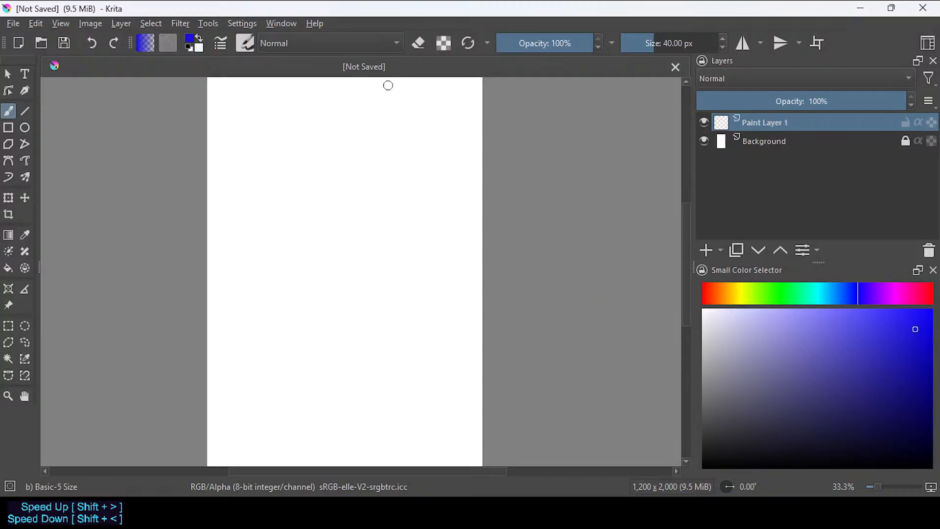
{"action": "scroll", "coordinate": [389, 92], "scroll_direction": "up", "scroll_amount": 1}
{"action": "left_click_drag", "start_coordinate": [353, 171], "coordinate": [434, 195]}
{"action": "scroll", "coordinate": [400, 253], "scroll_direction": "down", "scroll_amount": 1}
{"action": "scroll", "coordinate": [400, 221], "scroll_direction": "up", "scroll_amount": 1}
{"action": "scroll", "coordinate": [390, 196], "scroll_direction": "down", "scroll_amount": 2}
{"action": "scroll", "coordinate": [433, 195], "scroll_direction": "up", "scroll_amount": 1}
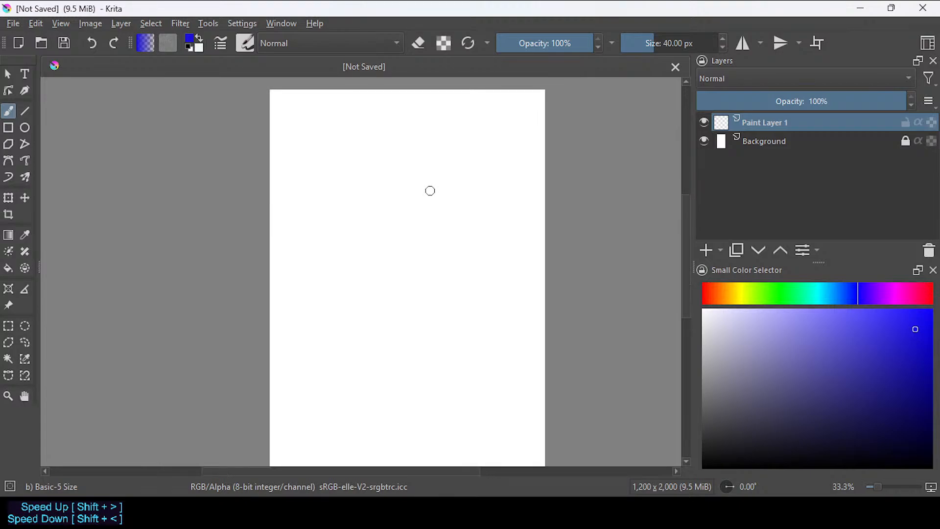
{"action": "left_click_drag", "start_coordinate": [395, 157], "coordinate": [392, 191]}
{"action": "scroll", "coordinate": [376, 193], "scroll_direction": "up", "scroll_amount": 1}
{"action": "scroll", "coordinate": [376, 192], "scroll_direction": "down", "scroll_amount": 2}
{"action": "scroll", "coordinate": [397, 176], "scroll_direction": "up", "scroll_amount": 1}
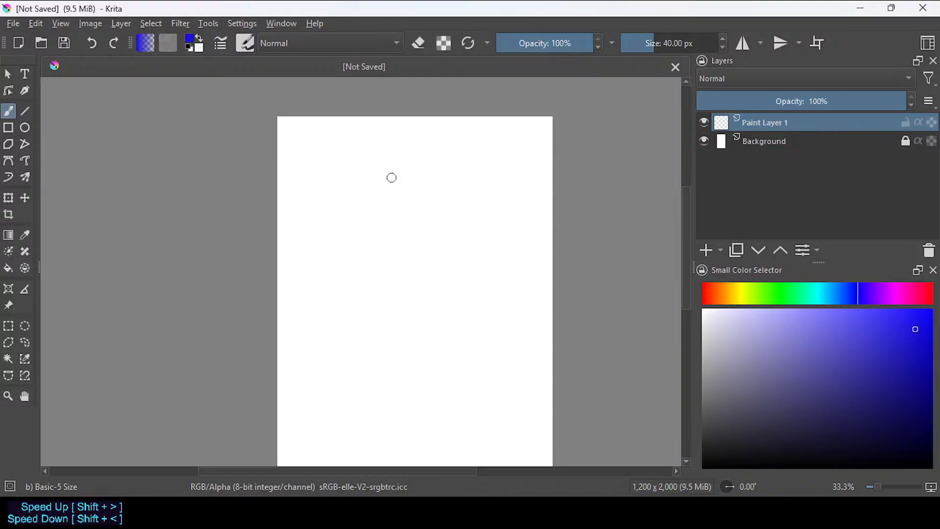
{"action": "scroll", "coordinate": [382, 170], "scroll_direction": "up", "scroll_amount": 1}
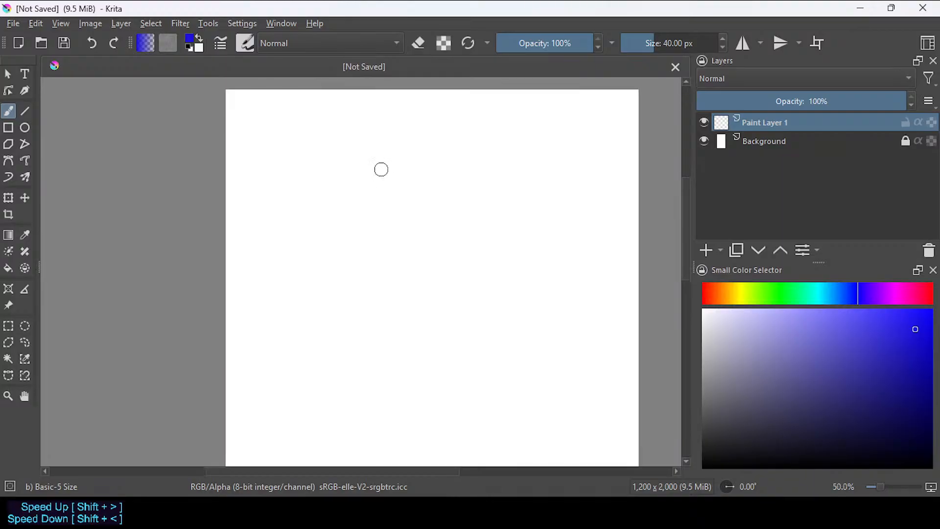
{"action": "scroll", "coordinate": [382, 170], "scroll_direction": "down", "scroll_amount": 1}
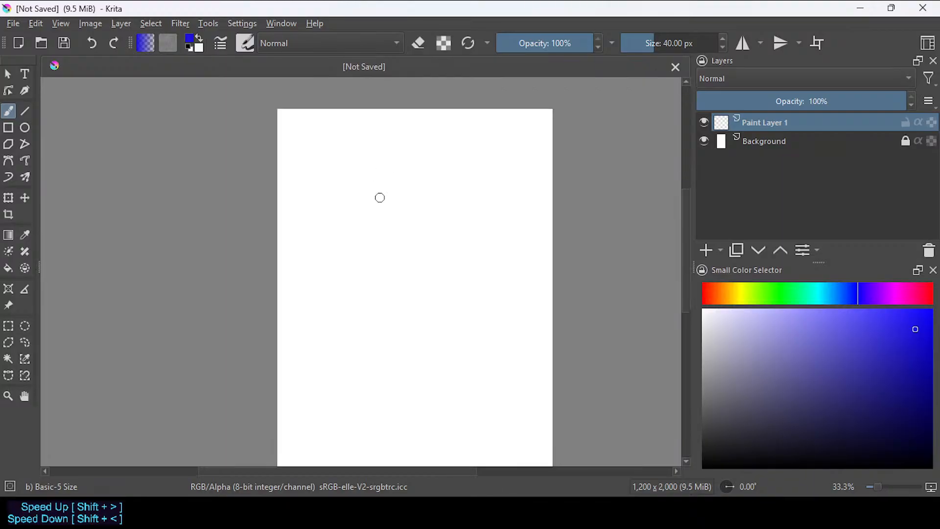
{"action": "scroll", "coordinate": [380, 198], "scroll_direction": "up", "scroll_amount": 1}
{"action": "left_click_drag", "start_coordinate": [346, 152], "coordinate": [378, 202]}
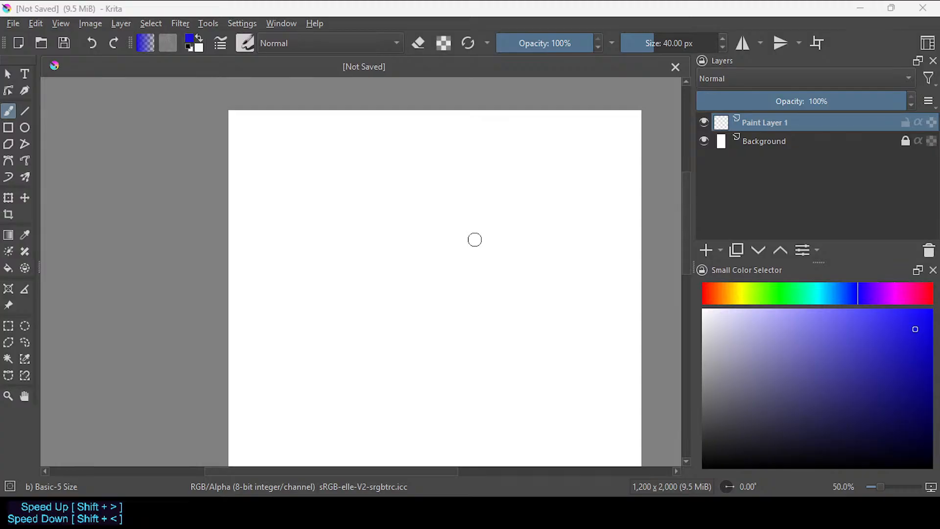
Choose a dark navy brush colour and reduce the brush size to 12 px.
{"action": "left_click", "coordinate": [367, 276]}
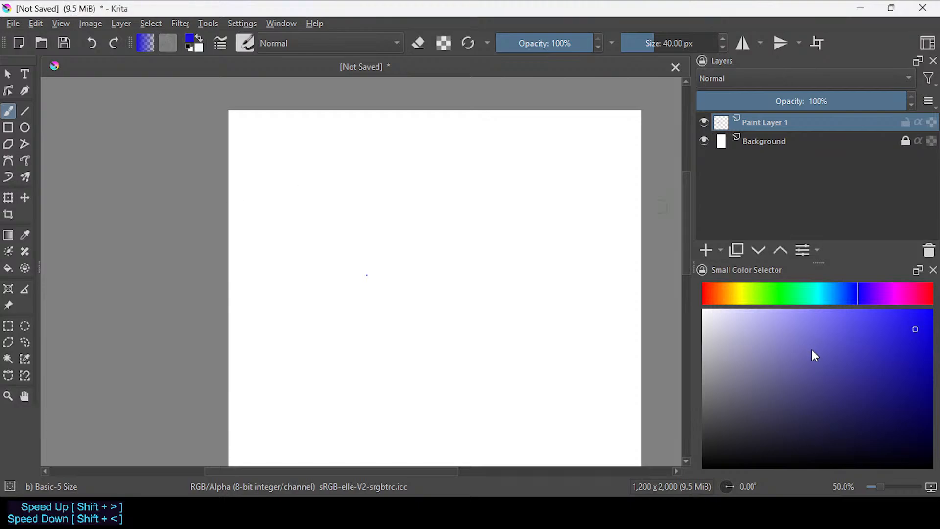
{"action": "left_click", "coordinate": [866, 429]}
{"action": "mouse_move", "coordinate": [524, 241]}
{"action": "left_mouse_down"}
{"action": "mouse_move", "coordinate": [472, 284]}
{"action": "mouse_move", "coordinate": [482, 256]}
{"action": "left_mouse_up"}
{"action": "key", "text": "ctrl+z"}
{"action": "key", "text": "bracketleft"}
{"action": "key", "text": "bracketright"}
{"action": "key", "text": "bracketright"}
{"action": "key", "text": "bracketleft"}
{"action": "key", "text": "bracketleft"}
{"action": "key", "text": "bracketleft"}
{"action": "key", "text": "bracketleft"}
{"action": "key", "text": "bracketleft"}
{"action": "key", "text": "bracketleft"}
{"action": "key", "text": "bracketleft"}
{"action": "key", "text": "bracketleft"}
{"action": "key", "text": "bracketleft"}
{"action": "key", "text": "bracketleft"}
{"action": "key", "text": "bracketleft"}
{"action": "key", "text": "bracketleft"}
{"action": "key", "text": "bracketleft"}
{"action": "left_click", "coordinate": [617, 513]}
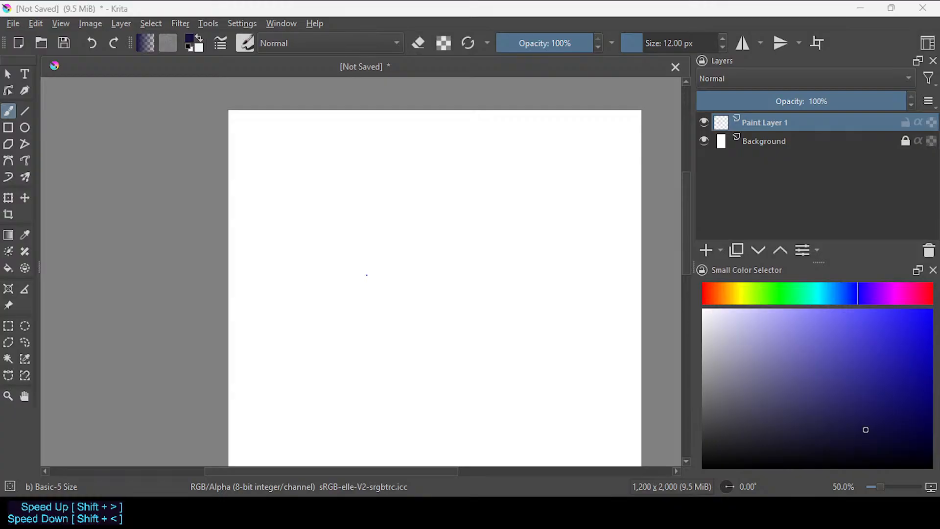
Test the 12 px navy brush with a few scribbles near the middle of the canvas, undoing each one.
{"action": "left_click", "coordinate": [455, 52]}
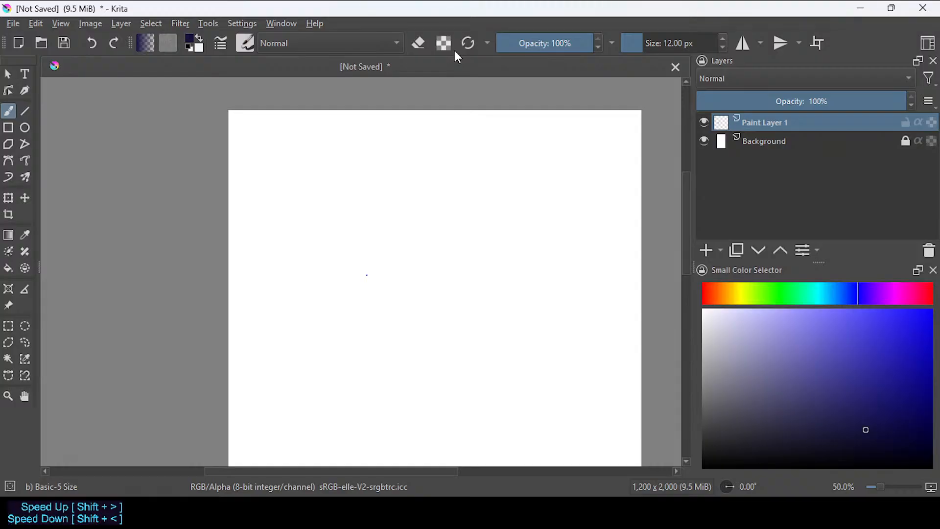
{"action": "mouse_move", "coordinate": [431, 234]}
{"action": "left_mouse_down"}
{"action": "mouse_move", "coordinate": [451, 279]}
{"action": "mouse_move", "coordinate": [541, 252]}
{"action": "left_mouse_up"}
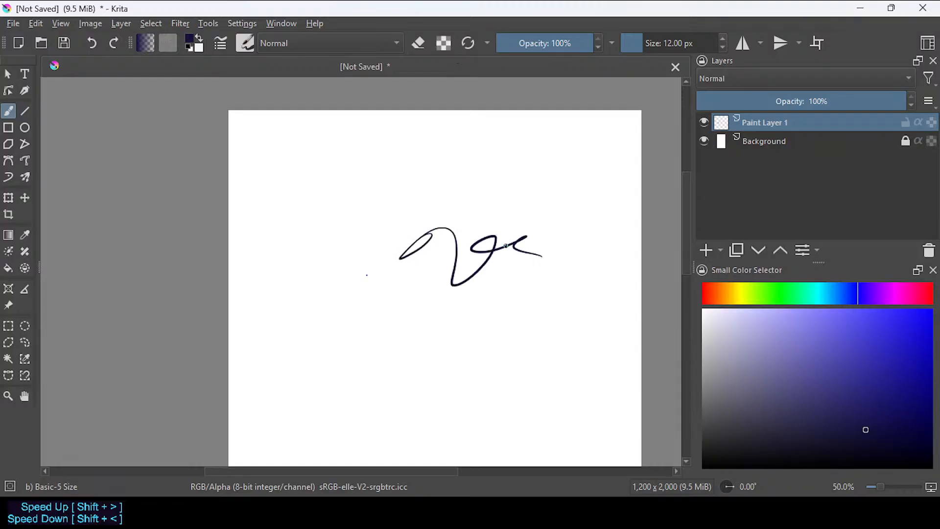
{"action": "key", "text": "ctrl+z"}
{"action": "mouse_move", "coordinate": [431, 210]}
{"action": "left_mouse_down"}
{"action": "mouse_move", "coordinate": [513, 242]}
{"action": "mouse_move", "coordinate": [484, 224]}
{"action": "left_mouse_up"}
{"action": "mouse_move", "coordinate": [414, 225]}
{"action": "left_mouse_down"}
{"action": "mouse_move", "coordinate": [433, 200]}
{"action": "mouse_move", "coordinate": [403, 250]}
{"action": "mouse_move", "coordinate": [435, 229]}
{"action": "mouse_move", "coordinate": [490, 244]}
{"action": "left_mouse_up"}
{"action": "key", "text": "ctrl+z"}
{"action": "key", "text": "ctrl+z"}
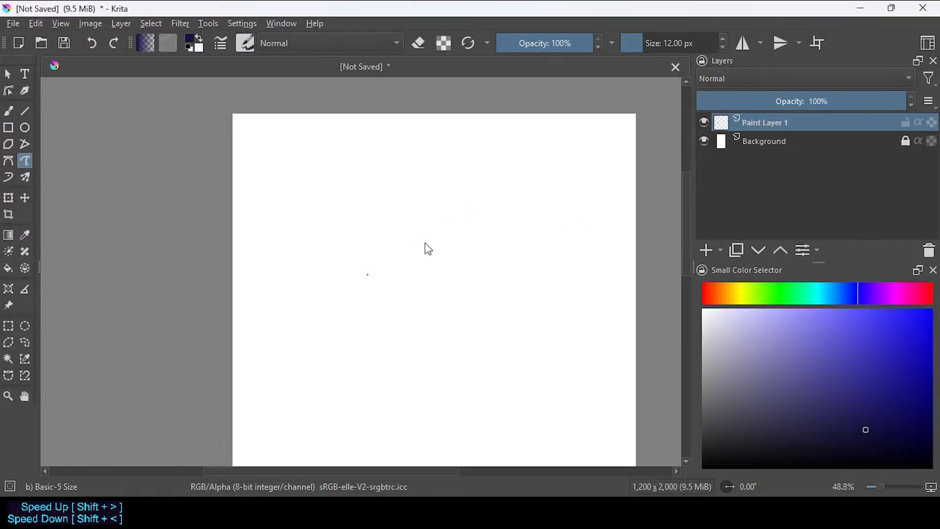
{"action": "mouse_move", "coordinate": [388, 240]}
{"action": "left_mouse_down"}
{"action": "mouse_move", "coordinate": [421, 290]}
{"action": "mouse_move", "coordinate": [460, 247]}
{"action": "left_mouse_up"}
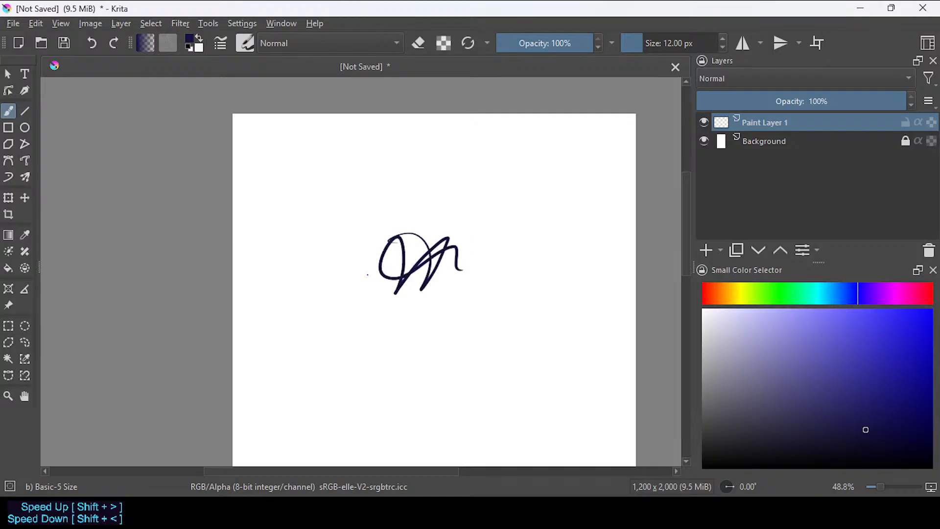
{"action": "key", "text": "ctrl+z"}
{"action": "mouse_move", "coordinate": [386, 203]}
{"action": "left_mouse_down"}
{"action": "mouse_move", "coordinate": [425, 199]}
{"action": "mouse_move", "coordinate": [445, 211]}
{"action": "left_mouse_up"}
{"action": "key", "text": "ctrl+z"}
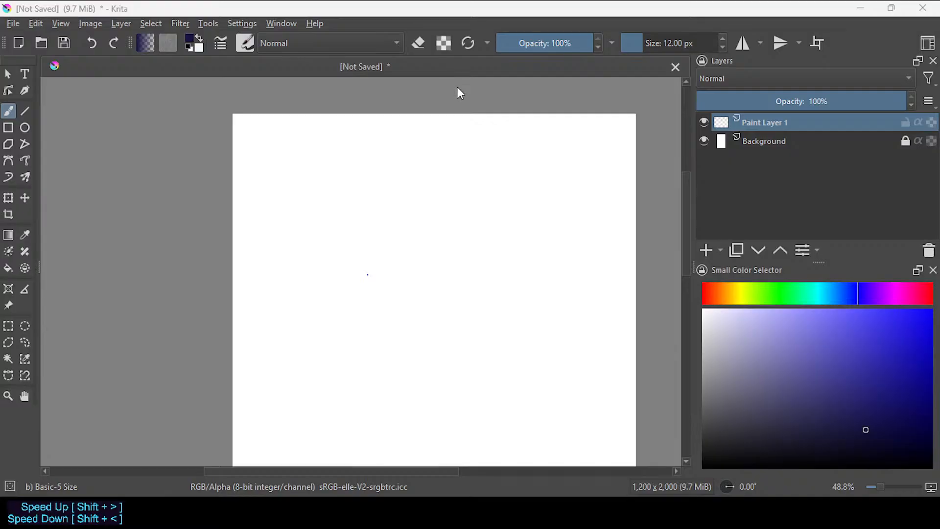
Switch to the Ink-7 Brush Rough preset and try it at 25 px with test strokes, removing each one.
{"action": "key", "text": "/"}
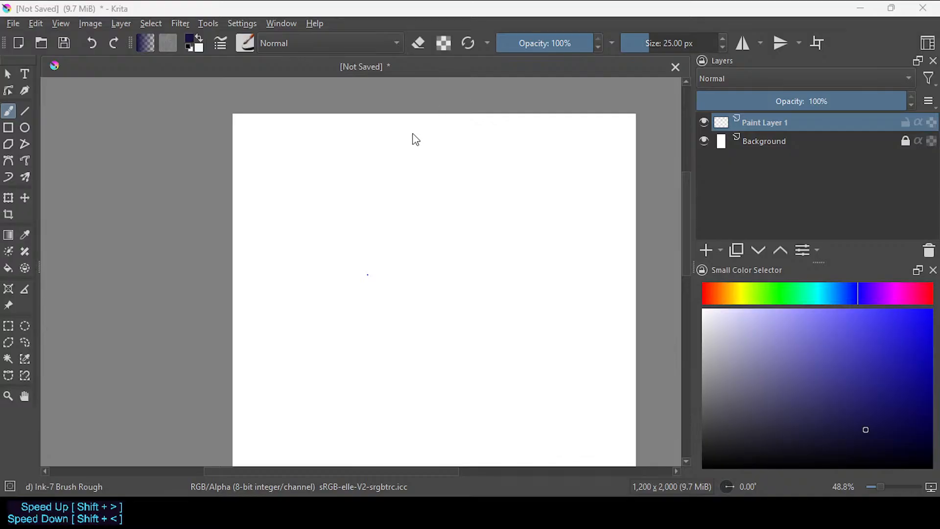
{"action": "left_click", "coordinate": [581, 167]}
{"action": "left_click_drag", "start_coordinate": [399, 239], "coordinate": [479, 267]}
{"action": "key", "text": "Delete"}
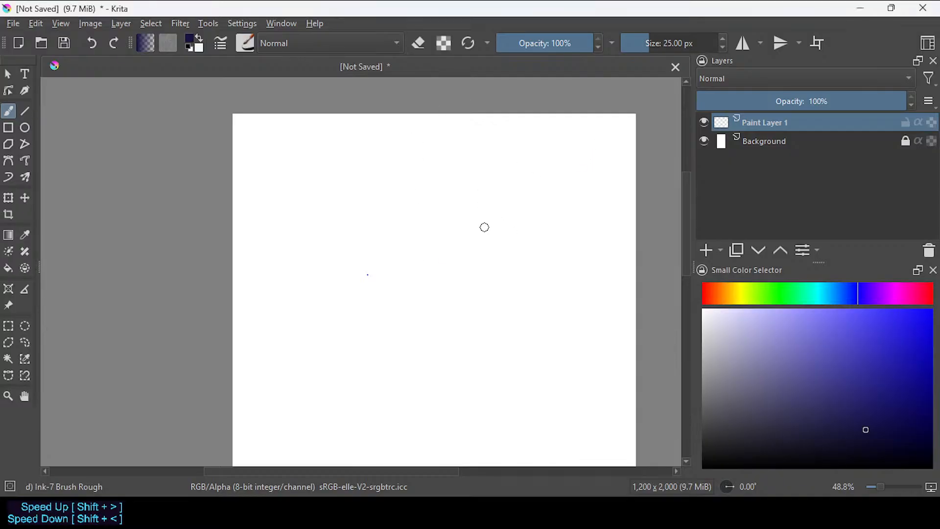
{"action": "left_click_drag", "start_coordinate": [378, 275], "coordinate": [434, 321]}
{"action": "key", "text": "Delete"}
{"action": "mouse_move", "coordinate": [411, 265]}
{"action": "left_mouse_down"}
{"action": "mouse_move", "coordinate": [425, 256]}
{"action": "mouse_move", "coordinate": [440, 317]}
{"action": "mouse_move", "coordinate": [444, 258]}
{"action": "left_mouse_up"}
{"action": "key", "text": "Delete"}
Reduce the ink brush to 14 px and try it with a test stroke, removing the stroke again.
{"action": "key", "text": "bracketleft"}
{"action": "key", "text": "bracketleft"}
{"action": "key", "text": "bracketleft"}
{"action": "key", "text": "bracketleft"}
{"action": "mouse_move", "coordinate": [387, 280]}
{"action": "left_mouse_down"}
{"action": "mouse_move", "coordinate": [449, 318]}
{"action": "mouse_move", "coordinate": [308, 286]}
{"action": "mouse_move", "coordinate": [443, 252]}
{"action": "mouse_move", "coordinate": [594, 237]}
{"action": "left_mouse_up"}
{"action": "key", "text": "Delete"}
{"action": "key", "text": "Delete"}
Try the ink brush at opacities including 37% and 61%, removing each test stroke.
{"action": "left_click_drag", "start_coordinate": [557, 52], "coordinate": [533, 50]}
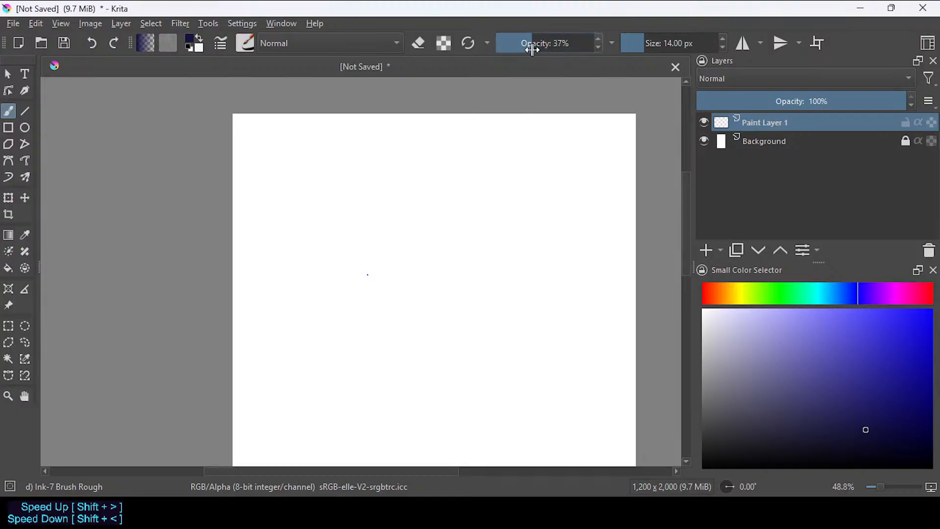
{"action": "left_click_drag", "start_coordinate": [342, 267], "coordinate": [514, 324]}
{"action": "key", "text": "Delete"}
{"action": "left_click_drag", "start_coordinate": [540, 51], "coordinate": [566, 40]}
{"action": "mouse_move", "coordinate": [462, 195]}
{"action": "left_mouse_down"}
{"action": "mouse_move", "coordinate": [419, 245]}
{"action": "mouse_move", "coordinate": [509, 315]}
{"action": "left_mouse_up"}
{"action": "key", "text": "Delete"}
{"action": "left_click_drag", "start_coordinate": [544, 52], "coordinate": [550, 39]}
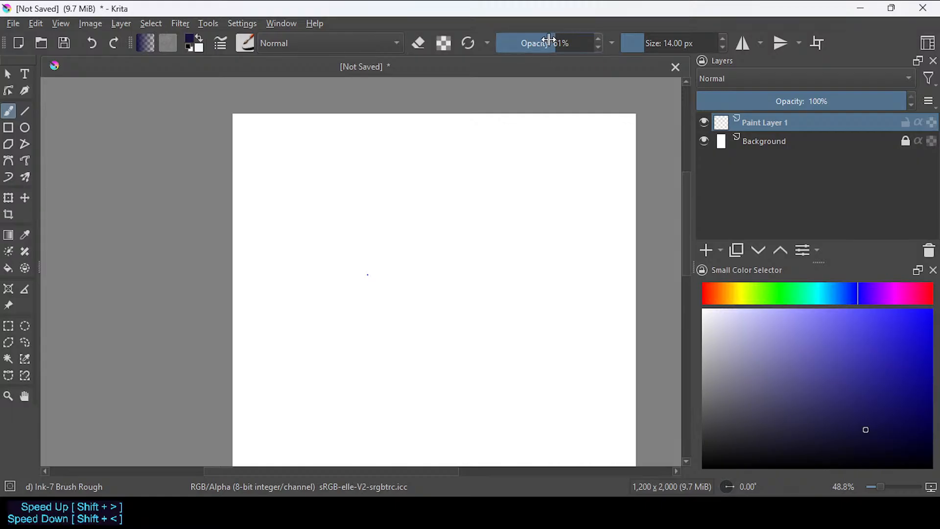
{"action": "mouse_move", "coordinate": [398, 243]}
{"action": "left_mouse_down"}
{"action": "mouse_move", "coordinate": [405, 241]}
{"action": "mouse_move", "coordinate": [387, 253]}
{"action": "mouse_move", "coordinate": [407, 236]}
{"action": "mouse_move", "coordinate": [386, 259]}
{"action": "mouse_move", "coordinate": [392, 211]}
{"action": "mouse_move", "coordinate": [430, 292]}
{"action": "mouse_move", "coordinate": [441, 265]}
{"action": "left_mouse_up"}
{"action": "key", "text": "ctrl+z"}
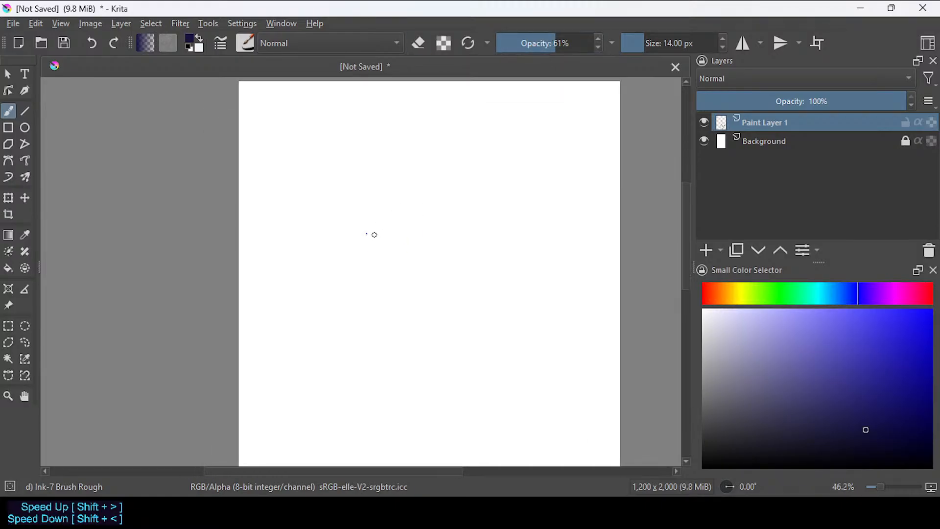
Erase the stray dot on the canvas, switch back to painting, and undo the new test strokes.
{"action": "key", "text": "e"}
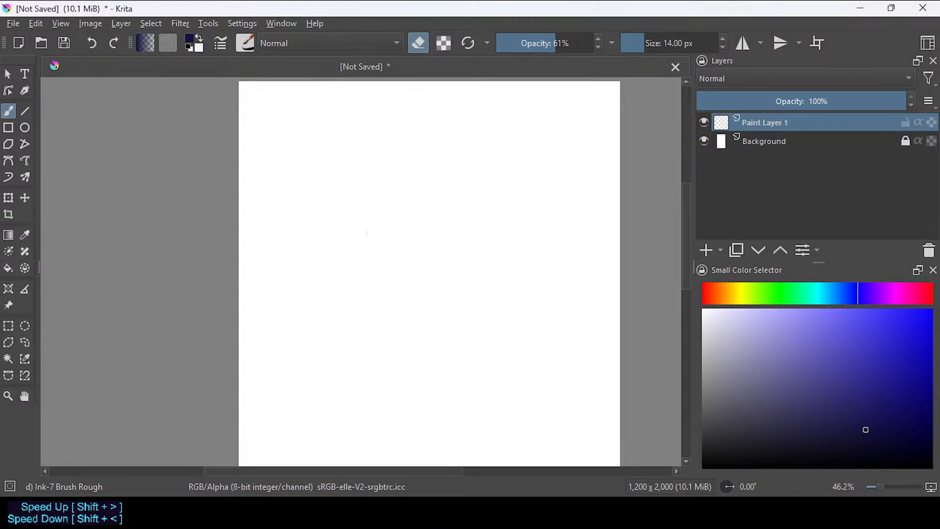
{"action": "key", "text": "e"}
{"action": "left_click_drag", "start_coordinate": [405, 228], "coordinate": [396, 262]}
{"action": "mouse_move", "coordinate": [401, 229]}
{"action": "left_mouse_down"}
{"action": "mouse_move", "coordinate": [433, 259]}
{"action": "mouse_move", "coordinate": [470, 219]}
{"action": "left_mouse_up"}
{"action": "key", "text": "ctrl+z"}
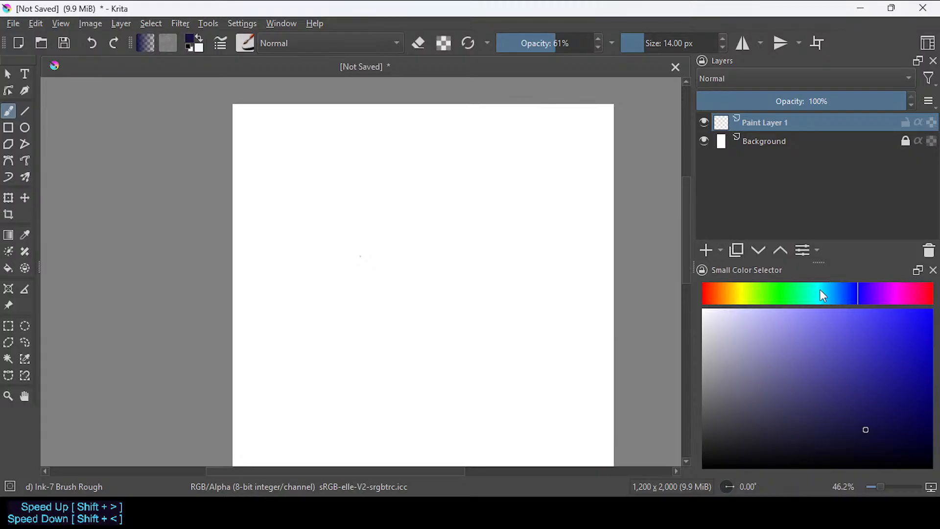
Choose a more saturated dark blue, enlarge the brush to 16 px, and undo the test strokes.
{"action": "left_click", "coordinate": [931, 432]}
{"action": "mouse_move", "coordinate": [441, 253]}
{"action": "left_mouse_down"}
{"action": "mouse_move", "coordinate": [472, 258]}
{"action": "mouse_move", "coordinate": [493, 305]}
{"action": "left_mouse_up"}
{"action": "key", "text": "ctrl+z"}
{"action": "key", "text": "bracketright"}
{"action": "mouse_move", "coordinate": [434, 235]}
{"action": "left_mouse_down"}
{"action": "mouse_move", "coordinate": [470, 273]}
{"action": "mouse_move", "coordinate": [474, 314]}
{"action": "left_mouse_up"}
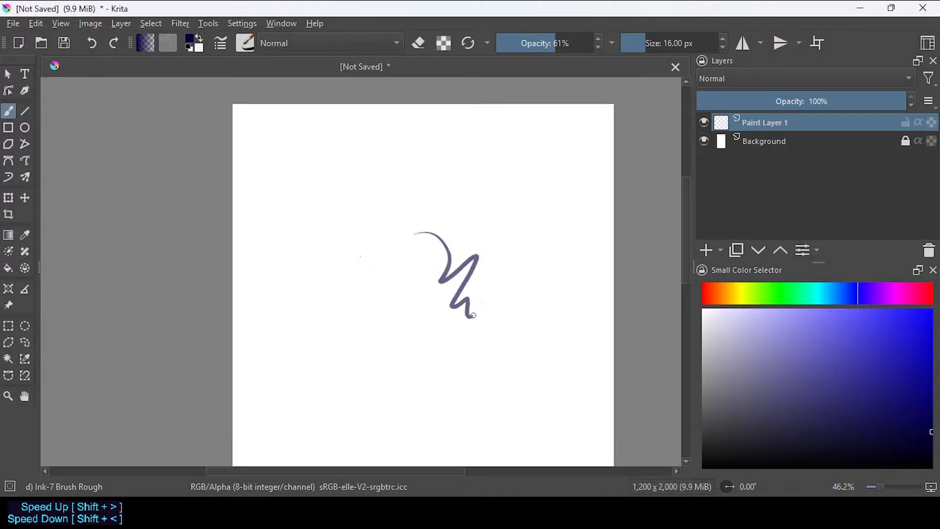
{"action": "key", "text": "ctrl+z"}
Set the brush opacity to 73% and try it with two scribbles, undoing both.
{"action": "left_click_drag", "start_coordinate": [556, 43], "coordinate": [575, 43]}
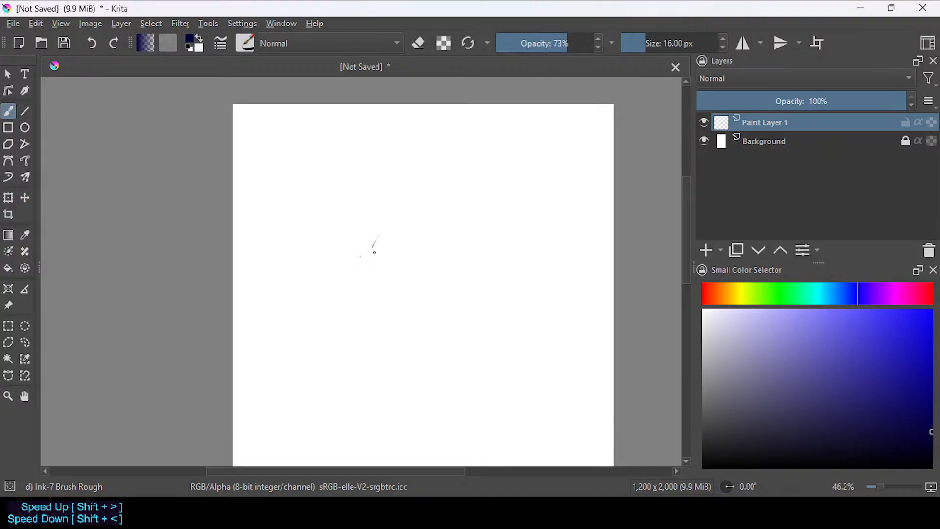
{"action": "left_click_drag", "start_coordinate": [373, 248], "coordinate": [499, 318]}
{"action": "key", "text": "ctrl+z"}
{"action": "mouse_move", "coordinate": [376, 260]}
{"action": "left_mouse_down"}
{"action": "mouse_move", "coordinate": [412, 291]}
{"action": "mouse_move", "coordinate": [440, 284]}
{"action": "left_mouse_up"}
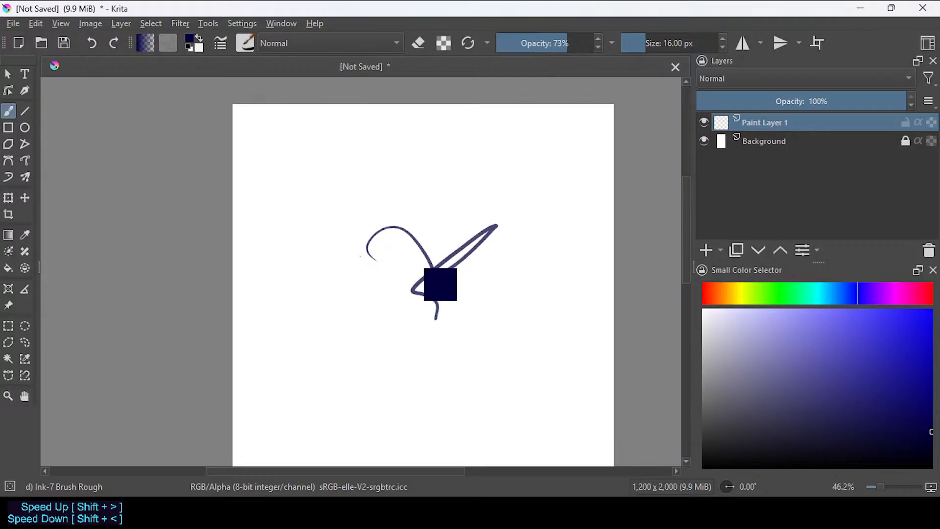
{"action": "key", "text": "ctrl+z"}
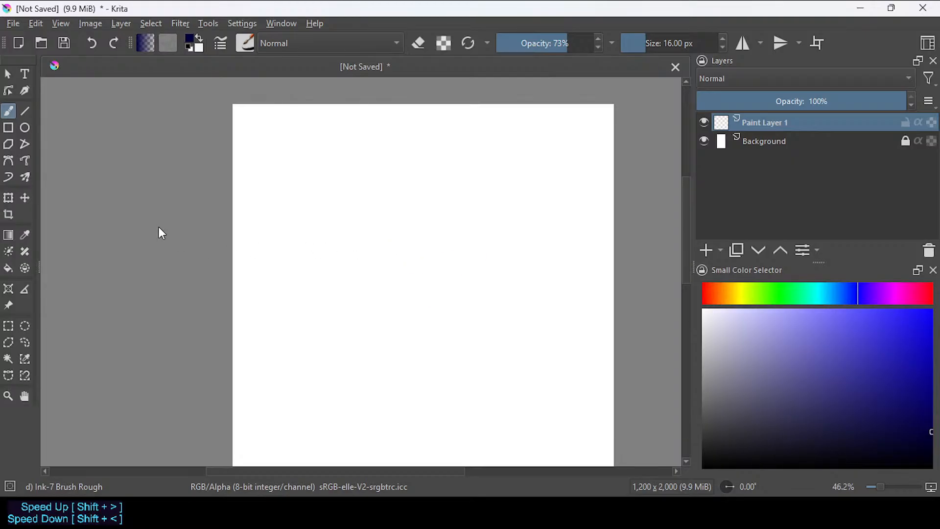
Practise wavy strokes with the dark blue 16 px brush at 73% opacity, undoing each one.
{"action": "mouse_move", "coordinate": [377, 229]}
{"action": "left_mouse_down"}
{"action": "mouse_move", "coordinate": [457, 214]}
{"action": "mouse_move", "coordinate": [490, 234]}
{"action": "left_mouse_up"}
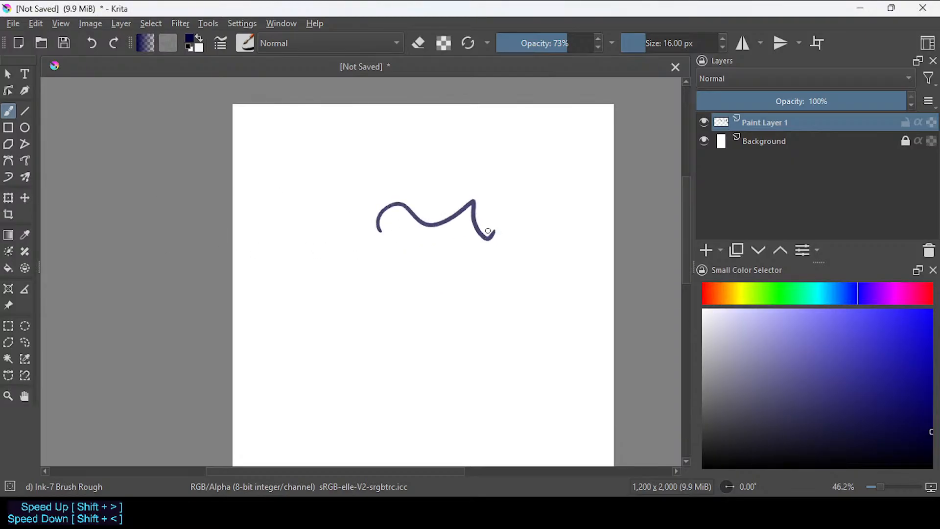
{"action": "key", "text": "ctrl+z"}
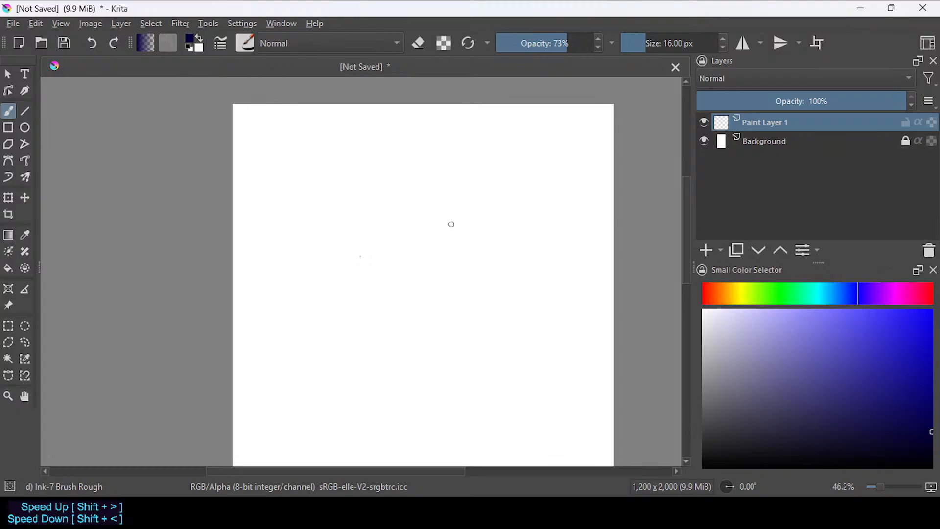
{"action": "mouse_move", "coordinate": [373, 221]}
{"action": "left_mouse_down"}
{"action": "mouse_move", "coordinate": [400, 212]}
{"action": "mouse_move", "coordinate": [536, 263]}
{"action": "left_mouse_up"}
{"action": "key", "text": "ctrl+z"}
{"action": "left_click_drag", "start_coordinate": [382, 255], "coordinate": [467, 332]}
{"action": "key", "text": "ctrl+z"}
{"action": "mouse_move", "coordinate": [405, 257]}
{"action": "left_mouse_down"}
{"action": "mouse_move", "coordinate": [495, 273]}
{"action": "mouse_move", "coordinate": [435, 296]}
{"action": "mouse_move", "coordinate": [491, 340]}
{"action": "mouse_move", "coordinate": [380, 265]}
{"action": "mouse_move", "coordinate": [579, 255]}
{"action": "left_mouse_up"}
{"action": "key", "text": "ctrl+z"}
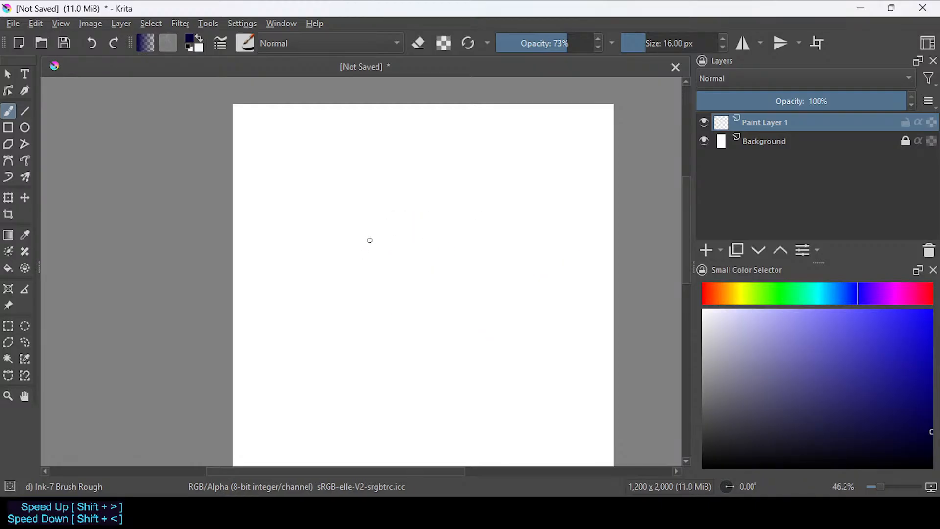
{"action": "mouse_move", "coordinate": [360, 229]}
{"action": "left_mouse_down"}
{"action": "mouse_move", "coordinate": [454, 260]}
{"action": "mouse_move", "coordinate": [485, 294]}
{"action": "left_mouse_up"}
{"action": "key", "text": "ctrl+z"}
Choose a neutral dark grey brush colour and try it with several scribbles, undoing each one.
{"action": "mouse_move", "coordinate": [832, 360]}
{"action": "left_mouse_down"}
{"action": "mouse_move", "coordinate": [809, 325]}
{"action": "mouse_move", "coordinate": [775, 309]}
{"action": "mouse_move", "coordinate": [886, 311]}
{"action": "mouse_move", "coordinate": [833, 308]}
{"action": "mouse_move", "coordinate": [823, 295]}
{"action": "mouse_move", "coordinate": [915, 329]}
{"action": "mouse_move", "coordinate": [853, 364]}
{"action": "mouse_move", "coordinate": [703, 391]}
{"action": "mouse_move", "coordinate": [690, 418]}
{"action": "left_mouse_up"}
{"action": "mouse_move", "coordinate": [373, 270]}
{"action": "left_mouse_down"}
{"action": "mouse_move", "coordinate": [406, 327]}
{"action": "mouse_move", "coordinate": [401, 334]}
{"action": "left_mouse_up"}
{"action": "key", "text": "ctrl+z"}
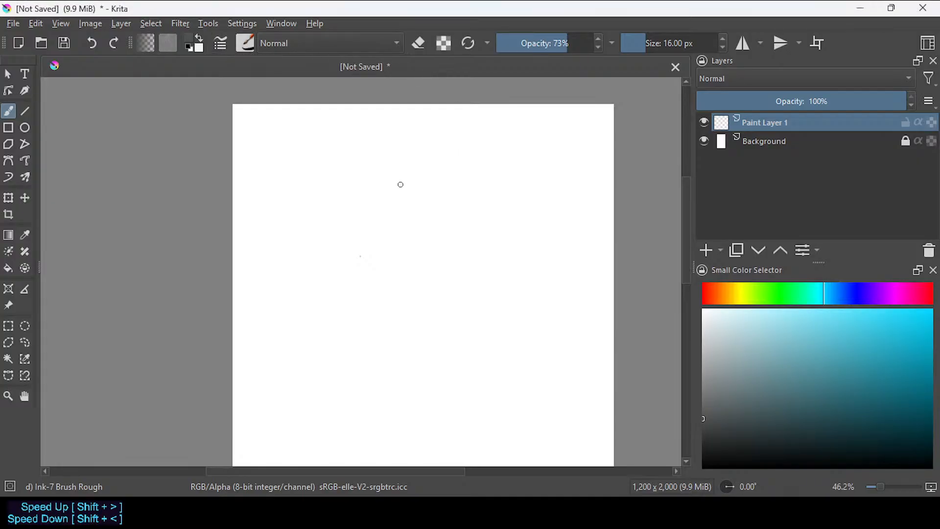
{"action": "mouse_move", "coordinate": [413, 180]}
{"action": "left_mouse_down"}
{"action": "mouse_move", "coordinate": [480, 266]}
{"action": "mouse_move", "coordinate": [516, 288]}
{"action": "left_mouse_up"}
{"action": "key", "text": "ctrl+z"}
{"action": "mouse_move", "coordinate": [387, 240]}
{"action": "left_mouse_down"}
{"action": "mouse_move", "coordinate": [376, 258]}
{"action": "mouse_move", "coordinate": [421, 269]}
{"action": "mouse_move", "coordinate": [430, 296]}
{"action": "left_mouse_up"}
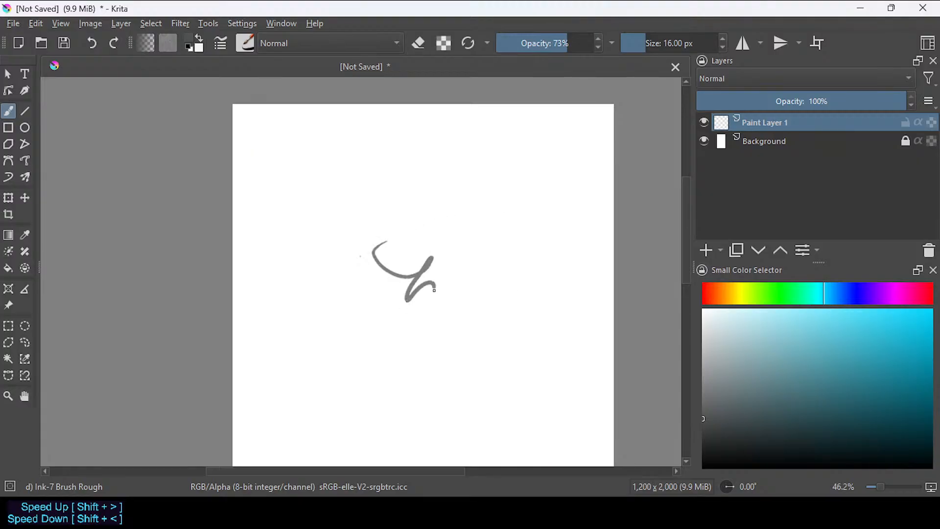
{"action": "key", "text": "ctrl+z"}
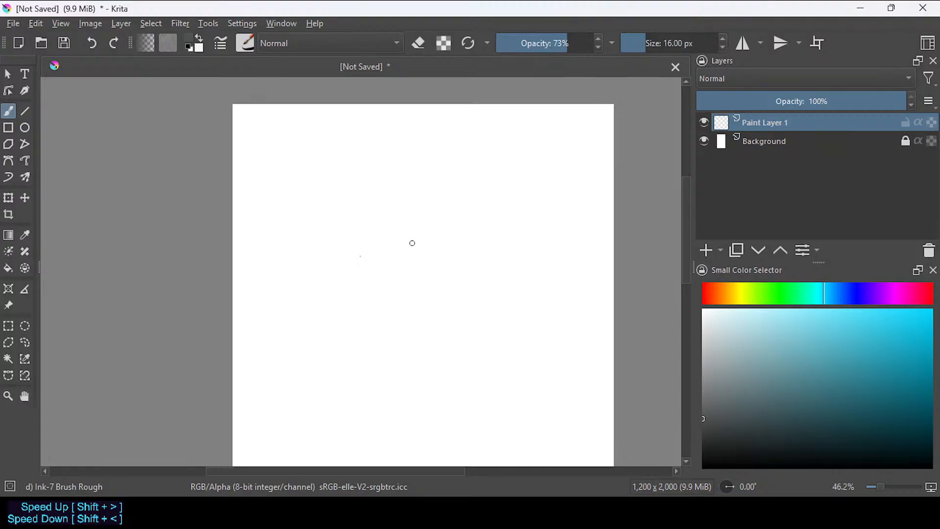
{"action": "left_click_drag", "start_coordinate": [429, 238], "coordinate": [476, 273]}
{"action": "key", "text": "ctrl+z"}
{"action": "left_click_drag", "start_coordinate": [438, 244], "coordinate": [405, 207]}
{"action": "key", "text": "ctrl+z"}
{"action": "mouse_move", "coordinate": [368, 239]}
{"action": "left_mouse_down"}
{"action": "mouse_move", "coordinate": [420, 163]}
{"action": "mouse_move", "coordinate": [402, 224]}
{"action": "mouse_move", "coordinate": [418, 199]}
{"action": "mouse_move", "coordinate": [397, 164]}
{"action": "mouse_move", "coordinate": [417, 202]}
{"action": "left_mouse_up"}
{"action": "key", "text": "ctrl+z"}
{"action": "key", "text": "ctrl+z"}
Set the brush opacity to 46% and the brush size to 50.17 px.
{"action": "left_click", "coordinate": [541, 44]}
{"action": "key", "text": "ctrl+z"}
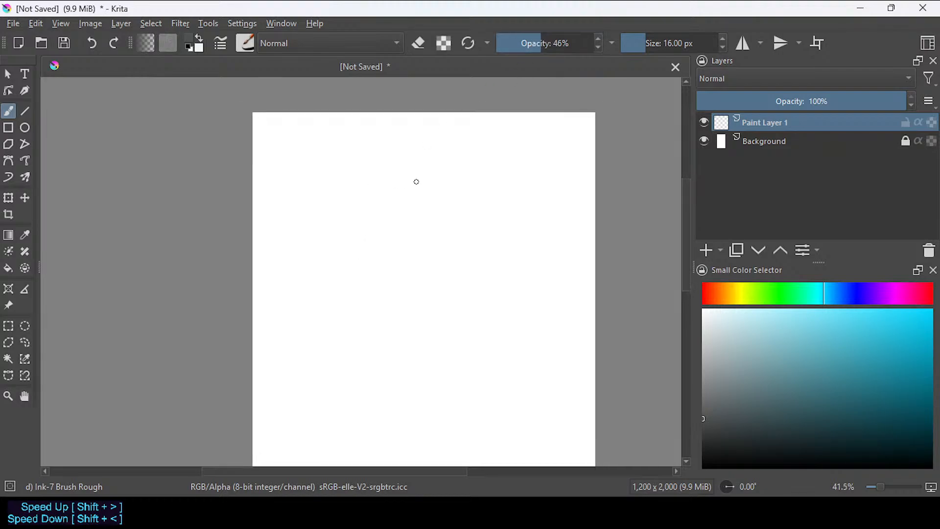
{"action": "key", "text": "bracketleft"}
{"action": "left_click_drag", "start_coordinate": [643, 35], "coordinate": [656, 37]}
Test the enlarged grey brush with several thick strokes on the canvas, undoing each one.
{"action": "mouse_move", "coordinate": [411, 191]}
{"action": "left_mouse_down"}
{"action": "mouse_move", "coordinate": [449, 205]}
{"action": "mouse_move", "coordinate": [445, 244]}
{"action": "left_mouse_up"}
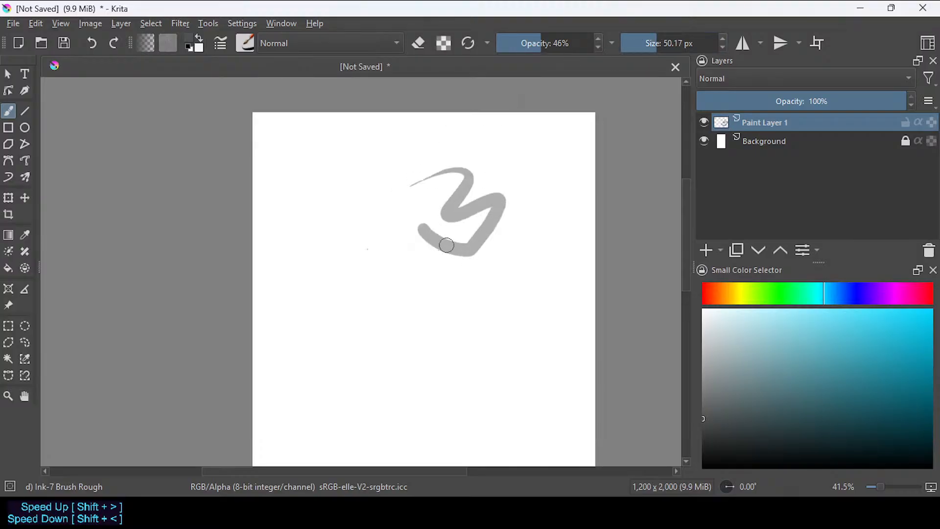
{"action": "key", "text": "ctrl+z"}
{"action": "mouse_move", "coordinate": [387, 213]}
{"action": "left_mouse_down"}
{"action": "mouse_move", "coordinate": [470, 208]}
{"action": "mouse_move", "coordinate": [426, 248]}
{"action": "left_mouse_up"}
{"action": "key", "text": "ctrl+z"}
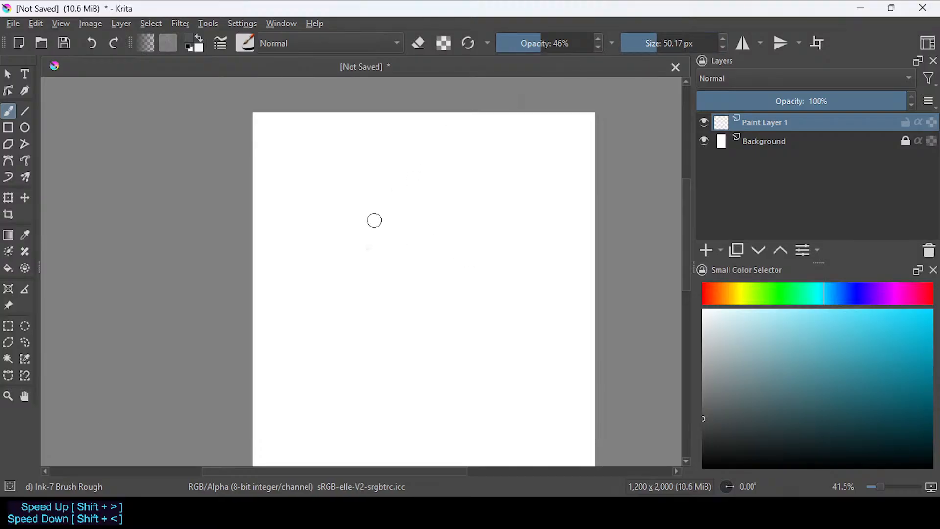
{"action": "mouse_move", "coordinate": [378, 200]}
{"action": "left_mouse_down"}
{"action": "mouse_move", "coordinate": [400, 218]}
{"action": "mouse_move", "coordinate": [415, 209]}
{"action": "mouse_move", "coordinate": [416, 248]}
{"action": "mouse_move", "coordinate": [460, 267]}
{"action": "left_mouse_up"}
{"action": "key", "text": "ctrl+z"}
{"action": "key", "text": "ctrl+z"}
{"action": "left_click_drag", "start_coordinate": [377, 216], "coordinate": [421, 268]}
{"action": "key", "text": "ctrl+z"}
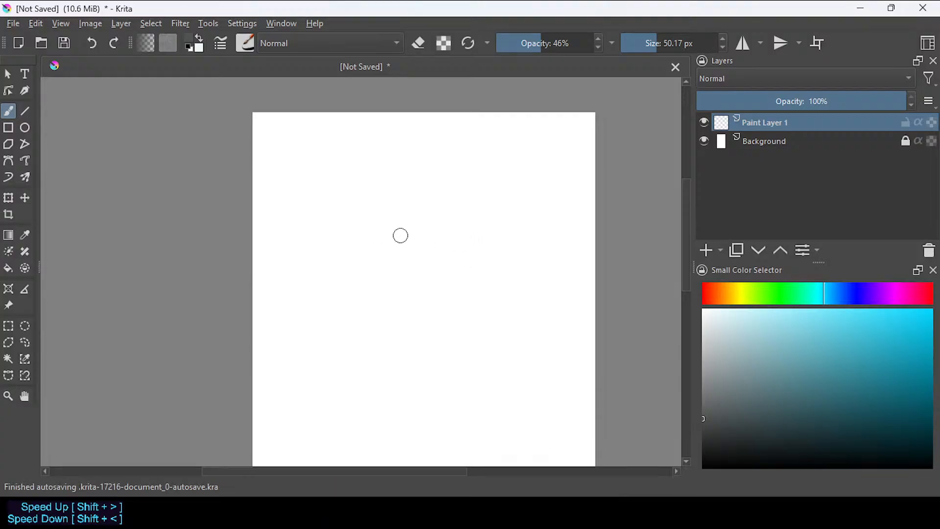
Reduce the brush size to 22 px, undoing the test strokes made along the way.
{"action": "key", "text": "bracketleft"}
{"action": "key", "text": "bracketleft"}
{"action": "key", "text": "bracketleft"}
{"action": "key", "text": "bracketleft"}
{"action": "left_click", "coordinate": [368, 248]}
{"action": "left_click_drag", "start_coordinate": [376, 207], "coordinate": [433, 280]}
{"action": "key", "text": "ctrl+z"}
{"action": "key", "text": "bracketleft"}
{"action": "key", "text": "bracketleft"}
{"action": "key", "text": "bracketleft"}
{"action": "key", "text": "bracketleft"}
{"action": "key", "text": "bracketleft"}
{"action": "key", "text": "bracketleft"}
{"action": "key", "text": "bracketleft"}
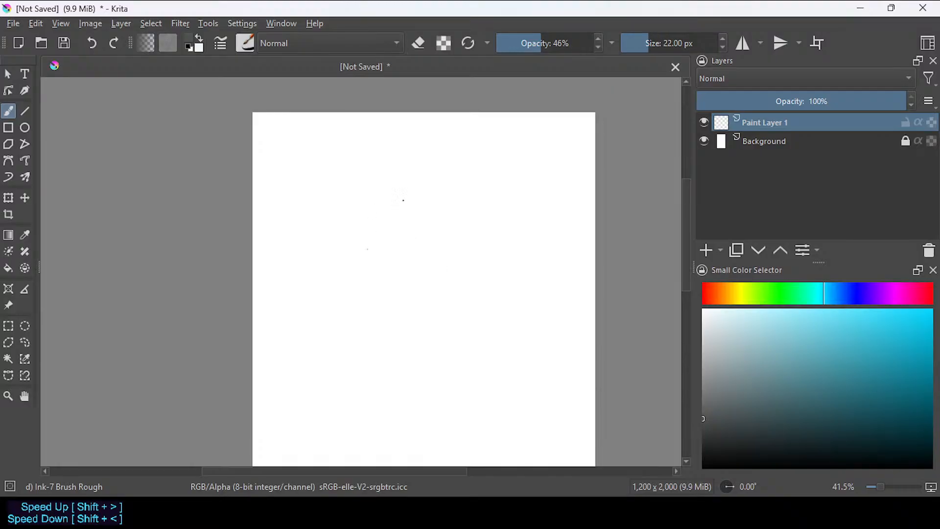
{"action": "left_click_drag", "start_coordinate": [434, 198], "coordinate": [457, 284]}
{"action": "key", "text": "ctrl+z"}
Handwrite the name in grey letters in the upper-left corner of the canvas.
{"action": "left_click_drag", "start_coordinate": [282, 124], "coordinate": [281, 162]}
{"action": "mouse_move", "coordinate": [304, 127]}
{"action": "left_mouse_down"}
{"action": "mouse_move", "coordinate": [288, 146]}
{"action": "mouse_move", "coordinate": [317, 160]}
{"action": "left_mouse_up"}
{"action": "mouse_move", "coordinate": [306, 120]}
{"action": "left_mouse_down"}
{"action": "mouse_move", "coordinate": [309, 155]}
{"action": "mouse_move", "coordinate": [319, 162]}
{"action": "left_mouse_up"}
{"action": "left_click_drag", "start_coordinate": [334, 143], "coordinate": [354, 152]}
{"action": "left_click", "coordinate": [354, 137]}
{"action": "left_click_drag", "start_coordinate": [363, 142], "coordinate": [363, 151]}
{"action": "left_click", "coordinate": [363, 137]}
{"action": "left_click_drag", "start_coordinate": [386, 235], "coordinate": [389, 209]}
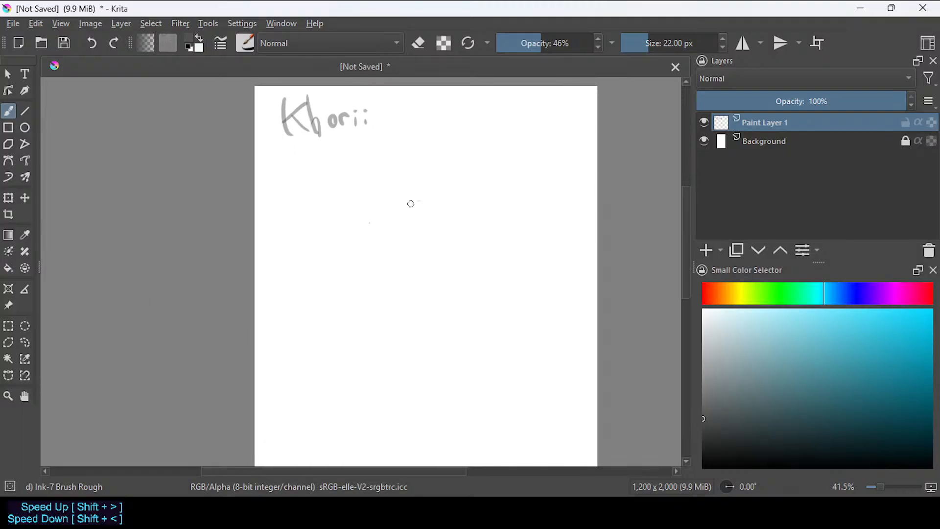
Sketch a round head with an angular jaw in the upper middle of the canvas, undoing the unwanted strokes.
{"action": "mouse_move", "coordinate": [447, 234]}
{"action": "left_mouse_down"}
{"action": "mouse_move", "coordinate": [375, 189]}
{"action": "mouse_move", "coordinate": [443, 187]}
{"action": "left_mouse_up"}
{"action": "key", "text": "ctrl+z"}
{"action": "mouse_move", "coordinate": [393, 235]}
{"action": "left_mouse_down"}
{"action": "mouse_move", "coordinate": [457, 208]}
{"action": "mouse_move", "coordinate": [460, 189]}
{"action": "mouse_move", "coordinate": [384, 193]}
{"action": "mouse_move", "coordinate": [392, 242]}
{"action": "left_mouse_up"}
{"action": "key", "text": "ctrl+z"}
{"action": "mouse_move", "coordinate": [380, 203]}
{"action": "left_mouse_down"}
{"action": "mouse_move", "coordinate": [381, 242]}
{"action": "mouse_move", "coordinate": [414, 256]}
{"action": "mouse_move", "coordinate": [458, 226]}
{"action": "left_mouse_up"}
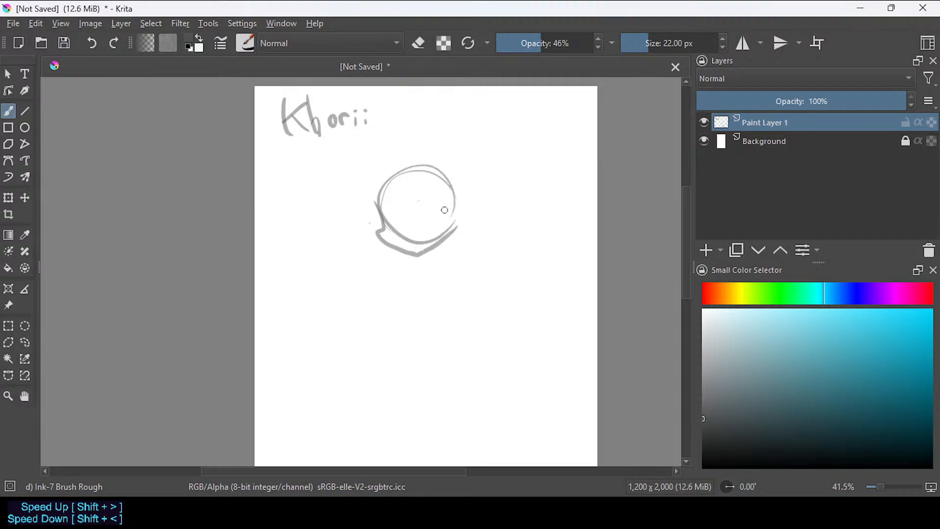
{"action": "left_click_drag", "start_coordinate": [417, 255], "coordinate": [457, 229]}
{"action": "mouse_move", "coordinate": [382, 226]}
{"action": "left_mouse_down"}
{"action": "mouse_move", "coordinate": [395, 209]}
{"action": "mouse_move", "coordinate": [388, 229]}
{"action": "left_mouse_up"}
Sketch oval guide outlines for the two eyes in the lower half of the head, undoing misplaced strokes.
{"action": "mouse_move", "coordinate": [440, 204]}
{"action": "left_mouse_down"}
{"action": "mouse_move", "coordinate": [420, 227]}
{"action": "mouse_move", "coordinate": [438, 222]}
{"action": "mouse_move", "coordinate": [421, 193]}
{"action": "left_mouse_up"}
{"action": "key", "text": "ctrl+z"}
{"action": "key", "text": "ctrl+z"}
{"action": "mouse_move", "coordinate": [423, 227]}
{"action": "left_mouse_down"}
{"action": "mouse_move", "coordinate": [437, 224]}
{"action": "mouse_move", "coordinate": [415, 209]}
{"action": "mouse_move", "coordinate": [434, 224]}
{"action": "mouse_move", "coordinate": [440, 205]}
{"action": "mouse_move", "coordinate": [429, 226]}
{"action": "mouse_move", "coordinate": [413, 210]}
{"action": "left_mouse_up"}
{"action": "key", "text": "ctrl+z"}
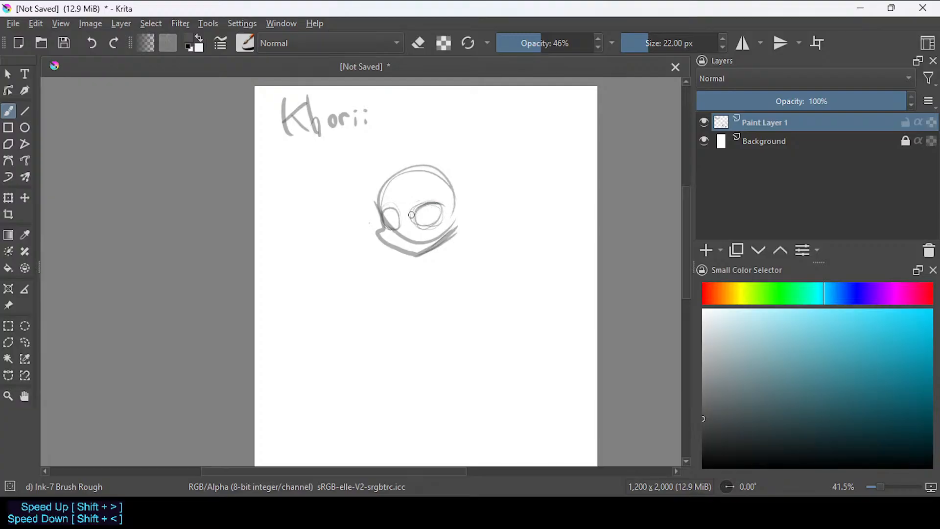
Draw dark upper lash lines extending past both eyes and add the lower lids, irises and pupils.
{"action": "left_click_drag", "start_coordinate": [410, 216], "coordinate": [457, 210]}
{"action": "left_click_drag", "start_coordinate": [437, 210], "coordinate": [450, 210]}
{"action": "left_click_drag", "start_coordinate": [398, 219], "coordinate": [364, 213]}
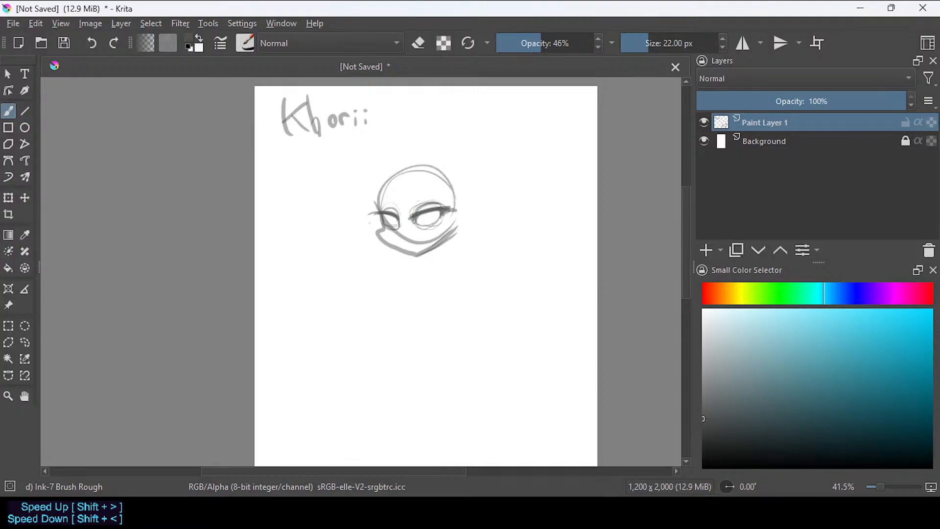
{"action": "left_click_drag", "start_coordinate": [417, 225], "coordinate": [440, 223]}
{"action": "left_click_drag", "start_coordinate": [426, 212], "coordinate": [439, 214]}
{"action": "left_click_drag", "start_coordinate": [402, 222], "coordinate": [392, 213]}
{"action": "key", "text": "ctrl+z"}
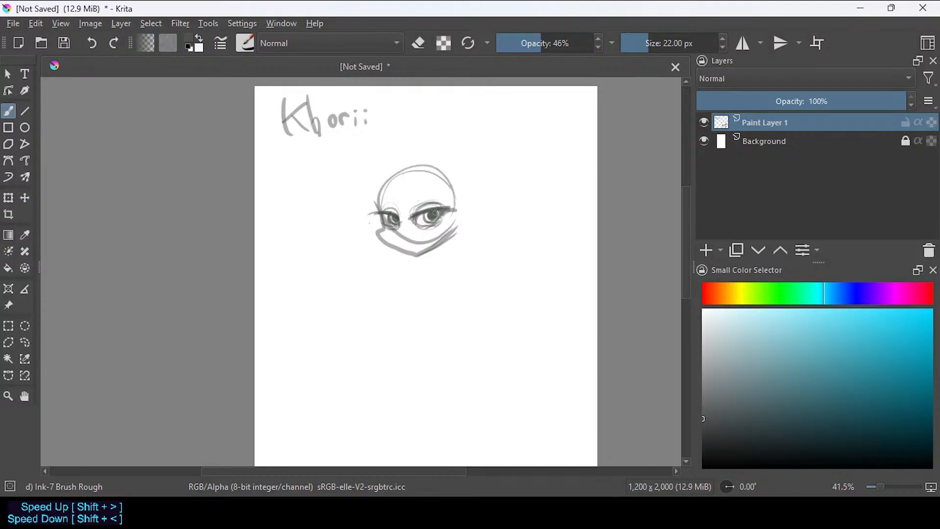
Darken the irises and draw slanted eyebrows above both eyes, undoing the rejected strokes.
{"action": "left_click_drag", "start_coordinate": [425, 213], "coordinate": [431, 222]}
{"action": "left_click_drag", "start_coordinate": [417, 202], "coordinate": [463, 194]}
{"action": "key", "text": "ctrl+z"}
{"action": "key", "text": "ctrl+z"}
{"action": "key", "text": "ctrl+z"}
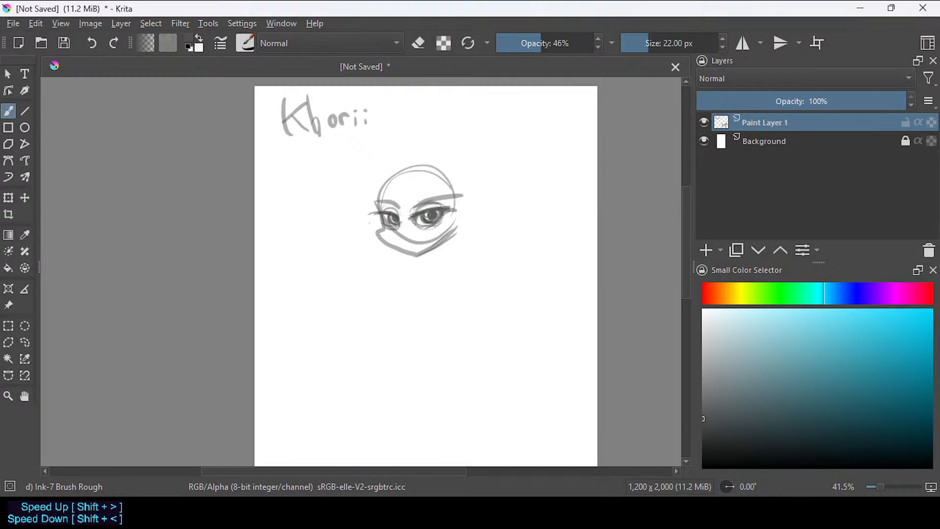
Refine the eyes in the mirrored canvas view, restore the normal view and darken the jawline.
{"action": "key", "text": "m"}
{"action": "key", "text": "m"}
{"action": "key", "text": "m"}
{"action": "scroll", "coordinate": [444, 215], "scroll_direction": "up", "scroll_amount": 2}
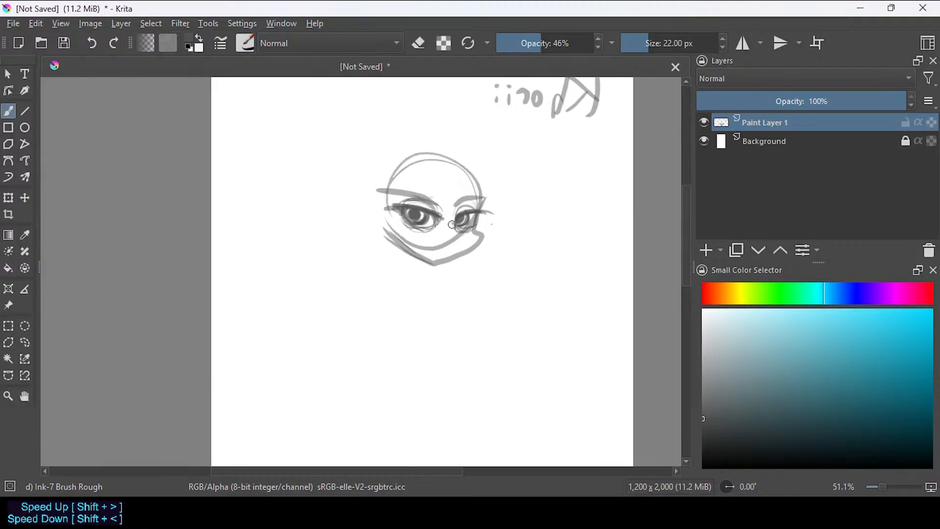
{"action": "left_click_drag", "start_coordinate": [452, 223], "coordinate": [462, 229]}
{"action": "key", "text": "m"}
{"action": "mouse_move", "coordinate": [415, 229]}
{"action": "left_mouse_down"}
{"action": "mouse_move", "coordinate": [415, 261]}
{"action": "mouse_move", "coordinate": [460, 232]}
{"action": "mouse_move", "coordinate": [411, 264]}
{"action": "mouse_move", "coordinate": [448, 248]}
{"action": "mouse_move", "coordinate": [386, 255]}
{"action": "mouse_move", "coordinate": [364, 244]}
{"action": "mouse_move", "coordinate": [369, 231]}
{"action": "mouse_move", "coordinate": [373, 246]}
{"action": "left_mouse_up"}
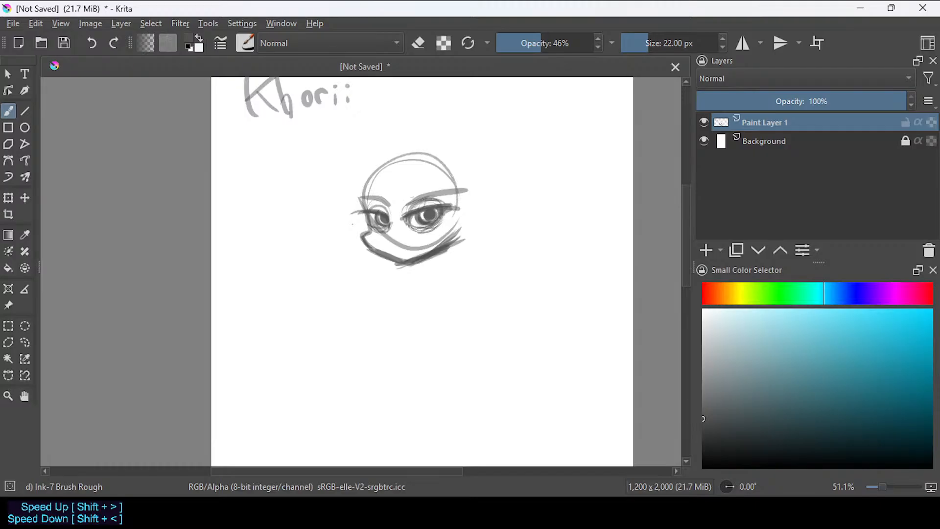
Switch to Firefox and view the Pinterest reference sketch of the girl in the wide-brimmed hat.
{"action": "left_click", "coordinate": [568, 511]}
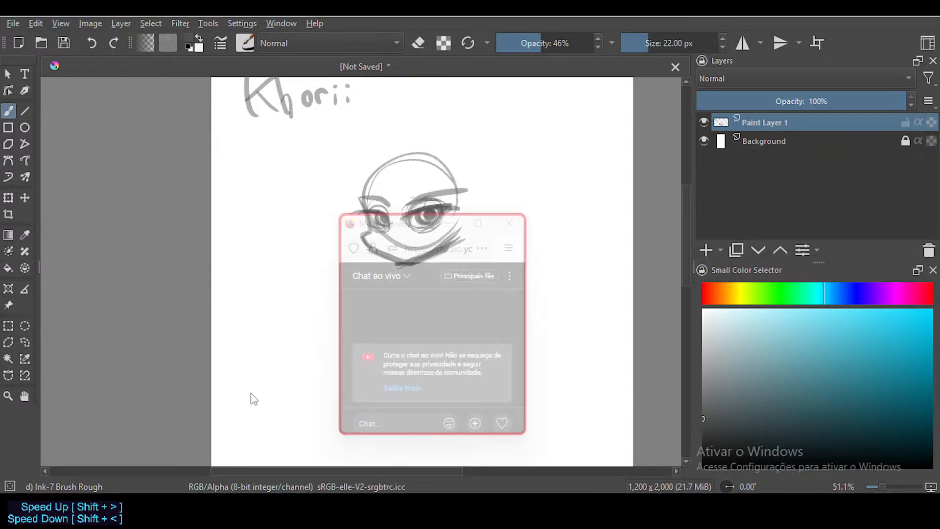
{"action": "mouse_move", "coordinate": [544, 510]}
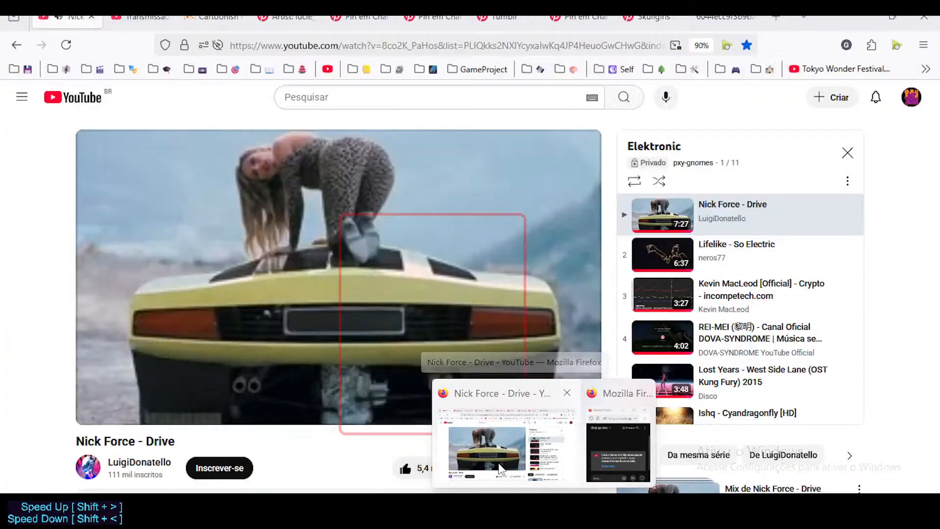
{"action": "left_click", "coordinate": [504, 441]}
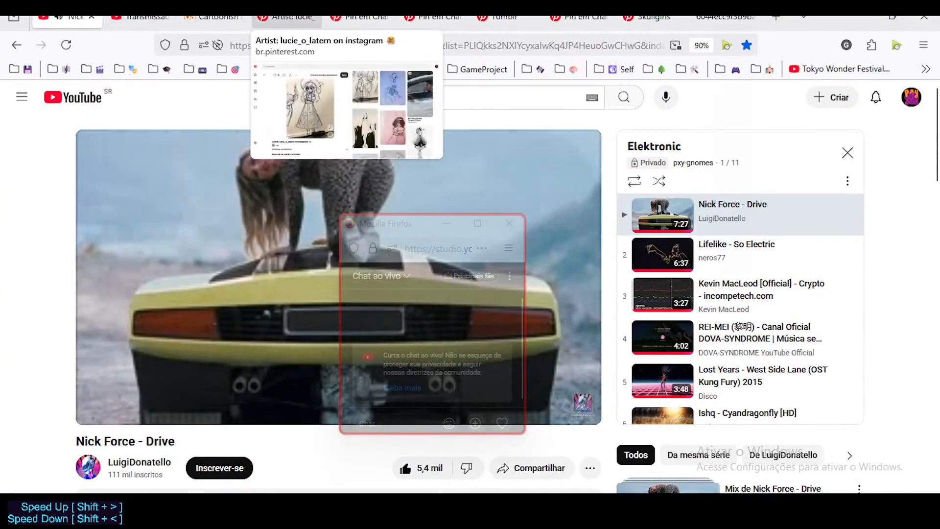
{"action": "left_click", "coordinate": [281, 19]}
{"action": "left_click", "coordinate": [220, 19]}
{"action": "left_click", "coordinate": [142, 18]}
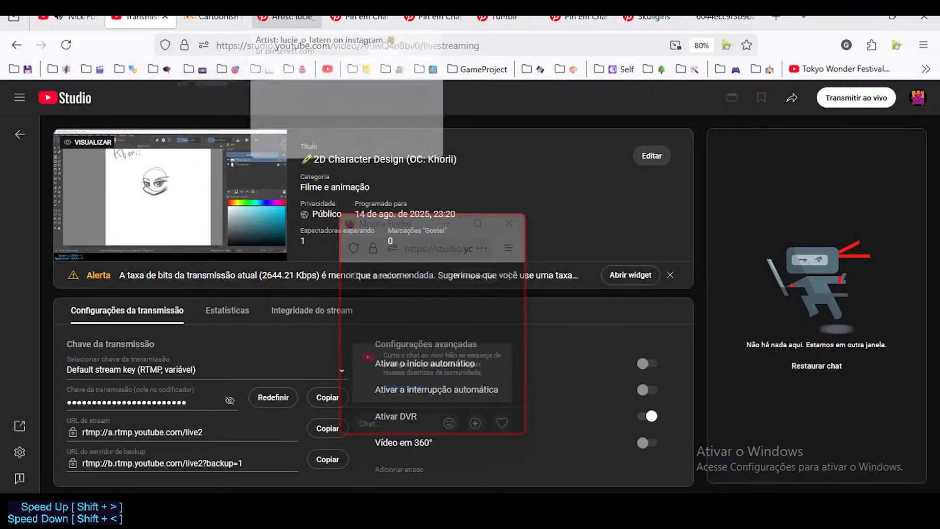
{"action": "left_click", "coordinate": [283, 18]}
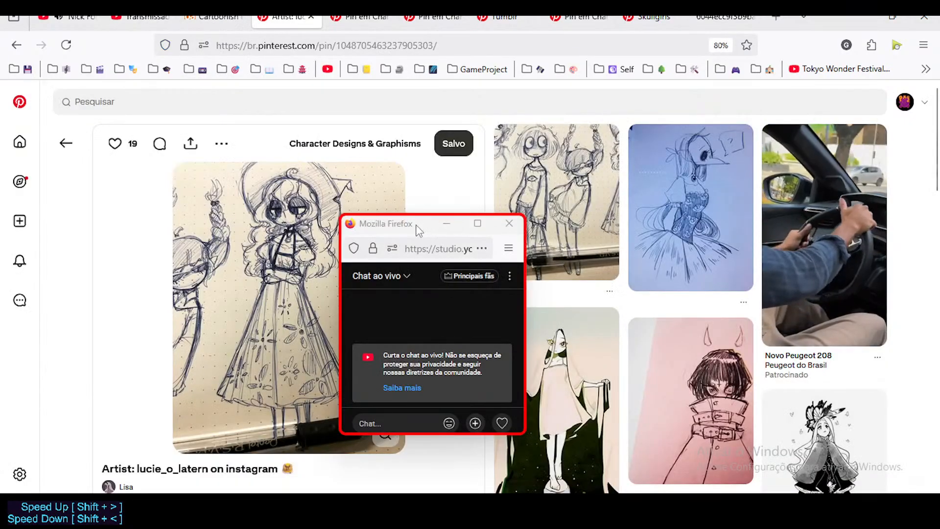
Move the floating live chat window aside and view the Pinterest sketches of the leaning woman and the crouching figure.
{"action": "left_click_drag", "start_coordinate": [413, 226], "coordinate": [123, 296]}
{"action": "left_click", "coordinate": [359, 18]}
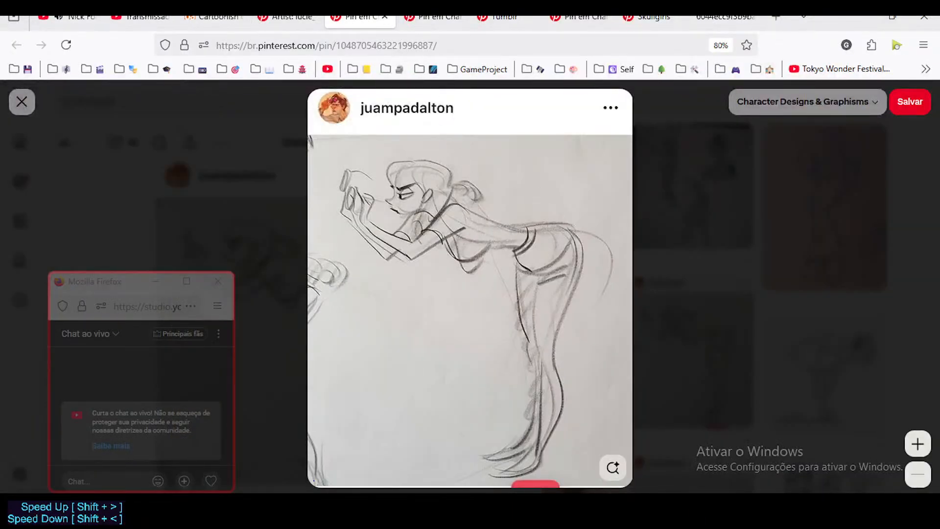
{"action": "key", "text": "alt+Tab"}
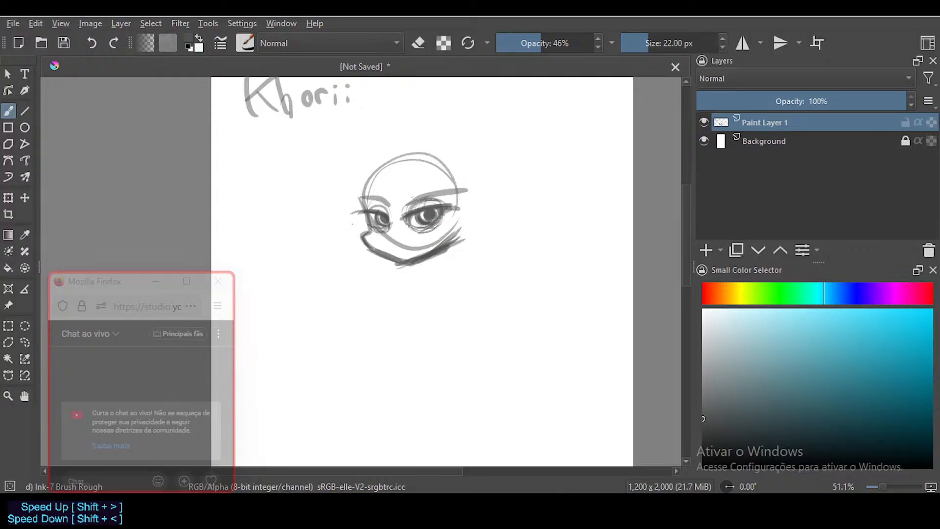
{"action": "mouse_move", "coordinate": [609, 505]}
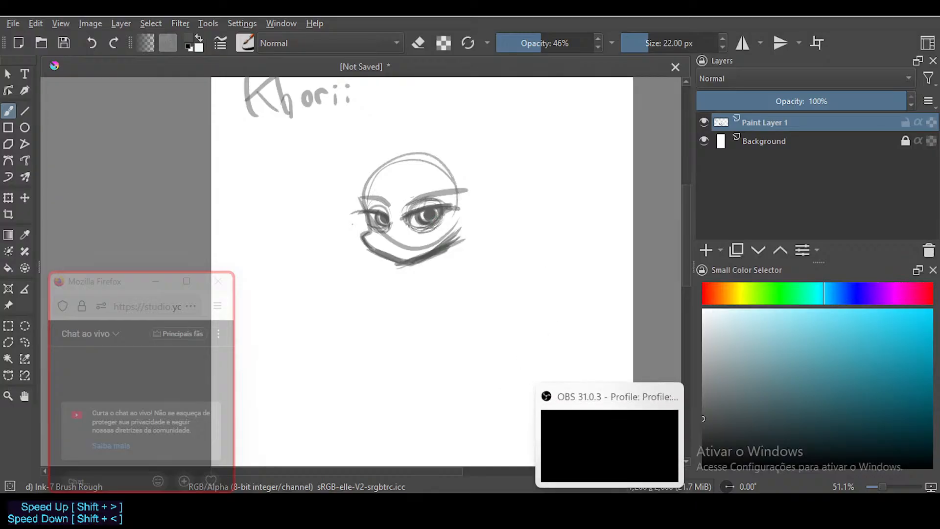
{"action": "left_click", "coordinate": [504, 451]}
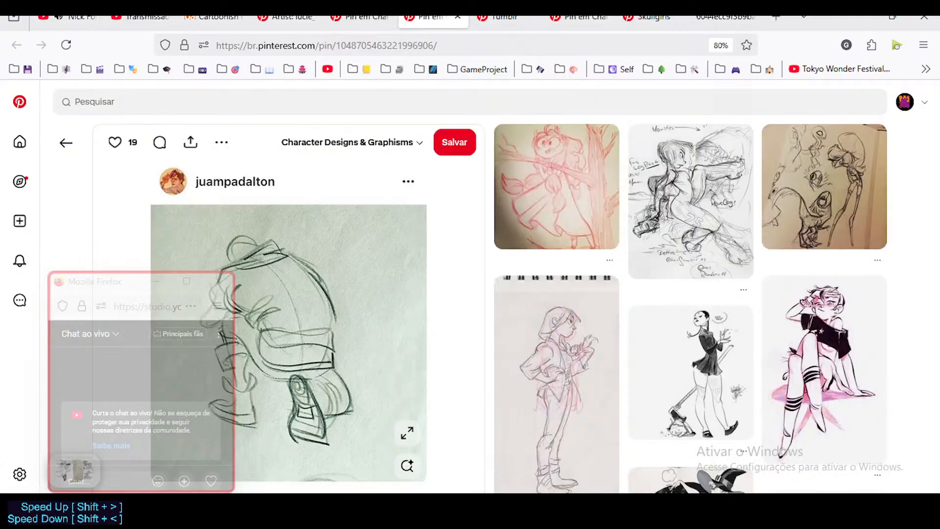
{"action": "left_click", "coordinate": [364, 18]}
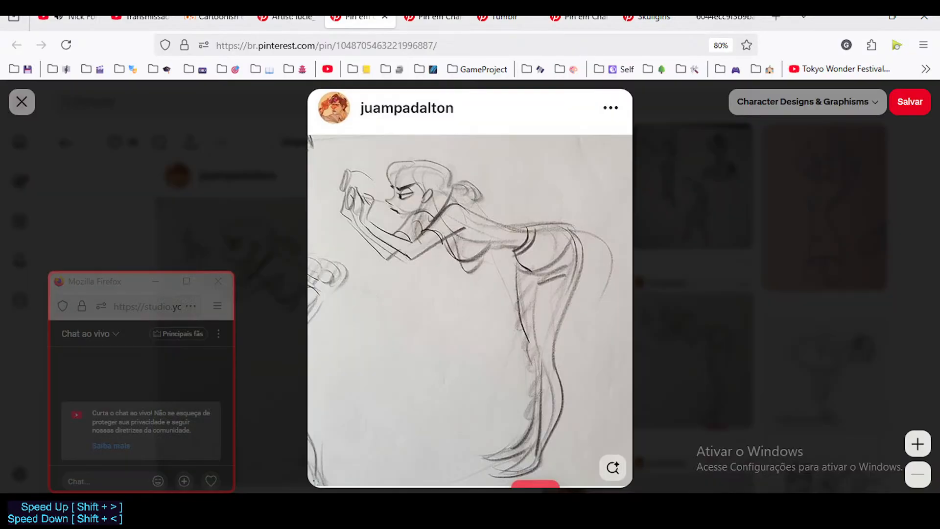
{"action": "left_click", "coordinate": [456, 23]}
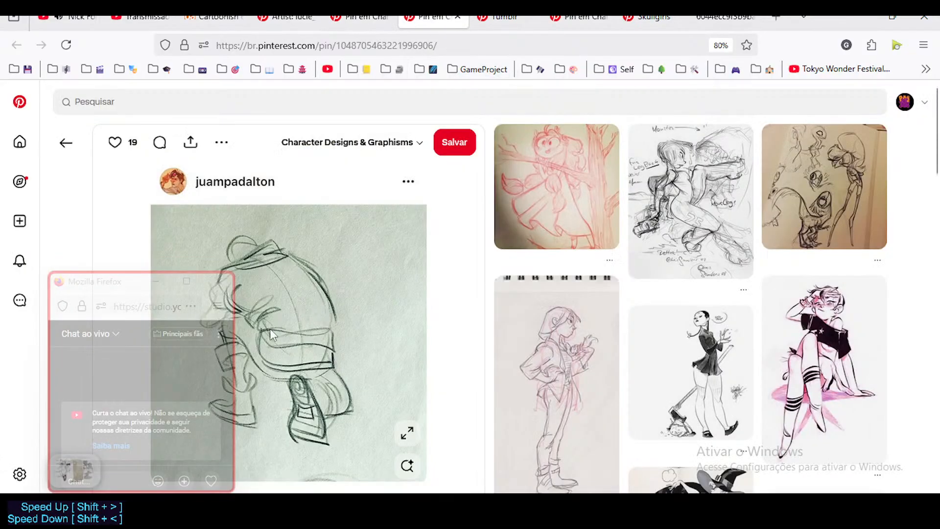
{"action": "left_click_drag", "start_coordinate": [109, 282], "coordinate": [81, 281]}
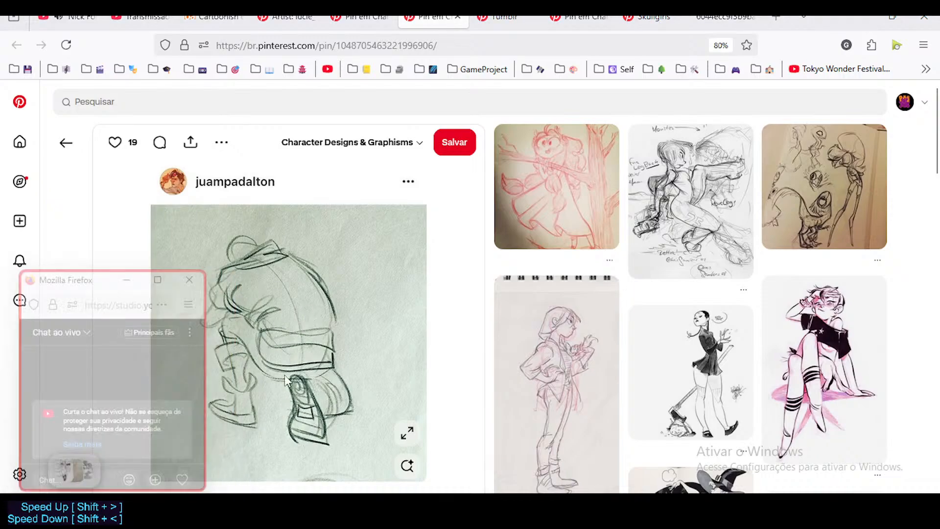
Examine the crouching-figure sketch and the related character drawings on its Pinterest page.
{"action": "scroll", "coordinate": [296, 365], "scroll_direction": "down", "scroll_amount": 3}
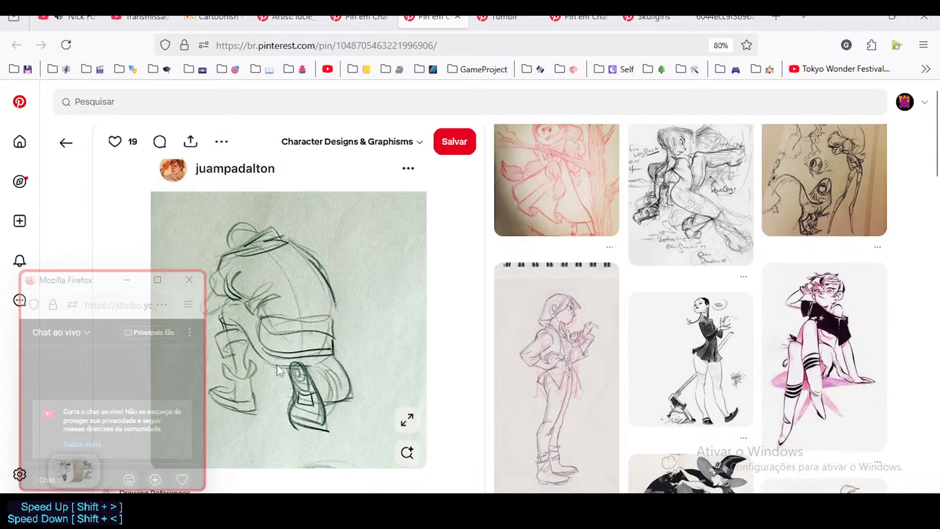
{"action": "scroll", "coordinate": [297, 365], "scroll_direction": "up", "scroll_amount": 3}
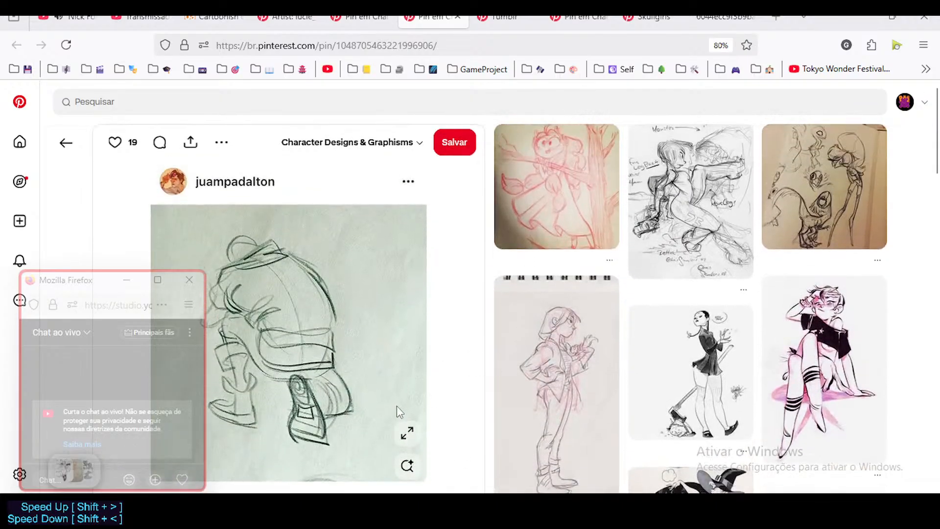
{"action": "scroll", "coordinate": [397, 405], "scroll_direction": "down", "scroll_amount": 2}
{"action": "scroll", "coordinate": [388, 405], "scroll_direction": "up", "scroll_amount": 2}
{"action": "scroll", "coordinate": [441, 355], "scroll_direction": "down", "scroll_amount": 2}
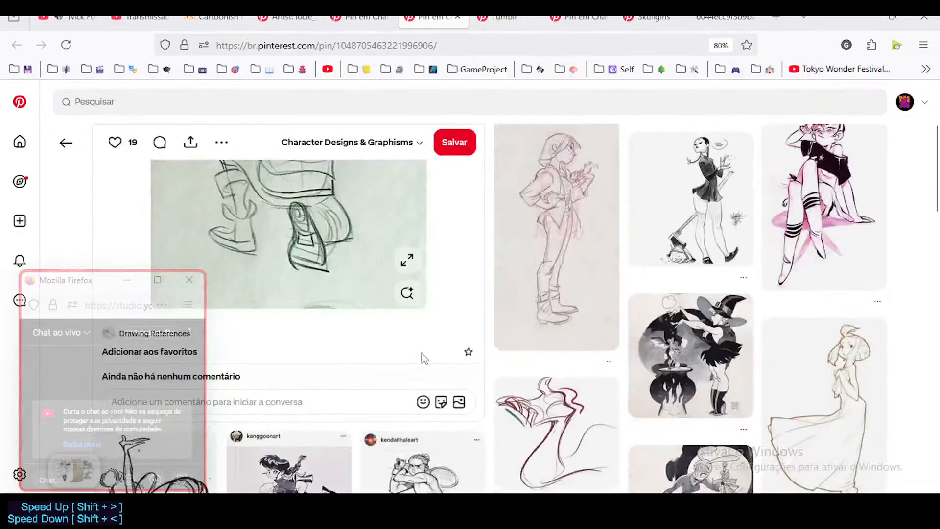
{"action": "scroll", "coordinate": [420, 357], "scroll_direction": "up", "scroll_amount": 2}
{"action": "scroll", "coordinate": [356, 354], "scroll_direction": "down", "scroll_amount": 2}
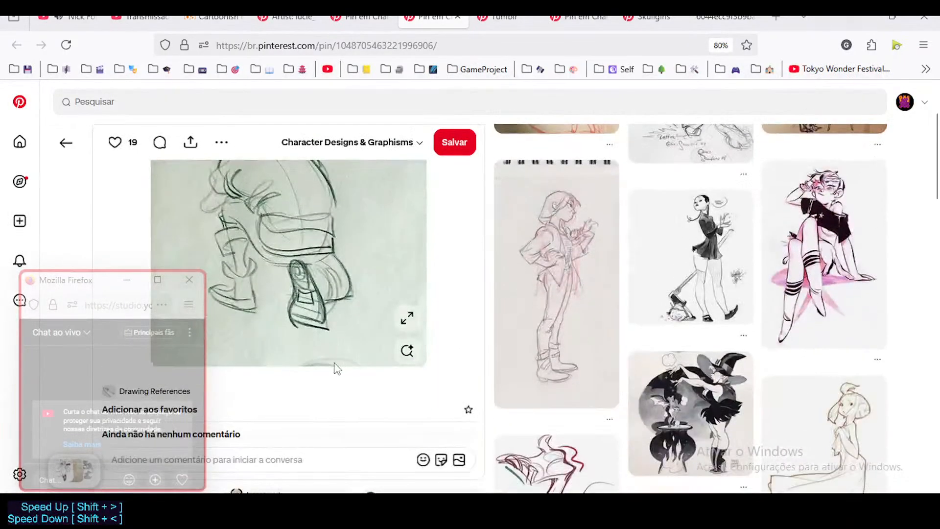
{"action": "scroll", "coordinate": [336, 368], "scroll_direction": "up", "scroll_amount": 2}
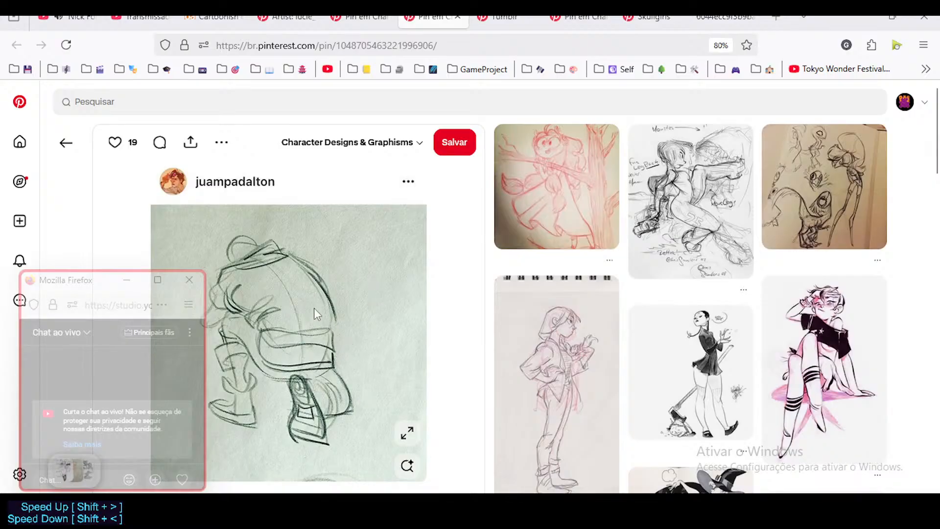
{"action": "scroll", "coordinate": [671, 322], "scroll_direction": "down", "scroll_amount": 4}
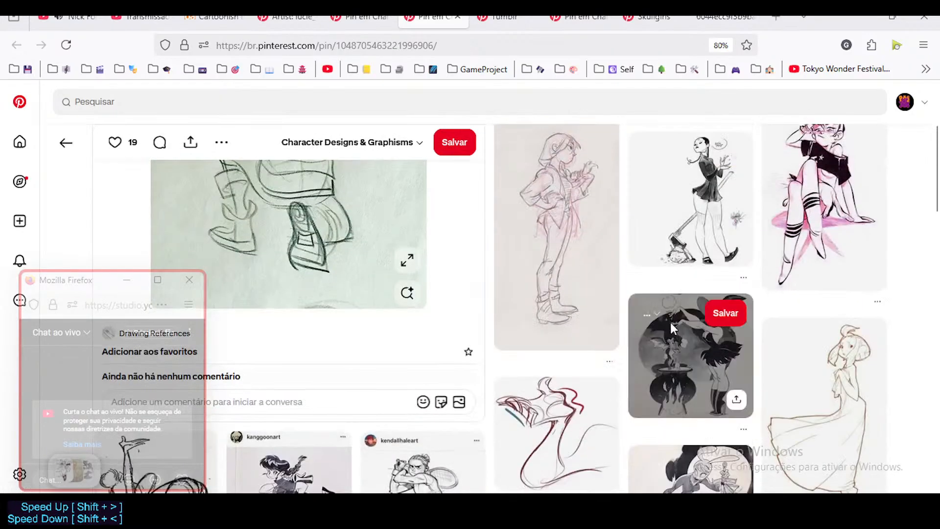
{"action": "scroll", "coordinate": [710, 294], "scroll_direction": "up", "scroll_amount": 4}
{"action": "scroll", "coordinate": [710, 387], "scroll_direction": "down", "scroll_amount": 6}
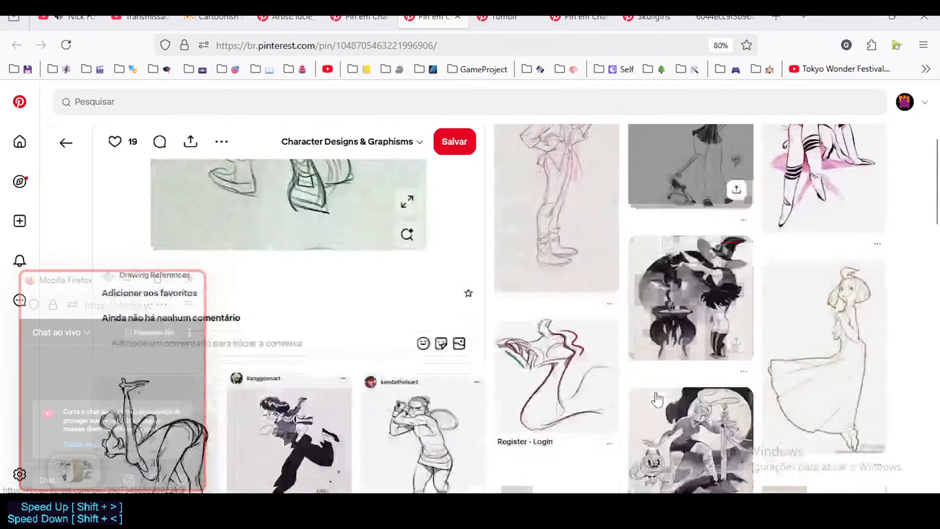
{"action": "scroll", "coordinate": [651, 397], "scroll_direction": "up", "scroll_amount": 1}
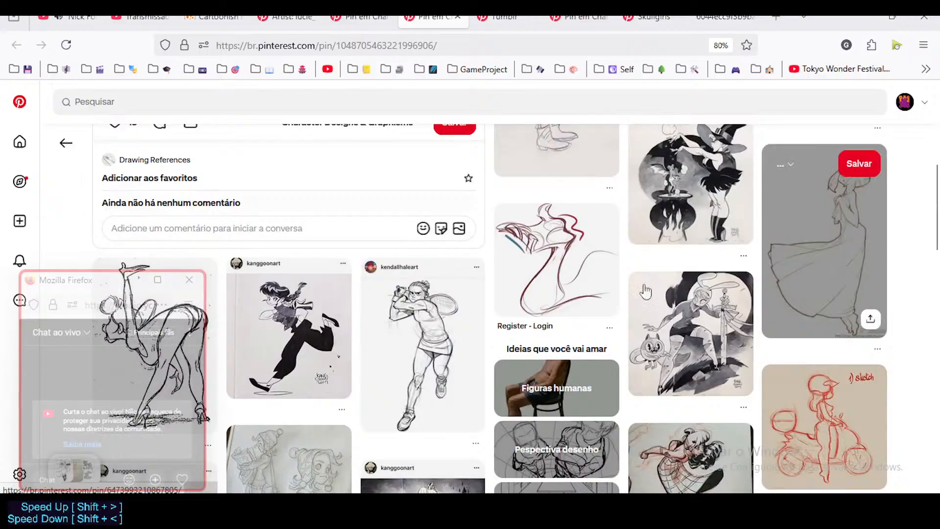
View the remaining open reference drawings, from the Tumblr sketch through to the character sheet on blenderartists.org.
{"action": "left_click", "coordinate": [492, 18]}
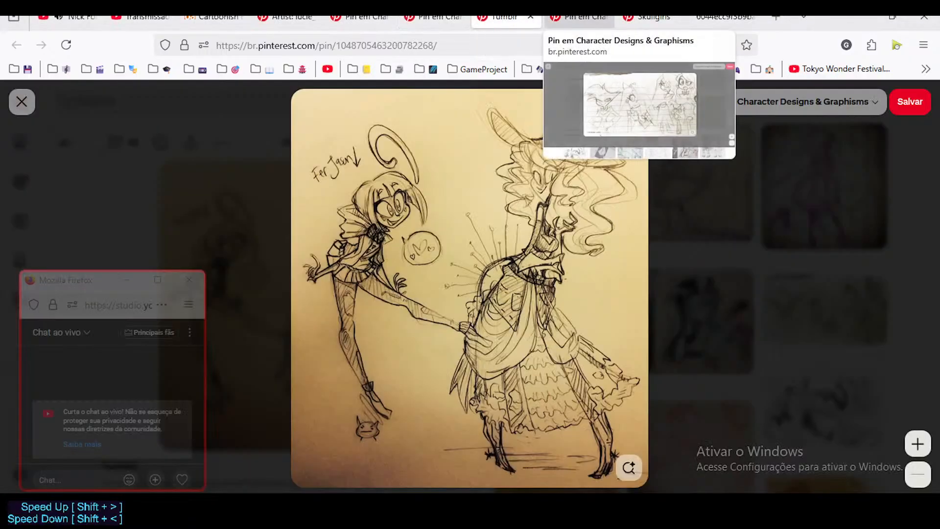
{"action": "left_click", "coordinate": [580, 17]}
{"action": "left_click", "coordinate": [646, 18]}
{"action": "left_click", "coordinate": [723, 17]}
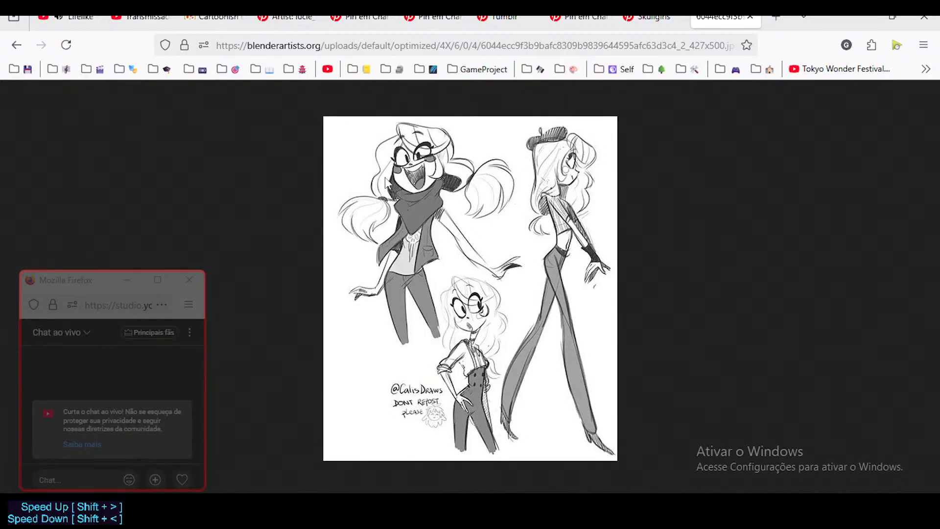
Compare the Skullgirls drawing, the lined-paper character sketches and the blenderartists.org character sheet as style references.
{"action": "left_click", "coordinate": [653, 18]}
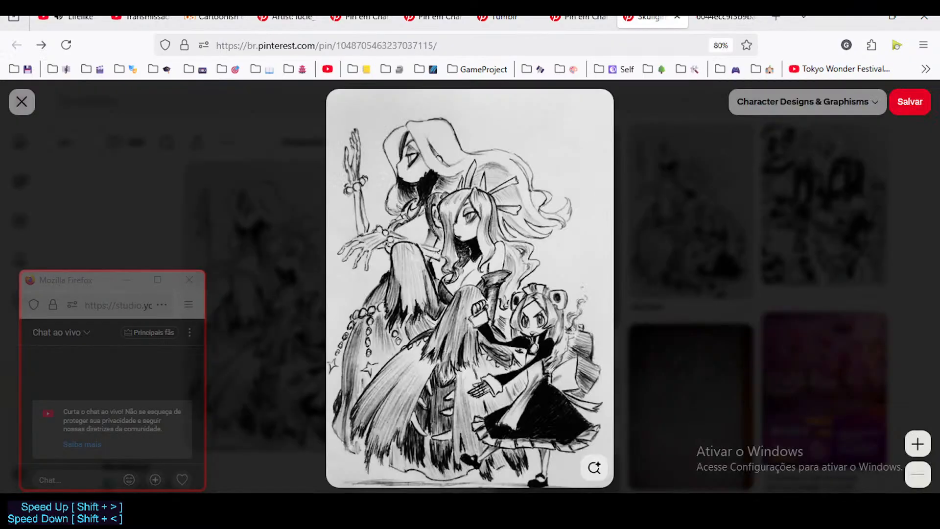
{"action": "mouse_move", "coordinate": [580, 18]}
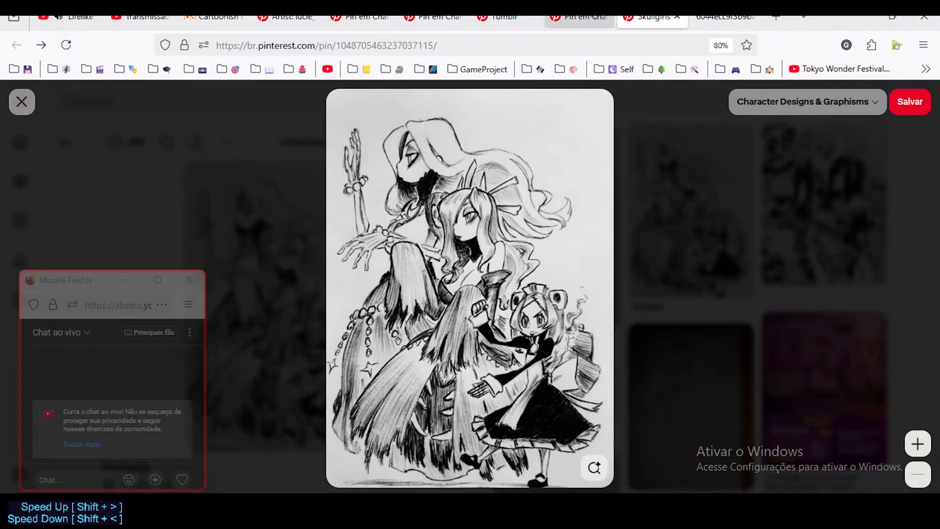
{"action": "left_click", "coordinate": [580, 20]}
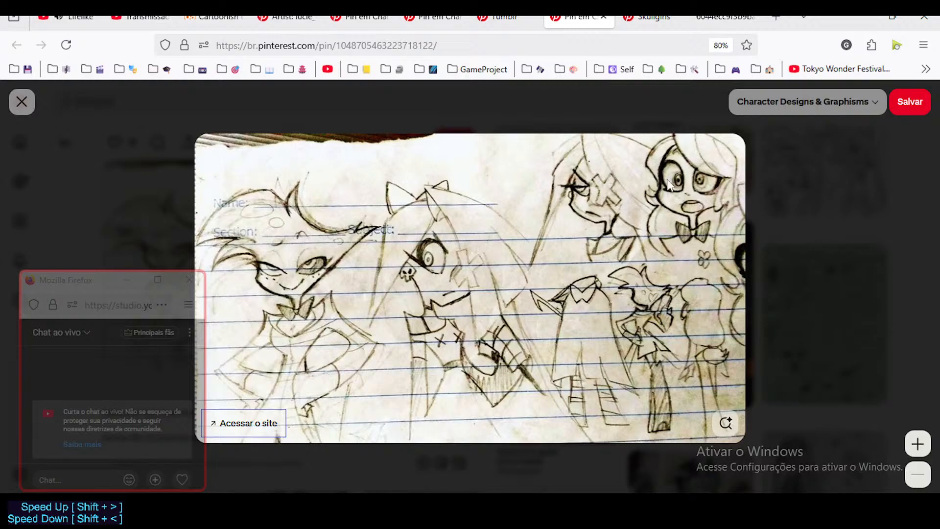
{"action": "left_click", "coordinate": [647, 18]}
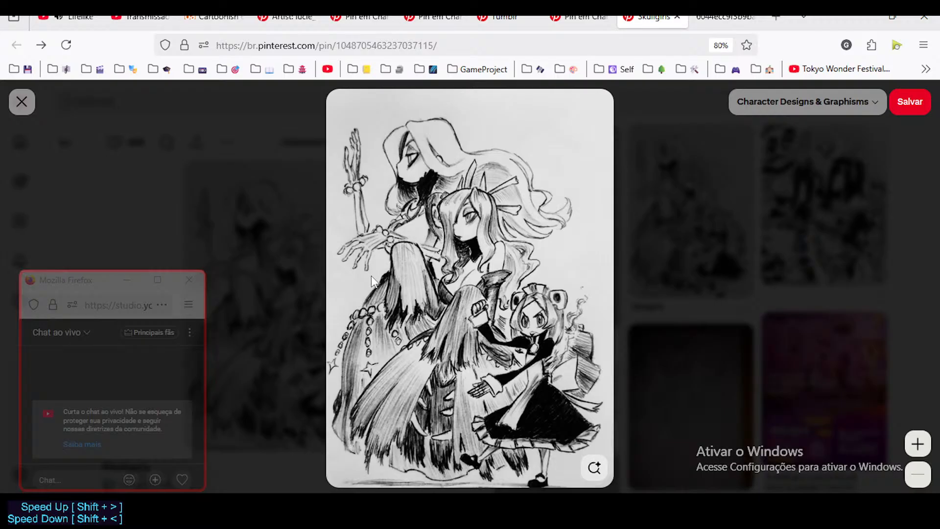
{"action": "left_click", "coordinate": [725, 17]}
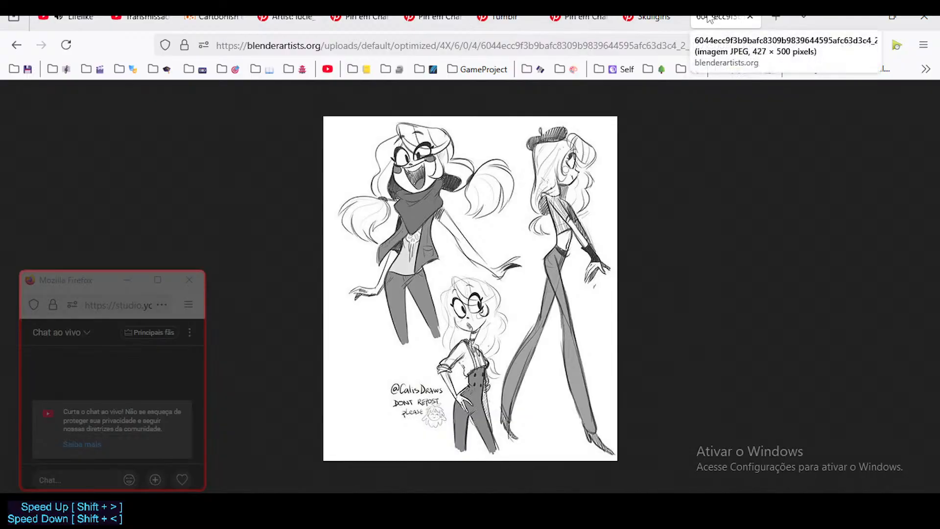
Group the blenderartists.org character sheet's page with the lined-paper Pinterest sketch, ahead of the Skullgirls page, and view the sheet again.
{"action": "left_click_drag", "start_coordinate": [718, 18], "coordinate": [613, 20]}
{"action": "left_click", "coordinate": [586, 18]}
{"action": "left_click", "coordinate": [650, 19]}
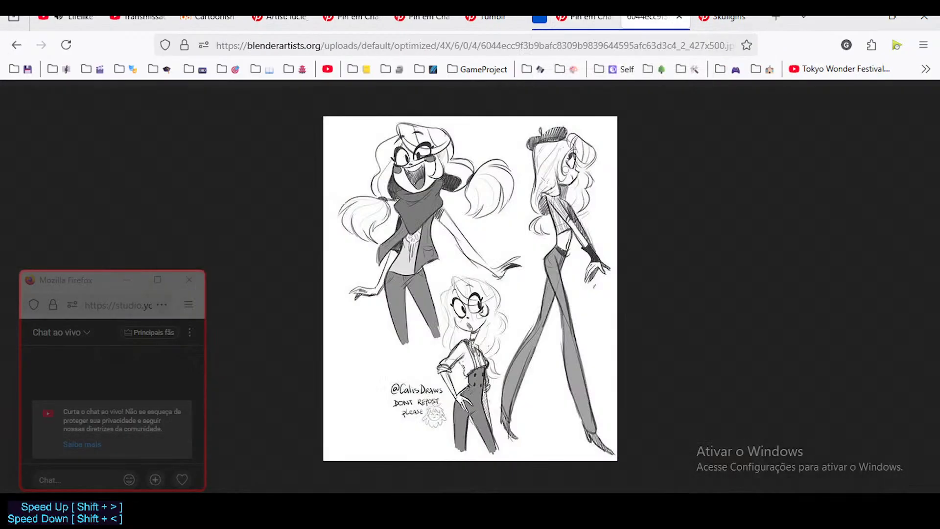
Compare the Skullgirls drawing, the lined-paper character sketches and the Tumblr sketch of two long-legged figures as style references.
{"action": "left_click", "coordinate": [585, 17]}
{"action": "left_click", "coordinate": [650, 18]}
{"action": "left_click", "coordinate": [724, 17]}
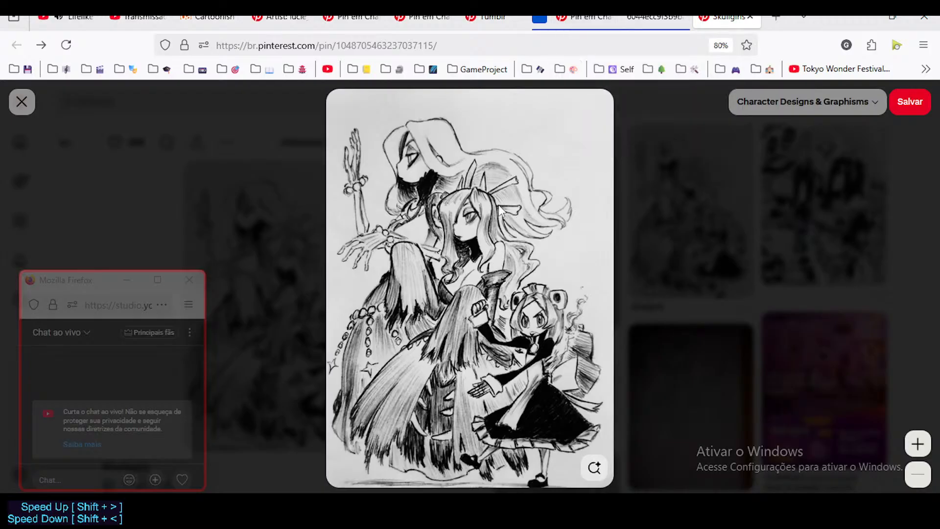
{"action": "left_click", "coordinate": [584, 17]}
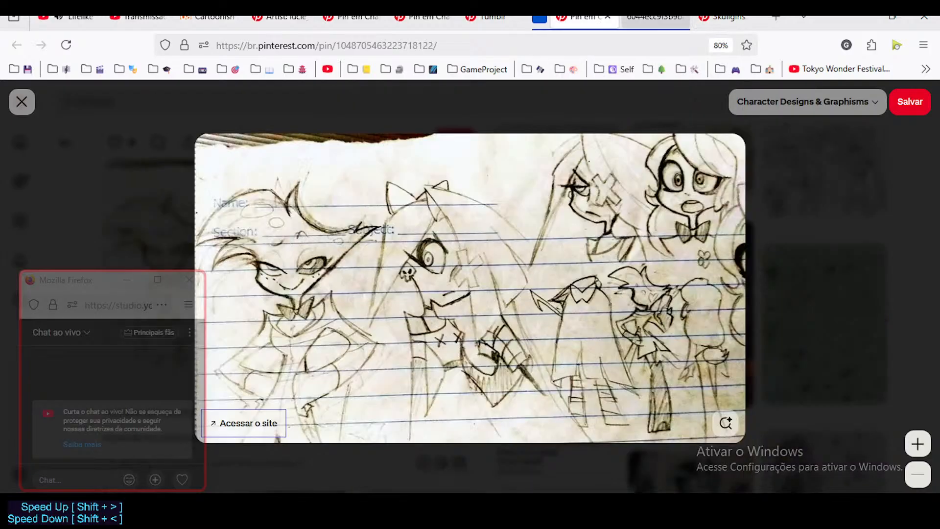
{"action": "left_click", "coordinate": [489, 17]}
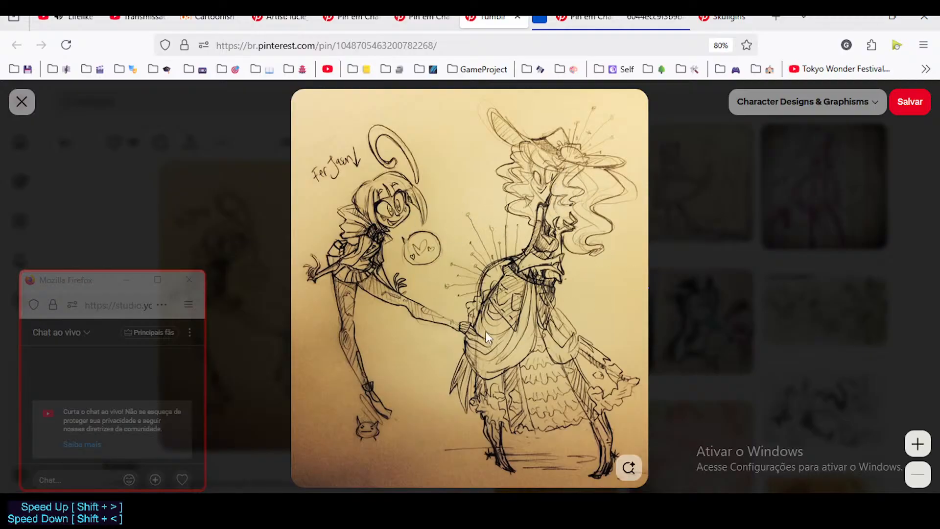
Examine the figure-pose drawings related to the crouching-figure sketch on its Pinterest page for further references.
{"action": "left_click", "coordinate": [424, 16]}
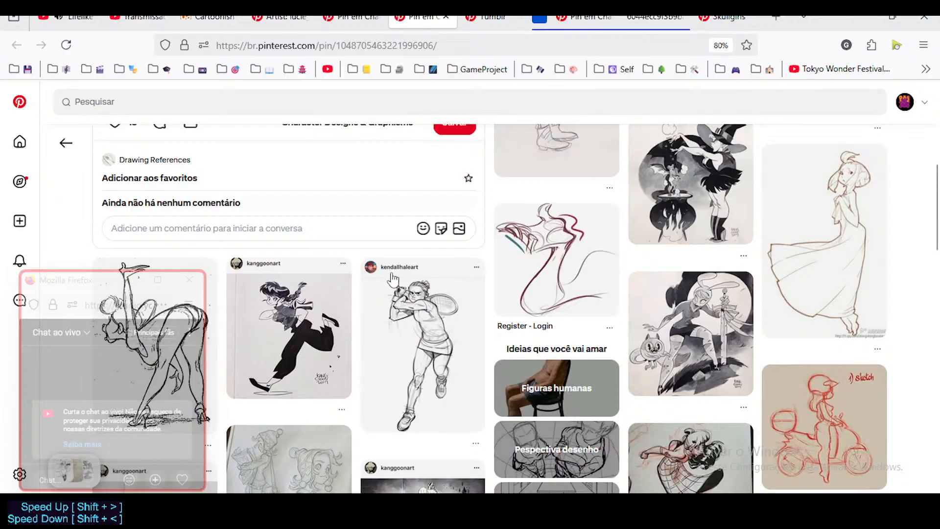
{"action": "scroll", "coordinate": [397, 332], "scroll_direction": "up", "scroll_amount": 5}
{"action": "scroll", "coordinate": [397, 334], "scroll_direction": "up", "scroll_amount": 1}
{"action": "scroll", "coordinate": [360, 356], "scroll_direction": "down", "scroll_amount": 10}
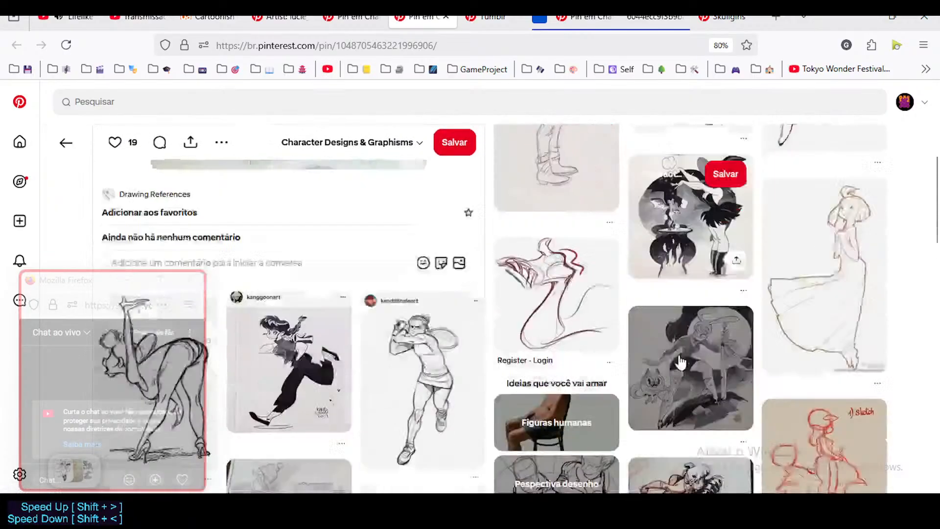
{"action": "scroll", "coordinate": [636, 366], "scroll_direction": "down", "scroll_amount": 3}
{"action": "scroll", "coordinate": [636, 364], "scroll_direction": "up", "scroll_amount": 3}
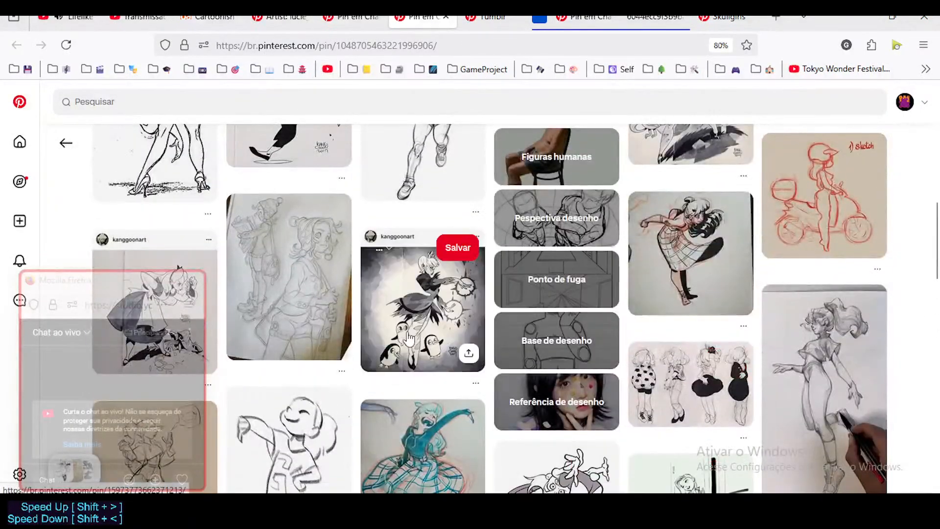
{"action": "scroll", "coordinate": [392, 366], "scroll_direction": "down", "scroll_amount": 3}
{"action": "scroll", "coordinate": [390, 367], "scroll_direction": "down", "scroll_amount": 5}
{"action": "scroll", "coordinate": [383, 337], "scroll_direction": "up", "scroll_amount": 4}
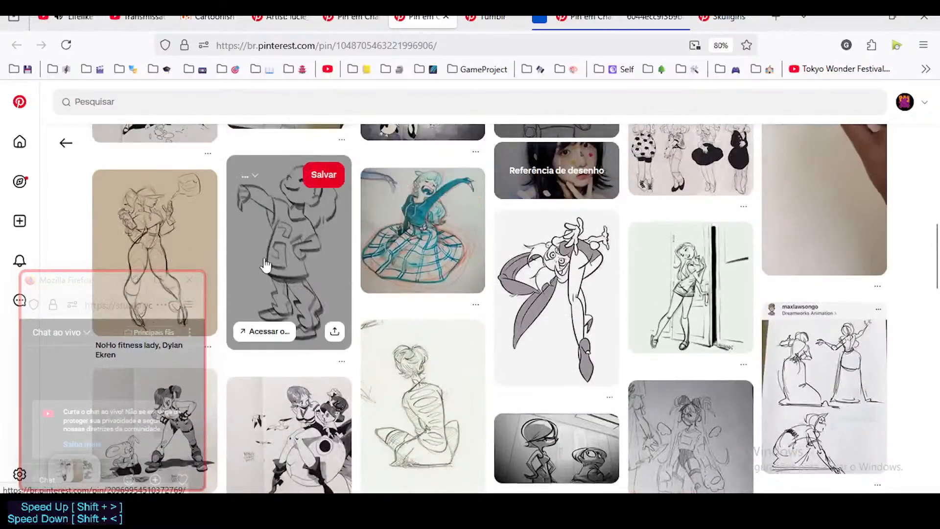
{"action": "scroll", "coordinate": [308, 283], "scroll_direction": "down", "scroll_amount": 4}
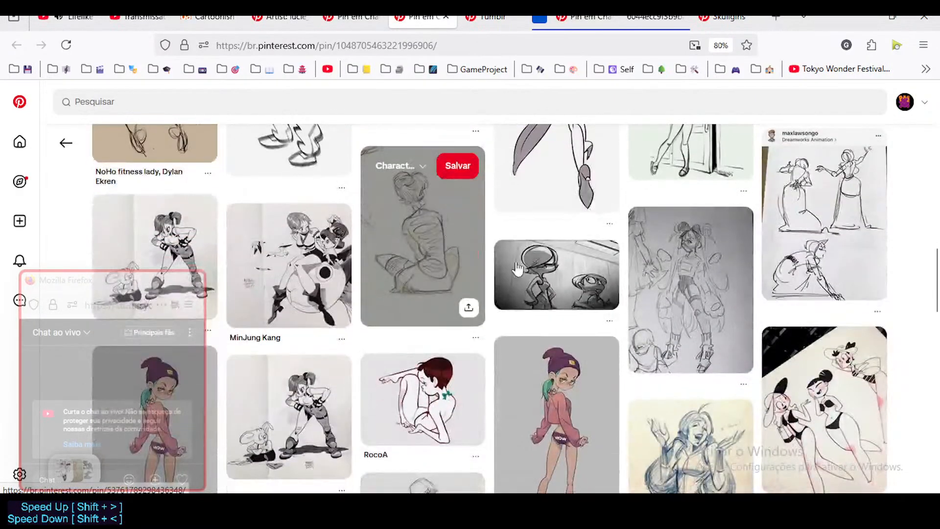
{"action": "scroll", "coordinate": [519, 334], "scroll_direction": "down", "scroll_amount": 10}
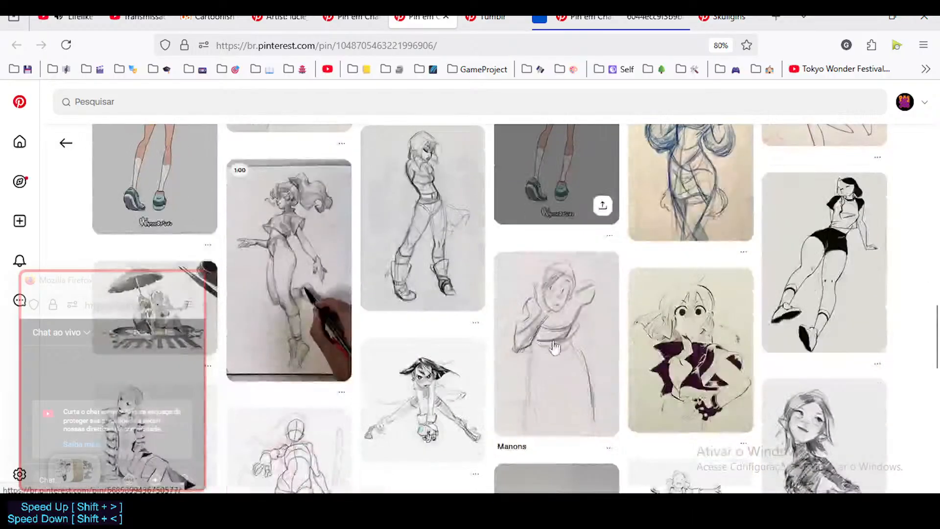
{"action": "scroll", "coordinate": [492, 353], "scroll_direction": "down", "scroll_amount": 3}
{"action": "scroll", "coordinate": [484, 293], "scroll_direction": "up", "scroll_amount": 2}
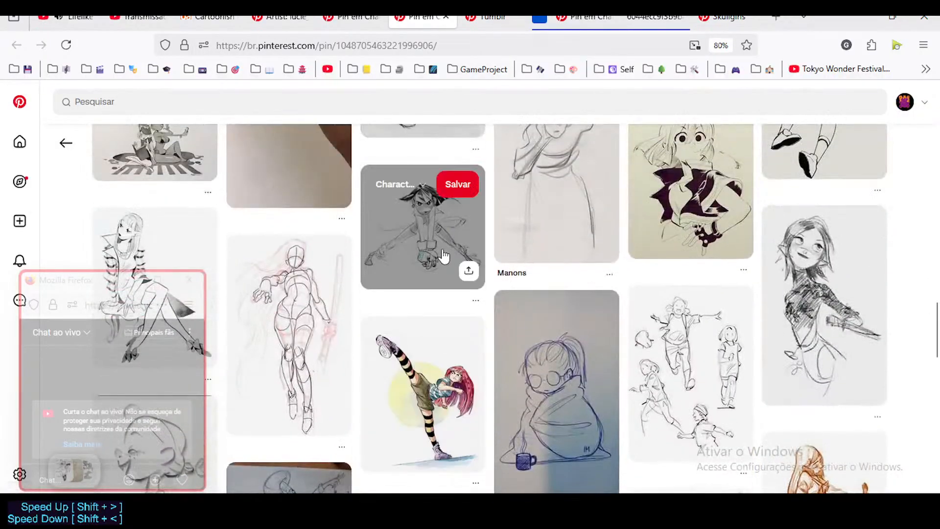
{"action": "scroll", "coordinate": [579, 374], "scroll_direction": "down", "scroll_amount": 10}
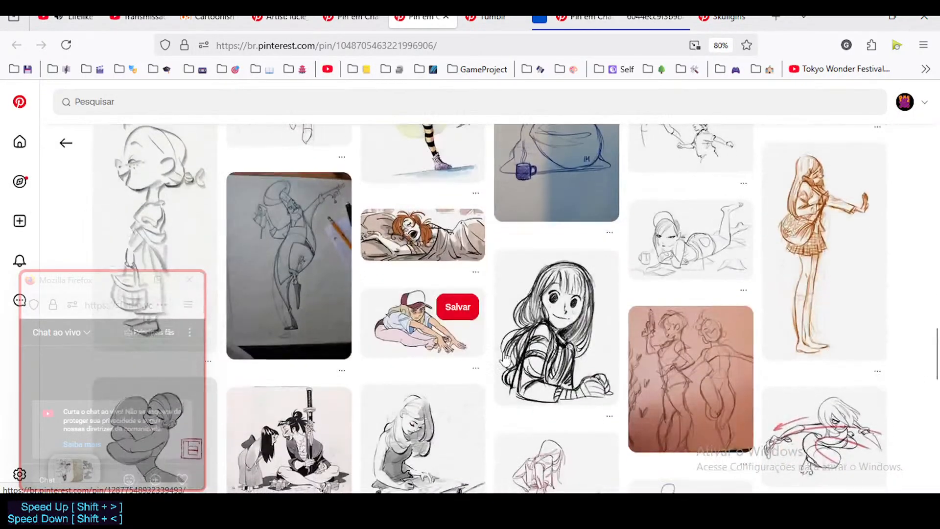
{"action": "scroll", "coordinate": [474, 320], "scroll_direction": "down", "scroll_amount": 8}
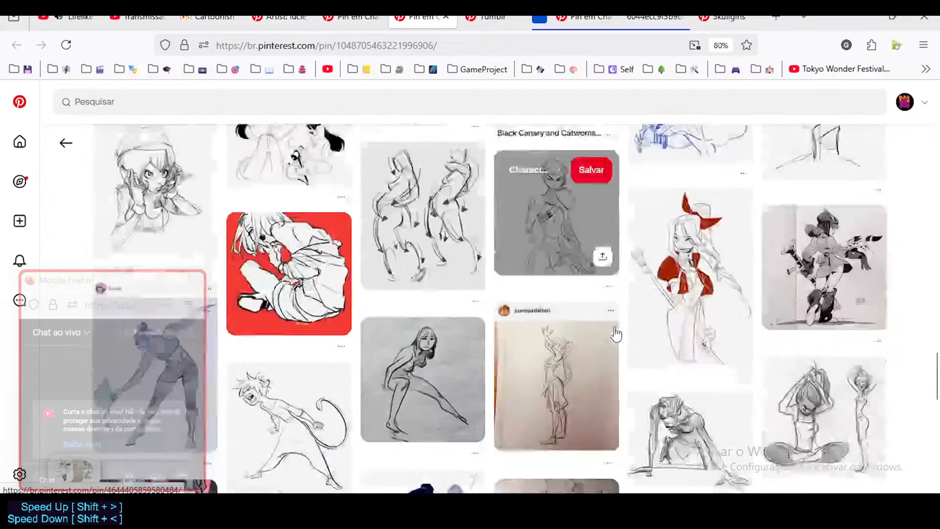
{"action": "scroll", "coordinate": [440, 355], "scroll_direction": "up", "scroll_amount": 2}
{"action": "scroll", "coordinate": [417, 359], "scroll_direction": "down", "scroll_amount": 8}
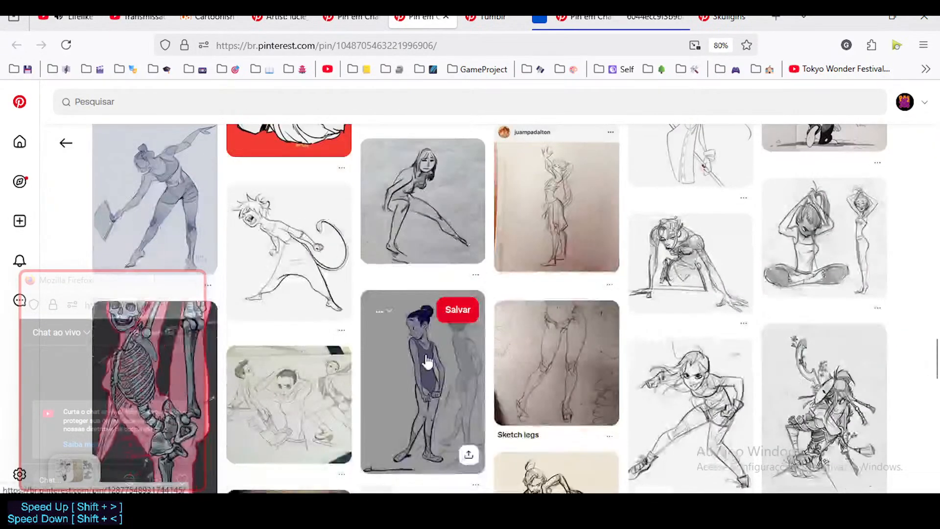
{"action": "scroll", "coordinate": [543, 370], "scroll_direction": "down", "scroll_amount": 4}
{"action": "scroll", "coordinate": [495, 371], "scroll_direction": "down", "scroll_amount": 4}
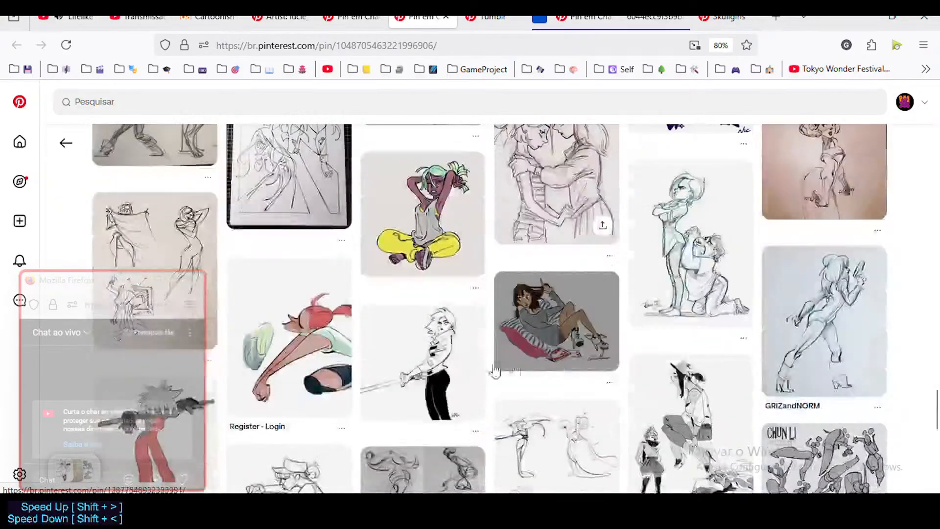
{"action": "scroll", "coordinate": [412, 283], "scroll_direction": "up", "scroll_amount": 3}
{"action": "scroll", "coordinate": [409, 294], "scroll_direction": "down", "scroll_amount": 4}
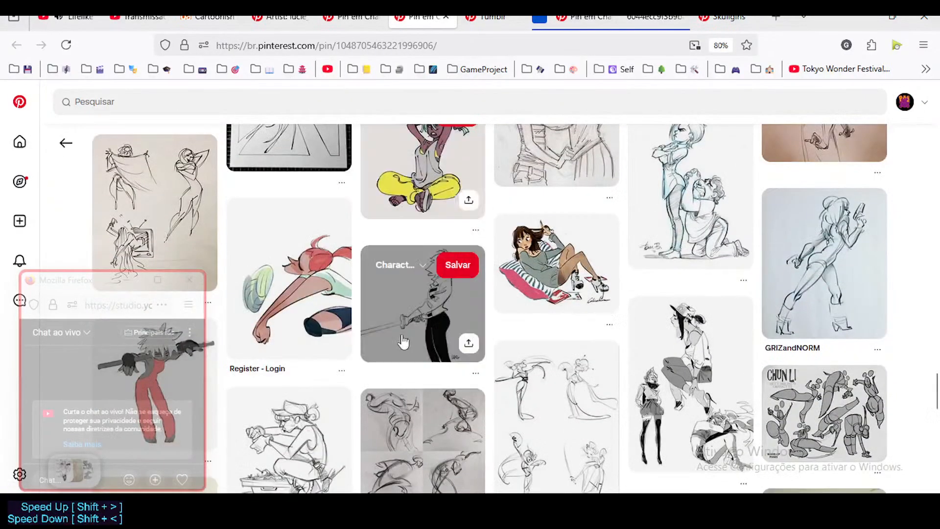
{"action": "scroll", "coordinate": [342, 303], "scroll_direction": "up", "scroll_amount": 5}
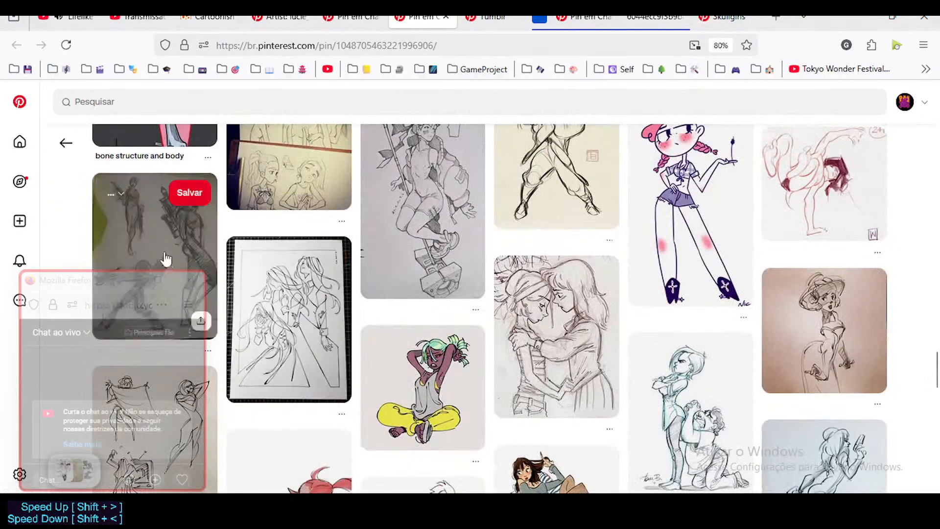
{"action": "scroll", "coordinate": [182, 214], "scroll_direction": "down", "scroll_amount": 1}
{"action": "scroll", "coordinate": [182, 214], "scroll_direction": "down", "scroll_amount": 3}
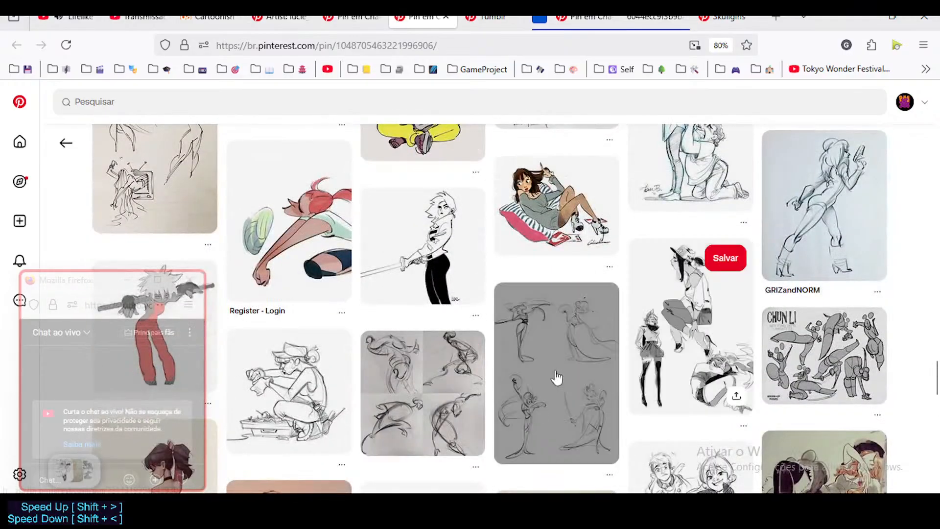
{"action": "scroll", "coordinate": [557, 274], "scroll_direction": "down", "scroll_amount": 2}
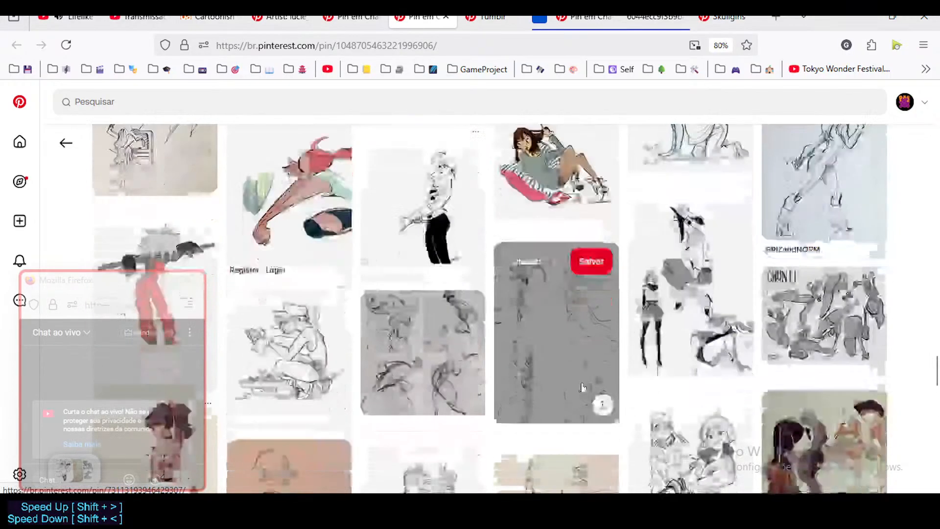
Open the sheet of four gesture sketches of a robed woman with fans, view it enlarged, and browse its related drawings.
{"action": "left_click", "coordinate": [551, 277]}
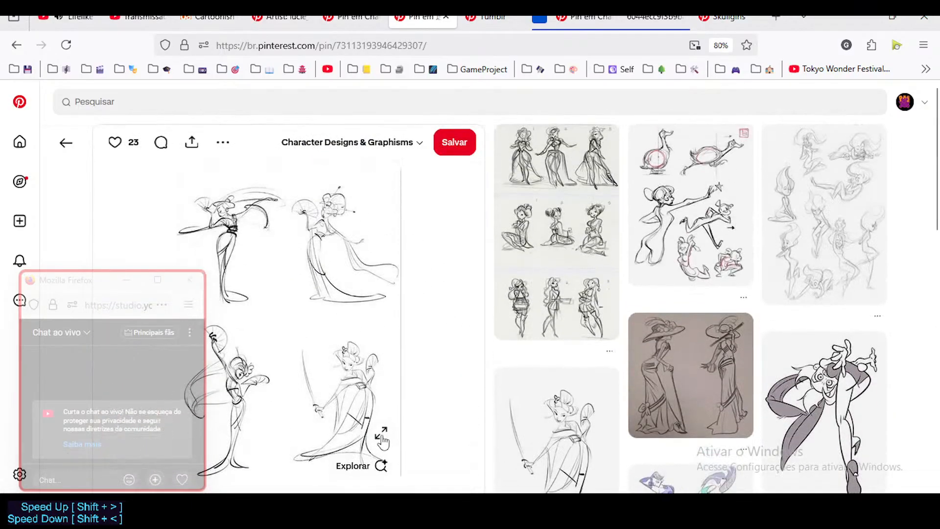
{"action": "left_click", "coordinate": [381, 433]}
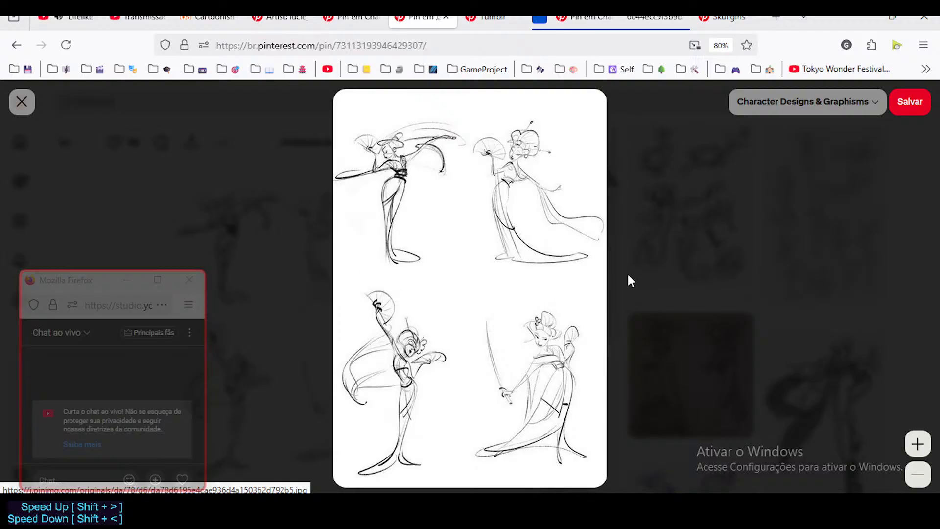
{"action": "left_click", "coordinate": [655, 281]}
{"action": "scroll", "coordinate": [406, 402], "scroll_direction": "down", "scroll_amount": 5}
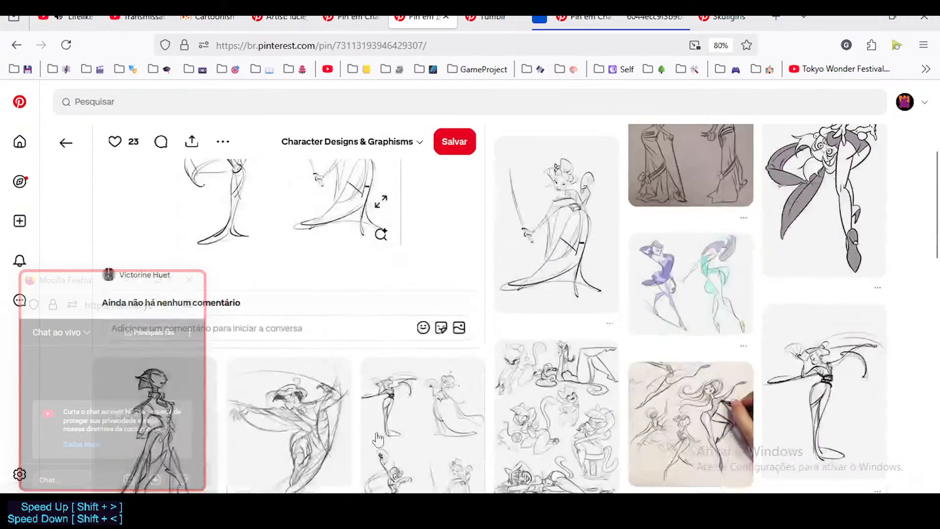
{"action": "scroll", "coordinate": [441, 382], "scroll_direction": "up", "scroll_amount": 5}
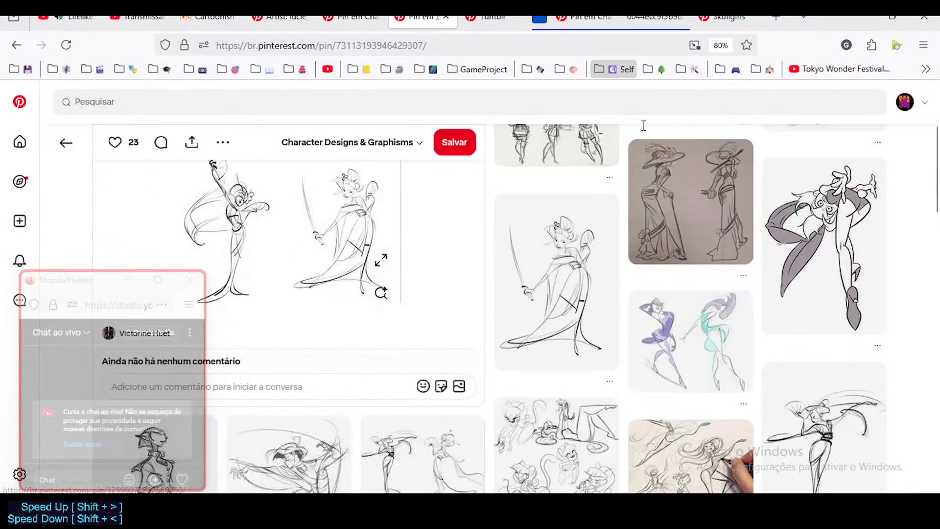
{"action": "scroll", "coordinate": [617, 229], "scroll_direction": "down", "scroll_amount": 12}
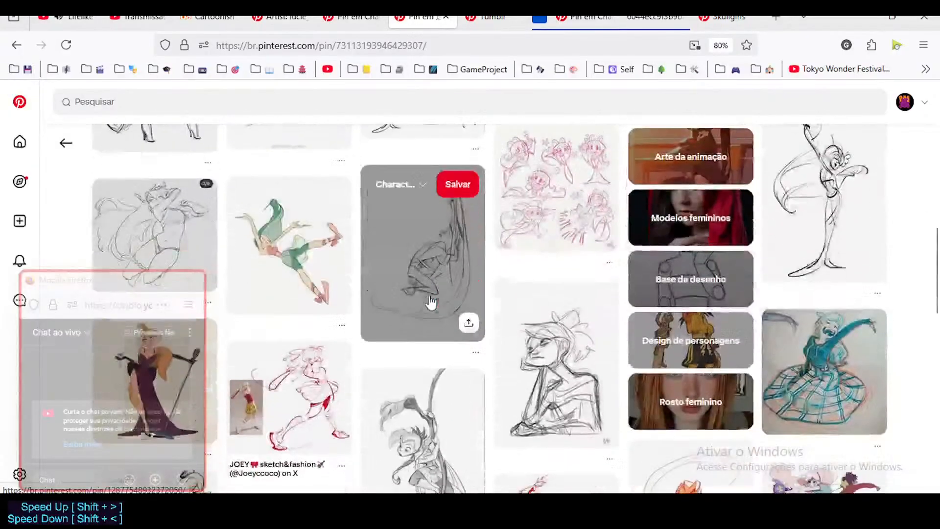
{"action": "mouse_move", "coordinate": [580, 325]}
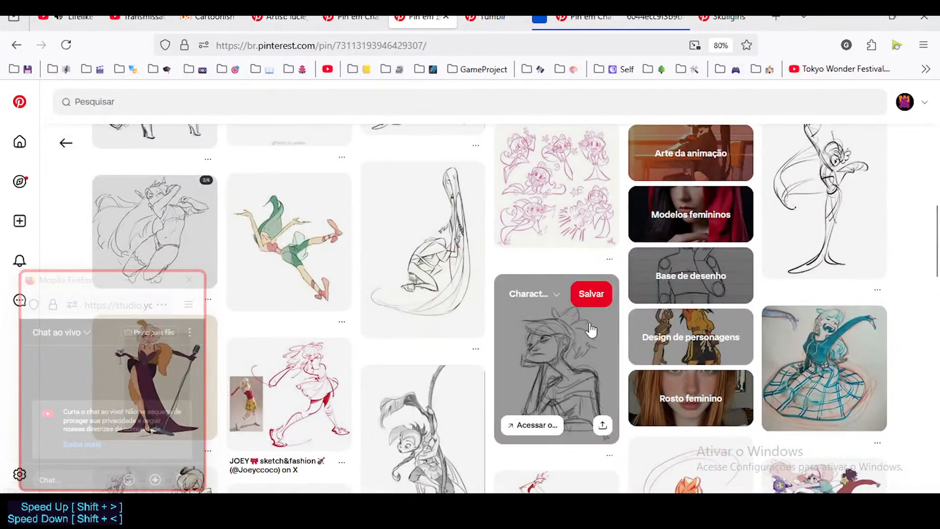
View the bent-over figure sketch, then examine the ink drawing of the girl in a wide hat and its related character drawings.
{"action": "left_click", "coordinate": [352, 18]}
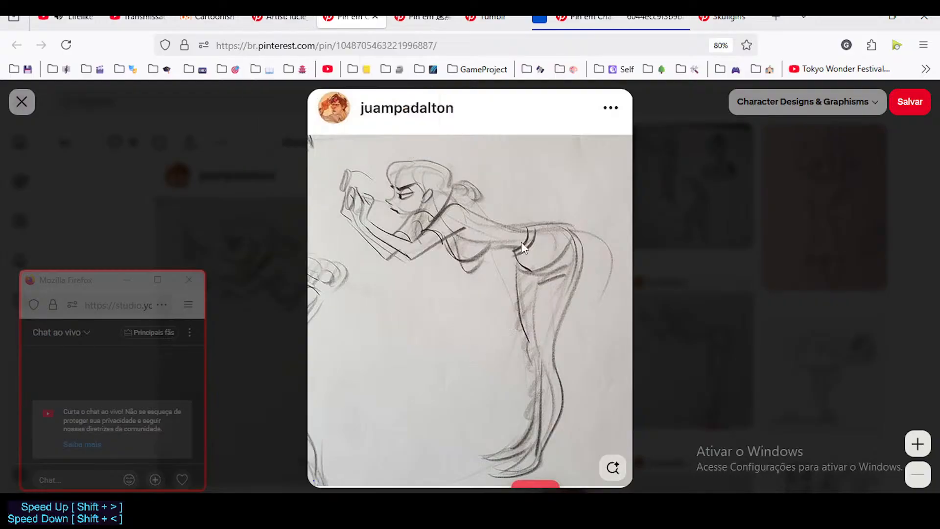
{"action": "left_click", "coordinate": [280, 17]}
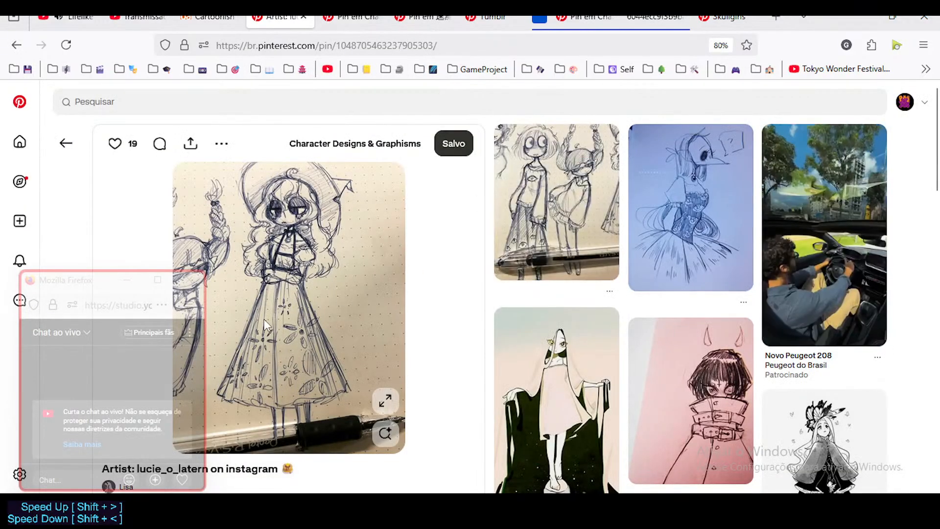
{"action": "scroll", "coordinate": [592, 360], "scroll_direction": "down", "scroll_amount": 2}
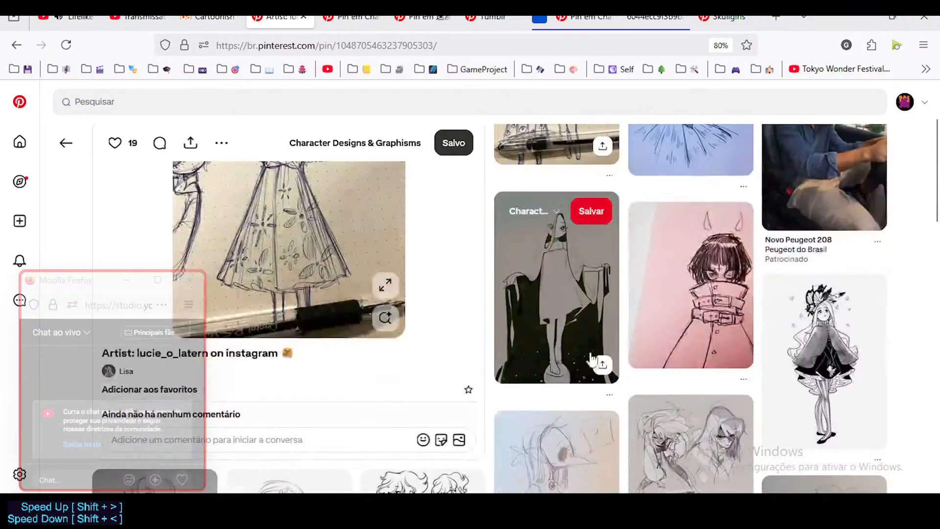
{"action": "scroll", "coordinate": [592, 360], "scroll_direction": "up", "scroll_amount": 2}
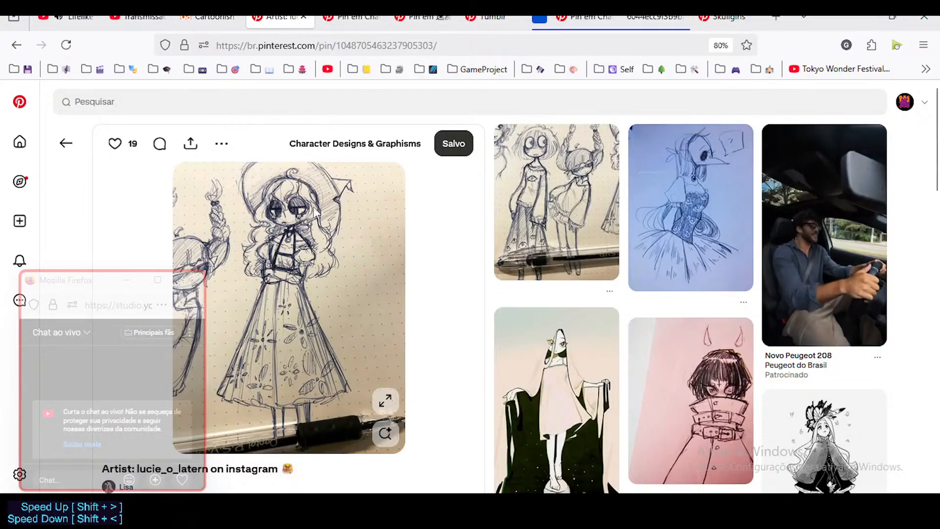
{"action": "scroll", "coordinate": [294, 254], "scroll_direction": "down", "scroll_amount": 1}
{"action": "scroll", "coordinate": [270, 240], "scroll_direction": "up", "scroll_amount": 1}
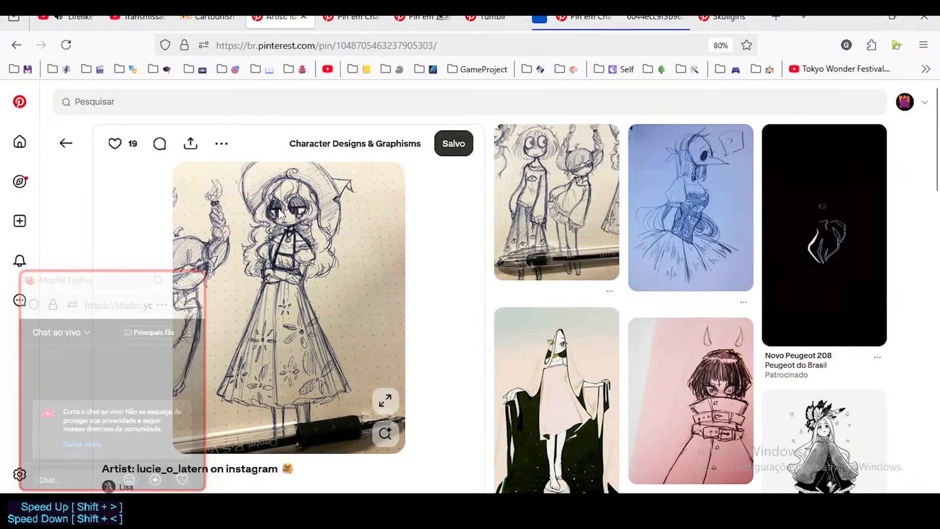
{"action": "scroll", "coordinate": [623, 393], "scroll_direction": "down", "scroll_amount": 10}
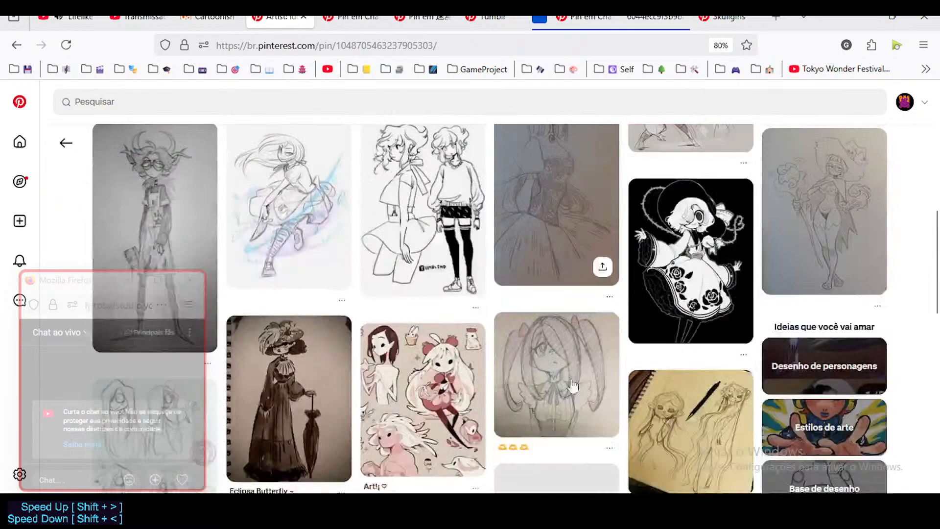
{"action": "scroll", "coordinate": [563, 343], "scroll_direction": "down", "scroll_amount": 3}
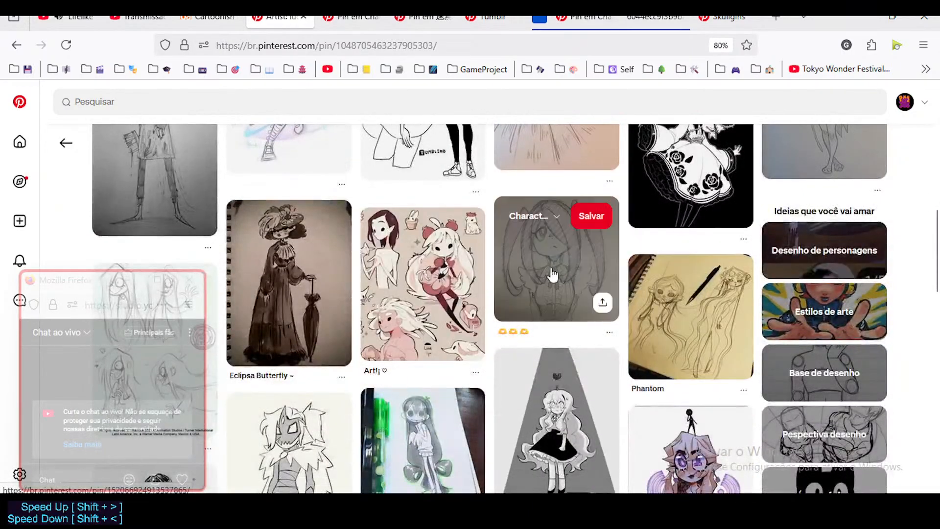
{"action": "left_click", "coordinate": [552, 276]}
Close the "Cartoonish eyes suggestion" forum thread and switch back to the face sketch in Krita.
{"action": "key", "text": "ctrl+shift+Tab"}
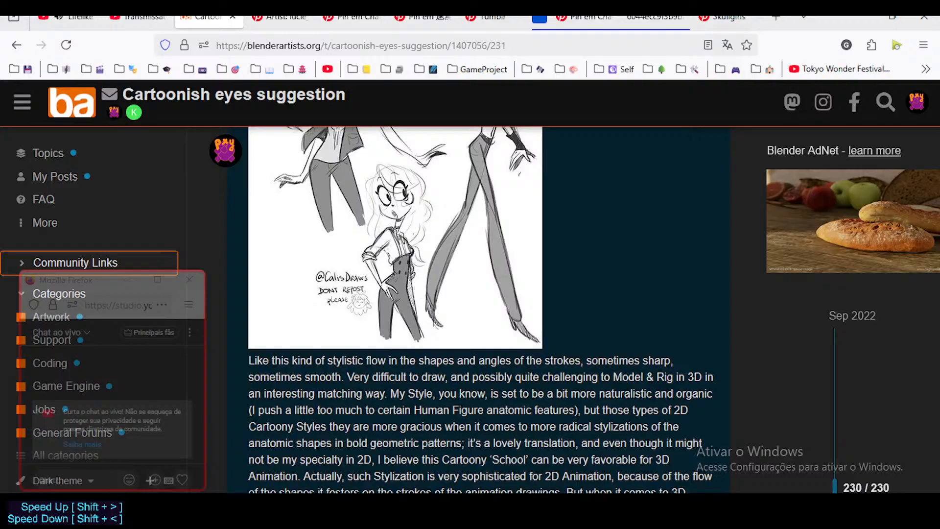
{"action": "scroll", "coordinate": [462, 298], "scroll_direction": "up", "scroll_amount": 4}
{"action": "left_click", "coordinate": [232, 17]}
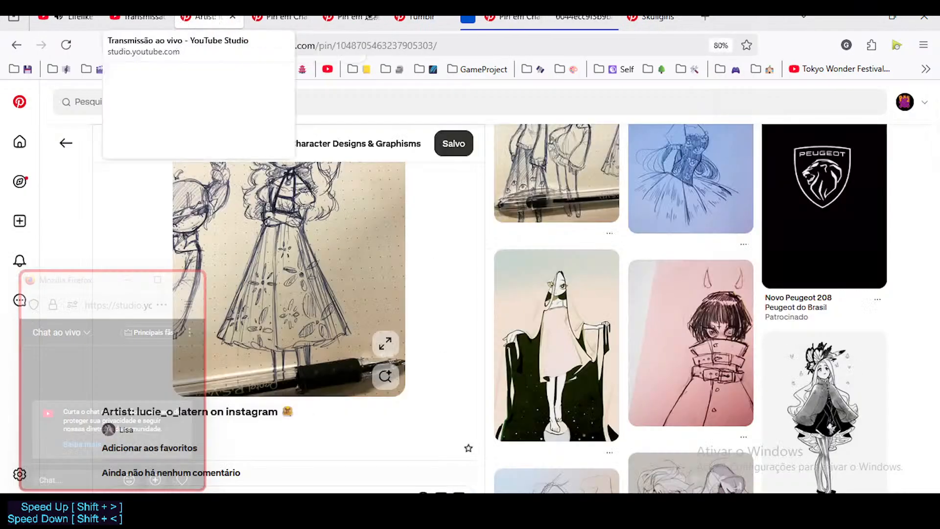
{"action": "left_click", "coordinate": [74, 18]}
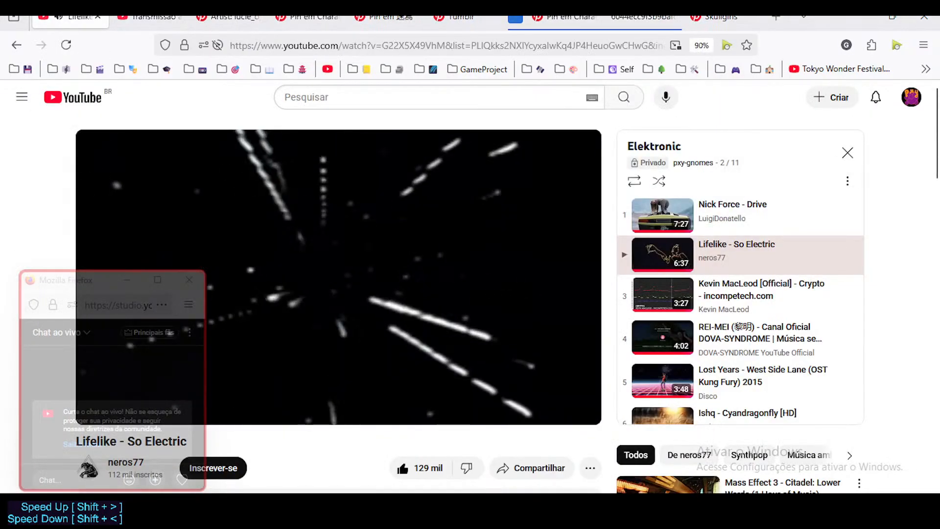
{"action": "left_click", "coordinate": [588, 506]}
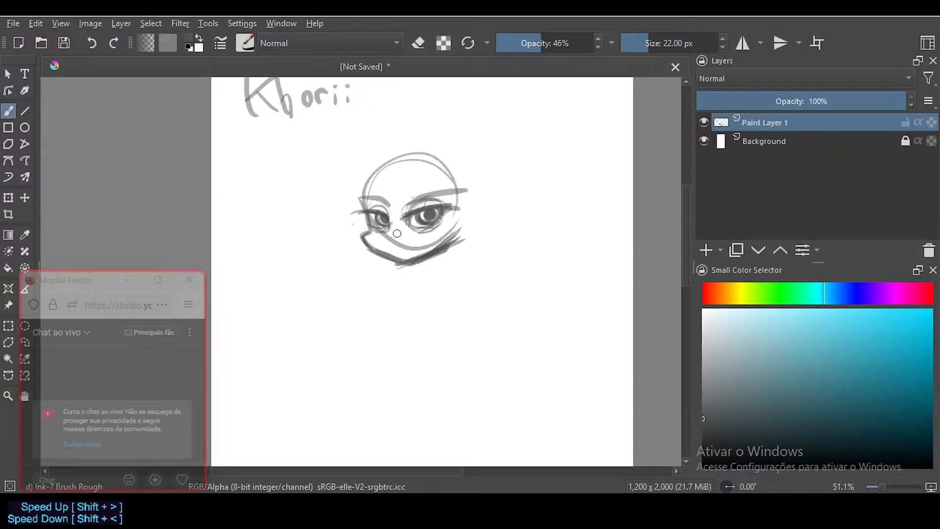
Set the brush size to 13 px, sketch the nose, mouth and blush circles on the cheeks, and darken the eyebrows.
{"action": "key", "text": "bracketleft"}
{"action": "left_click_drag", "start_coordinate": [444, 231], "coordinate": [432, 238]}
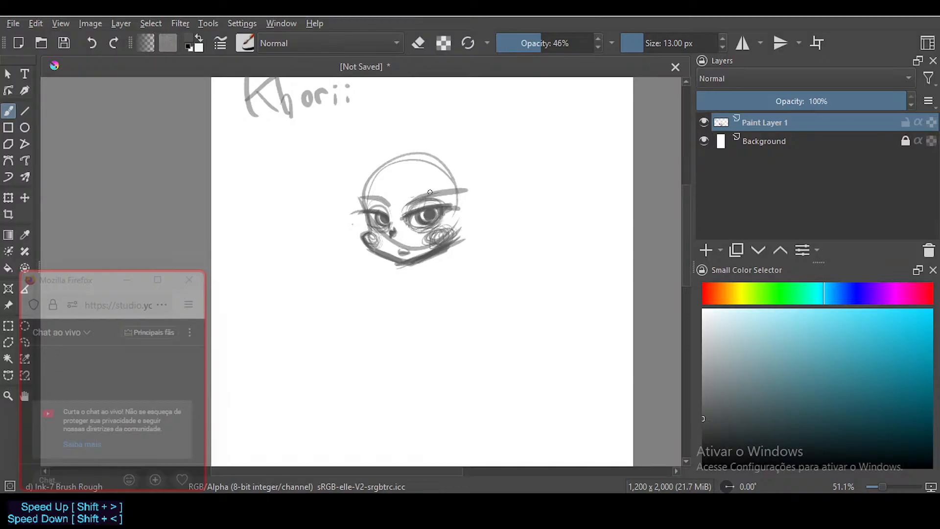
{"action": "mouse_move", "coordinate": [389, 205]}
{"action": "left_mouse_down"}
{"action": "mouse_move", "coordinate": [371, 197]}
{"action": "mouse_move", "coordinate": [452, 187]}
{"action": "left_mouse_up"}
Sketch a parted fringe over the forehead and the first curved hair locks on both sides of the face.
{"action": "left_click_drag", "start_coordinate": [406, 166], "coordinate": [420, 204]}
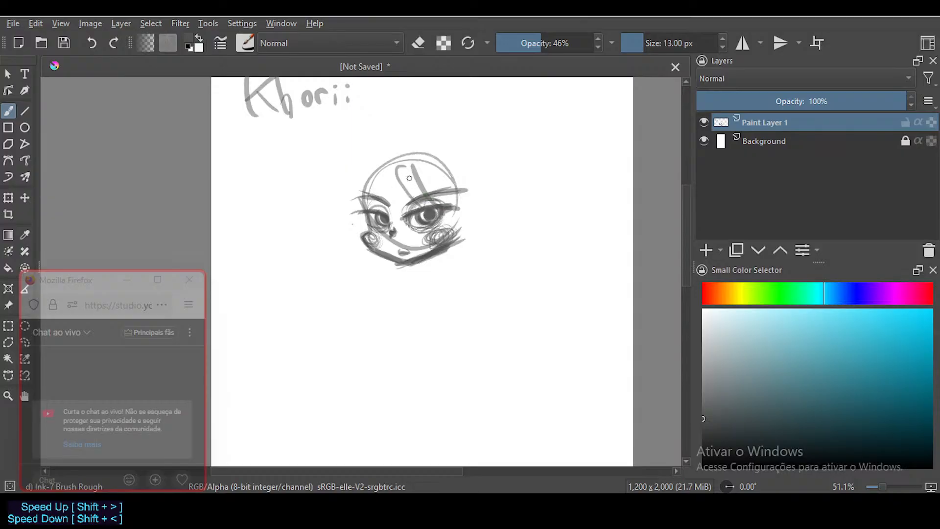
{"action": "mouse_move", "coordinate": [404, 162]}
{"action": "left_mouse_down"}
{"action": "mouse_move", "coordinate": [410, 198]}
{"action": "mouse_move", "coordinate": [443, 204]}
{"action": "left_mouse_up"}
{"action": "mouse_move", "coordinate": [450, 171]}
{"action": "left_mouse_down"}
{"action": "mouse_move", "coordinate": [469, 229]}
{"action": "mouse_move", "coordinate": [465, 176]}
{"action": "left_mouse_up"}
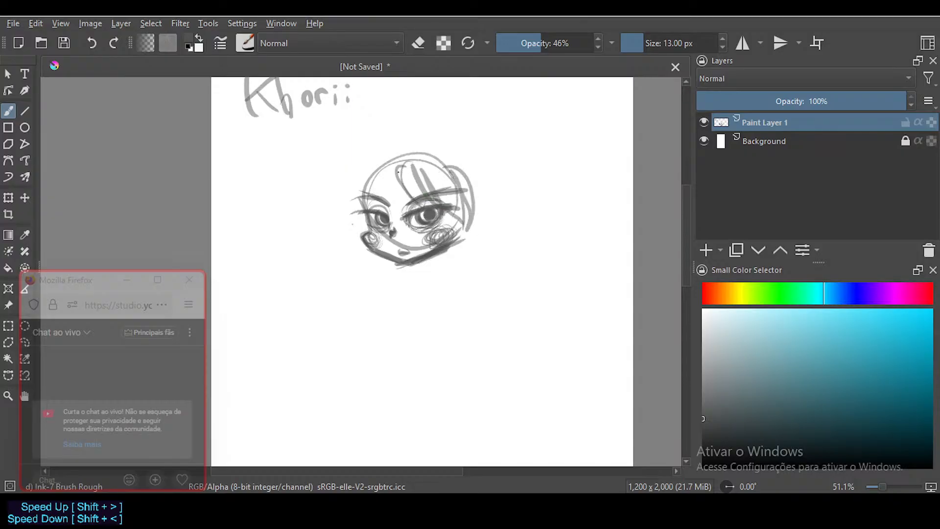
{"action": "mouse_move", "coordinate": [399, 172]}
{"action": "left_mouse_down"}
{"action": "mouse_move", "coordinate": [381, 201]}
{"action": "mouse_move", "coordinate": [377, 167]}
{"action": "mouse_move", "coordinate": [365, 207]}
{"action": "left_mouse_up"}
{"action": "left_click_drag", "start_coordinate": [362, 171], "coordinate": [350, 215]}
{"action": "left_click_drag", "start_coordinate": [368, 185], "coordinate": [358, 220]}
{"action": "left_click_drag", "start_coordinate": [397, 169], "coordinate": [377, 202]}
{"action": "left_click_drag", "start_coordinate": [375, 173], "coordinate": [362, 226]}
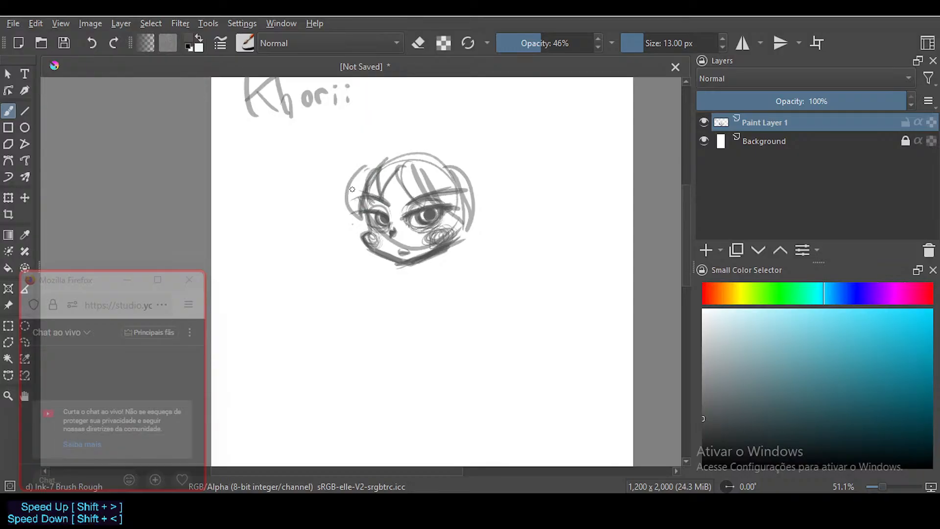
Build up the hair's outer volume with curved strokes arching outward at both sides of the head.
{"action": "mouse_move", "coordinate": [361, 166]}
{"action": "left_mouse_down"}
{"action": "mouse_move", "coordinate": [337, 208]}
{"action": "mouse_move", "coordinate": [344, 223]}
{"action": "left_mouse_up"}
{"action": "mouse_move", "coordinate": [381, 158]}
{"action": "left_mouse_down"}
{"action": "mouse_move", "coordinate": [338, 174]}
{"action": "mouse_move", "coordinate": [342, 195]}
{"action": "left_mouse_up"}
{"action": "mouse_move", "coordinate": [440, 157]}
{"action": "left_mouse_down"}
{"action": "mouse_move", "coordinate": [480, 198]}
{"action": "mouse_move", "coordinate": [474, 217]}
{"action": "left_mouse_up"}
{"action": "mouse_move", "coordinate": [408, 155]}
{"action": "left_mouse_down"}
{"action": "mouse_move", "coordinate": [397, 189]}
{"action": "mouse_move", "coordinate": [401, 172]}
{"action": "mouse_move", "coordinate": [377, 197]}
{"action": "left_mouse_up"}
{"action": "mouse_move", "coordinate": [384, 157]}
{"action": "left_mouse_down"}
{"action": "mouse_move", "coordinate": [365, 206]}
{"action": "mouse_move", "coordinate": [360, 195]}
{"action": "left_mouse_up"}
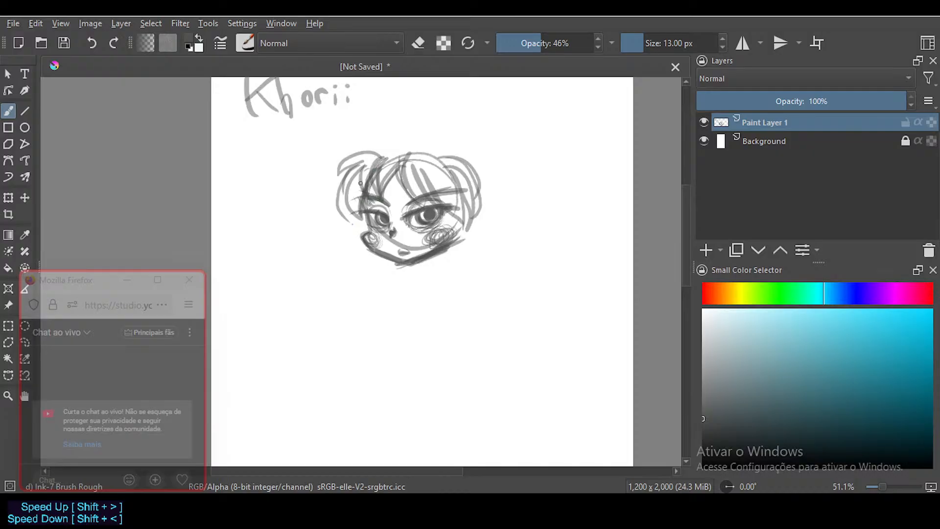
{"action": "left_click_drag", "start_coordinate": [367, 161], "coordinate": [342, 212]}
{"action": "mouse_move", "coordinate": [366, 181]}
{"action": "left_mouse_down"}
{"action": "mouse_move", "coordinate": [348, 217]}
{"action": "mouse_move", "coordinate": [356, 210]}
{"action": "left_mouse_up"}
Fill the crown and sides of the hair with overlapping strands falling from the centre parting.
{"action": "mouse_move", "coordinate": [415, 162]}
{"action": "left_mouse_down"}
{"action": "mouse_move", "coordinate": [416, 200]}
{"action": "mouse_move", "coordinate": [430, 184]}
{"action": "mouse_move", "coordinate": [442, 208]}
{"action": "left_mouse_up"}
{"action": "mouse_move", "coordinate": [447, 160]}
{"action": "left_mouse_down"}
{"action": "mouse_move", "coordinate": [447, 209]}
{"action": "mouse_move", "coordinate": [467, 172]}
{"action": "mouse_move", "coordinate": [471, 215]}
{"action": "left_mouse_up"}
{"action": "left_click_drag", "start_coordinate": [443, 148], "coordinate": [469, 170]}
{"action": "left_click_drag", "start_coordinate": [414, 156], "coordinate": [470, 178]}
{"action": "mouse_move", "coordinate": [471, 192]}
{"action": "left_mouse_down"}
{"action": "mouse_move", "coordinate": [469, 214]}
{"action": "mouse_move", "coordinate": [455, 222]}
{"action": "left_mouse_up"}
{"action": "left_click_drag", "start_coordinate": [468, 181], "coordinate": [460, 214]}
{"action": "mouse_move", "coordinate": [399, 154]}
{"action": "left_mouse_down"}
{"action": "mouse_move", "coordinate": [377, 152]}
{"action": "mouse_move", "coordinate": [357, 178]}
{"action": "mouse_move", "coordinate": [403, 151]}
{"action": "mouse_move", "coordinate": [345, 184]}
{"action": "left_mouse_up"}
{"action": "mouse_move", "coordinate": [412, 157]}
{"action": "left_mouse_down"}
{"action": "mouse_move", "coordinate": [446, 154]}
{"action": "mouse_move", "coordinate": [401, 196]}
{"action": "mouse_move", "coordinate": [436, 186]}
{"action": "mouse_move", "coordinate": [439, 202]}
{"action": "left_mouse_up"}
{"action": "left_click_drag", "start_coordinate": [441, 141], "coordinate": [467, 218]}
{"action": "left_click_drag", "start_coordinate": [465, 158], "coordinate": [471, 203]}
{"action": "left_click_drag", "start_coordinate": [396, 173], "coordinate": [385, 210]}
{"action": "mouse_move", "coordinate": [385, 154]}
{"action": "left_mouse_down"}
{"action": "mouse_move", "coordinate": [371, 196]}
{"action": "mouse_move", "coordinate": [408, 164]}
{"action": "mouse_move", "coordinate": [354, 195]}
{"action": "left_mouse_up"}
{"action": "mouse_move", "coordinate": [358, 161]}
{"action": "left_mouse_down"}
{"action": "mouse_move", "coordinate": [343, 208]}
{"action": "mouse_move", "coordinate": [351, 218]}
{"action": "left_mouse_up"}
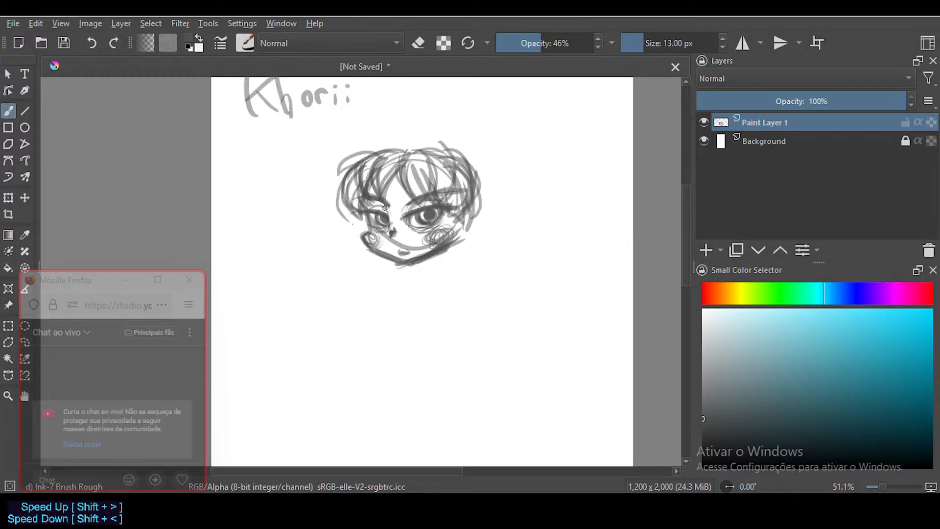
Widen the hair outline on both sides and darken the fringe and side locks with more strands.
{"action": "left_click_drag", "start_coordinate": [360, 151], "coordinate": [339, 184]}
{"action": "left_click_drag", "start_coordinate": [454, 155], "coordinate": [481, 210]}
{"action": "left_click_drag", "start_coordinate": [484, 165], "coordinate": [487, 222]}
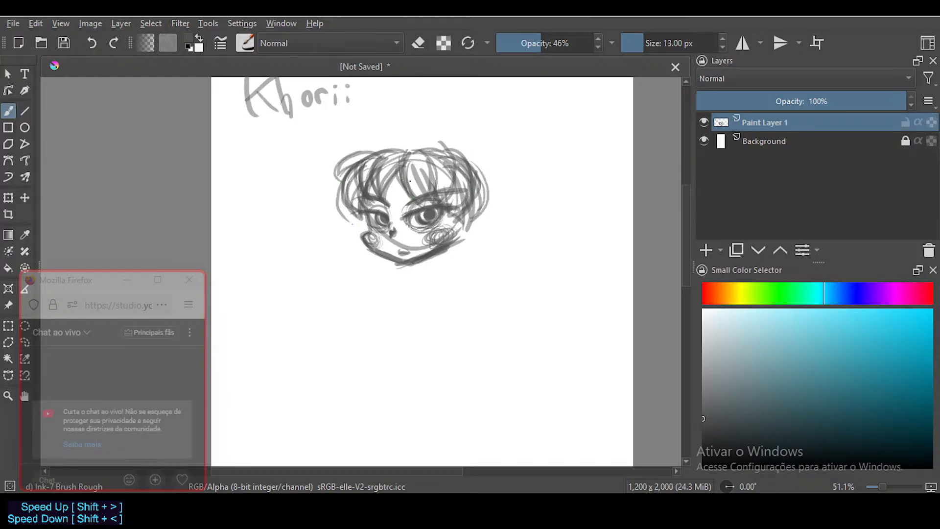
{"action": "mouse_move", "coordinate": [416, 146]}
{"action": "left_mouse_down"}
{"action": "mouse_move", "coordinate": [429, 203]}
{"action": "mouse_move", "coordinate": [431, 149]}
{"action": "mouse_move", "coordinate": [411, 181]}
{"action": "mouse_move", "coordinate": [441, 203]}
{"action": "left_mouse_up"}
{"action": "mouse_move", "coordinate": [442, 160]}
{"action": "left_mouse_down"}
{"action": "mouse_move", "coordinate": [430, 203]}
{"action": "mouse_move", "coordinate": [454, 214]}
{"action": "mouse_move", "coordinate": [434, 205]}
{"action": "left_mouse_up"}
{"action": "left_click_drag", "start_coordinate": [460, 164], "coordinate": [456, 215]}
{"action": "left_click_drag", "start_coordinate": [478, 180], "coordinate": [461, 221]}
{"action": "left_click_drag", "start_coordinate": [480, 161], "coordinate": [468, 181]}
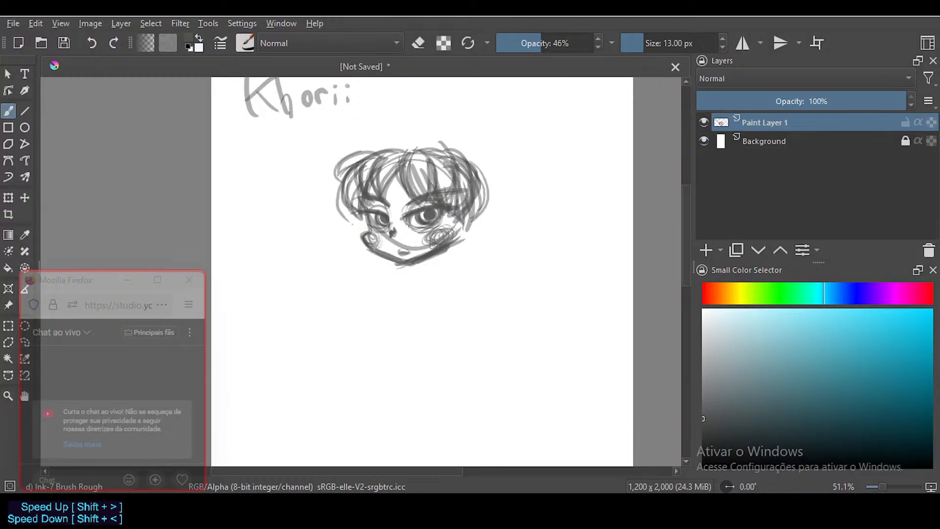
{"action": "mouse_move", "coordinate": [408, 161]}
{"action": "left_mouse_down"}
{"action": "mouse_move", "coordinate": [383, 177]}
{"action": "mouse_move", "coordinate": [375, 206]}
{"action": "left_mouse_up"}
{"action": "mouse_move", "coordinate": [381, 159]}
{"action": "left_mouse_down"}
{"action": "mouse_move", "coordinate": [377, 198]}
{"action": "mouse_move", "coordinate": [353, 223]}
{"action": "left_mouse_up"}
{"action": "left_click_drag", "start_coordinate": [354, 177], "coordinate": [343, 218]}
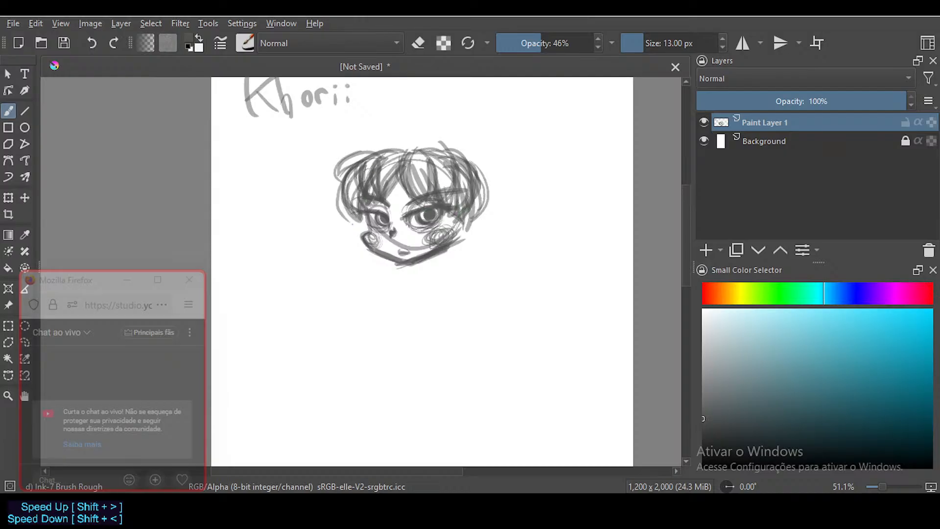
Draw long pointed elf ears sticking out from both sides of the head below the hair.
{"action": "left_click_drag", "start_coordinate": [460, 218], "coordinate": [448, 242]}
{"action": "mouse_move", "coordinate": [468, 209]}
{"action": "left_mouse_down"}
{"action": "mouse_move", "coordinate": [453, 242]}
{"action": "mouse_move", "coordinate": [489, 221]}
{"action": "mouse_move", "coordinate": [454, 244]}
{"action": "left_mouse_up"}
{"action": "left_click_drag", "start_coordinate": [333, 208], "coordinate": [360, 232]}
{"action": "left_click_drag", "start_coordinate": [362, 217], "coordinate": [366, 223]}
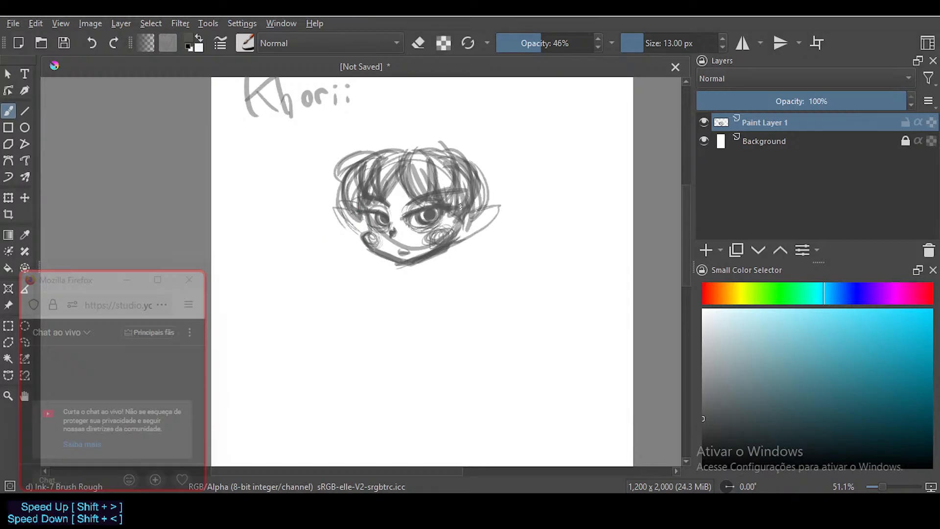
{"action": "left_click_drag", "start_coordinate": [481, 205], "coordinate": [504, 203]}
Add loose pointed hair locks hanging in front of the ears and past the jaw on both sides.
{"action": "left_click_drag", "start_coordinate": [447, 216], "coordinate": [437, 278]}
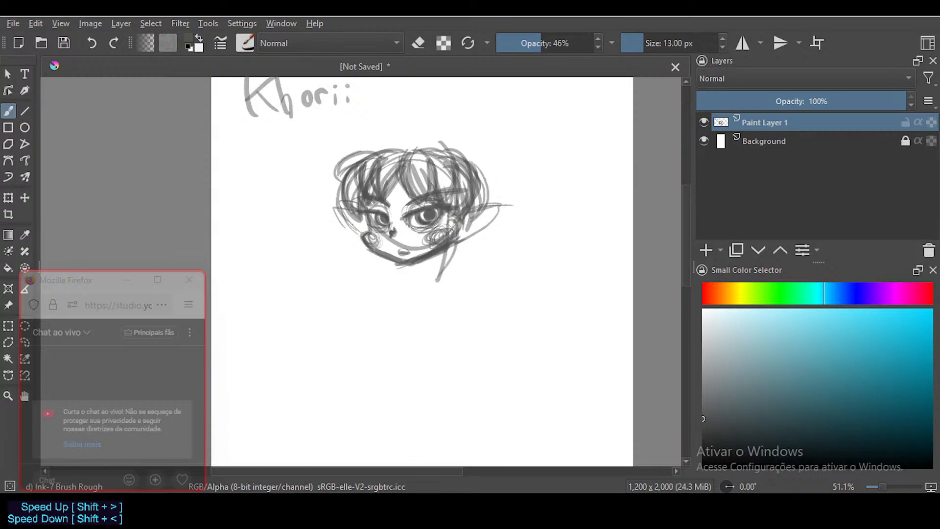
{"action": "left_click_drag", "start_coordinate": [366, 271], "coordinate": [376, 257]}
{"action": "left_click_drag", "start_coordinate": [447, 247], "coordinate": [450, 281]}
{"action": "left_click_drag", "start_coordinate": [458, 286], "coordinate": [455, 254]}
{"action": "left_click_drag", "start_coordinate": [463, 214], "coordinate": [459, 295]}
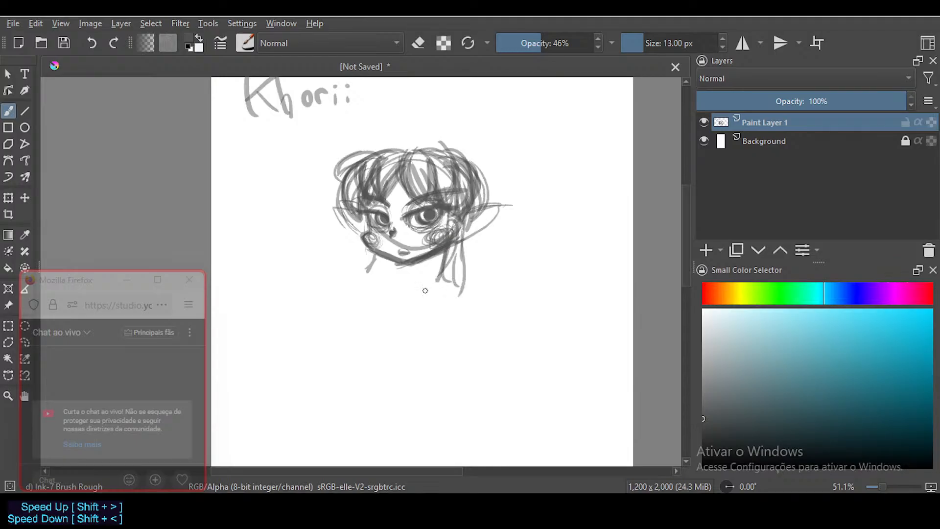
{"action": "left_click_drag", "start_coordinate": [372, 249], "coordinate": [366, 280]}
{"action": "left_click_drag", "start_coordinate": [366, 281], "coordinate": [388, 259]}
Sketch two pointed cat-ear shapes on top of the head and round them out with curved hair strokes.
{"action": "scroll", "coordinate": [437, 175], "scroll_direction": "up", "scroll_amount": 2}
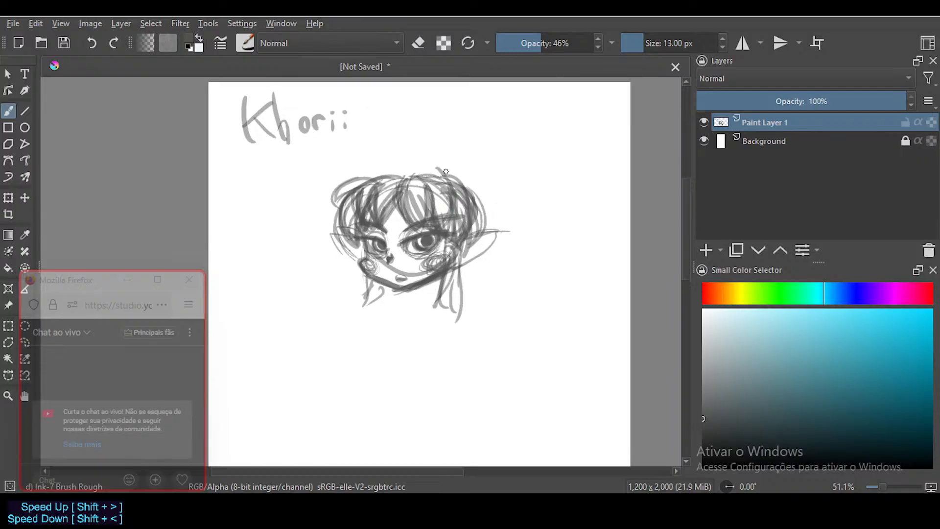
{"action": "mouse_move", "coordinate": [446, 171]}
{"action": "left_mouse_down"}
{"action": "mouse_move", "coordinate": [427, 170]}
{"action": "mouse_move", "coordinate": [472, 158]}
{"action": "mouse_move", "coordinate": [462, 142]}
{"action": "mouse_move", "coordinate": [467, 198]}
{"action": "left_mouse_up"}
{"action": "left_click_drag", "start_coordinate": [391, 177], "coordinate": [353, 186]}
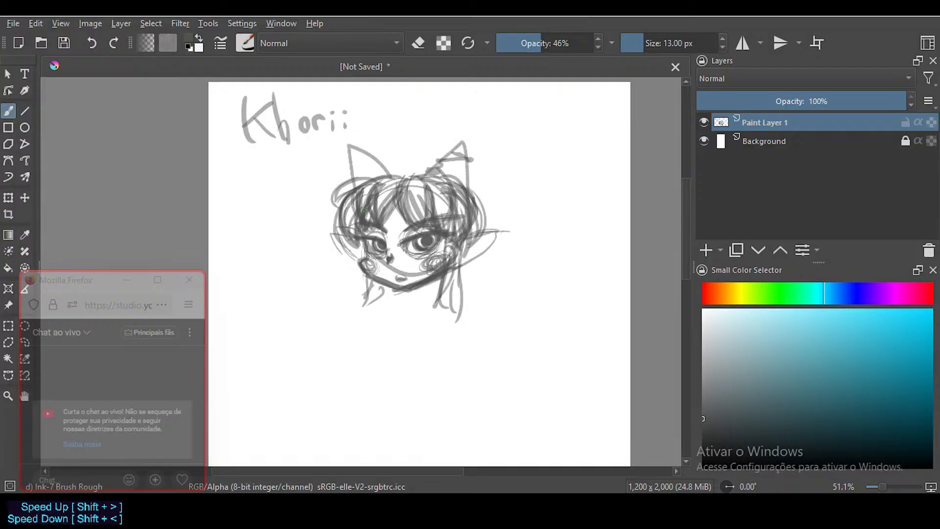
{"action": "mouse_move", "coordinate": [435, 170]}
{"action": "left_mouse_down"}
{"action": "mouse_move", "coordinate": [482, 138]}
{"action": "mouse_move", "coordinate": [462, 211]}
{"action": "mouse_move", "coordinate": [468, 164]}
{"action": "mouse_move", "coordinate": [483, 140]}
{"action": "left_mouse_up"}
{"action": "mouse_move", "coordinate": [349, 171]}
{"action": "left_mouse_down"}
{"action": "mouse_move", "coordinate": [386, 181]}
{"action": "mouse_move", "coordinate": [450, 151]}
{"action": "mouse_move", "coordinate": [424, 178]}
{"action": "mouse_move", "coordinate": [482, 155]}
{"action": "mouse_move", "coordinate": [477, 192]}
{"action": "mouse_move", "coordinate": [470, 164]}
{"action": "left_mouse_up"}
{"action": "mouse_move", "coordinate": [365, 157]}
{"action": "left_mouse_down"}
{"action": "mouse_move", "coordinate": [386, 159]}
{"action": "mouse_move", "coordinate": [350, 169]}
{"action": "mouse_move", "coordinate": [364, 190]}
{"action": "mouse_move", "coordinate": [352, 192]}
{"action": "mouse_move", "coordinate": [356, 174]}
{"action": "mouse_move", "coordinate": [392, 157]}
{"action": "mouse_move", "coordinate": [397, 185]}
{"action": "mouse_move", "coordinate": [377, 169]}
{"action": "left_mouse_up"}
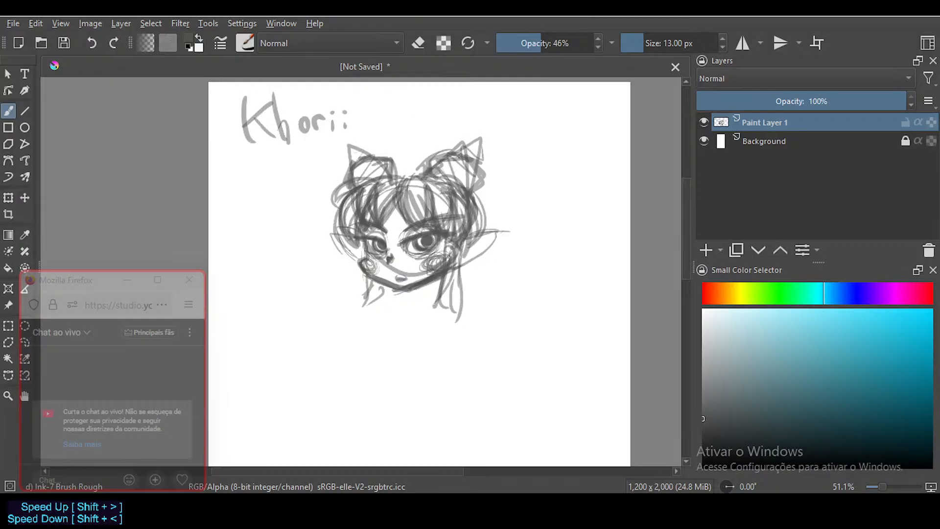
Shade the two cat-ear shapes on the head with dense hatching and sharpen their tips.
{"action": "scroll", "coordinate": [490, 156], "scroll_direction": "down", "scroll_amount": 2}
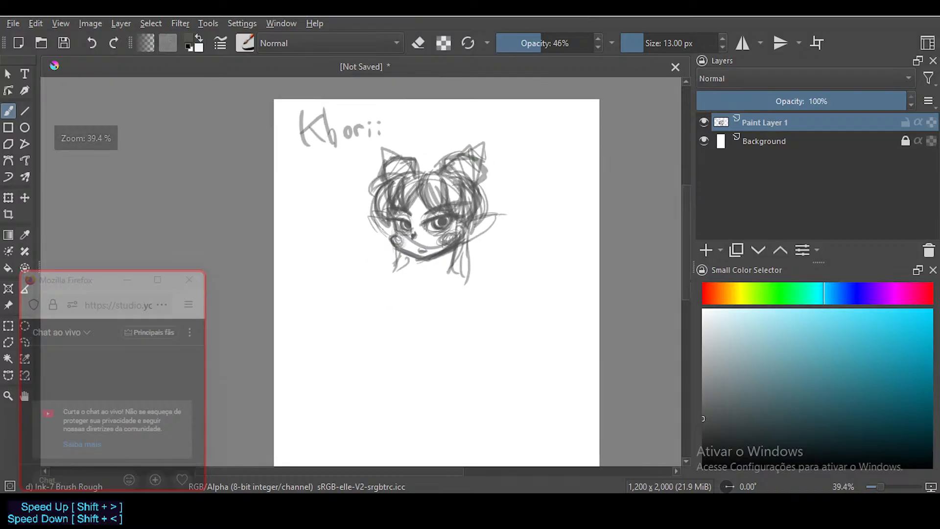
{"action": "mouse_move", "coordinate": [479, 170]}
{"action": "left_mouse_down"}
{"action": "mouse_move", "coordinate": [441, 155]}
{"action": "mouse_move", "coordinate": [456, 176]}
{"action": "mouse_move", "coordinate": [483, 171]}
{"action": "mouse_move", "coordinate": [434, 152]}
{"action": "mouse_move", "coordinate": [391, 175]}
{"action": "mouse_move", "coordinate": [385, 157]}
{"action": "mouse_move", "coordinate": [379, 183]}
{"action": "mouse_move", "coordinate": [417, 178]}
{"action": "left_mouse_up"}
{"action": "left_click_drag", "start_coordinate": [473, 152], "coordinate": [487, 140]}
{"action": "left_click_drag", "start_coordinate": [381, 154], "coordinate": [396, 158]}
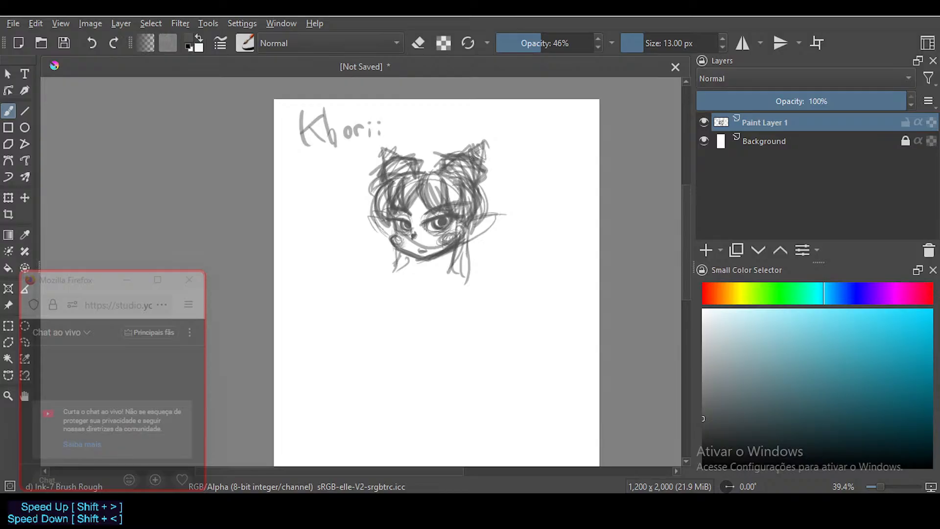
Outline two long ponytails falling from the cat-ear shapes on either side of the face, with slanted lower ends.
{"action": "left_click_drag", "start_coordinate": [486, 157], "coordinate": [522, 322]}
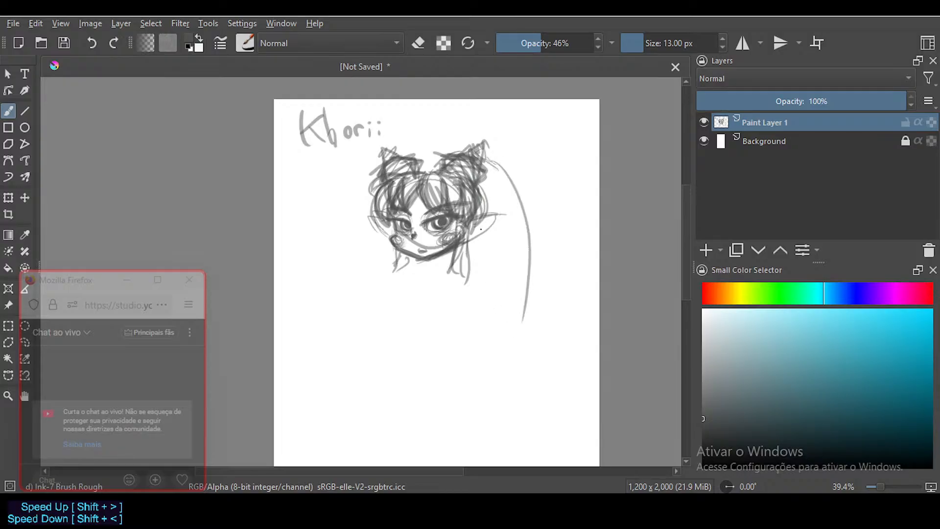
{"action": "left_click_drag", "start_coordinate": [487, 234], "coordinate": [482, 345]}
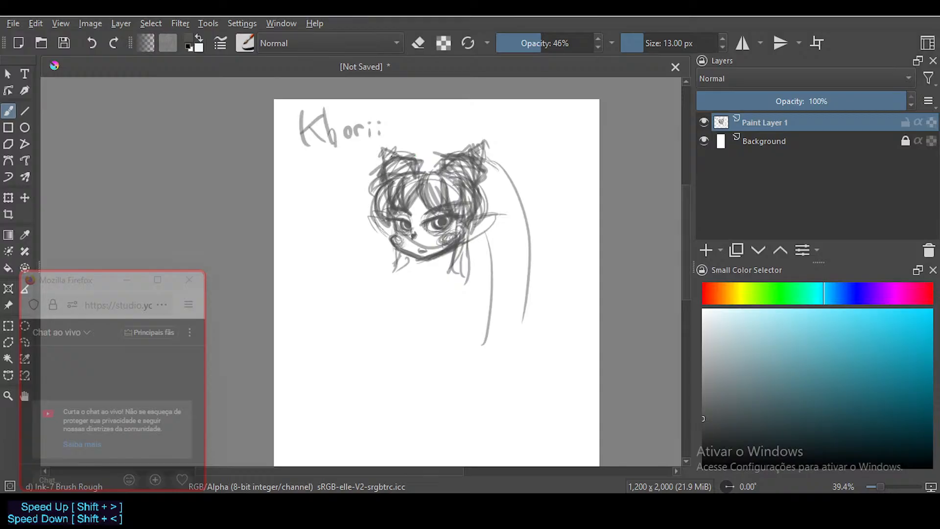
{"action": "left_click_drag", "start_coordinate": [378, 168], "coordinate": [351, 290]}
{"action": "left_click_drag", "start_coordinate": [390, 223], "coordinate": [400, 333]}
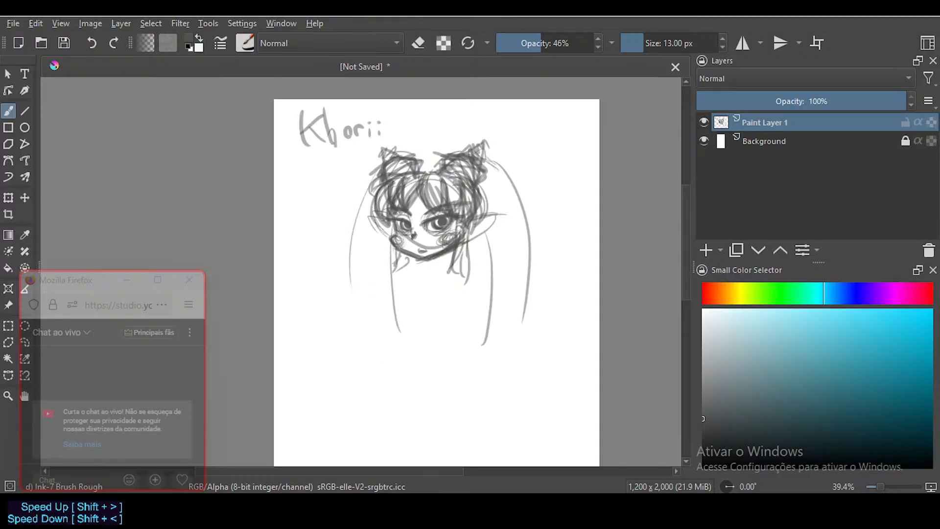
{"action": "left_click_drag", "start_coordinate": [498, 320], "coordinate": [555, 275]}
{"action": "left_click_drag", "start_coordinate": [475, 334], "coordinate": [528, 294]}
{"action": "left_click_drag", "start_coordinate": [344, 258], "coordinate": [406, 337]}
{"action": "mouse_move", "coordinate": [345, 278]}
{"action": "left_mouse_down"}
{"action": "mouse_move", "coordinate": [391, 327]}
{"action": "mouse_move", "coordinate": [411, 327]}
{"action": "left_mouse_up"}
{"action": "left_click_drag", "start_coordinate": [316, 273], "coordinate": [363, 305]}
Fill both ponytails with long vertical strands and thicken the outer side of the right one.
{"action": "left_click_drag", "start_coordinate": [366, 236], "coordinate": [361, 314]}
{"action": "mouse_move", "coordinate": [371, 254]}
{"action": "left_mouse_down"}
{"action": "mouse_move", "coordinate": [364, 311]}
{"action": "mouse_move", "coordinate": [372, 311]}
{"action": "left_mouse_up"}
{"action": "left_click_drag", "start_coordinate": [511, 252], "coordinate": [504, 319]}
{"action": "left_click_drag", "start_coordinate": [509, 283], "coordinate": [514, 330]}
{"action": "mouse_move", "coordinate": [521, 262]}
{"action": "left_mouse_down"}
{"action": "mouse_move", "coordinate": [525, 308]}
{"action": "mouse_move", "coordinate": [517, 226]}
{"action": "mouse_move", "coordinate": [501, 197]}
{"action": "left_mouse_up"}
{"action": "mouse_move", "coordinate": [507, 180]}
{"action": "left_mouse_down"}
{"action": "mouse_move", "coordinate": [536, 252]}
{"action": "mouse_move", "coordinate": [543, 321]}
{"action": "left_mouse_up"}
{"action": "left_click_drag", "start_coordinate": [527, 199], "coordinate": [548, 291]}
{"action": "left_click_drag", "start_coordinate": [541, 257], "coordinate": [545, 292]}
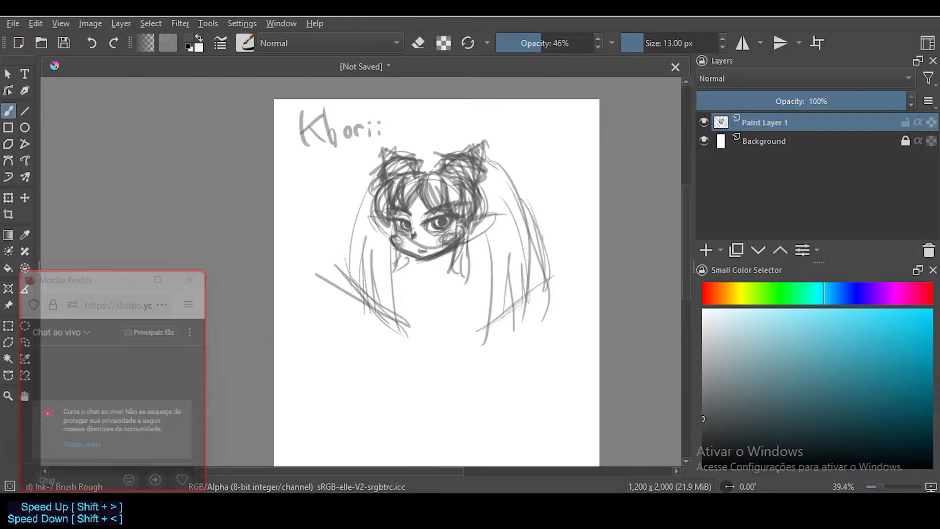
{"action": "mouse_move", "coordinate": [542, 240]}
{"action": "left_mouse_down"}
{"action": "mouse_move", "coordinate": [555, 301]}
{"action": "mouse_move", "coordinate": [520, 321]}
{"action": "left_mouse_up"}
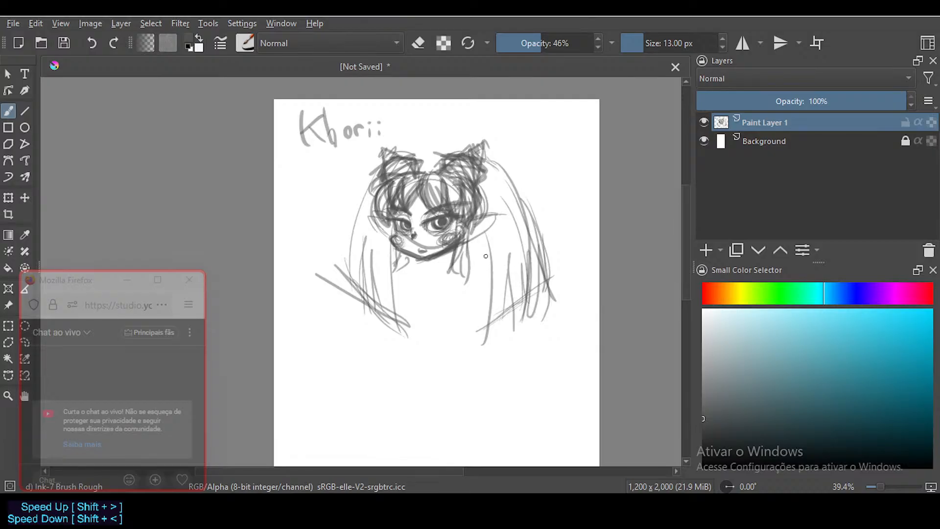
Widen the outer contours of both ponytails and draw a higher slanted cut line across each.
{"action": "mouse_move", "coordinate": [497, 220]}
{"action": "left_mouse_down"}
{"action": "mouse_move", "coordinate": [490, 313]}
{"action": "mouse_move", "coordinate": [566, 261]}
{"action": "left_mouse_up"}
{"action": "left_click_drag", "start_coordinate": [550, 211], "coordinate": [567, 261]}
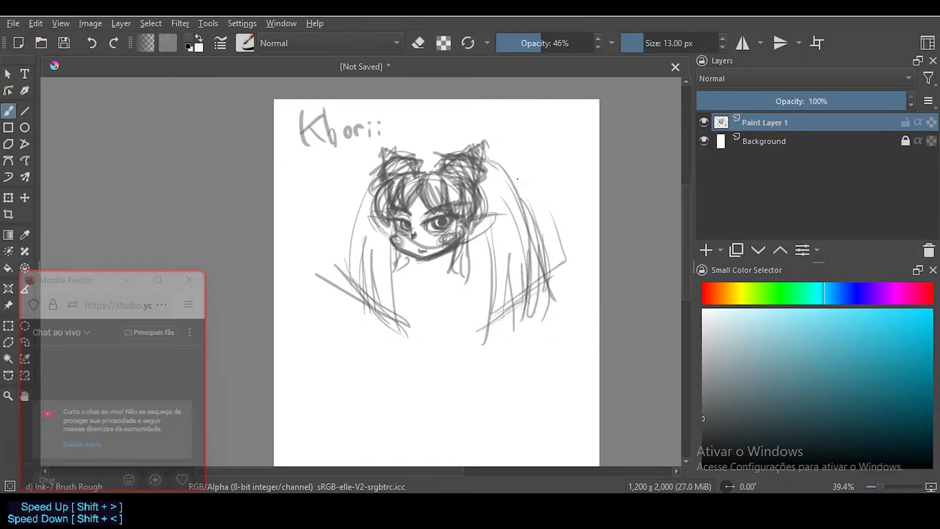
{"action": "mouse_move", "coordinate": [378, 172]}
{"action": "left_mouse_down"}
{"action": "mouse_move", "coordinate": [332, 265]}
{"action": "mouse_move", "coordinate": [374, 286]}
{"action": "left_mouse_up"}
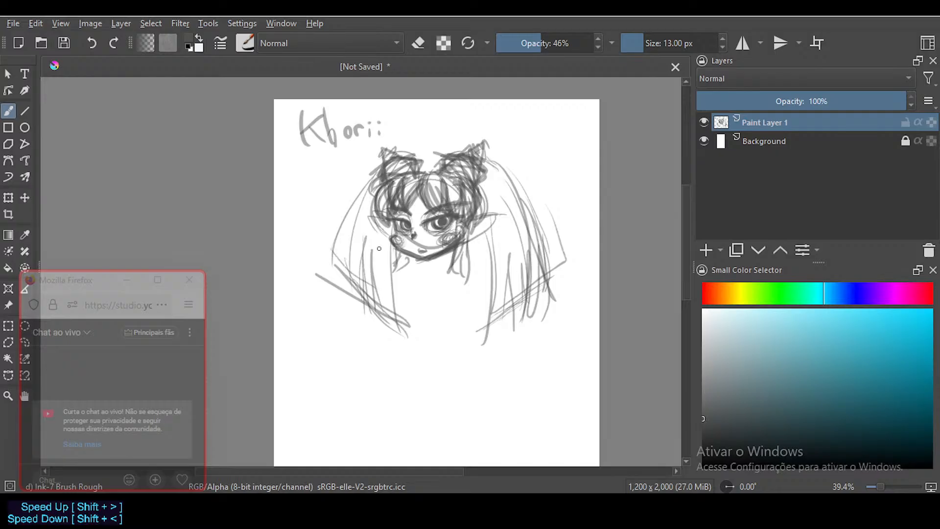
{"action": "left_click_drag", "start_coordinate": [390, 243], "coordinate": [392, 301]}
{"action": "left_click_drag", "start_coordinate": [336, 247], "coordinate": [388, 292]}
{"action": "left_click_drag", "start_coordinate": [478, 290], "coordinate": [561, 243]}
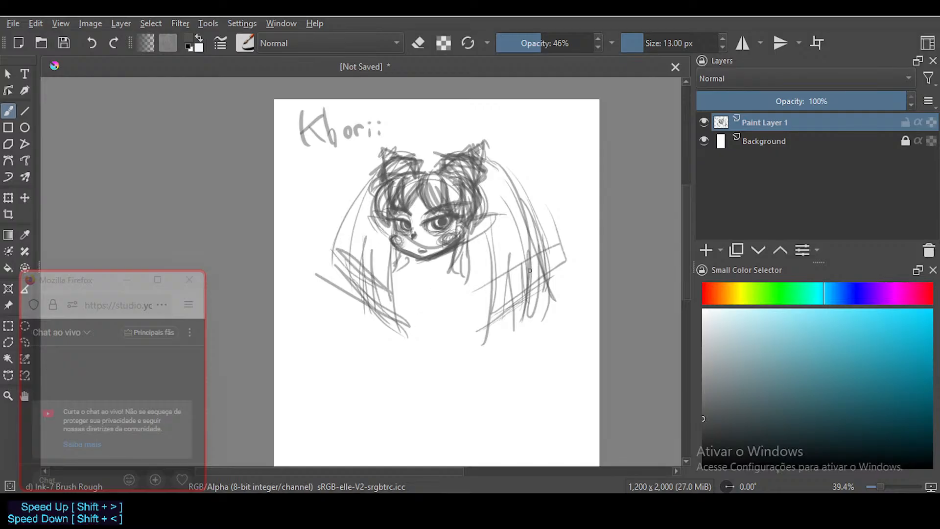
Erase the ponytail ends below the higher cut lines with a 51 px eraser at 100% opacity.
{"action": "key", "text": "e"}
{"action": "key", "text": "bracketright"}
{"action": "key", "text": "bracketright"}
{"action": "key", "text": "bracketright"}
{"action": "key", "text": "bracketright"}
{"action": "key", "text": "bracketright"}
{"action": "key", "text": "bracketright"}
{"action": "key", "text": "bracketright"}
{"action": "key", "text": "bracketright"}
{"action": "key", "text": "bracketright"}
{"action": "key", "text": "bracketright"}
{"action": "key", "text": "bracketright"}
{"action": "key", "text": "bracketright"}
{"action": "key", "text": "bracketright"}
{"action": "key", "text": "bracketright"}
{"action": "key", "text": "bracketright"}
{"action": "key", "text": "bracketright"}
{"action": "key", "text": "bracketright"}
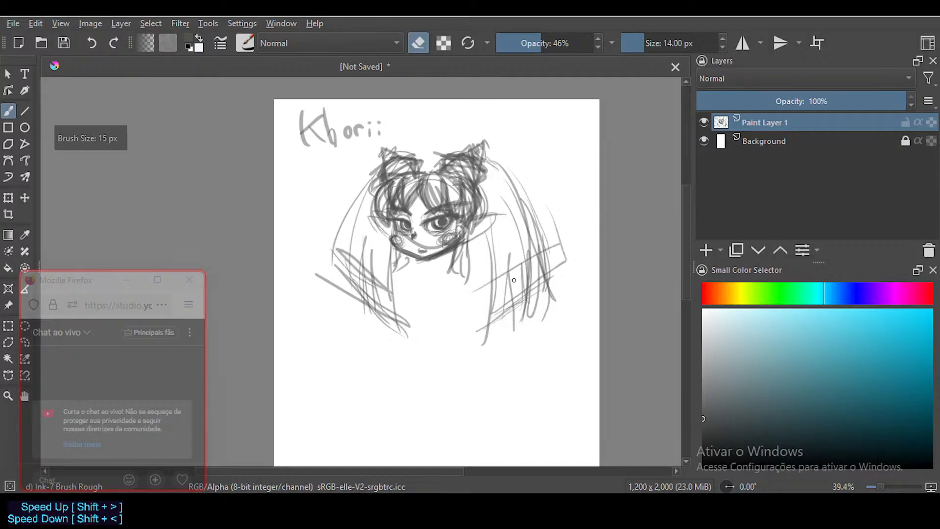
{"action": "left_click_drag", "start_coordinate": [480, 334], "coordinate": [541, 276]}
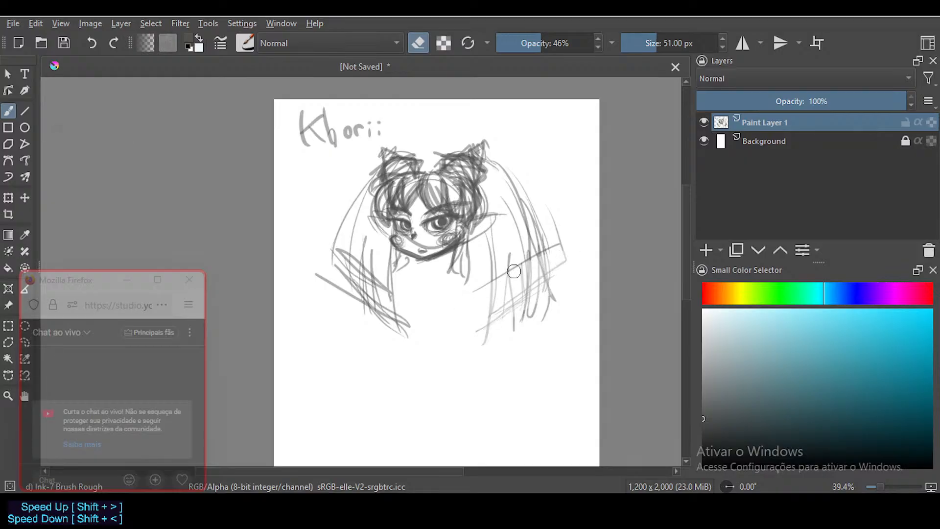
{"action": "left_click_drag", "start_coordinate": [540, 43], "coordinate": [594, 44]}
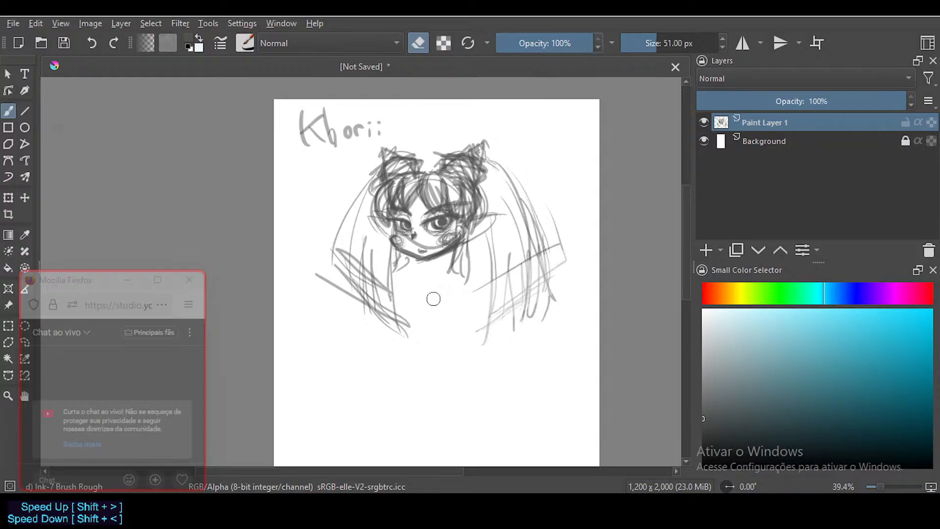
{"action": "mouse_move", "coordinate": [476, 292]}
{"action": "left_mouse_down"}
{"action": "mouse_move", "coordinate": [553, 265]}
{"action": "mouse_move", "coordinate": [569, 275]}
{"action": "left_mouse_up"}
{"action": "mouse_move", "coordinate": [328, 305]}
{"action": "left_mouse_down"}
{"action": "mouse_move", "coordinate": [382, 313]}
{"action": "mouse_move", "coordinate": [335, 294]}
{"action": "mouse_move", "coordinate": [399, 287]}
{"action": "left_mouse_up"}
Return to painting at 43% opacity and draw a thick slanted lower edge on the right ponytail.
{"action": "key", "text": "e"}
{"action": "mouse_move", "coordinate": [579, 44]}
{"action": "left_mouse_down"}
{"action": "mouse_move", "coordinate": [556, 48]}
{"action": "mouse_move", "coordinate": [567, 49]}
{"action": "left_mouse_up"}
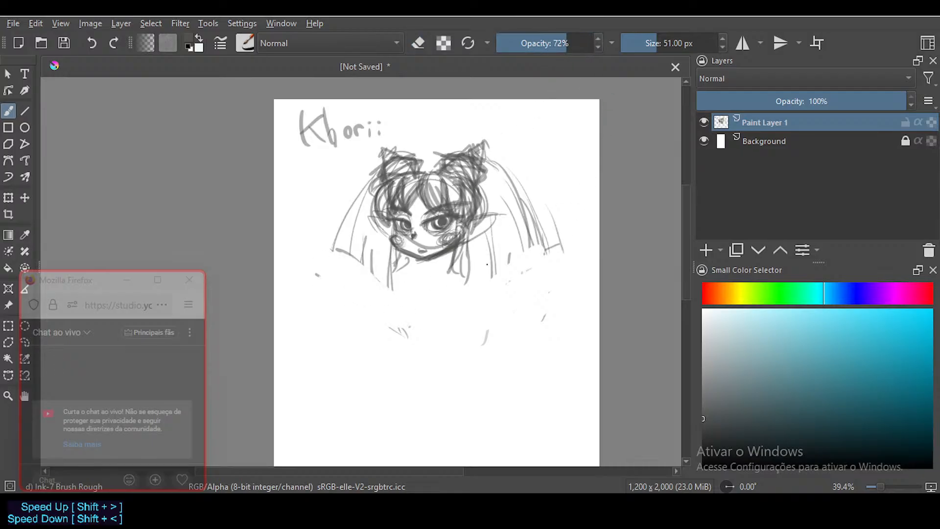
{"action": "left_click_drag", "start_coordinate": [509, 258], "coordinate": [512, 329]}
{"action": "key", "text": "ctrl+z"}
{"action": "left_click_drag", "start_coordinate": [551, 43], "coordinate": [538, 43]}
{"action": "mouse_move", "coordinate": [576, 233]}
{"action": "left_mouse_down"}
{"action": "mouse_move", "coordinate": [575, 245]}
{"action": "mouse_move", "coordinate": [506, 264]}
{"action": "mouse_move", "coordinate": [544, 246]}
{"action": "mouse_move", "coordinate": [489, 274]}
{"action": "left_mouse_up"}
{"action": "key", "text": "ctrl+z"}
{"action": "left_click_drag", "start_coordinate": [549, 244], "coordinate": [483, 279]}
{"action": "left_click_drag", "start_coordinate": [499, 271], "coordinate": [525, 258]}
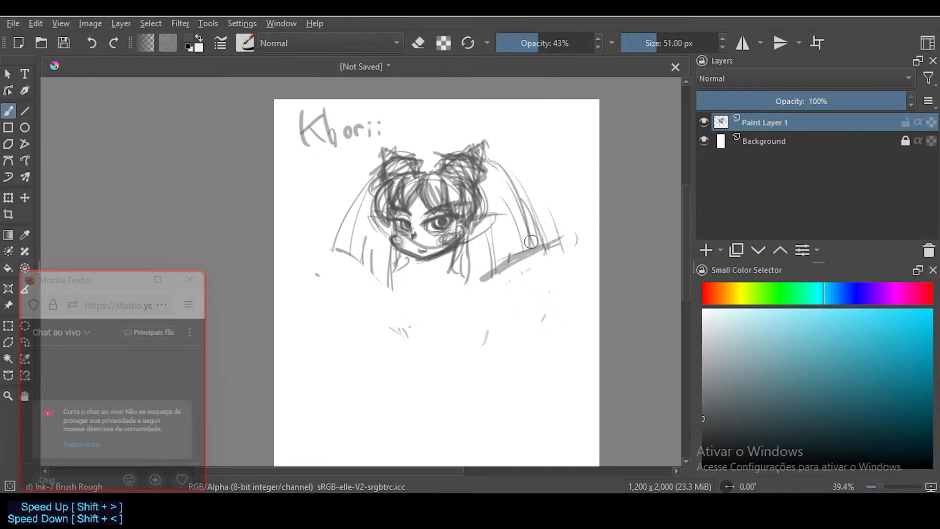
Add darker strands along the inner part of the right ponytail and reinforce its lower edge.
{"action": "left_click_drag", "start_coordinate": [481, 235], "coordinate": [490, 275]}
{"action": "left_click_drag", "start_coordinate": [393, 250], "coordinate": [391, 288]}
{"action": "left_click_drag", "start_coordinate": [389, 285], "coordinate": [331, 250]}
{"action": "key", "text": "ctrl+z"}
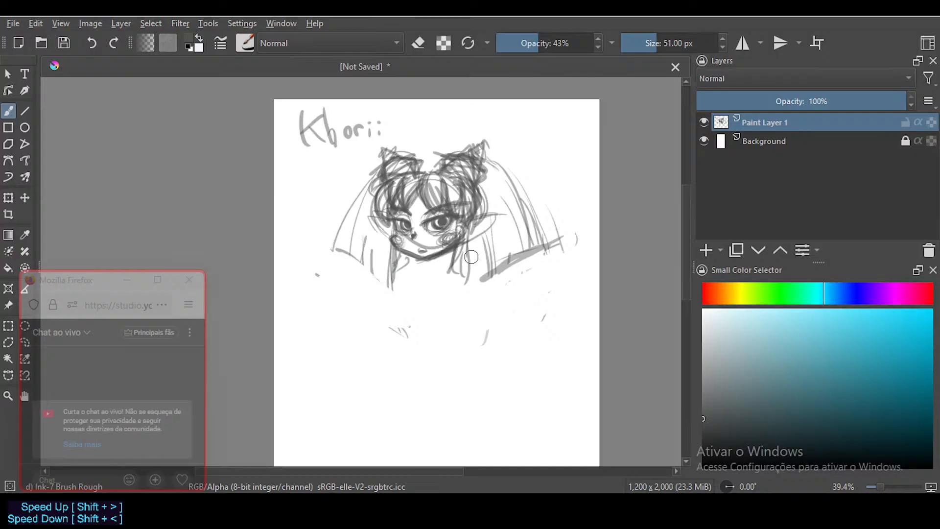
{"action": "left_click_drag", "start_coordinate": [493, 276], "coordinate": [547, 237]}
{"action": "mouse_move", "coordinate": [495, 182]}
{"action": "left_mouse_down"}
{"action": "mouse_move", "coordinate": [522, 249]}
{"action": "mouse_move", "coordinate": [504, 298]}
{"action": "left_mouse_up"}
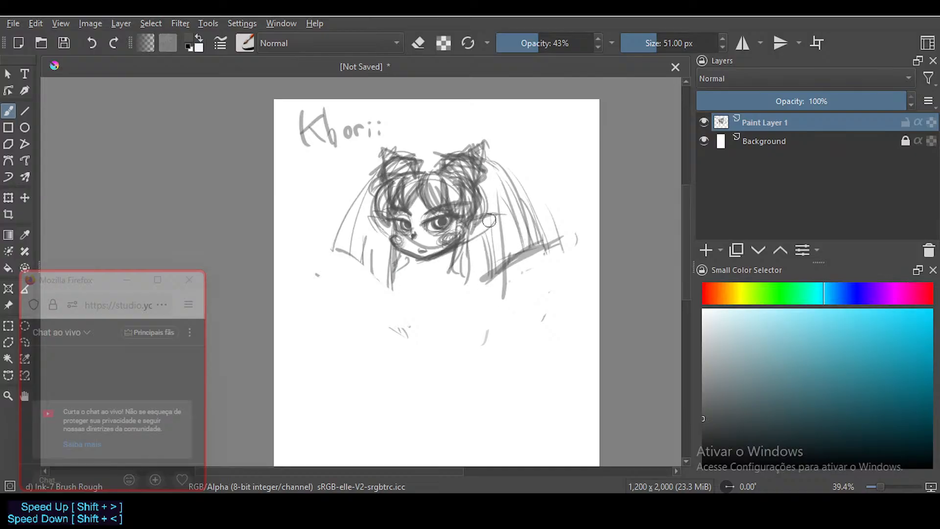
{"action": "left_click_drag", "start_coordinate": [493, 218], "coordinate": [494, 300]}
{"action": "left_click_drag", "start_coordinate": [487, 243], "coordinate": [494, 298]}
{"action": "left_click_drag", "start_coordinate": [492, 292], "coordinate": [535, 251]}
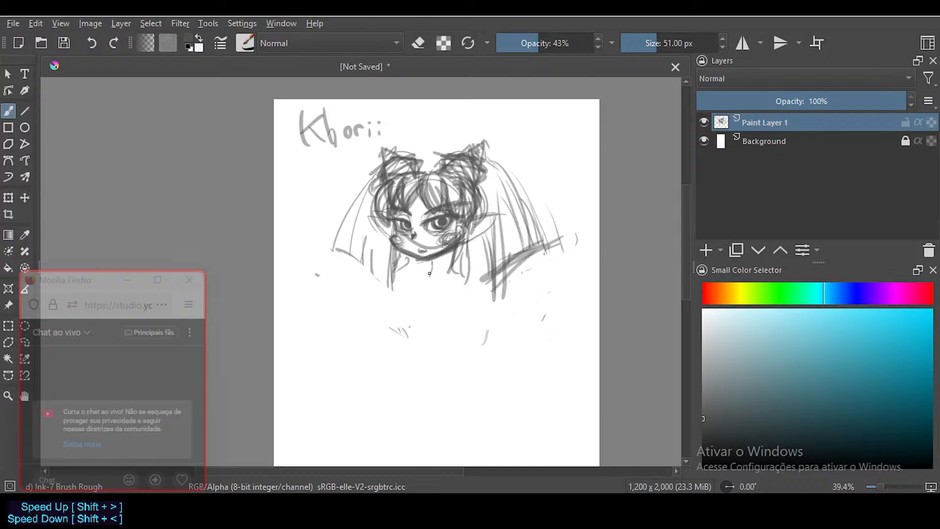
Reduce the brush to 28 px and sketch the neck, near shoulder and a slanted torso outline below the head.
{"action": "mouse_move", "coordinate": [432, 262]}
{"action": "left_mouse_down"}
{"action": "mouse_move", "coordinate": [422, 277]}
{"action": "mouse_move", "coordinate": [438, 273]}
{"action": "mouse_move", "coordinate": [419, 305]}
{"action": "left_mouse_up"}
{"action": "key", "text": "bracketleft"}
{"action": "key", "text": "bracketleft"}
{"action": "key", "text": "bracketleft"}
{"action": "key", "text": "bracketleft"}
{"action": "key", "text": "bracketleft"}
{"action": "key", "text": "bracketleft"}
{"action": "key", "text": "bracketleft"}
{"action": "left_click_drag", "start_coordinate": [441, 284], "coordinate": [433, 310]}
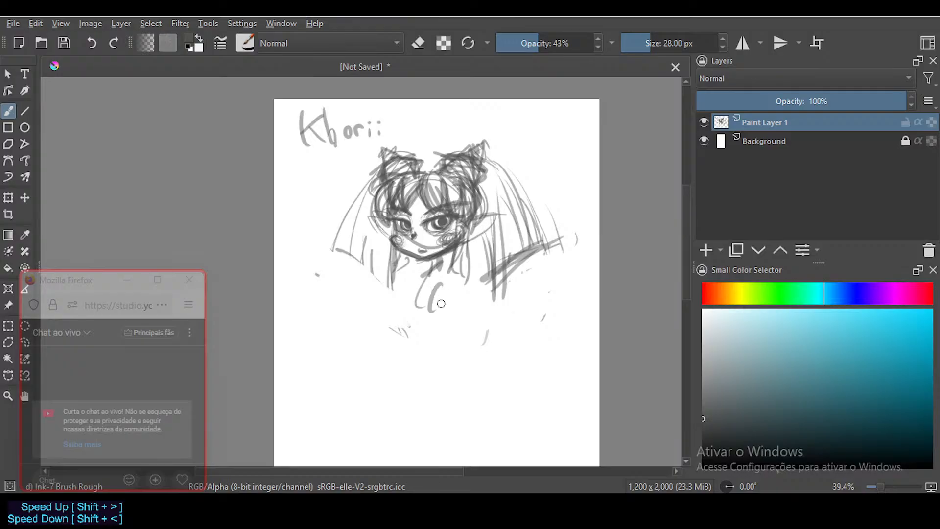
{"action": "mouse_move", "coordinate": [440, 288]}
{"action": "left_mouse_down"}
{"action": "mouse_move", "coordinate": [457, 241]}
{"action": "mouse_move", "coordinate": [425, 263]}
{"action": "left_mouse_up"}
{"action": "mouse_move", "coordinate": [471, 220]}
{"action": "left_mouse_down"}
{"action": "mouse_move", "coordinate": [442, 326]}
{"action": "mouse_move", "coordinate": [428, 261]}
{"action": "mouse_move", "coordinate": [414, 320]}
{"action": "left_mouse_up"}
{"action": "left_click_drag", "start_coordinate": [414, 318], "coordinate": [441, 310]}
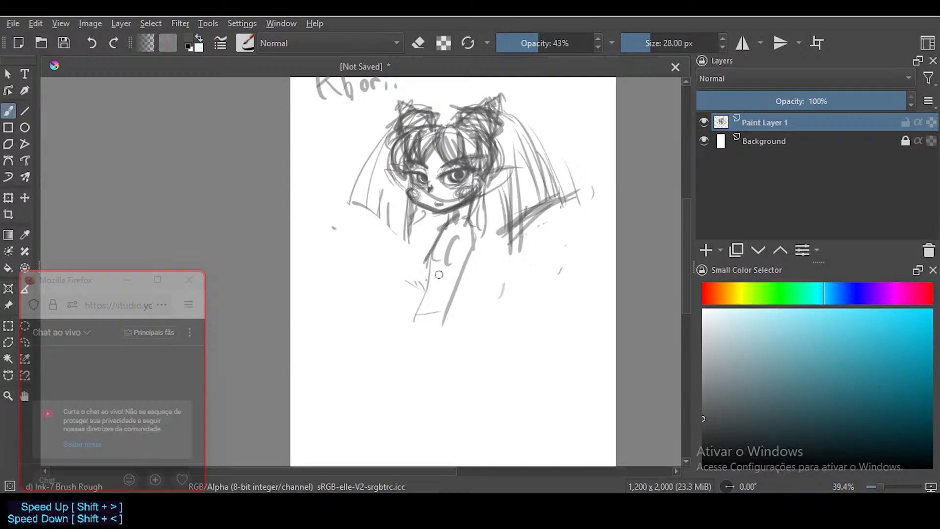
Switch to Firefox to examine the saved character sketches for body poses and proportions, and return to the drawing.
{"action": "scroll", "coordinate": [449, 204], "scroll_direction": "up", "scroll_amount": 2}
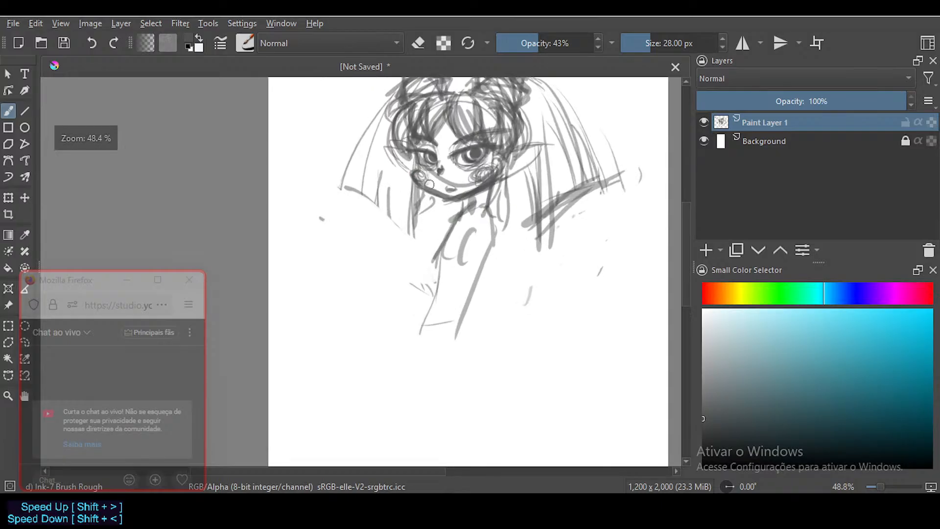
{"action": "left_click_drag", "start_coordinate": [406, 165], "coordinate": [409, 181]}
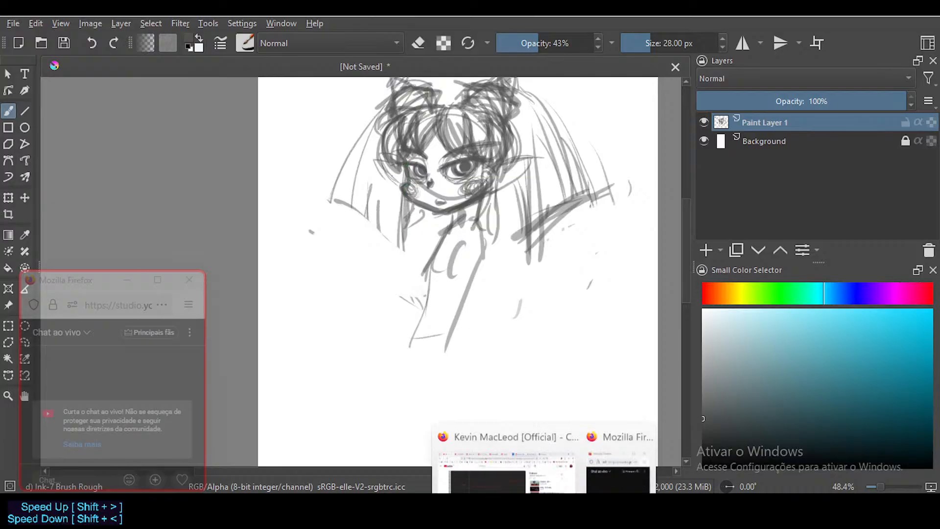
{"action": "left_click", "coordinate": [496, 447]}
{"action": "left_click", "coordinate": [400, 18]}
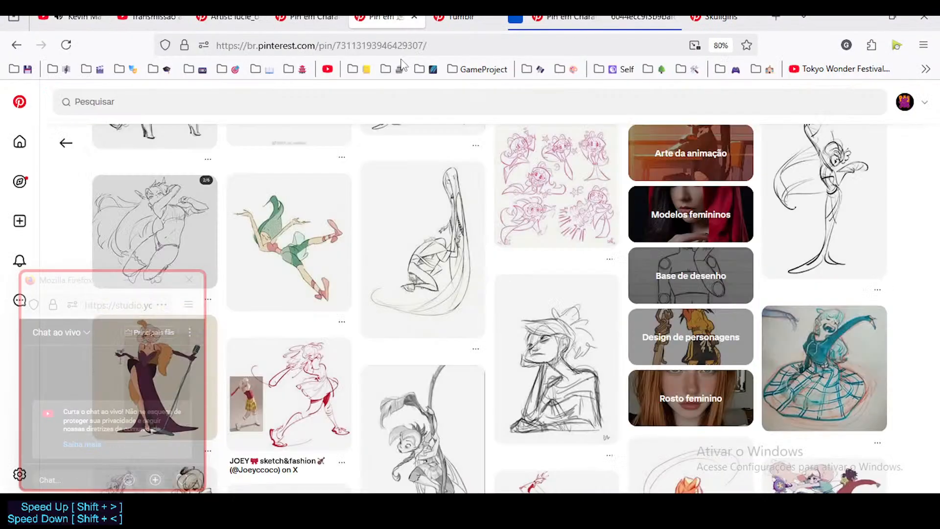
{"action": "left_click", "coordinate": [455, 18]}
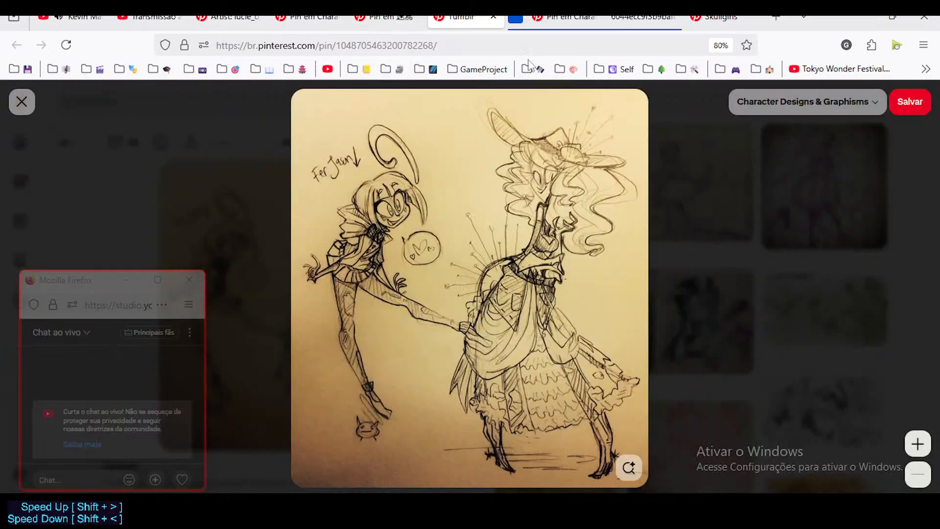
{"action": "left_click", "coordinate": [717, 18]}
{"action": "left_click", "coordinate": [636, 18]}
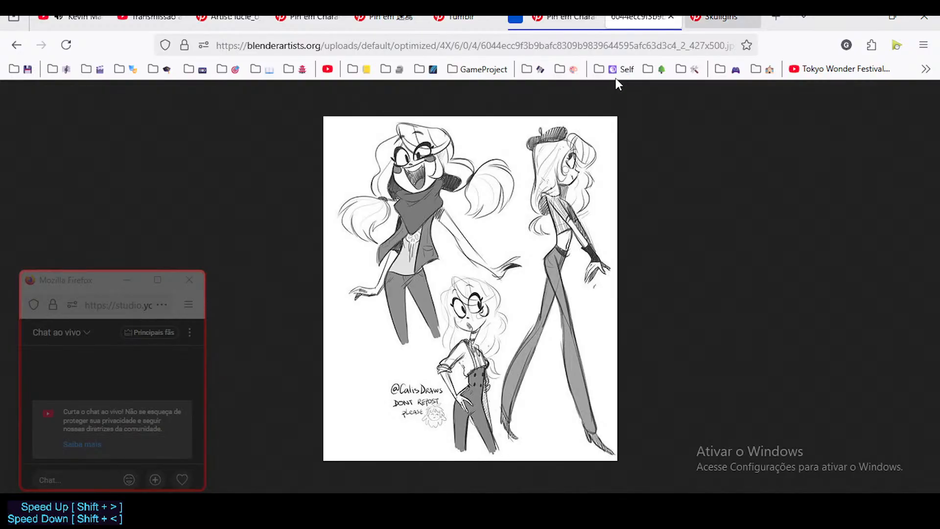
{"action": "key", "text": "ctrl+Tab"}
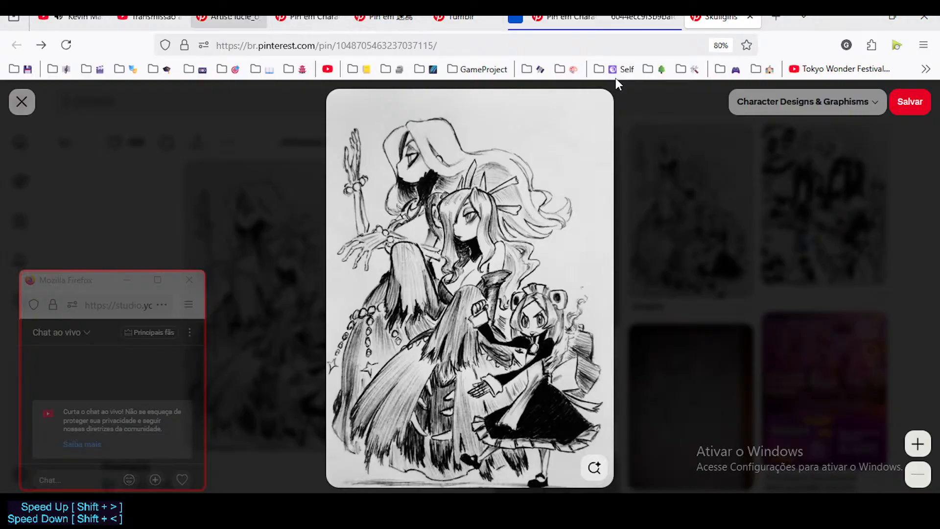
{"action": "key", "text": "ctrl+Tab"}
{"action": "key", "text": "ctrl+Tab"}
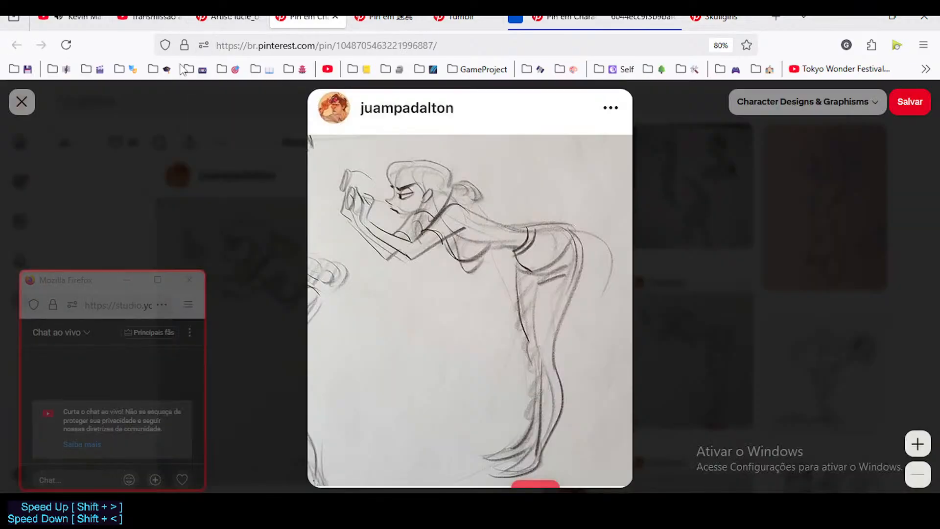
{"action": "key", "text": "alt+Tab"}
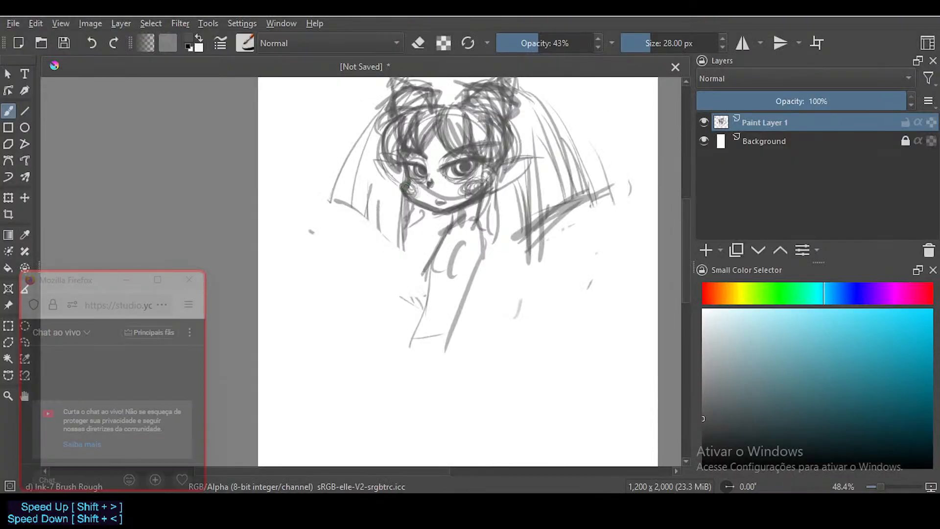
Darken the jawline and chin with the 28 px brush and reinforce the outer corner of the smaller eye.
{"action": "mouse_move", "coordinate": [406, 186]}
{"action": "left_mouse_down"}
{"action": "mouse_move", "coordinate": [412, 201]}
{"action": "mouse_move", "coordinate": [439, 210]}
{"action": "left_mouse_up"}
{"action": "left_click_drag", "start_coordinate": [431, 207], "coordinate": [449, 216]}
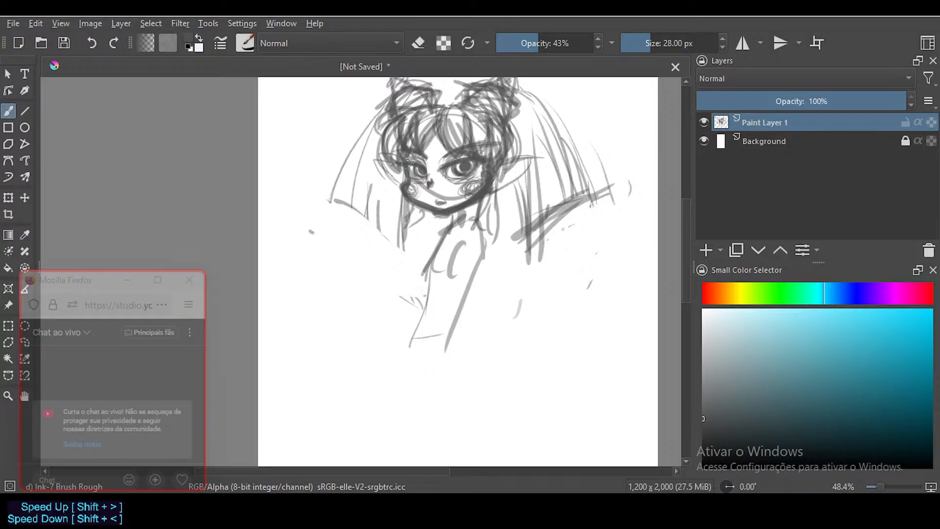
{"action": "mouse_move", "coordinate": [424, 170]}
{"action": "left_mouse_down"}
{"action": "mouse_move", "coordinate": [407, 160]}
{"action": "mouse_move", "coordinate": [428, 180]}
{"action": "mouse_move", "coordinate": [417, 182]}
{"action": "mouse_move", "coordinate": [425, 179]}
{"action": "mouse_move", "coordinate": [402, 176]}
{"action": "mouse_move", "coordinate": [386, 159]}
{"action": "mouse_move", "coordinate": [396, 172]}
{"action": "left_mouse_up"}
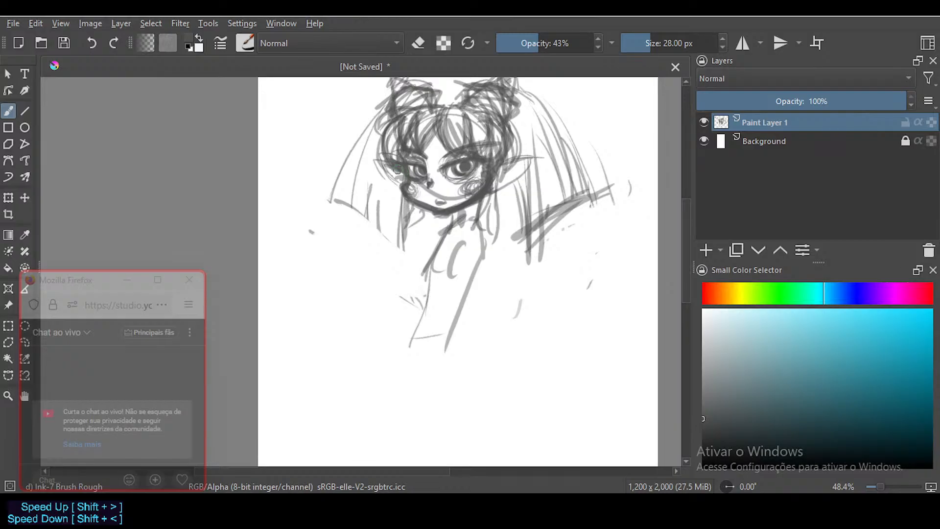
Reduce the brush to 18 px, extend the smaller eye's outer lashes and darken the larger eye's upper lid.
{"action": "key", "text": "bracketleft"}
{"action": "key", "text": "bracketleft"}
{"action": "key", "text": "bracketleft"}
{"action": "left_click_drag", "start_coordinate": [404, 173], "coordinate": [378, 161]}
{"action": "mouse_move", "coordinate": [468, 155]}
{"action": "left_mouse_down"}
{"action": "mouse_move", "coordinate": [437, 164]}
{"action": "mouse_move", "coordinate": [480, 166]}
{"action": "left_mouse_up"}
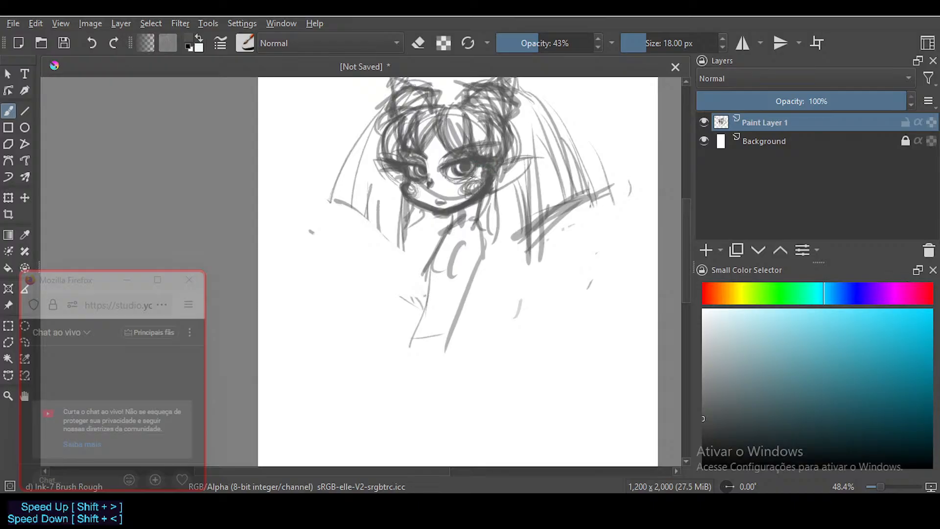
Darken the lower lids and irises of both eyes, extend the larger eye's lashes and reinforce the jaw near the neck.
{"action": "left_click_drag", "start_coordinate": [473, 179], "coordinate": [482, 174]}
{"action": "left_click_drag", "start_coordinate": [468, 177], "coordinate": [446, 175]}
{"action": "left_click_drag", "start_coordinate": [402, 163], "coordinate": [425, 169]}
{"action": "left_click_drag", "start_coordinate": [428, 168], "coordinate": [421, 158]}
{"action": "left_click_drag", "start_coordinate": [407, 172], "coordinate": [412, 166]}
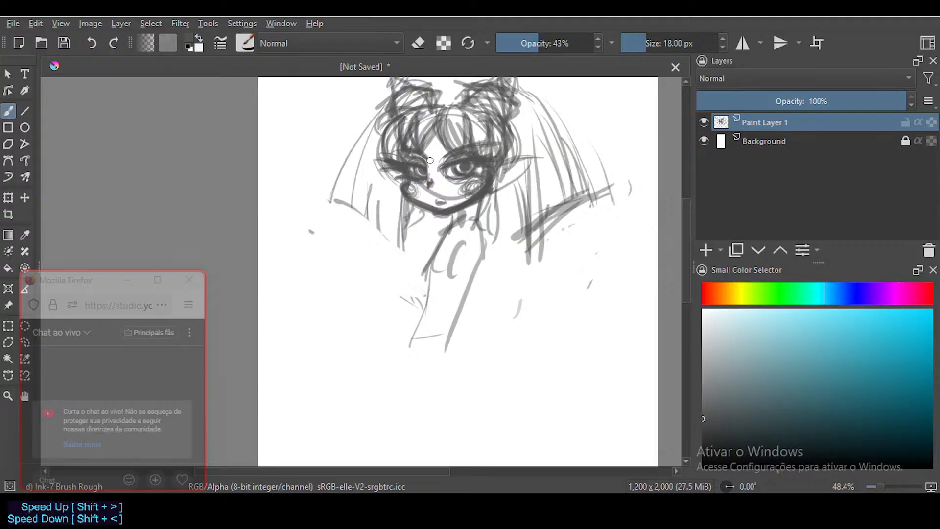
{"action": "left_click_drag", "start_coordinate": [480, 152], "coordinate": [503, 146]}
{"action": "mouse_move", "coordinate": [468, 201]}
{"action": "left_mouse_down"}
{"action": "mouse_move", "coordinate": [465, 220]}
{"action": "mouse_move", "coordinate": [444, 233]}
{"action": "mouse_move", "coordinate": [474, 212]}
{"action": "left_mouse_up"}
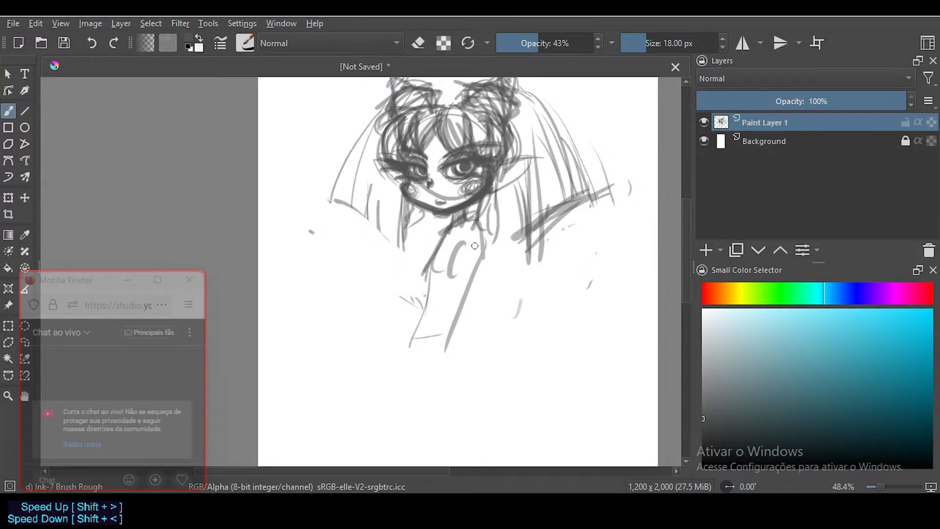
Sketch a short line under the bust and a lighter second line along the slanted back of the torso.
{"action": "scroll", "coordinate": [472, 243], "scroll_direction": "down", "scroll_amount": 2}
{"action": "scroll", "coordinate": [459, 254], "scroll_direction": "up", "scroll_amount": 2}
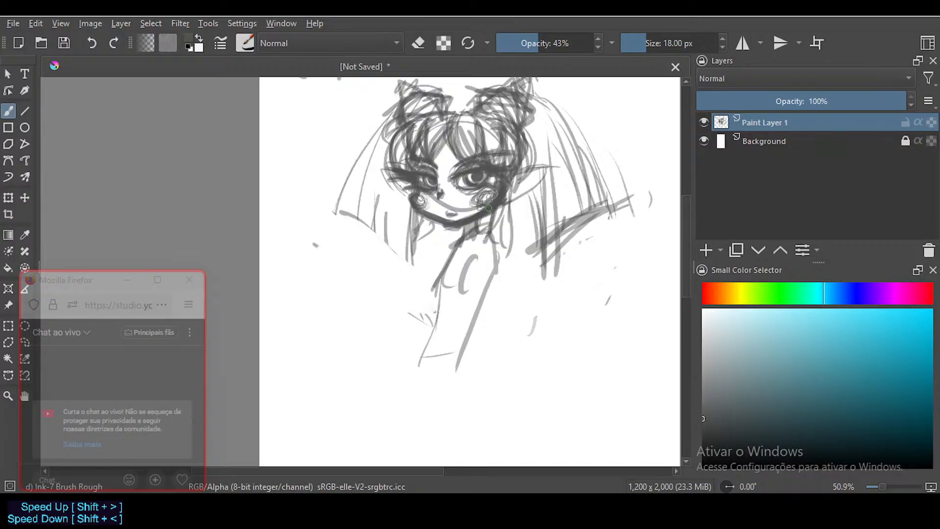
{"action": "scroll", "coordinate": [482, 199], "scroll_direction": "down", "scroll_amount": 1}
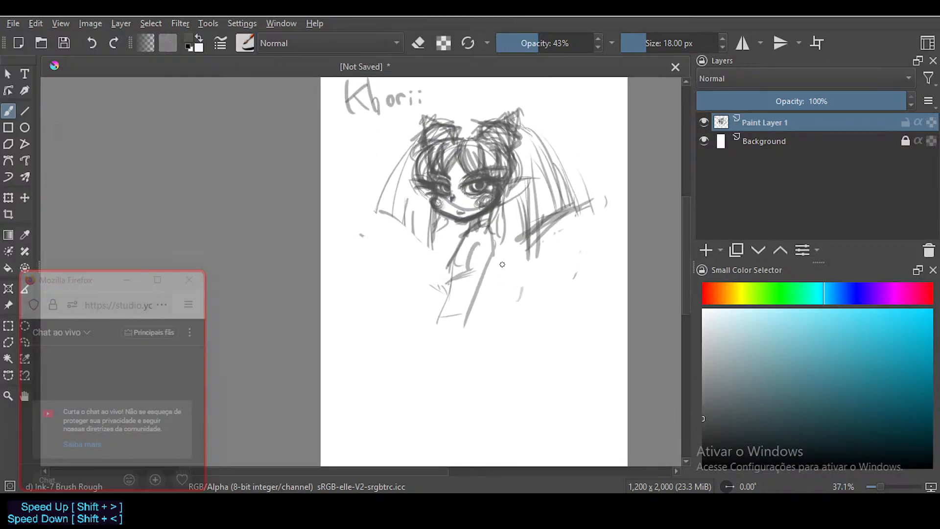
{"action": "left_click_drag", "start_coordinate": [500, 240], "coordinate": [472, 329]}
{"action": "left_click_drag", "start_coordinate": [471, 219], "coordinate": [479, 168]}
{"action": "scroll", "coordinate": [479, 169], "scroll_direction": "down", "scroll_amount": 3}
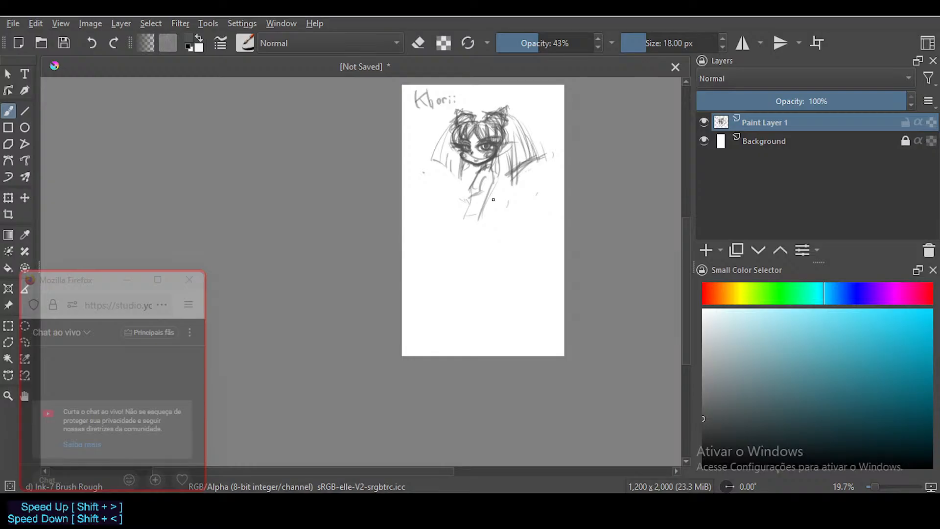
{"action": "key", "text": "Tab"}
{"action": "key", "text": "Tab"}
{"action": "scroll", "coordinate": [435, 219], "scroll_direction": "up", "scroll_amount": 2}
{"action": "scroll", "coordinate": [467, 215], "scroll_direction": "down", "scroll_amount": 3}
{"action": "scroll", "coordinate": [479, 225], "scroll_direction": "up", "scroll_amount": 2}
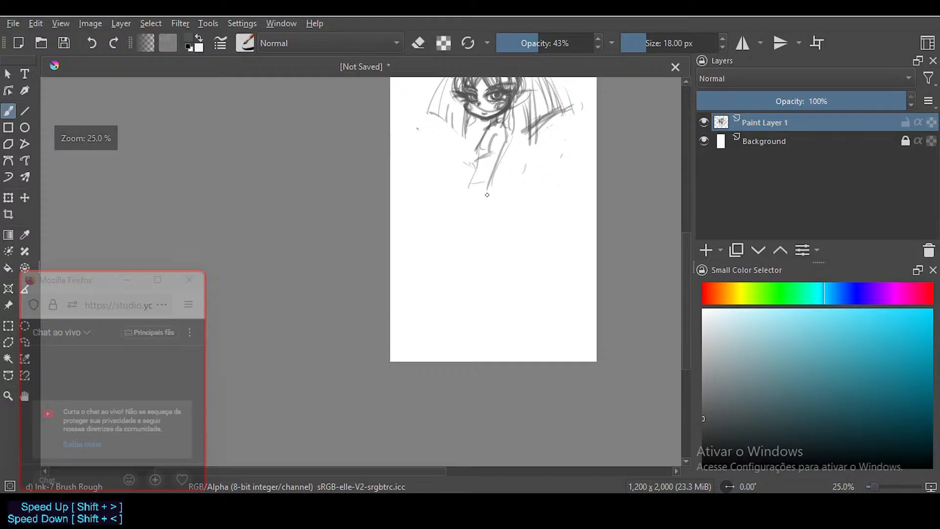
{"action": "left_click_drag", "start_coordinate": [484, 196], "coordinate": [460, 242]}
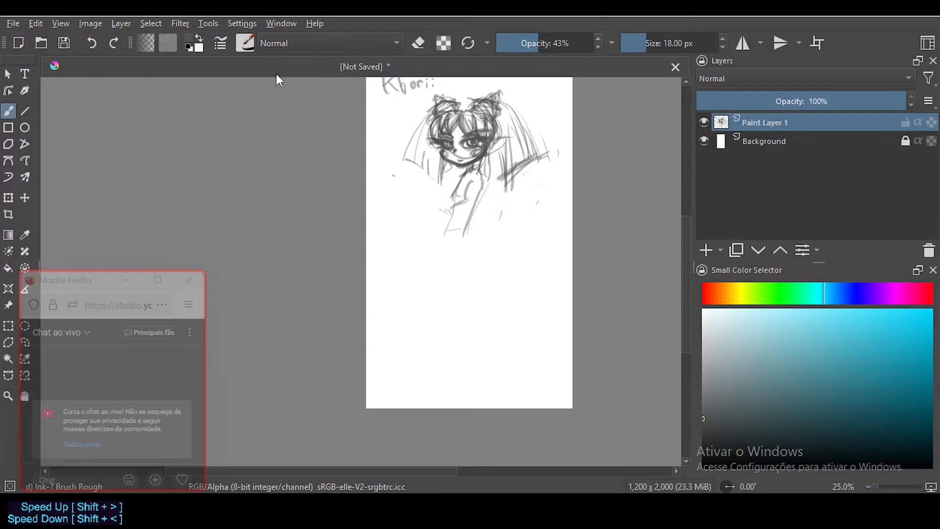
{"action": "left_click", "coordinate": [100, 22]}
{"action": "left_click", "coordinate": [100, 22]}
{"action": "left_click", "coordinate": [8, 197]}
{"action": "scroll", "coordinate": [375, 168], "scroll_direction": "down", "scroll_amount": 2}
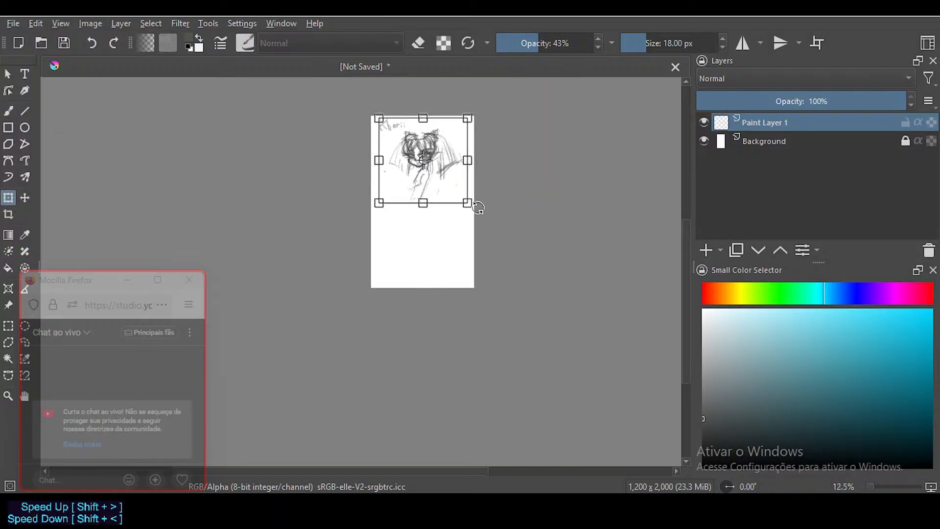
{"action": "left_click_drag", "start_coordinate": [476, 206], "coordinate": [474, 304]}
{"action": "key", "text": "ctrl+z"}
{"action": "key", "text": "ctrl+z"}
Enlarge the canvas to 1440 x 2976 px with the Crop tool, adding most of the space below the sketch.
{"action": "left_click", "coordinate": [8, 213]}
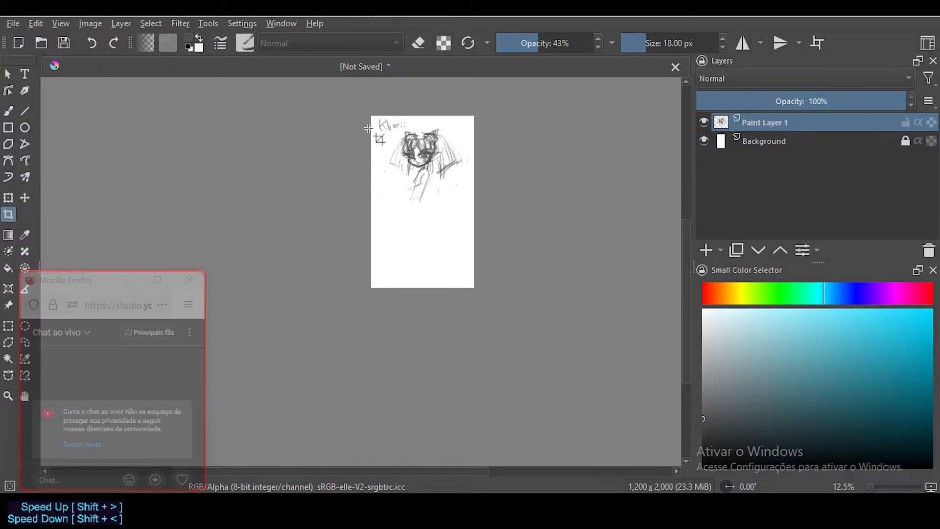
{"action": "mouse_move", "coordinate": [365, 117]}
{"action": "left_mouse_down"}
{"action": "mouse_move", "coordinate": [391, 223]}
{"action": "mouse_move", "coordinate": [497, 369]}
{"action": "mouse_move", "coordinate": [499, 397]}
{"action": "mouse_move", "coordinate": [487, 372]}
{"action": "left_mouse_up"}
{"action": "key", "text": "Return"}
{"action": "scroll", "coordinate": [437, 224], "scroll_direction": "up", "scroll_amount": 3}
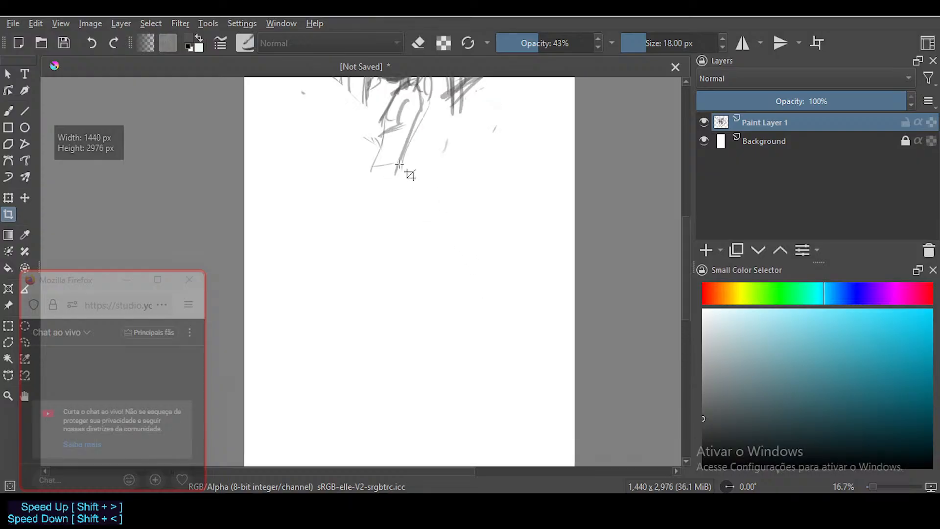
{"action": "left_click_drag", "start_coordinate": [398, 164], "coordinate": [465, 261]}
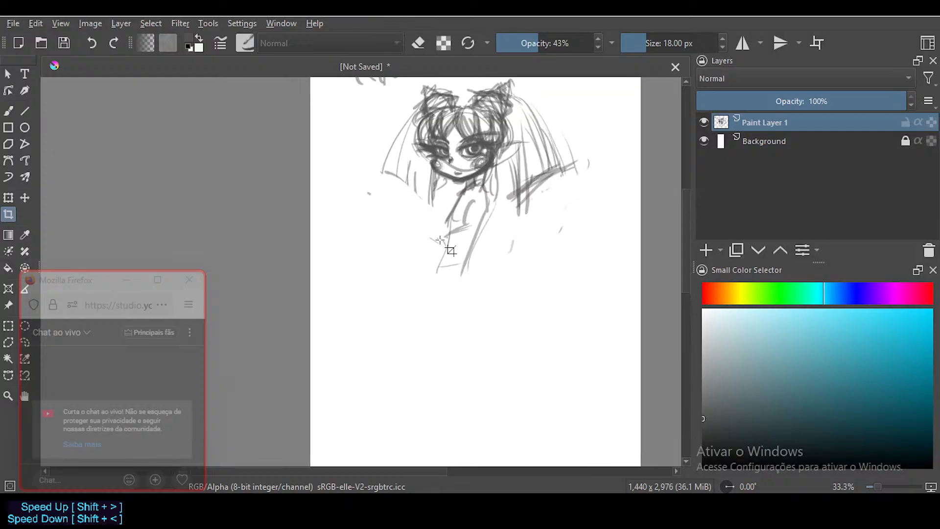
Extend the torso with the 18 px brush into a narrow waist and sketch the pelvis with a slanted lower edge.
{"action": "key", "text": "b"}
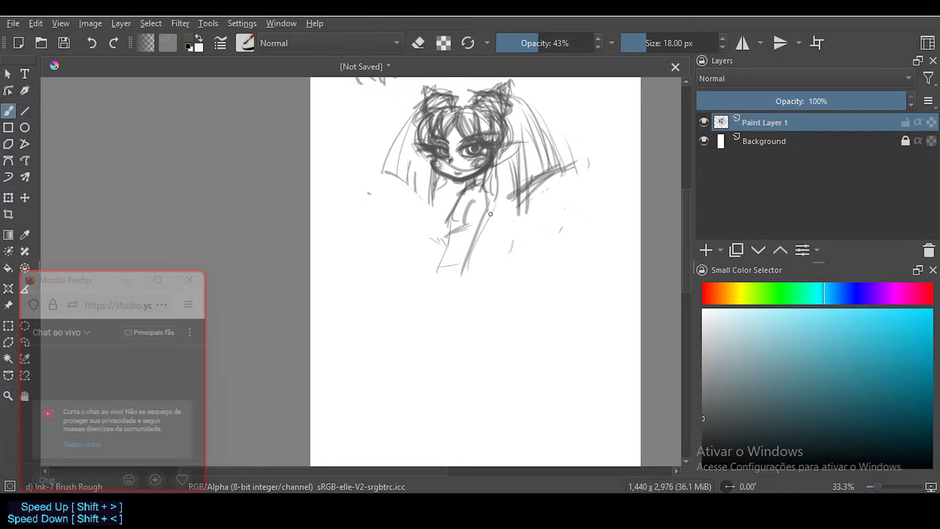
{"action": "mouse_move", "coordinate": [490, 214]}
{"action": "left_mouse_down"}
{"action": "mouse_move", "coordinate": [470, 254]}
{"action": "mouse_move", "coordinate": [483, 303]}
{"action": "left_mouse_up"}
{"action": "mouse_move", "coordinate": [443, 243]}
{"action": "left_mouse_down"}
{"action": "mouse_move", "coordinate": [421, 311]}
{"action": "mouse_move", "coordinate": [443, 316]}
{"action": "mouse_move", "coordinate": [490, 287]}
{"action": "mouse_move", "coordinate": [479, 283]}
{"action": "mouse_move", "coordinate": [484, 299]}
{"action": "left_mouse_up"}
{"action": "mouse_move", "coordinate": [494, 188]}
{"action": "left_mouse_down"}
{"action": "mouse_move", "coordinate": [466, 277]}
{"action": "mouse_move", "coordinate": [495, 310]}
{"action": "left_mouse_up"}
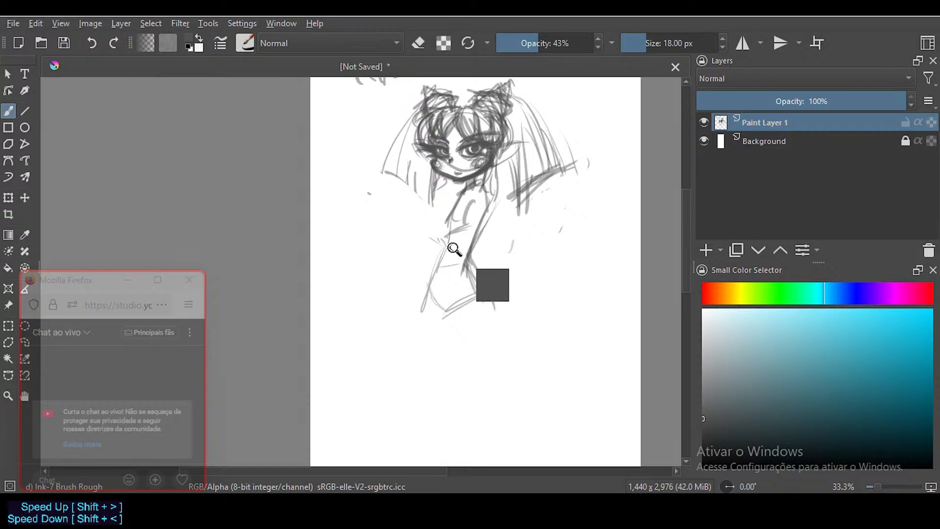
Sketch two long tapered thighs below the pelvis, with curved outer edges and separate inner thigh lines.
{"action": "scroll", "coordinate": [465, 219], "scroll_direction": "down", "scroll_amount": 1}
{"action": "left_click_drag", "start_coordinate": [445, 247], "coordinate": [458, 363]}
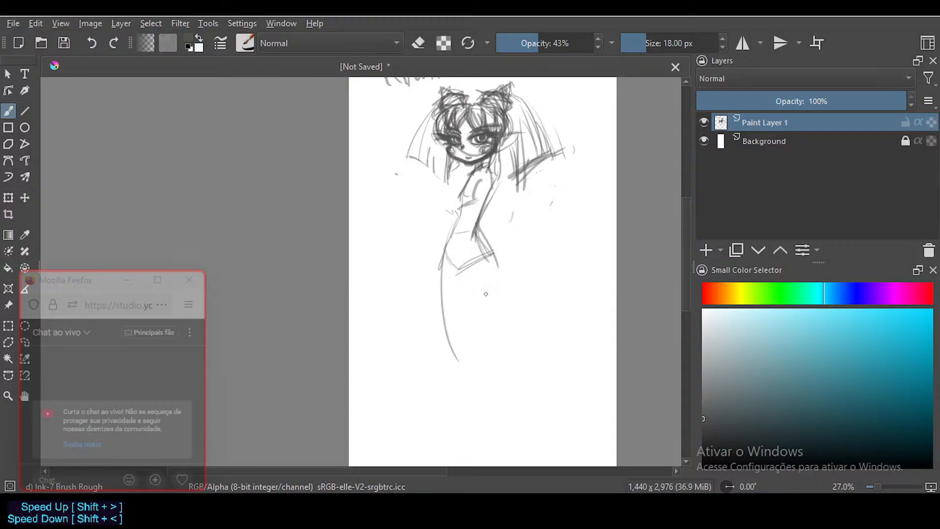
{"action": "left_click_drag", "start_coordinate": [496, 245], "coordinate": [484, 390]}
{"action": "key", "text": "ctrl+z"}
{"action": "left_click_drag", "start_coordinate": [497, 245], "coordinate": [476, 385]}
{"action": "left_click_drag", "start_coordinate": [470, 265], "coordinate": [466, 374]}
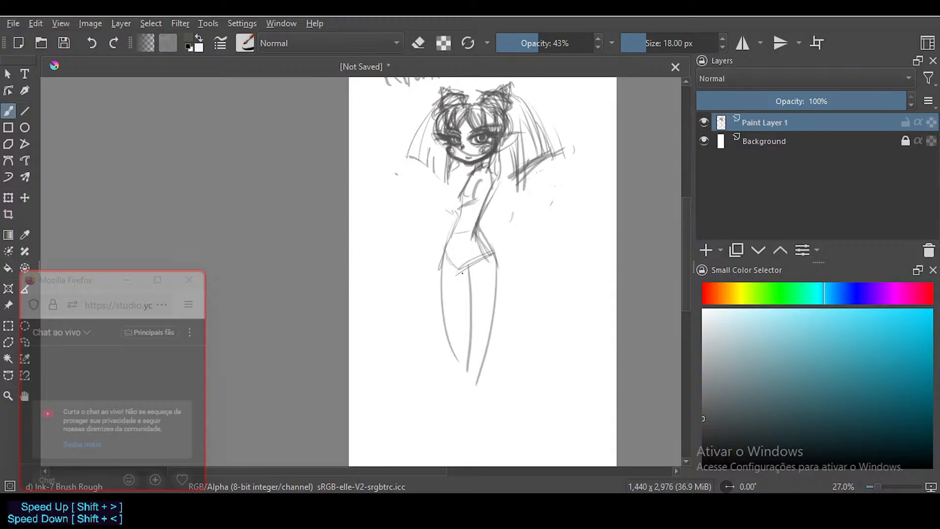
{"action": "left_click_drag", "start_coordinate": [462, 264], "coordinate": [468, 362]}
{"action": "left_click_drag", "start_coordinate": [466, 266], "coordinate": [459, 357]}
Darken the back of the waist, draw a small circle for the near shoulder joint and outline the far shoulder.
{"action": "mouse_move", "coordinate": [486, 238]}
{"action": "left_mouse_down"}
{"action": "mouse_move", "coordinate": [497, 286]}
{"action": "mouse_move", "coordinate": [479, 237]}
{"action": "mouse_move", "coordinate": [484, 190]}
{"action": "mouse_move", "coordinate": [448, 206]}
{"action": "mouse_move", "coordinate": [480, 198]}
{"action": "mouse_move", "coordinate": [479, 207]}
{"action": "mouse_move", "coordinate": [458, 208]}
{"action": "mouse_move", "coordinate": [493, 214]}
{"action": "mouse_move", "coordinate": [471, 204]}
{"action": "mouse_move", "coordinate": [490, 199]}
{"action": "left_mouse_up"}
{"action": "scroll", "coordinate": [484, 163], "scroll_direction": "up", "scroll_amount": 1}
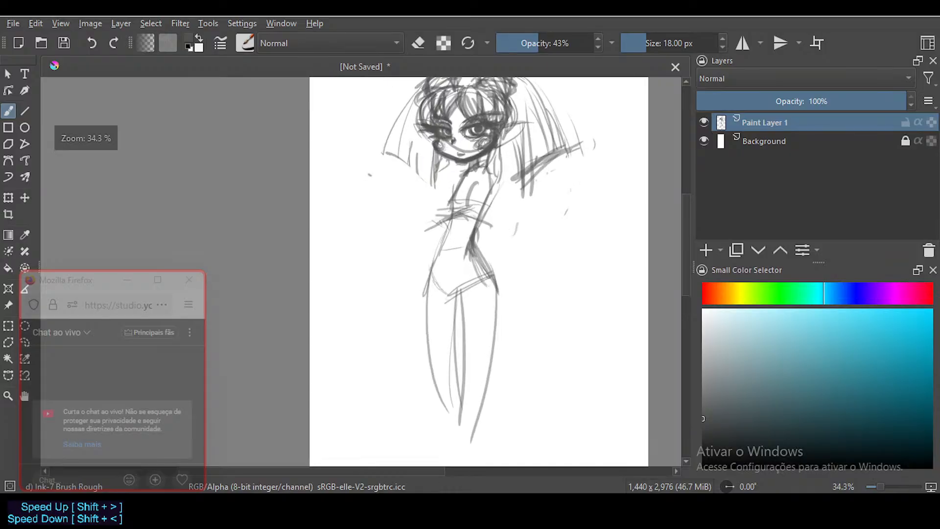
{"action": "mouse_move", "coordinate": [472, 162]}
{"action": "left_mouse_down"}
{"action": "mouse_move", "coordinate": [471, 172]}
{"action": "mouse_move", "coordinate": [500, 161]}
{"action": "mouse_move", "coordinate": [487, 182]}
{"action": "mouse_move", "coordinate": [491, 167]}
{"action": "mouse_move", "coordinate": [497, 179]}
{"action": "left_mouse_up"}
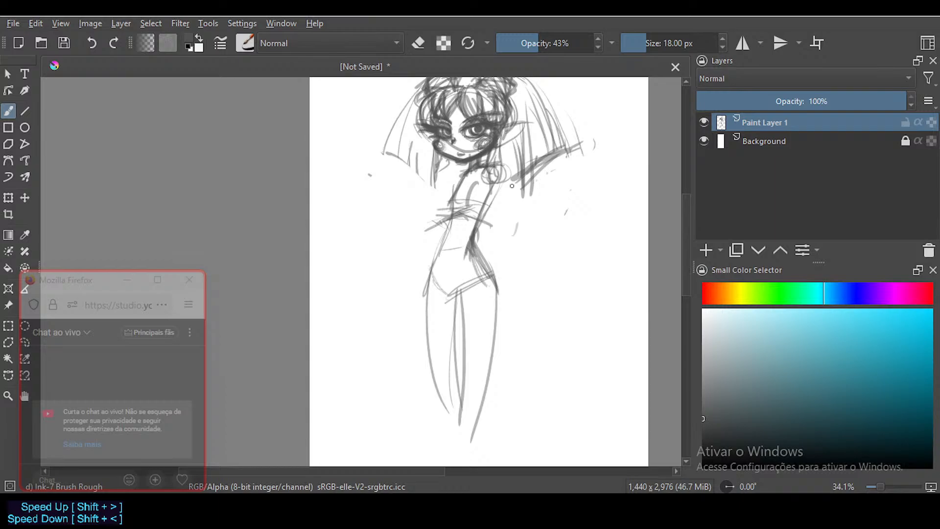
{"action": "key", "text": "e"}
{"action": "key", "text": "e"}
{"action": "key", "text": "e"}
{"action": "key", "text": "e"}
{"action": "mouse_move", "coordinate": [459, 180]}
{"action": "left_mouse_down"}
{"action": "mouse_move", "coordinate": [453, 170]}
{"action": "mouse_move", "coordinate": [463, 181]}
{"action": "mouse_move", "coordinate": [455, 173]}
{"action": "mouse_move", "coordinate": [460, 185]}
{"action": "mouse_move", "coordinate": [449, 200]}
{"action": "left_mouse_up"}
Draw curved contour lines across the waist and hips and reinforce the near thigh's outer edge.
{"action": "mouse_move", "coordinate": [442, 255]}
{"action": "left_mouse_down"}
{"action": "mouse_move", "coordinate": [485, 259]}
{"action": "mouse_move", "coordinate": [455, 233]}
{"action": "mouse_move", "coordinate": [489, 228]}
{"action": "mouse_move", "coordinate": [483, 244]}
{"action": "left_mouse_up"}
{"action": "key", "text": "ctrl+z"}
{"action": "mouse_move", "coordinate": [412, 269]}
{"action": "left_mouse_down"}
{"action": "mouse_move", "coordinate": [470, 258]}
{"action": "mouse_move", "coordinate": [475, 268]}
{"action": "left_mouse_up"}
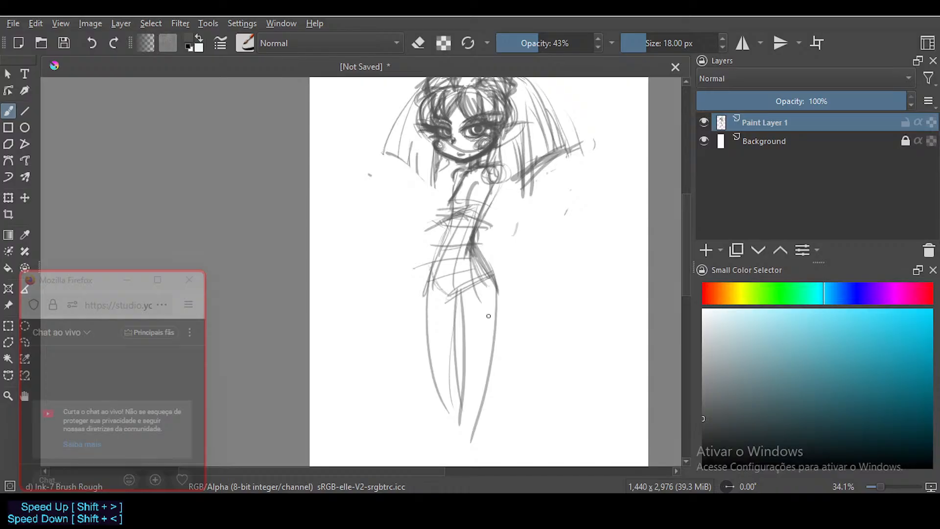
{"action": "mouse_move", "coordinate": [491, 210]}
{"action": "left_mouse_down"}
{"action": "mouse_move", "coordinate": [477, 247]}
{"action": "mouse_move", "coordinate": [479, 215]}
{"action": "left_mouse_up"}
{"action": "mouse_move", "coordinate": [460, 294]}
{"action": "left_mouse_down"}
{"action": "mouse_move", "coordinate": [468, 243]}
{"action": "mouse_move", "coordinate": [462, 254]}
{"action": "left_mouse_up"}
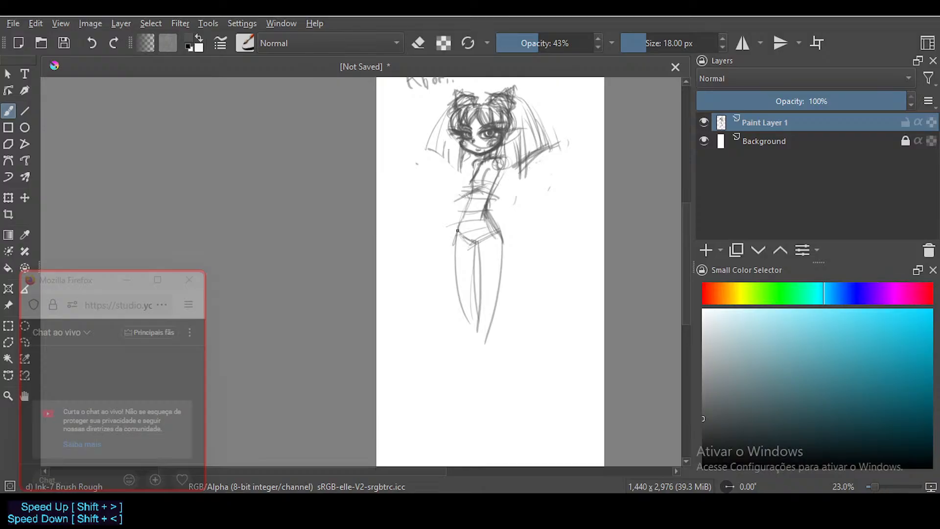
{"action": "left_click_drag", "start_coordinate": [488, 211], "coordinate": [504, 261]}
{"action": "mouse_move", "coordinate": [493, 223]}
{"action": "left_mouse_down"}
{"action": "mouse_move", "coordinate": [502, 251]}
{"action": "mouse_move", "coordinate": [496, 328]}
{"action": "mouse_move", "coordinate": [495, 179]}
{"action": "mouse_move", "coordinate": [529, 240]}
{"action": "left_mouse_up"}
Sketch the near upper arm as two straight lines running down from the shoulder circle to the elbow.
{"action": "scroll", "coordinate": [494, 181], "scroll_direction": "up", "scroll_amount": 2}
{"action": "left_click_drag", "start_coordinate": [493, 161], "coordinate": [520, 256]}
{"action": "key", "text": "ctrl+z"}
{"action": "left_click_drag", "start_coordinate": [496, 166], "coordinate": [521, 240]}
Sketch a slim forearm hanging beside the hip with a wrist mark, and reinforce the arm outline from shoulder to wrist.
{"action": "left_click_drag", "start_coordinate": [515, 194], "coordinate": [540, 290]}
{"action": "key", "text": "ctrl+z"}
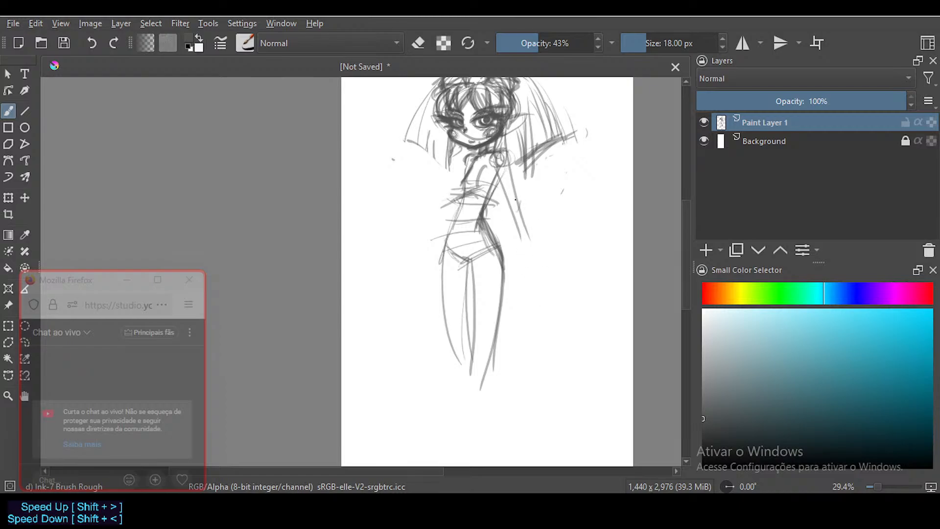
{"action": "left_click_drag", "start_coordinate": [519, 202], "coordinate": [536, 295]}
{"action": "mouse_move", "coordinate": [509, 211]}
{"action": "left_mouse_down"}
{"action": "mouse_move", "coordinate": [531, 295]}
{"action": "mouse_move", "coordinate": [520, 286]}
{"action": "mouse_move", "coordinate": [537, 269]}
{"action": "left_mouse_up"}
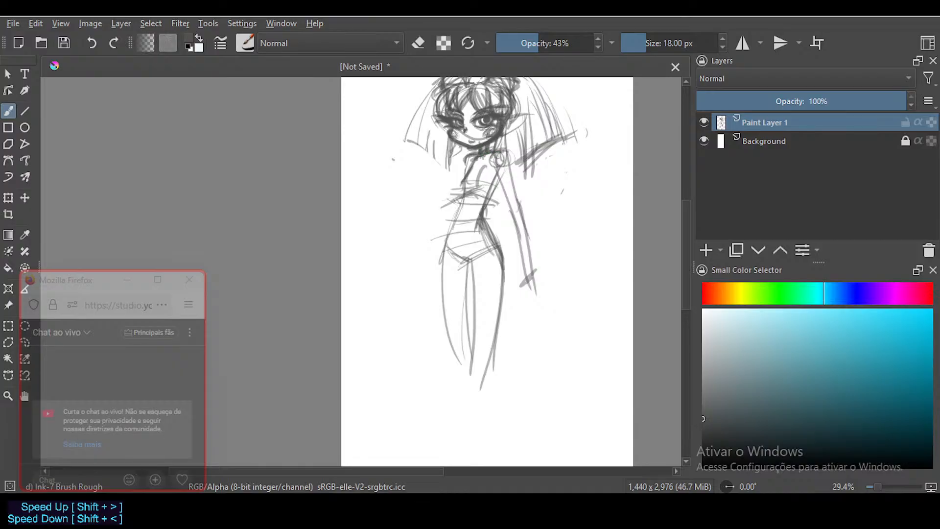
{"action": "left_click_drag", "start_coordinate": [503, 149], "coordinate": [520, 203]}
{"action": "mouse_move", "coordinate": [495, 160]}
{"action": "left_mouse_down"}
{"action": "mouse_move", "coordinate": [515, 222]}
{"action": "mouse_move", "coordinate": [523, 208]}
{"action": "mouse_move", "coordinate": [522, 282]}
{"action": "left_mouse_up"}
{"action": "left_click_drag", "start_coordinate": [507, 201], "coordinate": [534, 293]}
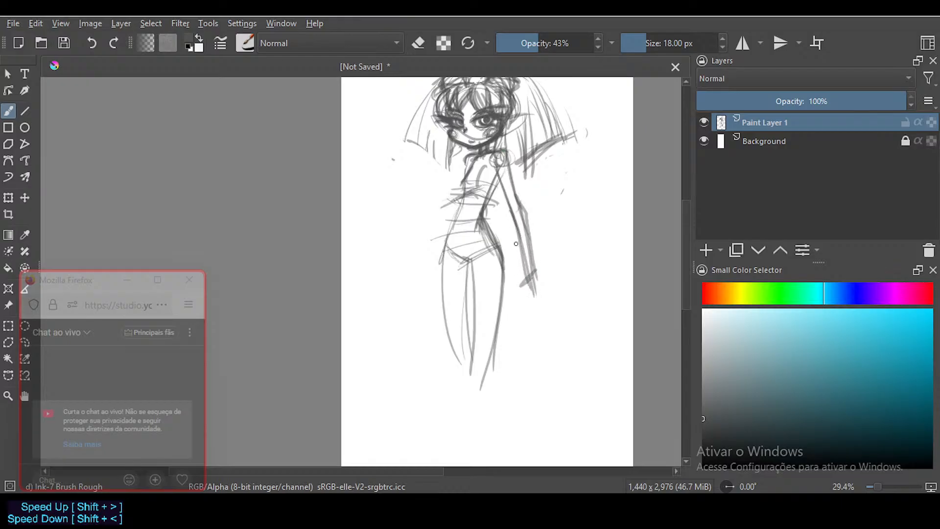
Erase the rough lines along the forearm and sketch a small closed hand below the wrist.
{"action": "key", "text": "e"}
{"action": "left_click_drag", "start_coordinate": [518, 213], "coordinate": [536, 285]}
{"action": "key", "text": "e"}
{"action": "mouse_move", "coordinate": [522, 241]}
{"action": "left_mouse_down"}
{"action": "mouse_move", "coordinate": [534, 294]}
{"action": "mouse_move", "coordinate": [518, 296]}
{"action": "mouse_move", "coordinate": [542, 304]}
{"action": "mouse_move", "coordinate": [517, 310]}
{"action": "left_mouse_up"}
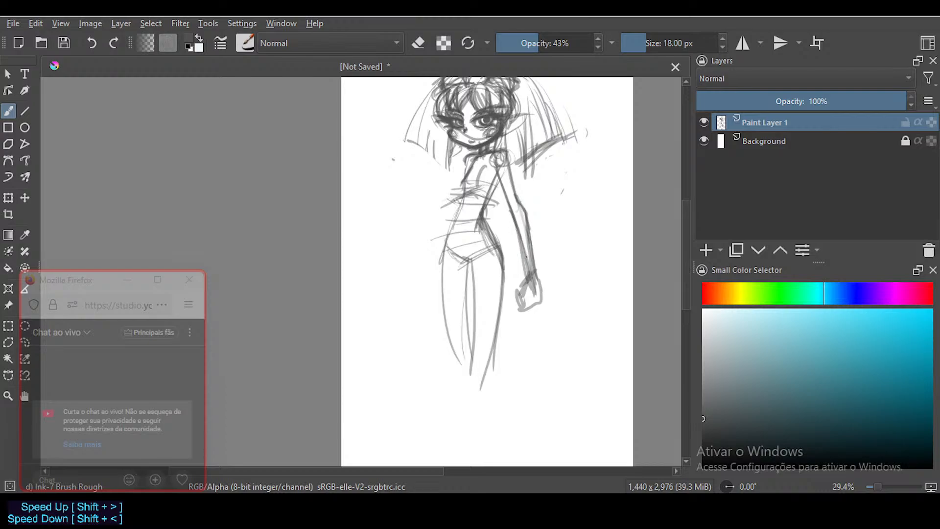
{"action": "mouse_move", "coordinate": [525, 271]}
{"action": "left_mouse_down"}
{"action": "mouse_move", "coordinate": [540, 262]}
{"action": "mouse_move", "coordinate": [539, 271]}
{"action": "left_mouse_up"}
{"action": "key", "text": "ctrl+z"}
{"action": "key", "text": "ctrl+z"}
Redraw the contour line across the waist and darken the back edge of the torso from armpit to waist.
{"action": "left_click_drag", "start_coordinate": [450, 223], "coordinate": [465, 255]}
{"action": "key", "text": "ctrl+z"}
{"action": "mouse_move", "coordinate": [452, 223]}
{"action": "left_mouse_down"}
{"action": "mouse_move", "coordinate": [468, 258]}
{"action": "mouse_move", "coordinate": [481, 254]}
{"action": "mouse_move", "coordinate": [491, 224]}
{"action": "left_mouse_up"}
{"action": "left_click_drag", "start_coordinate": [495, 184], "coordinate": [482, 216]}
{"action": "left_click_drag", "start_coordinate": [500, 168], "coordinate": [478, 211]}
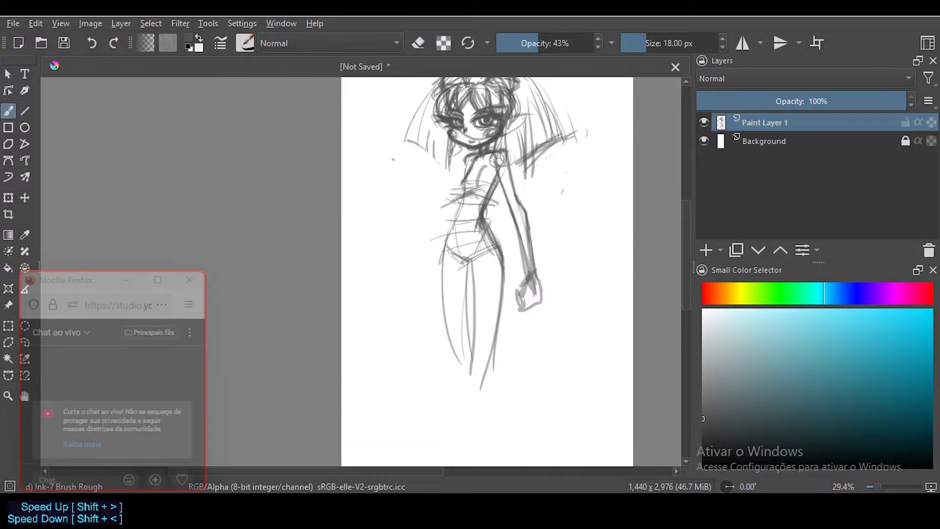
Reinforce the torso's front edge down to the hip and redraw the far leg's outer thigh line.
{"action": "left_click_drag", "start_coordinate": [499, 169], "coordinate": [487, 203]}
{"action": "left_click_drag", "start_coordinate": [472, 164], "coordinate": [438, 262]}
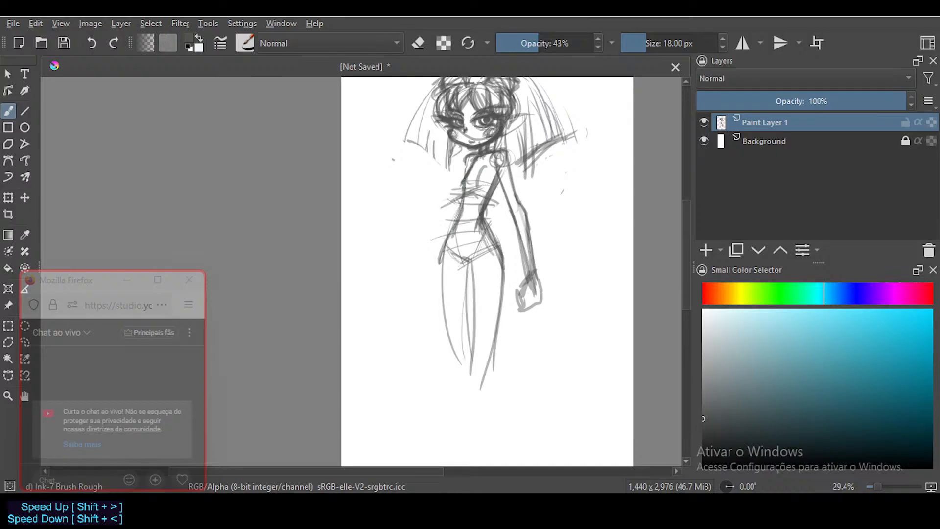
{"action": "left_click_drag", "start_coordinate": [457, 223], "coordinate": [460, 340]}
{"action": "key", "text": "ctrl+z"}
{"action": "mouse_move", "coordinate": [445, 241]}
{"action": "left_mouse_down"}
{"action": "mouse_move", "coordinate": [442, 275]}
{"action": "mouse_move", "coordinate": [470, 384]}
{"action": "left_mouse_up"}
{"action": "key", "text": "ctrl+z"}
{"action": "left_click_drag", "start_coordinate": [443, 249], "coordinate": [459, 379]}
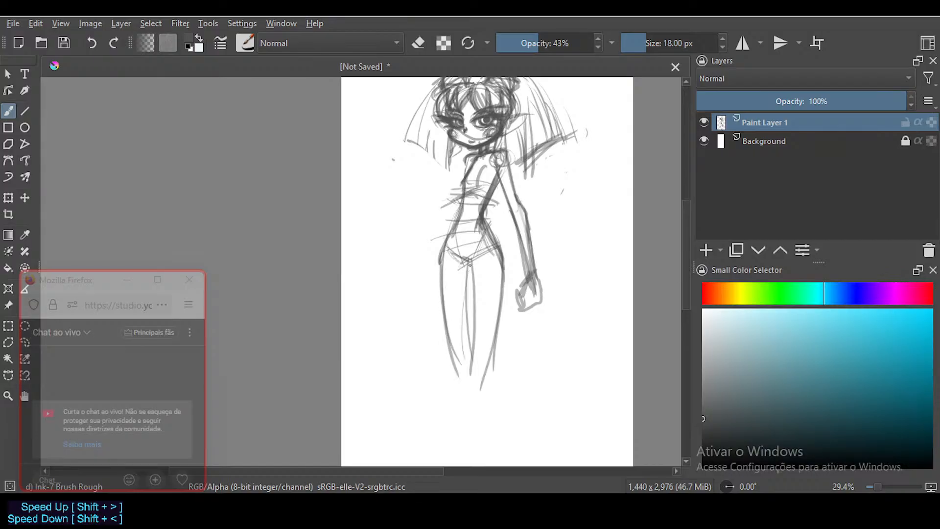
Redraw the inner thigh lines of both legs from the crotch down toward the knees.
{"action": "left_click_drag", "start_coordinate": [470, 264], "coordinate": [483, 368]}
{"action": "key", "text": "ctrl+z"}
{"action": "left_click_drag", "start_coordinate": [471, 269], "coordinate": [478, 370]}
{"action": "key", "text": "ctrl+z"}
{"action": "left_click_drag", "start_coordinate": [470, 264], "coordinate": [475, 370]}
{"action": "key", "text": "ctrl+z"}
{"action": "left_click_drag", "start_coordinate": [467, 272], "coordinate": [469, 372]}
{"action": "left_click_drag", "start_coordinate": [469, 263], "coordinate": [478, 327]}
{"action": "key", "text": "ctrl+z"}
{"action": "left_click_drag", "start_coordinate": [470, 271], "coordinate": [474, 378]}
{"action": "left_click_drag", "start_coordinate": [488, 322], "coordinate": [503, 341]}
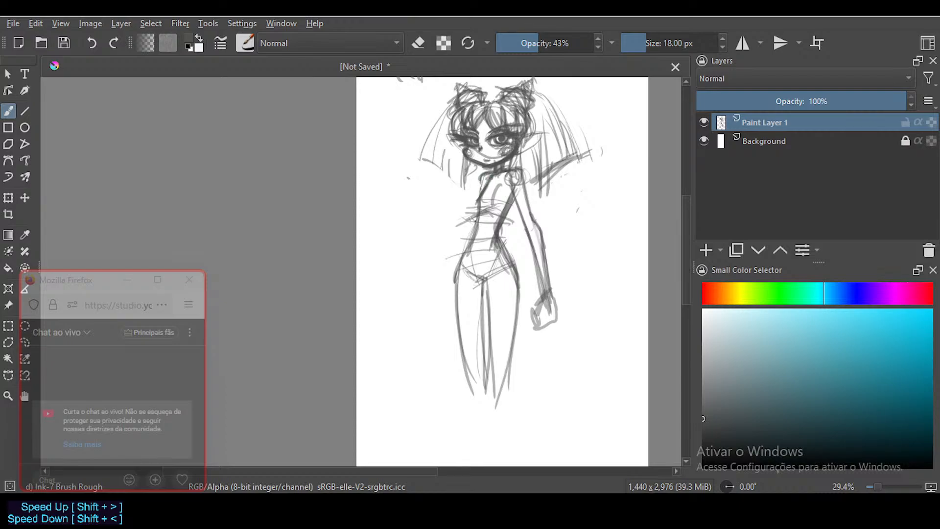
Sketch the far forearm angling outward from the waist, with a closed fist at its end.
{"action": "mouse_move", "coordinate": [474, 229]}
{"action": "left_mouse_down"}
{"action": "mouse_move", "coordinate": [445, 259]}
{"action": "mouse_move", "coordinate": [438, 278]}
{"action": "left_mouse_up"}
{"action": "mouse_move", "coordinate": [459, 262]}
{"action": "left_mouse_down"}
{"action": "mouse_move", "coordinate": [411, 295]}
{"action": "mouse_move", "coordinate": [441, 275]}
{"action": "mouse_move", "coordinate": [423, 306]}
{"action": "left_mouse_up"}
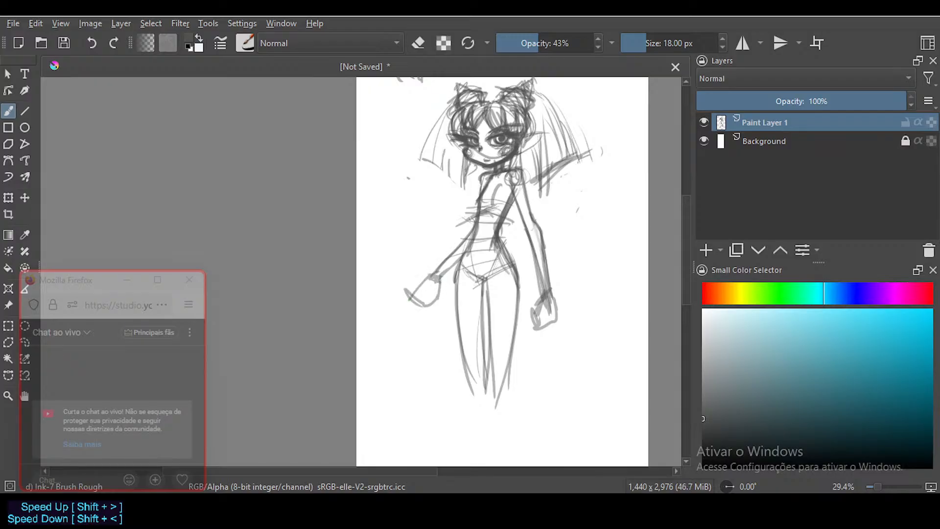
{"action": "key", "text": "ctrl+z"}
{"action": "key", "text": "ctrl+z"}
{"action": "mouse_move", "coordinate": [422, 270]}
{"action": "left_mouse_down"}
{"action": "mouse_move", "coordinate": [442, 286]}
{"action": "mouse_move", "coordinate": [432, 293]}
{"action": "mouse_move", "coordinate": [421, 272]}
{"action": "mouse_move", "coordinate": [422, 289]}
{"action": "mouse_move", "coordinate": [430, 277]}
{"action": "mouse_move", "coordinate": [421, 271]}
{"action": "mouse_move", "coordinate": [422, 283]}
{"action": "mouse_move", "coordinate": [416, 276]}
{"action": "mouse_move", "coordinate": [406, 294]}
{"action": "mouse_move", "coordinate": [441, 287]}
{"action": "left_mouse_up"}
{"action": "key", "text": "ctrl+z"}
{"action": "key", "text": "ctrl+z"}
{"action": "key", "text": "ctrl+z"}
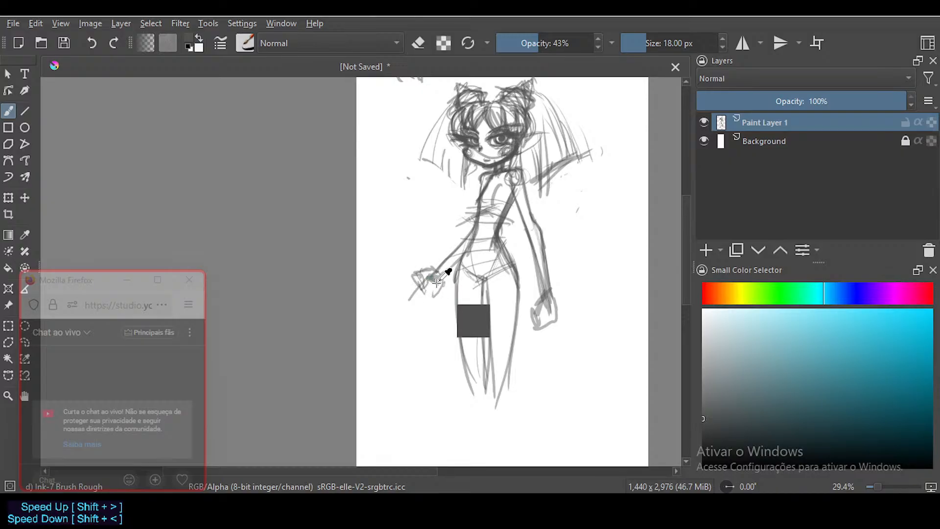
{"action": "mouse_move", "coordinate": [434, 274]}
{"action": "left_mouse_down"}
{"action": "mouse_move", "coordinate": [439, 302]}
{"action": "mouse_move", "coordinate": [422, 266]}
{"action": "mouse_move", "coordinate": [443, 289]}
{"action": "mouse_move", "coordinate": [428, 274]}
{"action": "mouse_move", "coordinate": [431, 296]}
{"action": "mouse_move", "coordinate": [433, 285]}
{"action": "mouse_move", "coordinate": [442, 293]}
{"action": "left_mouse_up"}
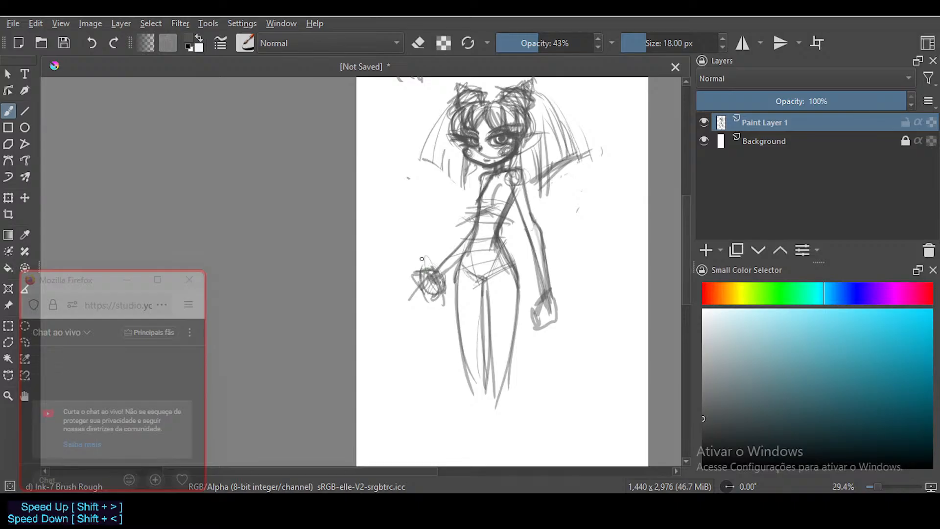
Sketch a long diagonal staff passing through the far fist, from head height down to the knee.
{"action": "left_click_drag", "start_coordinate": [416, 247], "coordinate": [393, 178]}
{"action": "mouse_move", "coordinate": [421, 254]}
{"action": "left_mouse_down"}
{"action": "mouse_move", "coordinate": [395, 140]}
{"action": "mouse_move", "coordinate": [421, 247]}
{"action": "mouse_move", "coordinate": [470, 370]}
{"action": "left_mouse_up"}
{"action": "left_click_drag", "start_coordinate": [433, 296], "coordinate": [463, 364]}
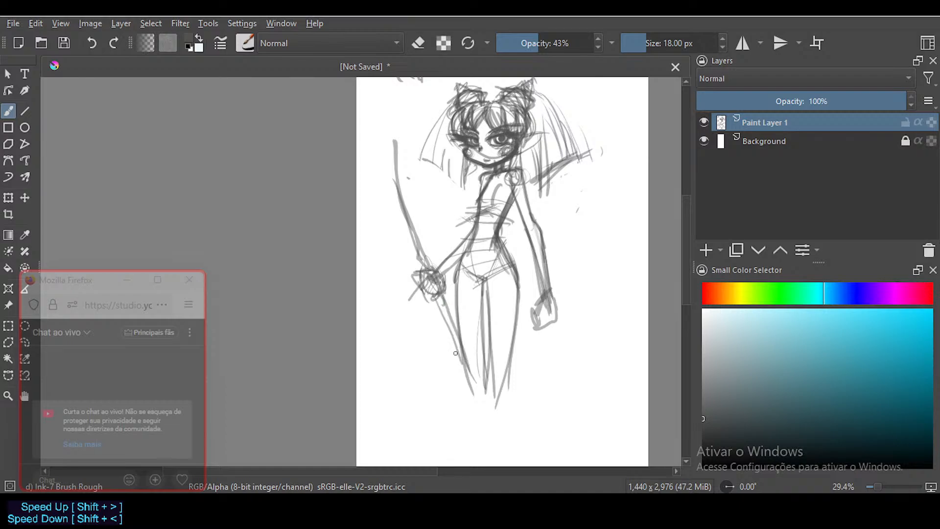
{"action": "mouse_move", "coordinate": [429, 266]}
{"action": "left_mouse_down"}
{"action": "mouse_move", "coordinate": [406, 192]}
{"action": "mouse_move", "coordinate": [380, 144]}
{"action": "mouse_move", "coordinate": [405, 202]}
{"action": "left_mouse_up"}
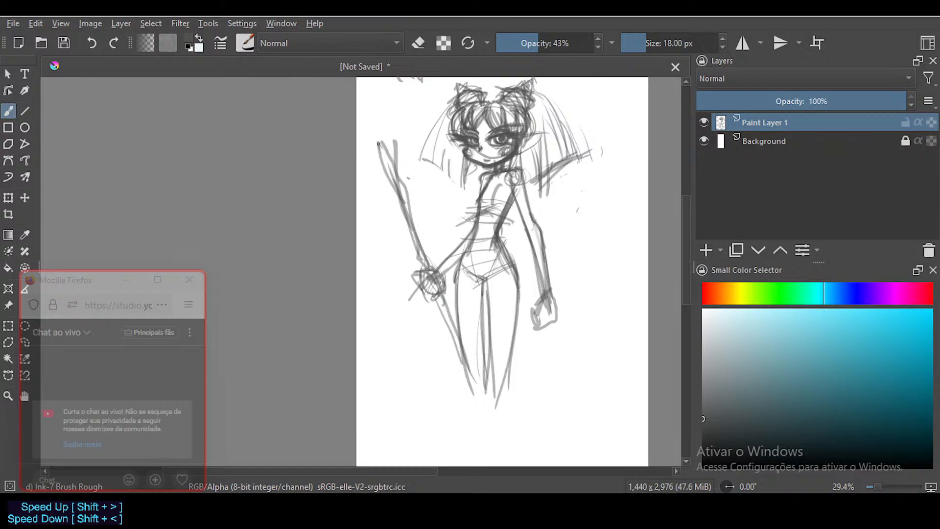
Decorate the staff's upper end with a round swirled head and leaf-like loops along the shaft.
{"action": "mouse_move", "coordinate": [378, 142]}
{"action": "left_mouse_down"}
{"action": "mouse_move", "coordinate": [404, 138]}
{"action": "mouse_move", "coordinate": [367, 126]}
{"action": "mouse_move", "coordinate": [387, 113]}
{"action": "mouse_move", "coordinate": [393, 154]}
{"action": "mouse_move", "coordinate": [407, 126]}
{"action": "mouse_move", "coordinate": [399, 135]}
{"action": "mouse_move", "coordinate": [403, 115]}
{"action": "mouse_move", "coordinate": [381, 170]}
{"action": "mouse_move", "coordinate": [407, 155]}
{"action": "mouse_move", "coordinate": [400, 144]}
{"action": "mouse_move", "coordinate": [395, 202]}
{"action": "mouse_move", "coordinate": [423, 195]}
{"action": "mouse_move", "coordinate": [394, 226]}
{"action": "mouse_move", "coordinate": [429, 234]}
{"action": "mouse_move", "coordinate": [411, 253]}
{"action": "left_mouse_up"}
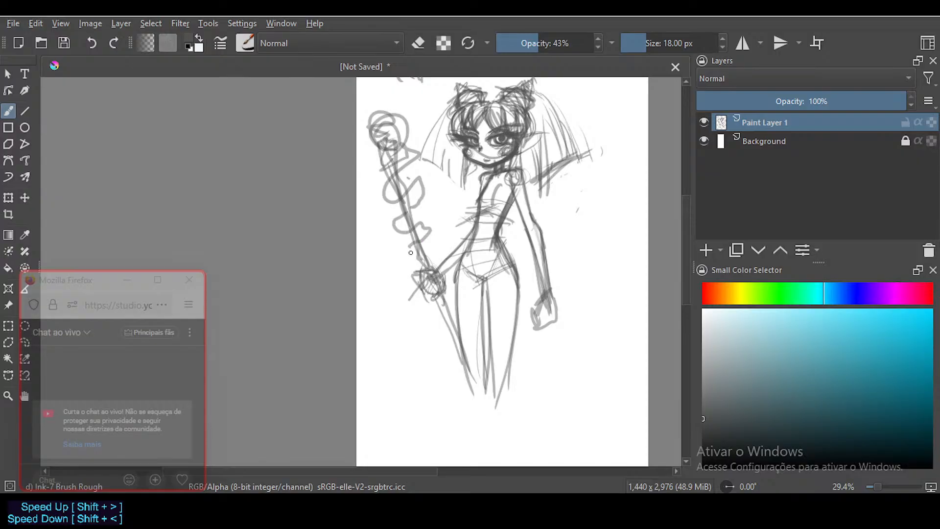
{"action": "left_click", "coordinate": [439, 224], "text": "ctrl"}
{"action": "scroll", "coordinate": [439, 224], "scroll_direction": "down", "scroll_amount": 2}
{"action": "key", "text": "ctrl+z"}
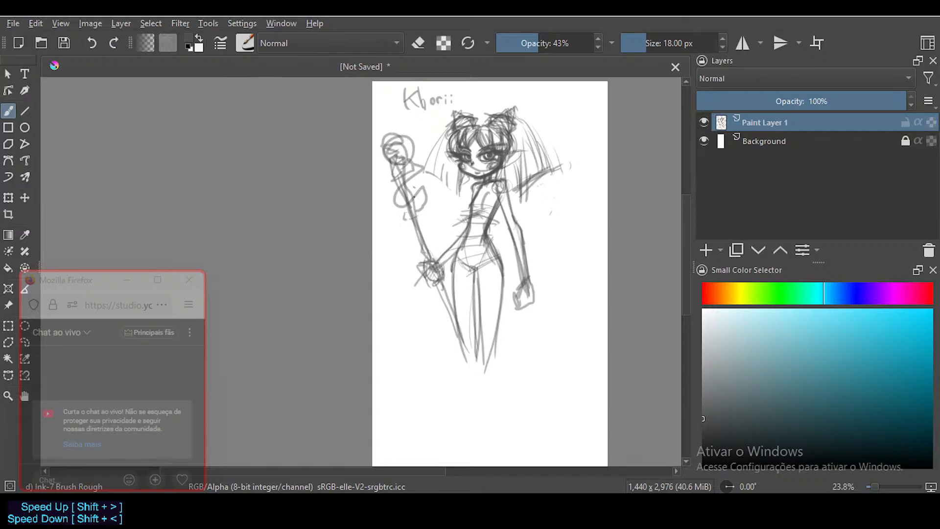
{"action": "mouse_move", "coordinate": [414, 196]}
{"action": "left_mouse_down"}
{"action": "mouse_move", "coordinate": [410, 164]}
{"action": "mouse_move", "coordinate": [388, 168]}
{"action": "mouse_move", "coordinate": [410, 173]}
{"action": "left_mouse_up"}
{"action": "scroll", "coordinate": [502, 296], "scroll_direction": "down", "scroll_amount": 2}
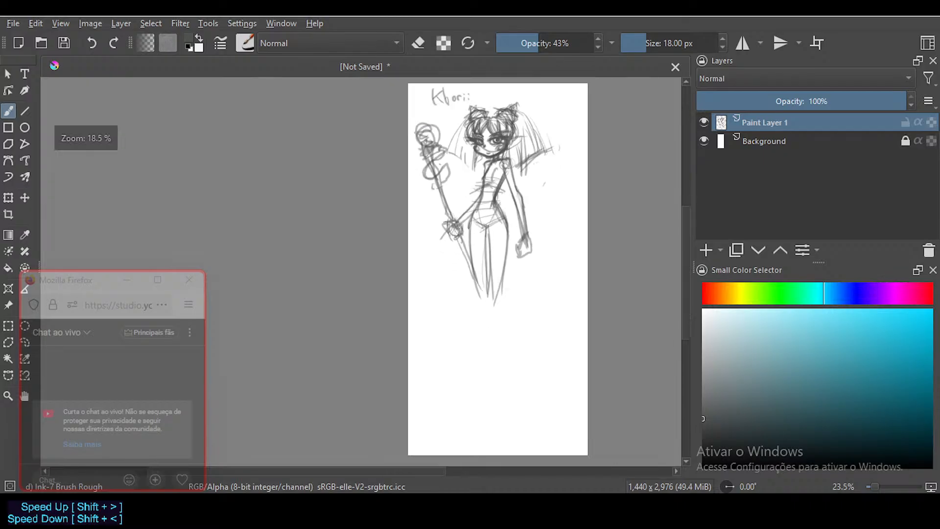
Mark the knees with ovals and sketch the near lower leg tapering to the ankle.
{"action": "left_click_drag", "start_coordinate": [477, 258], "coordinate": [493, 287]}
{"action": "left_click_drag", "start_coordinate": [476, 199], "coordinate": [504, 195]}
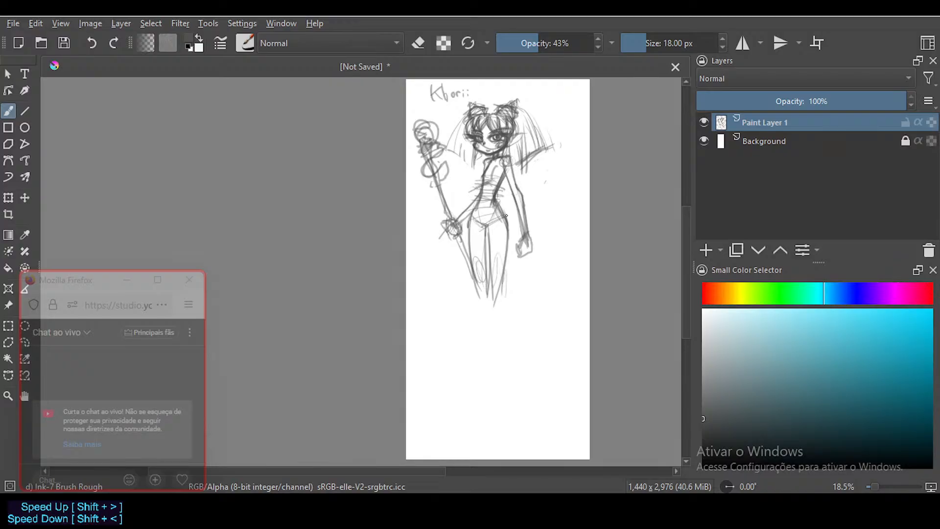
{"action": "left_click_drag", "start_coordinate": [505, 272], "coordinate": [486, 372]}
{"action": "key", "text": "ctrl+z"}
{"action": "left_click_drag", "start_coordinate": [506, 267], "coordinate": [497, 373]}
{"action": "key", "text": "ctrl+z"}
{"action": "left_click_drag", "start_coordinate": [490, 268], "coordinate": [500, 382]}
{"action": "left_click_drag", "start_coordinate": [489, 242], "coordinate": [494, 357]}
{"action": "left_click_drag", "start_coordinate": [503, 286], "coordinate": [495, 386]}
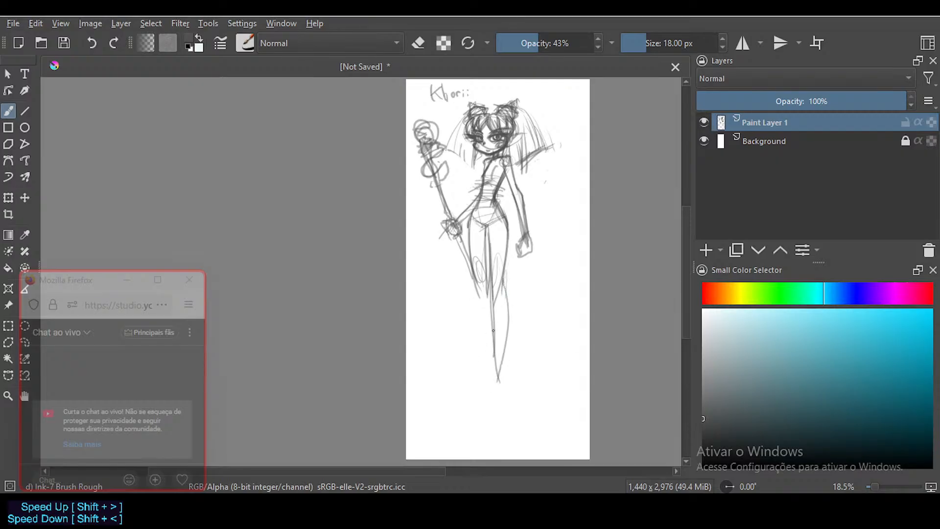
{"action": "key", "text": "ctrl+z"}
{"action": "left_click_drag", "start_coordinate": [504, 281], "coordinate": [496, 390]}
{"action": "mouse_move", "coordinate": [490, 310]}
{"action": "left_mouse_down"}
{"action": "mouse_move", "coordinate": [497, 389]}
{"action": "mouse_move", "coordinate": [505, 377]}
{"action": "left_mouse_up"}
Sketch the near foot as a flared wedge below the ankle with a short ground line.
{"action": "mouse_move", "coordinate": [490, 384]}
{"action": "left_mouse_down"}
{"action": "mouse_move", "coordinate": [509, 379]}
{"action": "mouse_move", "coordinate": [527, 404]}
{"action": "left_mouse_up"}
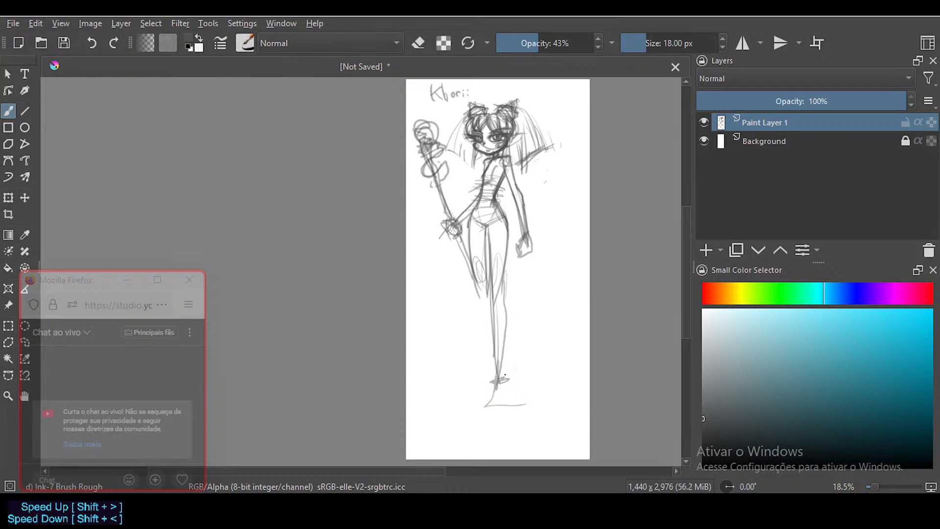
{"action": "mouse_move", "coordinate": [499, 353]}
{"action": "left_mouse_down"}
{"action": "mouse_move", "coordinate": [508, 398]}
{"action": "mouse_move", "coordinate": [493, 389]}
{"action": "left_mouse_up"}
{"action": "mouse_move", "coordinate": [496, 373]}
{"action": "left_mouse_down"}
{"action": "mouse_move", "coordinate": [495, 395]}
{"action": "mouse_move", "coordinate": [512, 398]}
{"action": "left_mouse_up"}
{"action": "left_click_drag", "start_coordinate": [484, 393], "coordinate": [504, 393]}
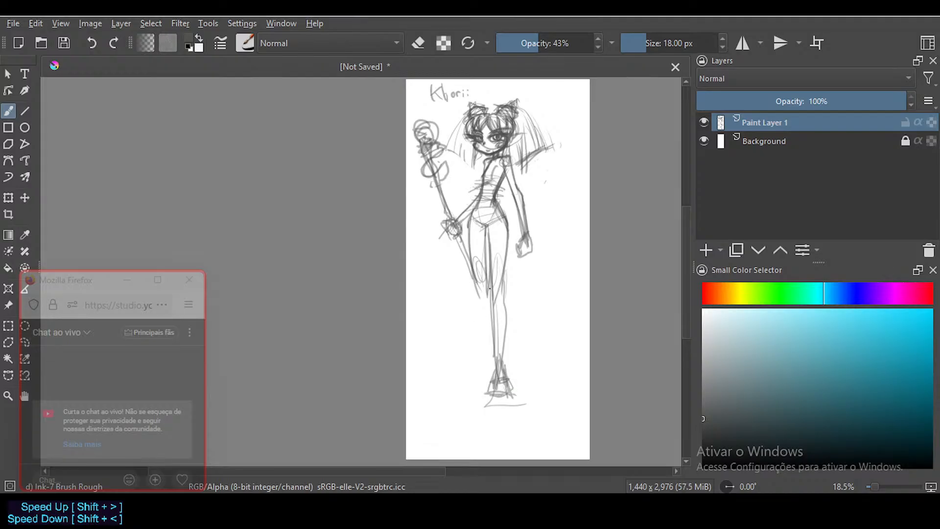
Sketch the far lower leg tapering to the ankle and add its foot pointing outward.
{"action": "left_click_drag", "start_coordinate": [489, 282], "coordinate": [496, 358]}
{"action": "left_click_drag", "start_coordinate": [474, 283], "coordinate": [496, 367]}
{"action": "left_click_drag", "start_coordinate": [476, 289], "coordinate": [485, 369]}
{"action": "mouse_move", "coordinate": [484, 285]}
{"action": "left_mouse_down"}
{"action": "mouse_move", "coordinate": [489, 370]}
{"action": "mouse_move", "coordinate": [480, 367]}
{"action": "mouse_move", "coordinate": [463, 392]}
{"action": "mouse_move", "coordinate": [494, 371]}
{"action": "mouse_move", "coordinate": [488, 390]}
{"action": "mouse_move", "coordinate": [478, 371]}
{"action": "mouse_move", "coordinate": [473, 385]}
{"action": "mouse_move", "coordinate": [488, 388]}
{"action": "mouse_move", "coordinate": [468, 392]}
{"action": "left_mouse_up"}
{"action": "mouse_move", "coordinate": [469, 391]}
{"action": "left_mouse_down"}
{"action": "mouse_move", "coordinate": [491, 386]}
{"action": "mouse_move", "coordinate": [490, 359]}
{"action": "mouse_move", "coordinate": [479, 385]}
{"action": "left_mouse_up"}
{"action": "mouse_move", "coordinate": [536, 265]}
{"action": "left_mouse_down"}
{"action": "mouse_move", "coordinate": [539, 358]}
{"action": "mouse_move", "coordinate": [547, 304]}
{"action": "left_mouse_up"}
{"action": "left_click_drag", "start_coordinate": [548, 342], "coordinate": [562, 265]}
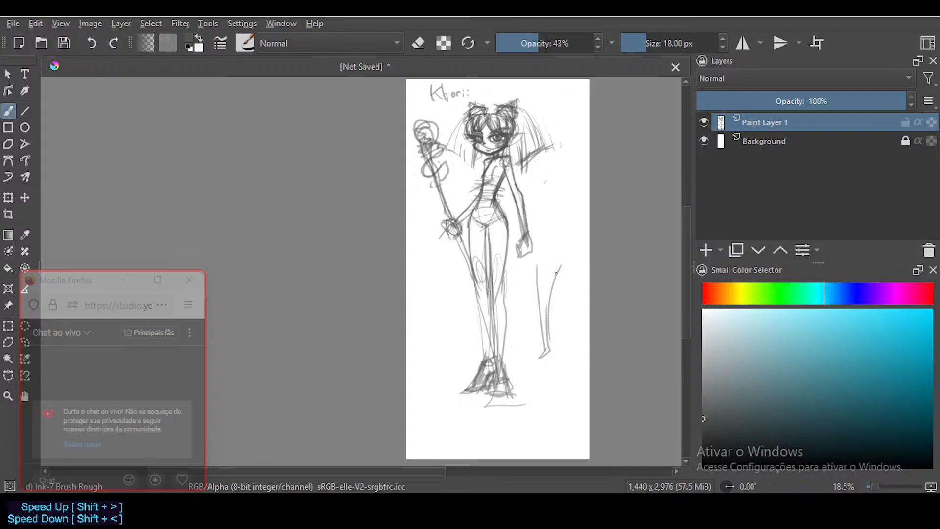
{"action": "key", "text": "ctrl+z"}
{"action": "key", "text": "ctrl+z"}
{"action": "key", "text": "ctrl+z"}
{"action": "key", "text": "ctrl+z"}
Refine the knee oval on the near leg and go over the hip contour lines.
{"action": "mouse_move", "coordinate": [519, 371]}
{"action": "left_mouse_down"}
{"action": "mouse_move", "coordinate": [528, 332]}
{"action": "mouse_move", "coordinate": [497, 362]}
{"action": "mouse_move", "coordinate": [519, 360]}
{"action": "mouse_move", "coordinate": [522, 348]}
{"action": "left_mouse_up"}
{"action": "left_click_drag", "start_coordinate": [513, 315], "coordinate": [522, 345]}
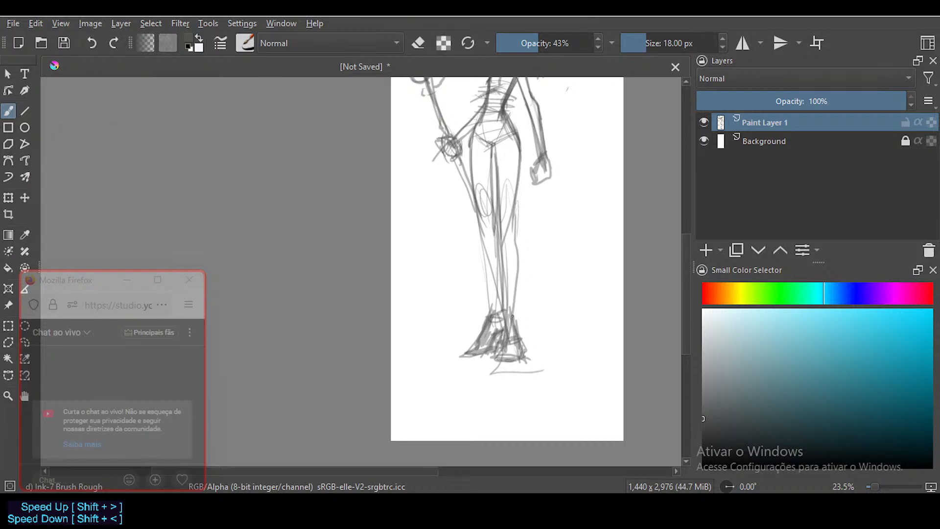
{"action": "left_click_drag", "start_coordinate": [532, 296], "coordinate": [520, 331]}
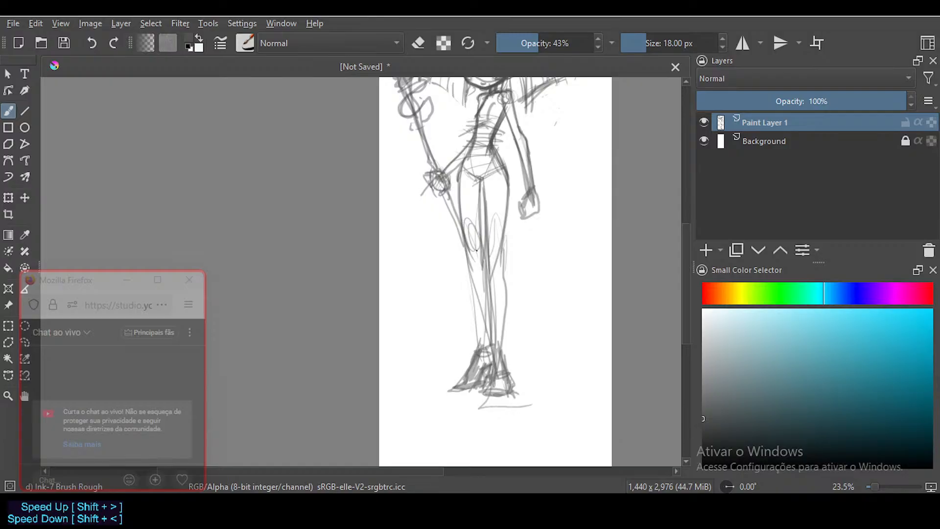
{"action": "mouse_move", "coordinate": [489, 254]}
{"action": "left_mouse_down"}
{"action": "mouse_move", "coordinate": [499, 261]}
{"action": "mouse_move", "coordinate": [510, 252]}
{"action": "left_mouse_up"}
{"action": "left_click_drag", "start_coordinate": [513, 294], "coordinate": [511, 319]}
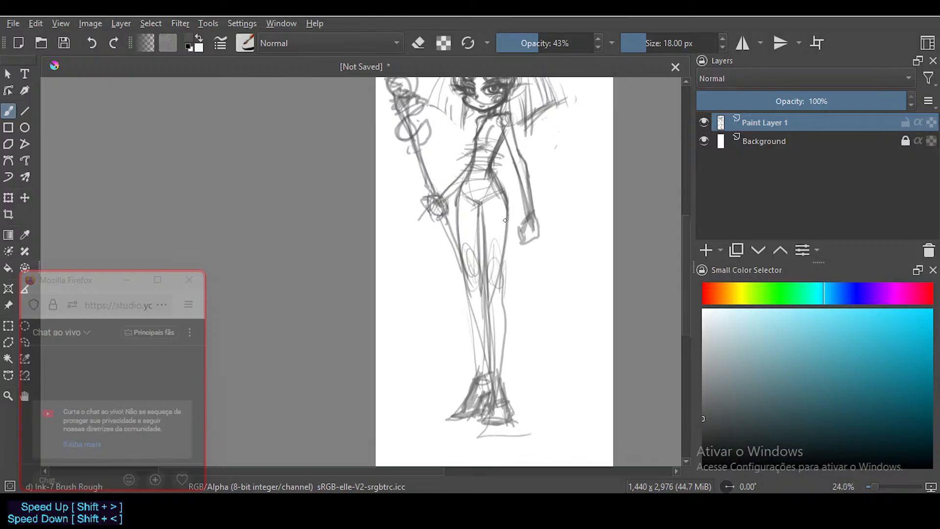
{"action": "left_click_drag", "start_coordinate": [511, 266], "coordinate": [516, 320]}
{"action": "left_click_drag", "start_coordinate": [500, 241], "coordinate": [482, 258]}
{"action": "left_click_drag", "start_coordinate": [506, 243], "coordinate": [487, 256]}
Draw stacked short slanted lines in the empty space beside the figure and hatch the lowest ones into a block.
{"action": "left_click_drag", "start_coordinate": [563, 222], "coordinate": [598, 211]}
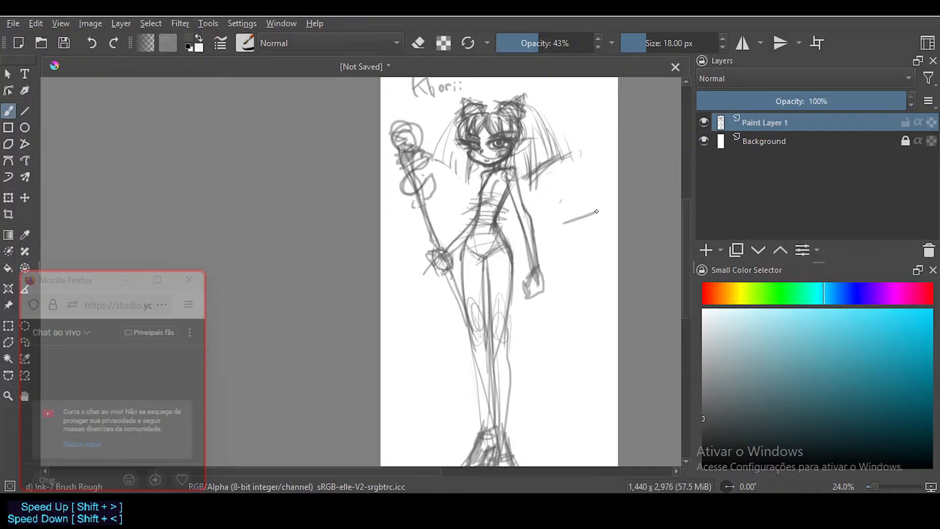
{"action": "left_click_drag", "start_coordinate": [568, 251], "coordinate": [597, 241]}
{"action": "left_click_drag", "start_coordinate": [569, 290], "coordinate": [600, 276]}
{"action": "left_click_drag", "start_coordinate": [568, 336], "coordinate": [599, 320]}
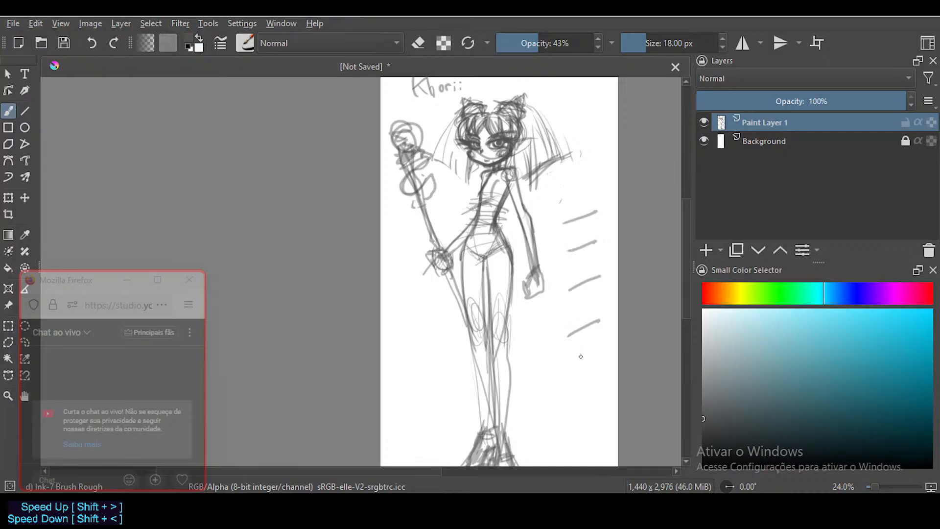
{"action": "left_click_drag", "start_coordinate": [569, 372], "coordinate": [609, 354]}
{"action": "mouse_move", "coordinate": [571, 371]}
{"action": "left_mouse_down"}
{"action": "mouse_move", "coordinate": [612, 348]}
{"action": "mouse_move", "coordinate": [570, 367]}
{"action": "mouse_move", "coordinate": [577, 370]}
{"action": "mouse_move", "coordinate": [605, 345]}
{"action": "mouse_move", "coordinate": [583, 370]}
{"action": "mouse_move", "coordinate": [563, 336]}
{"action": "mouse_move", "coordinate": [613, 335]}
{"action": "mouse_move", "coordinate": [568, 343]}
{"action": "mouse_move", "coordinate": [595, 326]}
{"action": "mouse_move", "coordinate": [610, 337]}
{"action": "mouse_move", "coordinate": [559, 352]}
{"action": "mouse_move", "coordinate": [592, 325]}
{"action": "mouse_move", "coordinate": [603, 365]}
{"action": "mouse_move", "coordinate": [578, 372]}
{"action": "mouse_move", "coordinate": [568, 333]}
{"action": "mouse_move", "coordinate": [615, 319]}
{"action": "mouse_move", "coordinate": [563, 345]}
{"action": "mouse_move", "coordinate": [612, 325]}
{"action": "left_mouse_up"}
{"action": "mouse_move", "coordinate": [597, 347]}
{"action": "left_mouse_down"}
{"action": "mouse_move", "coordinate": [609, 350]}
{"action": "mouse_move", "coordinate": [570, 357]}
{"action": "left_mouse_up"}
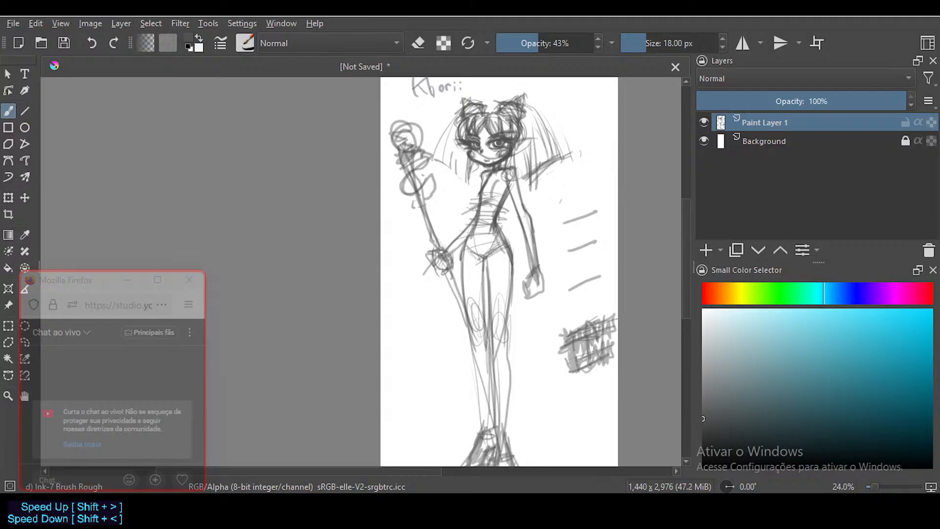
Sketch a curved line rising from the hatched block to the slanted line above it and darken that line.
{"action": "left_click_drag", "start_coordinate": [584, 319], "coordinate": [581, 285]}
{"action": "key", "text": "ctrl+z"}
{"action": "left_click_drag", "start_coordinate": [596, 321], "coordinate": [587, 275]}
{"action": "left_click", "coordinate": [597, 292], "text": "ctrl"}
{"action": "key", "text": "ctrl"}
{"action": "key", "text": "ctrl"}
{"action": "mouse_move", "coordinate": [591, 324]}
{"action": "left_mouse_down"}
{"action": "mouse_move", "coordinate": [579, 284]}
{"action": "mouse_move", "coordinate": [606, 273]}
{"action": "mouse_move", "coordinate": [572, 288]}
{"action": "left_mouse_up"}
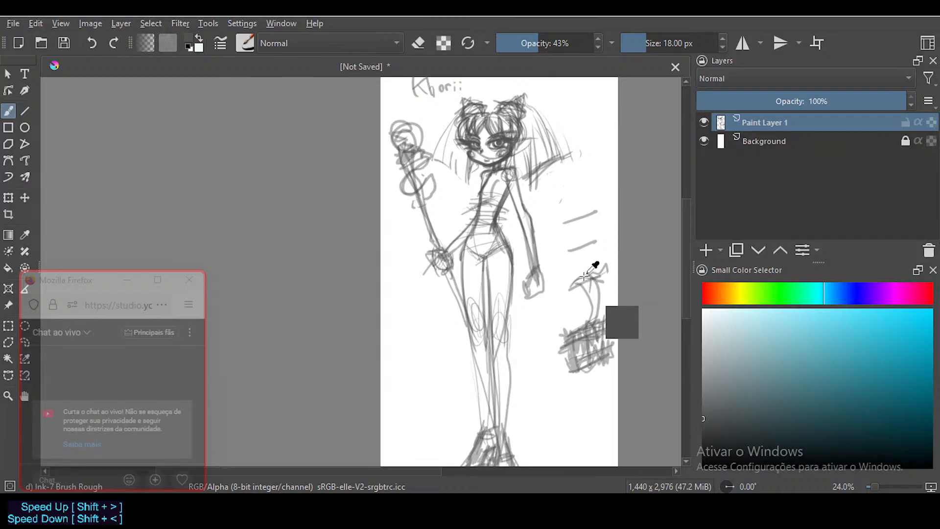
{"action": "key", "text": "ctrl+z"}
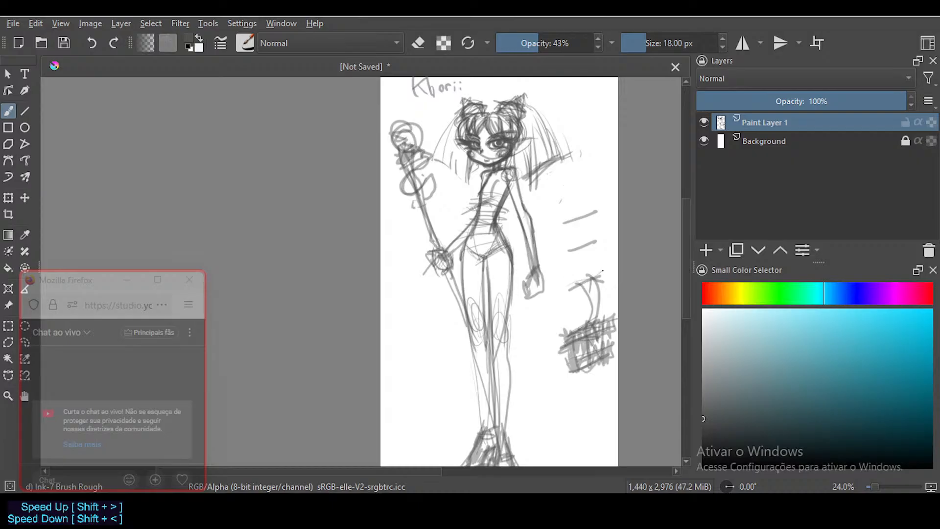
{"action": "mouse_move", "coordinate": [562, 293]}
{"action": "left_mouse_down"}
{"action": "mouse_move", "coordinate": [605, 278]}
{"action": "mouse_move", "coordinate": [580, 284]}
{"action": "left_mouse_up"}
{"action": "key", "text": "ctrl+z"}
Reinforce the figure's waist and hip contour lines and go over the line between the legs.
{"action": "left_click_drag", "start_coordinate": [467, 240], "coordinate": [463, 303]}
{"action": "left_click_drag", "start_coordinate": [488, 262], "coordinate": [485, 301]}
{"action": "mouse_move", "coordinate": [468, 239]}
{"action": "left_mouse_down"}
{"action": "mouse_move", "coordinate": [483, 254]}
{"action": "mouse_move", "coordinate": [495, 217]}
{"action": "left_mouse_up"}
{"action": "left_click_drag", "start_coordinate": [473, 234], "coordinate": [499, 236]}
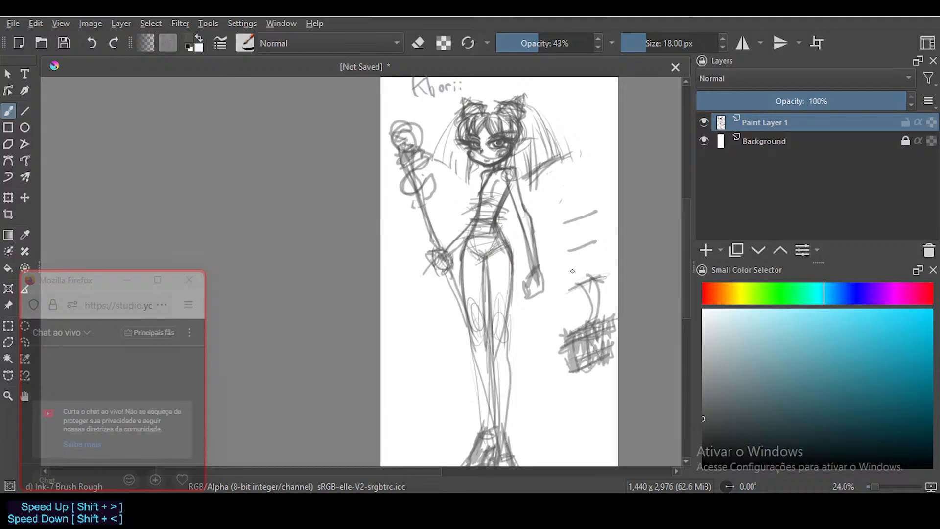
{"action": "left_click_drag", "start_coordinate": [581, 284], "coordinate": [590, 298]}
{"action": "left_click_drag", "start_coordinate": [503, 310], "coordinate": [509, 292]}
{"action": "mouse_move", "coordinate": [489, 246]}
{"action": "left_mouse_down"}
{"action": "mouse_move", "coordinate": [492, 331]}
{"action": "mouse_move", "coordinate": [482, 342]}
{"action": "mouse_move", "coordinate": [492, 408]}
{"action": "left_mouse_up"}
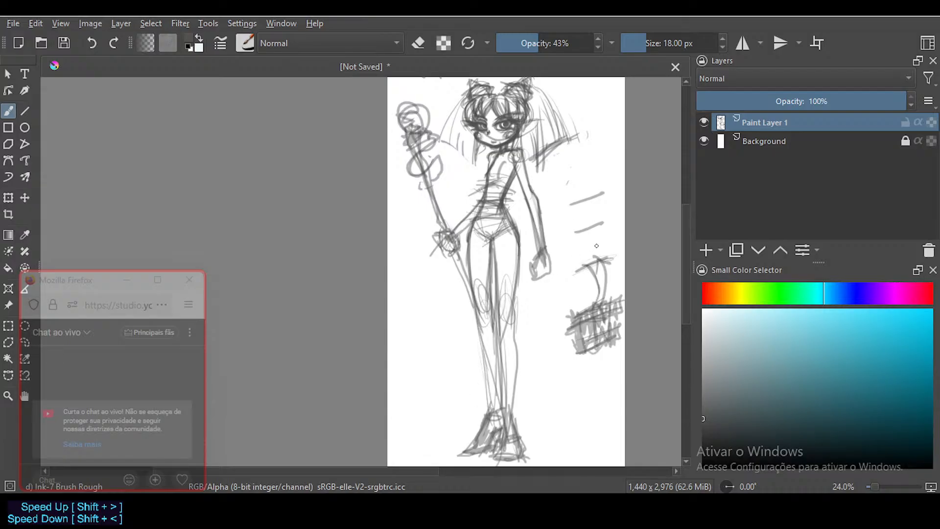
Join the two middle slanted lines of the side study with a curve and scribble over the topmost line.
{"action": "mouse_move", "coordinate": [598, 257]}
{"action": "left_mouse_down"}
{"action": "mouse_move", "coordinate": [592, 229]}
{"action": "mouse_move", "coordinate": [604, 226]}
{"action": "mouse_move", "coordinate": [596, 227]}
{"action": "left_mouse_up"}
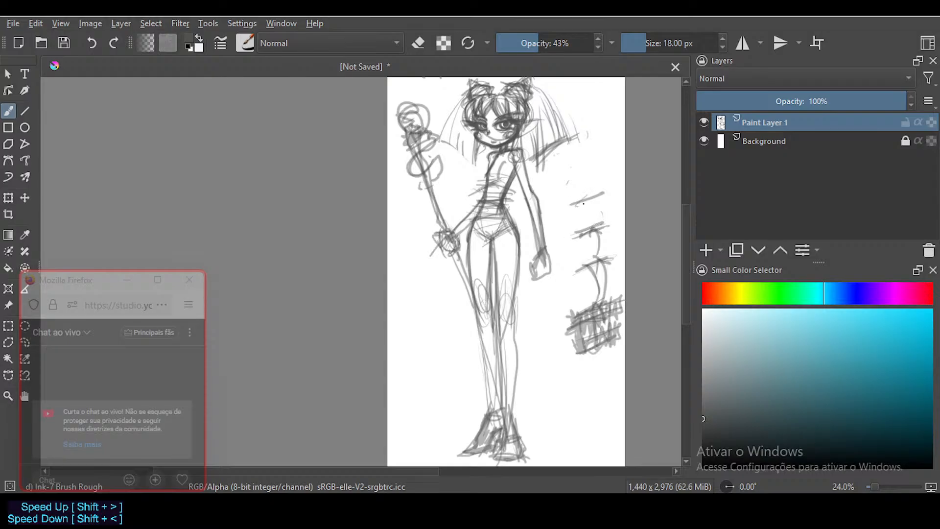
{"action": "mouse_move", "coordinate": [573, 208]}
{"action": "left_mouse_down"}
{"action": "mouse_move", "coordinate": [609, 193]}
{"action": "mouse_move", "coordinate": [601, 180]}
{"action": "mouse_move", "coordinate": [603, 210]}
{"action": "mouse_move", "coordinate": [619, 188]}
{"action": "mouse_move", "coordinate": [604, 198]}
{"action": "mouse_move", "coordinate": [607, 177]}
{"action": "mouse_move", "coordinate": [607, 188]}
{"action": "mouse_move", "coordinate": [596, 177]}
{"action": "mouse_move", "coordinate": [609, 182]}
{"action": "left_mouse_up"}
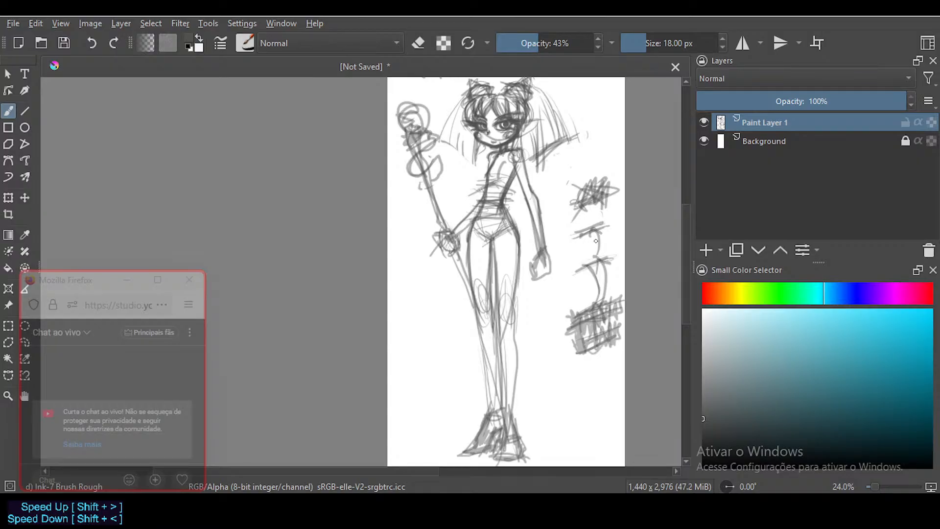
Scribble a small rounded shape below the hatched block and redraw the block's side and upper edges.
{"action": "mouse_move", "coordinate": [575, 340]}
{"action": "left_mouse_down"}
{"action": "mouse_move", "coordinate": [564, 314]}
{"action": "mouse_move", "coordinate": [609, 398]}
{"action": "mouse_move", "coordinate": [596, 382]}
{"action": "mouse_move", "coordinate": [586, 384]}
{"action": "mouse_move", "coordinate": [594, 394]}
{"action": "left_mouse_up"}
{"action": "mouse_move", "coordinate": [571, 353]}
{"action": "left_mouse_down"}
{"action": "mouse_move", "coordinate": [569, 329]}
{"action": "mouse_move", "coordinate": [579, 359]}
{"action": "left_mouse_up"}
{"action": "left_click_drag", "start_coordinate": [565, 313], "coordinate": [624, 296]}
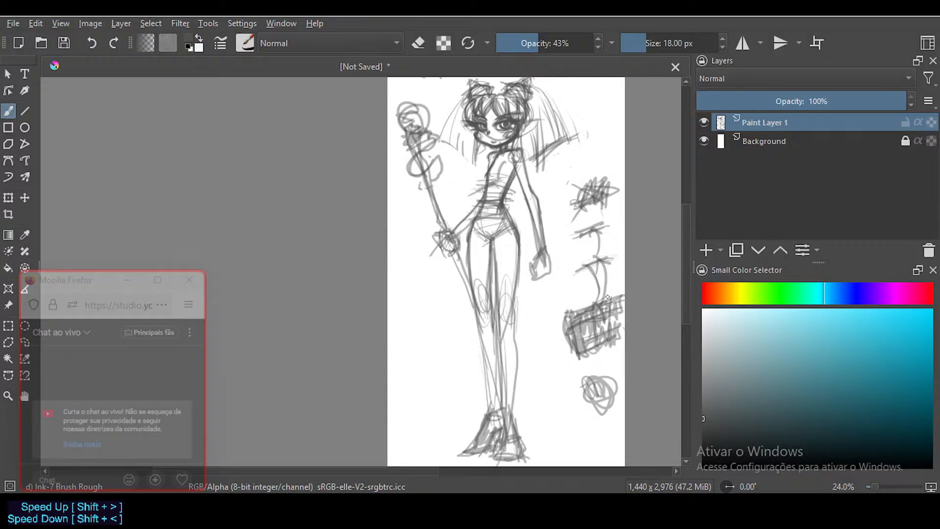
Build the side study's upper masses with a dome on top, an oval below it and a connecting side curve.
{"action": "left_click_drag", "start_coordinate": [573, 278], "coordinate": [578, 276]}
{"action": "mouse_move", "coordinate": [568, 238]}
{"action": "left_mouse_down"}
{"action": "mouse_move", "coordinate": [569, 225]}
{"action": "mouse_move", "coordinate": [571, 245]}
{"action": "mouse_move", "coordinate": [570, 225]}
{"action": "mouse_move", "coordinate": [581, 245]}
{"action": "mouse_move", "coordinate": [570, 226]}
{"action": "mouse_move", "coordinate": [587, 238]}
{"action": "mouse_move", "coordinate": [568, 231]}
{"action": "mouse_move", "coordinate": [578, 244]}
{"action": "left_mouse_up"}
{"action": "mouse_move", "coordinate": [569, 198]}
{"action": "left_mouse_down"}
{"action": "mouse_move", "coordinate": [592, 176]}
{"action": "mouse_move", "coordinate": [600, 184]}
{"action": "left_mouse_up"}
{"action": "mouse_move", "coordinate": [559, 212]}
{"action": "left_mouse_down"}
{"action": "mouse_move", "coordinate": [623, 196]}
{"action": "mouse_move", "coordinate": [599, 177]}
{"action": "mouse_move", "coordinate": [617, 264]}
{"action": "left_mouse_up"}
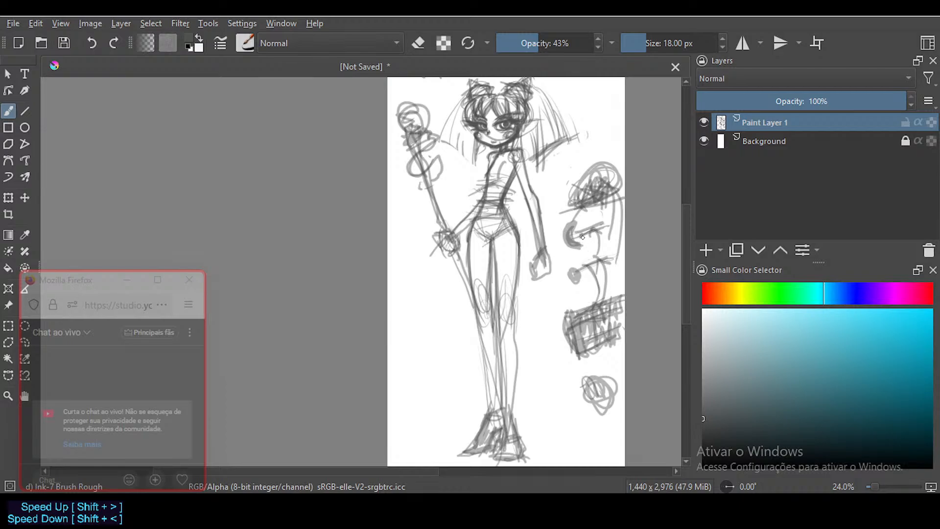
{"action": "mouse_move", "coordinate": [593, 236]}
{"action": "left_mouse_down"}
{"action": "mouse_move", "coordinate": [598, 218]}
{"action": "mouse_move", "coordinate": [587, 242]}
{"action": "mouse_move", "coordinate": [570, 233]}
{"action": "left_mouse_up"}
{"action": "mouse_move", "coordinate": [569, 283]}
{"action": "left_mouse_down"}
{"action": "mouse_move", "coordinate": [615, 262]}
{"action": "mouse_move", "coordinate": [562, 272]}
{"action": "left_mouse_up"}
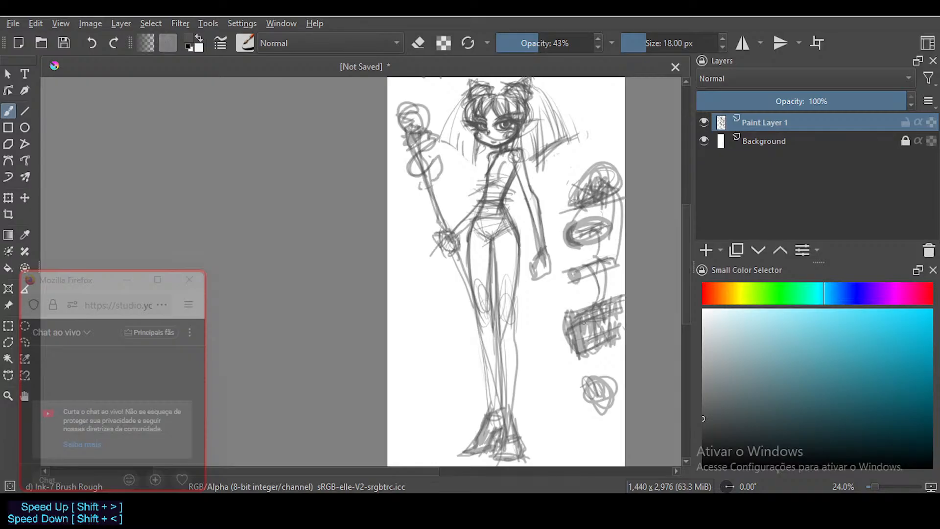
Shade the oval in the side study and draw curved contours down its outer side.
{"action": "mouse_move", "coordinate": [594, 304]}
{"action": "left_mouse_down"}
{"action": "mouse_move", "coordinate": [570, 339]}
{"action": "mouse_move", "coordinate": [596, 303]}
{"action": "left_mouse_up"}
{"action": "mouse_move", "coordinate": [591, 253]}
{"action": "left_mouse_down"}
{"action": "mouse_move", "coordinate": [577, 237]}
{"action": "mouse_move", "coordinate": [588, 269]}
{"action": "mouse_move", "coordinate": [586, 240]}
{"action": "mouse_move", "coordinate": [573, 226]}
{"action": "mouse_move", "coordinate": [589, 222]}
{"action": "mouse_move", "coordinate": [575, 235]}
{"action": "mouse_move", "coordinate": [616, 222]}
{"action": "mouse_move", "coordinate": [585, 247]}
{"action": "mouse_move", "coordinate": [618, 219]}
{"action": "mouse_move", "coordinate": [616, 229]}
{"action": "mouse_move", "coordinate": [557, 249]}
{"action": "mouse_move", "coordinate": [559, 304]}
{"action": "left_mouse_up"}
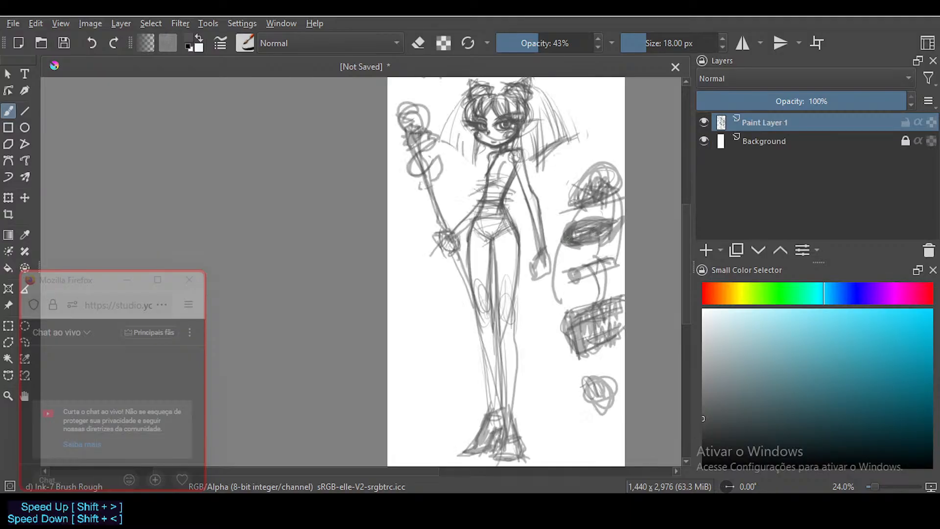
{"action": "mouse_move", "coordinate": [568, 240]}
{"action": "left_mouse_down"}
{"action": "mouse_move", "coordinate": [556, 273]}
{"action": "mouse_move", "coordinate": [565, 284]}
{"action": "mouse_move", "coordinate": [561, 270]}
{"action": "mouse_move", "coordinate": [570, 271]}
{"action": "left_mouse_up"}
{"action": "mouse_move", "coordinate": [578, 192]}
{"action": "left_mouse_down"}
{"action": "mouse_move", "coordinate": [557, 212]}
{"action": "mouse_move", "coordinate": [566, 271]}
{"action": "left_mouse_up"}
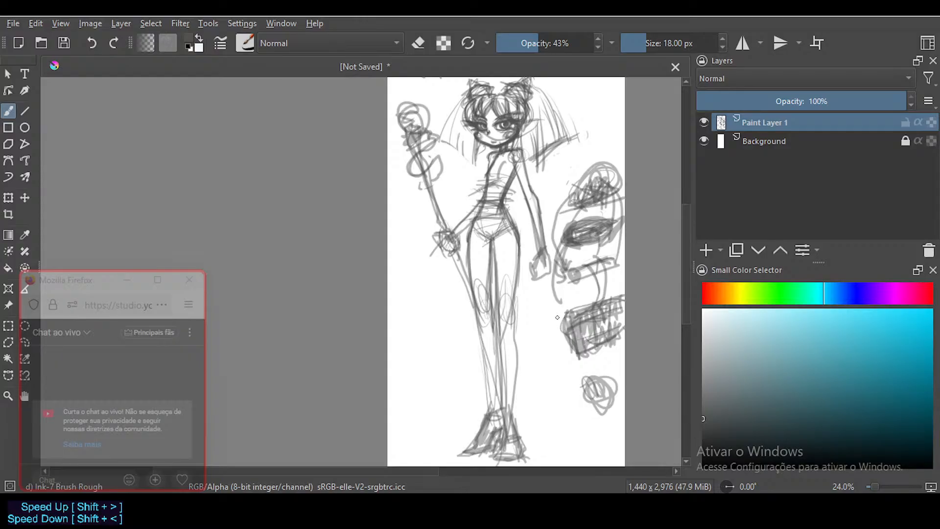
Enclose the side study's hatched block in a rounded outline and deepen the oval's shading.
{"action": "mouse_move", "coordinate": [558, 317]}
{"action": "left_mouse_down"}
{"action": "mouse_move", "coordinate": [581, 363]}
{"action": "mouse_move", "coordinate": [623, 344]}
{"action": "mouse_move", "coordinate": [595, 357]}
{"action": "mouse_move", "coordinate": [579, 352]}
{"action": "mouse_move", "coordinate": [586, 306]}
{"action": "mouse_move", "coordinate": [594, 330]}
{"action": "left_mouse_up"}
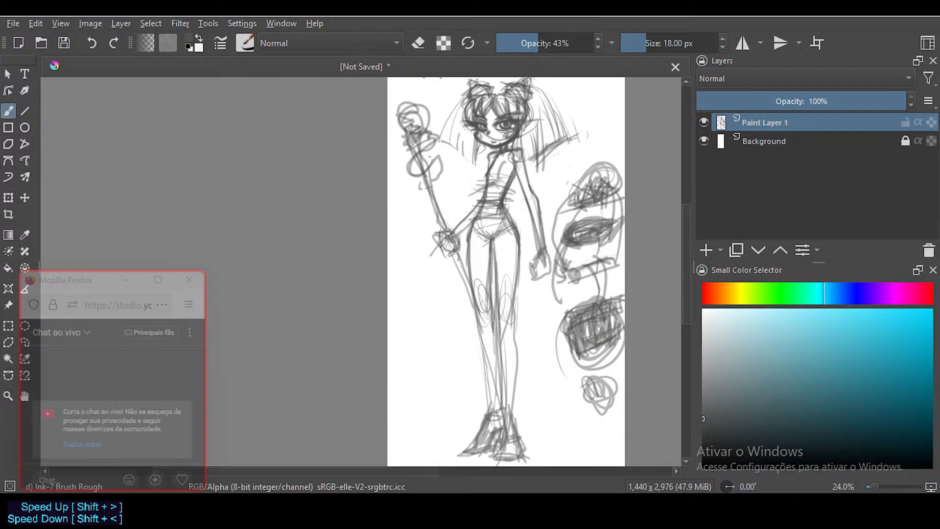
{"action": "mouse_move", "coordinate": [584, 247]}
{"action": "left_mouse_down"}
{"action": "mouse_move", "coordinate": [600, 227]}
{"action": "mouse_move", "coordinate": [595, 247]}
{"action": "left_mouse_up"}
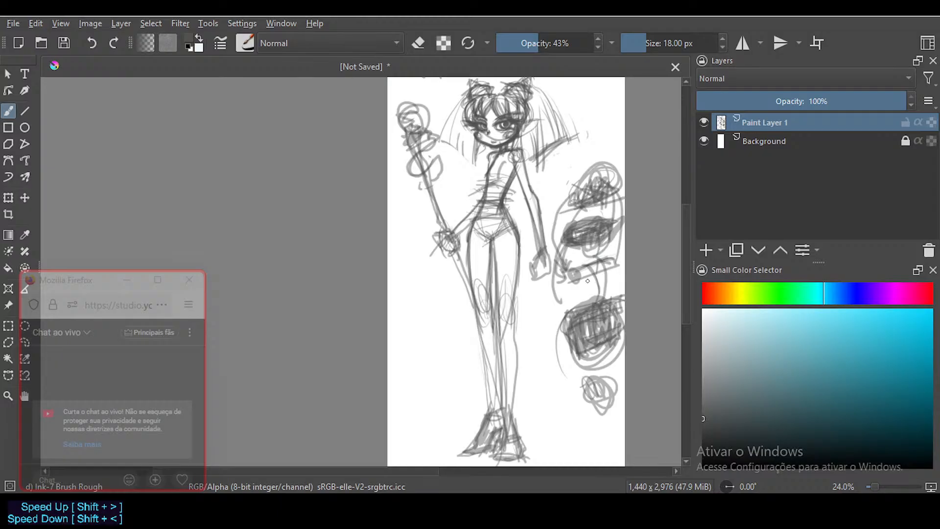
Remove the form study beside the figure by clearing it with rectangular selections, and return to the freehand brush.
{"action": "key", "text": "m"}
{"action": "key", "text": "m"}
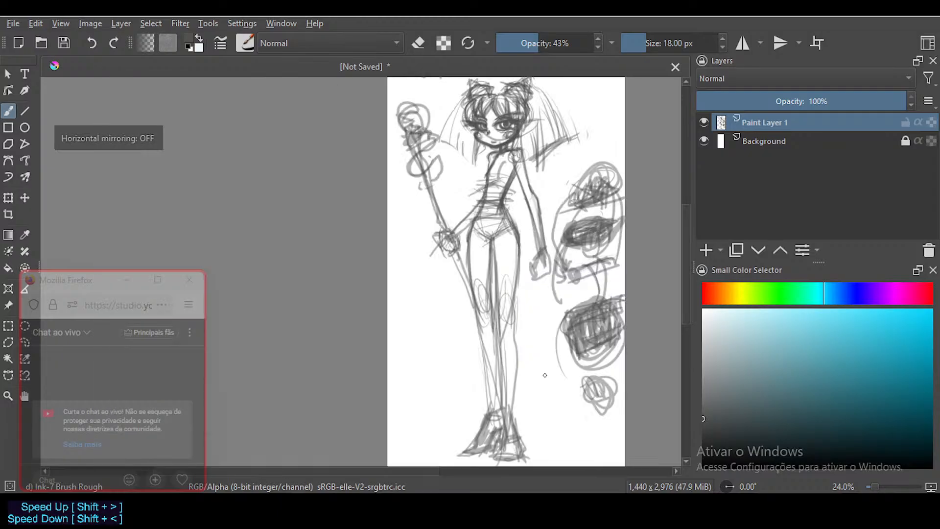
{"action": "left_click_drag", "start_coordinate": [80, 294], "coordinate": [129, 275]}
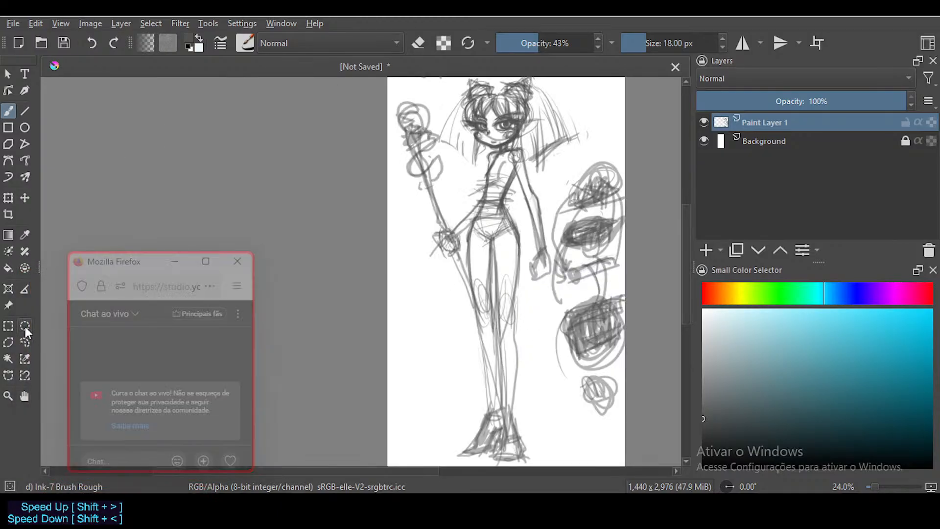
{"action": "left_click", "coordinate": [8, 326]}
{"action": "mouse_move", "coordinate": [548, 409]}
{"action": "left_mouse_down"}
{"action": "mouse_move", "coordinate": [609, 311]}
{"action": "mouse_move", "coordinate": [642, 148]}
{"action": "left_mouse_up"}
{"action": "mouse_move", "coordinate": [567, 162]}
{"action": "left_mouse_down"}
{"action": "mouse_move", "coordinate": [624, 416]}
{"action": "mouse_move", "coordinate": [605, 391]}
{"action": "mouse_move", "coordinate": [553, 189]}
{"action": "mouse_move", "coordinate": [565, 383]}
{"action": "mouse_move", "coordinate": [548, 399]}
{"action": "left_mouse_up"}
{"action": "key", "text": "Delete"}
{"action": "left_click", "coordinate": [594, 199]}
{"action": "key", "text": "Delete"}
{"action": "left_click", "coordinate": [602, 236]}
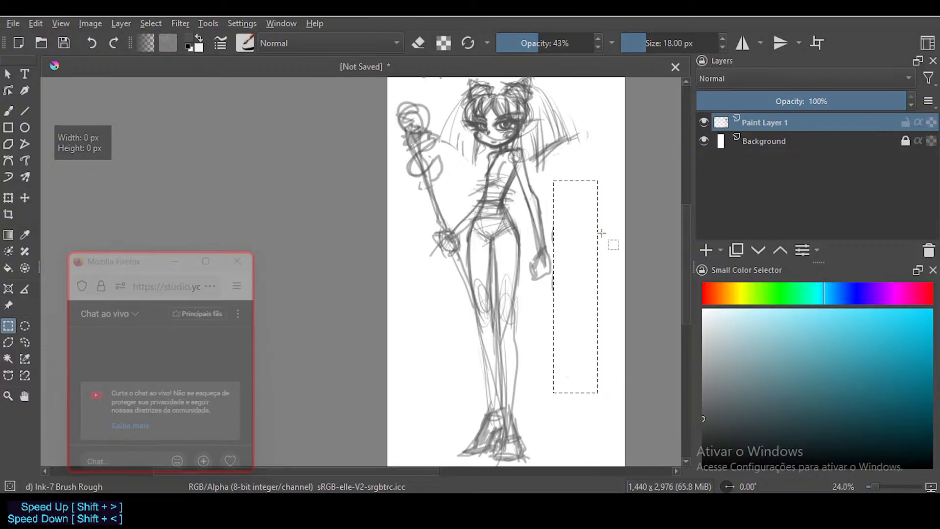
{"action": "left_click", "coordinate": [8, 111]}
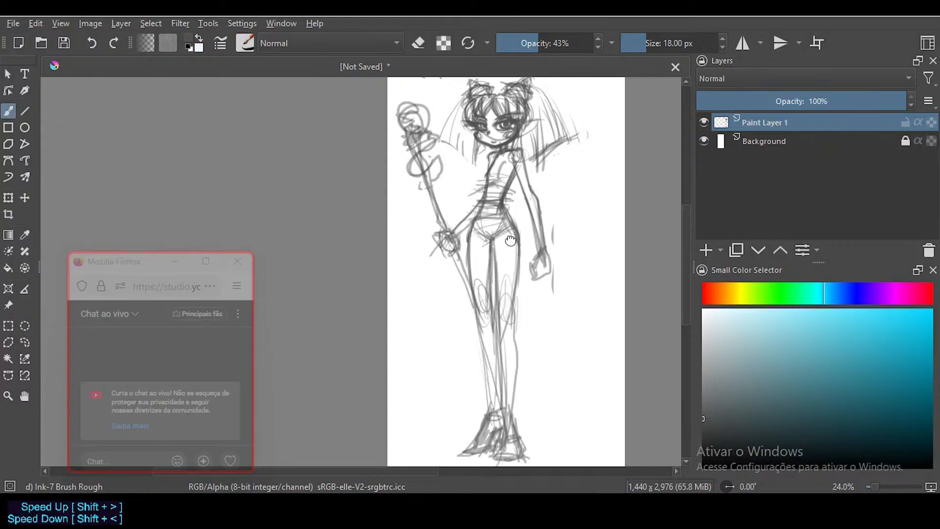
Examine the full figure's pose and proportions in mirrored and normal view.
{"action": "mouse_move", "coordinate": [489, 328]}
{"action": "left_mouse_down"}
{"action": "mouse_move", "coordinate": [482, 322]}
{"action": "mouse_move", "coordinate": [453, 379]}
{"action": "left_mouse_up"}
{"action": "left_click_drag", "start_coordinate": [485, 298], "coordinate": [494, 259]}
{"action": "left_click_drag", "start_coordinate": [509, 240], "coordinate": [531, 150]}
{"action": "left_click_drag", "start_coordinate": [510, 252], "coordinate": [489, 259]}
{"action": "key", "text": "m"}
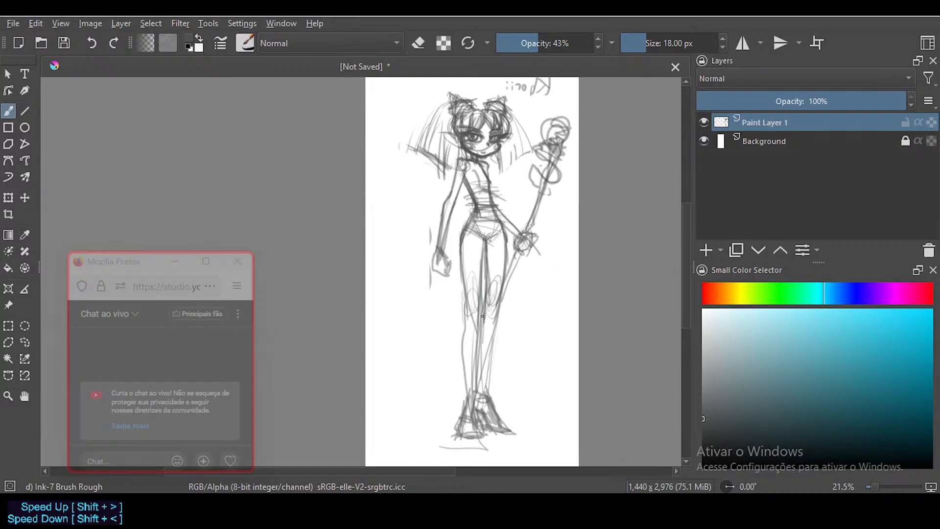
{"action": "key", "text": "m"}
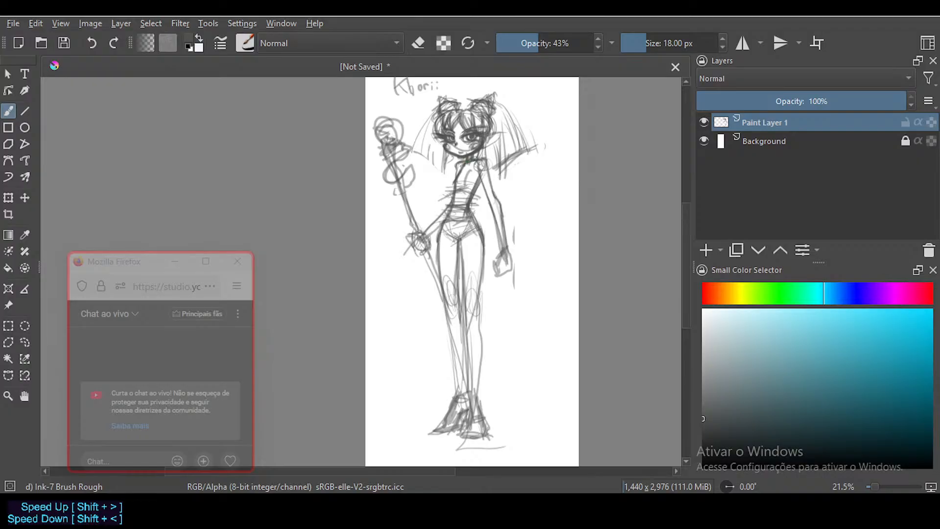
{"action": "left_click_drag", "start_coordinate": [478, 218], "coordinate": [480, 199]}
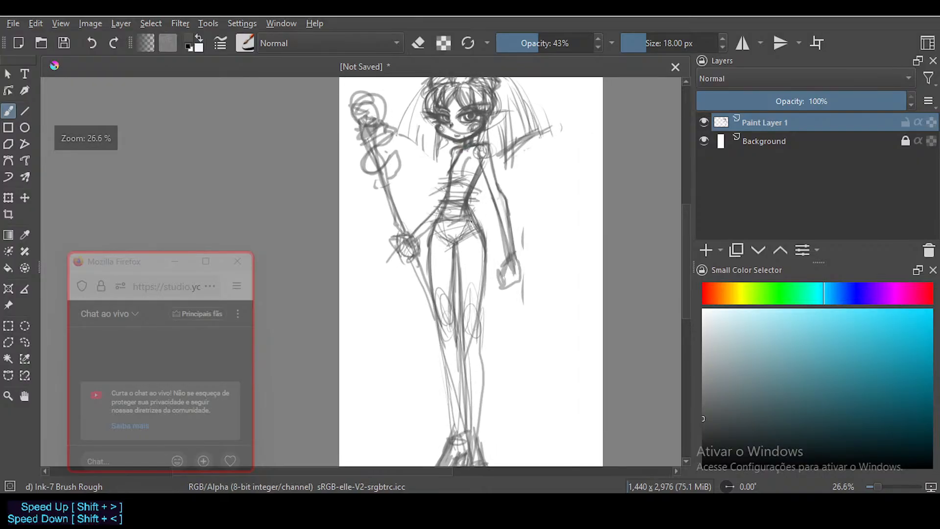
Reinforce the thigh lines and darken the knee ovals on both legs of the sketch.
{"action": "mouse_move", "coordinate": [483, 240]}
{"action": "left_mouse_down"}
{"action": "mouse_move", "coordinate": [454, 268]}
{"action": "mouse_move", "coordinate": [456, 308]}
{"action": "mouse_move", "coordinate": [477, 313]}
{"action": "mouse_move", "coordinate": [469, 293]}
{"action": "mouse_move", "coordinate": [483, 259]}
{"action": "mouse_move", "coordinate": [479, 308]}
{"action": "left_mouse_up"}
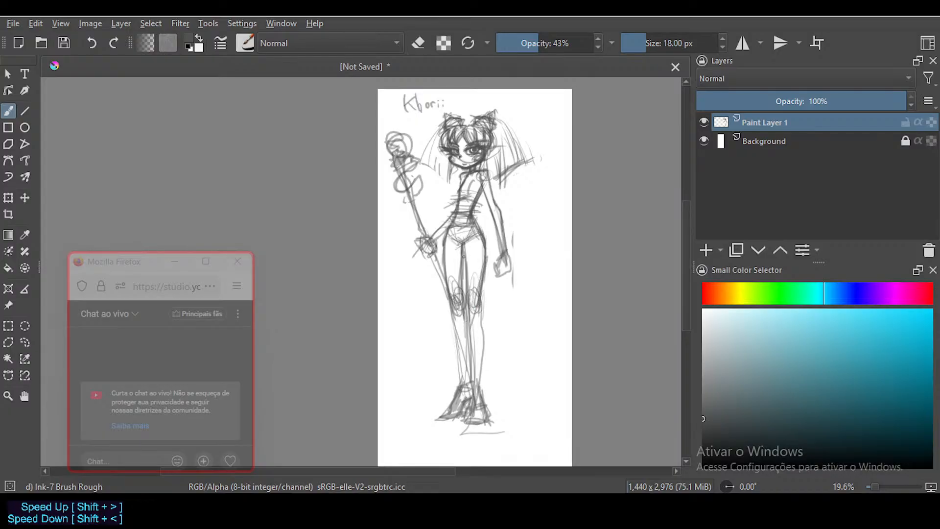
{"action": "left_click_drag", "start_coordinate": [463, 256], "coordinate": [464, 286]}
{"action": "mouse_move", "coordinate": [463, 245]}
{"action": "left_mouse_down"}
{"action": "mouse_move", "coordinate": [468, 305]}
{"action": "mouse_move", "coordinate": [477, 266]}
{"action": "left_mouse_up"}
{"action": "left_click_drag", "start_coordinate": [464, 223], "coordinate": [463, 287]}
{"action": "left_click_drag", "start_coordinate": [446, 220], "coordinate": [455, 295]}
{"action": "left_click_drag", "start_coordinate": [451, 256], "coordinate": [473, 360]}
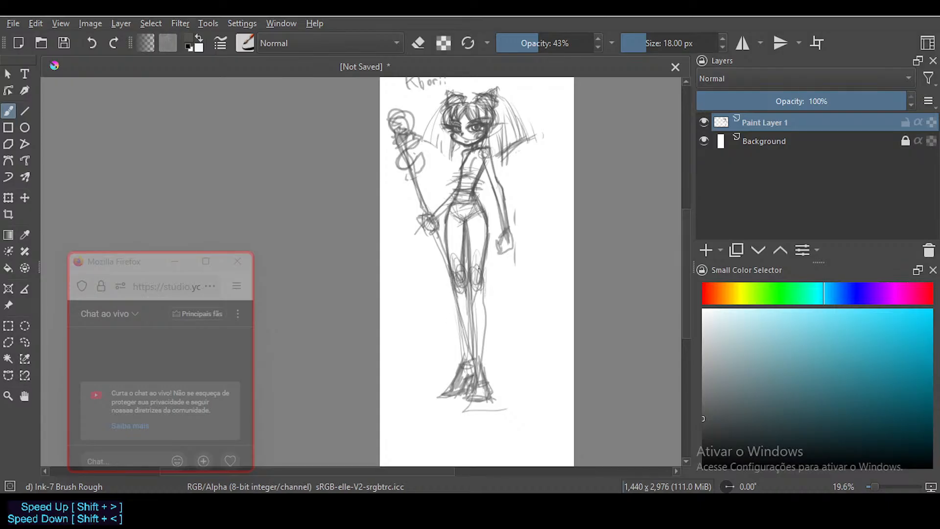
Redraw the outer contour of the lower leg away from the staff and shade its foot with short strokes.
{"action": "mouse_move", "coordinate": [480, 267]}
{"action": "left_mouse_down"}
{"action": "mouse_move", "coordinate": [486, 318]}
{"action": "mouse_move", "coordinate": [477, 374]}
{"action": "left_mouse_up"}
{"action": "mouse_move", "coordinate": [477, 284]}
{"action": "left_mouse_down"}
{"action": "mouse_move", "coordinate": [472, 353]}
{"action": "mouse_move", "coordinate": [490, 392]}
{"action": "left_mouse_up"}
{"action": "left_click_drag", "start_coordinate": [479, 372], "coordinate": [468, 398]}
{"action": "left_click_drag", "start_coordinate": [469, 399], "coordinate": [485, 389]}
{"action": "mouse_move", "coordinate": [478, 371]}
{"action": "left_mouse_down"}
{"action": "mouse_move", "coordinate": [475, 385]}
{"action": "mouse_move", "coordinate": [486, 389]}
{"action": "left_mouse_up"}
{"action": "left_click_drag", "start_coordinate": [482, 360], "coordinate": [489, 391]}
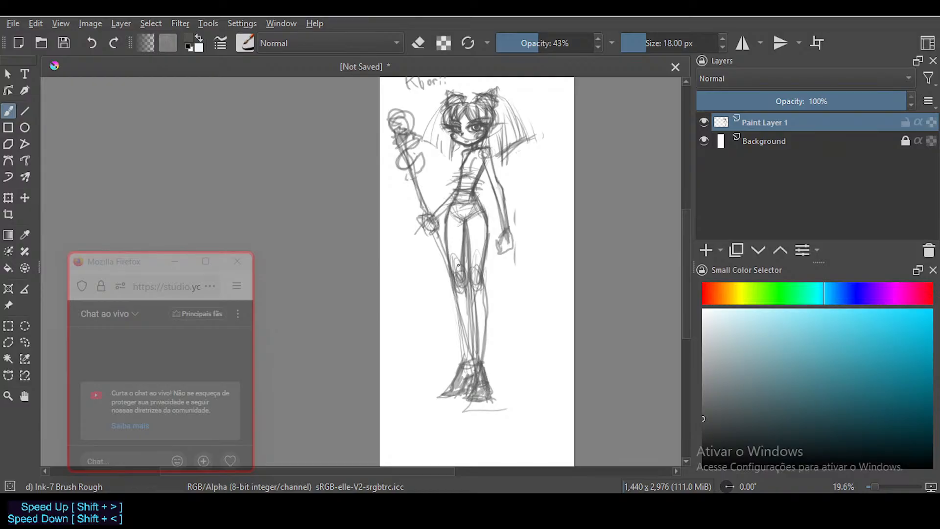
{"action": "left_click_drag", "start_coordinate": [471, 216], "coordinate": [477, 252]}
{"action": "left_click_drag", "start_coordinate": [486, 273], "coordinate": [488, 322]}
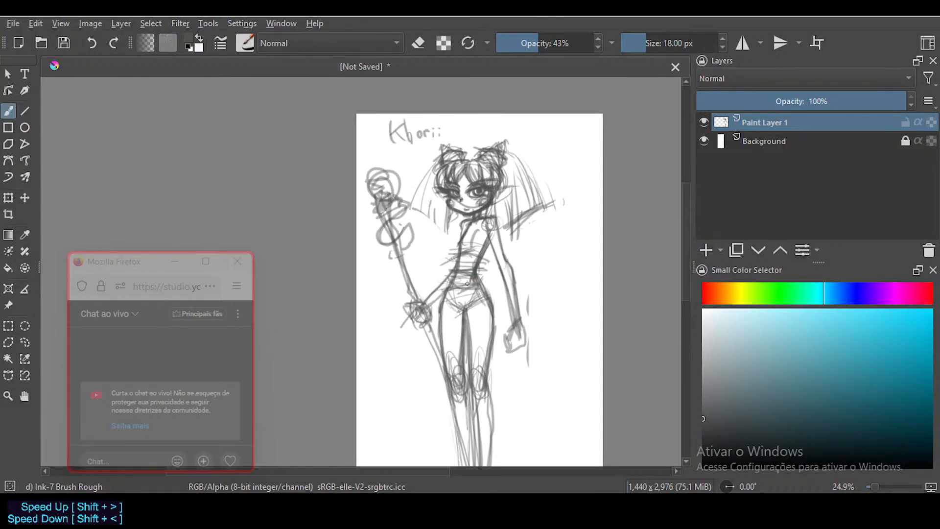
Add long strands to the hair on both sides of the head and thicken the slanted lines at its lower ends.
{"action": "left_click_drag", "start_coordinate": [483, 234], "coordinate": [492, 252]}
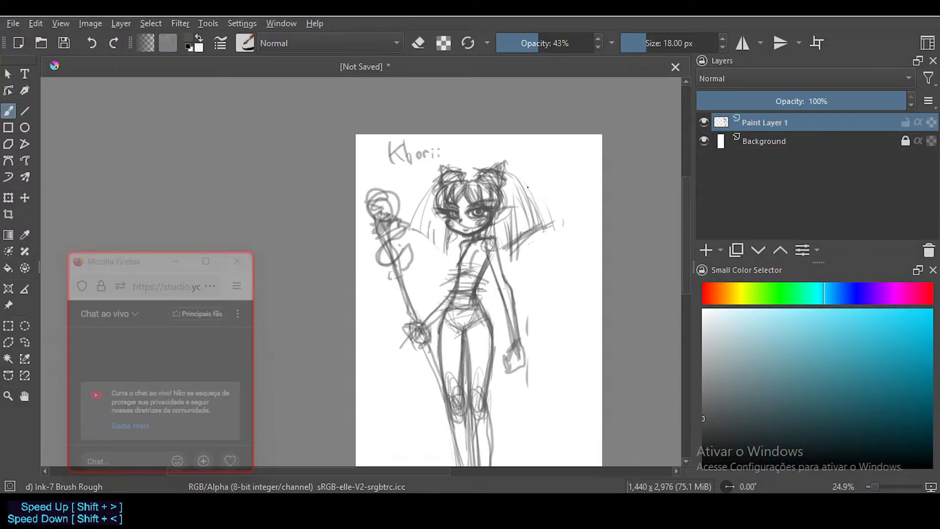
{"action": "left_click_drag", "start_coordinate": [527, 187], "coordinate": [540, 250]}
{"action": "left_click_drag", "start_coordinate": [542, 237], "coordinate": [505, 261]}
{"action": "left_click_drag", "start_coordinate": [517, 221], "coordinate": [520, 259]}
{"action": "left_click_drag", "start_coordinate": [522, 211], "coordinate": [535, 257]}
{"action": "mouse_move", "coordinate": [420, 194]}
{"action": "left_mouse_down"}
{"action": "mouse_move", "coordinate": [404, 250]}
{"action": "mouse_move", "coordinate": [423, 256]}
{"action": "left_mouse_up"}
{"action": "mouse_move", "coordinate": [436, 218]}
{"action": "left_mouse_down"}
{"action": "mouse_move", "coordinate": [429, 257]}
{"action": "mouse_move", "coordinate": [445, 265]}
{"action": "left_mouse_up"}
{"action": "left_click_drag", "start_coordinate": [406, 234], "coordinate": [446, 269]}
{"action": "left_click_drag", "start_coordinate": [515, 258], "coordinate": [550, 237]}
{"action": "left_click_drag", "start_coordinate": [546, 231], "coordinate": [505, 261]}
{"action": "left_click_drag", "start_coordinate": [503, 221], "coordinate": [507, 262]}
{"action": "left_click_drag", "start_coordinate": [513, 239], "coordinate": [518, 233]}
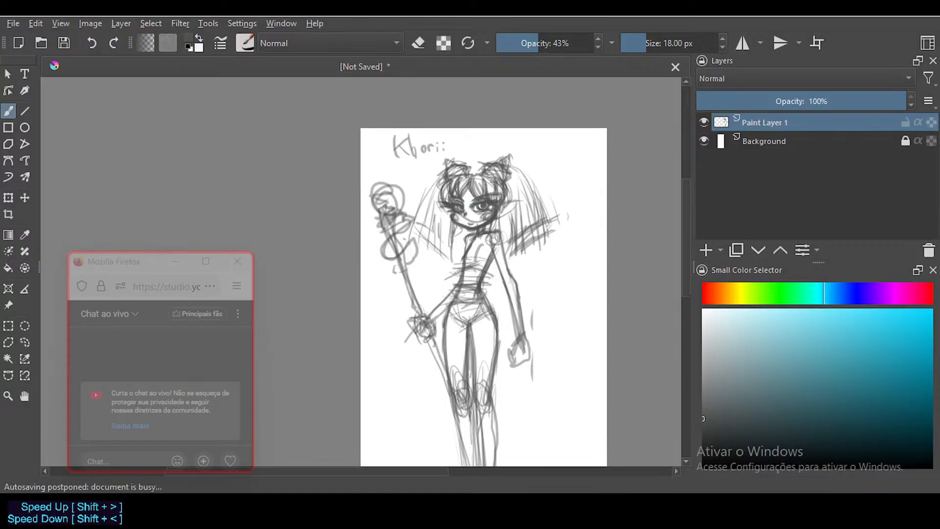
Darken the fringe and the hair around the face with extra short strokes.
{"action": "left_click_drag", "start_coordinate": [487, 204], "coordinate": [469, 176]}
{"action": "mouse_move", "coordinate": [469, 176]}
{"action": "left_mouse_down"}
{"action": "mouse_move", "coordinate": [467, 219]}
{"action": "mouse_move", "coordinate": [489, 210]}
{"action": "left_mouse_up"}
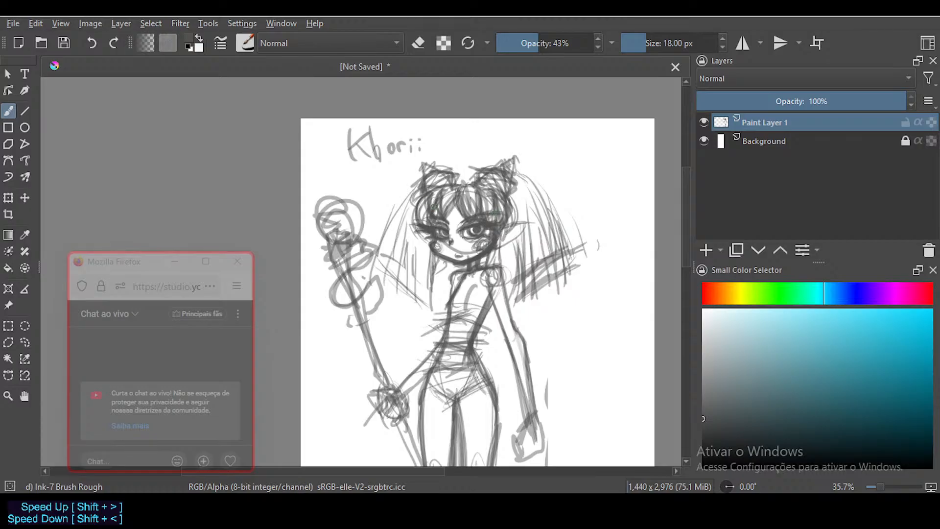
{"action": "mouse_move", "coordinate": [440, 214]}
{"action": "left_mouse_down"}
{"action": "mouse_move", "coordinate": [453, 191]}
{"action": "mouse_move", "coordinate": [439, 190]}
{"action": "left_mouse_up"}
{"action": "left_click_drag", "start_coordinate": [431, 222], "coordinate": [410, 215]}
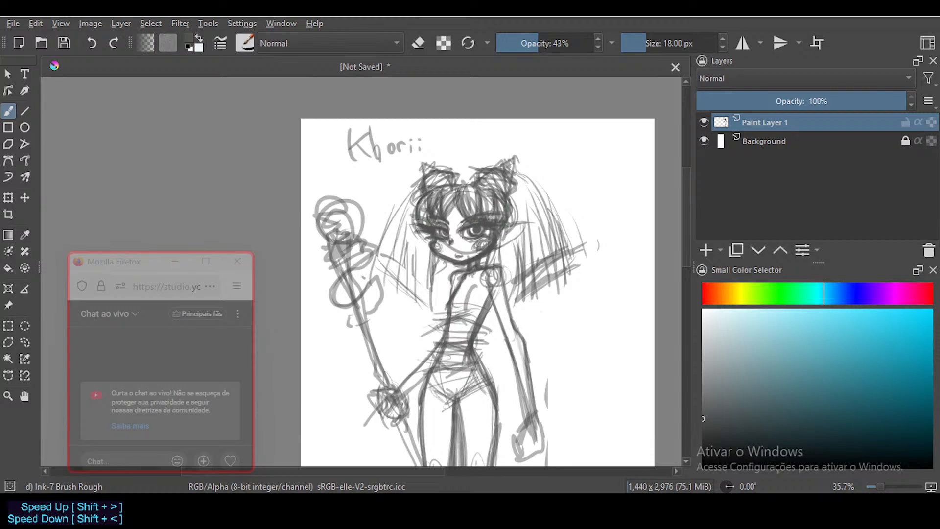
{"action": "left_click_drag", "start_coordinate": [480, 192], "coordinate": [507, 225]}
{"action": "left_click_drag", "start_coordinate": [528, 211], "coordinate": [458, 193]}
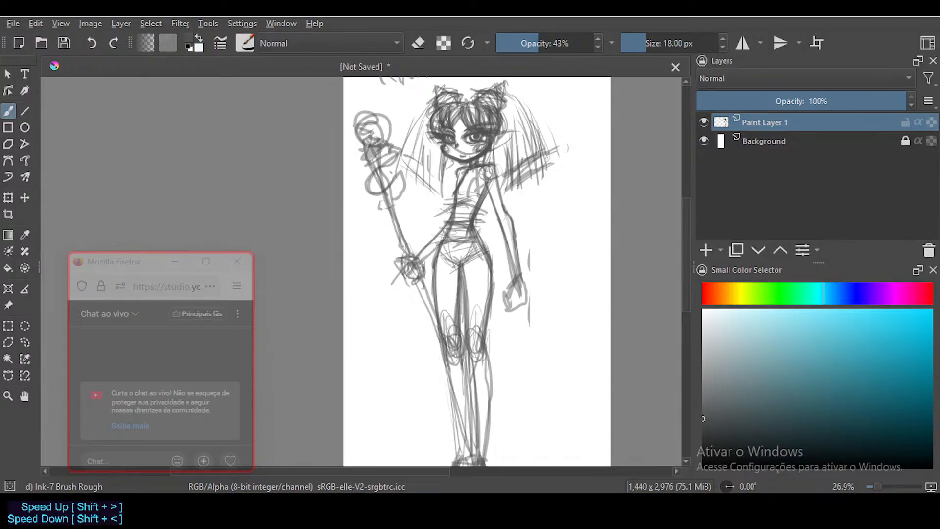
Set the brush size to 66.07 px and opacity to 67%, and add a new paint layer above the sketch.
{"action": "left_click", "coordinate": [659, 43]}
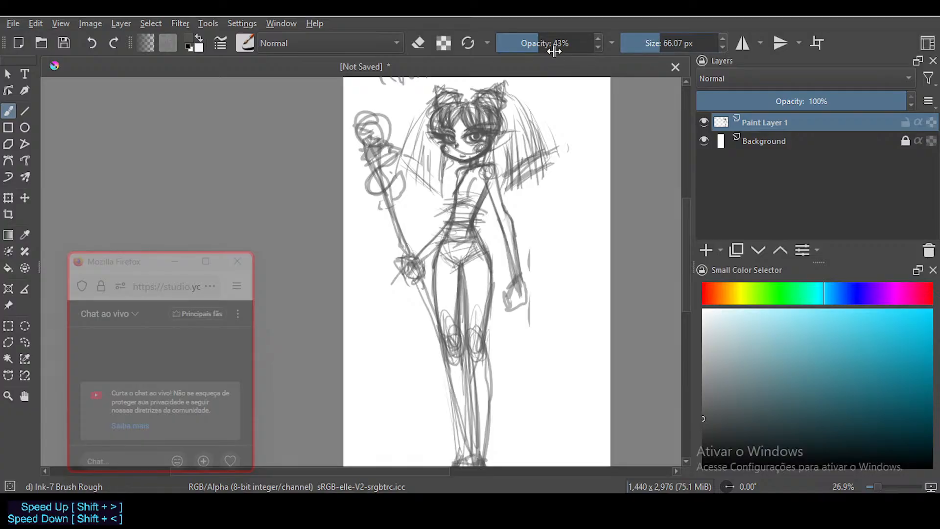
{"action": "left_click", "coordinate": [561, 43]}
{"action": "left_click", "coordinate": [710, 250]}
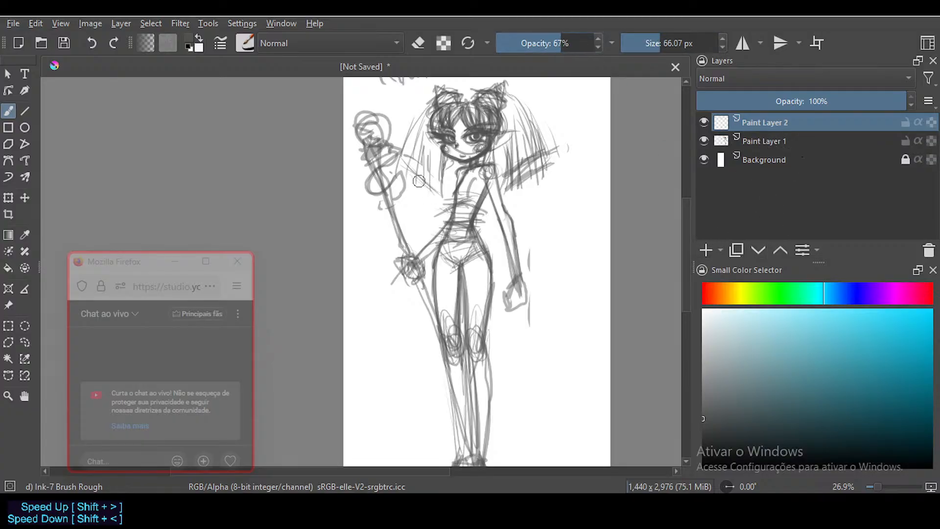
{"action": "left_click_drag", "start_coordinate": [436, 193], "coordinate": [536, 245]}
{"action": "key", "text": "ctrl+z"}
{"action": "left_click", "coordinate": [782, 293]}
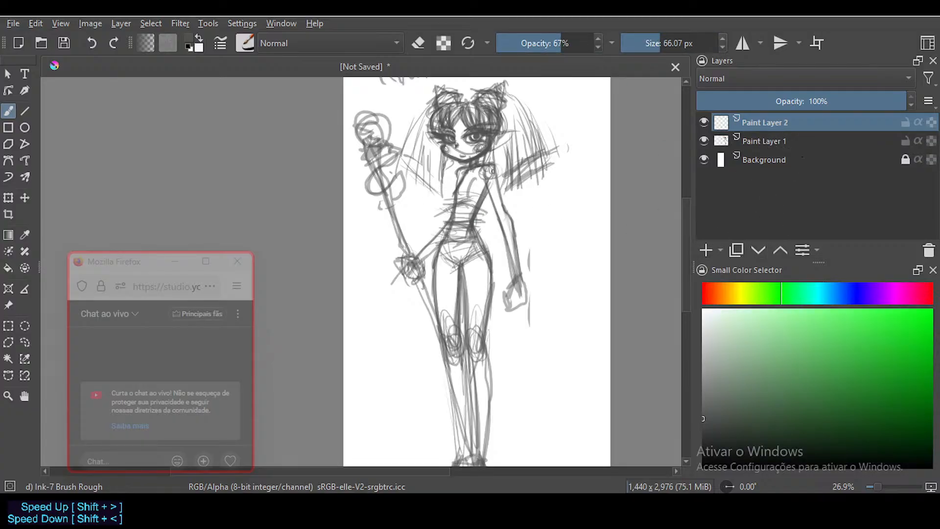
{"action": "left_click_drag", "start_coordinate": [539, 166], "coordinate": [519, 245]}
{"action": "key", "text": "ctrl+z"}
{"action": "left_click", "coordinate": [759, 293]}
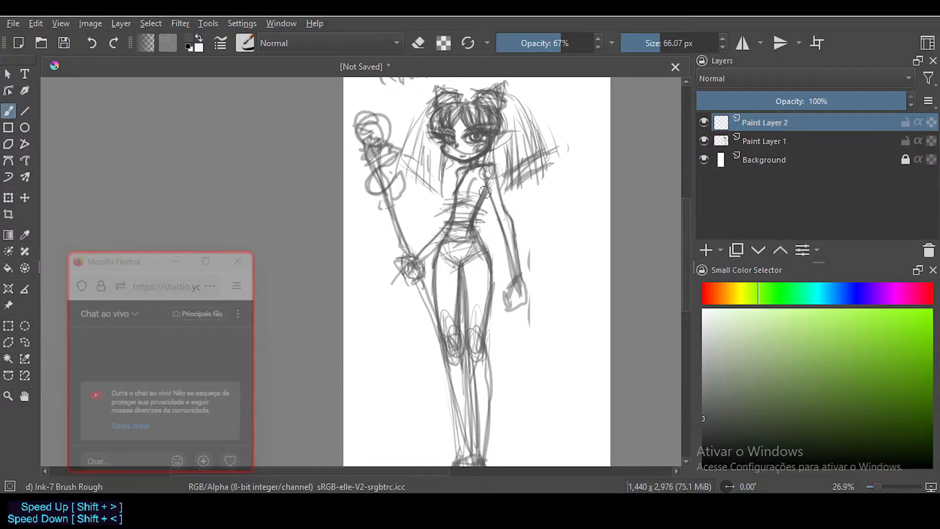
{"action": "mouse_move", "coordinate": [492, 208]}
{"action": "left_mouse_down"}
{"action": "mouse_move", "coordinate": [535, 219]}
{"action": "mouse_move", "coordinate": [551, 292]}
{"action": "left_mouse_up"}
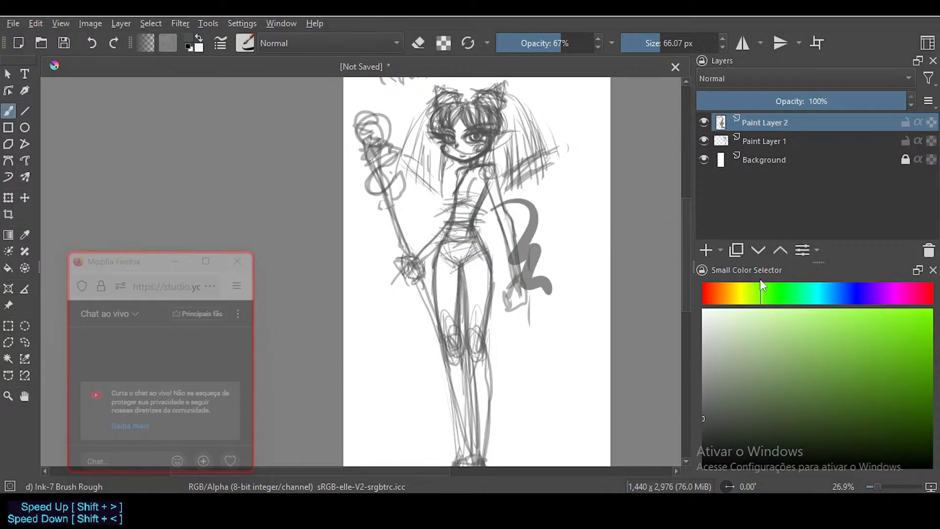
{"action": "left_click", "coordinate": [744, 293]}
{"action": "left_click", "coordinate": [579, 43]}
{"action": "mouse_move", "coordinate": [489, 224]}
{"action": "left_mouse_down"}
{"action": "mouse_move", "coordinate": [519, 211]}
{"action": "mouse_move", "coordinate": [568, 281]}
{"action": "left_mouse_up"}
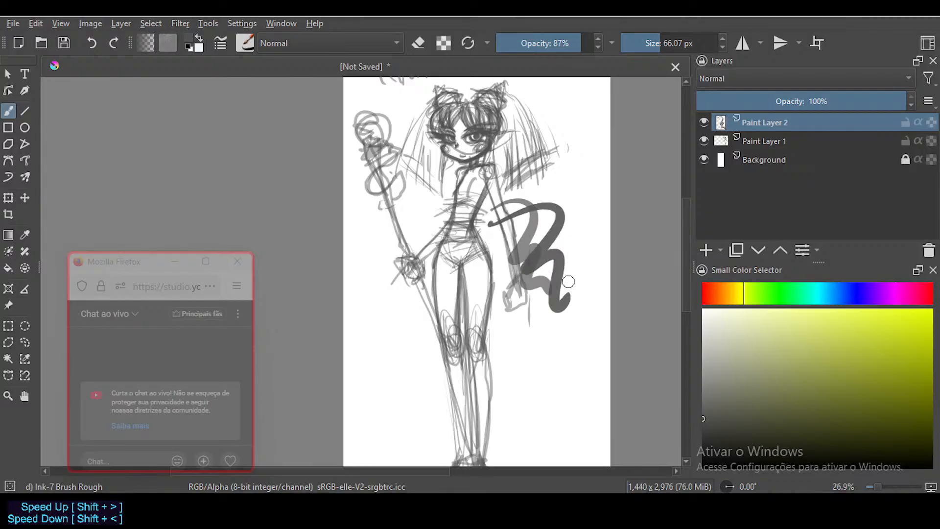
{"action": "key", "text": "ctrl+z"}
{"action": "key", "text": "ctrl+z"}
{"action": "left_click", "coordinate": [768, 294]}
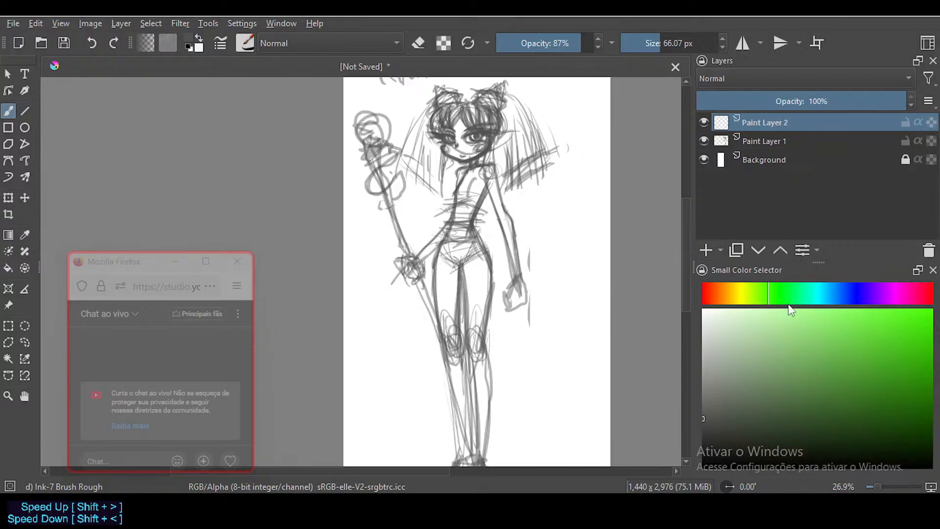
{"action": "mouse_move", "coordinate": [791, 309]}
{"action": "left_mouse_down"}
{"action": "mouse_move", "coordinate": [810, 331]}
{"action": "mouse_move", "coordinate": [849, 341]}
{"action": "left_mouse_up"}
{"action": "left_click_drag", "start_coordinate": [504, 264], "coordinate": [547, 331]}
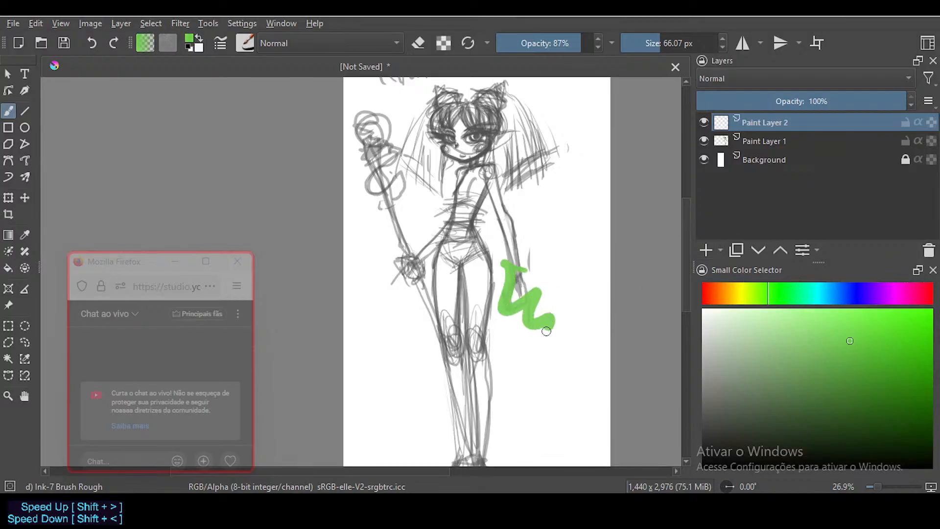
{"action": "key", "text": "ctrl+z"}
{"action": "left_click", "coordinate": [745, 293]}
{"action": "left_click_drag", "start_coordinate": [858, 337], "coordinate": [868, 330]}
Choose a medium blue brush colour and lower the brush opacity to 41%, undoing the test strokes beside the figure.
{"action": "left_click", "coordinate": [839, 294]}
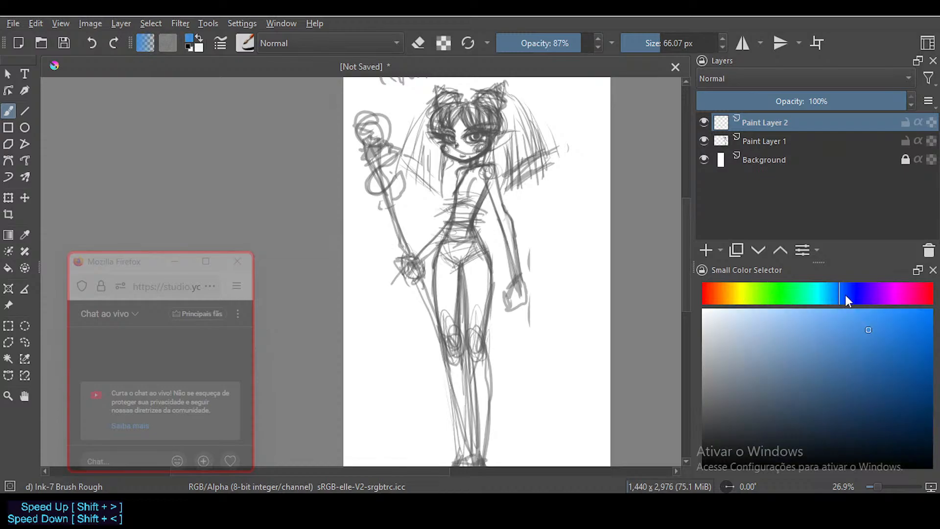
{"action": "left_click", "coordinate": [845, 332]}
{"action": "left_click_drag", "start_coordinate": [524, 209], "coordinate": [514, 279]}
{"action": "key", "text": "ctrl+z"}
{"action": "left_click_drag", "start_coordinate": [547, 44], "coordinate": [536, 44]}
{"action": "mouse_move", "coordinate": [507, 143]}
{"action": "left_mouse_down"}
{"action": "mouse_move", "coordinate": [536, 199]}
{"action": "mouse_move", "coordinate": [508, 258]}
{"action": "left_mouse_up"}
{"action": "key", "text": "ctrl+z"}
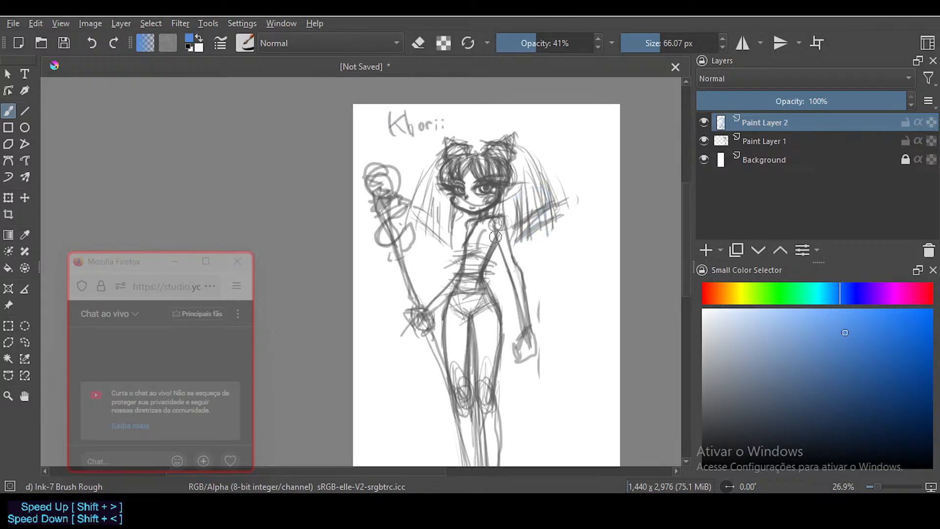
Reduce the brush size to 24 px for detail work on the character's neck and shoulders.
{"action": "mouse_move", "coordinate": [495, 224]}
{"action": "left_mouse_down"}
{"action": "mouse_move", "coordinate": [485, 256]}
{"action": "mouse_move", "coordinate": [485, 211]}
{"action": "left_mouse_up"}
{"action": "key", "text": "bracketleft"}
{"action": "key", "text": "bracketleft"}
{"action": "key", "text": "bracketleft"}
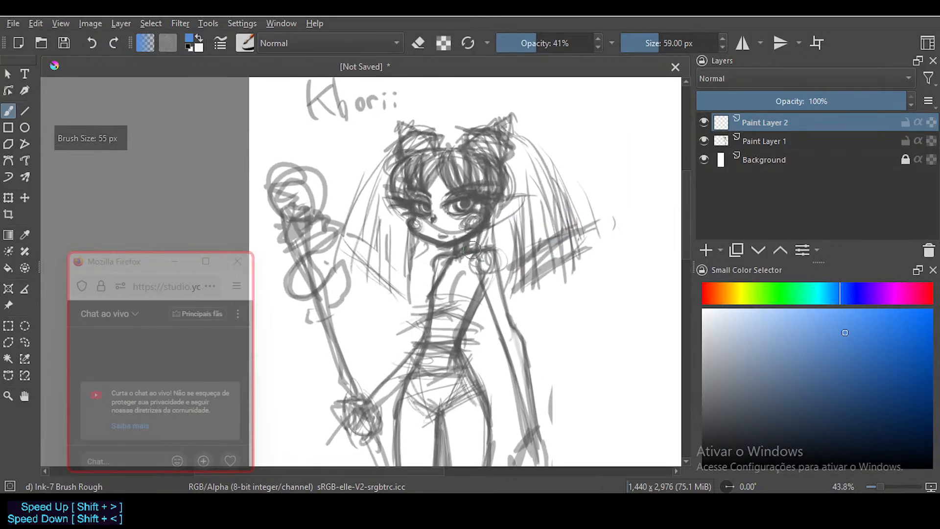
{"action": "key", "text": "bracketleft"}
{"action": "key", "text": "bracketleft"}
{"action": "key", "text": "bracketleft"}
{"action": "key", "text": "bracketleft"}
{"action": "key", "text": "bracketleft"}
{"action": "key", "text": "bracketleft"}
{"action": "key", "text": "bracketleft"}
{"action": "key", "text": "bracketleft"}
{"action": "key", "text": "bracketleft"}
{"action": "key", "text": "bracketleft"}
{"action": "key", "text": "bracketleft"}
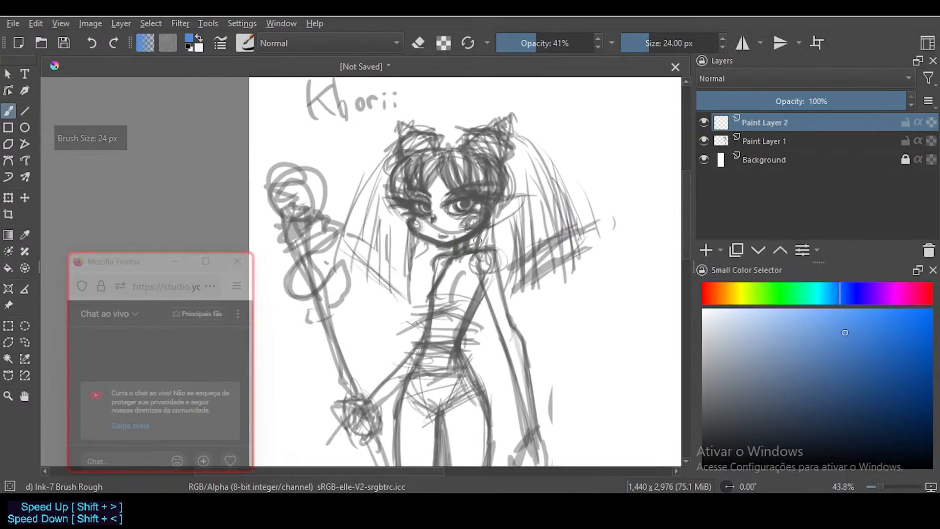
{"action": "left_click_drag", "start_coordinate": [464, 246], "coordinate": [499, 244]}
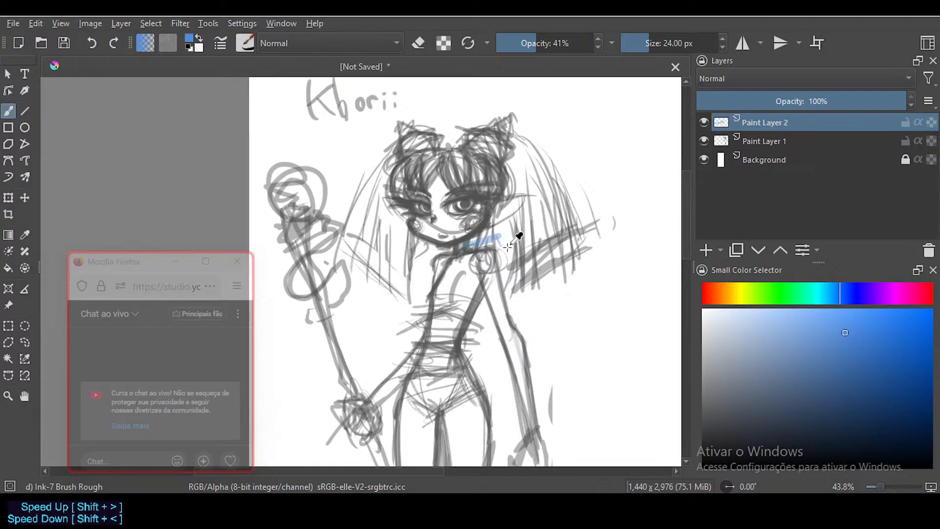
{"action": "key", "text": "ctrl+z"}
{"action": "left_click_drag", "start_coordinate": [535, 44], "coordinate": [567, 43]}
{"action": "left_click_drag", "start_coordinate": [546, 247], "coordinate": [538, 315]}
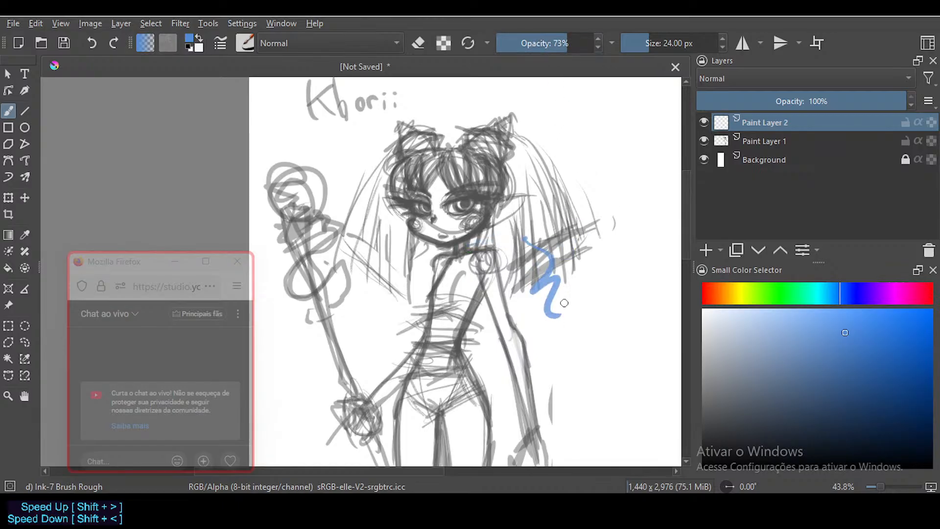
{"action": "key", "text": "ctrl+z"}
{"action": "left_click", "coordinate": [876, 360]}
{"action": "mouse_move", "coordinate": [549, 260]}
{"action": "left_mouse_down"}
{"action": "mouse_move", "coordinate": [558, 298]}
{"action": "mouse_move", "coordinate": [587, 332]}
{"action": "left_mouse_up"}
{"action": "key", "text": "ctrl+z"}
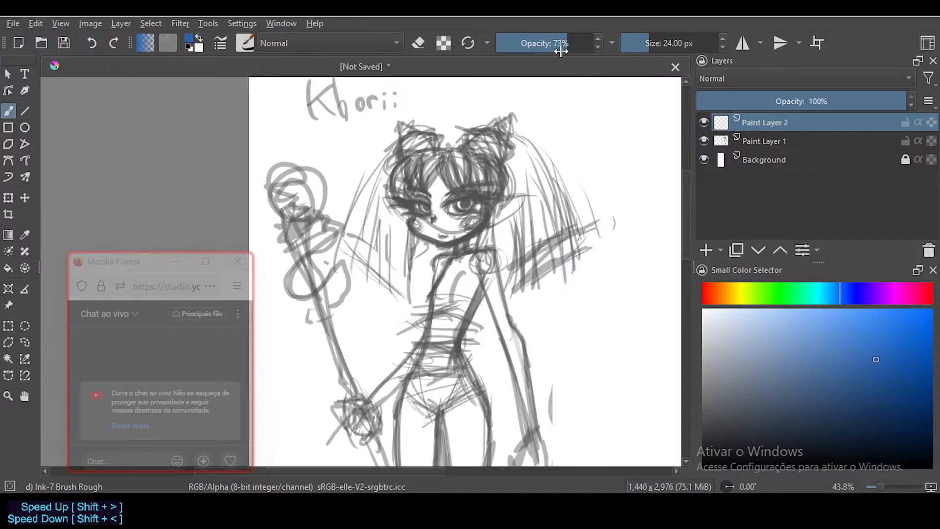
Set the brush opacity to 60% and choose a darker, more saturated blue, undoing the test strokes beside the arm.
{"action": "left_click", "coordinate": [554, 46]}
{"action": "mouse_move", "coordinate": [504, 279]}
{"action": "left_mouse_down"}
{"action": "mouse_move", "coordinate": [564, 313]}
{"action": "mouse_move", "coordinate": [583, 341]}
{"action": "left_mouse_up"}
{"action": "key", "text": "ctrl+z"}
{"action": "left_click", "coordinate": [889, 370]}
{"action": "mouse_move", "coordinate": [519, 253]}
{"action": "left_mouse_down"}
{"action": "mouse_move", "coordinate": [558, 238]}
{"action": "mouse_move", "coordinate": [537, 312]}
{"action": "left_mouse_up"}
{"action": "key", "text": "ctrl+z"}
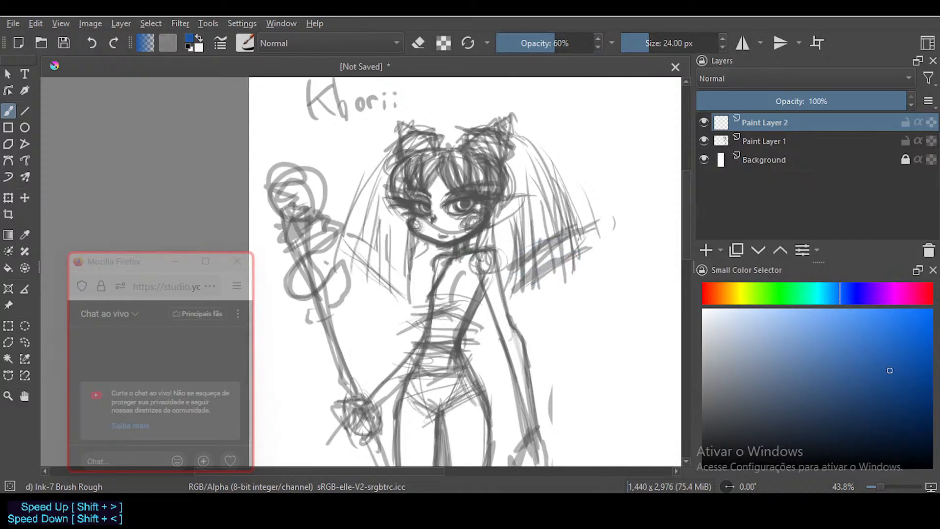
Sketch a pointed blue collar around the neck and over both shoulders on the new layer.
{"action": "mouse_move", "coordinate": [462, 249]}
{"action": "left_mouse_down"}
{"action": "mouse_move", "coordinate": [470, 303]}
{"action": "mouse_move", "coordinate": [505, 262]}
{"action": "mouse_move", "coordinate": [499, 254]}
{"action": "left_mouse_up"}
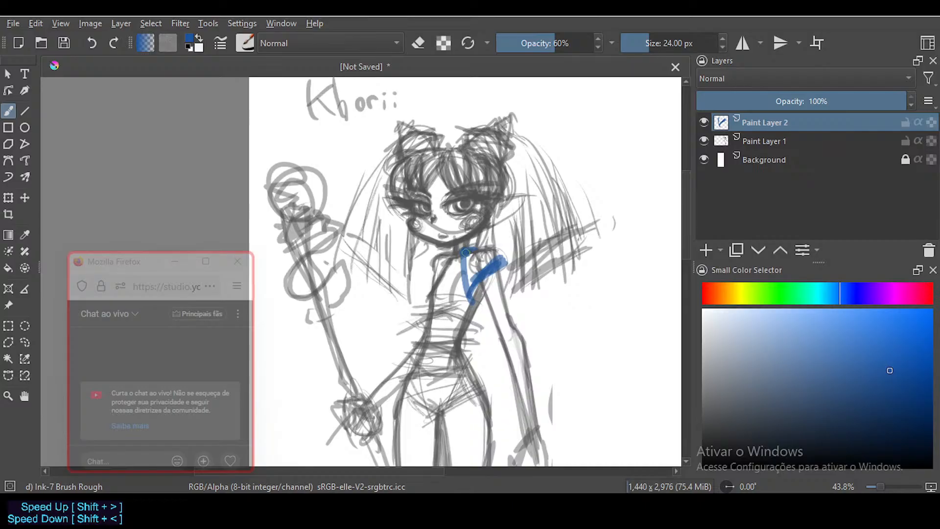
{"action": "mouse_move", "coordinate": [467, 248]}
{"action": "left_mouse_down"}
{"action": "mouse_move", "coordinate": [494, 232]}
{"action": "mouse_move", "coordinate": [461, 252]}
{"action": "mouse_move", "coordinate": [498, 243]}
{"action": "mouse_move", "coordinate": [505, 255]}
{"action": "mouse_move", "coordinate": [483, 275]}
{"action": "mouse_move", "coordinate": [437, 247]}
{"action": "left_mouse_up"}
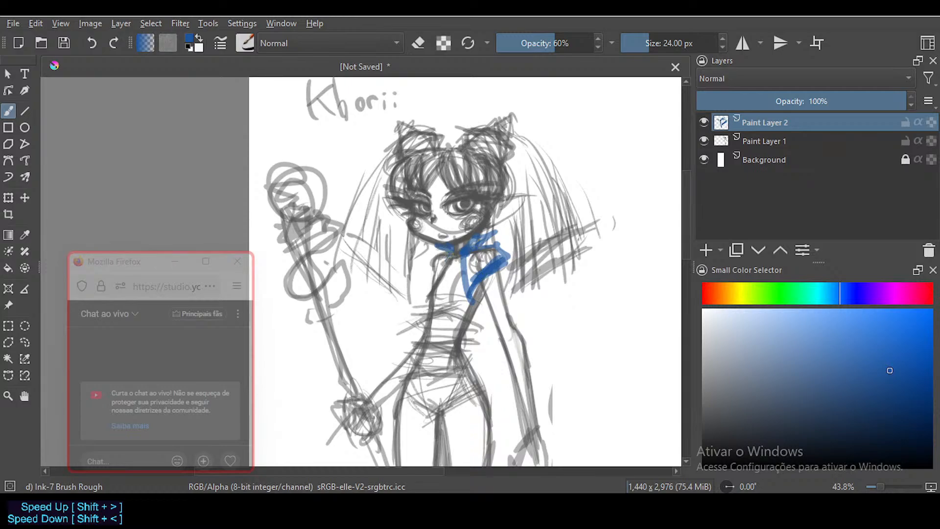
{"action": "mouse_move", "coordinate": [450, 258]}
{"action": "left_mouse_down"}
{"action": "mouse_move", "coordinate": [438, 284]}
{"action": "mouse_move", "coordinate": [420, 255]}
{"action": "mouse_move", "coordinate": [450, 255]}
{"action": "left_mouse_up"}
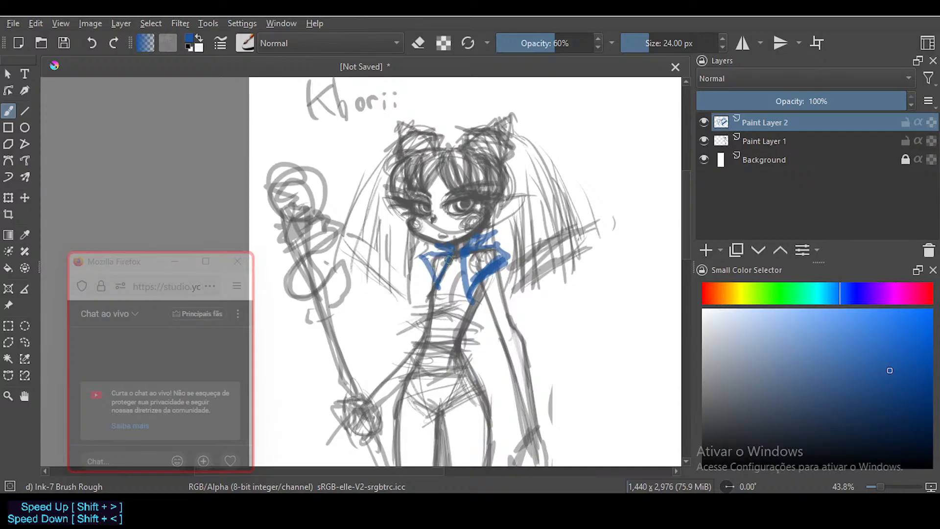
Fill in the pointed collar over both shoulders with denser blue strokes, undoing the last two touches.
{"action": "left_click_drag", "start_coordinate": [506, 262], "coordinate": [462, 290]}
{"action": "mouse_move", "coordinate": [423, 259]}
{"action": "left_mouse_down"}
{"action": "mouse_move", "coordinate": [445, 284]}
{"action": "mouse_move", "coordinate": [425, 266]}
{"action": "mouse_move", "coordinate": [426, 255]}
{"action": "mouse_move", "coordinate": [437, 273]}
{"action": "mouse_move", "coordinate": [436, 254]}
{"action": "mouse_move", "coordinate": [440, 266]}
{"action": "mouse_move", "coordinate": [480, 254]}
{"action": "mouse_move", "coordinate": [479, 264]}
{"action": "mouse_move", "coordinate": [466, 259]}
{"action": "mouse_move", "coordinate": [471, 274]}
{"action": "mouse_move", "coordinate": [483, 255]}
{"action": "mouse_move", "coordinate": [481, 272]}
{"action": "mouse_move", "coordinate": [498, 261]}
{"action": "left_mouse_up"}
{"action": "scroll", "coordinate": [499, 261], "scroll_direction": "down", "scroll_amount": 3}
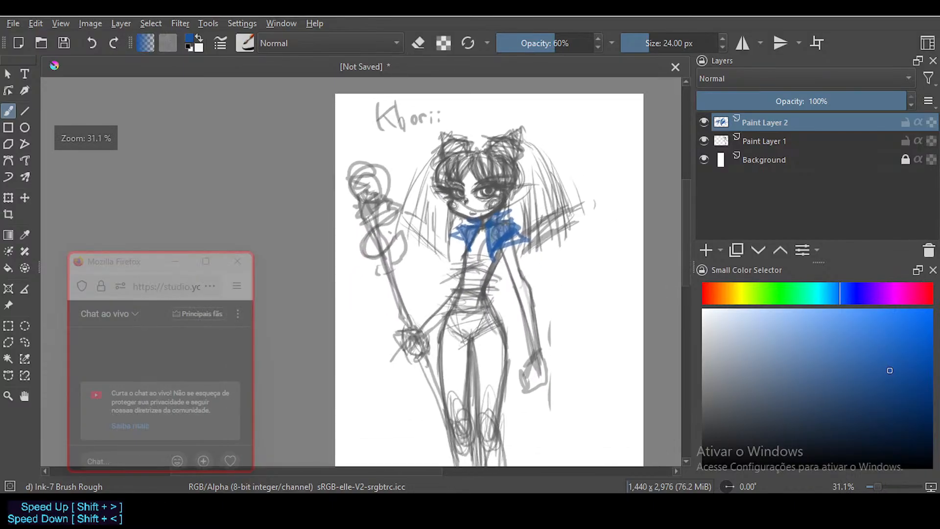
{"action": "left_click_drag", "start_coordinate": [506, 227], "coordinate": [514, 222]}
{"action": "left_click_drag", "start_coordinate": [455, 220], "coordinate": [465, 221]}
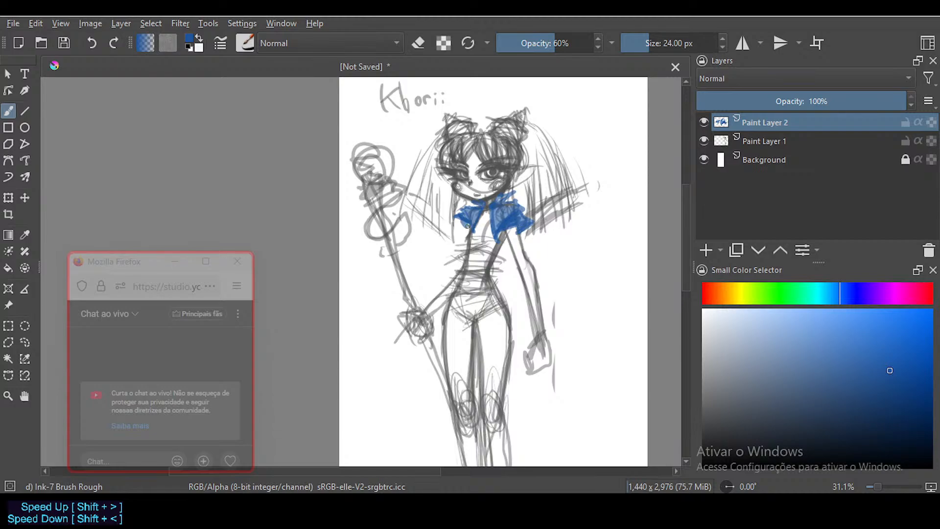
{"action": "key", "text": "ctrl+z"}
{"action": "key", "text": "ctrl+z"}
{"action": "mouse_move", "coordinate": [529, 232]}
{"action": "left_mouse_down"}
{"action": "mouse_move", "coordinate": [567, 319]}
{"action": "mouse_move", "coordinate": [540, 299]}
{"action": "left_mouse_up"}
{"action": "key", "text": "ctrl+z"}
{"action": "mouse_move", "coordinate": [528, 231]}
{"action": "left_mouse_down"}
{"action": "mouse_move", "coordinate": [565, 374]}
{"action": "mouse_move", "coordinate": [533, 308]}
{"action": "mouse_move", "coordinate": [502, 328]}
{"action": "mouse_move", "coordinate": [463, 318]}
{"action": "left_mouse_up"}
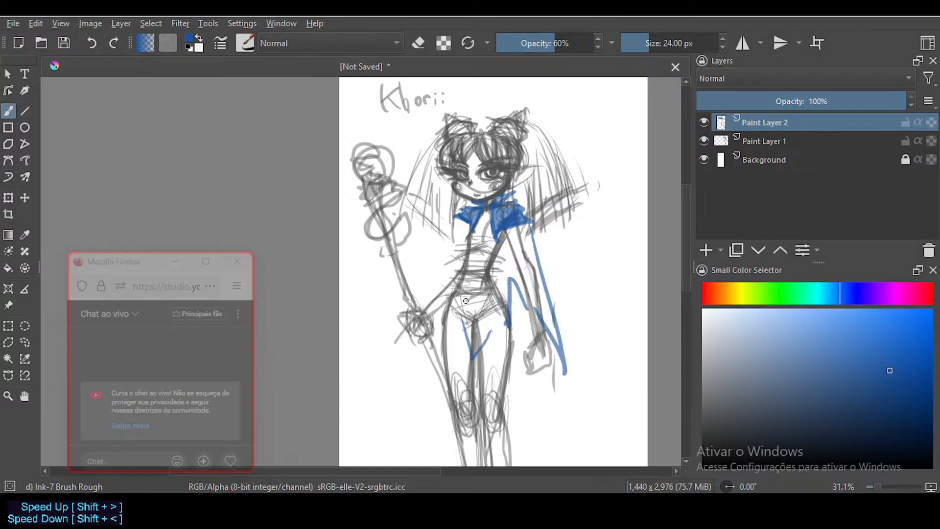
{"action": "left_click_drag", "start_coordinate": [437, 346], "coordinate": [430, 278]}
{"action": "key", "text": "ctrl+z"}
{"action": "left_click_drag", "start_coordinate": [465, 223], "coordinate": [425, 305]}
{"action": "key", "text": "ctrl+z"}
{"action": "key", "text": "ctrl+z"}
{"action": "key", "text": "ctrl+z"}
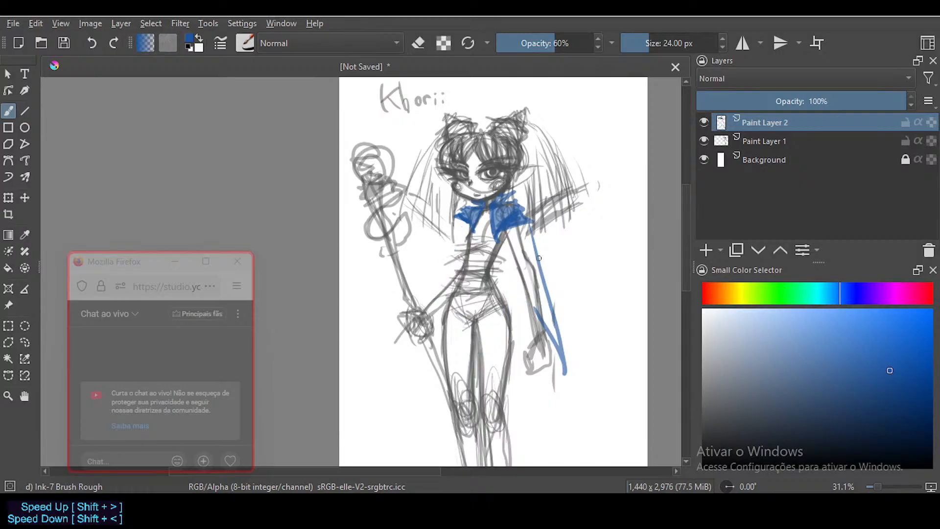
{"action": "key", "text": "ctrl+z"}
Sketch a blue coat edge from the collar down behind the free arm, ending in a point beside the hip.
{"action": "mouse_move", "coordinate": [531, 225]}
{"action": "left_mouse_down"}
{"action": "mouse_move", "coordinate": [540, 284]}
{"action": "mouse_move", "coordinate": [574, 347]}
{"action": "mouse_move", "coordinate": [532, 325]}
{"action": "mouse_move", "coordinate": [492, 275]}
{"action": "mouse_move", "coordinate": [521, 327]}
{"action": "left_mouse_up"}
{"action": "key", "text": "ctrl+z"}
{"action": "key", "text": "ctrl+z"}
{"action": "key", "text": "ctrl+z"}
{"action": "left_click_drag", "start_coordinate": [529, 228], "coordinate": [556, 317]}
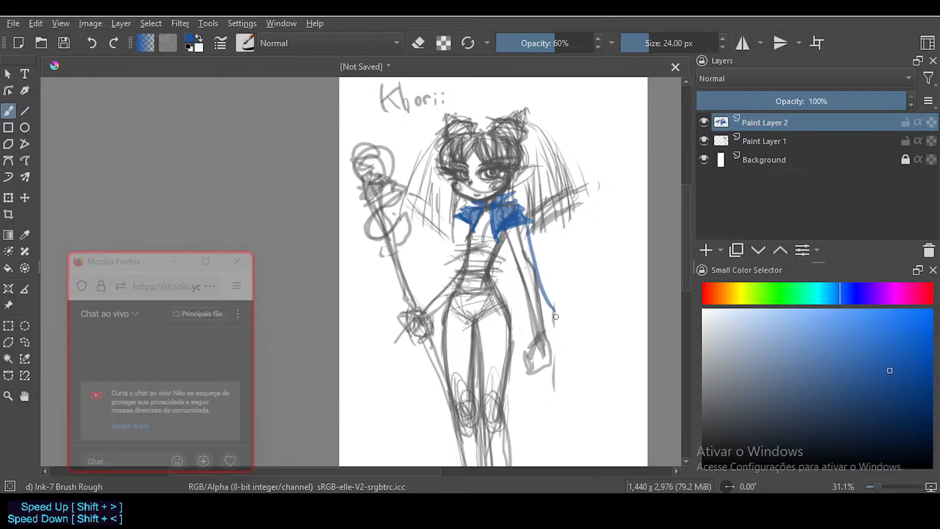
{"action": "key", "text": "ctrl+z"}
{"action": "mouse_move", "coordinate": [529, 228]}
{"action": "left_mouse_down"}
{"action": "mouse_move", "coordinate": [528, 337]}
{"action": "mouse_move", "coordinate": [504, 311]}
{"action": "left_mouse_up"}
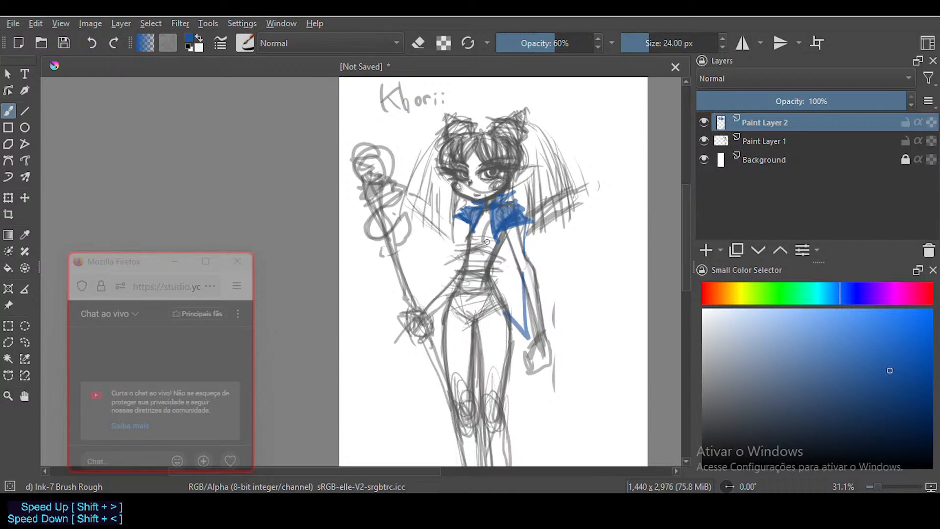
Sketch the matching coat edge on the staff side, curving from the collar down to the waist, redrawing it until it fits.
{"action": "mouse_move", "coordinate": [463, 222]}
{"action": "left_mouse_down"}
{"action": "mouse_move", "coordinate": [447, 259]}
{"action": "mouse_move", "coordinate": [465, 291]}
{"action": "left_mouse_up"}
{"action": "key", "text": "ctrl+z"}
{"action": "left_click_drag", "start_coordinate": [464, 223], "coordinate": [460, 289]}
{"action": "key", "text": "ctrl+z"}
{"action": "left_click_drag", "start_coordinate": [463, 221], "coordinate": [459, 271]}
{"action": "key", "text": "ctrl+z"}
{"action": "left_click_drag", "start_coordinate": [463, 223], "coordinate": [461, 249]}
{"action": "left_click_drag", "start_coordinate": [459, 247], "coordinate": [450, 338]}
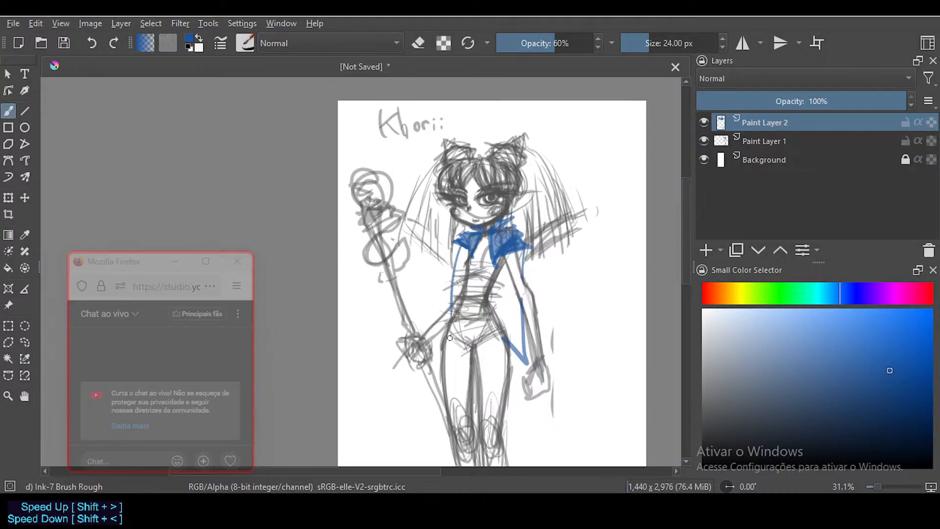
{"action": "key", "text": "ctrl+z"}
{"action": "key", "text": "ctrl+shift+z"}
{"action": "key", "text": "ctrl+z"}
{"action": "left_click_drag", "start_coordinate": [463, 246], "coordinate": [448, 291]}
{"action": "key", "text": "ctrl+z"}
{"action": "left_click_drag", "start_coordinate": [463, 247], "coordinate": [446, 308]}
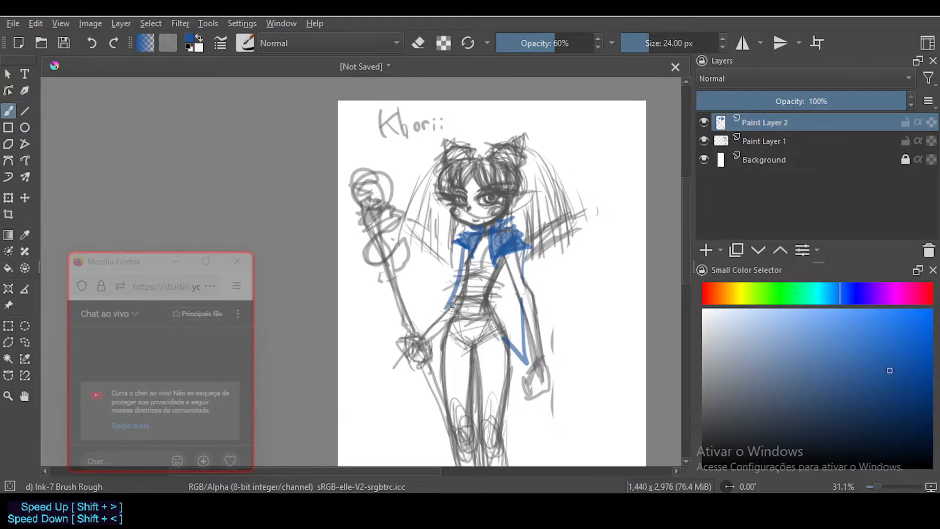
Paint a small blue corset panel over the character's midriff.
{"action": "scroll", "coordinate": [494, 290], "scroll_direction": "down", "scroll_amount": 2}
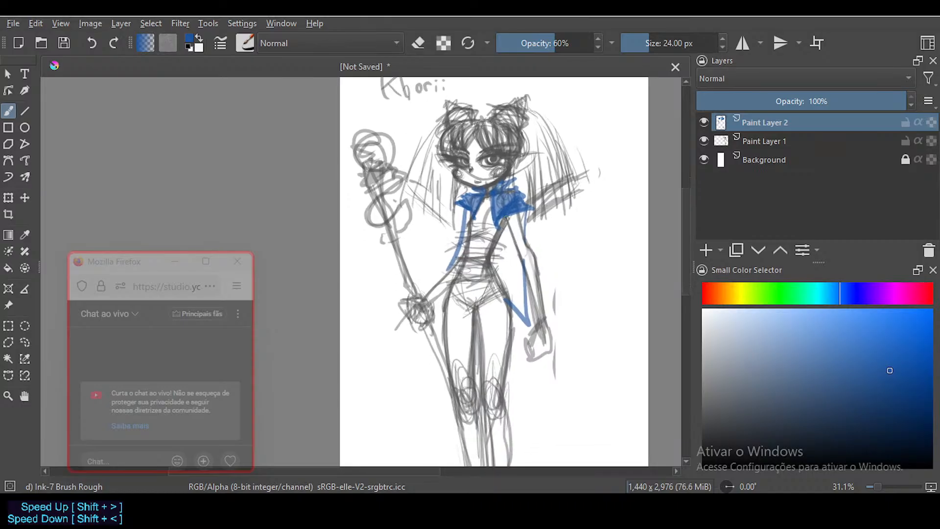
{"action": "mouse_move", "coordinate": [470, 252]}
{"action": "left_mouse_down"}
{"action": "mouse_move", "coordinate": [485, 254]}
{"action": "mouse_move", "coordinate": [466, 268]}
{"action": "mouse_move", "coordinate": [487, 270]}
{"action": "left_mouse_up"}
{"action": "key", "text": "ctrl+z"}
{"action": "mouse_move", "coordinate": [470, 240]}
{"action": "left_mouse_down"}
{"action": "mouse_move", "coordinate": [488, 247]}
{"action": "mouse_move", "coordinate": [478, 232]}
{"action": "mouse_move", "coordinate": [490, 242]}
{"action": "mouse_move", "coordinate": [481, 257]}
{"action": "mouse_move", "coordinate": [470, 247]}
{"action": "mouse_move", "coordinate": [472, 239]}
{"action": "mouse_move", "coordinate": [487, 254]}
{"action": "left_mouse_up"}
{"action": "key", "text": "ctrl+z"}
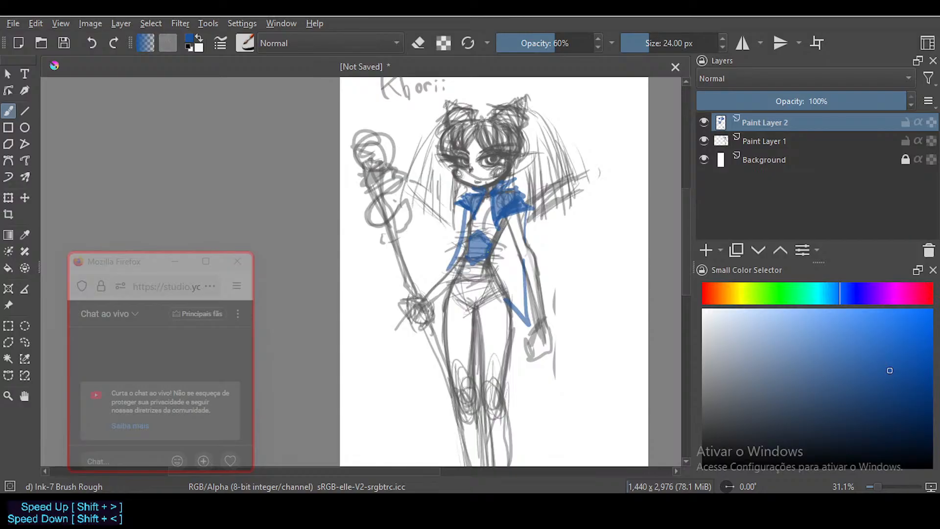
Choose a dark green and paint the bust top and a small gem at the throat.
{"action": "left_click_drag", "start_coordinate": [822, 293], "coordinate": [767, 295]}
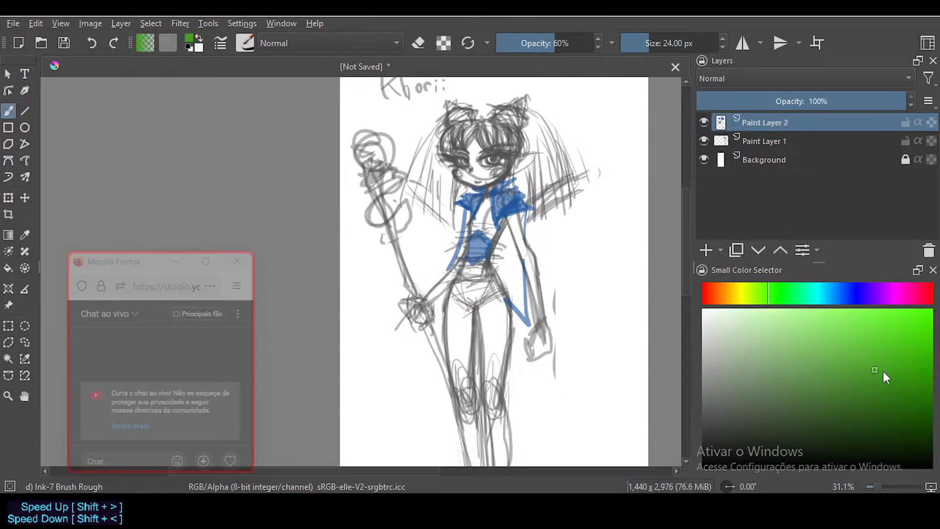
{"action": "left_click", "coordinate": [886, 388]}
{"action": "mouse_move", "coordinate": [496, 238]}
{"action": "left_mouse_down"}
{"action": "mouse_move", "coordinate": [496, 216]}
{"action": "mouse_move", "coordinate": [465, 214]}
{"action": "mouse_move", "coordinate": [465, 229]}
{"action": "mouse_move", "coordinate": [490, 205]}
{"action": "mouse_move", "coordinate": [488, 228]}
{"action": "left_mouse_up"}
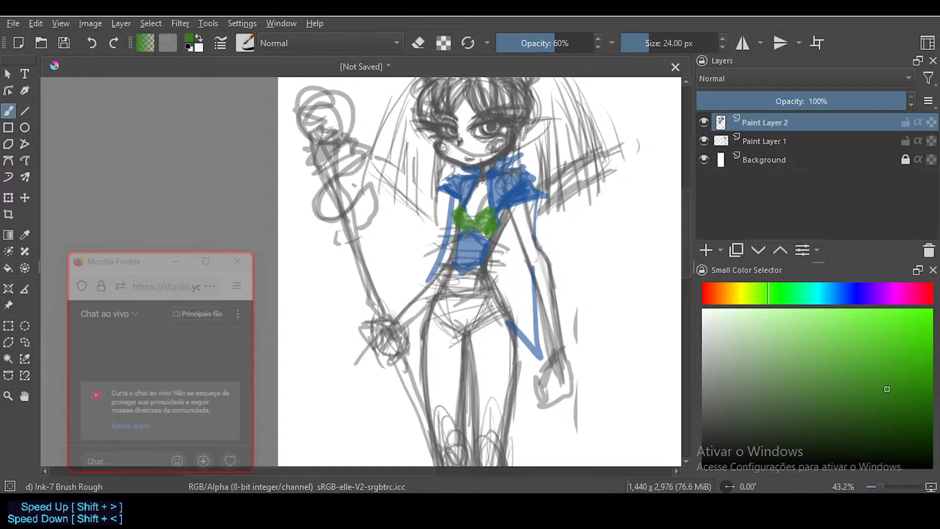
{"action": "left_click_drag", "start_coordinate": [478, 189], "coordinate": [483, 229]}
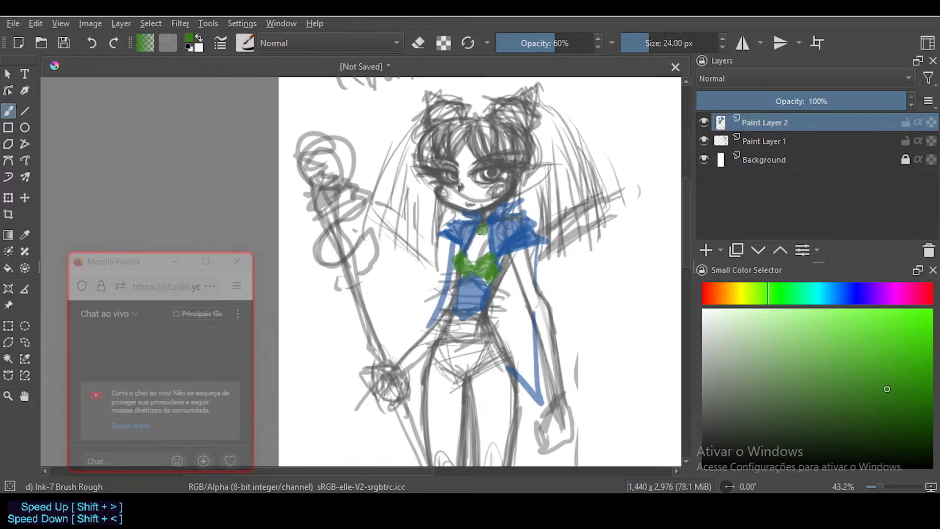
Paint a pointed green belt around the waist below the blue midriff panel.
{"action": "left_click_drag", "start_coordinate": [528, 284], "coordinate": [520, 312]}
{"action": "mouse_move", "coordinate": [519, 312]}
{"action": "left_mouse_down"}
{"action": "mouse_move", "coordinate": [541, 266]}
{"action": "mouse_move", "coordinate": [508, 275]}
{"action": "mouse_move", "coordinate": [488, 267]}
{"action": "left_mouse_up"}
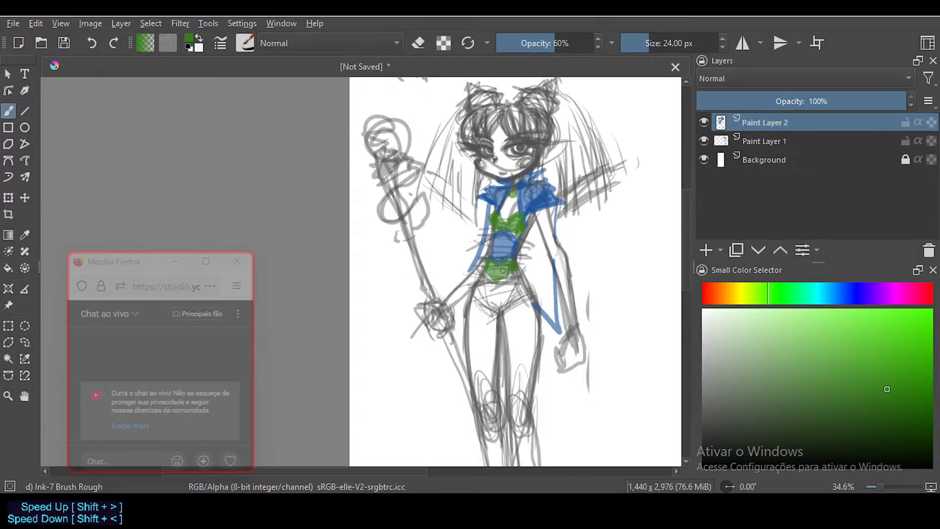
{"action": "mouse_move", "coordinate": [485, 277]}
{"action": "left_mouse_down"}
{"action": "mouse_move", "coordinate": [497, 284]}
{"action": "mouse_move", "coordinate": [523, 269]}
{"action": "mouse_move", "coordinate": [490, 284]}
{"action": "mouse_move", "coordinate": [537, 221]}
{"action": "left_mouse_up"}
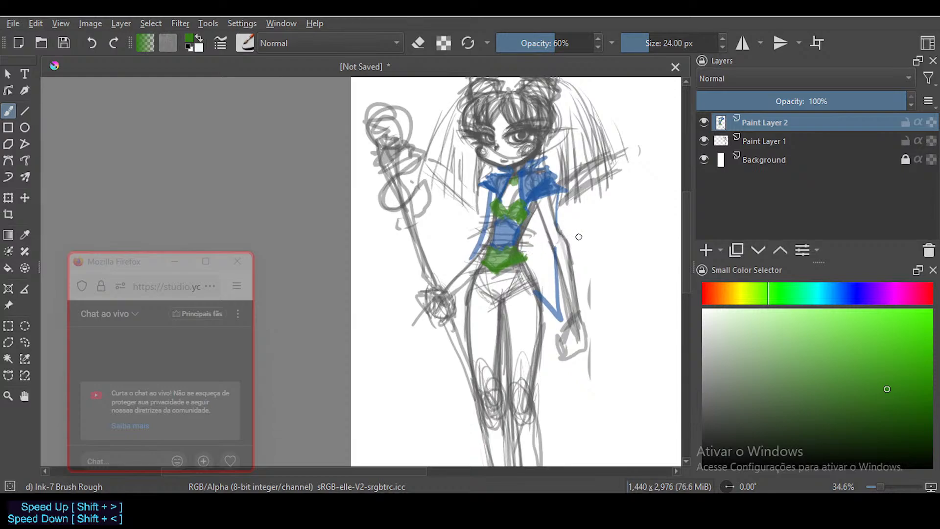
Sample the midriff panel's lighter blue and paint the bodysuit bottom and both thighs with it.
{"action": "left_click", "coordinate": [510, 225], "text": "ctrl"}
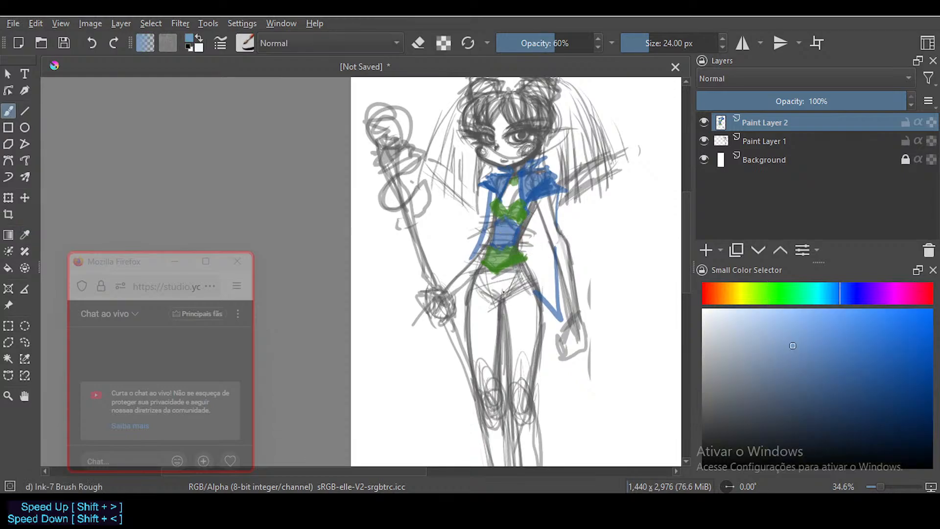
{"action": "mouse_move", "coordinate": [506, 280]}
{"action": "left_mouse_down"}
{"action": "mouse_move", "coordinate": [496, 294]}
{"action": "mouse_move", "coordinate": [489, 278]}
{"action": "mouse_move", "coordinate": [507, 285]}
{"action": "left_mouse_up"}
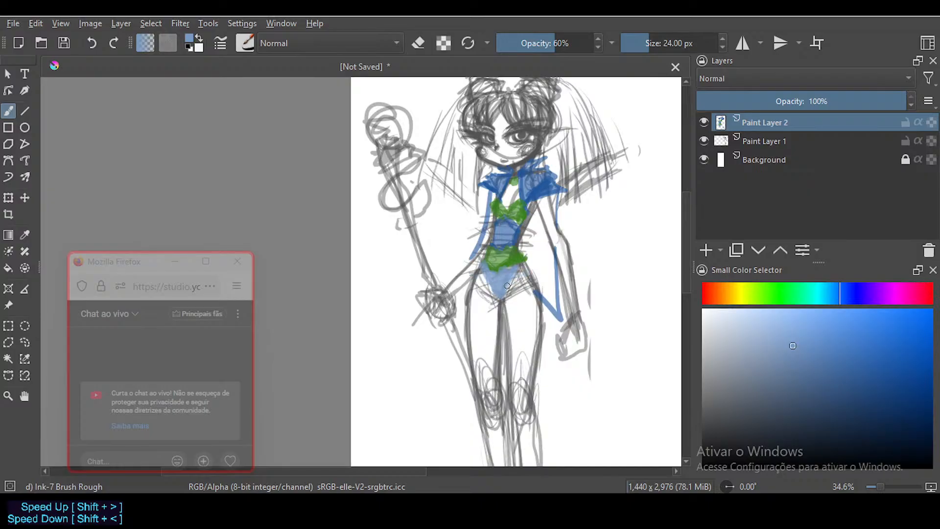
{"action": "scroll", "coordinate": [506, 286], "scroll_direction": "down", "scroll_amount": 3}
{"action": "scroll", "coordinate": [526, 279], "scroll_direction": "up", "scroll_amount": 2}
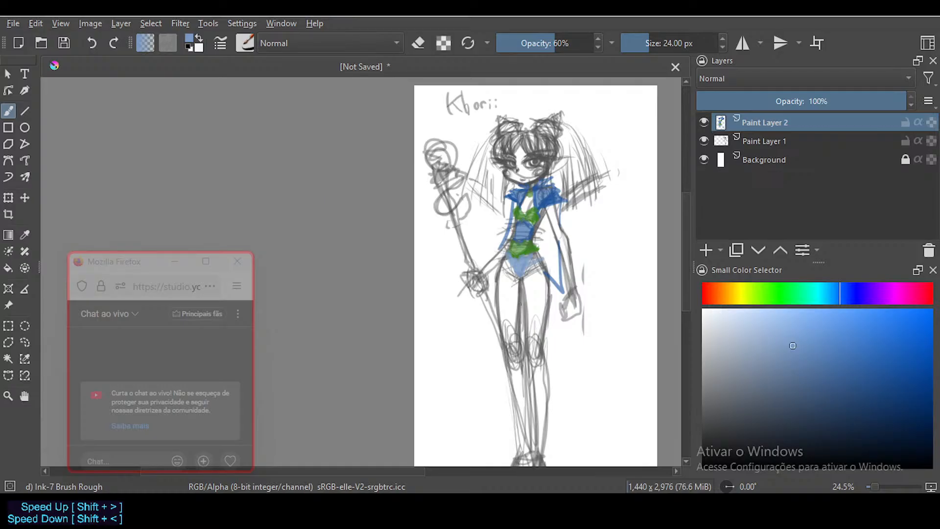
{"action": "mouse_move", "coordinate": [528, 285]}
{"action": "left_mouse_down"}
{"action": "mouse_move", "coordinate": [531, 268]}
{"action": "mouse_move", "coordinate": [539, 350]}
{"action": "left_mouse_up"}
{"action": "mouse_move", "coordinate": [502, 257]}
{"action": "left_mouse_down"}
{"action": "mouse_move", "coordinate": [519, 283]}
{"action": "mouse_move", "coordinate": [502, 265]}
{"action": "mouse_move", "coordinate": [532, 281]}
{"action": "mouse_move", "coordinate": [547, 262]}
{"action": "mouse_move", "coordinate": [548, 272]}
{"action": "mouse_move", "coordinate": [536, 268]}
{"action": "mouse_move", "coordinate": [535, 294]}
{"action": "mouse_move", "coordinate": [512, 270]}
{"action": "mouse_move", "coordinate": [505, 304]}
{"action": "mouse_move", "coordinate": [518, 288]}
{"action": "mouse_move", "coordinate": [505, 263]}
{"action": "mouse_move", "coordinate": [514, 316]}
{"action": "left_mouse_up"}
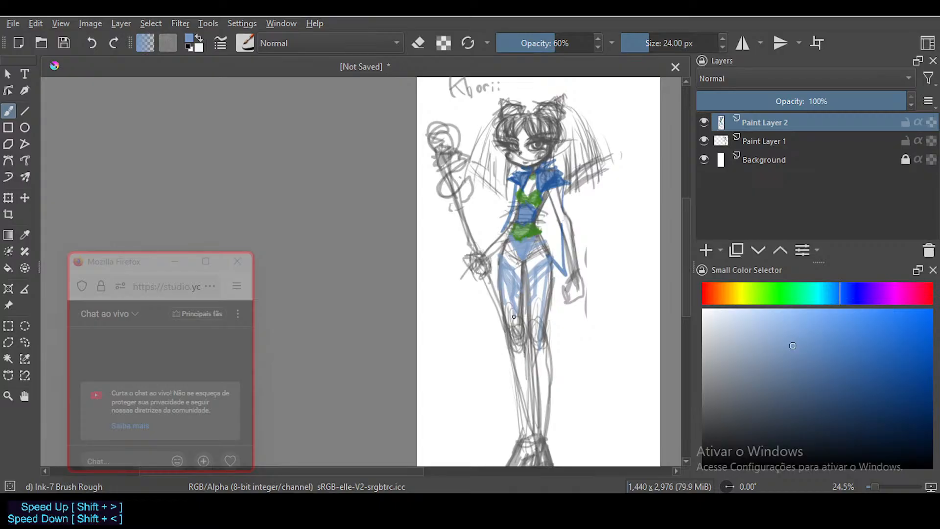
{"action": "mouse_move", "coordinate": [509, 274]}
{"action": "left_mouse_down"}
{"action": "mouse_move", "coordinate": [516, 316]}
{"action": "mouse_move", "coordinate": [533, 315]}
{"action": "left_mouse_up"}
{"action": "mouse_move", "coordinate": [549, 266]}
{"action": "left_mouse_down"}
{"action": "mouse_move", "coordinate": [541, 319]}
{"action": "mouse_move", "coordinate": [532, 281]}
{"action": "left_mouse_up"}
{"action": "left_click_drag", "start_coordinate": [534, 244], "coordinate": [530, 289]}
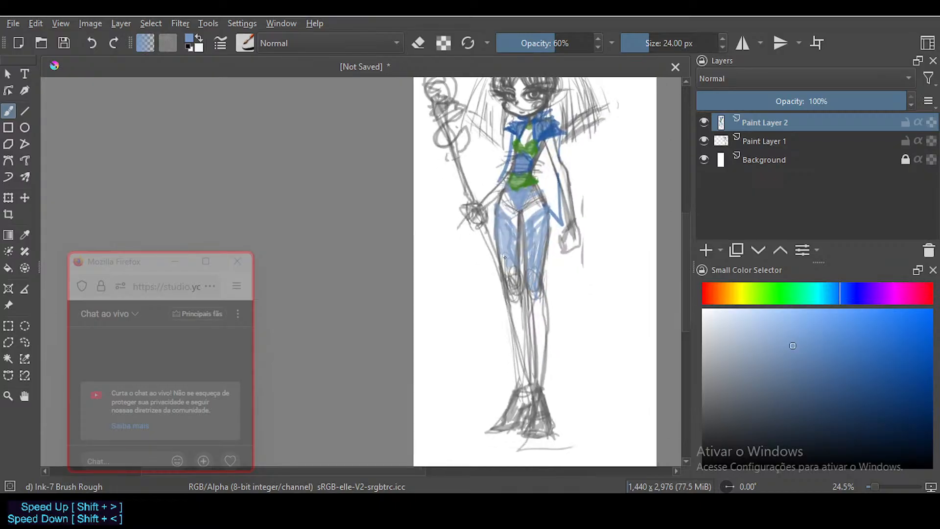
Extend the light blue down the knees and lower legs towards the ankles.
{"action": "left_click_drag", "start_coordinate": [503, 249], "coordinate": [522, 345]}
{"action": "left_click_drag", "start_coordinate": [534, 292], "coordinate": [541, 352]}
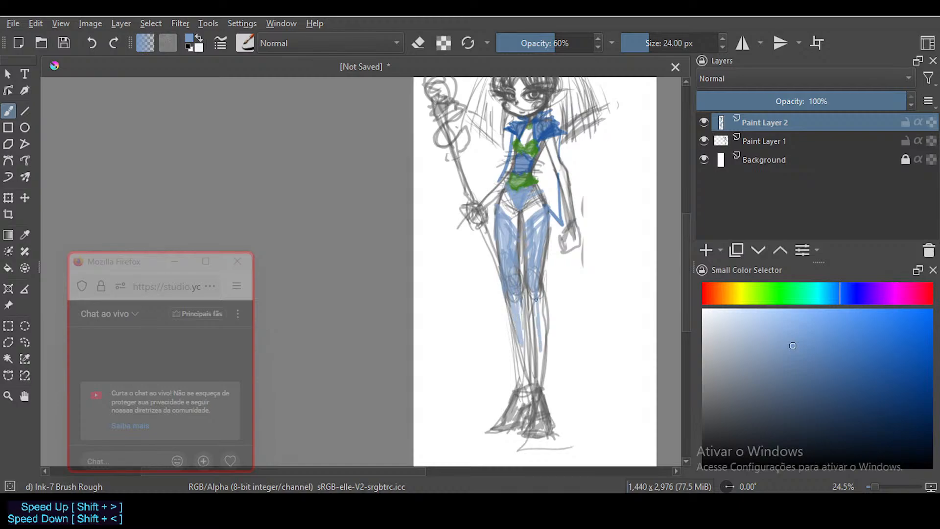
{"action": "left_click_drag", "start_coordinate": [544, 308], "coordinate": [545, 366]}
{"action": "left_click_drag", "start_coordinate": [536, 325], "coordinate": [539, 364]}
{"action": "left_click_drag", "start_coordinate": [538, 359], "coordinate": [543, 376]}
{"action": "left_click_drag", "start_coordinate": [521, 336], "coordinate": [525, 370]}
{"action": "mouse_move", "coordinate": [543, 211]}
{"action": "left_mouse_down"}
{"action": "mouse_move", "coordinate": [540, 302]}
{"action": "mouse_move", "coordinate": [524, 225]}
{"action": "left_mouse_up"}
Choose a dark purple and paint an over-the-knee boot on the leg beside the free arm.
{"action": "left_click_drag", "start_coordinate": [835, 290], "coordinate": [883, 293]}
{"action": "mouse_move", "coordinate": [857, 394]}
{"action": "left_mouse_down"}
{"action": "mouse_move", "coordinate": [865, 406]}
{"action": "mouse_move", "coordinate": [894, 398]}
{"action": "left_mouse_up"}
{"action": "left_click_drag", "start_coordinate": [531, 367], "coordinate": [540, 297]}
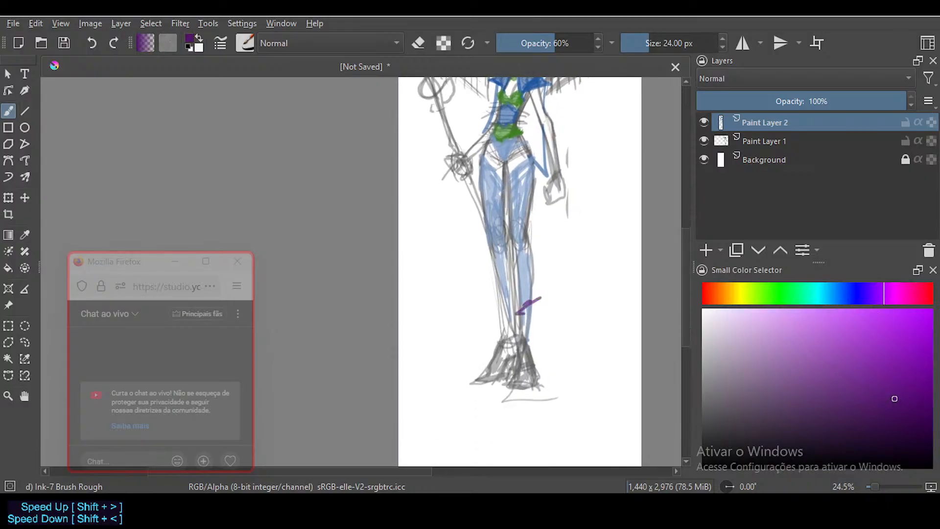
{"action": "key", "text": "ctrl+z"}
{"action": "mouse_move", "coordinate": [515, 194]}
{"action": "left_mouse_down"}
{"action": "mouse_move", "coordinate": [508, 209]}
{"action": "mouse_move", "coordinate": [528, 205]}
{"action": "mouse_move", "coordinate": [504, 226]}
{"action": "mouse_move", "coordinate": [528, 208]}
{"action": "mouse_move", "coordinate": [518, 250]}
{"action": "mouse_move", "coordinate": [505, 245]}
{"action": "mouse_move", "coordinate": [516, 212]}
{"action": "mouse_move", "coordinate": [531, 214]}
{"action": "mouse_move", "coordinate": [506, 236]}
{"action": "mouse_move", "coordinate": [518, 237]}
{"action": "mouse_move", "coordinate": [520, 259]}
{"action": "mouse_move", "coordinate": [509, 259]}
{"action": "mouse_move", "coordinate": [514, 238]}
{"action": "mouse_move", "coordinate": [523, 348]}
{"action": "left_mouse_up"}
{"action": "key", "text": "ctrl+z"}
{"action": "key", "text": "ctrl+z"}
{"action": "key", "text": "ctrl+z"}
{"action": "mouse_move", "coordinate": [520, 258]}
{"action": "left_mouse_down"}
{"action": "mouse_move", "coordinate": [525, 319]}
{"action": "mouse_move", "coordinate": [512, 319]}
{"action": "mouse_move", "coordinate": [520, 306]}
{"action": "mouse_move", "coordinate": [521, 319]}
{"action": "mouse_move", "coordinate": [507, 254]}
{"action": "mouse_move", "coordinate": [512, 347]}
{"action": "mouse_move", "coordinate": [517, 323]}
{"action": "mouse_move", "coordinate": [522, 342]}
{"action": "mouse_move", "coordinate": [503, 398]}
{"action": "mouse_move", "coordinate": [531, 397]}
{"action": "mouse_move", "coordinate": [518, 390]}
{"action": "mouse_move", "coordinate": [532, 393]}
{"action": "mouse_move", "coordinate": [521, 353]}
{"action": "mouse_move", "coordinate": [530, 391]}
{"action": "mouse_move", "coordinate": [525, 363]}
{"action": "left_mouse_up"}
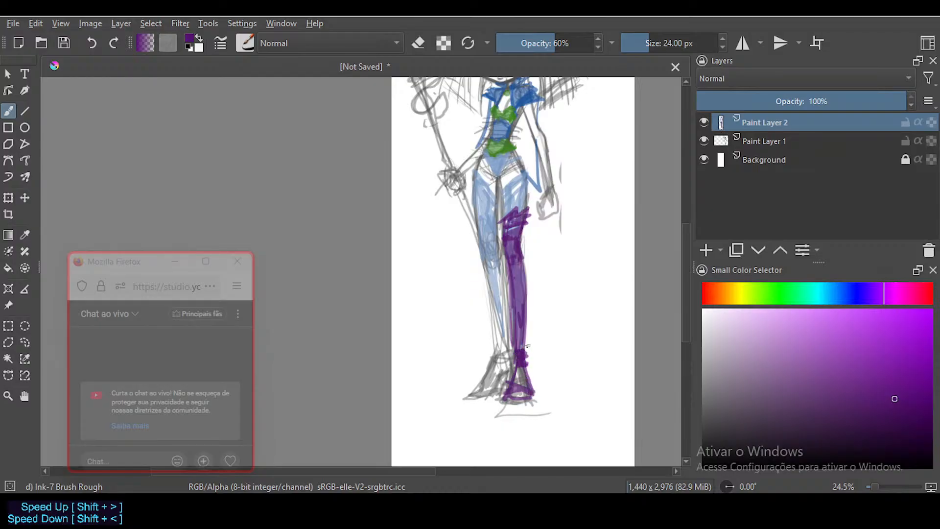
Paint a knee-high purple boot on the staff-side leg and add cross bands to the taller boot.
{"action": "mouse_move", "coordinate": [481, 270]}
{"action": "left_mouse_down"}
{"action": "mouse_move", "coordinate": [500, 275]}
{"action": "mouse_move", "coordinate": [482, 272]}
{"action": "mouse_move", "coordinate": [503, 334]}
{"action": "left_mouse_up"}
{"action": "key", "text": "ctrl+z"}
{"action": "mouse_move", "coordinate": [499, 290]}
{"action": "left_mouse_down"}
{"action": "mouse_move", "coordinate": [488, 288]}
{"action": "mouse_move", "coordinate": [497, 294]}
{"action": "left_mouse_up"}
{"action": "left_click_drag", "start_coordinate": [493, 294], "coordinate": [505, 350]}
{"action": "left_click_drag", "start_coordinate": [500, 291], "coordinate": [506, 348]}
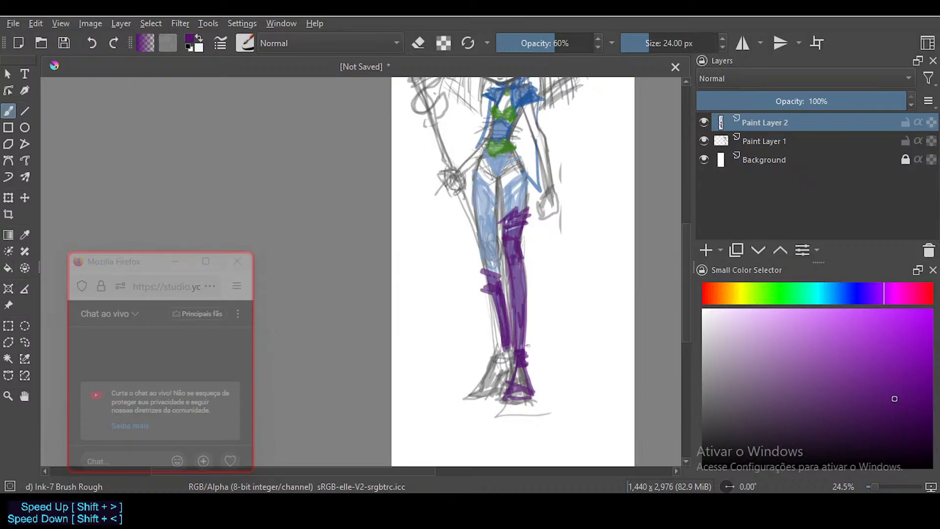
{"action": "mouse_move", "coordinate": [499, 281]}
{"action": "left_mouse_down"}
{"action": "mouse_move", "coordinate": [479, 268]}
{"action": "mouse_move", "coordinate": [489, 289]}
{"action": "mouse_move", "coordinate": [495, 283]}
{"action": "mouse_move", "coordinate": [500, 327]}
{"action": "mouse_move", "coordinate": [504, 300]}
{"action": "mouse_move", "coordinate": [502, 360]}
{"action": "mouse_move", "coordinate": [472, 387]}
{"action": "mouse_move", "coordinate": [504, 389]}
{"action": "mouse_move", "coordinate": [503, 345]}
{"action": "mouse_move", "coordinate": [508, 359]}
{"action": "mouse_move", "coordinate": [491, 384]}
{"action": "left_mouse_up"}
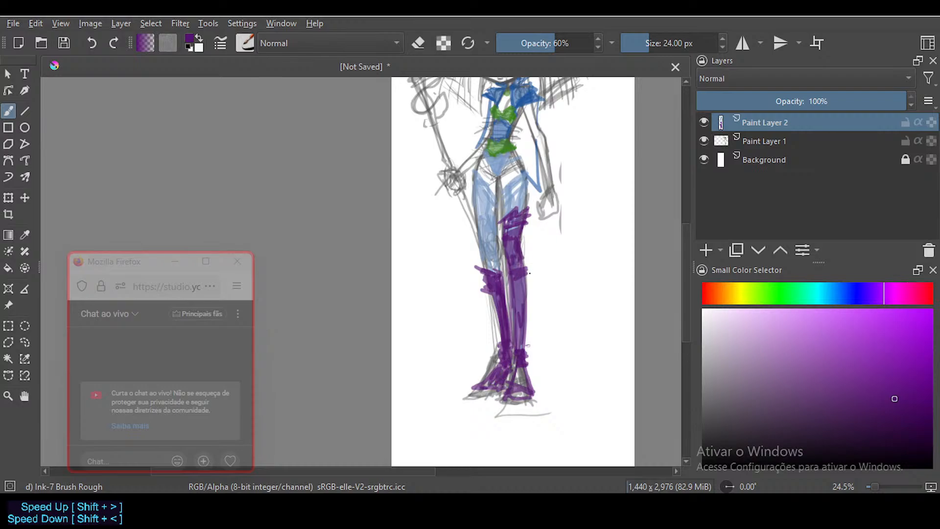
{"action": "left_click_drag", "start_coordinate": [514, 285], "coordinate": [533, 281]}
{"action": "left_click_drag", "start_coordinate": [507, 241], "coordinate": [522, 237]}
Choose a bright pink brush colour and erase the light blue from both thighs.
{"action": "left_click_drag", "start_coordinate": [552, 286], "coordinate": [564, 363]}
{"action": "left_click_drag", "start_coordinate": [539, 312], "coordinate": [549, 288]}
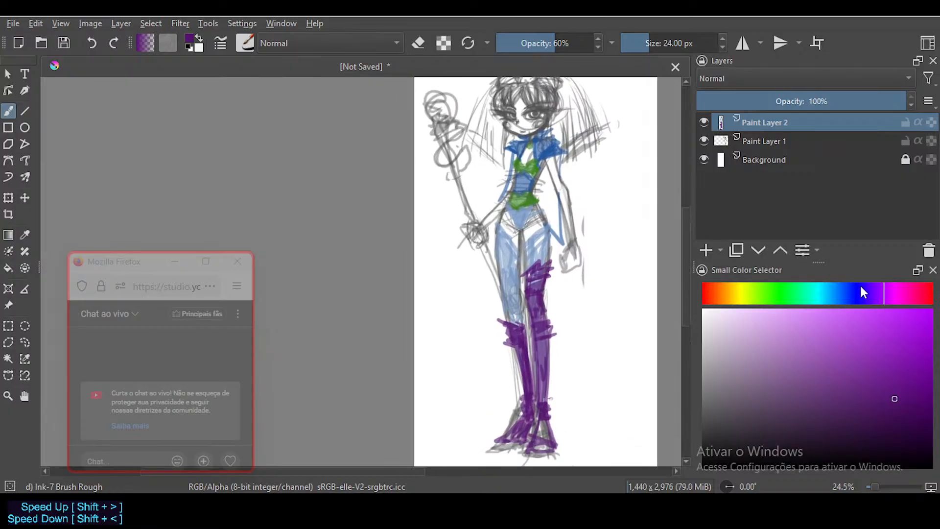
{"action": "mouse_move", "coordinate": [860, 291]}
{"action": "left_mouse_down"}
{"action": "mouse_move", "coordinate": [835, 293]}
{"action": "mouse_move", "coordinate": [907, 290]}
{"action": "left_mouse_up"}
{"action": "left_click", "coordinate": [842, 318]}
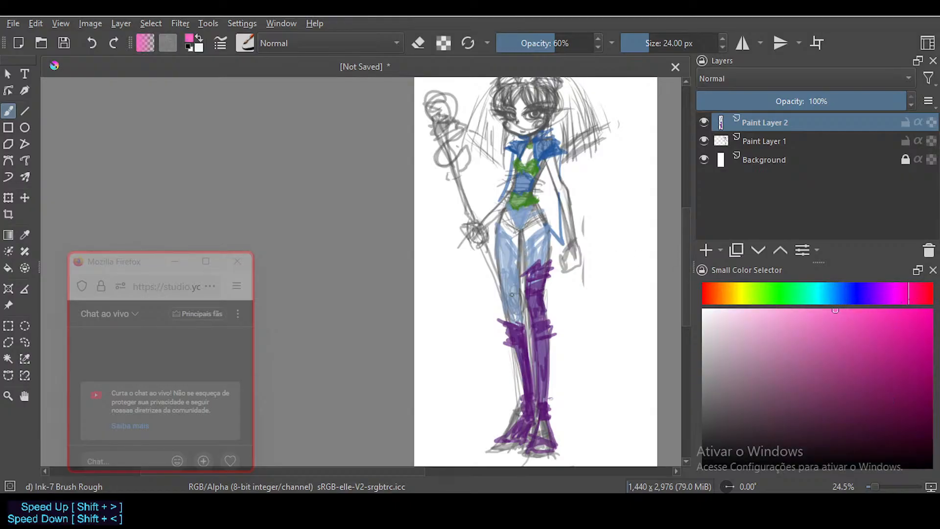
{"action": "mouse_move", "coordinate": [502, 225]}
{"action": "left_mouse_down"}
{"action": "mouse_move", "coordinate": [506, 266]}
{"action": "mouse_move", "coordinate": [503, 230]}
{"action": "mouse_move", "coordinate": [512, 234]}
{"action": "mouse_move", "coordinate": [500, 271]}
{"action": "mouse_move", "coordinate": [496, 222]}
{"action": "mouse_move", "coordinate": [507, 269]}
{"action": "mouse_move", "coordinate": [507, 231]}
{"action": "mouse_move", "coordinate": [512, 249]}
{"action": "mouse_move", "coordinate": [503, 279]}
{"action": "left_mouse_up"}
{"action": "key", "text": "ctrl+z"}
{"action": "key", "text": "e"}
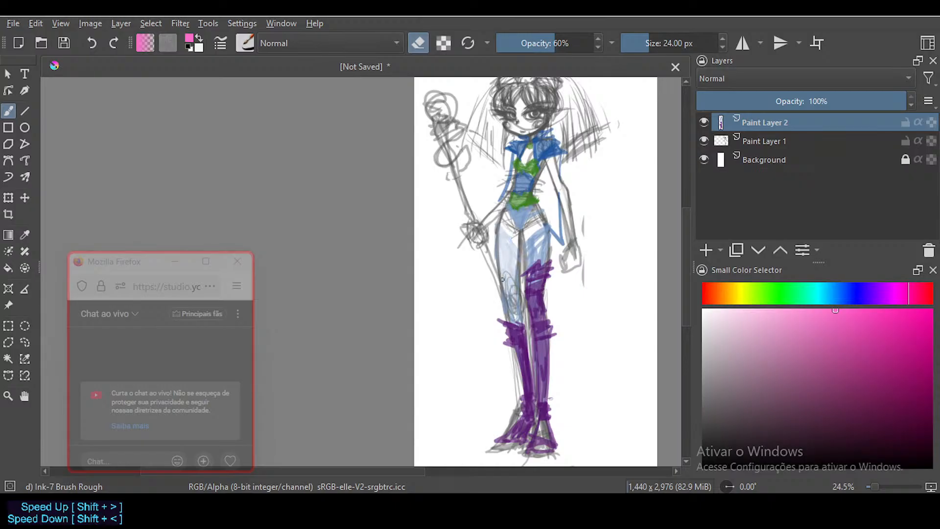
{"action": "mouse_move", "coordinate": [523, 250]}
{"action": "left_mouse_down"}
{"action": "mouse_move", "coordinate": [531, 230]}
{"action": "mouse_move", "coordinate": [534, 262]}
{"action": "mouse_move", "coordinate": [543, 224]}
{"action": "mouse_move", "coordinate": [546, 256]}
{"action": "mouse_move", "coordinate": [539, 221]}
{"action": "mouse_move", "coordinate": [523, 252]}
{"action": "mouse_move", "coordinate": [499, 228]}
{"action": "mouse_move", "coordinate": [507, 291]}
{"action": "mouse_move", "coordinate": [541, 260]}
{"action": "left_mouse_up"}
{"action": "key", "text": "e"}
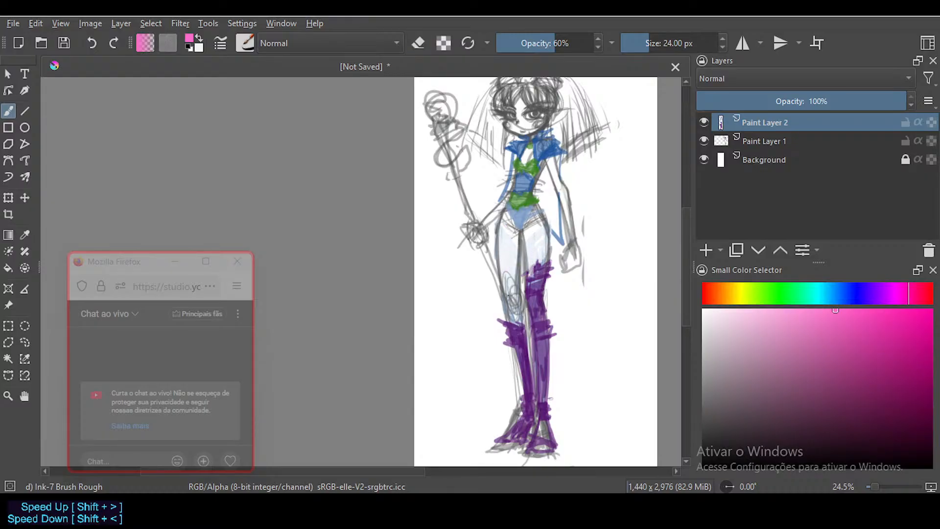
Paint pink leggings on both legs above the boots, leaving pale bands across the thighs.
{"action": "mouse_move", "coordinate": [507, 288]}
{"action": "left_mouse_down"}
{"action": "mouse_move", "coordinate": [516, 314]}
{"action": "mouse_move", "coordinate": [500, 232]}
{"action": "mouse_move", "coordinate": [513, 279]}
{"action": "mouse_move", "coordinate": [516, 241]}
{"action": "mouse_move", "coordinate": [517, 249]}
{"action": "mouse_move", "coordinate": [503, 206]}
{"action": "mouse_move", "coordinate": [513, 237]}
{"action": "left_mouse_up"}
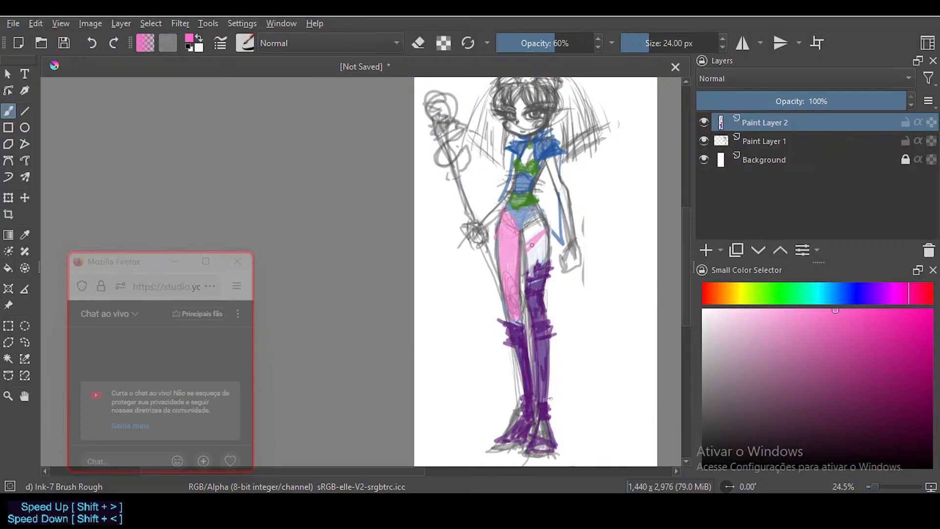
{"action": "mouse_move", "coordinate": [532, 245]}
{"action": "left_mouse_down"}
{"action": "mouse_move", "coordinate": [530, 270]}
{"action": "mouse_move", "coordinate": [552, 227]}
{"action": "left_mouse_up"}
{"action": "key", "text": "ctrl+z"}
{"action": "mouse_move", "coordinate": [527, 259]}
{"action": "left_mouse_down"}
{"action": "mouse_move", "coordinate": [534, 245]}
{"action": "mouse_move", "coordinate": [542, 250]}
{"action": "mouse_move", "coordinate": [530, 247]}
{"action": "mouse_move", "coordinate": [533, 237]}
{"action": "mouse_move", "coordinate": [546, 239]}
{"action": "mouse_move", "coordinate": [530, 229]}
{"action": "mouse_move", "coordinate": [533, 243]}
{"action": "mouse_move", "coordinate": [533, 229]}
{"action": "mouse_move", "coordinate": [518, 252]}
{"action": "mouse_move", "coordinate": [489, 237]}
{"action": "mouse_move", "coordinate": [515, 252]}
{"action": "mouse_move", "coordinate": [514, 272]}
{"action": "mouse_move", "coordinate": [508, 236]}
{"action": "mouse_move", "coordinate": [532, 227]}
{"action": "mouse_move", "coordinate": [512, 218]}
{"action": "mouse_move", "coordinate": [521, 210]}
{"action": "left_mouse_up"}
{"action": "key", "text": "ctrl+z"}
Erase the light blue from the bodysuit bottom and repaint that area pink below the green belt.
{"action": "key", "text": "e"}
{"action": "key", "text": "ctrl+z"}
{"action": "key", "text": "e"}
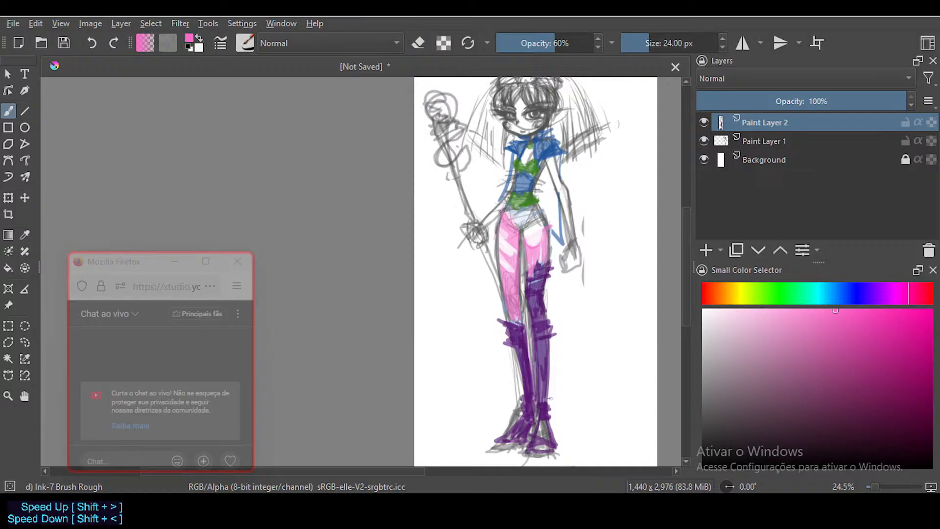
{"action": "key", "text": "ctrl+z"}
{"action": "mouse_move", "coordinate": [520, 225]}
{"action": "left_mouse_down"}
{"action": "mouse_move", "coordinate": [504, 210]}
{"action": "mouse_move", "coordinate": [520, 228]}
{"action": "left_mouse_up"}
{"action": "left_click_drag", "start_coordinate": [516, 222], "coordinate": [510, 211]}
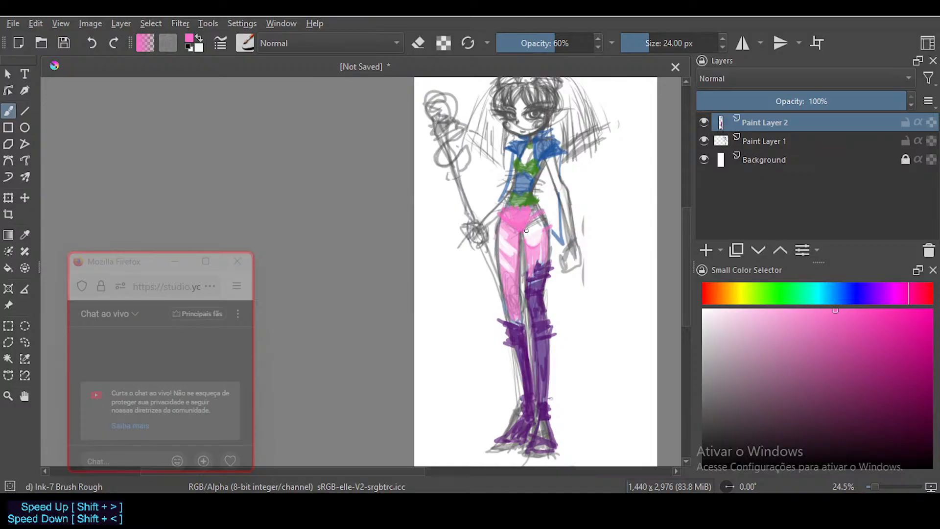
Add a diagonal pink band across the upper thigh beside the free arm.
{"action": "key", "text": "ctrl+z"}
{"action": "left_click_drag", "start_coordinate": [549, 215], "coordinate": [528, 288]}
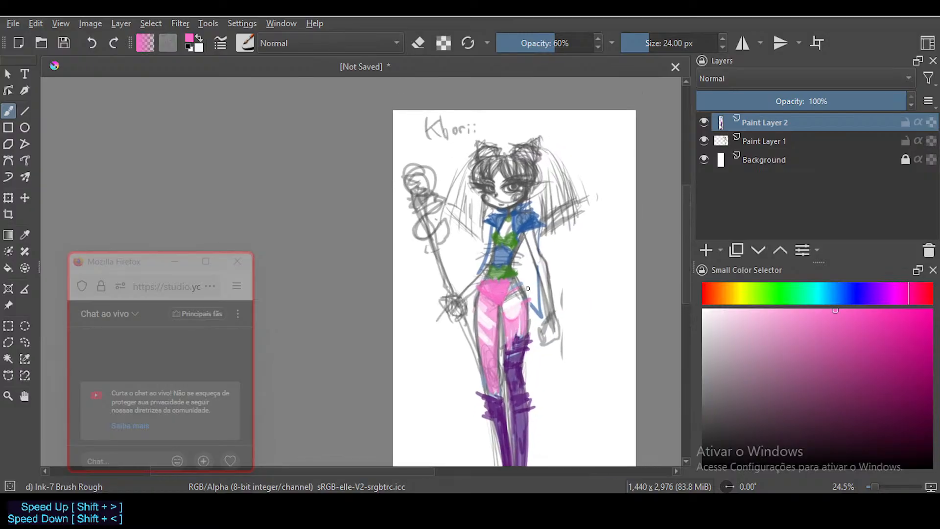
{"action": "scroll", "coordinate": [517, 260], "scroll_direction": "up", "scroll_amount": 2}
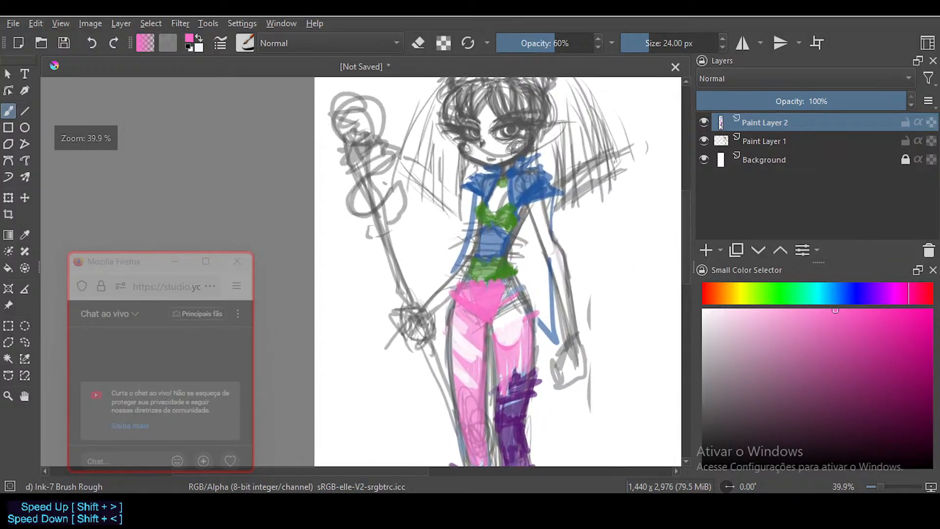
{"action": "mouse_move", "coordinate": [493, 340]}
{"action": "left_mouse_down"}
{"action": "mouse_move", "coordinate": [518, 328]}
{"action": "mouse_move", "coordinate": [514, 348]}
{"action": "mouse_move", "coordinate": [517, 314]}
{"action": "left_mouse_up"}
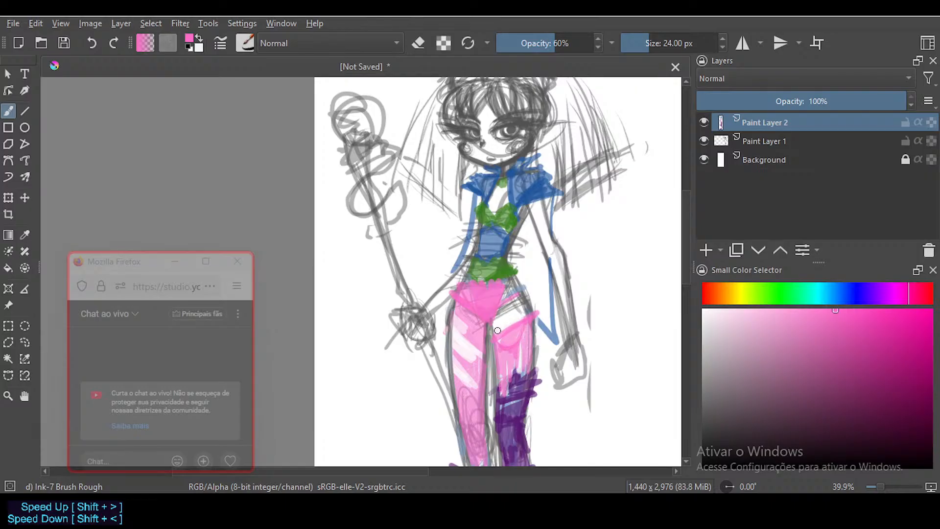
Erase pale gaps in the pink along the hip and upper thigh on the staff side.
{"action": "key", "text": "e"}
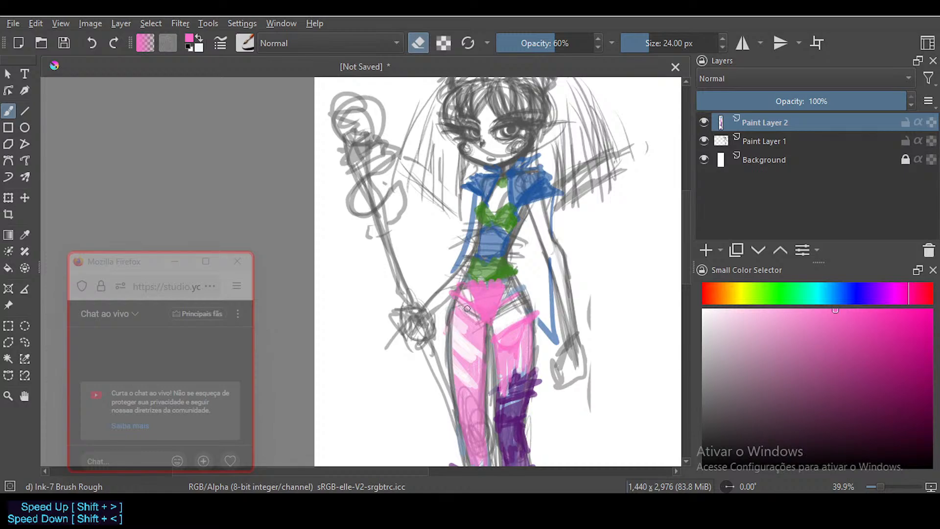
{"action": "key", "text": "e"}
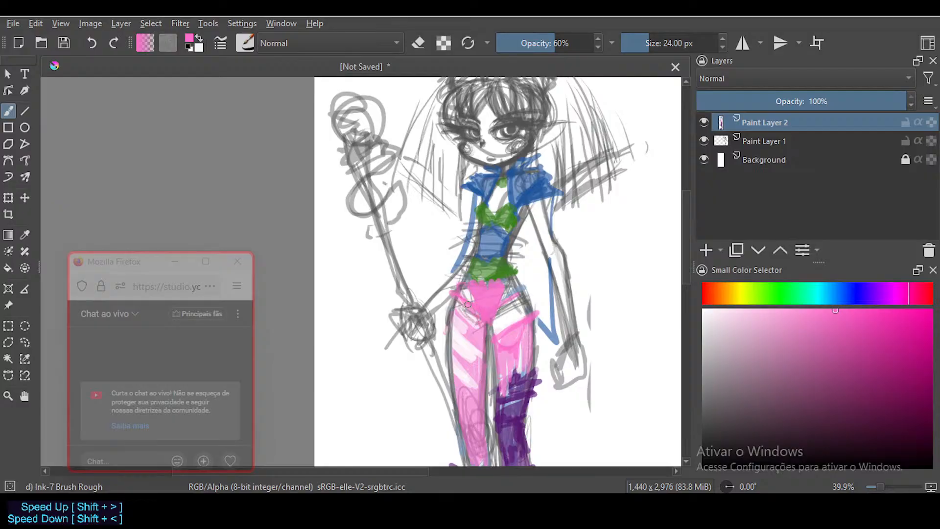
{"action": "key", "text": "e"}
{"action": "left_click_drag", "start_coordinate": [468, 322], "coordinate": [476, 341]}
{"action": "left_click_drag", "start_coordinate": [508, 279], "coordinate": [512, 287]}
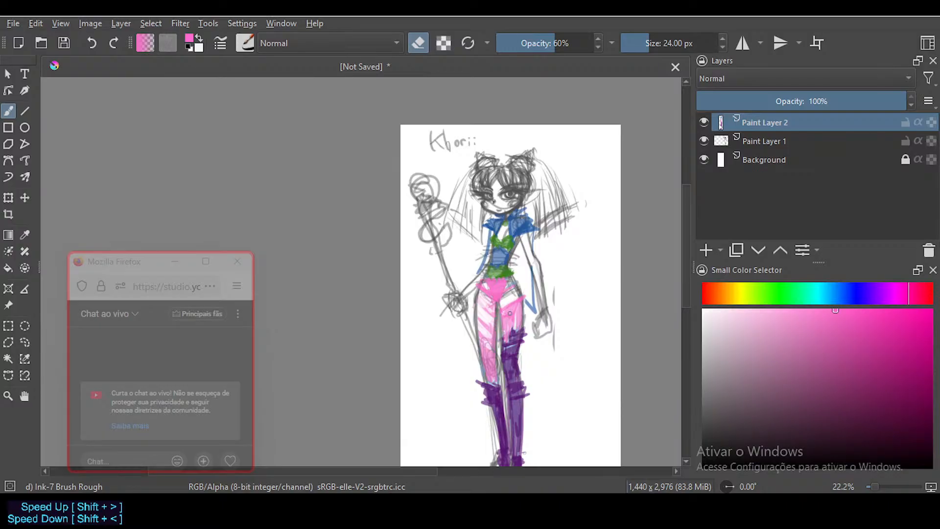
{"action": "left_click_drag", "start_coordinate": [525, 299], "coordinate": [523, 276]}
{"action": "left_click_drag", "start_coordinate": [498, 322], "coordinate": [524, 325]}
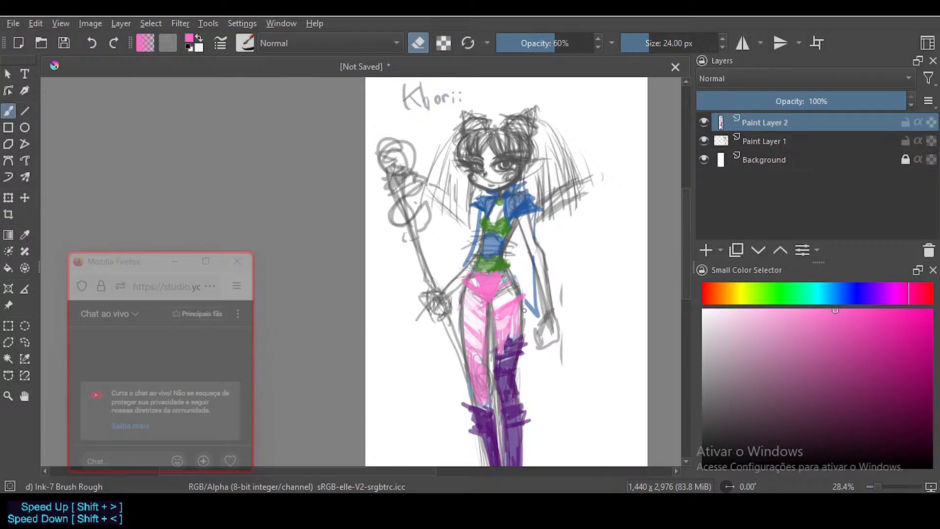
{"action": "scroll", "coordinate": [513, 290], "scroll_direction": "up", "scroll_amount": 1}
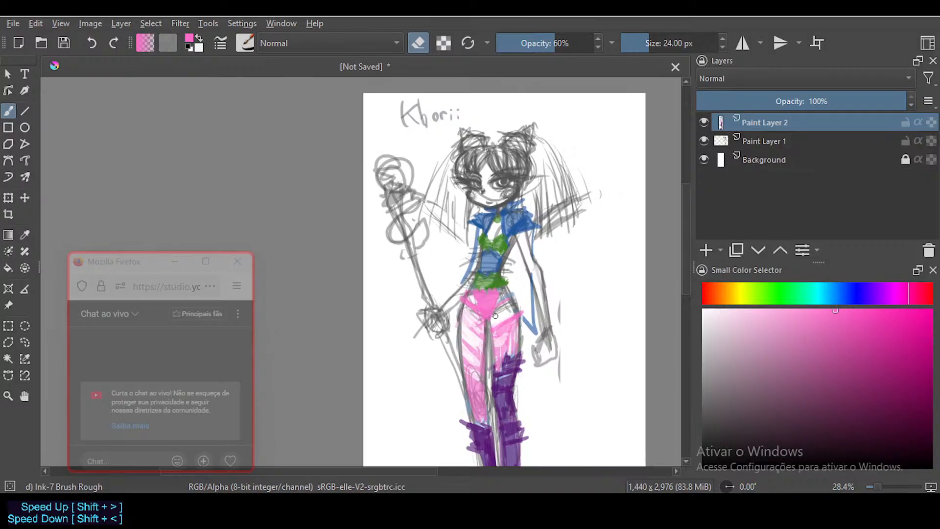
Paint pink over the pale gap at the top of the thigh beside the free arm.
{"action": "key", "text": "e"}
{"action": "key", "text": "e"}
{"action": "key", "text": "e"}
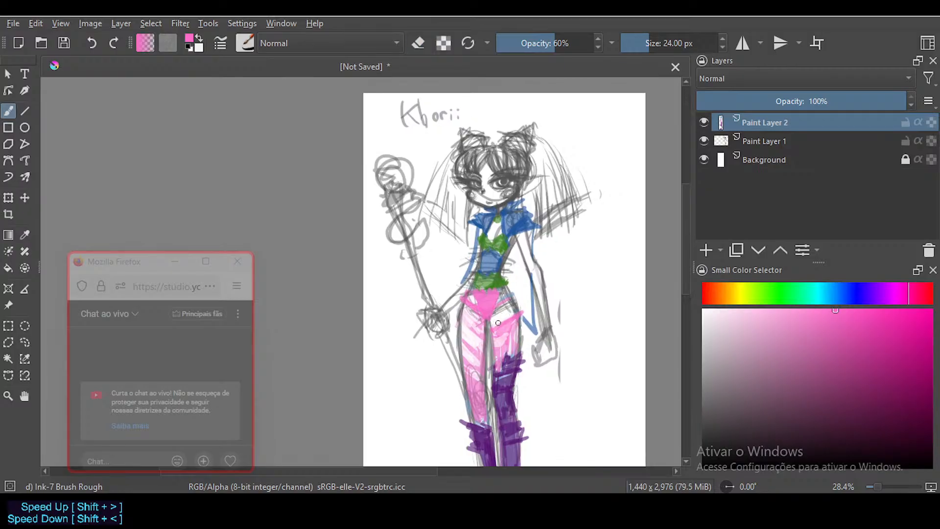
{"action": "left_click_drag", "start_coordinate": [494, 326], "coordinate": [511, 309]}
{"action": "scroll", "coordinate": [480, 301], "scroll_direction": "up", "scroll_amount": 1}
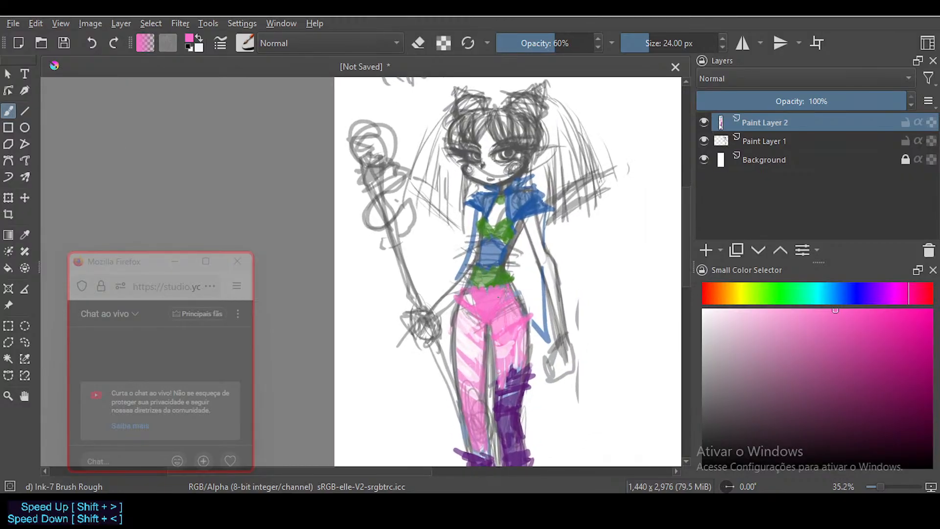
{"action": "scroll", "coordinate": [505, 303], "scroll_direction": "down", "scroll_amount": 2}
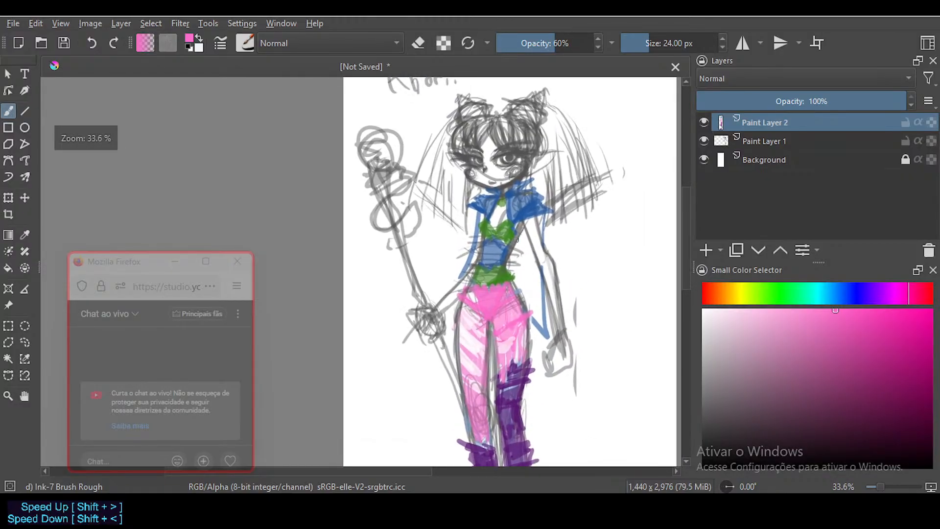
Paint the chest opening and both arms pink, and fill the pale bands on both thighs with the same pink.
{"action": "mouse_move", "coordinate": [495, 209]}
{"action": "left_mouse_down"}
{"action": "mouse_move", "coordinate": [500, 226]}
{"action": "mouse_move", "coordinate": [502, 207]}
{"action": "left_mouse_up"}
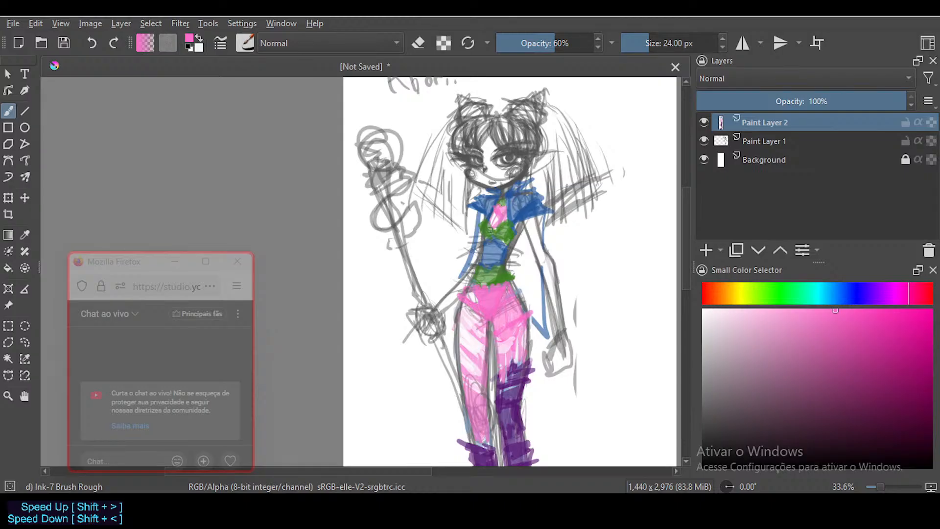
{"action": "mouse_move", "coordinate": [533, 223]}
{"action": "left_mouse_down"}
{"action": "mouse_move", "coordinate": [537, 243]}
{"action": "mouse_move", "coordinate": [528, 218]}
{"action": "left_mouse_up"}
{"action": "mouse_move", "coordinate": [541, 251]}
{"action": "left_mouse_down"}
{"action": "mouse_move", "coordinate": [553, 264]}
{"action": "mouse_move", "coordinate": [560, 314]}
{"action": "mouse_move", "coordinate": [548, 265]}
{"action": "left_mouse_up"}
{"action": "mouse_move", "coordinate": [443, 299]}
{"action": "left_mouse_down"}
{"action": "mouse_move", "coordinate": [449, 309]}
{"action": "mouse_move", "coordinate": [465, 281]}
{"action": "mouse_move", "coordinate": [445, 302]}
{"action": "left_mouse_up"}
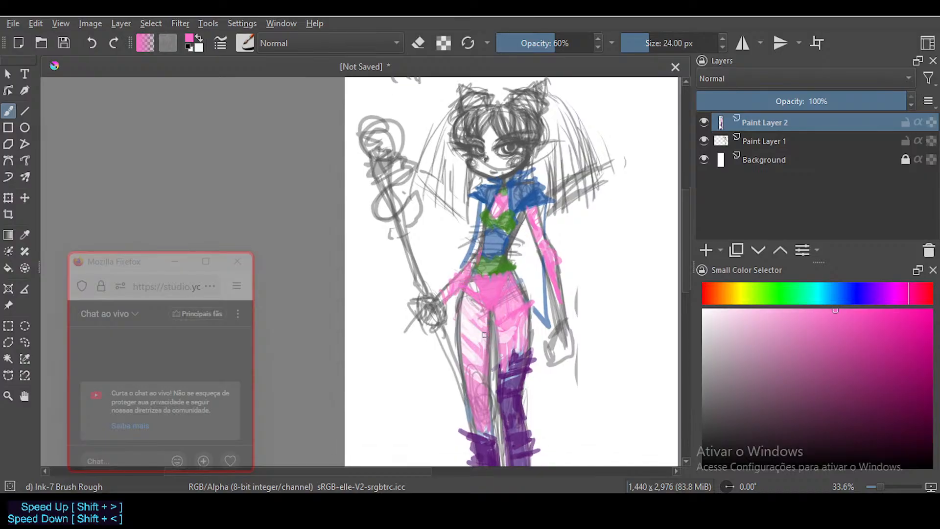
{"action": "mouse_move", "coordinate": [481, 351]}
{"action": "left_mouse_down"}
{"action": "mouse_move", "coordinate": [472, 338]}
{"action": "mouse_move", "coordinate": [494, 341]}
{"action": "mouse_move", "coordinate": [483, 317]}
{"action": "mouse_move", "coordinate": [469, 303]}
{"action": "mouse_move", "coordinate": [474, 324]}
{"action": "mouse_move", "coordinate": [463, 316]}
{"action": "mouse_move", "coordinate": [470, 305]}
{"action": "mouse_move", "coordinate": [484, 314]}
{"action": "left_mouse_up"}
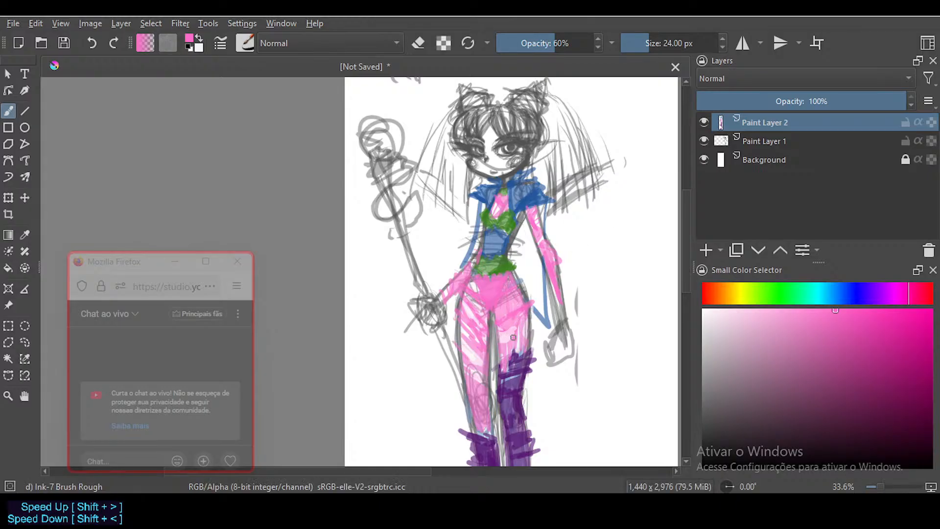
{"action": "mouse_move", "coordinate": [520, 335]}
{"action": "left_mouse_down"}
{"action": "mouse_move", "coordinate": [521, 313]}
{"action": "mouse_move", "coordinate": [502, 328]}
{"action": "mouse_move", "coordinate": [516, 317]}
{"action": "mouse_move", "coordinate": [514, 300]}
{"action": "left_mouse_up"}
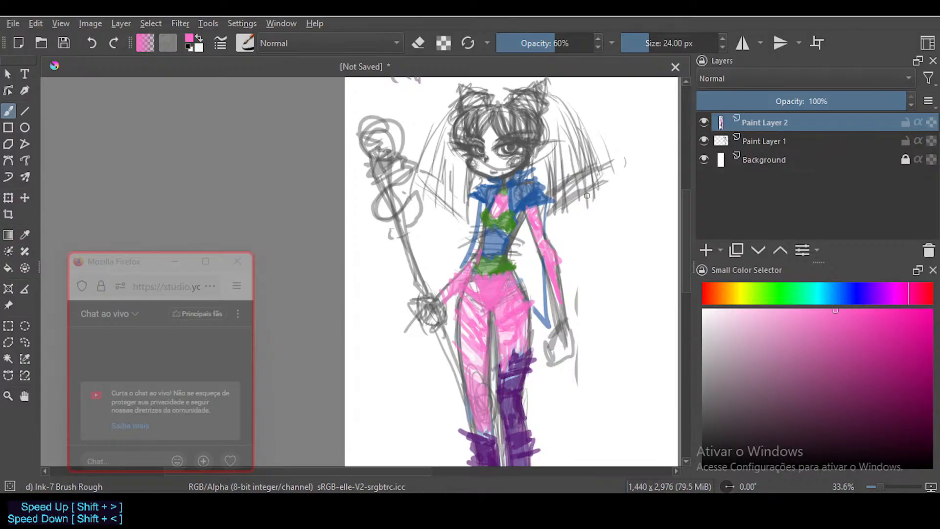
Choose a dark blue brush colour and fill the cape behind the torso on both sides of the body.
{"action": "left_click", "coordinate": [842, 291]}
{"action": "left_click_drag", "start_coordinate": [862, 378], "coordinate": [871, 394]}
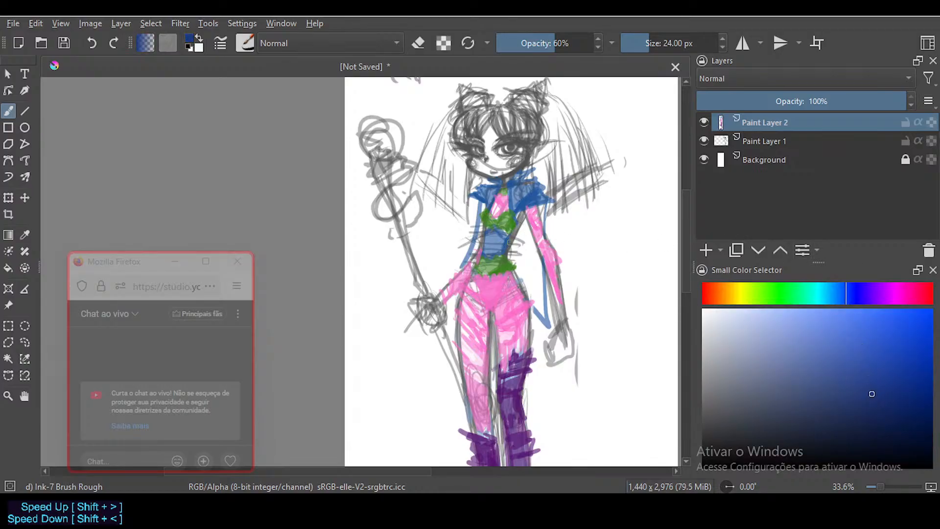
{"action": "mouse_move", "coordinate": [511, 253]}
{"action": "left_mouse_down"}
{"action": "mouse_move", "coordinate": [531, 238]}
{"action": "mouse_move", "coordinate": [538, 264]}
{"action": "mouse_move", "coordinate": [530, 278]}
{"action": "mouse_move", "coordinate": [531, 255]}
{"action": "mouse_move", "coordinate": [511, 257]}
{"action": "mouse_move", "coordinate": [514, 247]}
{"action": "mouse_move", "coordinate": [535, 306]}
{"action": "mouse_move", "coordinate": [537, 281]}
{"action": "mouse_move", "coordinate": [542, 313]}
{"action": "mouse_move", "coordinate": [539, 253]}
{"action": "mouse_move", "coordinate": [543, 315]}
{"action": "mouse_move", "coordinate": [524, 271]}
{"action": "mouse_move", "coordinate": [540, 314]}
{"action": "mouse_move", "coordinate": [538, 266]}
{"action": "mouse_move", "coordinate": [538, 275]}
{"action": "mouse_move", "coordinate": [523, 258]}
{"action": "mouse_move", "coordinate": [519, 230]}
{"action": "mouse_move", "coordinate": [516, 238]}
{"action": "mouse_move", "coordinate": [520, 253]}
{"action": "mouse_move", "coordinate": [523, 216]}
{"action": "mouse_move", "coordinate": [527, 270]}
{"action": "left_mouse_up"}
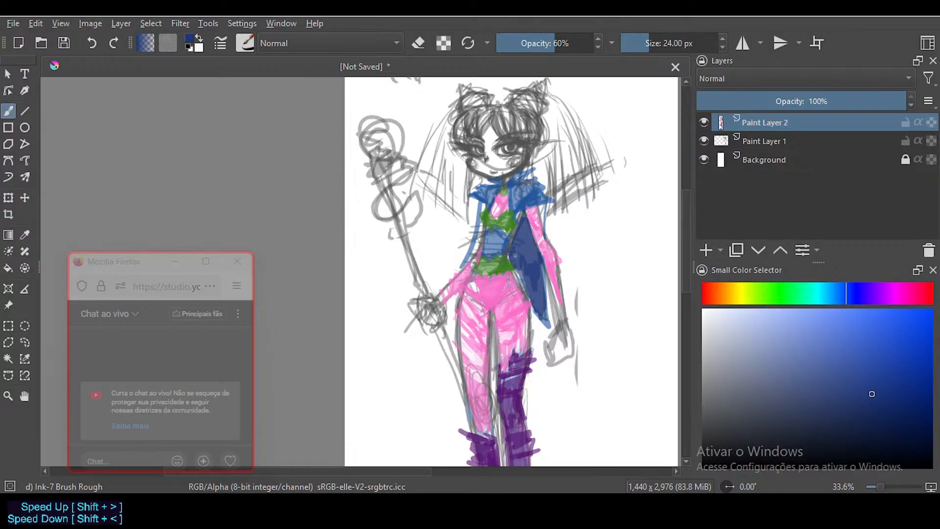
{"action": "left_click_drag", "start_coordinate": [470, 259], "coordinate": [478, 223]}
{"action": "left_click_drag", "start_coordinate": [479, 215], "coordinate": [470, 263]}
{"action": "left_click_drag", "start_coordinate": [575, 291], "coordinate": [591, 247]}
Choose a dark green brush colour and paint a long glove on the free forearm and hand and a matching glove on the staff hand.
{"action": "left_click_drag", "start_coordinate": [870, 290], "coordinate": [852, 294]}
{"action": "left_click_drag", "start_coordinate": [777, 301], "coordinate": [776, 301]}
{"action": "left_click", "coordinate": [862, 399]}
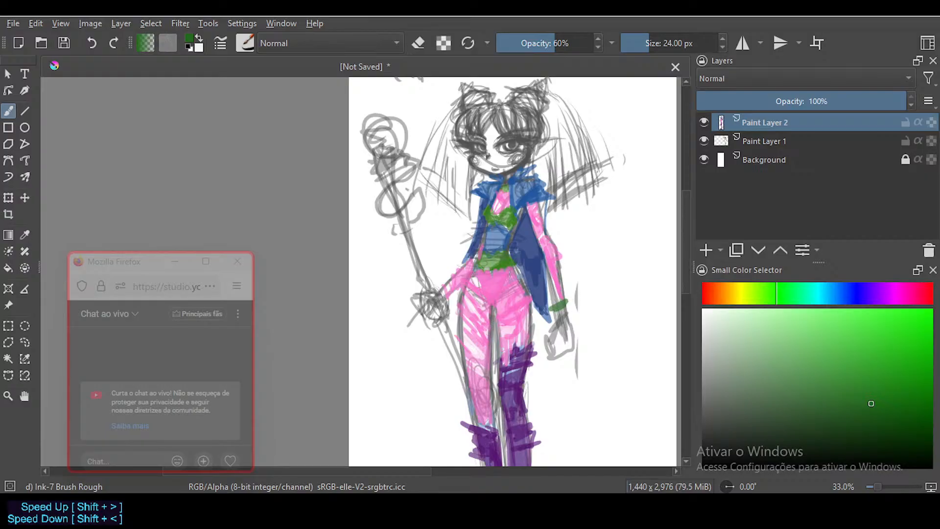
{"action": "left_click", "coordinate": [800, 410]}
{"action": "left_click", "coordinate": [857, 431]}
{"action": "mouse_move", "coordinate": [548, 268]}
{"action": "left_mouse_down"}
{"action": "mouse_move", "coordinate": [564, 245]}
{"action": "mouse_move", "coordinate": [556, 273]}
{"action": "mouse_move", "coordinate": [559, 263]}
{"action": "mouse_move", "coordinate": [571, 322]}
{"action": "mouse_move", "coordinate": [559, 288]}
{"action": "mouse_move", "coordinate": [560, 341]}
{"action": "mouse_move", "coordinate": [572, 333]}
{"action": "mouse_move", "coordinate": [555, 343]}
{"action": "mouse_move", "coordinate": [576, 343]}
{"action": "mouse_move", "coordinate": [552, 342]}
{"action": "mouse_move", "coordinate": [577, 339]}
{"action": "mouse_move", "coordinate": [561, 308]}
{"action": "left_mouse_up"}
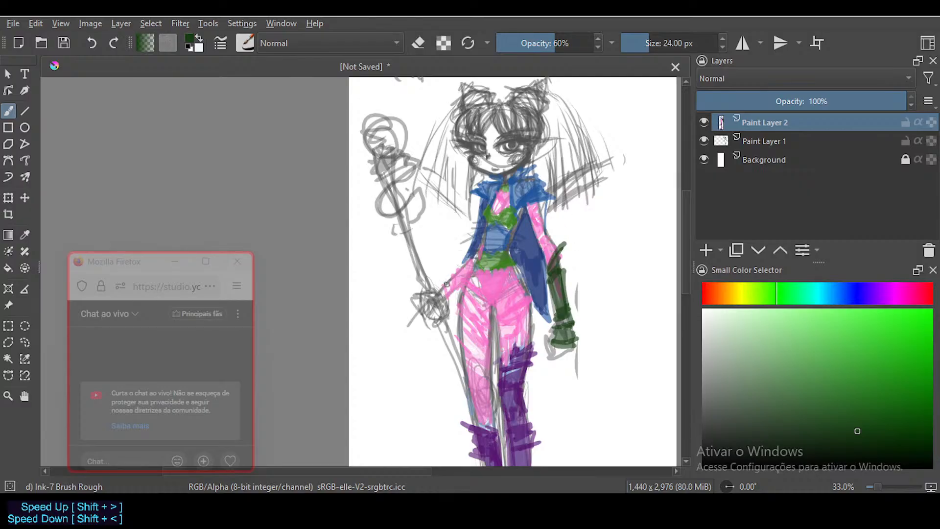
{"action": "mouse_move", "coordinate": [446, 287]}
{"action": "left_mouse_down"}
{"action": "mouse_move", "coordinate": [435, 288]}
{"action": "mouse_move", "coordinate": [448, 299]}
{"action": "left_mouse_up"}
{"action": "mouse_move", "coordinate": [419, 295]}
{"action": "left_mouse_down"}
{"action": "mouse_move", "coordinate": [422, 314]}
{"action": "mouse_move", "coordinate": [435, 319]}
{"action": "mouse_move", "coordinate": [440, 310]}
{"action": "left_mouse_up"}
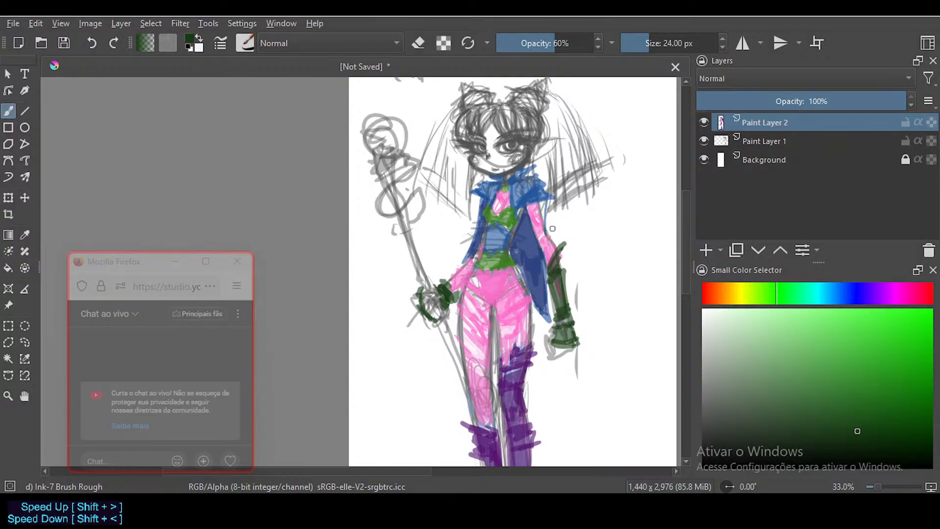
Sample the dark blue of the cape and extend its point beside the free arm down to the boot.
{"action": "scroll", "coordinate": [513, 295], "scroll_direction": "up", "scroll_amount": 2}
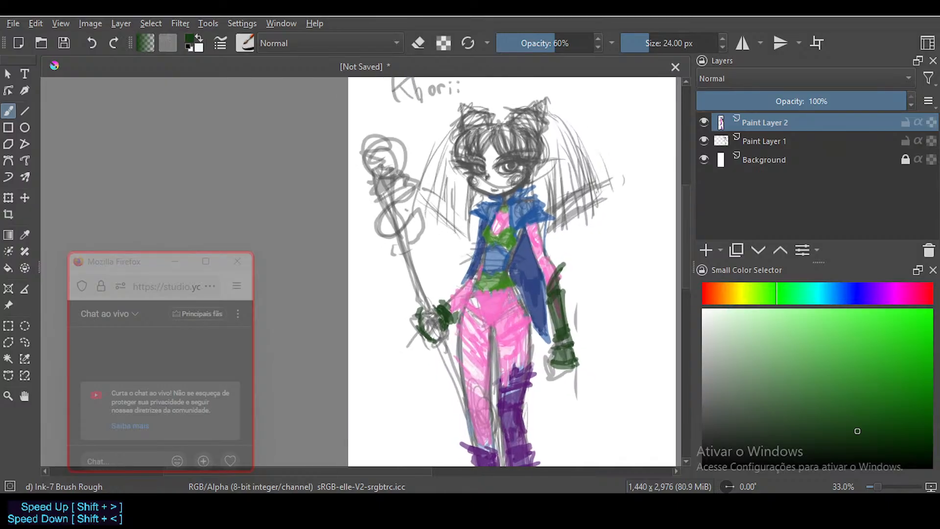
{"action": "left_click_drag", "start_coordinate": [512, 288], "coordinate": [519, 215]}
{"action": "mouse_move", "coordinate": [520, 279]}
{"action": "left_mouse_down"}
{"action": "mouse_move", "coordinate": [507, 319]}
{"action": "mouse_move", "coordinate": [512, 280]}
{"action": "left_mouse_up"}
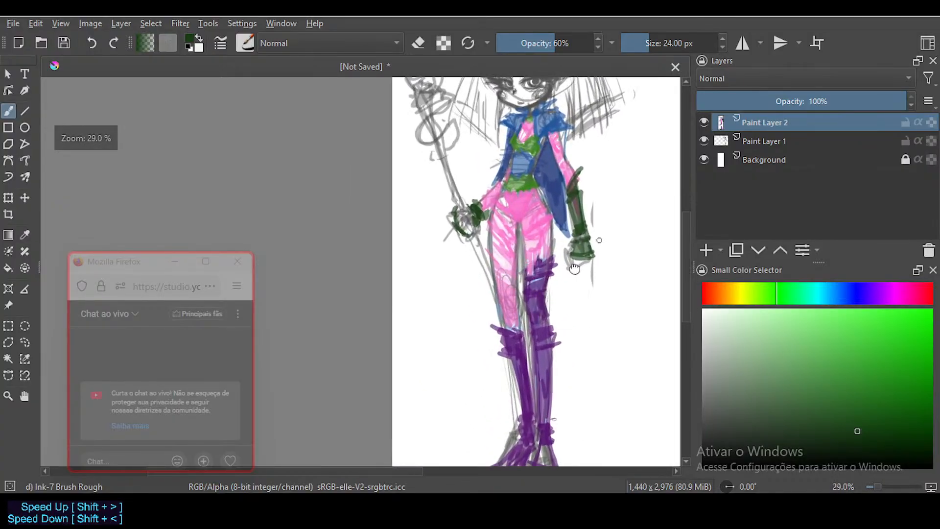
{"action": "left_click_drag", "start_coordinate": [574, 269], "coordinate": [559, 295]}
{"action": "left_click", "coordinate": [557, 206], "text": "ctrl"}
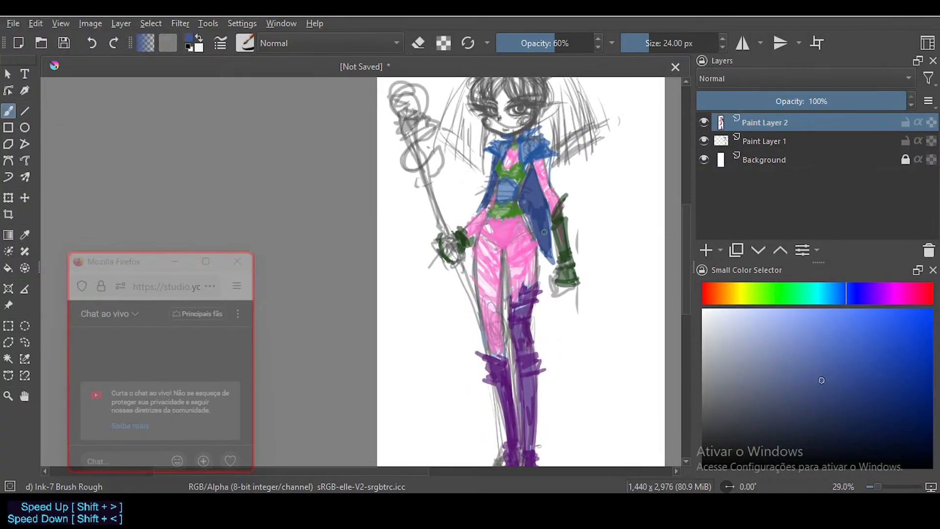
{"action": "mouse_move", "coordinate": [545, 252]}
{"action": "left_mouse_down"}
{"action": "mouse_move", "coordinate": [551, 329]}
{"action": "mouse_move", "coordinate": [540, 256]}
{"action": "mouse_move", "coordinate": [549, 326]}
{"action": "mouse_move", "coordinate": [542, 296]}
{"action": "left_mouse_up"}
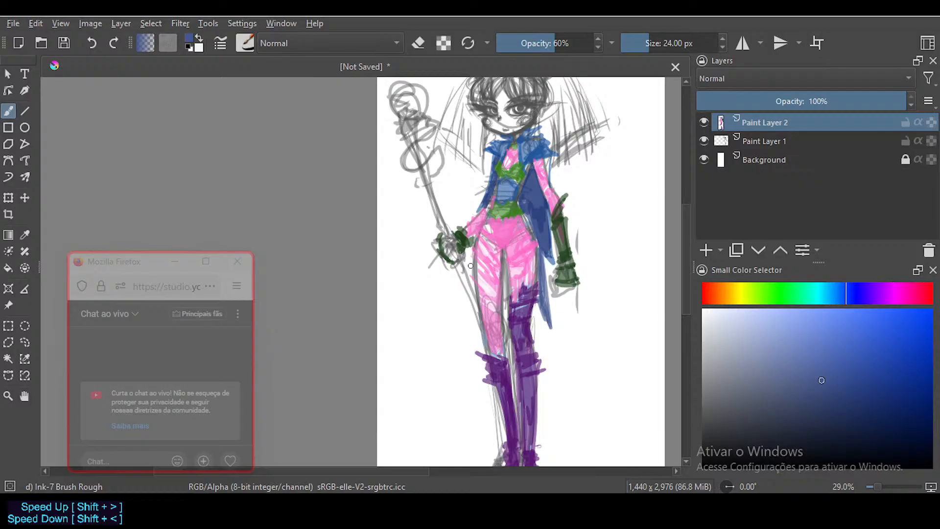
Paint ragged blue cape tails hanging beside the leg on the staff side.
{"action": "mouse_move", "coordinate": [473, 247]}
{"action": "left_mouse_down"}
{"action": "mouse_move", "coordinate": [471, 286]}
{"action": "mouse_move", "coordinate": [445, 335]}
{"action": "mouse_move", "coordinate": [470, 298]}
{"action": "mouse_move", "coordinate": [456, 317]}
{"action": "mouse_move", "coordinate": [471, 308]}
{"action": "mouse_move", "coordinate": [472, 374]}
{"action": "left_mouse_up"}
{"action": "left_click_drag", "start_coordinate": [475, 303], "coordinate": [468, 361]}
{"action": "left_click_drag", "start_coordinate": [474, 327], "coordinate": [473, 337]}
{"action": "left_click_drag", "start_coordinate": [472, 284], "coordinate": [473, 271]}
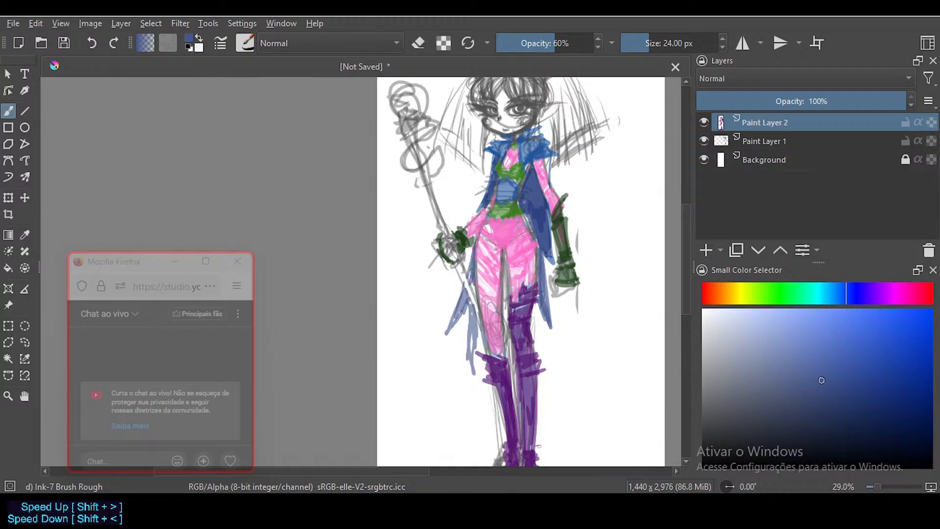
{"action": "left_click_drag", "start_coordinate": [476, 315], "coordinate": [477, 334]}
{"action": "left_click_drag", "start_coordinate": [479, 323], "coordinate": [483, 341]}
Paint ragged blue cape tails between the legs and beside the leg on the free-arm side.
{"action": "mouse_move", "coordinate": [507, 265]}
{"action": "left_mouse_down"}
{"action": "mouse_move", "coordinate": [507, 327]}
{"action": "mouse_move", "coordinate": [536, 322]}
{"action": "mouse_move", "coordinate": [536, 349]}
{"action": "left_mouse_up"}
{"action": "mouse_move", "coordinate": [535, 303]}
{"action": "left_mouse_down"}
{"action": "mouse_move", "coordinate": [539, 341]}
{"action": "mouse_move", "coordinate": [537, 288]}
{"action": "mouse_move", "coordinate": [557, 343]}
{"action": "left_mouse_up"}
{"action": "left_click_drag", "start_coordinate": [551, 256], "coordinate": [557, 334]}
{"action": "mouse_move", "coordinate": [549, 308]}
{"action": "left_mouse_down"}
{"action": "mouse_move", "coordinate": [566, 349]}
{"action": "mouse_move", "coordinate": [543, 347]}
{"action": "mouse_move", "coordinate": [544, 360]}
{"action": "mouse_move", "coordinate": [537, 346]}
{"action": "left_mouse_up"}
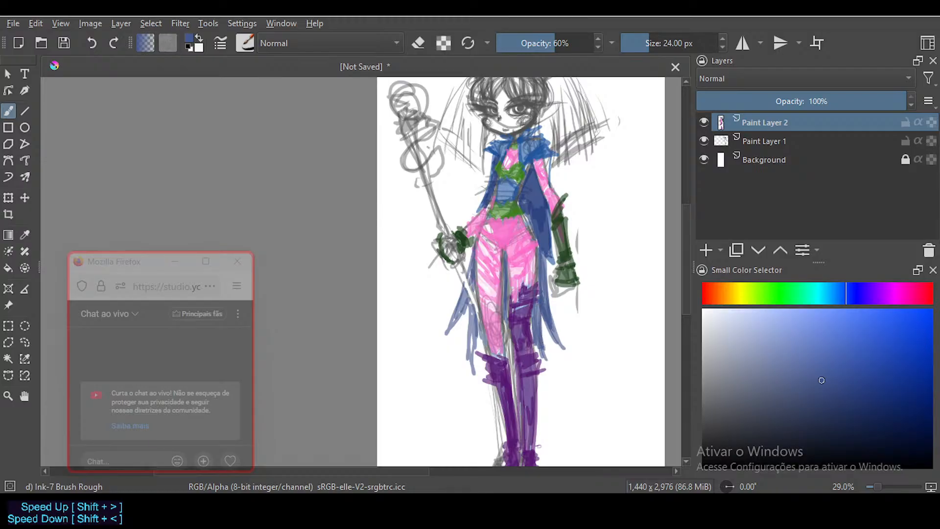
{"action": "left_click_drag", "start_coordinate": [507, 310], "coordinate": [510, 356]}
{"action": "left_click_drag", "start_coordinate": [547, 241], "coordinate": [532, 366]}
{"action": "mouse_move", "coordinate": [539, 259]}
{"action": "left_mouse_down"}
{"action": "mouse_move", "coordinate": [563, 218]}
{"action": "mouse_move", "coordinate": [528, 318]}
{"action": "mouse_move", "coordinate": [537, 299]}
{"action": "left_mouse_up"}
{"action": "mouse_move", "coordinate": [538, 333]}
{"action": "left_mouse_down"}
{"action": "mouse_move", "coordinate": [527, 262]}
{"action": "mouse_move", "coordinate": [536, 247]}
{"action": "mouse_move", "coordinate": [527, 329]}
{"action": "left_mouse_up"}
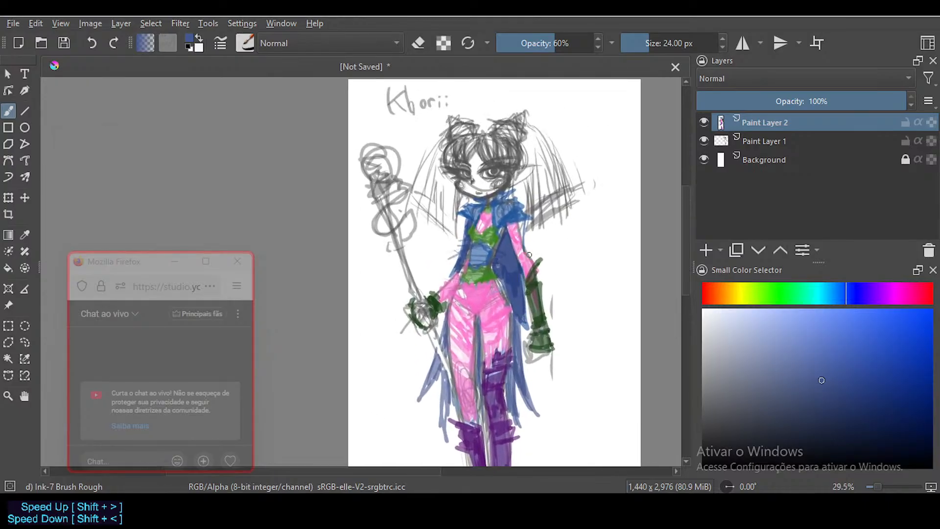
{"action": "left_click_drag", "start_coordinate": [532, 256], "coordinate": [538, 275]}
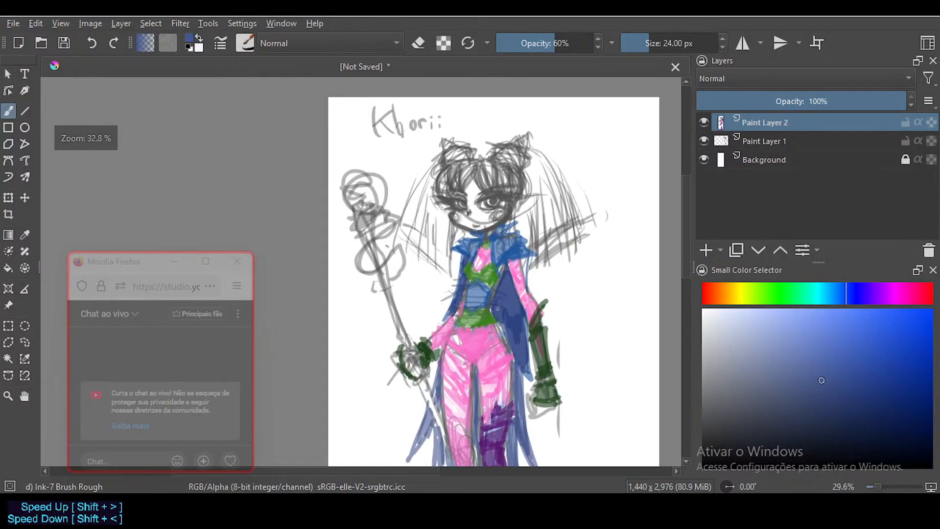
Start saving the drawing as a Krita document, creating and opening a folder named ExtraStylized inside 03_OtherProjects.
{"action": "key", "text": "ctrl+s"}
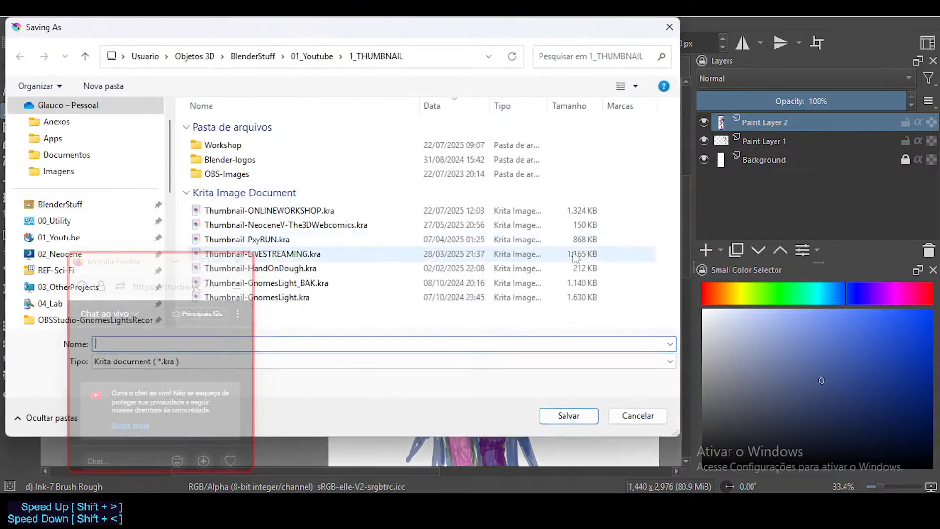
{"action": "left_click_drag", "start_coordinate": [141, 264], "coordinate": [147, 394]}
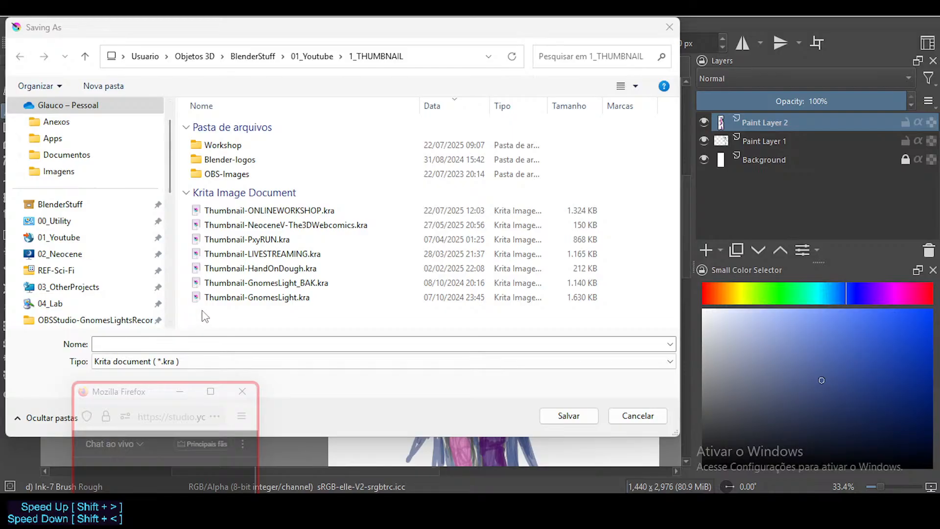
{"action": "left_click", "coordinate": [88, 290]}
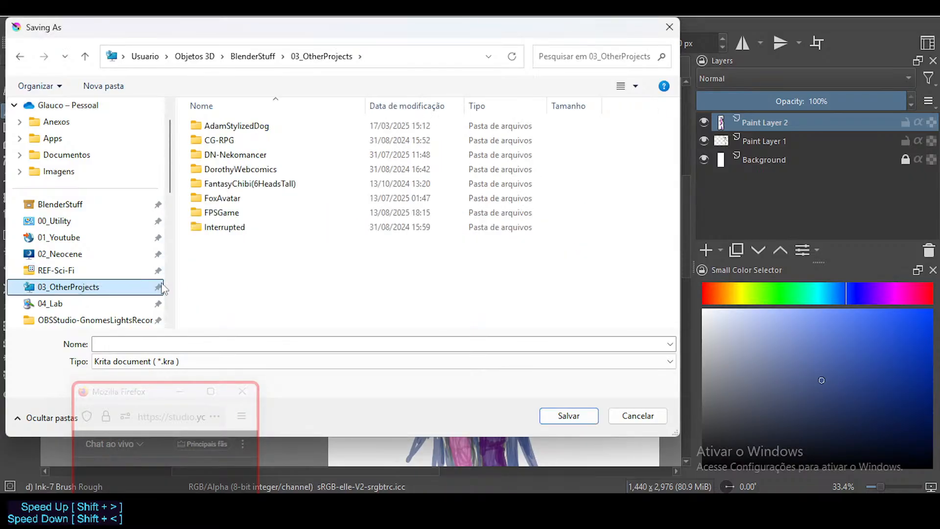
{"action": "right_click", "coordinate": [274, 269]}
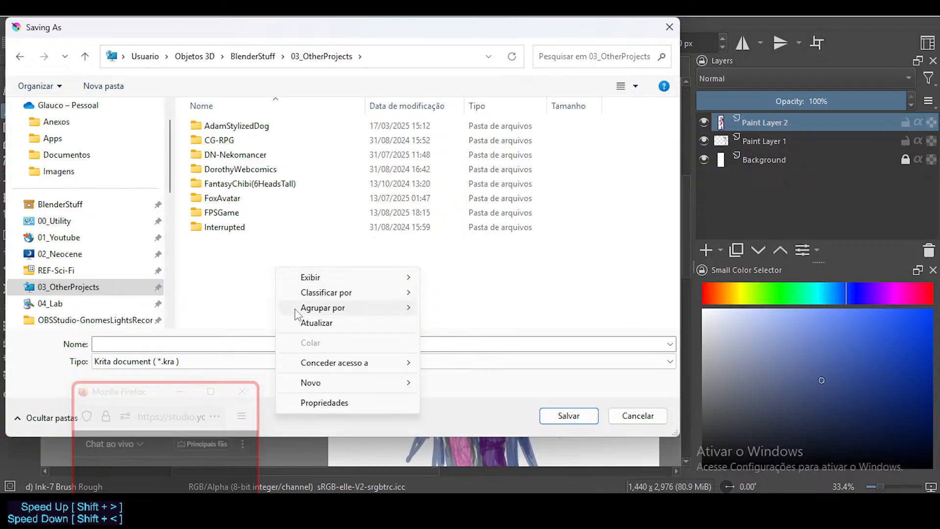
{"action": "mouse_move", "coordinate": [386, 381]}
{"action": "left_click", "coordinate": [457, 384]}
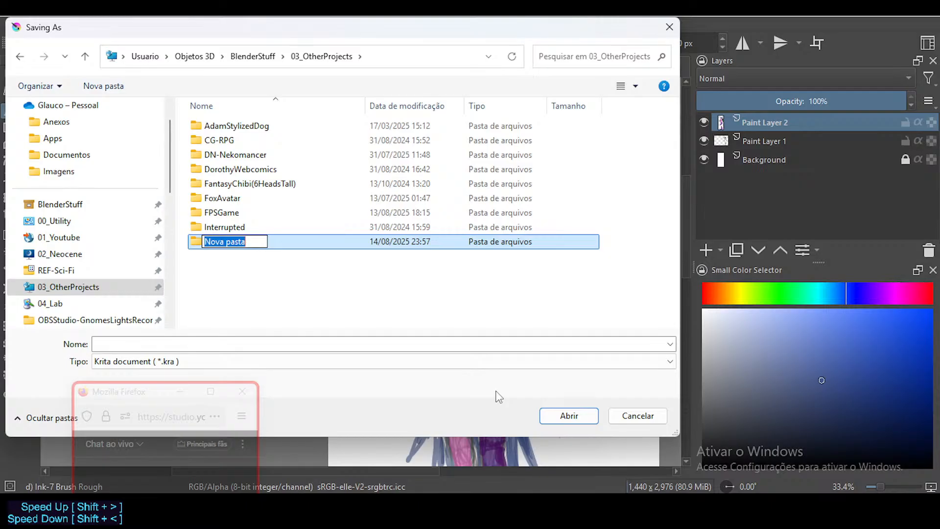
{"action": "key", "text": "BackSpace"}
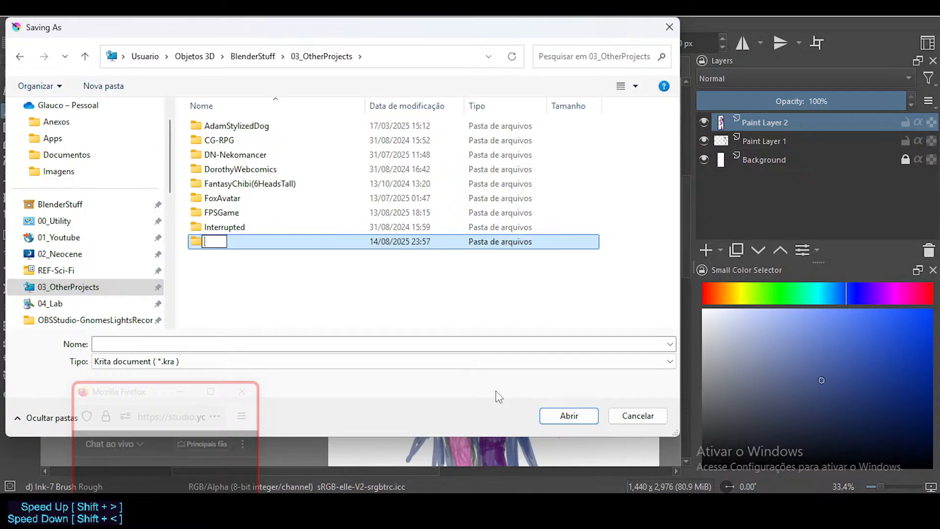
{"action": "type", "text": "Stylized"}
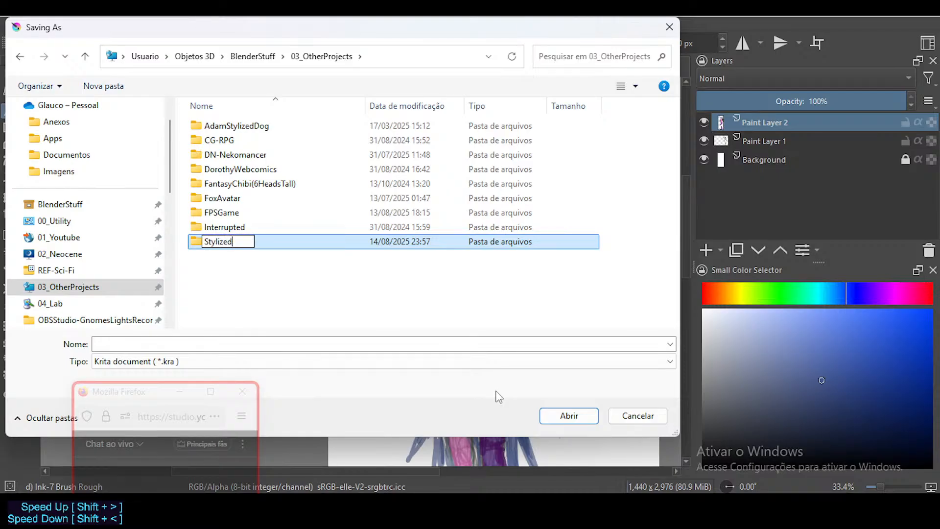
{"action": "type", "text": "Extra"}
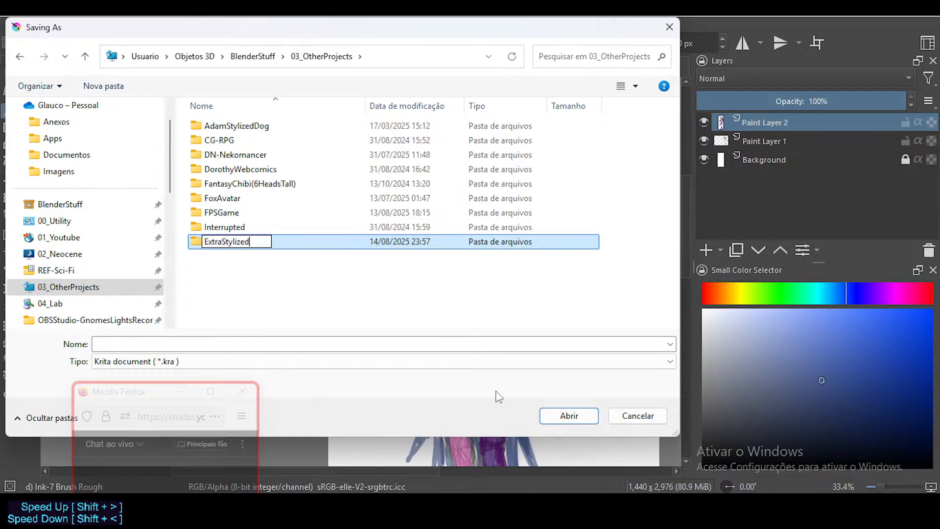
{"action": "key", "text": "Return"}
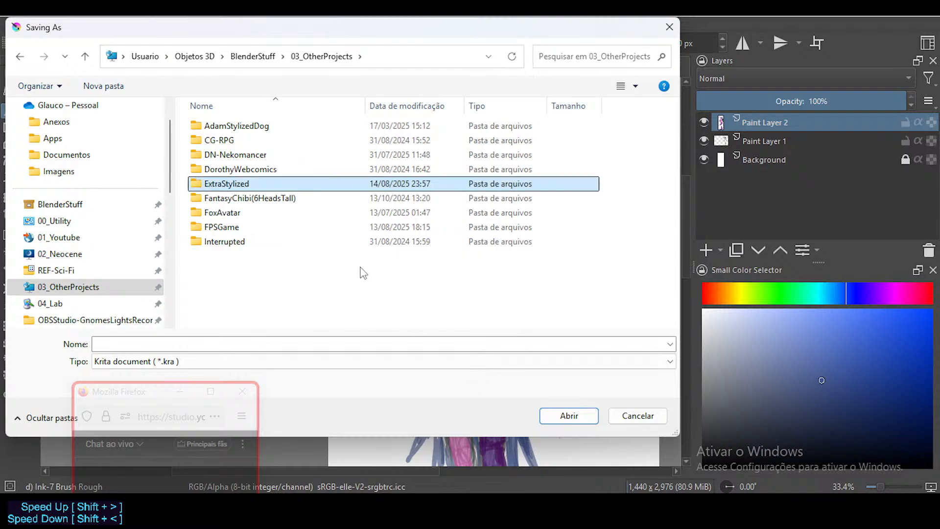
{"action": "double_click", "coordinate": [236, 185]}
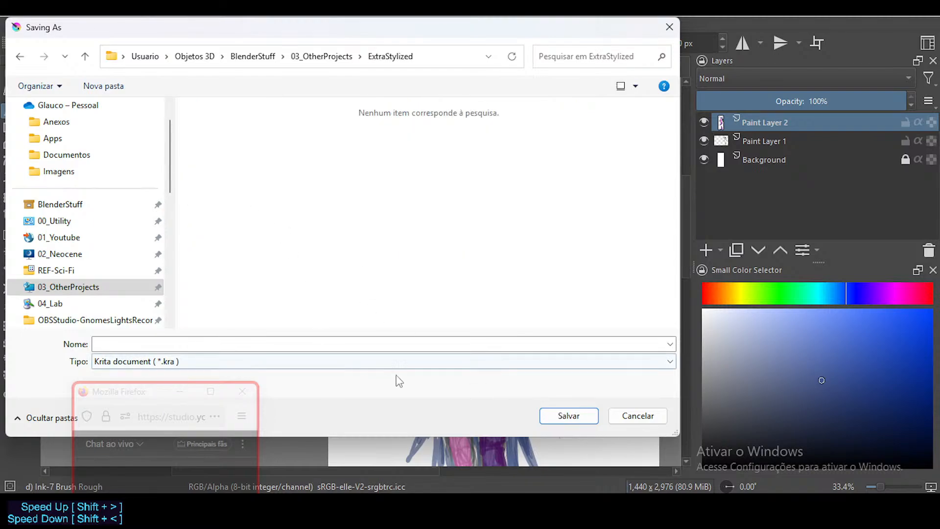
Name the file Khorii and save it as a Krita document in the ExtraStylized folder.
{"action": "left_click", "coordinate": [333, 344]}
{"action": "type", "text": "K"}
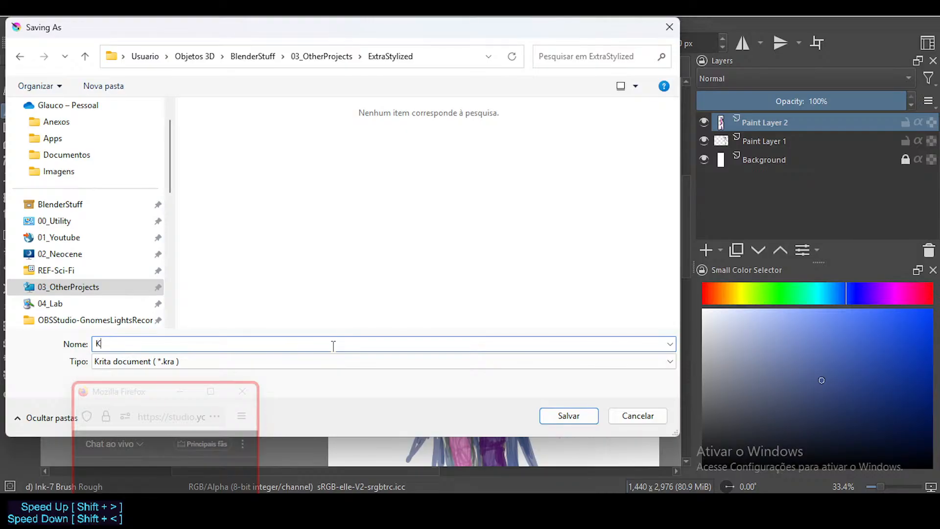
{"action": "type", "text": "horii"}
{"action": "key", "text": "Return"}
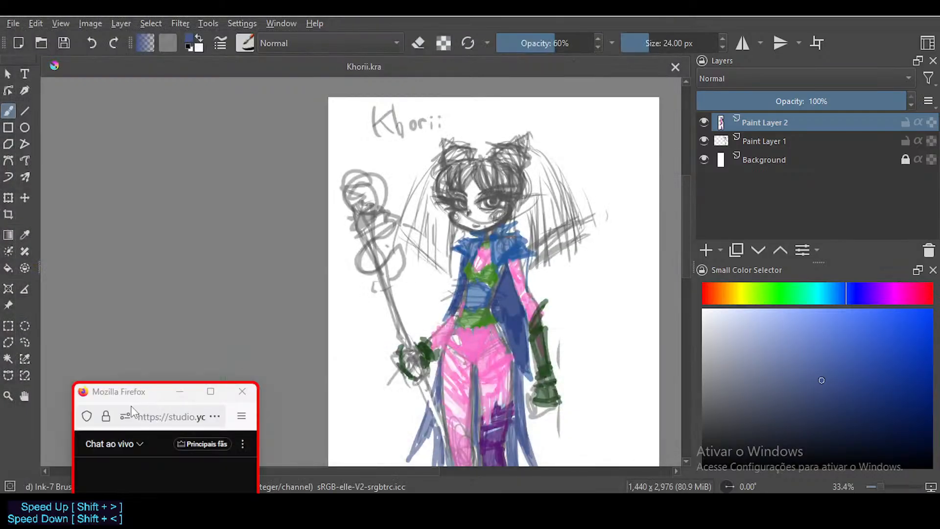
{"action": "scroll", "coordinate": [479, 236], "scroll_direction": "up", "scroll_amount": 3}
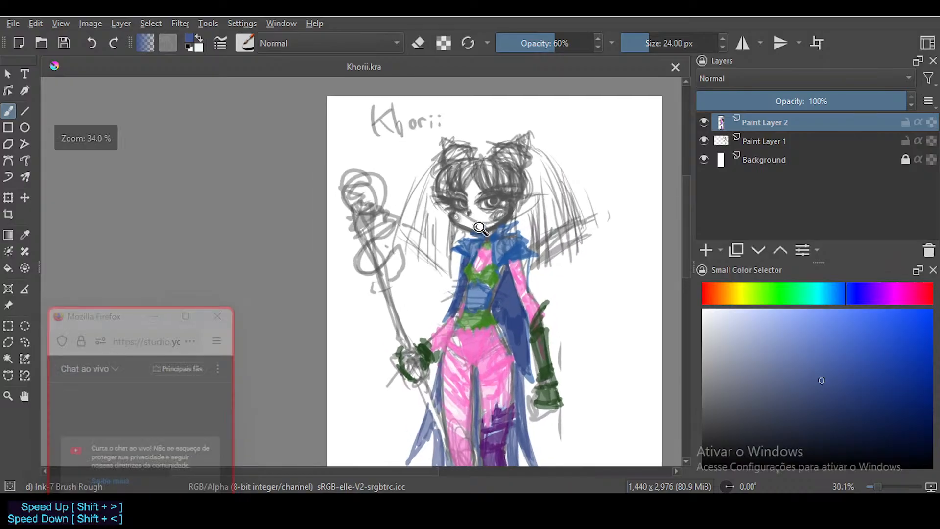
{"action": "left_click", "coordinate": [720, 293]}
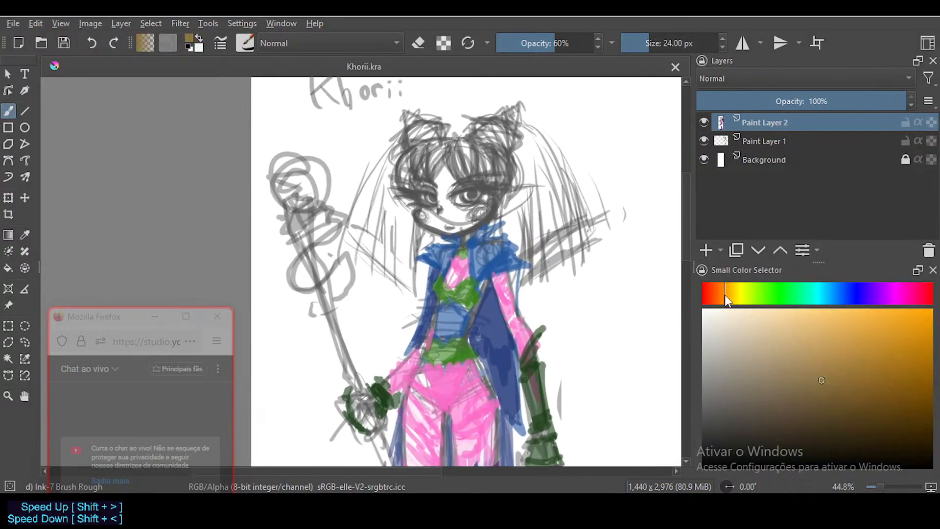
{"action": "left_click", "coordinate": [880, 372]}
{"action": "left_click_drag", "start_coordinate": [884, 381], "coordinate": [900, 396]}
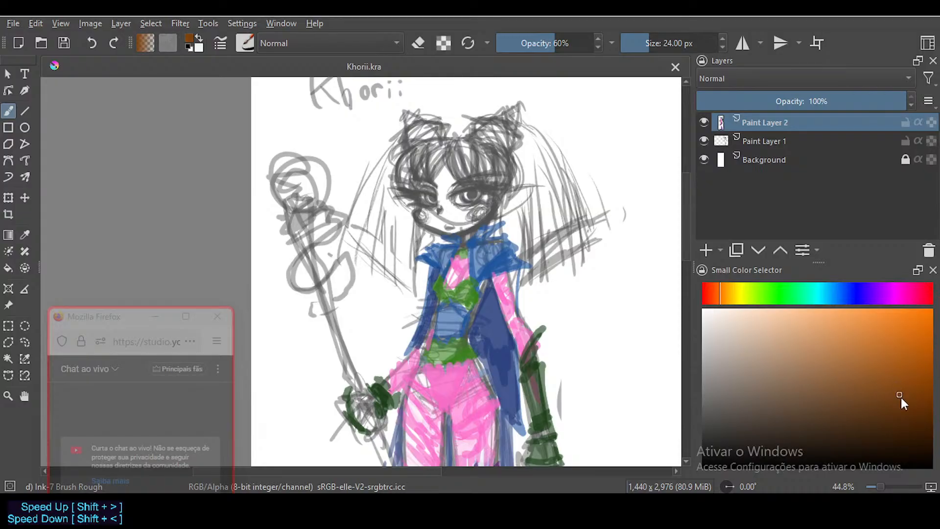
{"action": "mouse_move", "coordinate": [730, 296]}
{"action": "left_mouse_down"}
{"action": "mouse_move", "coordinate": [748, 299]}
{"action": "mouse_move", "coordinate": [739, 298]}
{"action": "left_mouse_up"}
{"action": "left_click", "coordinate": [894, 415]}
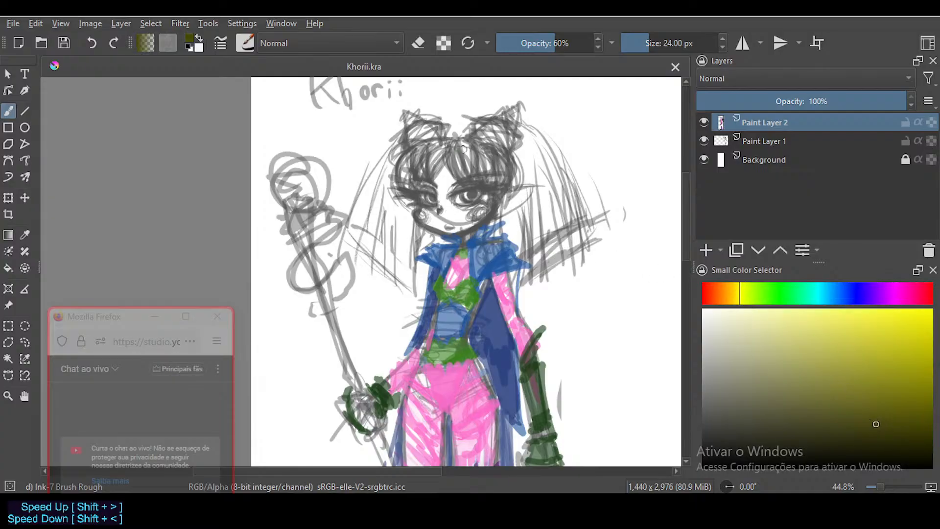
{"action": "left_click_drag", "start_coordinate": [461, 140], "coordinate": [470, 181]}
{"action": "key", "text": "ctrl+z"}
{"action": "left_click_drag", "start_coordinate": [537, 185], "coordinate": [538, 272]}
{"action": "key", "text": "ctrl+z"}
Shift the hue to yellow-green and paint one dark olive strand in the pigtail on the free-arm side.
{"action": "left_click", "coordinate": [733, 296]}
{"action": "mouse_move", "coordinate": [734, 300]}
{"action": "left_mouse_down"}
{"action": "mouse_move", "coordinate": [868, 289]}
{"action": "mouse_move", "coordinate": [901, 297]}
{"action": "mouse_move", "coordinate": [746, 300]}
{"action": "left_mouse_up"}
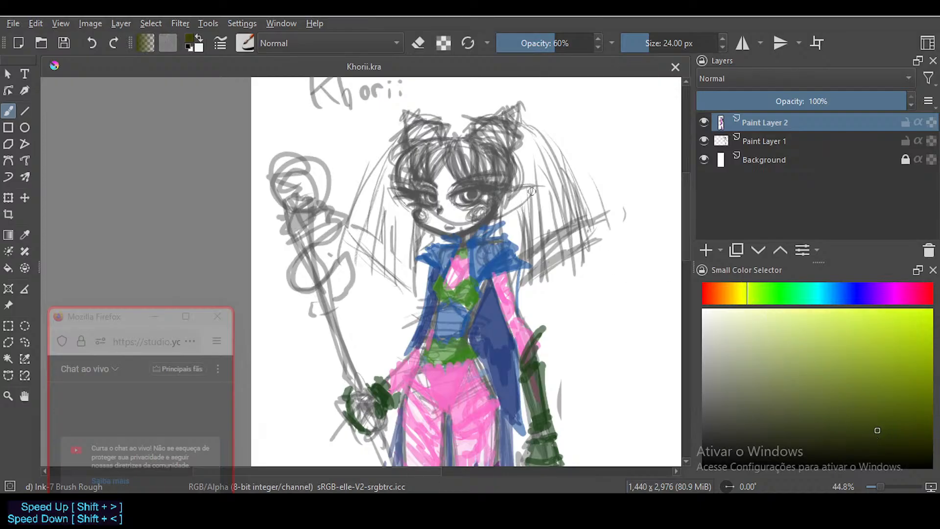
{"action": "mouse_move", "coordinate": [540, 176]}
{"action": "left_mouse_down"}
{"action": "mouse_move", "coordinate": [550, 287]}
{"action": "mouse_move", "coordinate": [542, 279]}
{"action": "left_mouse_up"}
{"action": "key", "text": "ctrl+z"}
{"action": "key", "text": "ctrl+z"}
{"action": "left_click_drag", "start_coordinate": [534, 190], "coordinate": [540, 277]}
Pick a lighter dark olive and paint vertical strands through the lower part of the free-arm-side pigtail.
{"action": "left_click_drag", "start_coordinate": [807, 330], "coordinate": [805, 362]}
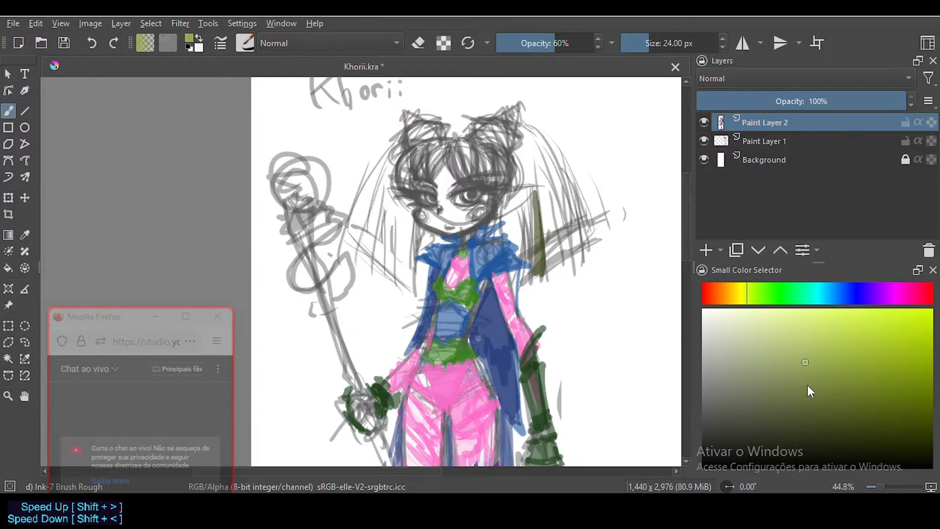
{"action": "left_click", "coordinate": [851, 419]}
{"action": "left_click_drag", "start_coordinate": [536, 211], "coordinate": [536, 270]}
{"action": "left_click_drag", "start_coordinate": [529, 209], "coordinate": [527, 272]}
{"action": "left_click_drag", "start_coordinate": [517, 213], "coordinate": [518, 253]}
{"action": "mouse_move", "coordinate": [544, 186]}
{"action": "left_mouse_down"}
{"action": "mouse_move", "coordinate": [552, 281]}
{"action": "mouse_move", "coordinate": [559, 271]}
{"action": "left_mouse_up"}
{"action": "left_click_drag", "start_coordinate": [534, 168], "coordinate": [544, 258]}
{"action": "left_click_drag", "start_coordinate": [522, 206], "coordinate": [527, 231]}
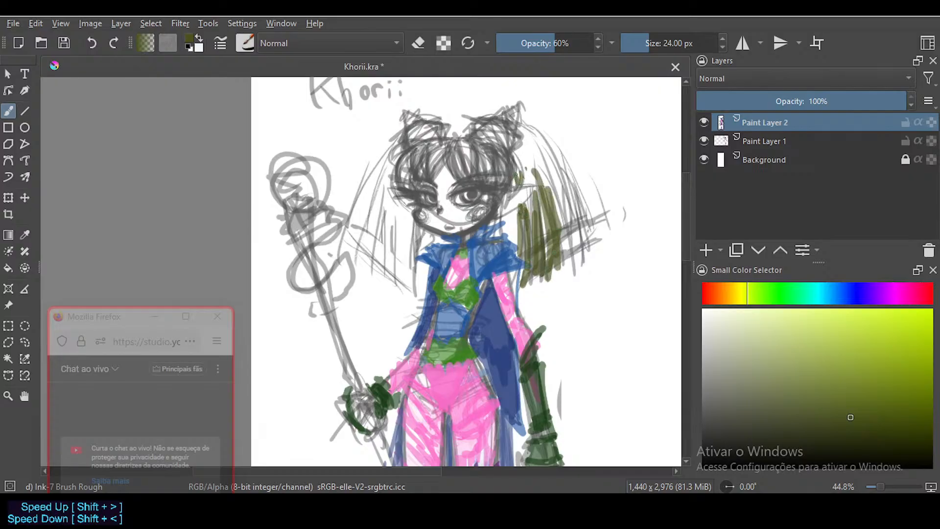
Paint olive strands from the root of the free-arm-side pigtail down along its outer curve.
{"action": "left_click_drag", "start_coordinate": [518, 166], "coordinate": [523, 182]}
{"action": "left_click_drag", "start_coordinate": [514, 146], "coordinate": [525, 181]}
{"action": "left_click_drag", "start_coordinate": [520, 151], "coordinate": [551, 230]}
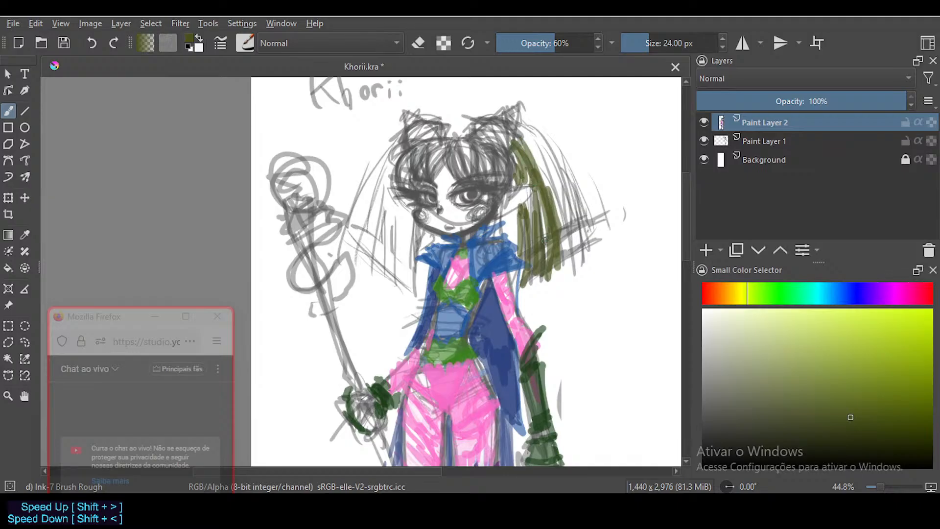
{"action": "mouse_move", "coordinate": [528, 132]}
{"action": "left_mouse_down"}
{"action": "mouse_move", "coordinate": [575, 271]}
{"action": "mouse_move", "coordinate": [526, 129]}
{"action": "left_mouse_up"}
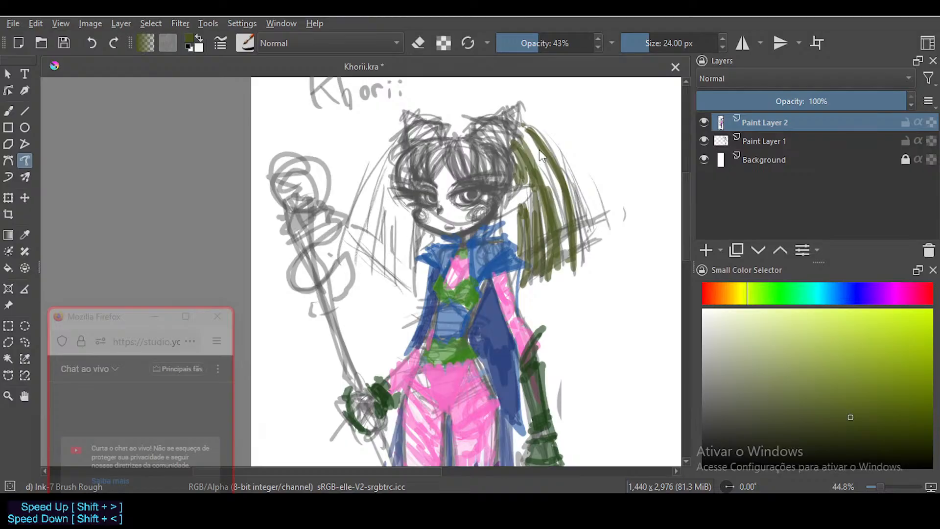
{"action": "key", "text": "b"}
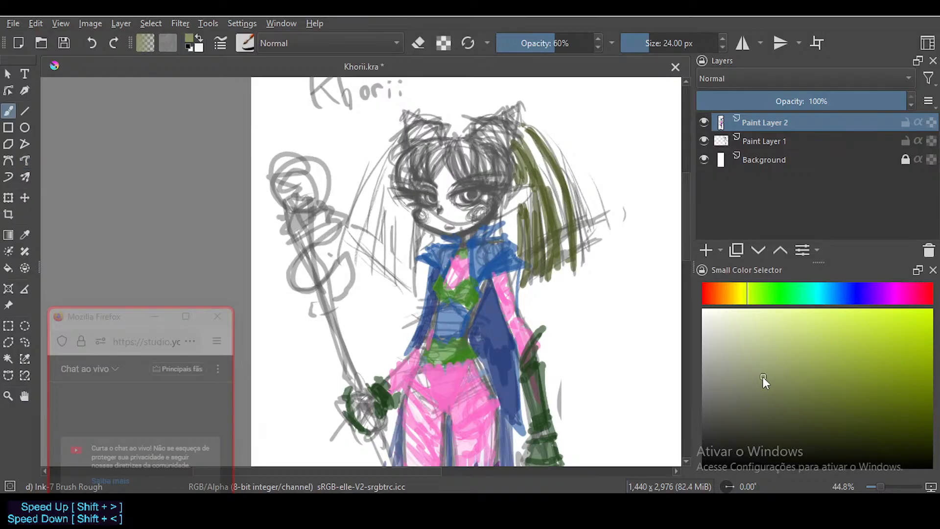
Choose a greyer olive, enlarge the brush to 51 px and fill the gaps between the strands of the free-arm-side pigtail.
{"action": "left_click", "coordinate": [752, 401]}
{"action": "key", "text": "bracketright"}
{"action": "key", "text": "bracketright"}
{"action": "key", "text": "bracketright"}
{"action": "key", "text": "bracketright"}
{"action": "key", "text": "bracketright"}
{"action": "key", "text": "bracketright"}
{"action": "key", "text": "bracketright"}
{"action": "key", "text": "bracketright"}
{"action": "key", "text": "bracketright"}
{"action": "key", "text": "bracketright"}
{"action": "mouse_move", "coordinate": [533, 142]}
{"action": "left_mouse_down"}
{"action": "mouse_move", "coordinate": [561, 222]}
{"action": "mouse_move", "coordinate": [521, 166]}
{"action": "left_mouse_up"}
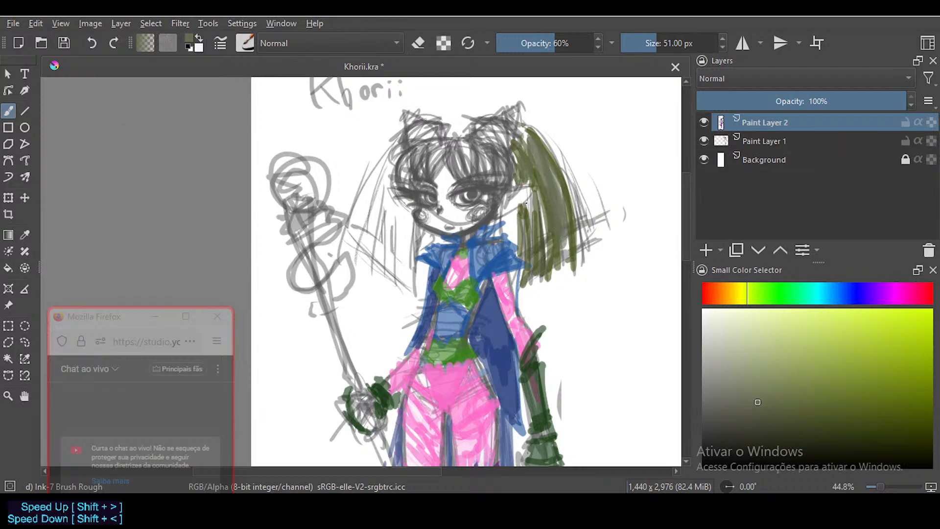
{"action": "mouse_move", "coordinate": [526, 202]}
{"action": "left_mouse_down"}
{"action": "mouse_move", "coordinate": [523, 260]}
{"action": "mouse_move", "coordinate": [536, 249]}
{"action": "mouse_move", "coordinate": [545, 263]}
{"action": "mouse_move", "coordinate": [570, 247]}
{"action": "mouse_move", "coordinate": [569, 190]}
{"action": "mouse_move", "coordinate": [544, 142]}
{"action": "mouse_move", "coordinate": [521, 131]}
{"action": "left_mouse_up"}
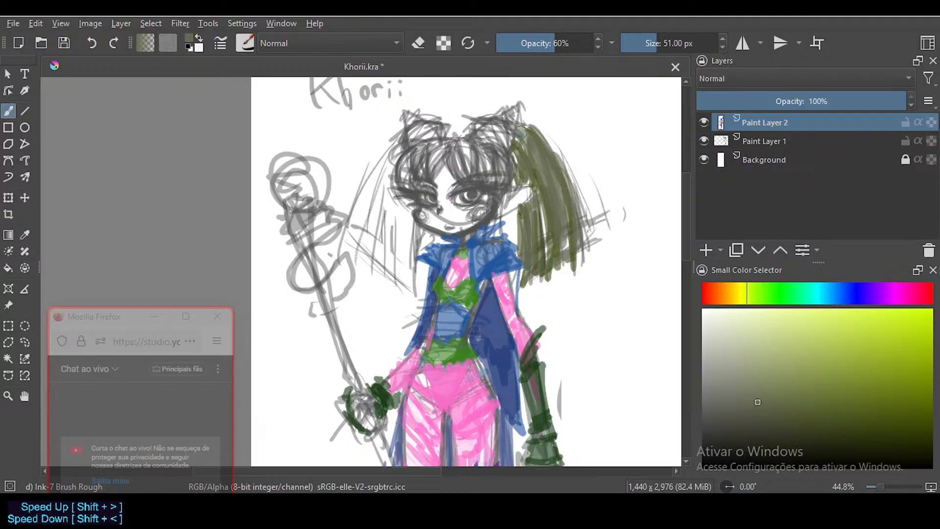
Fill the staff-side pigtail and the fringe over the forehead with the same greyish olive.
{"action": "mouse_move", "coordinate": [389, 163]}
{"action": "left_mouse_down"}
{"action": "mouse_move", "coordinate": [358, 246]}
{"action": "mouse_move", "coordinate": [364, 269]}
{"action": "left_mouse_up"}
{"action": "mouse_move", "coordinate": [395, 196]}
{"action": "left_mouse_down"}
{"action": "mouse_move", "coordinate": [387, 267]}
{"action": "mouse_move", "coordinate": [399, 205]}
{"action": "mouse_move", "coordinate": [412, 283]}
{"action": "mouse_move", "coordinate": [409, 263]}
{"action": "mouse_move", "coordinate": [375, 254]}
{"action": "mouse_move", "coordinate": [377, 235]}
{"action": "mouse_move", "coordinate": [406, 267]}
{"action": "mouse_move", "coordinate": [388, 259]}
{"action": "mouse_move", "coordinate": [373, 178]}
{"action": "mouse_move", "coordinate": [389, 175]}
{"action": "mouse_move", "coordinate": [412, 250]}
{"action": "mouse_move", "coordinate": [400, 194]}
{"action": "mouse_move", "coordinate": [424, 148]}
{"action": "mouse_move", "coordinate": [410, 191]}
{"action": "mouse_move", "coordinate": [423, 137]}
{"action": "mouse_move", "coordinate": [424, 164]}
{"action": "mouse_move", "coordinate": [468, 183]}
{"action": "left_mouse_up"}
{"action": "mouse_move", "coordinate": [464, 133]}
{"action": "left_mouse_down"}
{"action": "mouse_move", "coordinate": [486, 196]}
{"action": "mouse_move", "coordinate": [494, 183]}
{"action": "mouse_move", "coordinate": [472, 149]}
{"action": "mouse_move", "coordinate": [503, 180]}
{"action": "mouse_move", "coordinate": [458, 137]}
{"action": "mouse_move", "coordinate": [462, 180]}
{"action": "left_mouse_up"}
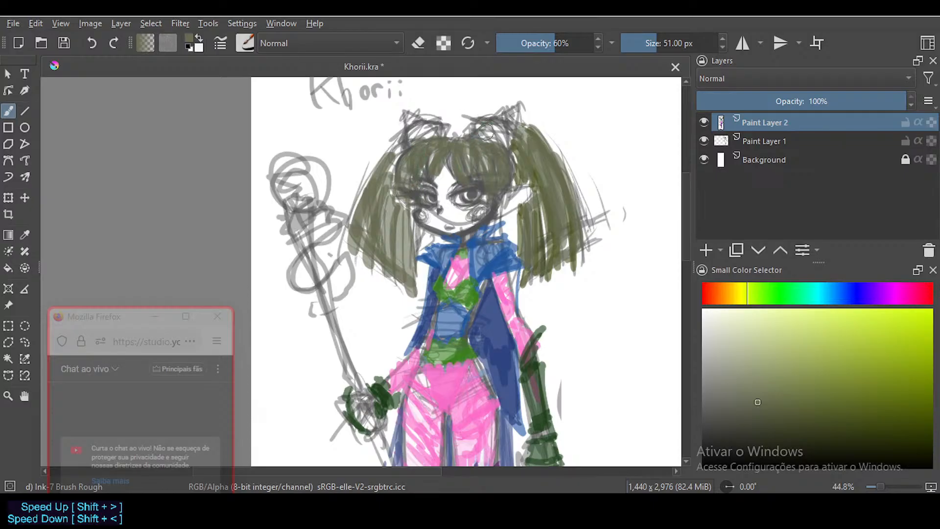
Colour both hair buns and their pointed tips on top of the head in greyish olive.
{"action": "mouse_move", "coordinate": [481, 134]}
{"action": "left_mouse_down"}
{"action": "mouse_move", "coordinate": [512, 128]}
{"action": "mouse_move", "coordinate": [477, 140]}
{"action": "mouse_move", "coordinate": [492, 135]}
{"action": "left_mouse_up"}
{"action": "mouse_move", "coordinate": [415, 137]}
{"action": "left_mouse_down"}
{"action": "mouse_move", "coordinate": [446, 130]}
{"action": "mouse_move", "coordinate": [409, 109]}
{"action": "mouse_move", "coordinate": [430, 124]}
{"action": "left_mouse_up"}
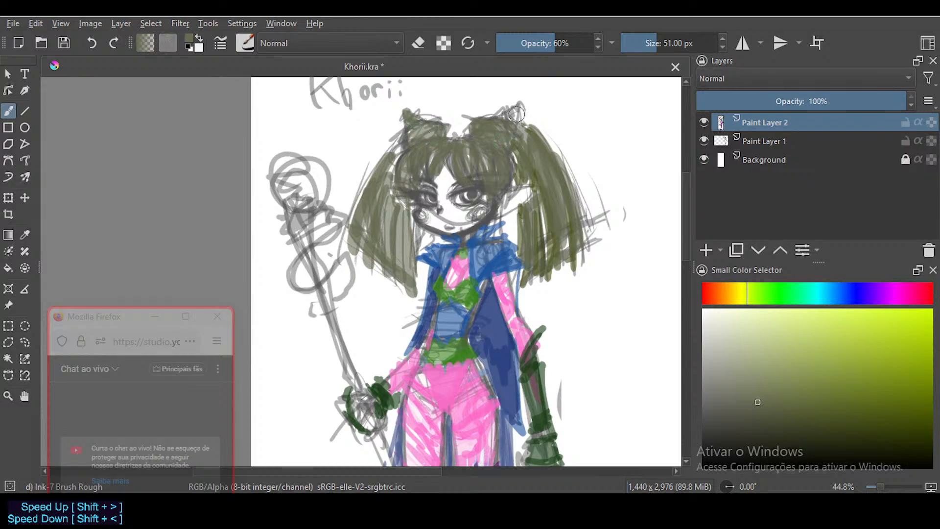
{"action": "left_click_drag", "start_coordinate": [520, 113], "coordinate": [531, 86]}
{"action": "left_click_drag", "start_coordinate": [416, 119], "coordinate": [405, 104]}
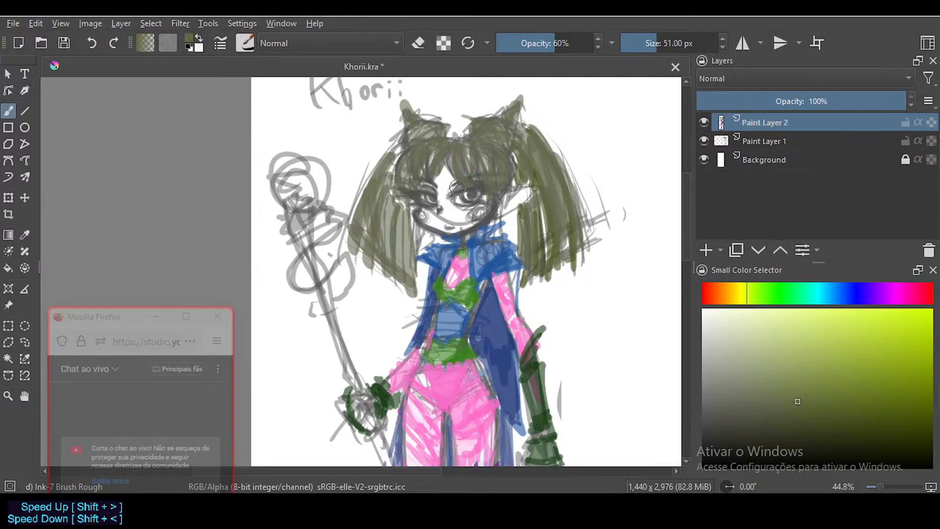
Reduce the brush to 28 px, pick a bright yellow and paint the irises of both eyes.
{"action": "scroll", "coordinate": [479, 232], "scroll_direction": "up", "scroll_amount": 3}
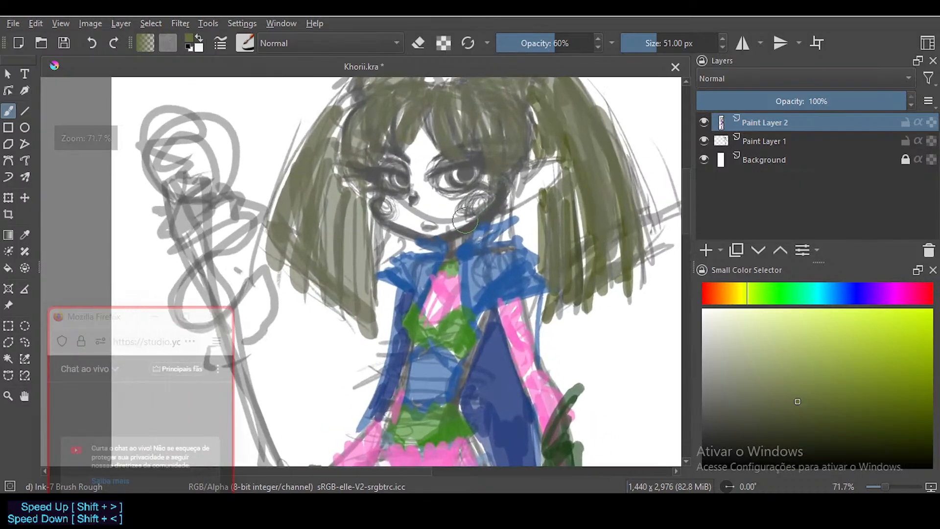
{"action": "key", "text": "bracketleft"}
{"action": "key", "text": "bracketleft"}
{"action": "key", "text": "bracketleft"}
{"action": "key", "text": "bracketleft"}
{"action": "left_click_drag", "start_coordinate": [747, 299], "coordinate": [738, 299]}
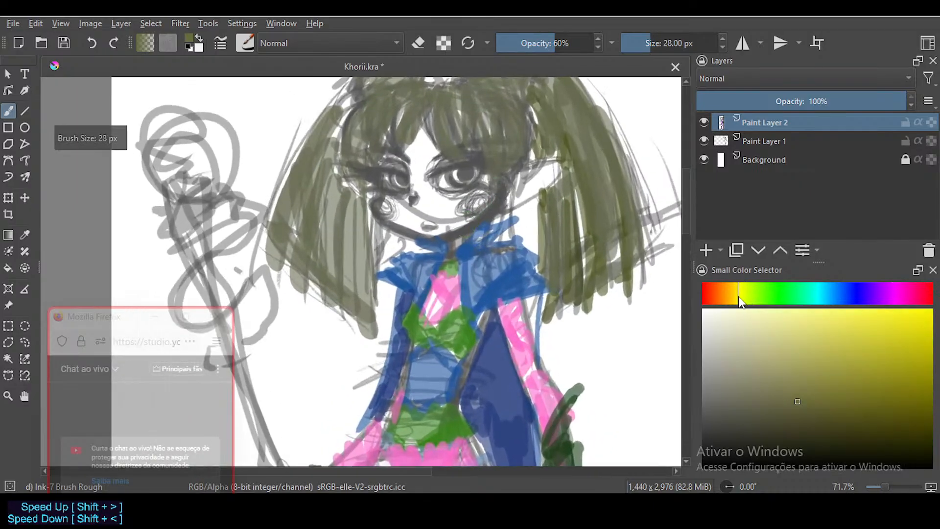
{"action": "left_click", "coordinate": [881, 327]}
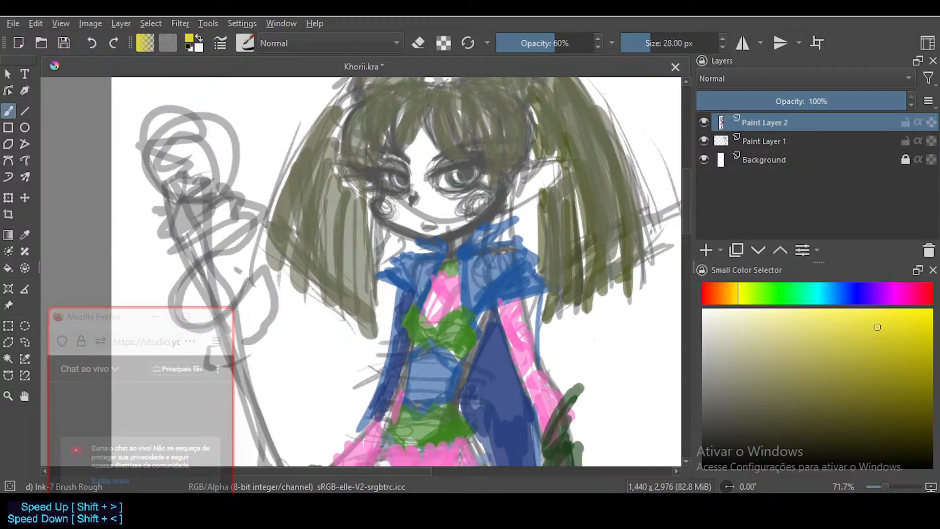
{"action": "left_click", "coordinate": [456, 175]}
{"action": "left_click_drag", "start_coordinate": [455, 176], "coordinate": [475, 169]}
{"action": "left_click_drag", "start_coordinate": [473, 232], "coordinate": [450, 387]}
{"action": "mouse_move", "coordinate": [464, 248]}
{"action": "left_mouse_down"}
{"action": "mouse_move", "coordinate": [466, 262]}
{"action": "mouse_move", "coordinate": [479, 212]}
{"action": "mouse_move", "coordinate": [482, 132]}
{"action": "mouse_move", "coordinate": [443, 140]}
{"action": "mouse_move", "coordinate": [439, 95]}
{"action": "left_mouse_up"}
Pick a darker, muted yellow and shade the irises of both eyes.
{"action": "left_click", "coordinate": [859, 345]}
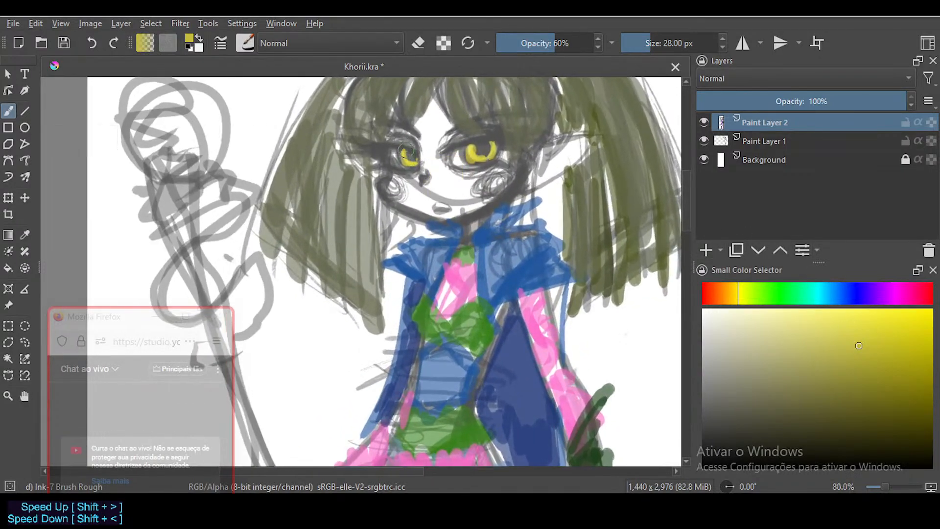
{"action": "left_click", "coordinate": [841, 361]}
{"action": "left_click_drag", "start_coordinate": [403, 154], "coordinate": [408, 157]}
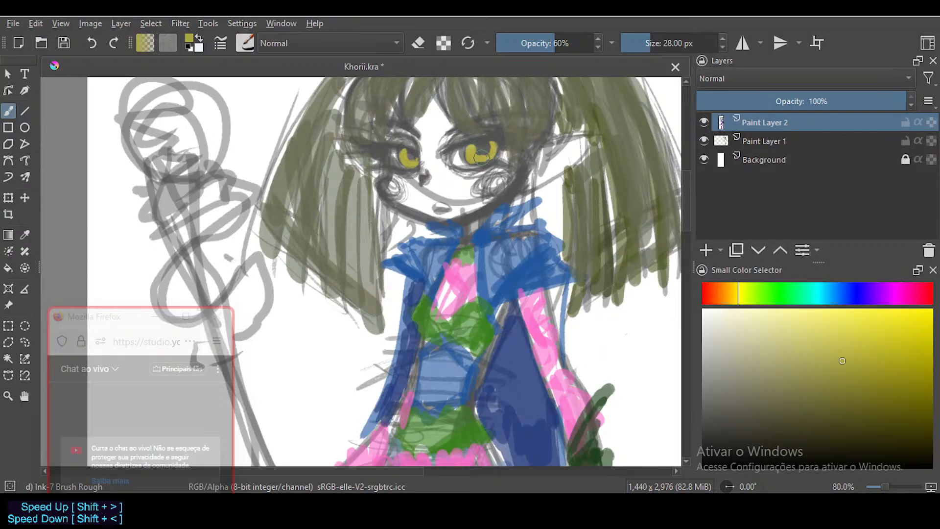
Examine the full coloured figure from afar and up close to judge the palette.
{"action": "scroll", "coordinate": [486, 154], "scroll_direction": "down", "scroll_amount": 2}
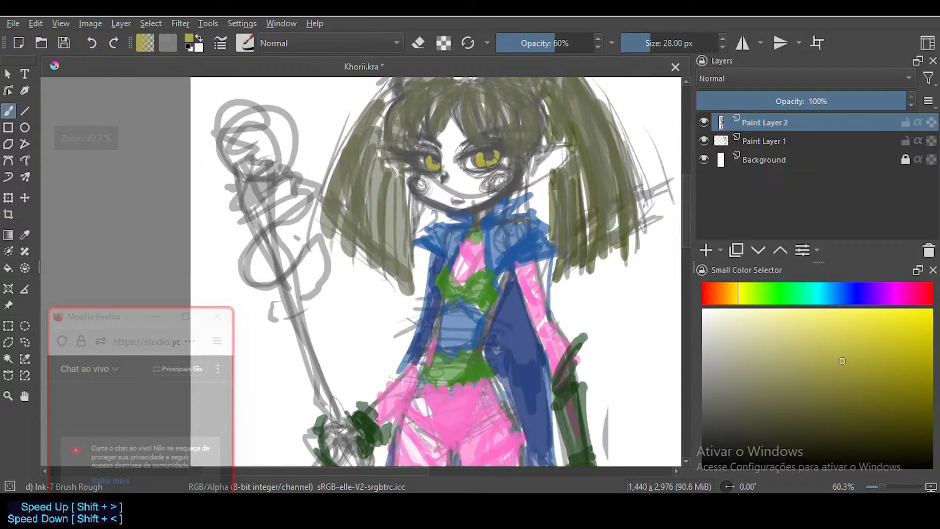
{"action": "scroll", "coordinate": [500, 158], "scroll_direction": "down", "scroll_amount": 4}
{"action": "scroll", "coordinate": [503, 206], "scroll_direction": "up", "scroll_amount": 3}
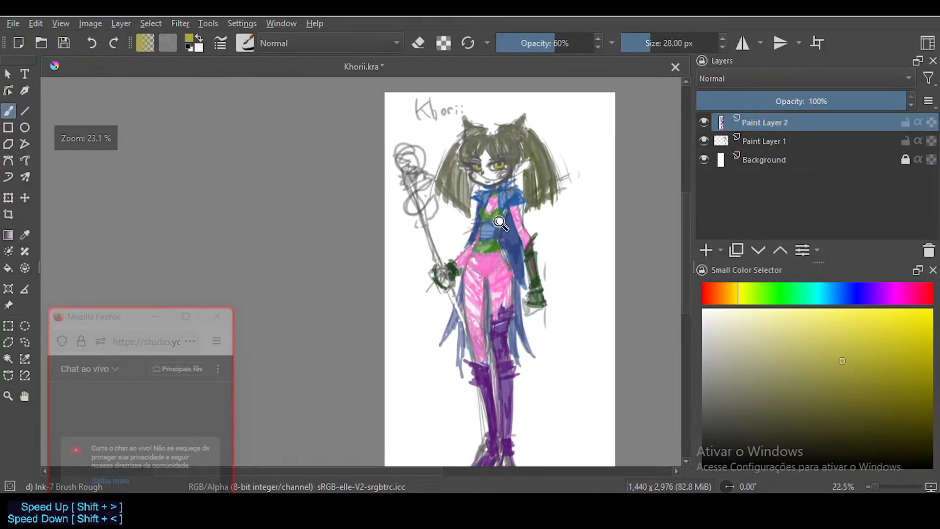
{"action": "scroll", "coordinate": [503, 207], "scroll_direction": "up", "scroll_amount": 2}
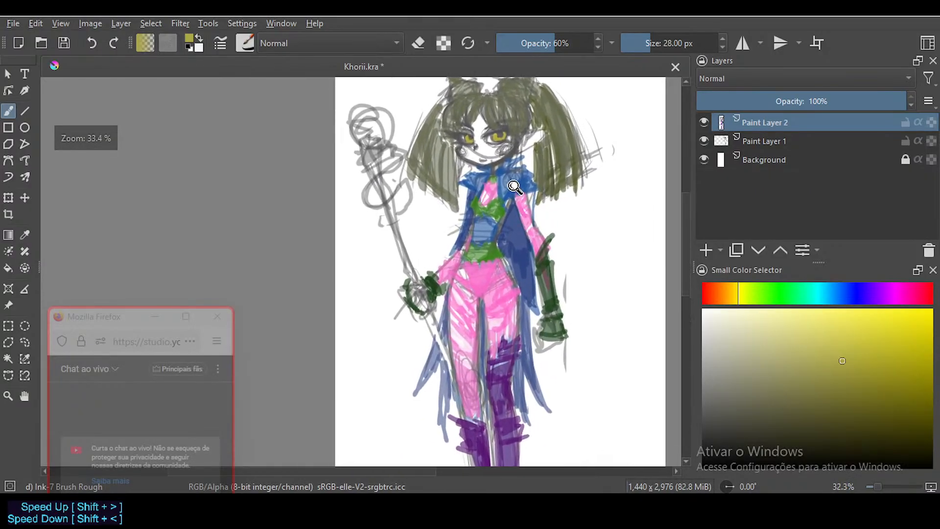
{"action": "scroll", "coordinate": [518, 181], "scroll_direction": "down", "scroll_amount": 2}
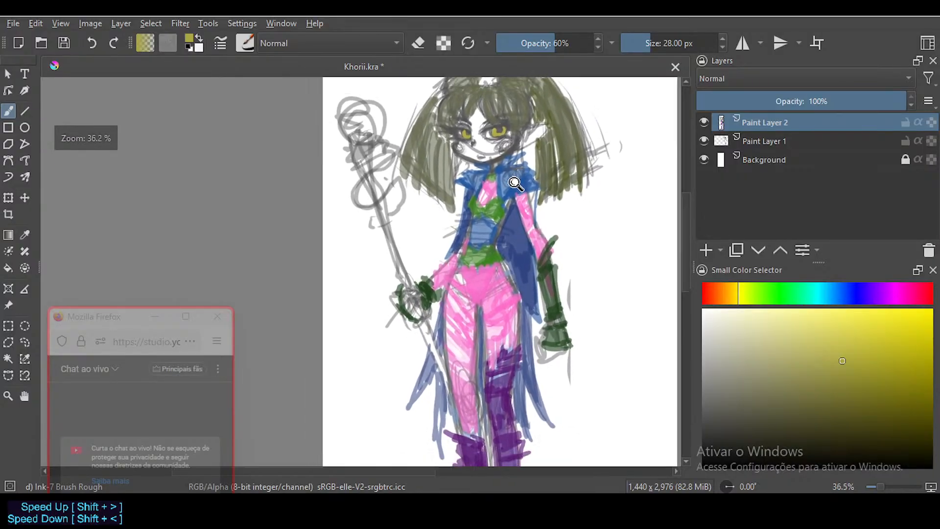
{"action": "scroll", "coordinate": [498, 226], "scroll_direction": "down", "scroll_amount": 1}
{"action": "scroll", "coordinate": [505, 211], "scroll_direction": "up", "scroll_amount": 2}
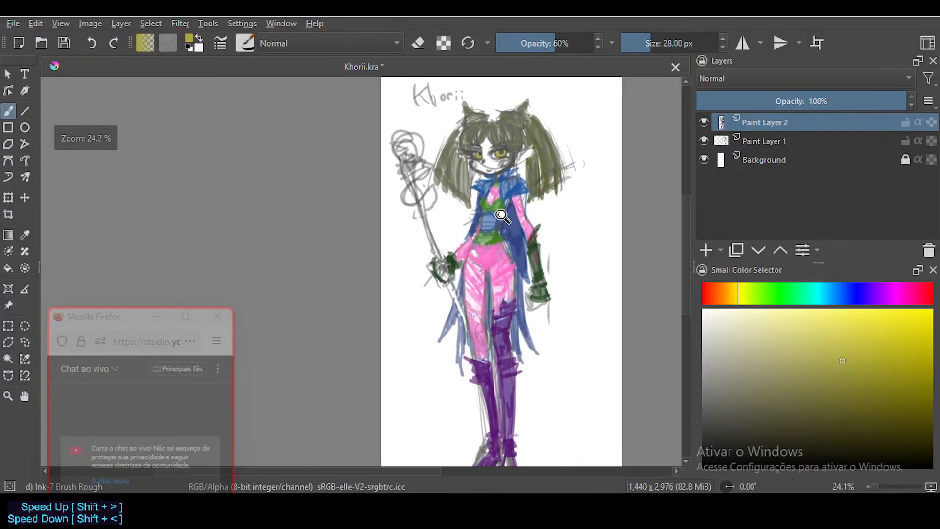
{"action": "scroll", "coordinate": [502, 221], "scroll_direction": "down", "scroll_amount": 1}
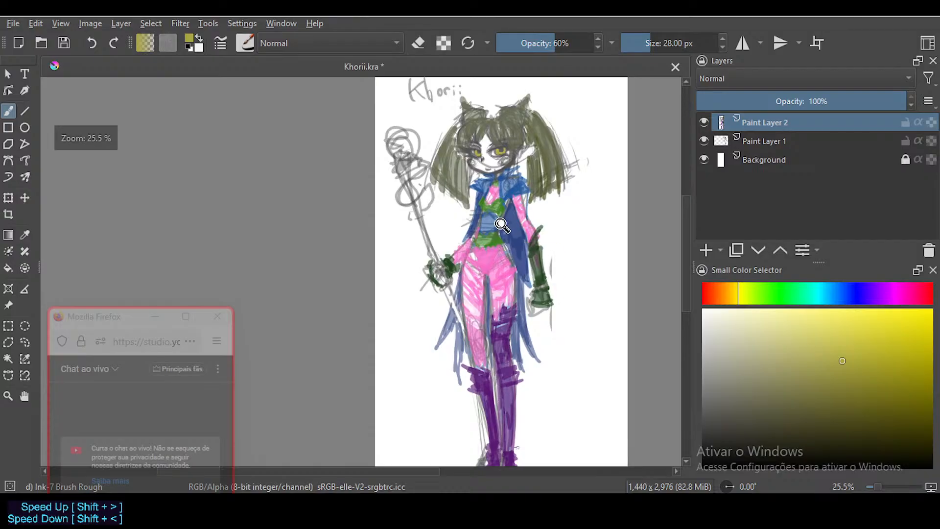
{"action": "scroll", "coordinate": [499, 229], "scroll_direction": "down", "scroll_amount": 1}
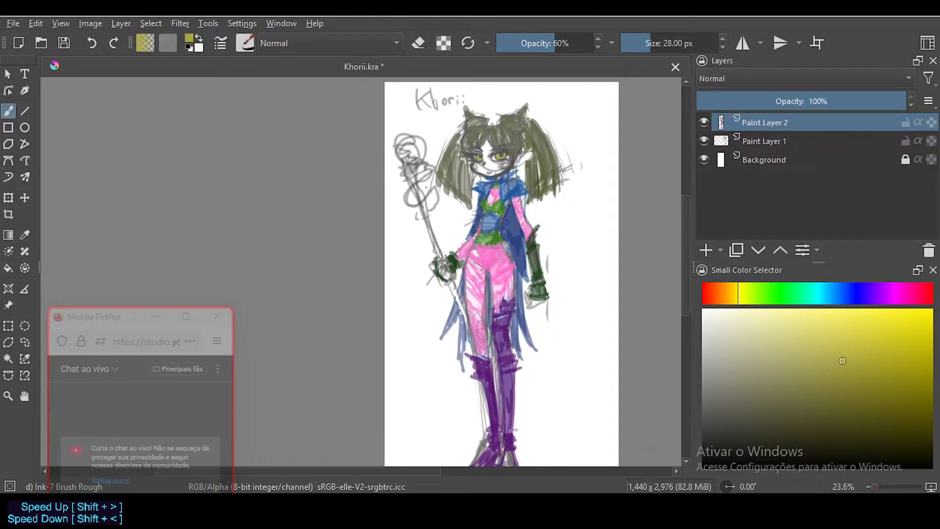
Save the updated Khorii.kra drawing and look over the whole figure.
{"action": "key", "text": "ctrl+s"}
{"action": "scroll", "coordinate": [520, 211], "scroll_direction": "up", "scroll_amount": 3}
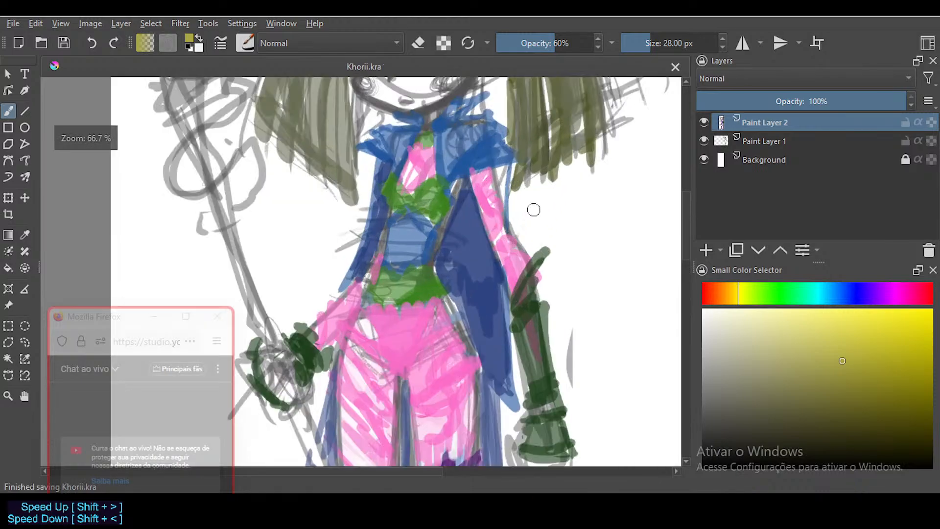
{"action": "scroll", "coordinate": [533, 208], "scroll_direction": "down", "scroll_amount": 5}
{"action": "scroll", "coordinate": [431, 206], "scroll_direction": "up", "scroll_amount": 5}
{"action": "scroll", "coordinate": [444, 247], "scroll_direction": "down", "scroll_amount": 2}
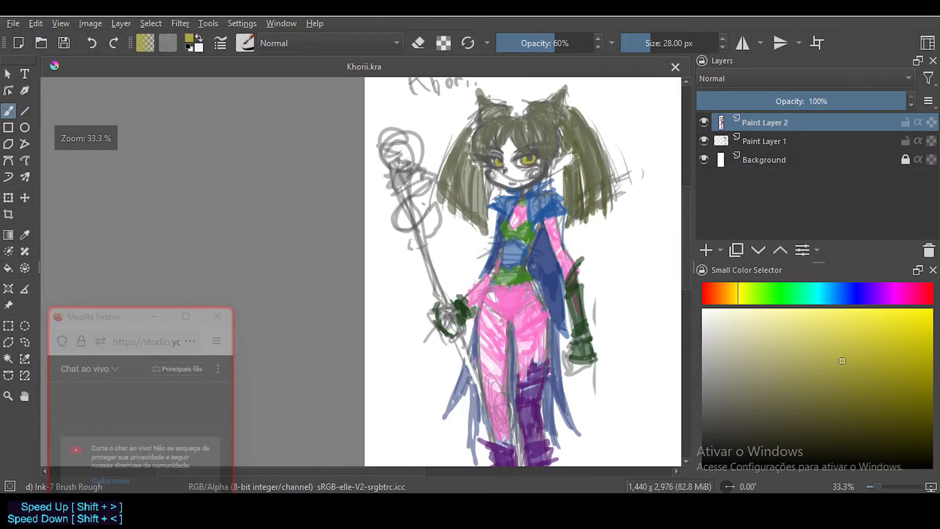
{"action": "scroll", "coordinate": [509, 206], "scroll_direction": "down", "scroll_amount": 1}
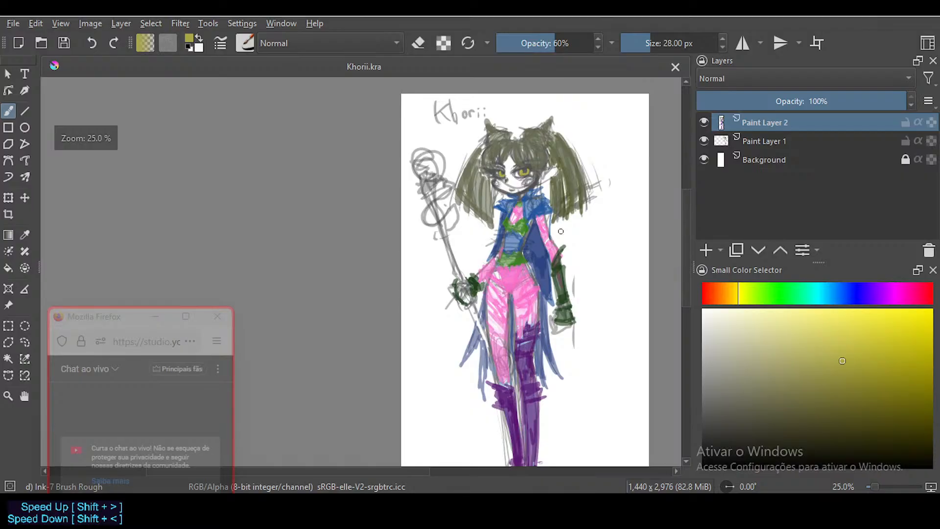
Create a second RGB/Alpha document of 1200 × 2000 px at 300 pixels/inch and return to the Khorii.kra drawing.
{"action": "left_click_drag", "start_coordinate": [562, 229], "coordinate": [177, 154]}
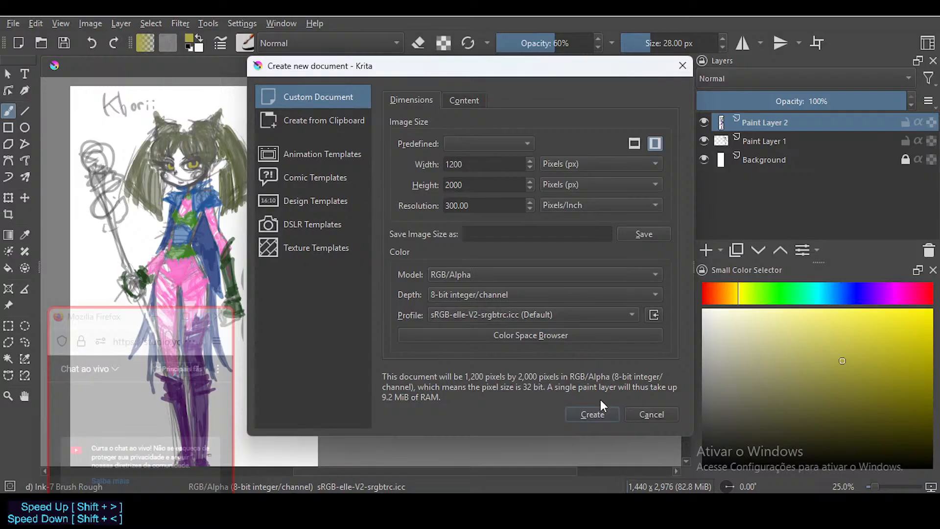
{"action": "left_click", "coordinate": [598, 407]}
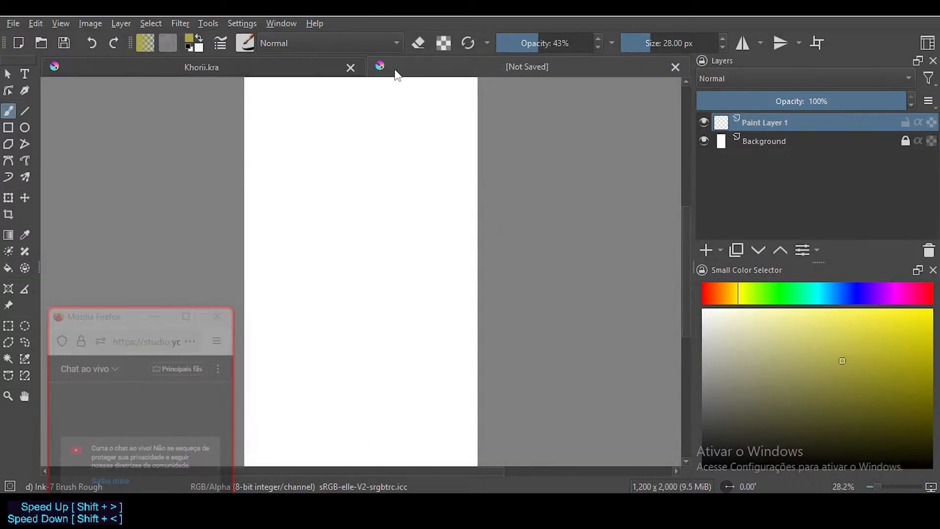
{"action": "mouse_move", "coordinate": [394, 70]}
{"action": "left_mouse_down"}
{"action": "mouse_move", "coordinate": [432, 72]}
{"action": "mouse_move", "coordinate": [399, 73]}
{"action": "left_mouse_up"}
{"action": "left_click", "coordinate": [345, 63]}
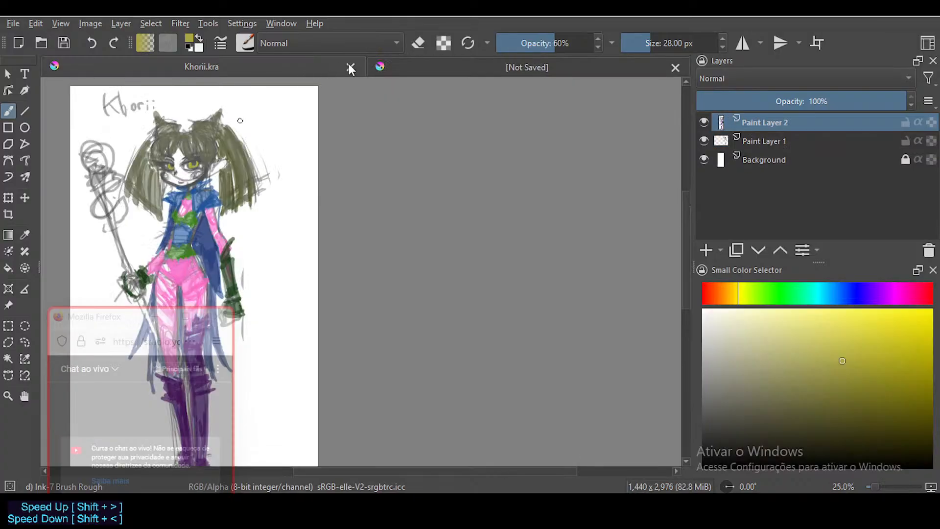
{"action": "left_click", "coordinate": [385, 64]}
{"action": "left_click", "coordinate": [336, 63]}
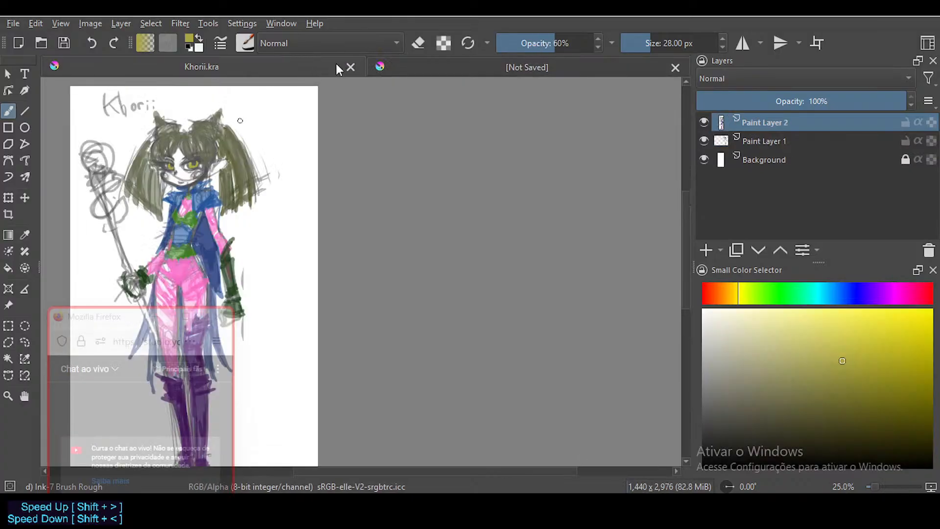
{"action": "left_click", "coordinate": [392, 72]}
{"action": "left_click_drag", "start_coordinate": [371, 191], "coordinate": [526, 190]}
{"action": "left_click_drag", "start_coordinate": [461, 182], "coordinate": [416, 190]}
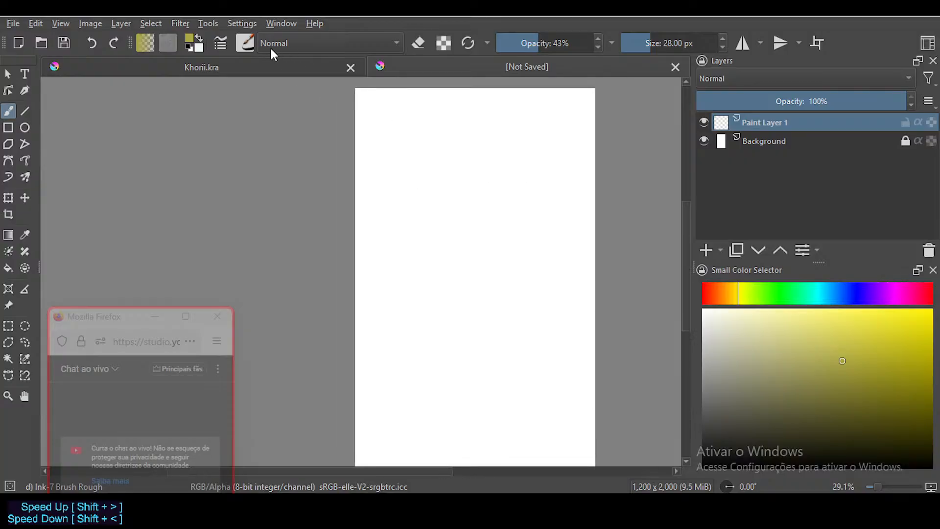
{"action": "left_click", "coordinate": [263, 69]}
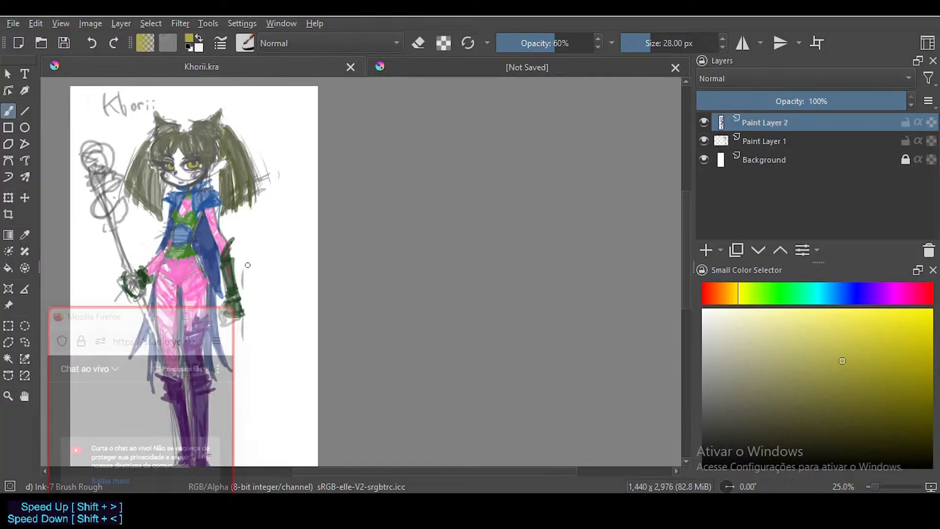
Export the Khorii drawing as the PNG image Khorii.png in the ExtraStylized folder, accepting the offered PNG options.
{"action": "left_click", "coordinate": [8, 24]}
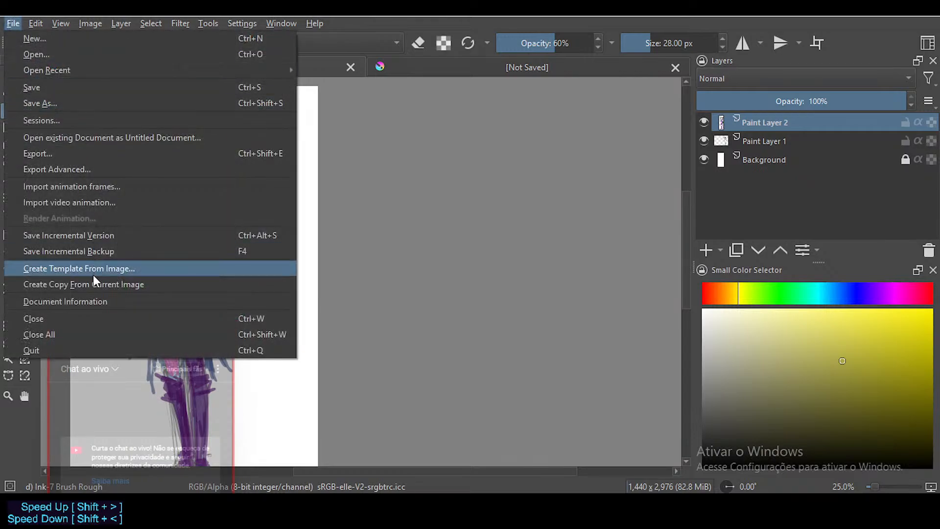
{"action": "left_click", "coordinate": [81, 157]}
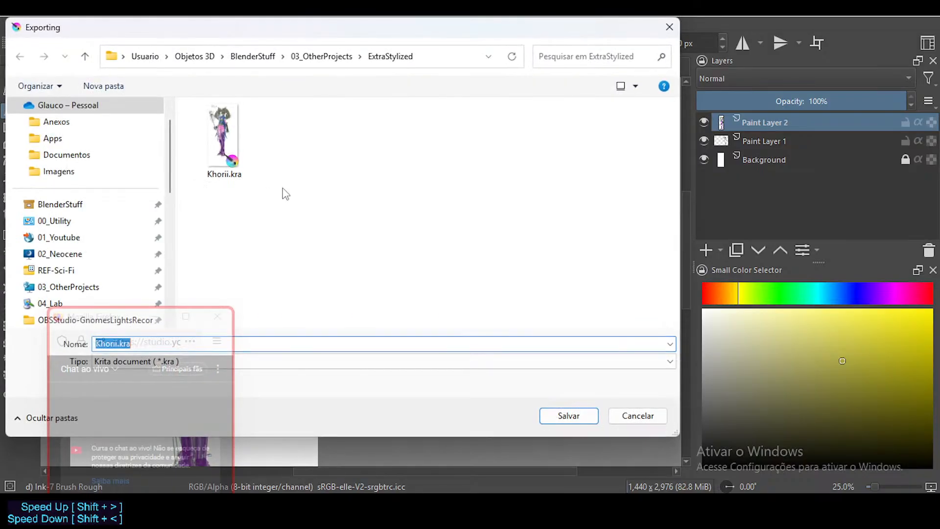
{"action": "left_click", "coordinate": [299, 363]}
{"action": "key", "text": "p"}
{"action": "key", "text": "p"}
{"action": "key", "text": "p"}
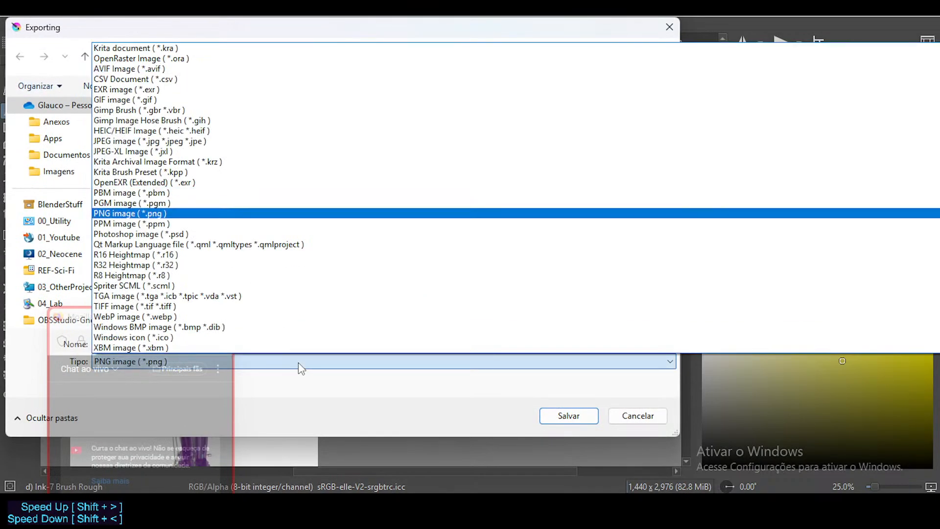
{"action": "key", "text": "Return"}
{"action": "left_click", "coordinate": [558, 419]}
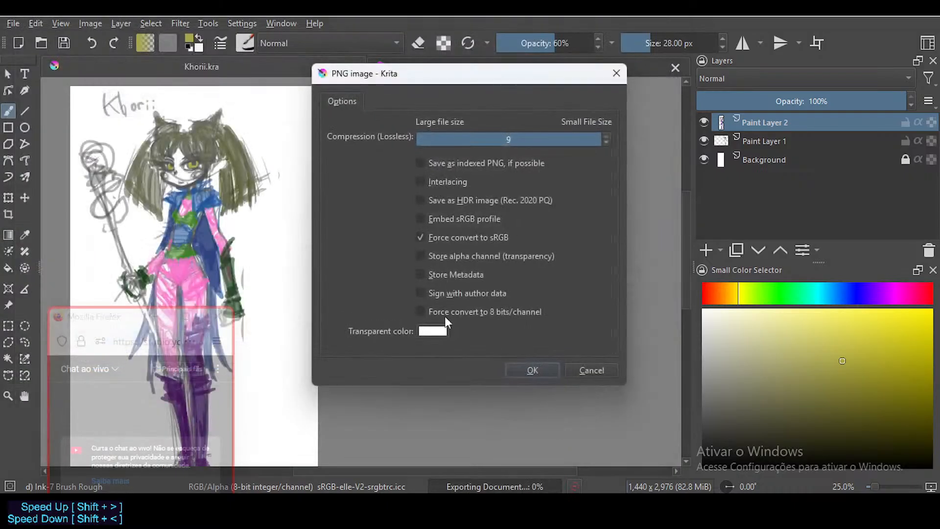
{"action": "key", "text": "Return"}
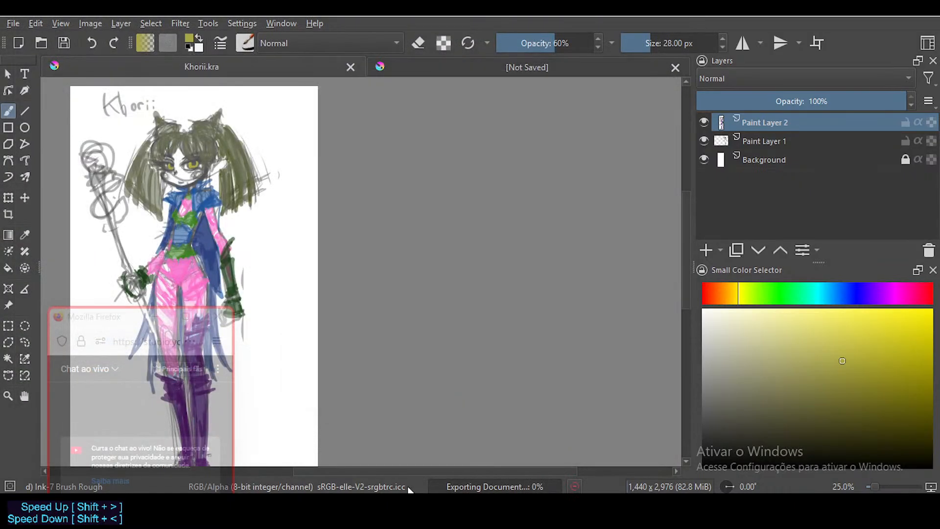
Switch to File Explorer, move the chat window off the folder list and open Khorii.png from 03_OtherProjects > ExtraStylized.
{"action": "key", "text": "super+e"}
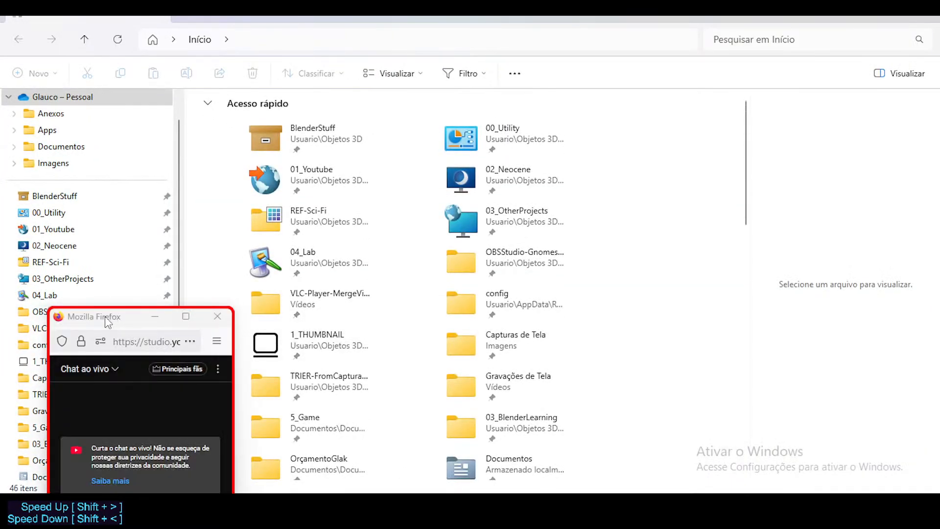
{"action": "left_click_drag", "start_coordinate": [107, 321], "coordinate": [262, 261]}
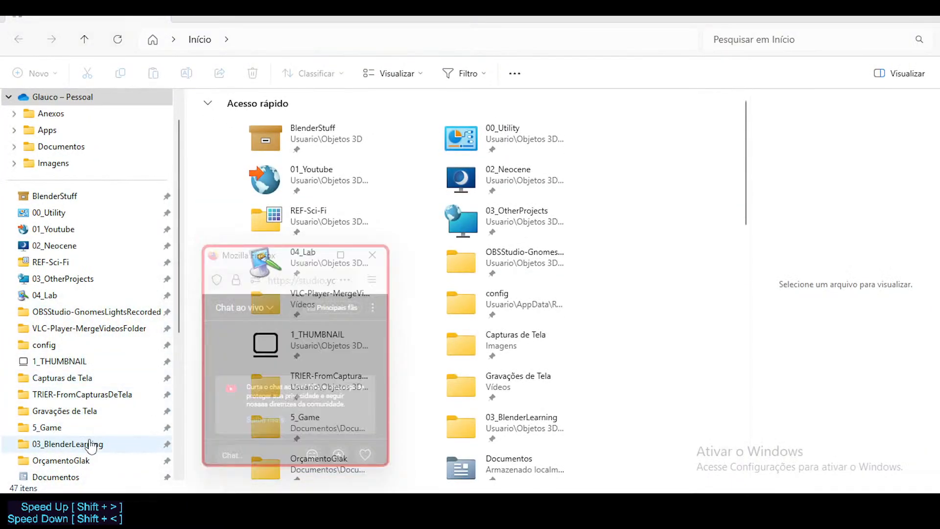
{"action": "left_click", "coordinate": [62, 279]}
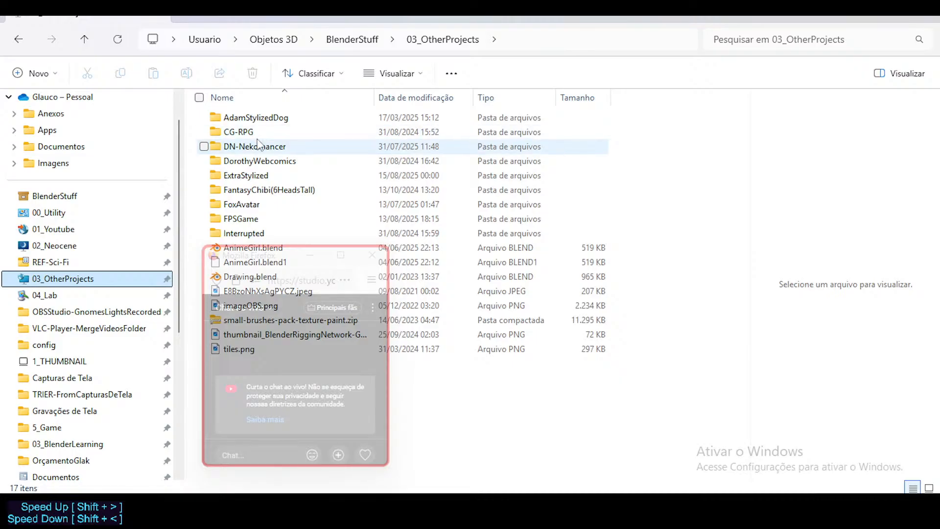
{"action": "double_click", "coordinate": [254, 176]}
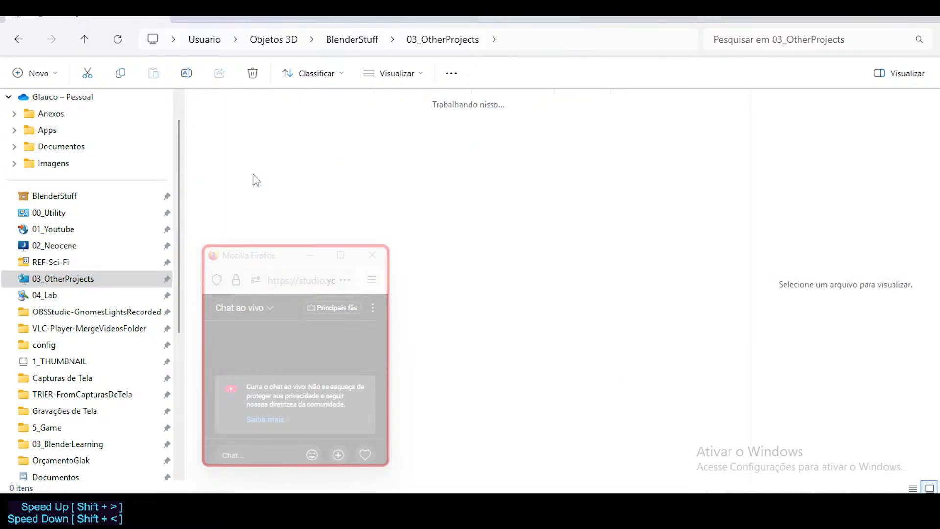
{"action": "double_click", "coordinate": [377, 129]}
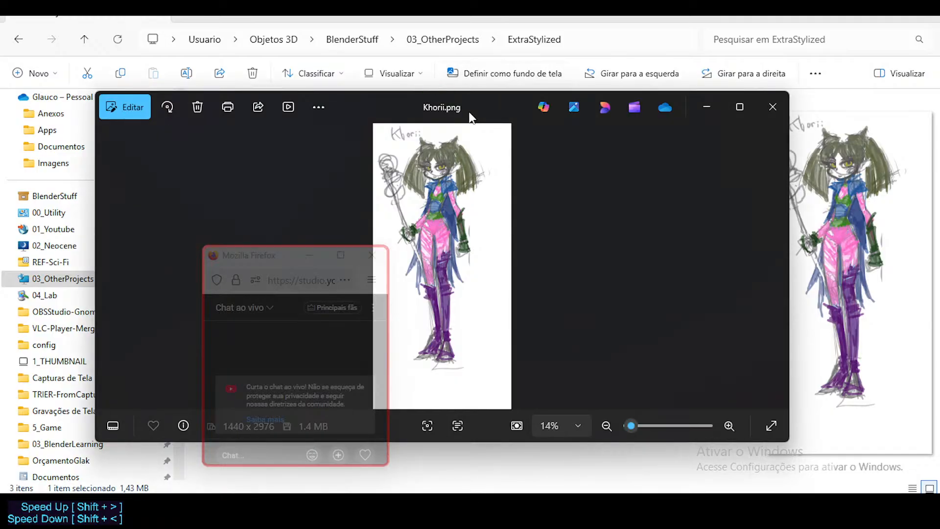
Pin the Khorii.png viewer above all other windows and narrow it around the figure as a compact reference.
{"action": "left_click_drag", "start_coordinate": [469, 114], "coordinate": [459, 91]}
{"action": "key", "text": "Escape"}
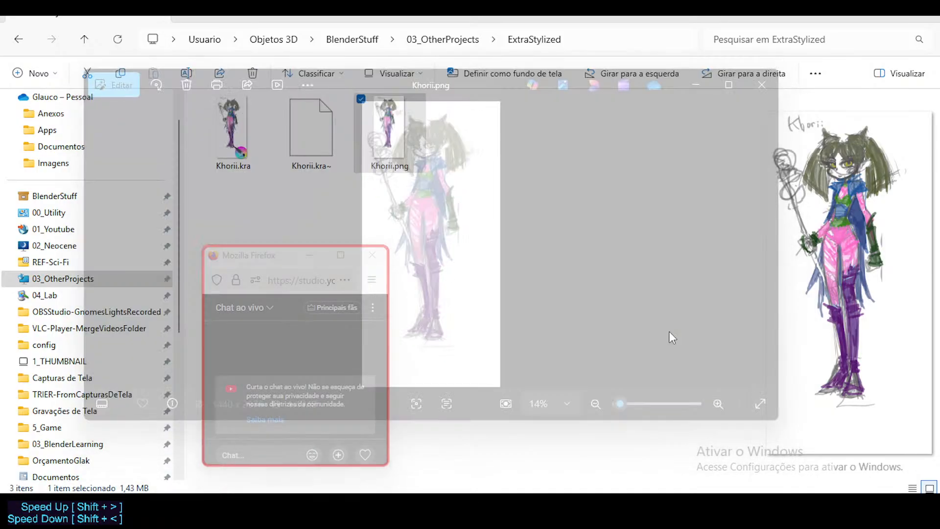
{"action": "key", "text": "alt+s"}
{"action": "key", "text": "alt+s"}
{"action": "key", "text": "alt+a"}
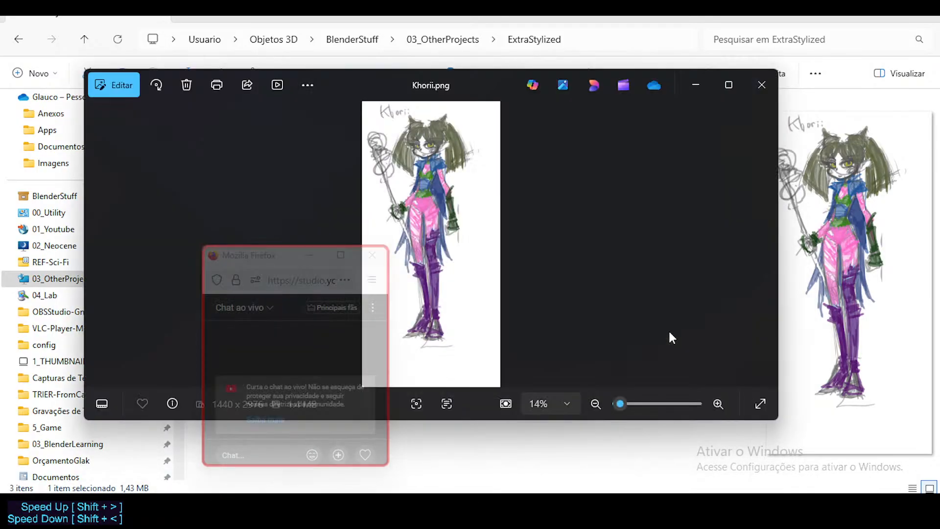
{"action": "key", "text": "super+ctrl+t"}
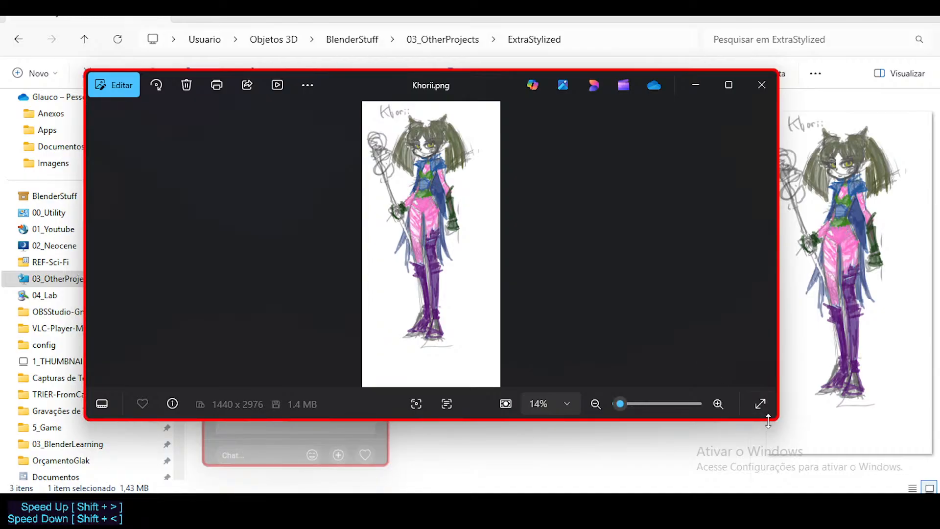
{"action": "left_click_drag", "start_coordinate": [766, 421], "coordinate": [428, 420]}
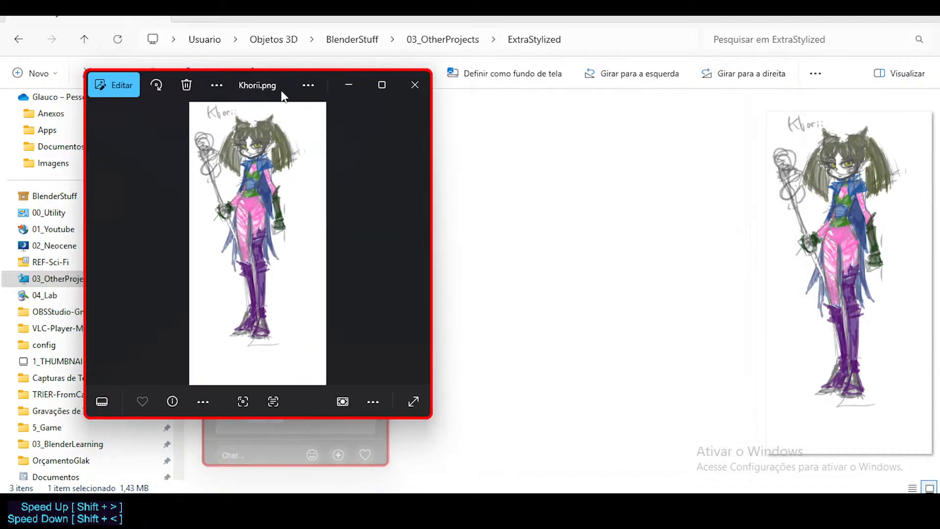
{"action": "left_click_drag", "start_coordinate": [255, 86], "coordinate": [187, 86]}
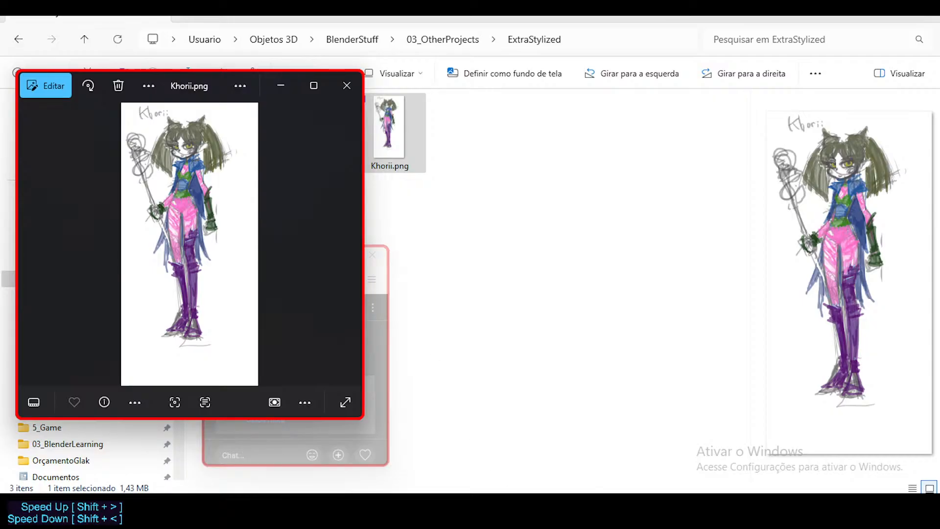
Switch back to Krita, widen the live chat window and move it down over the lower edge of the reference image.
{"action": "left_click", "coordinate": [564, 510]}
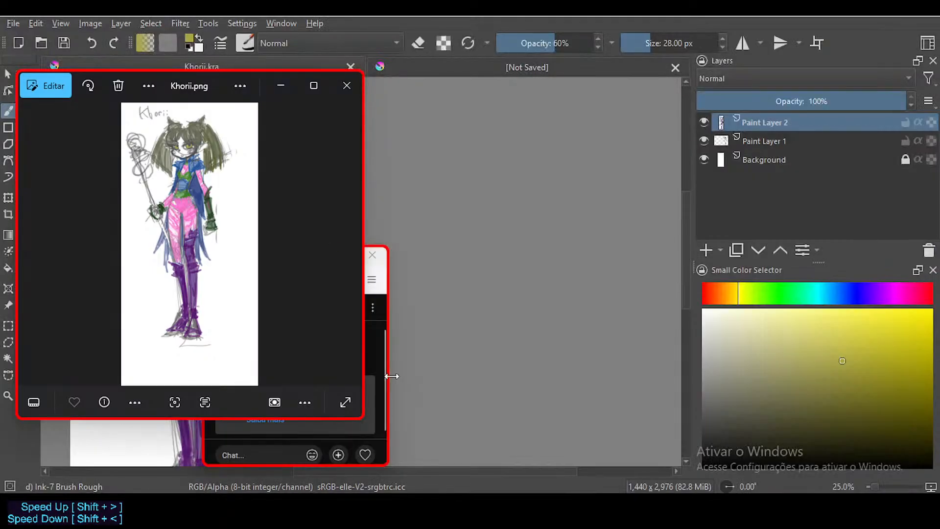
{"action": "left_click_drag", "start_coordinate": [391, 324], "coordinate": [455, 333]}
{"action": "left_click_drag", "start_coordinate": [311, 261], "coordinate": [158, 390]}
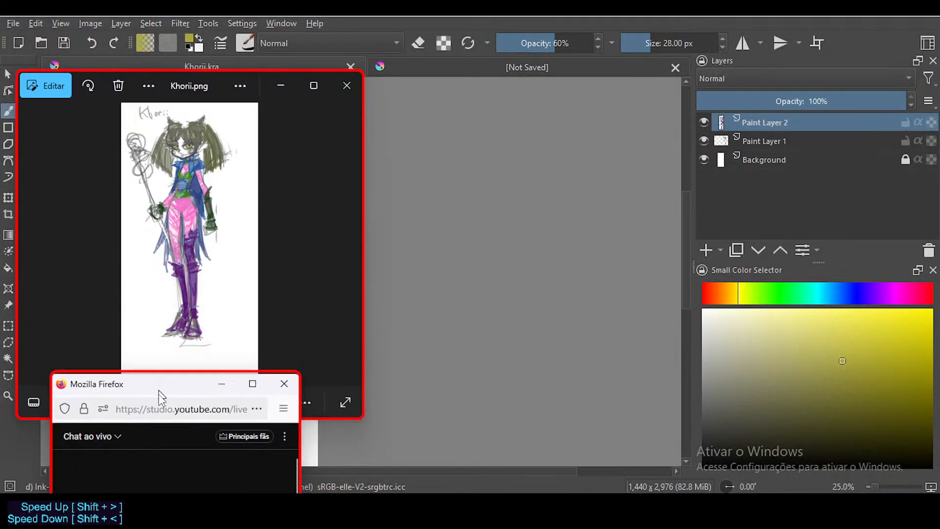
Clear the chat window, move the Khorii.png reference off the canvas and switch to the unsaved blank document.
{"action": "left_click", "coordinate": [220, 384]}
{"action": "left_click_drag", "start_coordinate": [198, 93], "coordinate": [759, 171]}
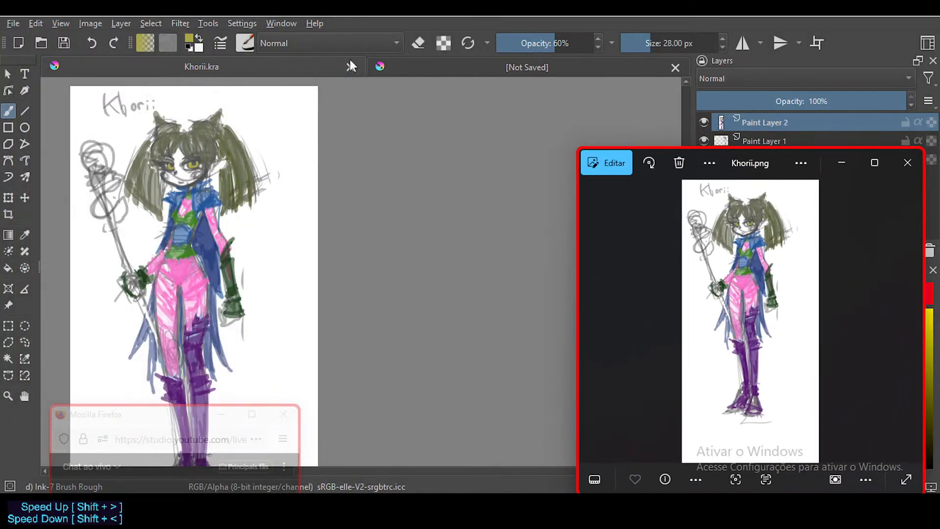
{"action": "left_click", "coordinate": [412, 67]}
{"action": "scroll", "coordinate": [441, 183], "scroll_direction": "up", "scroll_amount": 2}
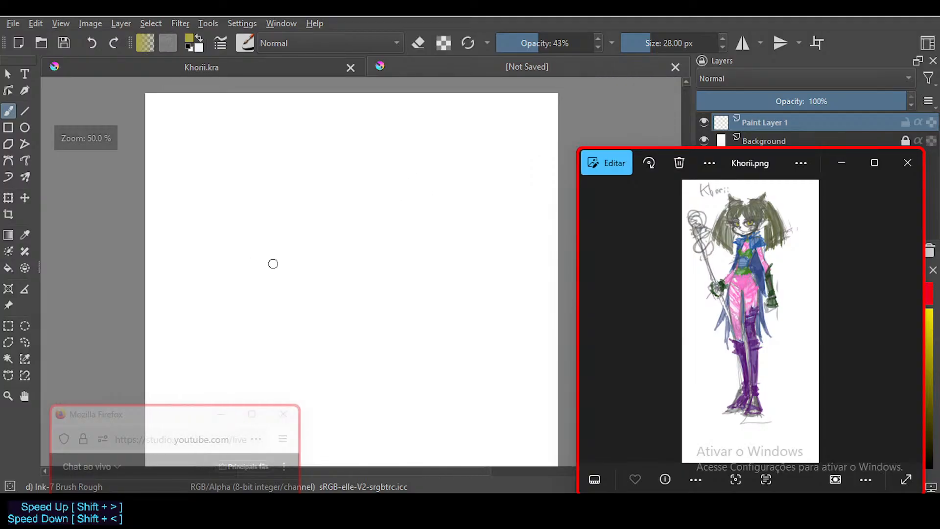
{"action": "scroll", "coordinate": [274, 264], "scroll_direction": "down", "scroll_amount": 2}
{"action": "scroll", "coordinate": [336, 204], "scroll_direction": "down", "scroll_amount": 1}
{"action": "scroll", "coordinate": [300, 204], "scroll_direction": "up", "scroll_amount": 1}
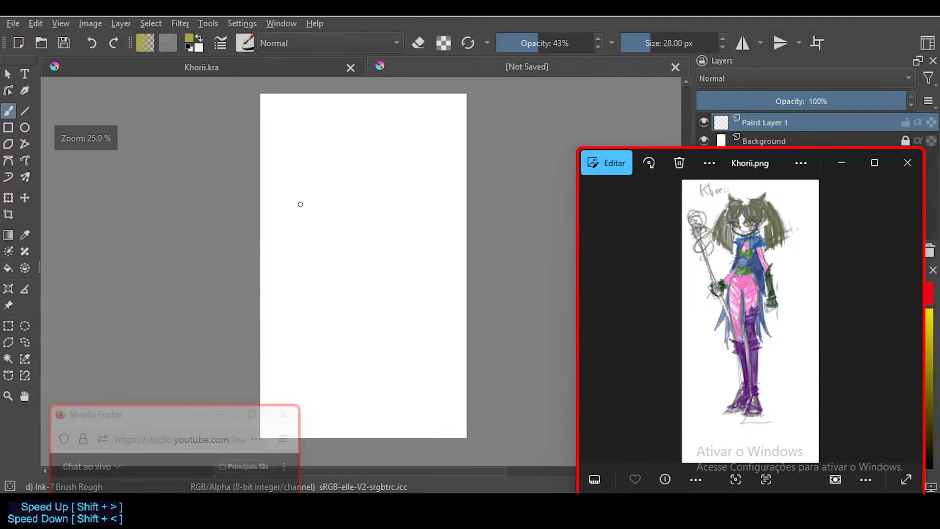
{"action": "scroll", "coordinate": [274, 186], "scroll_direction": "down", "scroll_amount": 1}
{"action": "scroll", "coordinate": [275, 189], "scroll_direction": "up", "scroll_amount": 1}
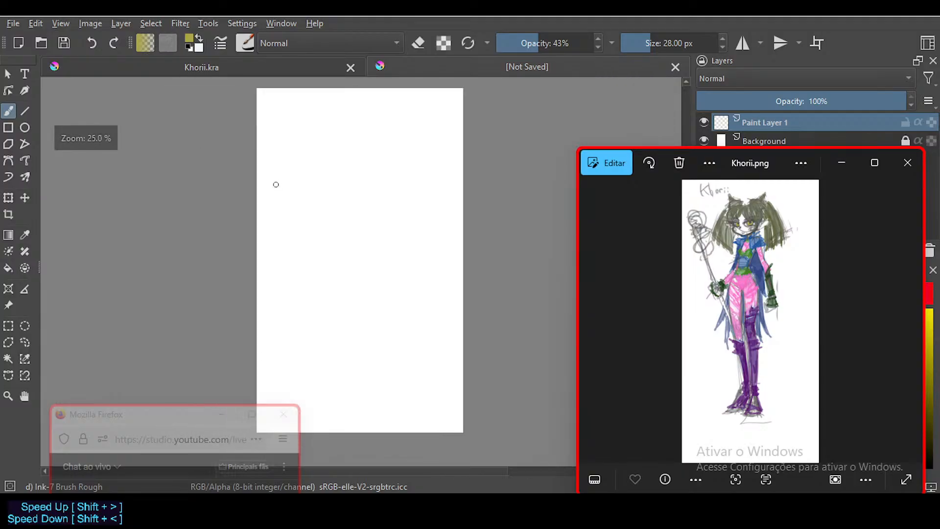
Widen and shorten the blank canvas with the Crop tool to about 1950 × 2358 px.
{"action": "left_click", "coordinate": [90, 24]}
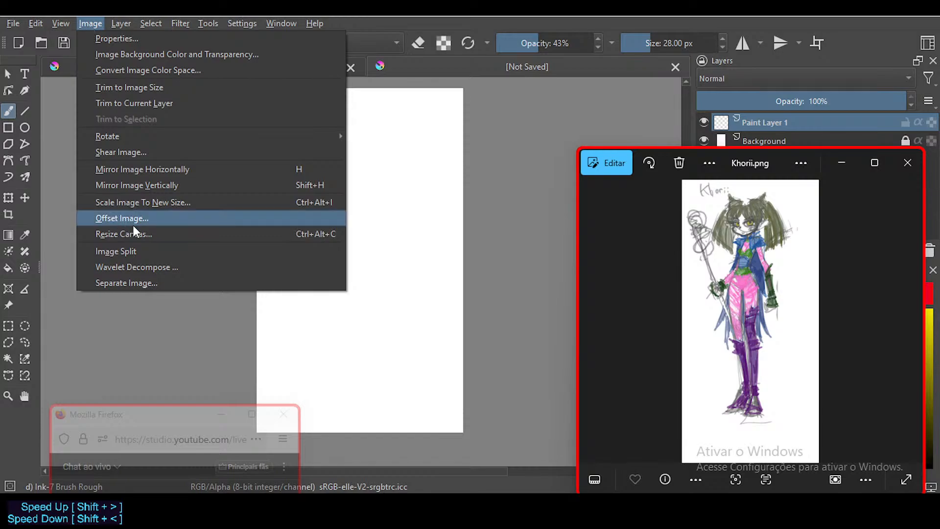
{"action": "scroll", "coordinate": [78, 200], "scroll_direction": "down", "scroll_amount": 1}
{"action": "left_click", "coordinate": [9, 213]}
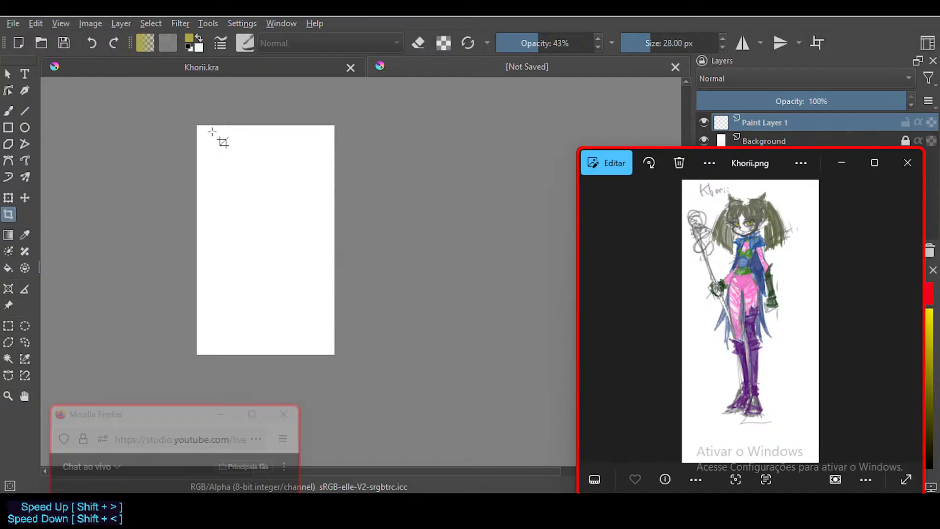
{"action": "left_click_drag", "start_coordinate": [205, 128], "coordinate": [428, 394]}
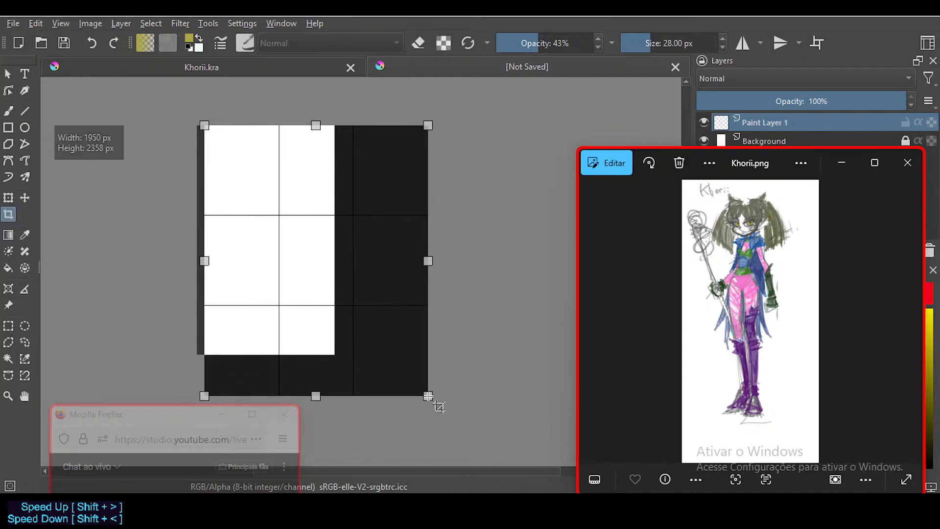
{"action": "key", "text": "Return"}
{"action": "scroll", "coordinate": [311, 227], "scroll_direction": "up", "scroll_amount": 2}
{"action": "left_click_drag", "start_coordinate": [270, 201], "coordinate": [335, 324]}
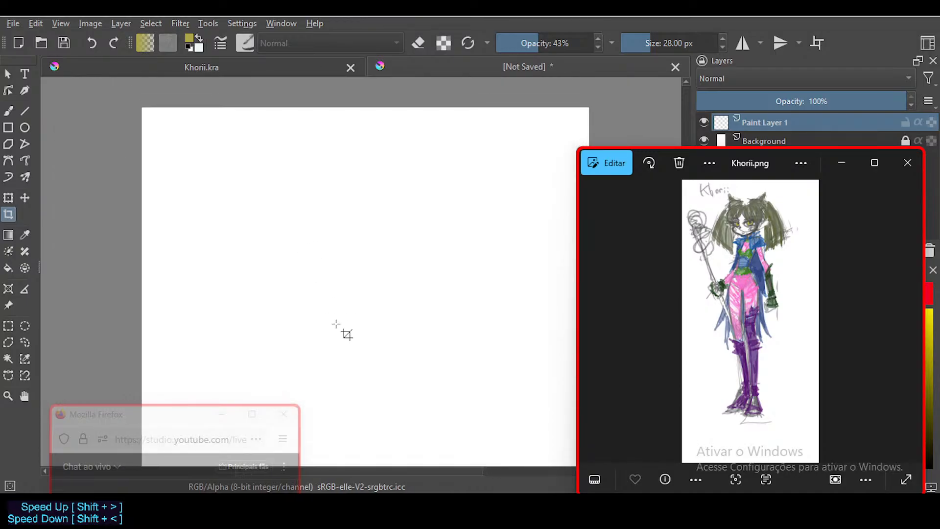
Switch to the freehand brush and set the painting colour to a deep cyan, uncovering the colour selector first.
{"action": "key", "text": "b"}
{"action": "mouse_move", "coordinate": [316, 236]}
{"action": "left_mouse_down"}
{"action": "mouse_move", "coordinate": [377, 280]}
{"action": "mouse_move", "coordinate": [388, 312]}
{"action": "left_mouse_up"}
{"action": "key", "text": "ctrl+z"}
{"action": "left_click", "coordinate": [651, 170]}
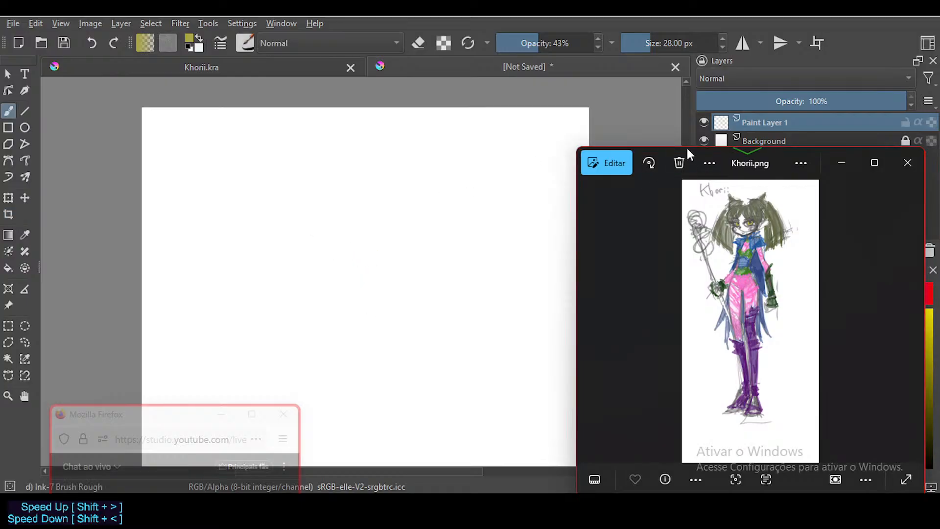
{"action": "left_click_drag", "start_coordinate": [739, 153], "coordinate": [509, 180]}
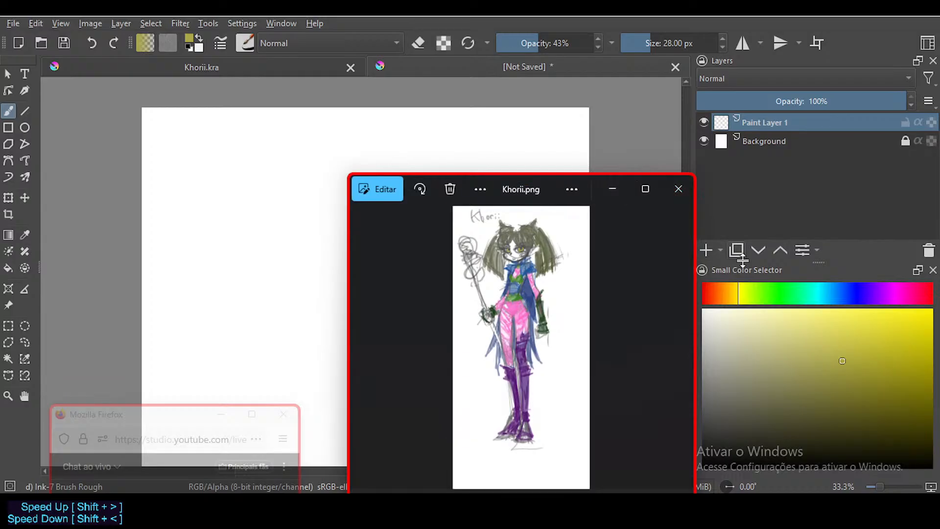
{"action": "mouse_move", "coordinate": [746, 293]}
{"action": "left_mouse_down"}
{"action": "mouse_move", "coordinate": [853, 278]}
{"action": "mouse_move", "coordinate": [846, 297]}
{"action": "mouse_move", "coordinate": [825, 300]}
{"action": "left_mouse_up"}
{"action": "left_click", "coordinate": [889, 398]}
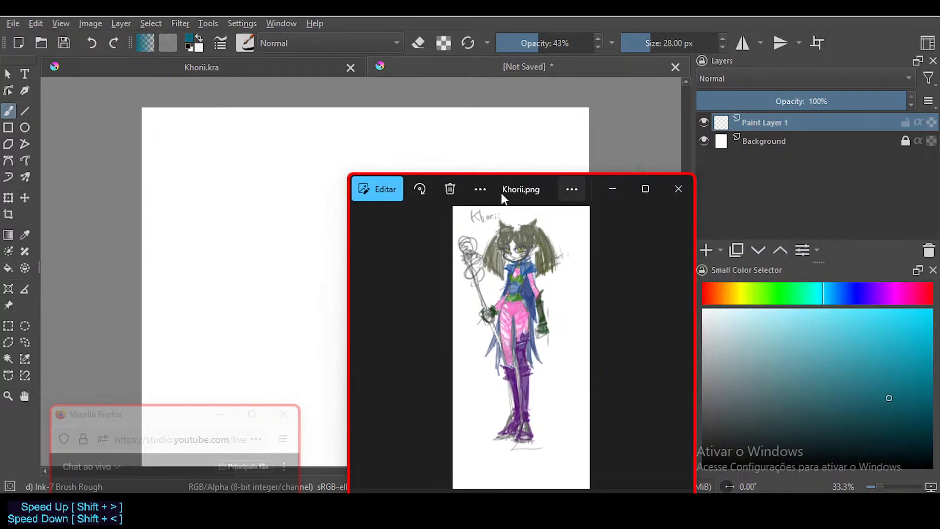
Darken the cyan brush colour and reduce the brush size to 18 px, discarding the test strokes.
{"action": "mouse_move", "coordinate": [193, 219]}
{"action": "left_mouse_down"}
{"action": "mouse_move", "coordinate": [246, 284]}
{"action": "mouse_move", "coordinate": [270, 293]}
{"action": "mouse_move", "coordinate": [221, 282]}
{"action": "mouse_move", "coordinate": [212, 321]}
{"action": "mouse_move", "coordinate": [223, 284]}
{"action": "mouse_move", "coordinate": [198, 314]}
{"action": "mouse_move", "coordinate": [237, 329]}
{"action": "left_mouse_up"}
{"action": "key", "text": "ctrl+z"}
{"action": "left_click", "coordinate": [867, 406]}
{"action": "key", "text": "ctrl+z"}
{"action": "key", "text": "bracketleft"}
{"action": "key", "text": "bracketleft"}
{"action": "key", "text": "bracketleft"}
{"action": "key", "text": "bracketleft"}
{"action": "key", "text": "ctrl+z"}
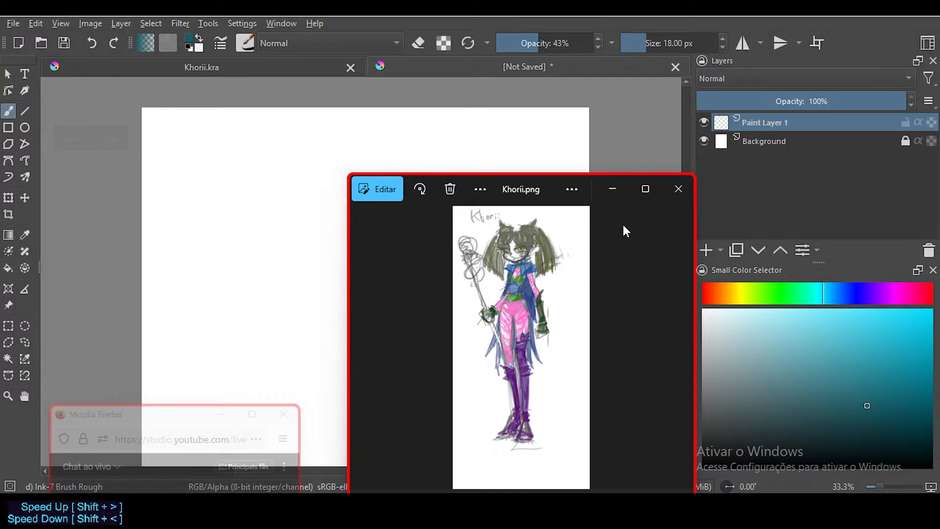
Try a brush opacity of 54% with test strokes on the blank canvas and undo them.
{"action": "left_click_drag", "start_coordinate": [524, 47], "coordinate": [548, 45]}
{"action": "left_click_drag", "start_coordinate": [230, 230], "coordinate": [267, 331]}
{"action": "key", "text": "ctrl+z"}
{"action": "left_click_drag", "start_coordinate": [238, 265], "coordinate": [261, 364]}
{"action": "key", "text": "ctrl+z"}
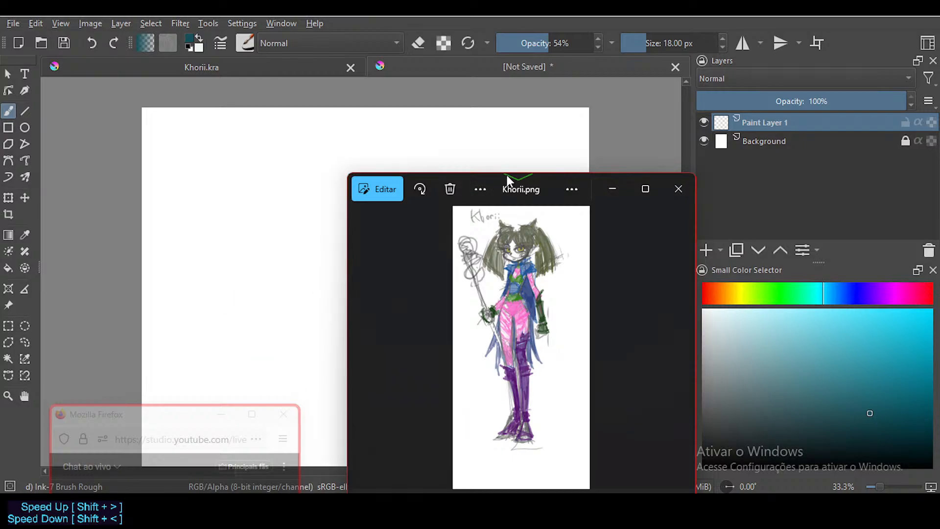
Move the Khorii.png reference further from the drawing area, then try rough strokes on the canvas and undo them.
{"action": "left_click_drag", "start_coordinate": [512, 187], "coordinate": [532, 180]}
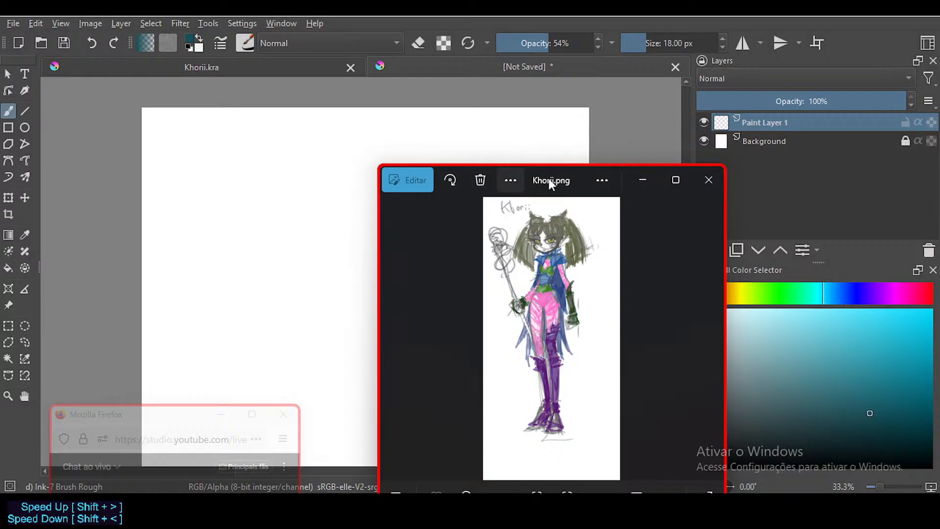
{"action": "left_click_drag", "start_coordinate": [548, 178], "coordinate": [669, 182]}
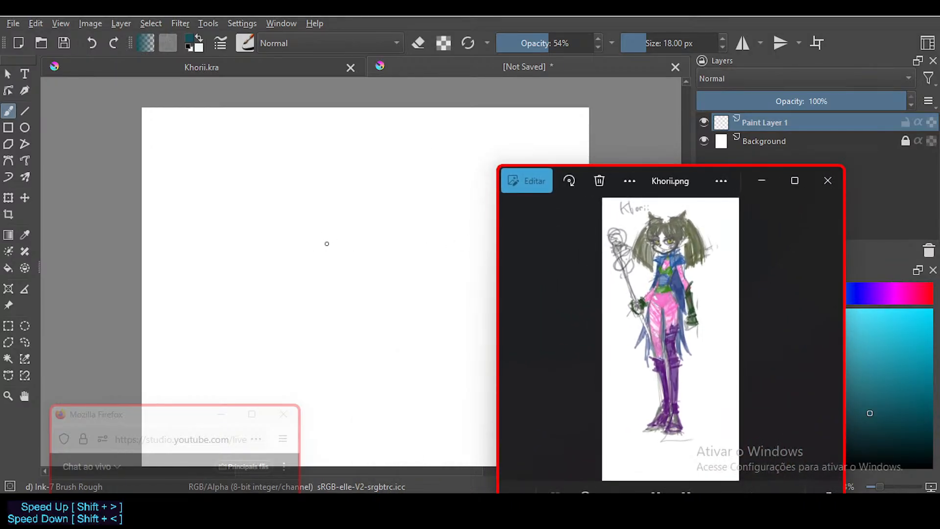
{"action": "left_click_drag", "start_coordinate": [334, 257], "coordinate": [324, 244]}
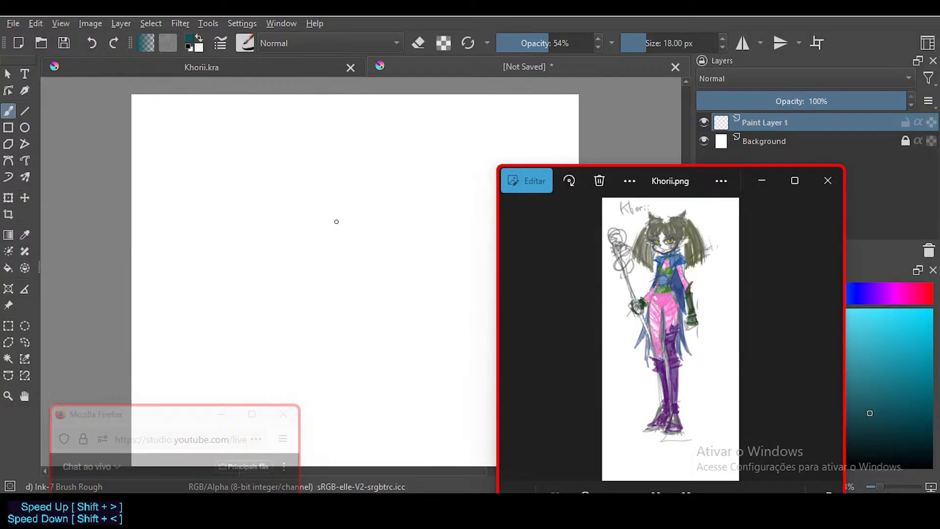
{"action": "mouse_move", "coordinate": [324, 191]}
{"action": "left_mouse_down"}
{"action": "mouse_move", "coordinate": [367, 232]}
{"action": "mouse_move", "coordinate": [335, 209]}
{"action": "mouse_move", "coordinate": [334, 171]}
{"action": "left_mouse_up"}
{"action": "key", "text": "ctrl+z"}
{"action": "key", "text": "ctrl+z"}
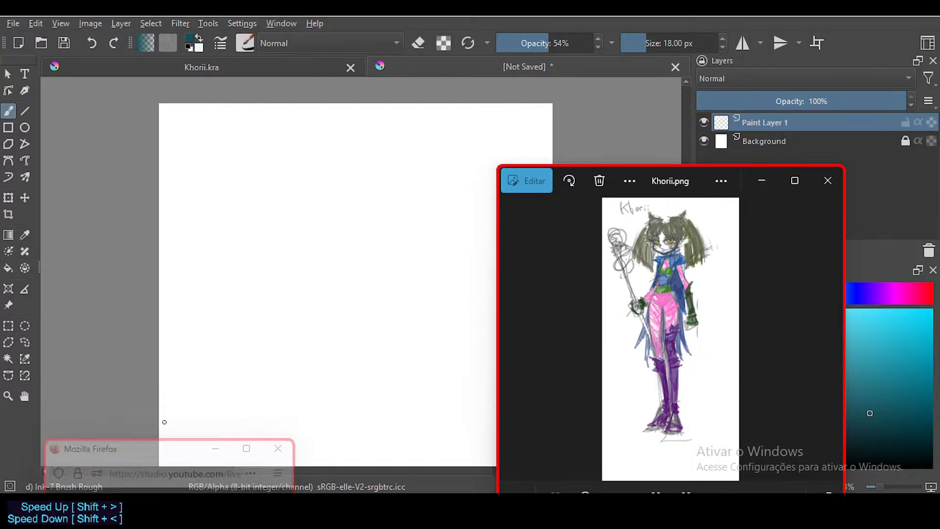
Set the brush opacity to 51% and undo the trial strokes on the canvas.
{"action": "mouse_move", "coordinate": [367, 167]}
{"action": "left_mouse_down"}
{"action": "mouse_move", "coordinate": [345, 205]}
{"action": "mouse_move", "coordinate": [335, 204]}
{"action": "mouse_move", "coordinate": [329, 240]}
{"action": "left_mouse_up"}
{"action": "key", "text": "ctrl+z"}
{"action": "mouse_move", "coordinate": [329, 240]}
{"action": "left_mouse_down"}
{"action": "mouse_move", "coordinate": [342, 204]}
{"action": "mouse_move", "coordinate": [360, 267]}
{"action": "left_mouse_up"}
{"action": "left_click", "coordinate": [545, 39]}
{"action": "key", "text": "ctrl+z"}
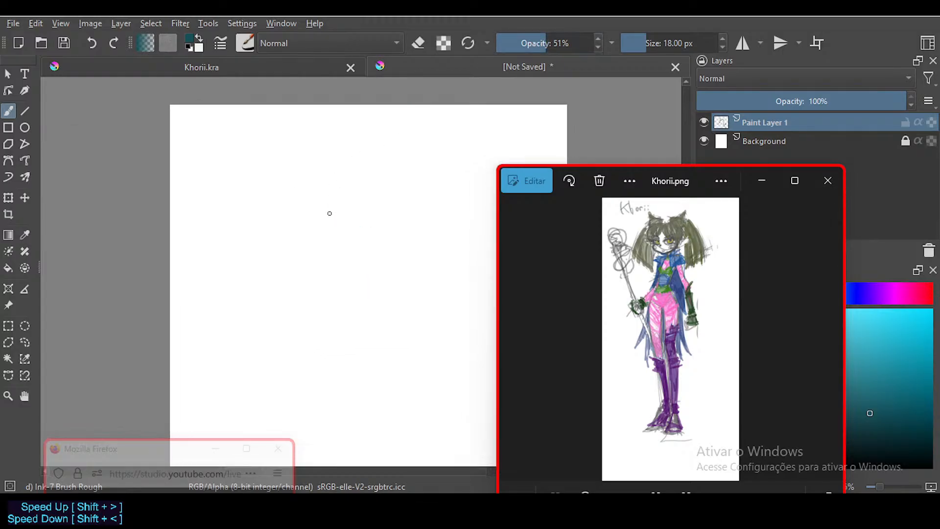
Try the Ink-8 Sumi-e brush preset with strokes on the canvas and undo them.
{"action": "left_click", "coordinate": [247, 43]}
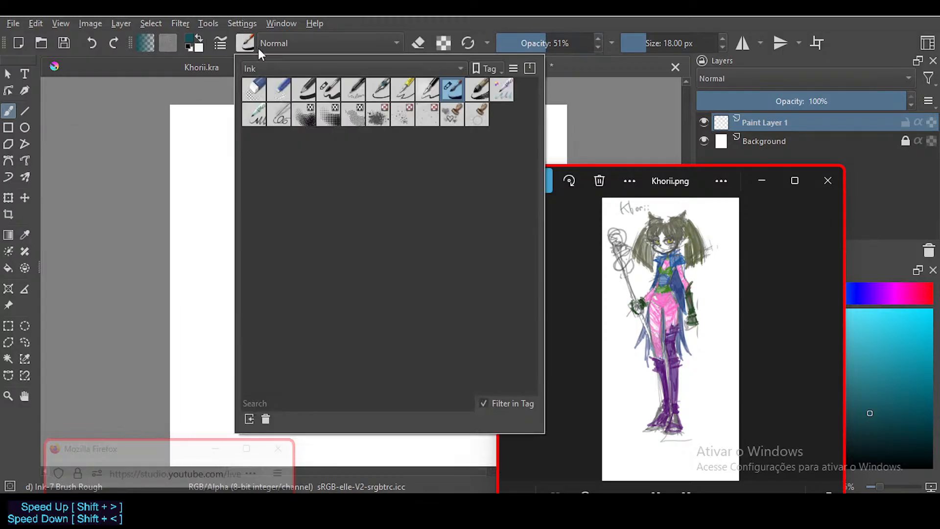
{"action": "left_click", "coordinate": [481, 90]}
{"action": "left_click_drag", "start_coordinate": [213, 202], "coordinate": [233, 202]}
{"action": "mouse_move", "coordinate": [245, 219]}
{"action": "left_mouse_down"}
{"action": "mouse_move", "coordinate": [282, 213]}
{"action": "mouse_move", "coordinate": [330, 277]}
{"action": "left_mouse_up"}
{"action": "key", "text": "ctrl+z"}
{"action": "key", "text": "ctrl+z"}
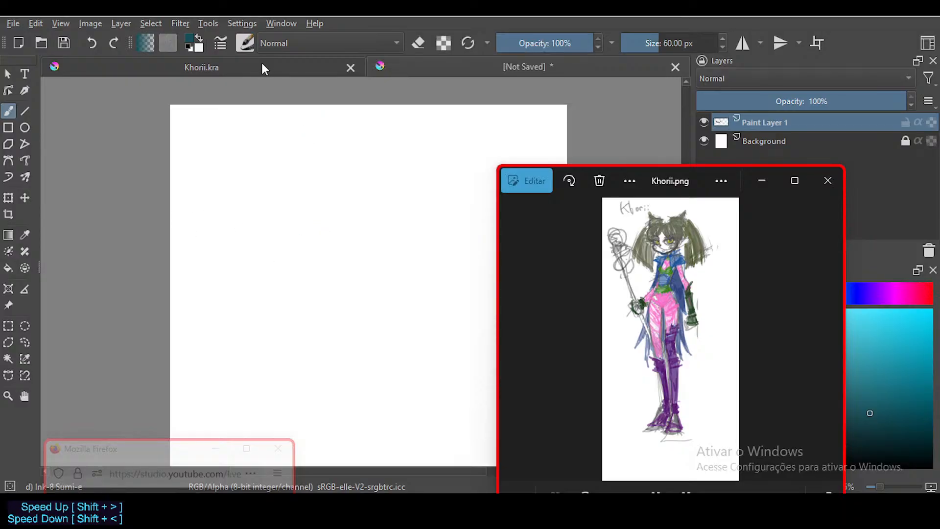
Try the Ink-4 Pen Rough brush preset with a wavy stroke on the canvas and undo it.
{"action": "left_click", "coordinate": [246, 42]}
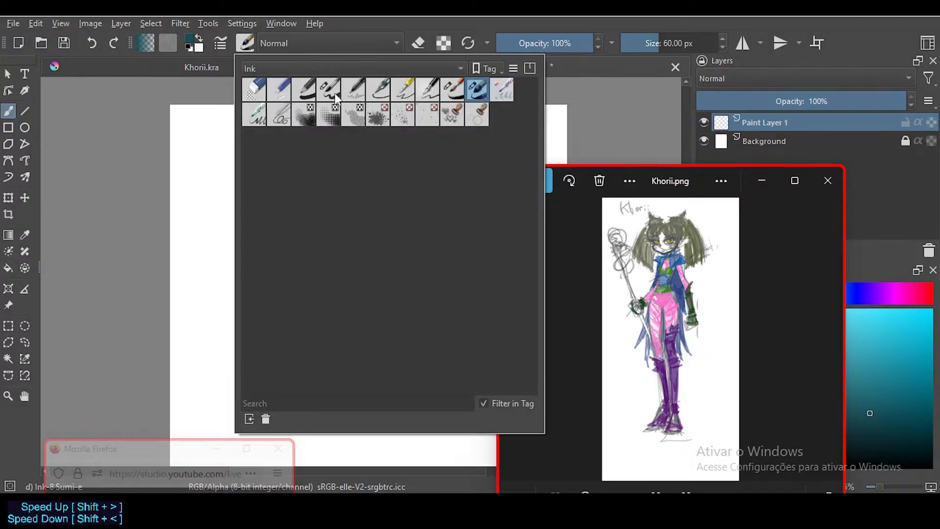
{"action": "left_click", "coordinate": [430, 90]}
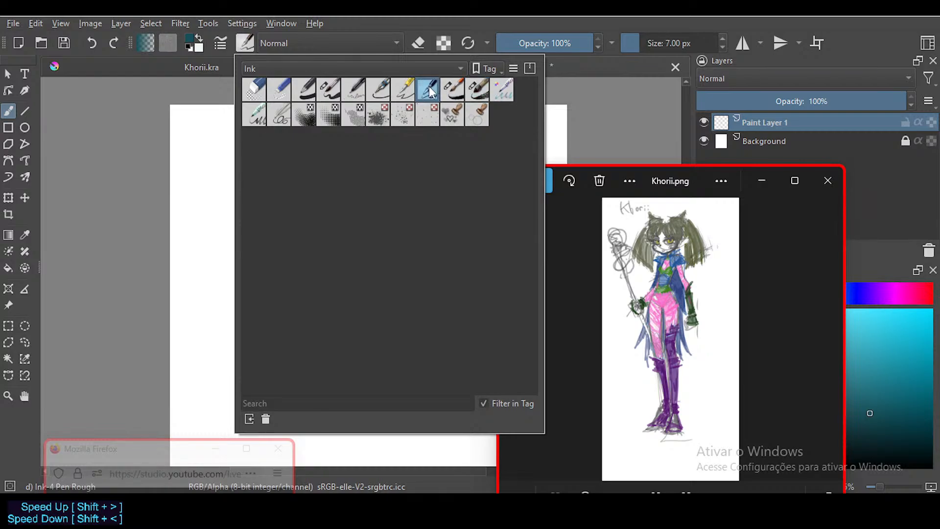
{"action": "left_click", "coordinate": [406, 91]}
{"action": "left_click", "coordinate": [420, 92]}
{"action": "mouse_move", "coordinate": [167, 196]}
{"action": "left_mouse_down"}
{"action": "mouse_move", "coordinate": [249, 199]}
{"action": "mouse_move", "coordinate": [312, 240]}
{"action": "left_mouse_up"}
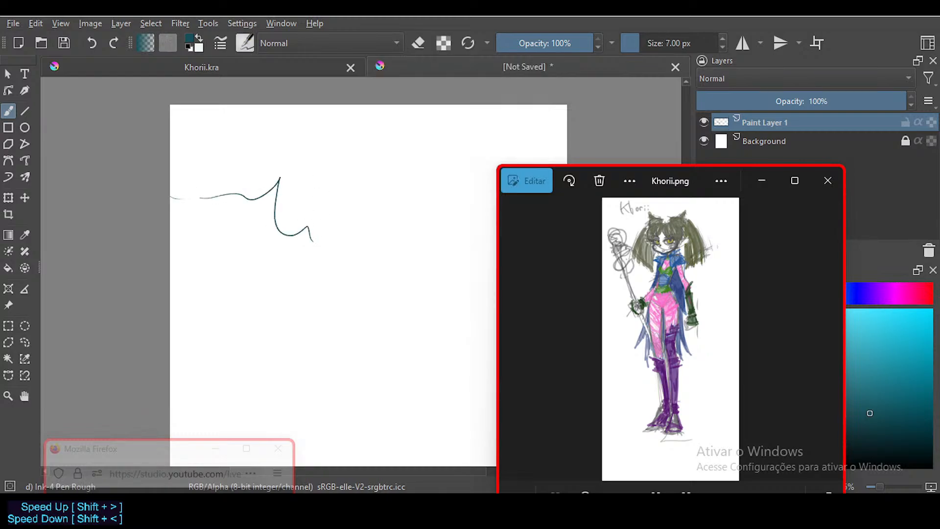
{"action": "key", "text": "ctrl+z"}
{"action": "key", "text": "ctrl+z"}
Return to the Ink-7 Brush Rough preset and undo a trial stroke made with it.
{"action": "left_click", "coordinate": [244, 43]}
{"action": "left_click", "coordinate": [451, 90]}
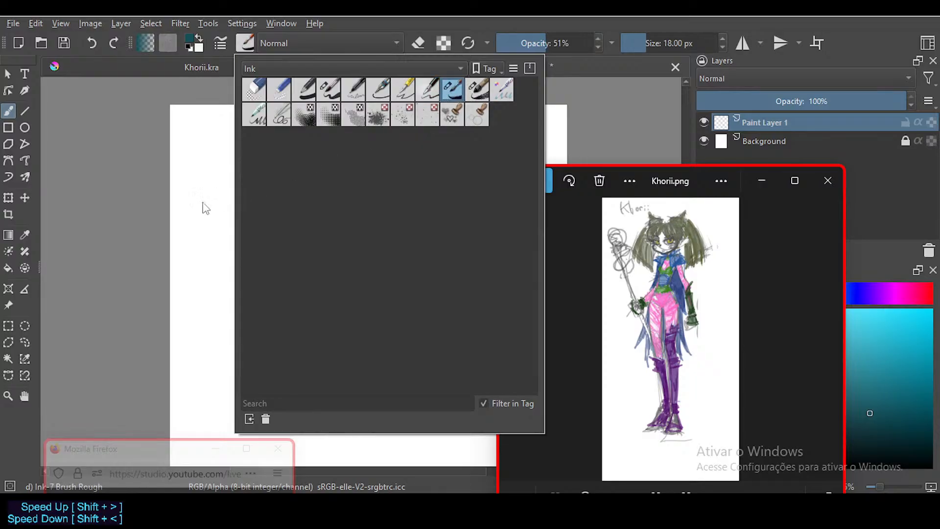
{"action": "mouse_move", "coordinate": [209, 188]}
{"action": "left_mouse_down"}
{"action": "mouse_move", "coordinate": [292, 226]}
{"action": "mouse_move", "coordinate": [303, 254]}
{"action": "left_mouse_up"}
{"action": "key", "text": "ctrl+z"}
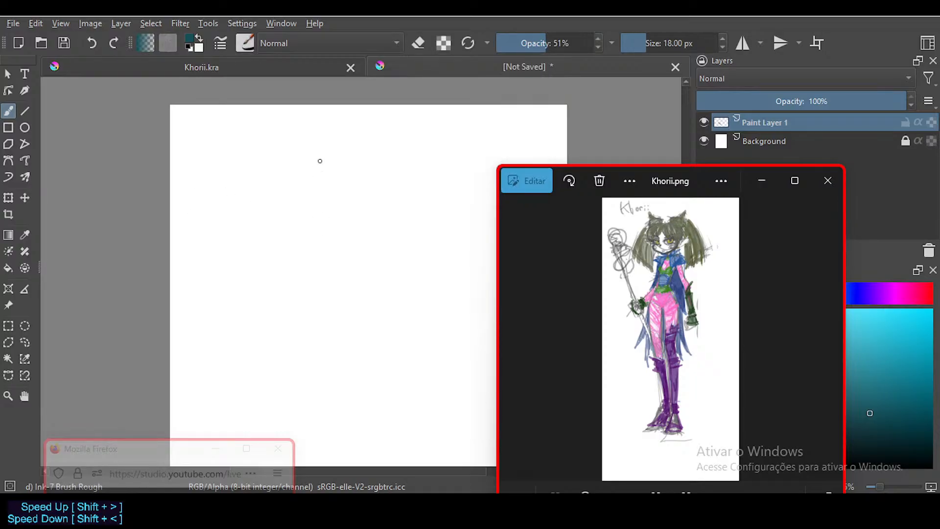
Enable the Softness option for the Ink-7 Brush Rough brush, then try a short stroke and undo it.
{"action": "left_click", "coordinate": [225, 45]}
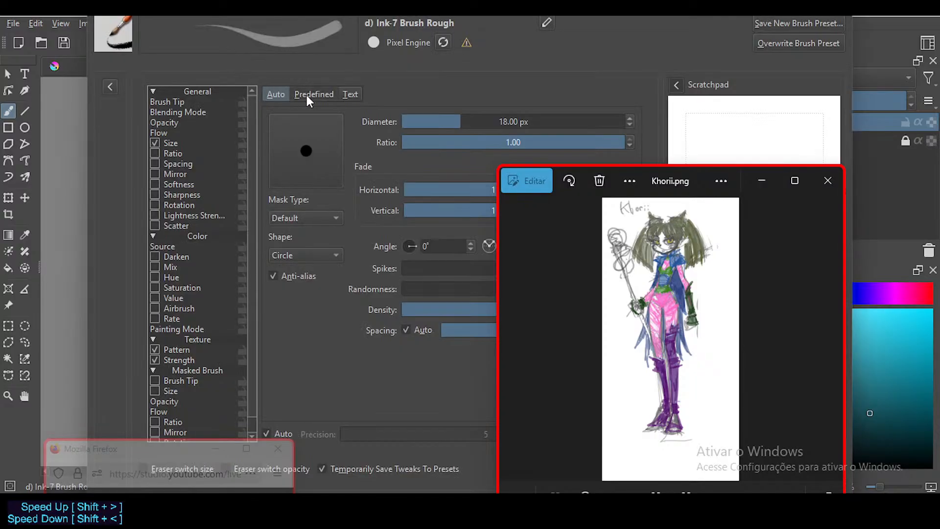
{"action": "mouse_move", "coordinate": [656, 189]}
{"action": "left_mouse_down"}
{"action": "mouse_move", "coordinate": [676, 295]}
{"action": "mouse_move", "coordinate": [725, 320]}
{"action": "left_mouse_up"}
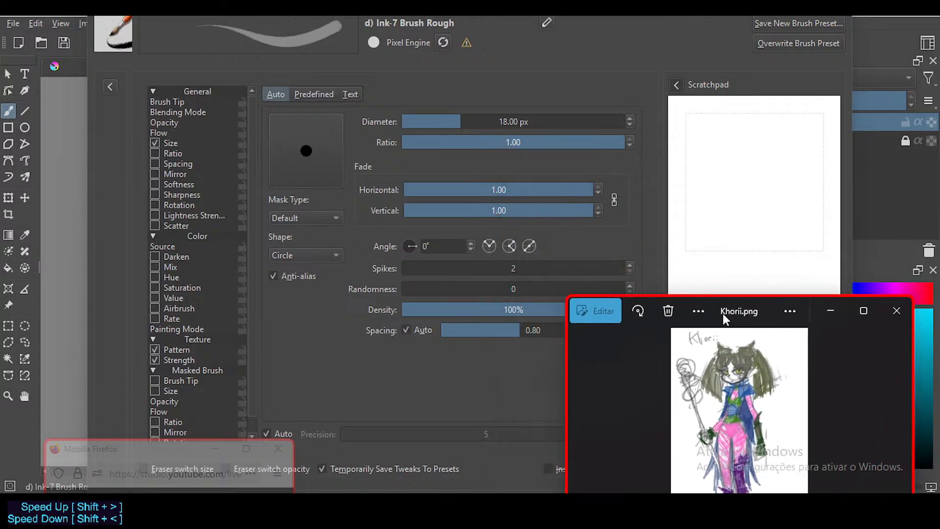
{"action": "left_click", "coordinate": [155, 184]}
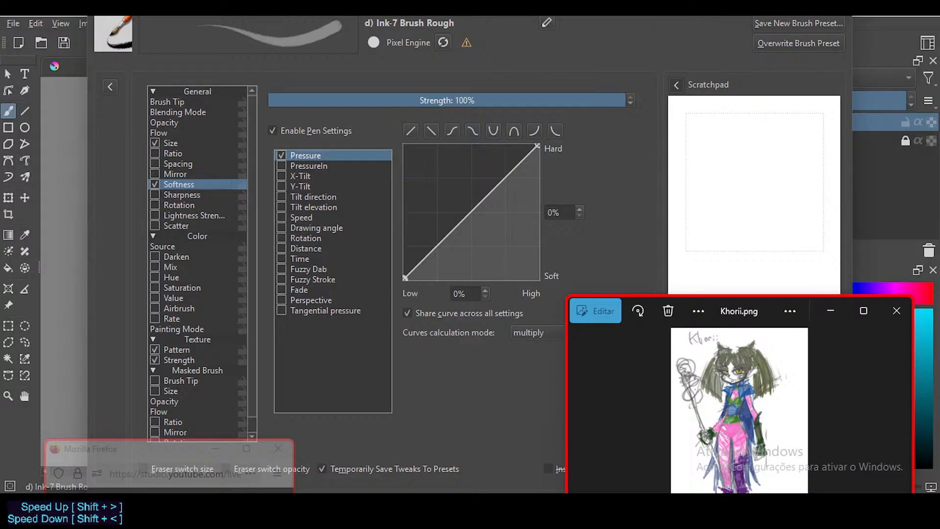
{"action": "mouse_move", "coordinate": [652, 1]}
{"action": "left_mouse_down"}
{"action": "mouse_move", "coordinate": [550, 42]}
{"action": "mouse_move", "coordinate": [459, 26]}
{"action": "left_mouse_up"}
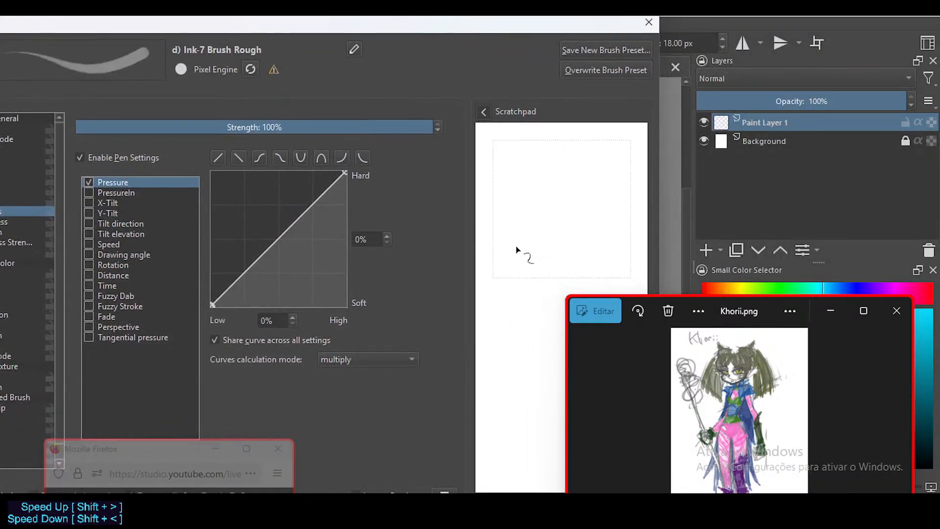
{"action": "left_click", "coordinate": [649, 22]}
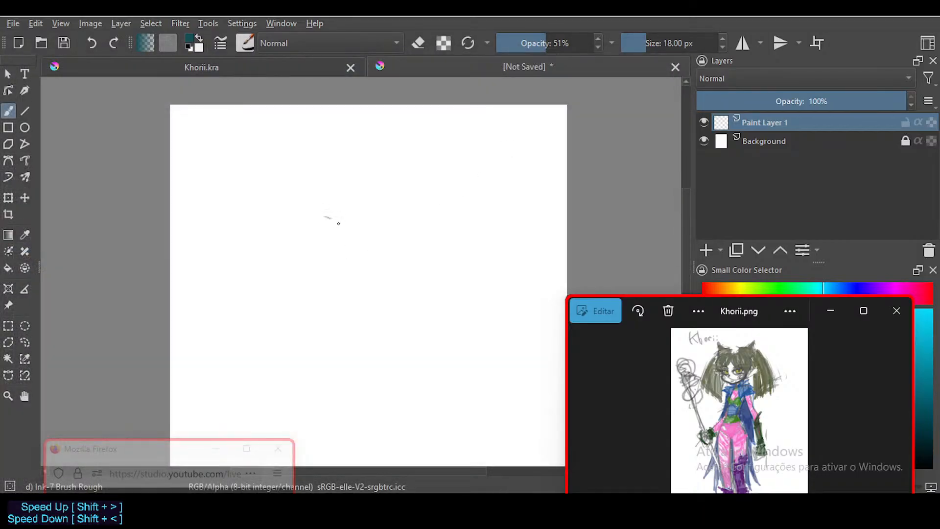
{"action": "mouse_move", "coordinate": [339, 224]}
{"action": "left_mouse_down"}
{"action": "mouse_move", "coordinate": [400, 255]}
{"action": "mouse_move", "coordinate": [389, 181]}
{"action": "mouse_move", "coordinate": [367, 246]}
{"action": "mouse_move", "coordinate": [375, 213]}
{"action": "left_mouse_up"}
{"action": "key", "text": "ctrl+z"}
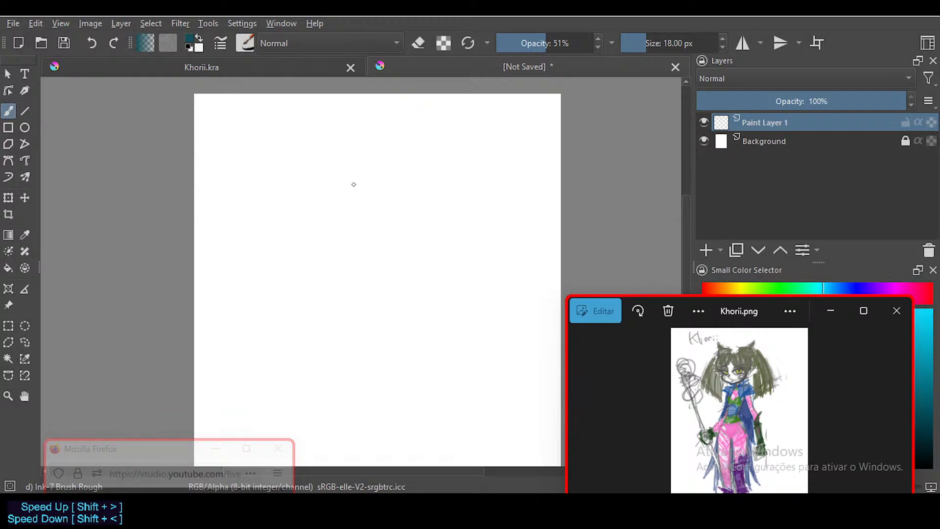
{"action": "left_click", "coordinate": [221, 44]}
{"action": "key", "text": "Escape"}
{"action": "left_click", "coordinate": [249, 44]}
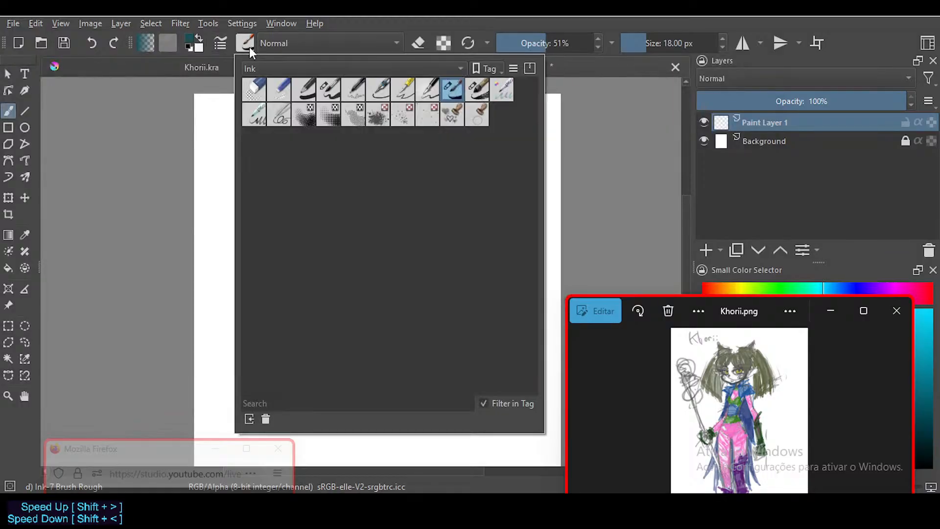
{"action": "left_click", "coordinate": [247, 45]}
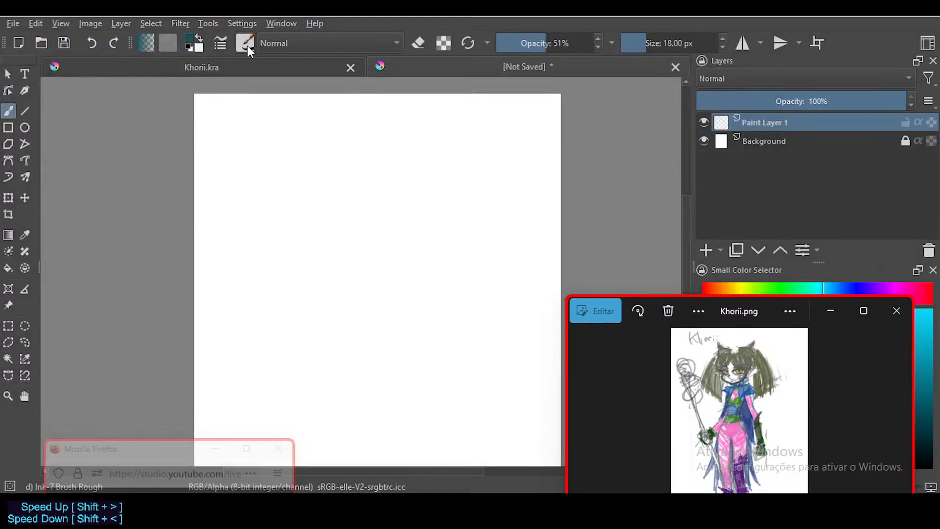
{"action": "left_click", "coordinate": [248, 45]}
{"action": "left_click", "coordinate": [267, 42]}
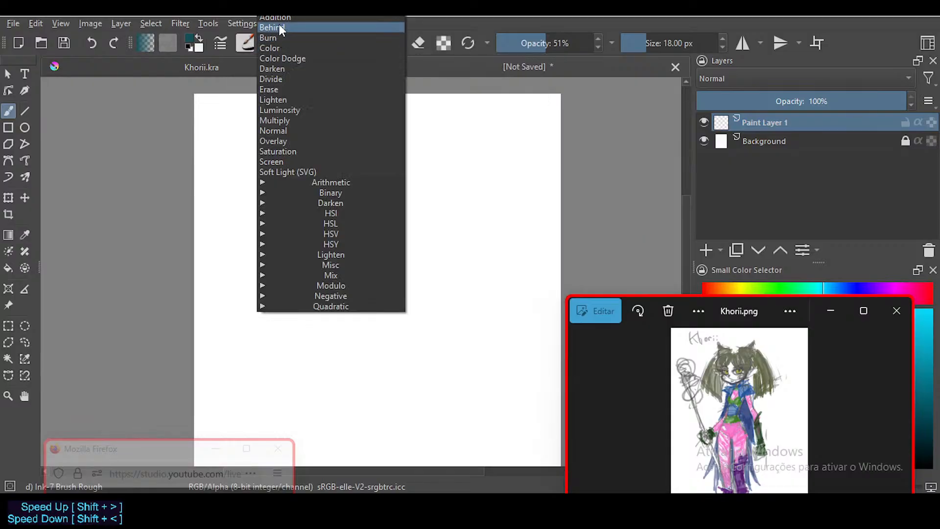
Filter the brush presets by the Sketch tag.
{"action": "left_click", "coordinate": [247, 44]}
{"action": "left_click", "coordinate": [380, 69]}
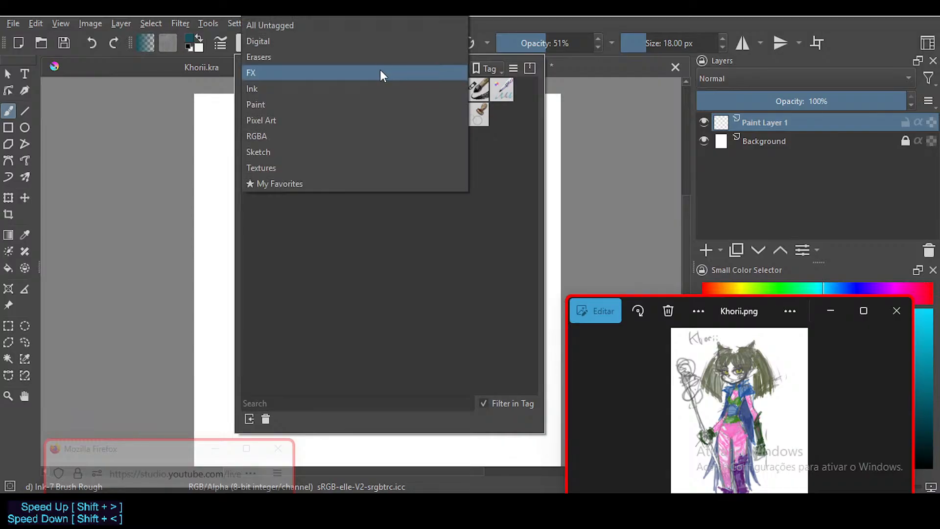
{"action": "left_click", "coordinate": [326, 149]}
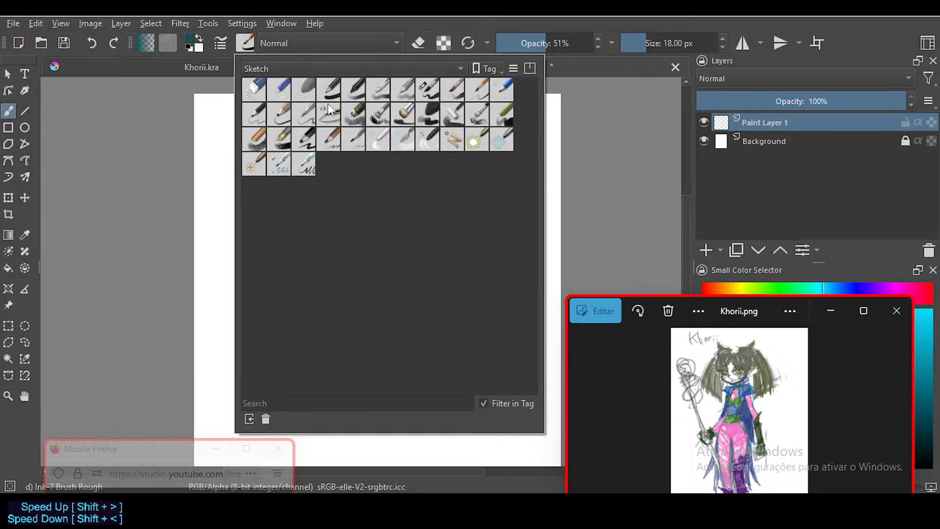
Try the Pencil-3 Large 4B brush preset with strokes on the canvas and undo them.
{"action": "left_click", "coordinate": [283, 121]}
{"action": "left_click", "coordinate": [208, 203]}
{"action": "mouse_move", "coordinate": [268, 168]}
{"action": "left_mouse_down"}
{"action": "mouse_move", "coordinate": [261, 199]}
{"action": "mouse_move", "coordinate": [349, 229]}
{"action": "left_mouse_up"}
{"action": "key", "text": "ctrl+z"}
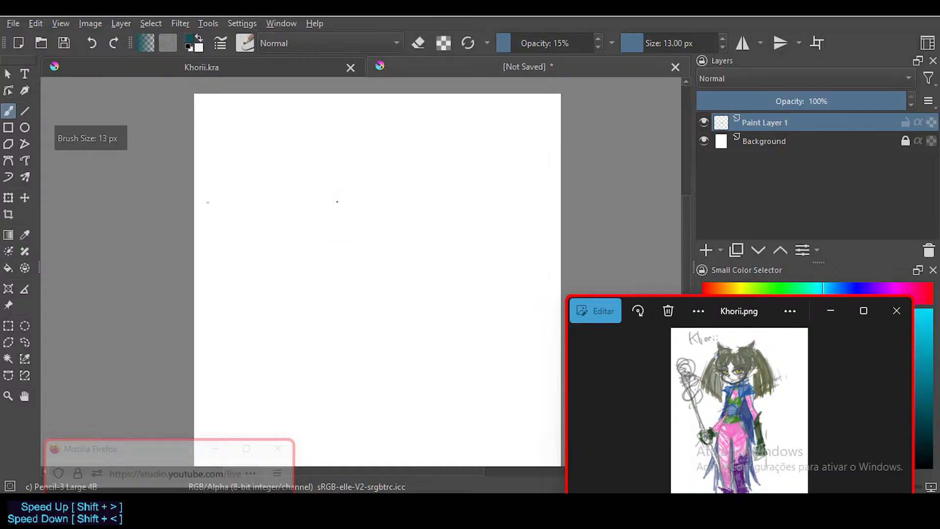
{"action": "left_click_drag", "start_coordinate": [329, 277], "coordinate": [391, 272]}
{"action": "key", "text": "ctrl+z"}
Test Pencil-3 Large 4B at brush sizes of 26 px and 16 px, undoing each trial stroke.
{"action": "key", "text": "bracketright"}
{"action": "key", "text": "bracketright"}
{"action": "key", "text": "bracketright"}
{"action": "left_click_drag", "start_coordinate": [383, 213], "coordinate": [388, 273]}
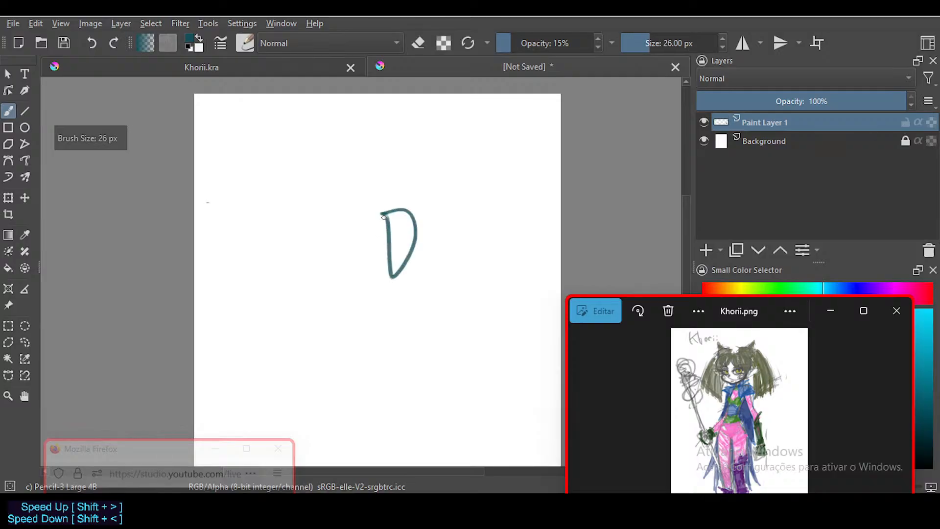
{"action": "key", "text": "ctrl+z"}
{"action": "key", "text": "bracketleft"}
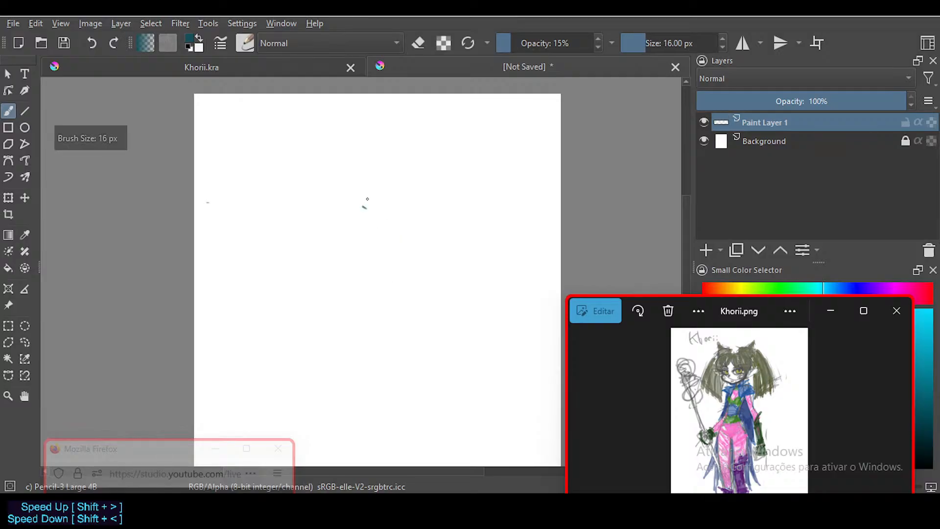
{"action": "mouse_move", "coordinate": [364, 205]}
{"action": "left_mouse_down"}
{"action": "mouse_move", "coordinate": [322, 186]}
{"action": "mouse_move", "coordinate": [371, 195]}
{"action": "left_mouse_up"}
{"action": "key", "text": "ctrl+z"}
Try the Pencil-4 Soft brush preset with wavy strokes on the canvas and undo them.
{"action": "left_click", "coordinate": [252, 42]}
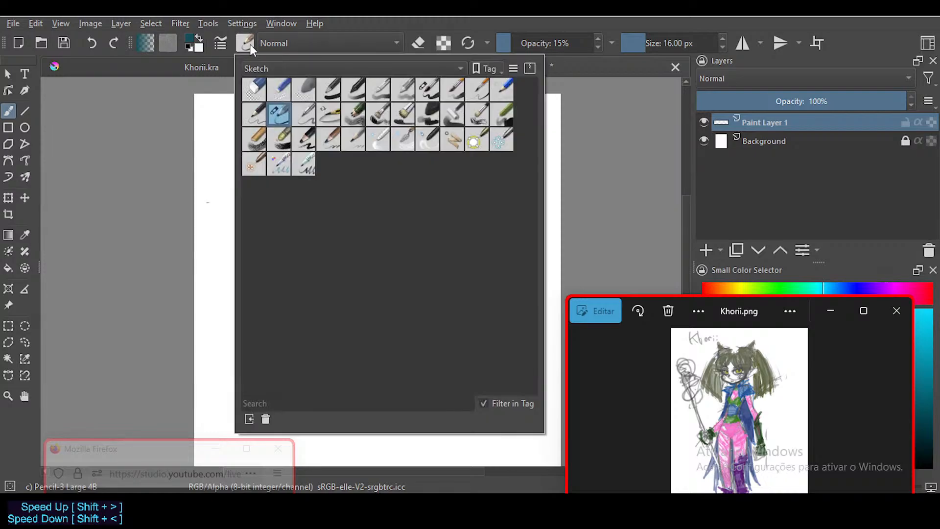
{"action": "left_click", "coordinate": [256, 67]}
{"action": "left_click", "coordinate": [230, 84]}
{"action": "left_click", "coordinate": [308, 124]}
{"action": "left_click", "coordinate": [216, 171]}
{"action": "mouse_move", "coordinate": [214, 180]}
{"action": "left_mouse_down"}
{"action": "mouse_move", "coordinate": [327, 192]}
{"action": "mouse_move", "coordinate": [340, 221]}
{"action": "mouse_move", "coordinate": [398, 197]}
{"action": "left_mouse_up"}
{"action": "key", "text": "ctrl+z"}
{"action": "mouse_move", "coordinate": [351, 170]}
{"action": "left_mouse_down"}
{"action": "mouse_move", "coordinate": [391, 146]}
{"action": "mouse_move", "coordinate": [388, 220]}
{"action": "left_mouse_up"}
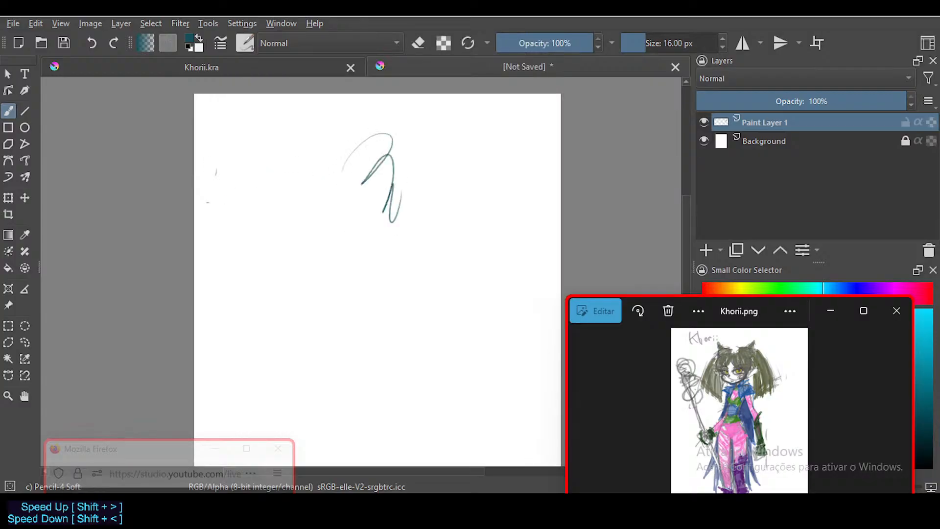
{"action": "key", "text": "ctrl+z"}
Try the Basic-5 Size Opacity brush preset with a stroke across the canvas and undo it.
{"action": "left_click", "coordinate": [245, 43]}
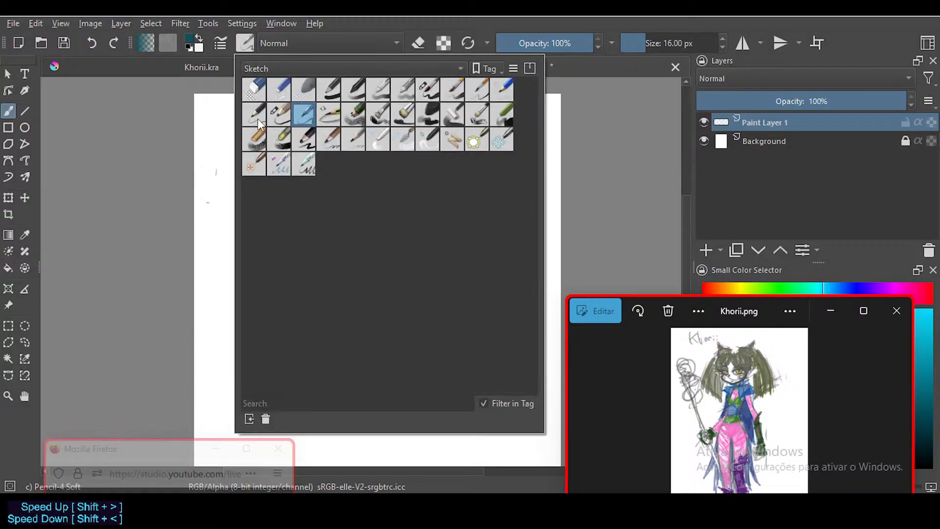
{"action": "left_click", "coordinate": [463, 99]}
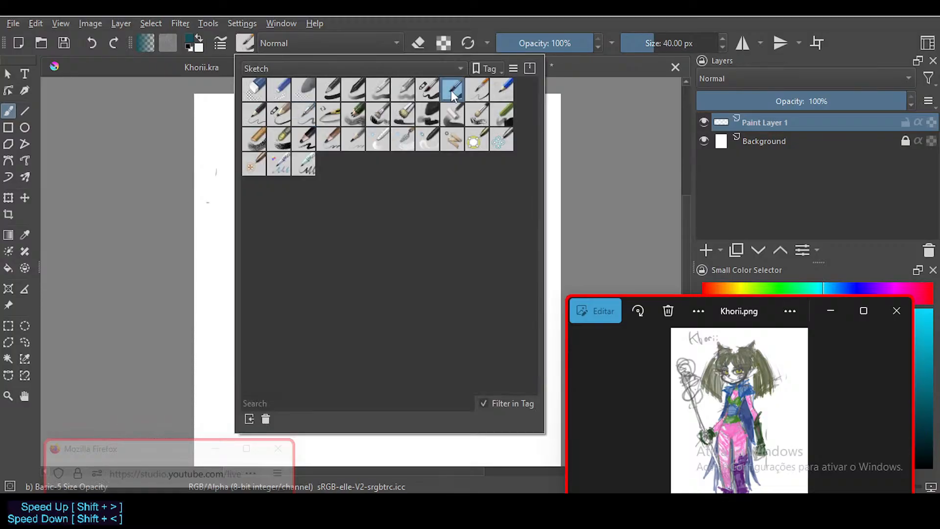
{"action": "left_click", "coordinate": [203, 207]}
{"action": "mouse_move", "coordinate": [222, 177]}
{"action": "left_mouse_down"}
{"action": "mouse_move", "coordinate": [300, 160]}
{"action": "mouse_move", "coordinate": [416, 195]}
{"action": "left_mouse_up"}
{"action": "key", "text": "ctrl+z"}
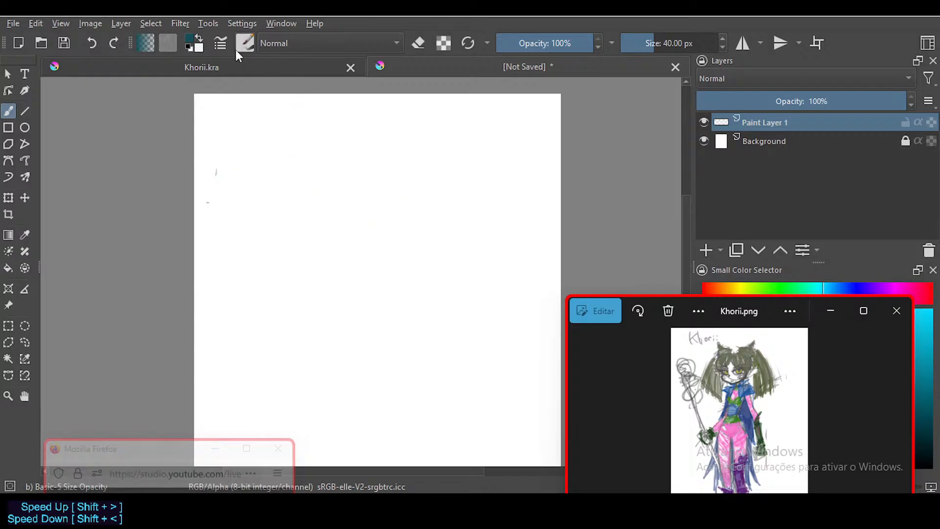
Try the Charcoal pencil large brush preset with two strokes on the canvas and undo them.
{"action": "left_click", "coordinate": [245, 43]}
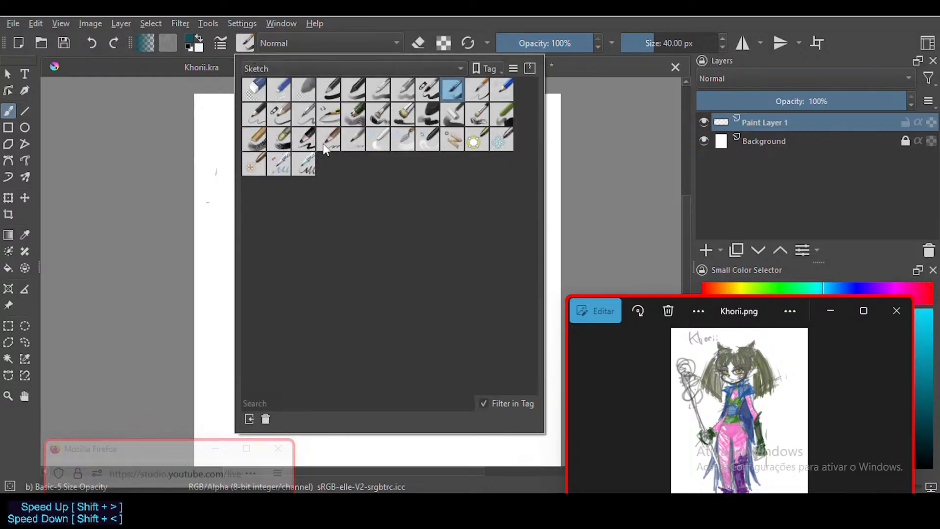
{"action": "left_click", "coordinate": [303, 140]}
{"action": "left_click", "coordinate": [237, 182]}
{"action": "left_click_drag", "start_coordinate": [219, 183], "coordinate": [396, 179]}
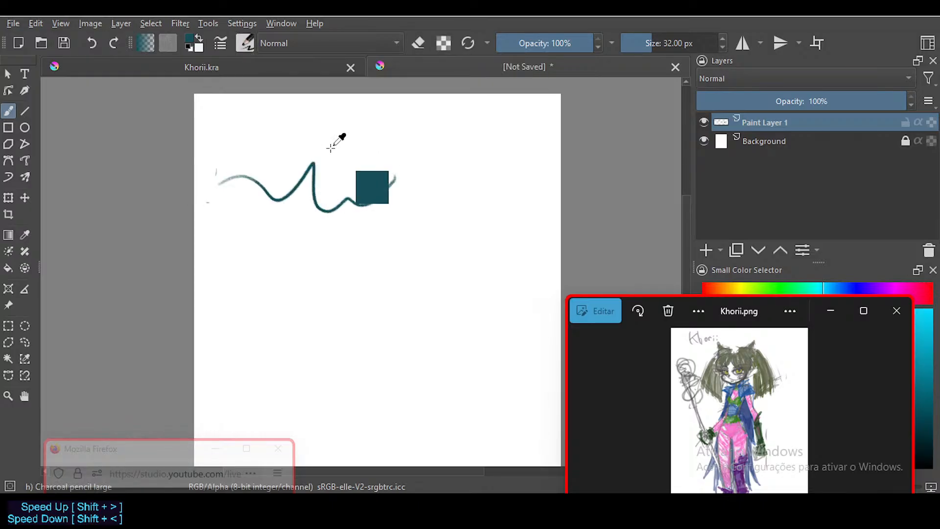
{"action": "key", "text": "ctrl+z"}
{"action": "mouse_move", "coordinate": [300, 147]}
{"action": "left_mouse_down"}
{"action": "mouse_move", "coordinate": [357, 218]}
{"action": "mouse_move", "coordinate": [362, 242]}
{"action": "mouse_move", "coordinate": [391, 254]}
{"action": "left_mouse_up"}
{"action": "key", "text": "ctrl+z"}
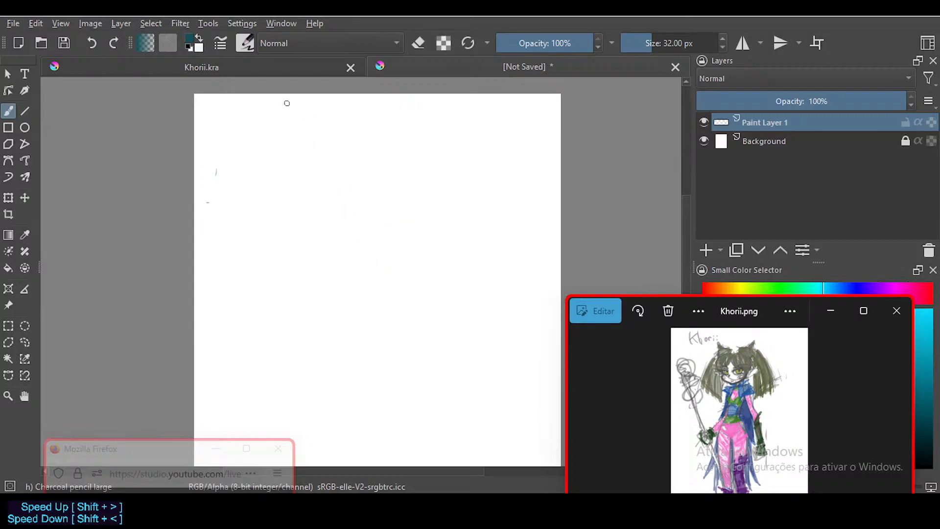
Try the Charcoal Pencil Medium brush preset with a stroke across the canvas and undo it.
{"action": "left_click", "coordinate": [243, 43]}
{"action": "left_click", "coordinate": [334, 147]}
{"action": "mouse_move", "coordinate": [208, 193]}
{"action": "left_mouse_down"}
{"action": "mouse_move", "coordinate": [316, 220]}
{"action": "mouse_move", "coordinate": [387, 198]}
{"action": "mouse_move", "coordinate": [321, 167]}
{"action": "mouse_move", "coordinate": [419, 215]}
{"action": "left_mouse_up"}
{"action": "key", "text": "ctrl+z"}
{"action": "scroll", "coordinate": [348, 187], "scroll_direction": "up", "scroll_amount": 2}
{"action": "key", "text": "ctrl+z"}
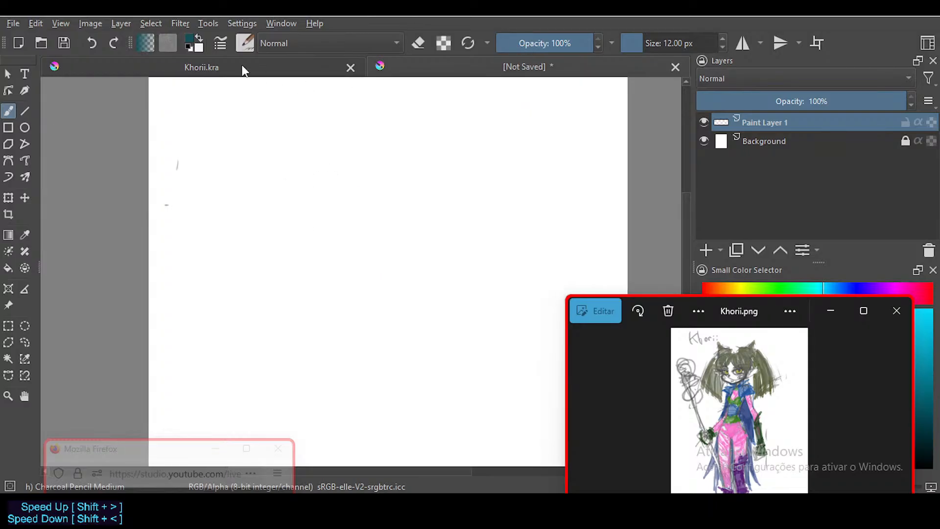
Return to the Charcoal pencil large preset and undo the trial strokes made with it.
{"action": "left_click", "coordinate": [244, 43]}
{"action": "left_click", "coordinate": [304, 133]}
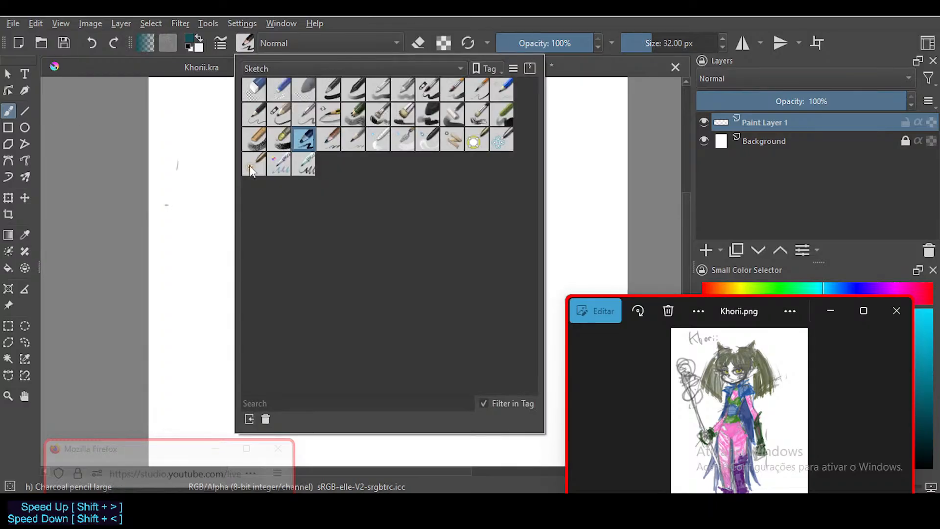
{"action": "left_click", "coordinate": [198, 186]}
{"action": "mouse_move", "coordinate": [183, 201]}
{"action": "left_mouse_down"}
{"action": "mouse_move", "coordinate": [245, 214]}
{"action": "mouse_move", "coordinate": [330, 270]}
{"action": "left_mouse_up"}
{"action": "key", "text": "ctrl+z"}
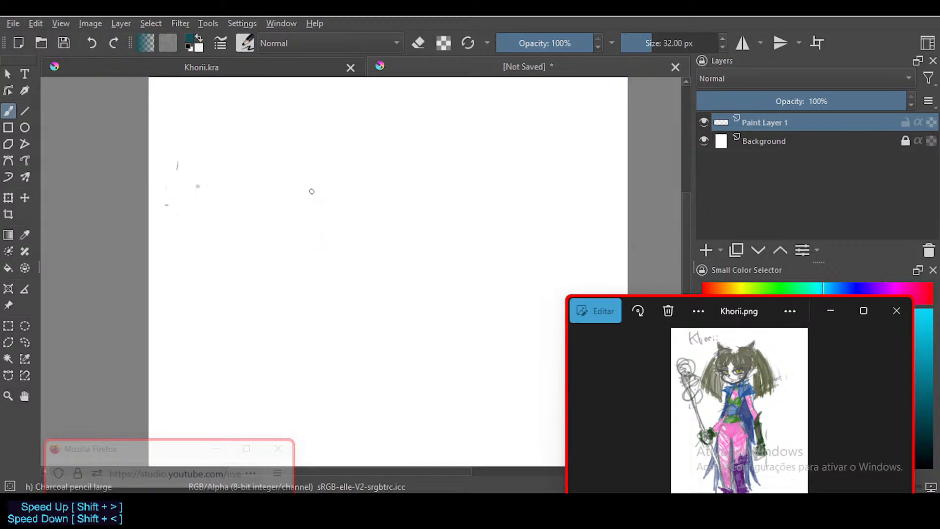
{"action": "left_click_drag", "start_coordinate": [314, 194], "coordinate": [355, 240]}
{"action": "key", "text": "ctrl+z"}
Reduce the Charcoal pencil large brush size to 16 px, testing it with strokes and undoing them.
{"action": "key", "text": "bracketleft"}
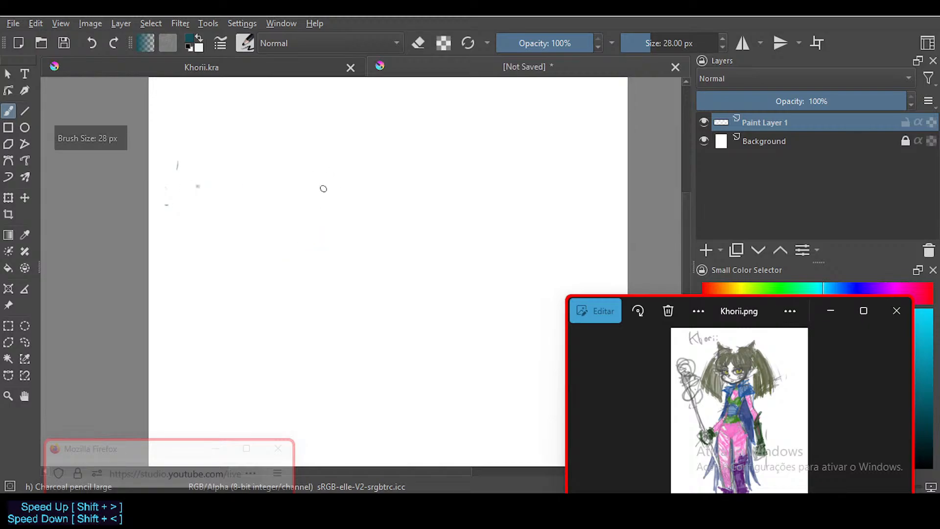
{"action": "mouse_move", "coordinate": [345, 156]}
{"action": "left_mouse_down"}
{"action": "mouse_move", "coordinate": [359, 267]}
{"action": "mouse_move", "coordinate": [339, 182]}
{"action": "mouse_move", "coordinate": [332, 220]}
{"action": "mouse_move", "coordinate": [342, 262]}
{"action": "left_mouse_up"}
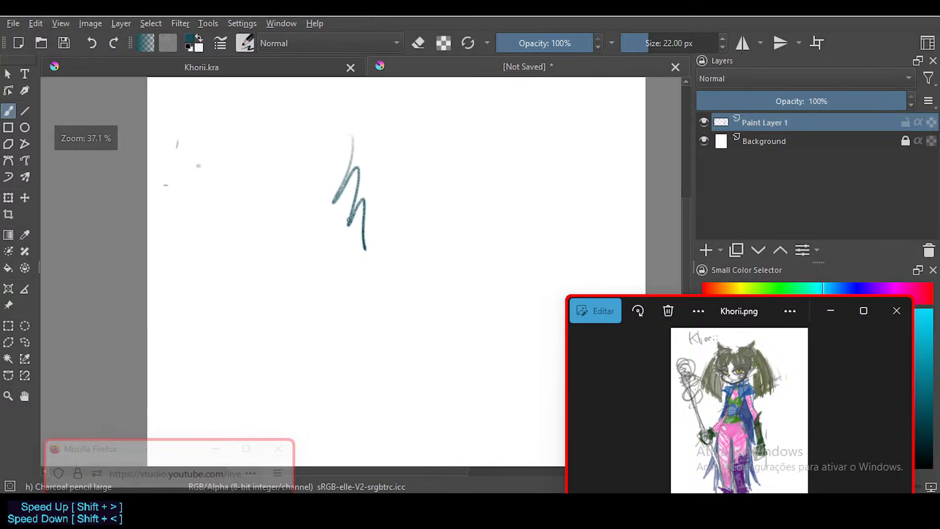
{"action": "key", "text": "ctrl+z"}
{"action": "left_click_drag", "start_coordinate": [336, 206], "coordinate": [346, 247]}
{"action": "mouse_move", "coordinate": [341, 210]}
{"action": "left_mouse_down"}
{"action": "mouse_move", "coordinate": [351, 200]}
{"action": "mouse_move", "coordinate": [327, 174]}
{"action": "mouse_move", "coordinate": [329, 261]}
{"action": "left_mouse_up"}
{"action": "key", "text": "ctrl+z"}
{"action": "left_click_drag", "start_coordinate": [313, 189], "coordinate": [302, 160]}
{"action": "key", "text": "bracketleft"}
{"action": "key", "text": "bracketleft"}
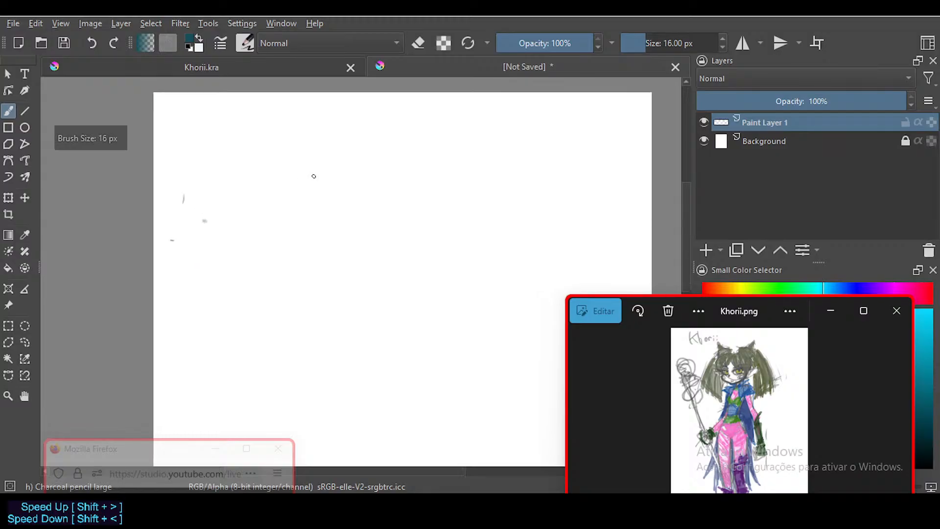
{"action": "mouse_move", "coordinate": [352, 194]}
{"action": "left_mouse_down"}
{"action": "mouse_move", "coordinate": [342, 223]}
{"action": "mouse_move", "coordinate": [319, 210]}
{"action": "left_mouse_up"}
{"action": "key", "text": "ctrl+z"}
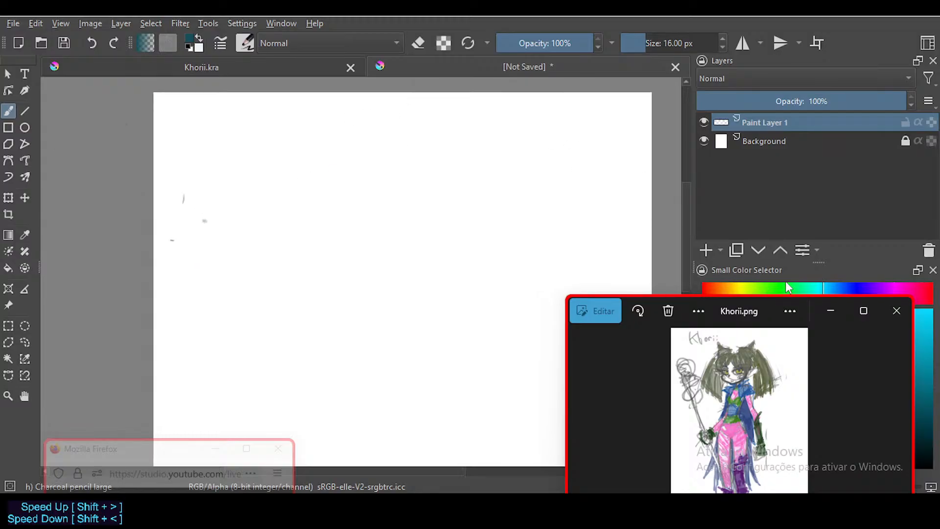
Move the Khorii.png reference window off the color selector and try dark purple shades, undoing the test strokes.
{"action": "mouse_move", "coordinate": [896, 282]}
{"action": "left_mouse_down"}
{"action": "mouse_move", "coordinate": [916, 286]}
{"action": "mouse_move", "coordinate": [881, 284]}
{"action": "left_mouse_up"}
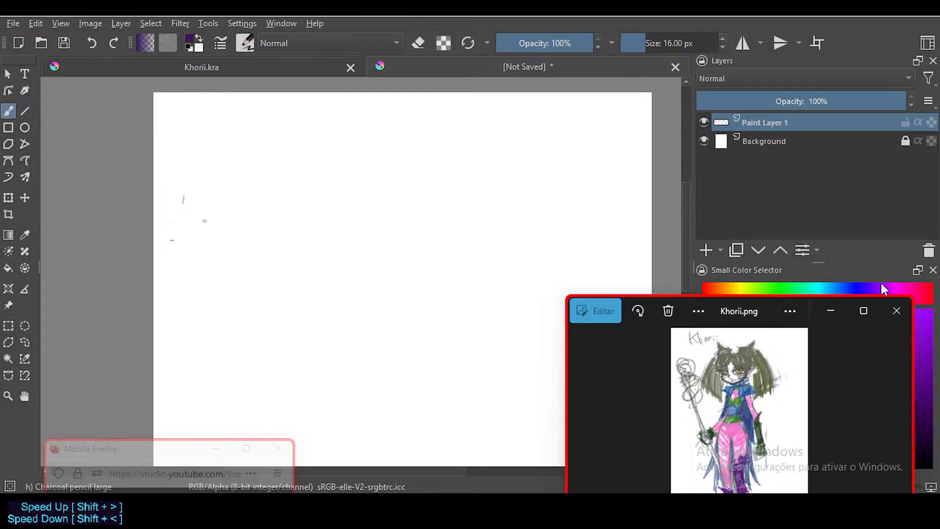
{"action": "left_click_drag", "start_coordinate": [758, 308], "coordinate": [504, 297]}
{"action": "left_click_drag", "start_coordinate": [814, 411], "coordinate": [740, 434]}
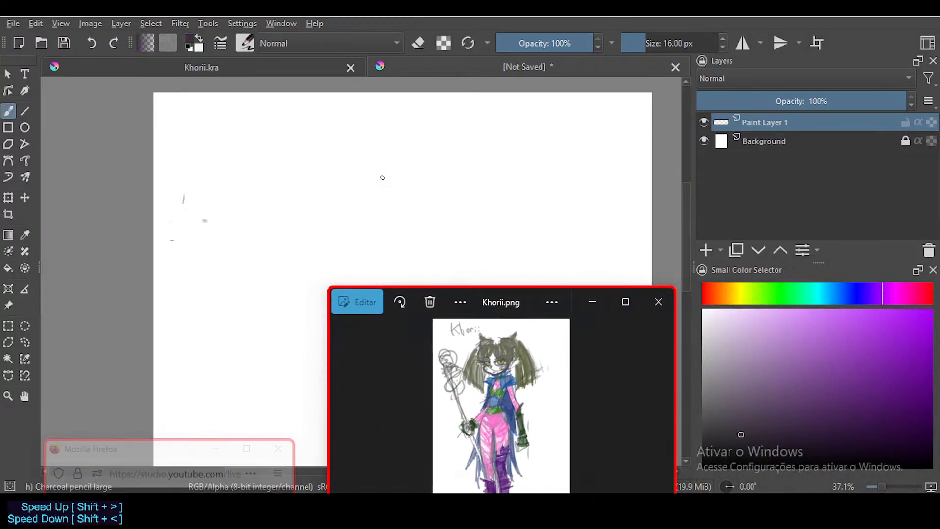
{"action": "mouse_move", "coordinate": [305, 165]}
{"action": "left_mouse_down"}
{"action": "mouse_move", "coordinate": [386, 225]}
{"action": "mouse_move", "coordinate": [384, 246]}
{"action": "left_mouse_up"}
{"action": "key", "text": "ctrl+z"}
{"action": "left_click", "coordinate": [761, 430]}
{"action": "mouse_move", "coordinate": [387, 204]}
{"action": "left_mouse_down"}
{"action": "mouse_move", "coordinate": [447, 202]}
{"action": "mouse_move", "coordinate": [498, 185]}
{"action": "mouse_move", "coordinate": [501, 216]}
{"action": "left_mouse_up"}
{"action": "key", "text": "ctrl+z"}
Change the brush color to a blue hue, then try a short stroke and undo it.
{"action": "left_click", "coordinate": [773, 401]}
{"action": "left_click_drag", "start_coordinate": [803, 295], "coordinate": [849, 300]}
{"action": "mouse_move", "coordinate": [814, 381]}
{"action": "left_mouse_down"}
{"action": "mouse_move", "coordinate": [789, 313]}
{"action": "mouse_move", "coordinate": [777, 318]}
{"action": "left_mouse_up"}
{"action": "mouse_move", "coordinate": [453, 215]}
{"action": "left_mouse_down"}
{"action": "mouse_move", "coordinate": [484, 189]}
{"action": "mouse_move", "coordinate": [492, 208]}
{"action": "left_mouse_up"}
{"action": "key", "text": "ctrl+z"}
Adjust the brush color to a muted grayish blue, testing it with strokes on the canvas and undoing them.
{"action": "left_click", "coordinate": [759, 410]}
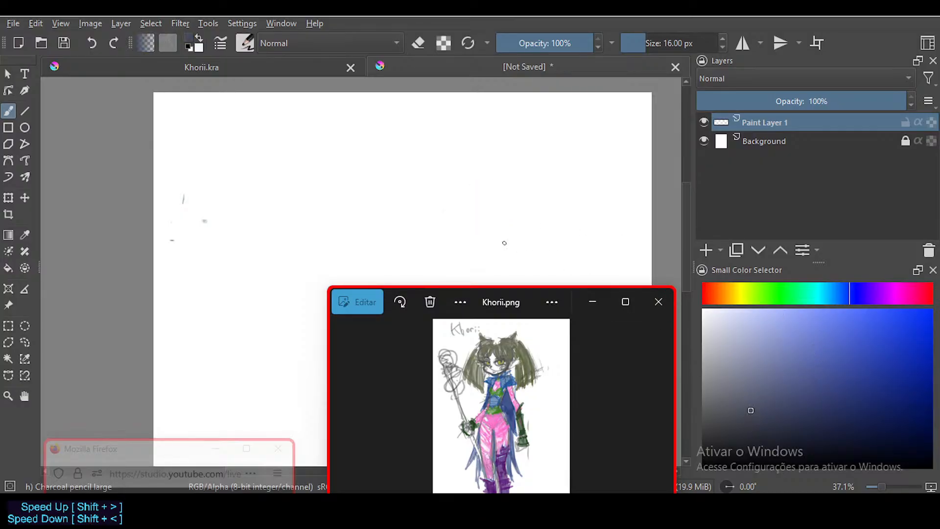
{"action": "mouse_move", "coordinate": [375, 194]}
{"action": "left_mouse_down"}
{"action": "mouse_move", "coordinate": [457, 201]}
{"action": "mouse_move", "coordinate": [488, 230]}
{"action": "left_mouse_up"}
{"action": "key", "text": "ctrl+z"}
{"action": "left_click", "coordinate": [754, 388]}
{"action": "mouse_move", "coordinate": [373, 182]}
{"action": "left_mouse_down"}
{"action": "mouse_move", "coordinate": [394, 231]}
{"action": "mouse_move", "coordinate": [468, 230]}
{"action": "mouse_move", "coordinate": [484, 211]}
{"action": "mouse_move", "coordinate": [483, 261]}
{"action": "left_mouse_up"}
{"action": "key", "text": "ctrl+z"}
{"action": "key", "text": "ctrl+z"}
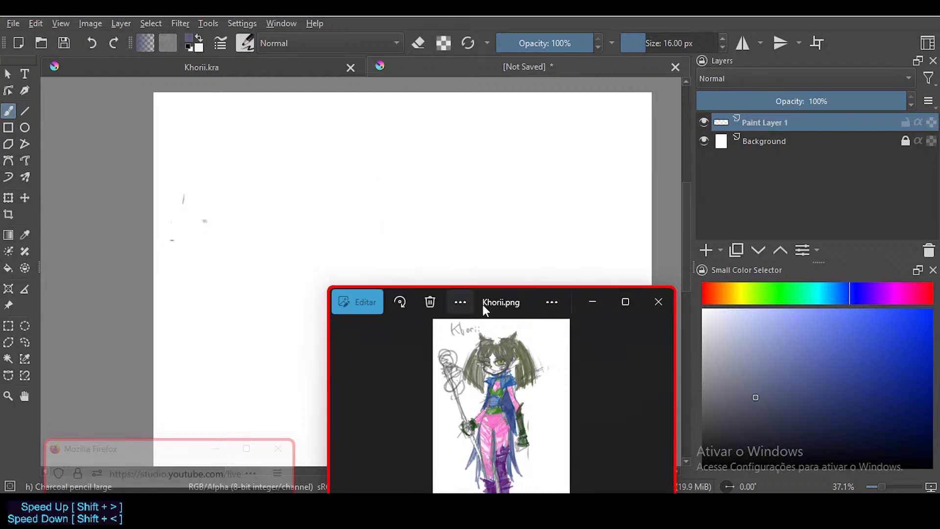
Reposition and resize the Khorii.png reference window beside the canvas so the full figure is shown.
{"action": "left_click_drag", "start_coordinate": [478, 304], "coordinate": [730, 98]}
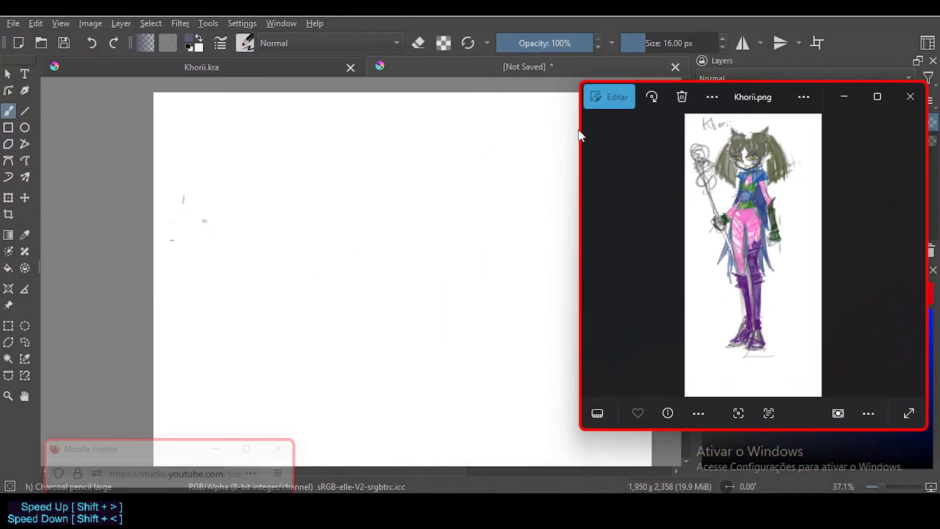
{"action": "left_click_drag", "start_coordinate": [581, 82], "coordinate": [540, 56]}
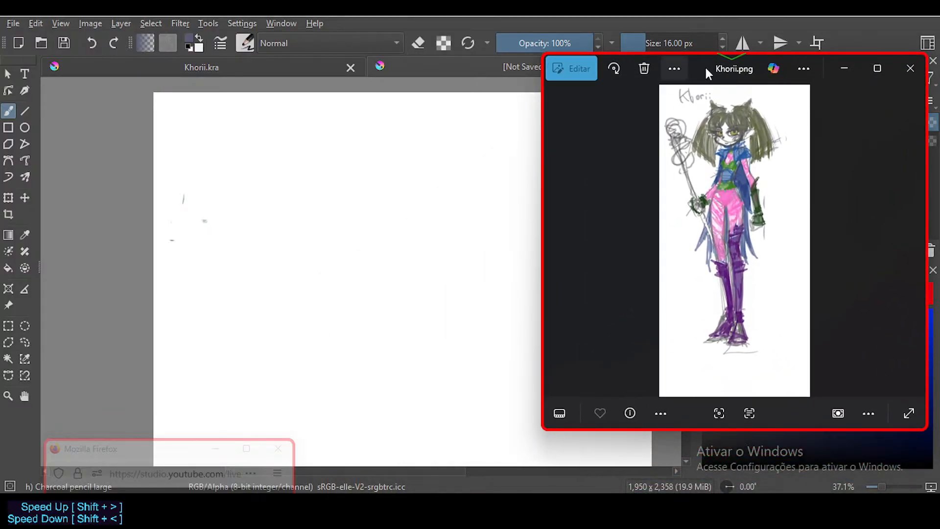
{"action": "left_click_drag", "start_coordinate": [704, 66], "coordinate": [721, 90]}
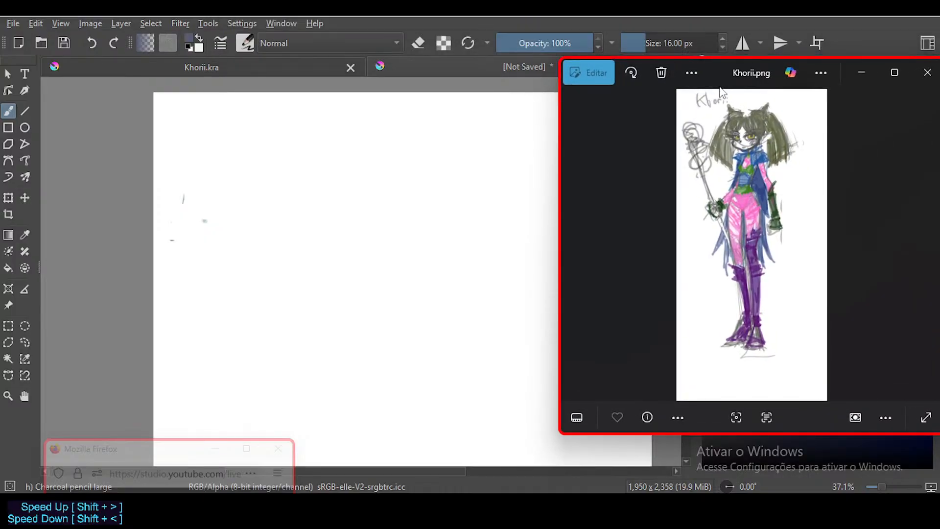
{"action": "left_click_drag", "start_coordinate": [558, 247], "coordinate": [617, 237]}
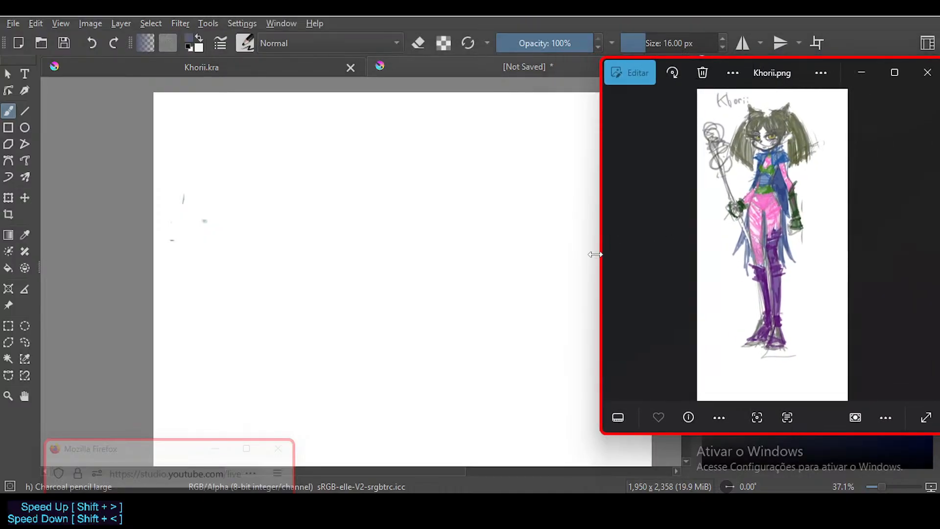
Try sketching a circle for the head in the upper part of the canvas and undo the strokes.
{"action": "left_click_drag", "start_coordinate": [323, 183], "coordinate": [384, 253]}
{"action": "key", "text": "ctrl+z"}
{"action": "mouse_move", "coordinate": [294, 164]}
{"action": "left_mouse_down"}
{"action": "mouse_move", "coordinate": [301, 220]}
{"action": "mouse_move", "coordinate": [304, 199]}
{"action": "left_mouse_up"}
{"action": "key", "text": "ctrl+z"}
{"action": "left_click_drag", "start_coordinate": [308, 146], "coordinate": [337, 208]}
{"action": "key", "text": "minus"}
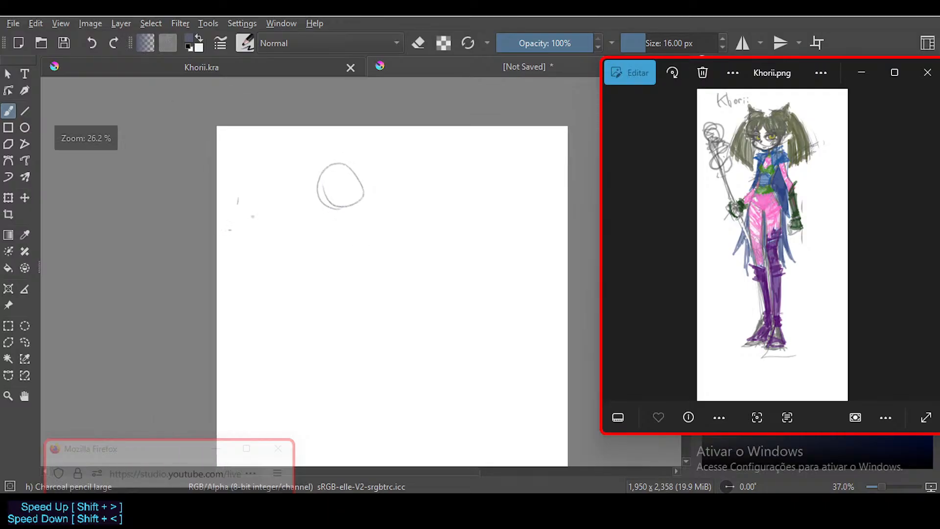
{"action": "key", "text": "ctrl+z"}
{"action": "mouse_move", "coordinate": [321, 175]}
{"action": "left_mouse_down"}
{"action": "mouse_move", "coordinate": [360, 136]}
{"action": "mouse_move", "coordinate": [377, 162]}
{"action": "mouse_move", "coordinate": [306, 168]}
{"action": "left_mouse_up"}
{"action": "key", "text": "ctrl+z"}
{"action": "key", "text": "ctrl+z"}
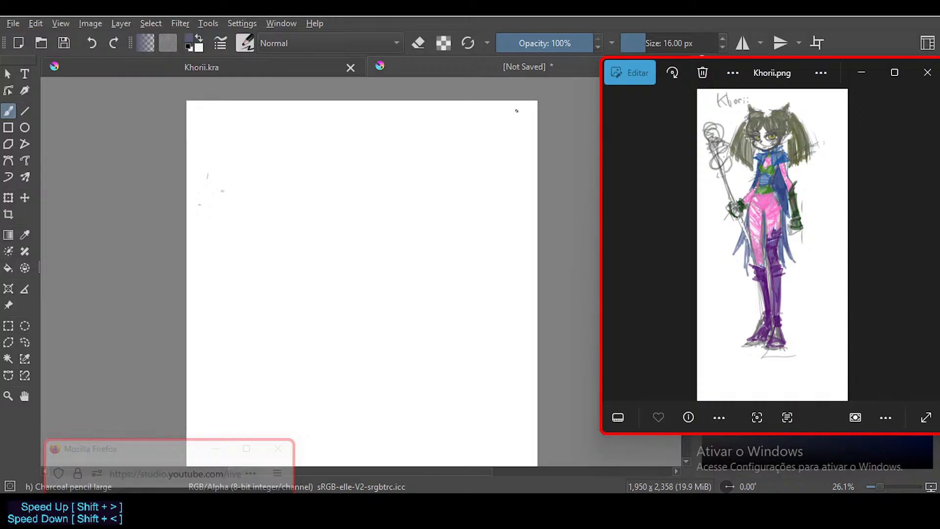
Lower the Khorii.png reference window and raise the live chat browser window to reveal the chat.
{"action": "left_click_drag", "start_coordinate": [779, 71], "coordinate": [756, 140]}
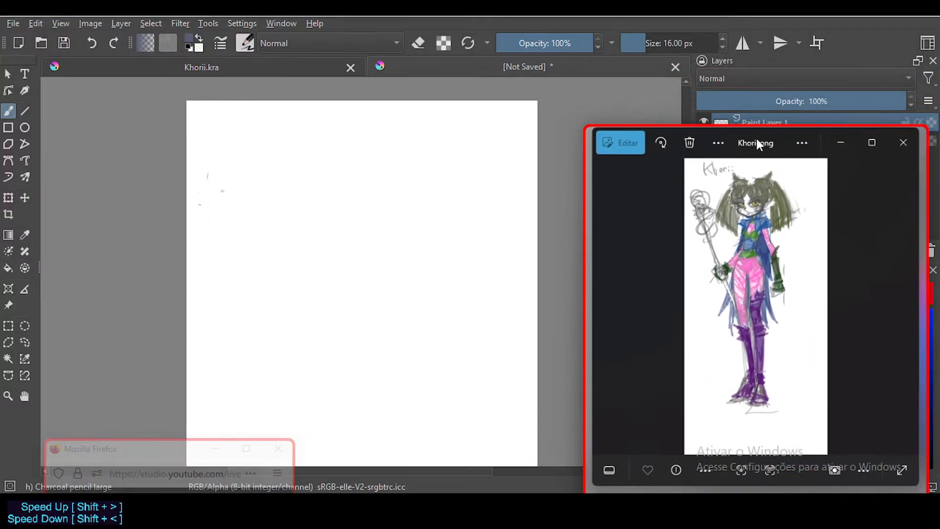
{"action": "left_click_drag", "start_coordinate": [305, 176], "coordinate": [300, 144]}
{"action": "left_click_drag", "start_coordinate": [313, 192], "coordinate": [295, 219]}
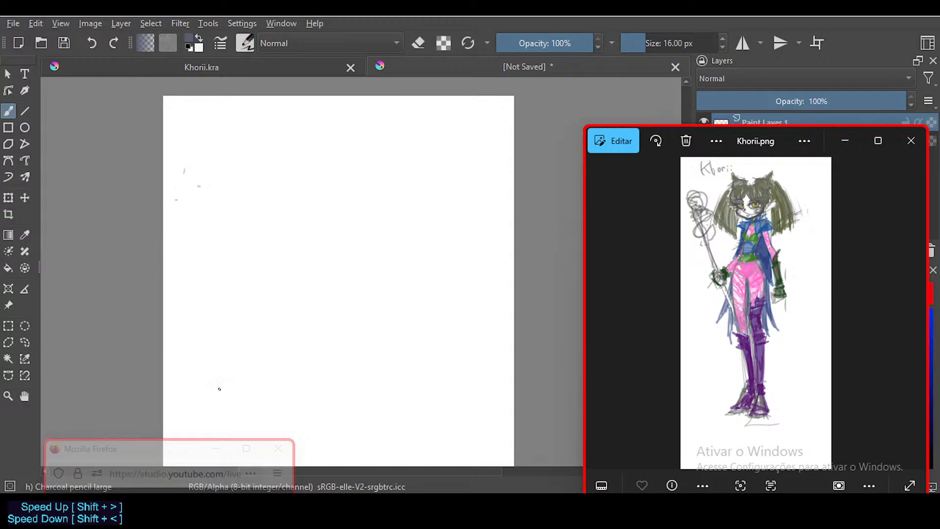
{"action": "left_click_drag", "start_coordinate": [150, 459], "coordinate": [118, 319]}
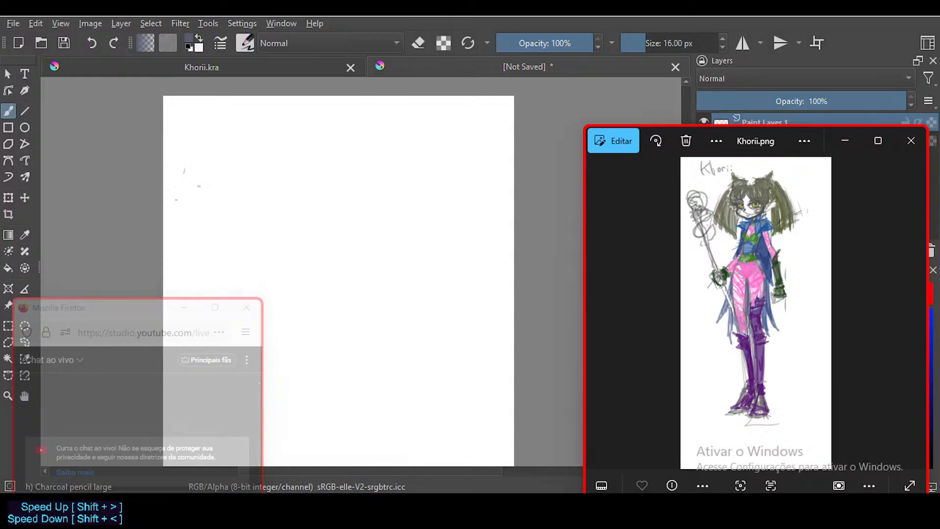
Bring up the Relógio window, move it over the canvas and look through the saved timers for Performative Streaming.
{"action": "left_click", "coordinate": [323, 508]}
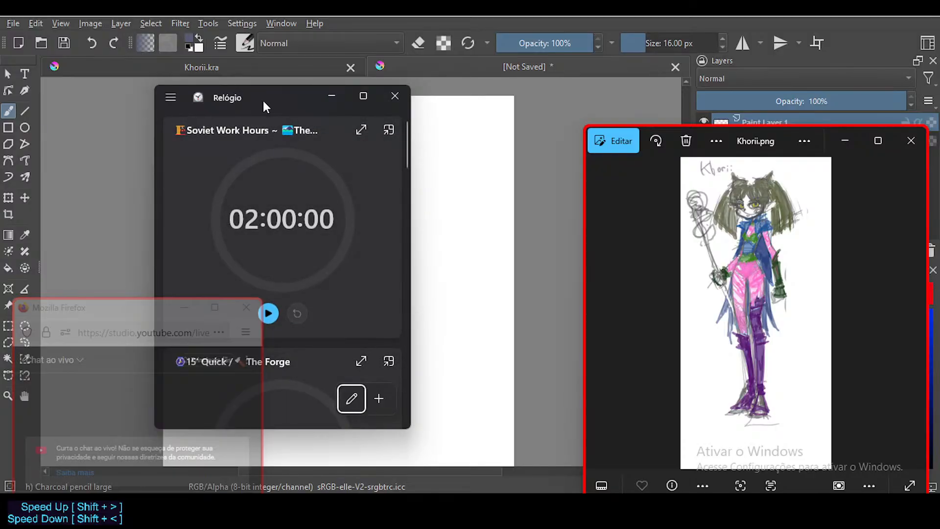
{"action": "left_click_drag", "start_coordinate": [262, 99], "coordinate": [390, 98]}
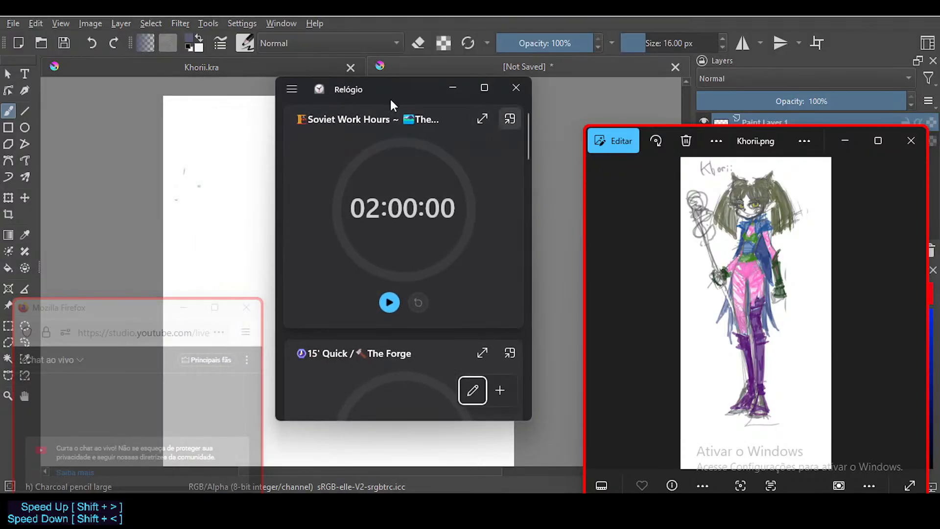
{"action": "scroll", "coordinate": [389, 101], "scroll_direction": "down", "scroll_amount": 10}
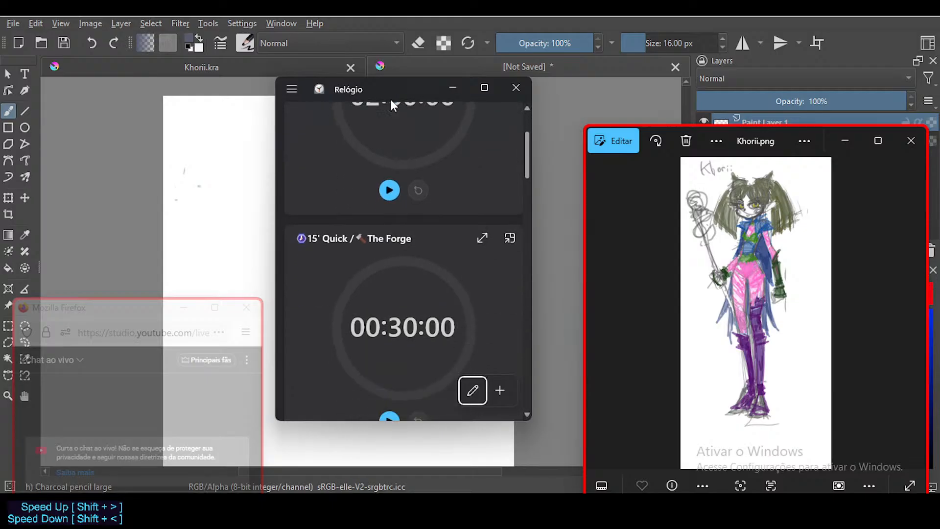
{"action": "scroll", "coordinate": [389, 99], "scroll_direction": "down", "scroll_amount": 8}
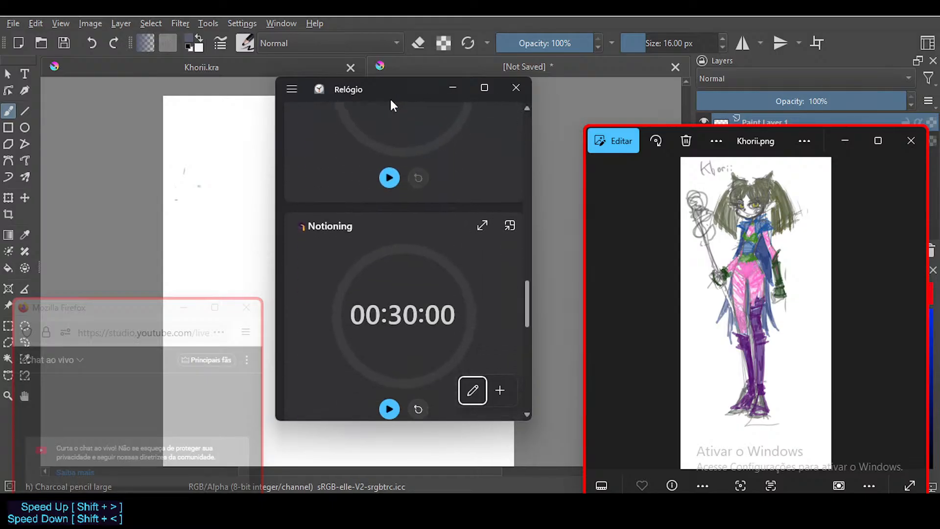
{"action": "scroll", "coordinate": [390, 99], "scroll_direction": "down", "scroll_amount": 2}
{"action": "scroll", "coordinate": [390, 99], "scroll_direction": "up", "scroll_amount": 2}
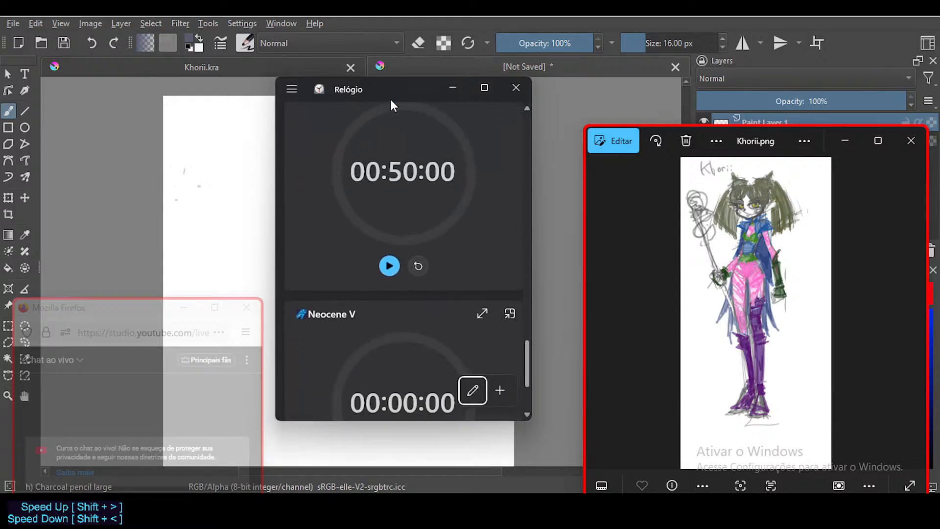
{"action": "scroll", "coordinate": [390, 99], "scroll_direction": "down", "scroll_amount": 2}
{"action": "scroll", "coordinate": [389, 99], "scroll_direction": "up", "scroll_amount": 6}
{"action": "scroll", "coordinate": [390, 101], "scroll_direction": "up", "scroll_amount": 8}
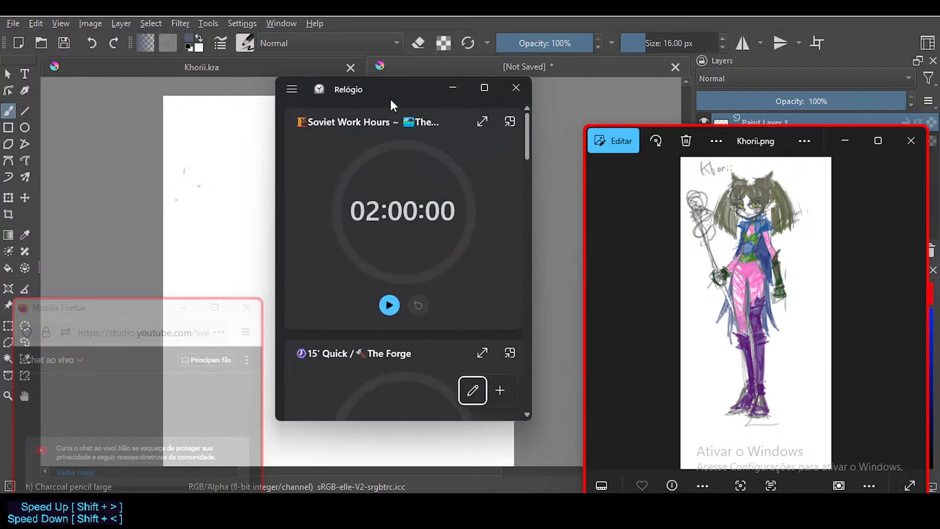
{"action": "scroll", "coordinate": [390, 99], "scroll_direction": "down", "scroll_amount": 10}
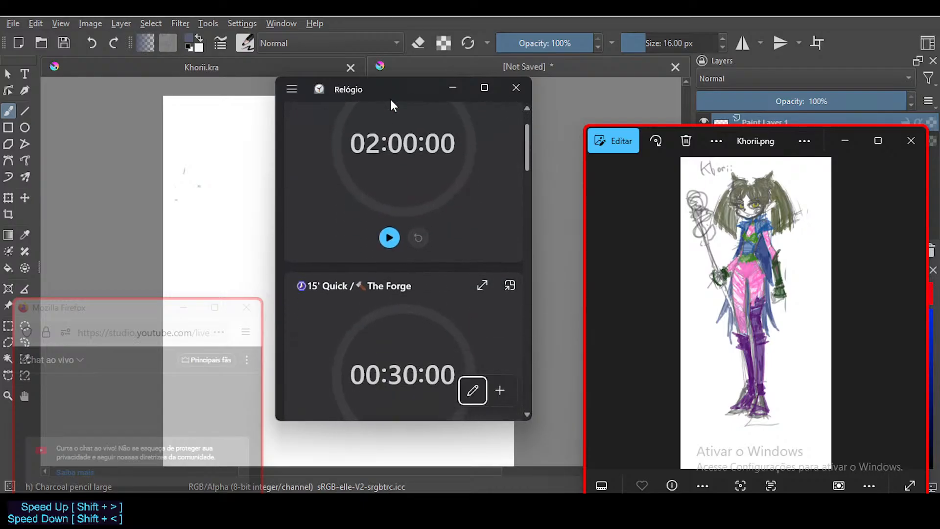
{"action": "scroll", "coordinate": [389, 99], "scroll_direction": "down", "scroll_amount": 3}
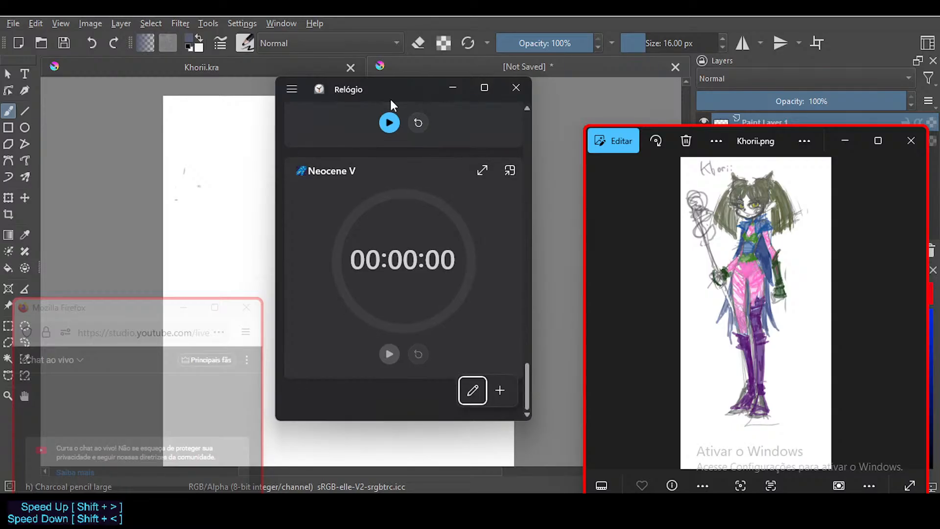
{"action": "scroll", "coordinate": [389, 99], "scroll_direction": "up", "scroll_amount": 4}
{"action": "scroll", "coordinate": [390, 101], "scroll_direction": "up", "scroll_amount": 1}
{"action": "scroll", "coordinate": [390, 100], "scroll_direction": "down", "scroll_amount": 1}
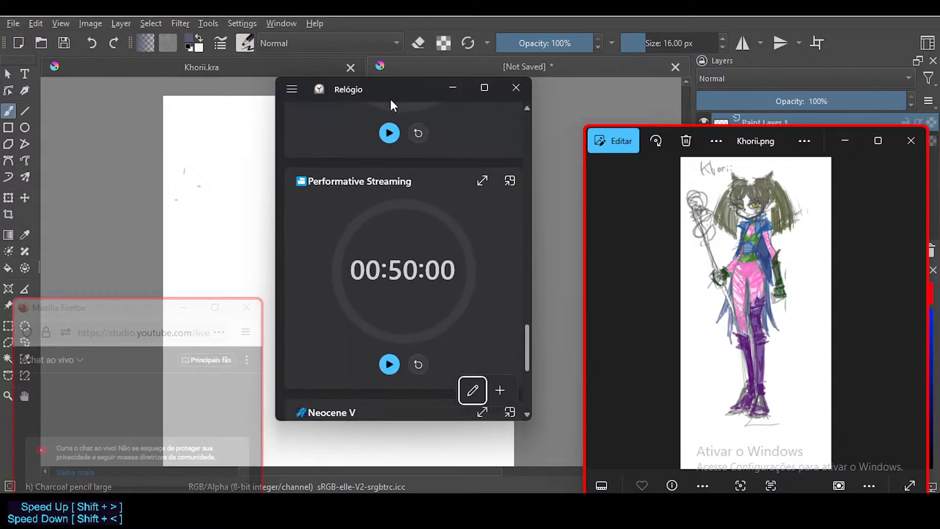
{"action": "scroll", "coordinate": [390, 101], "scroll_direction": "up", "scroll_amount": 5}
{"action": "scroll", "coordinate": [390, 100], "scroll_direction": "down", "scroll_amount": 1}
{"action": "scroll", "coordinate": [390, 100], "scroll_direction": "up", "scroll_amount": 5}
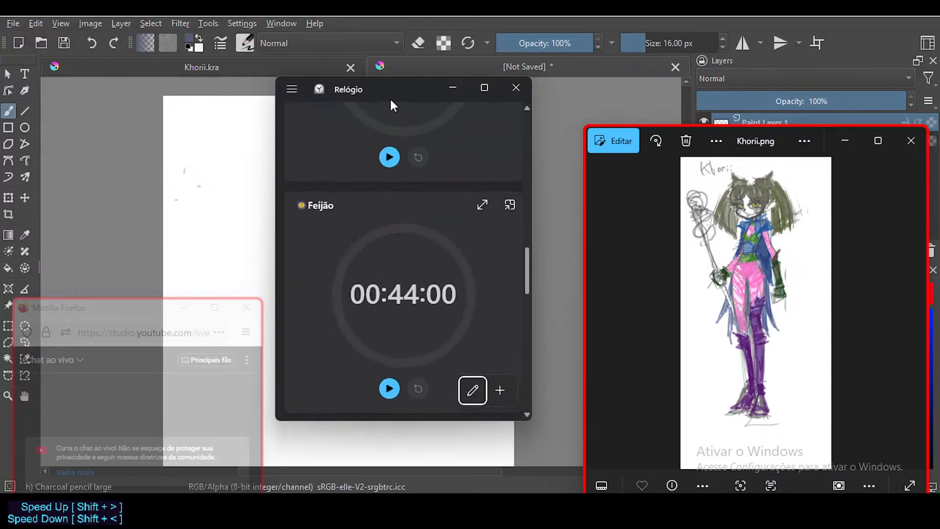
{"action": "scroll", "coordinate": [390, 101], "scroll_direction": "down", "scroll_amount": 7}
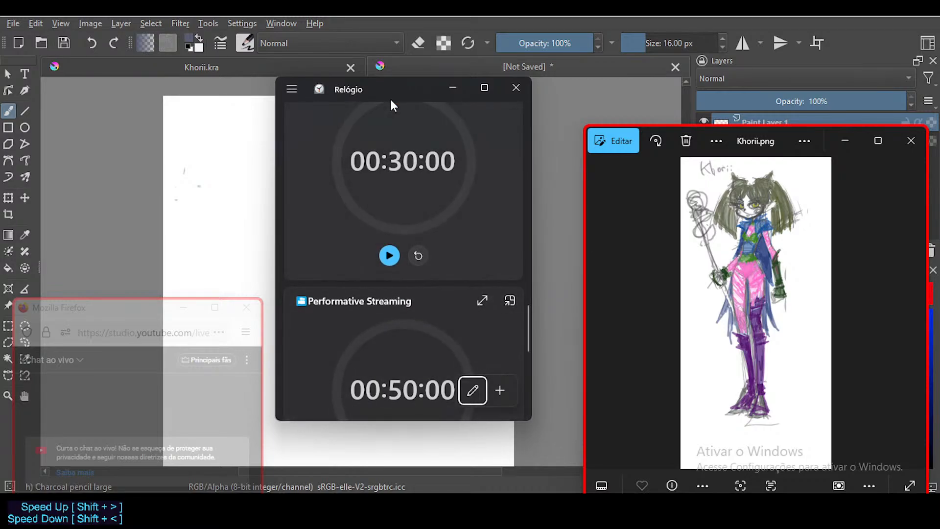
{"action": "scroll", "coordinate": [390, 104], "scroll_direction": "down", "scroll_amount": 1}
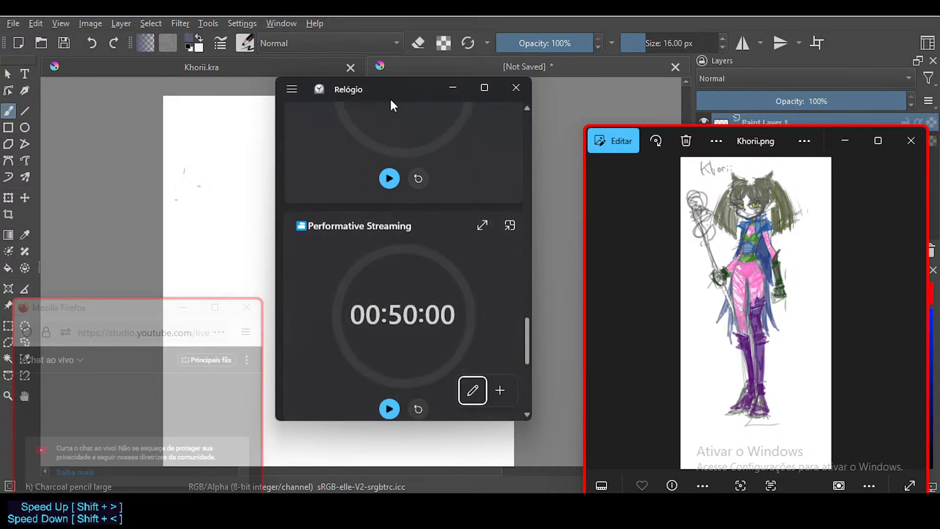
Set the Performative Streaming timer to 1 minute and save it.
{"action": "key", "text": "Return"}
{"action": "key", "text": "Tab"}
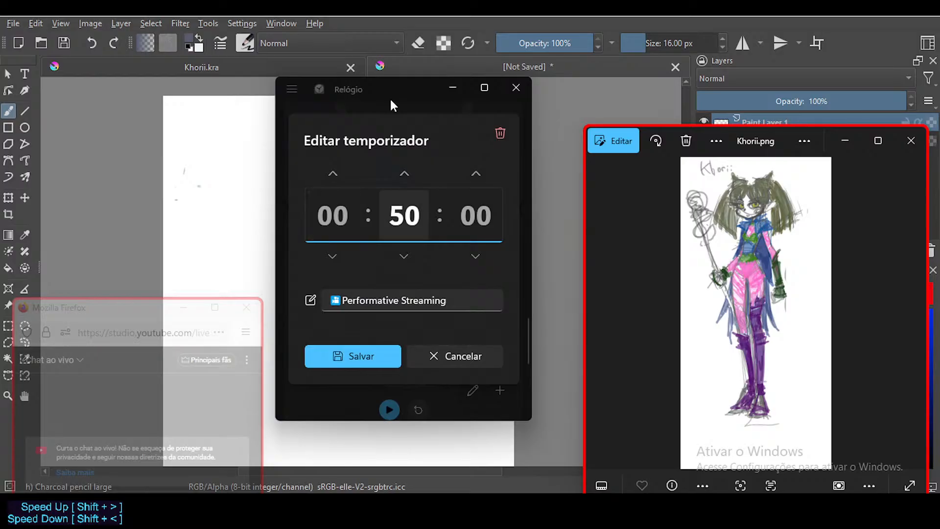
{"action": "type", "text": "1"}
{"action": "key", "text": "Return"}
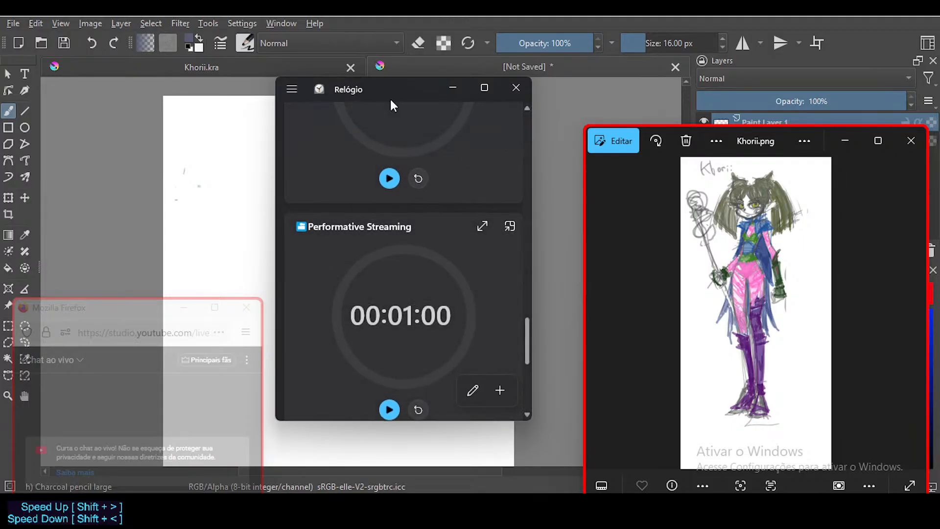
{"action": "scroll", "coordinate": [390, 100], "scroll_direction": "up", "scroll_amount": 1}
{"action": "scroll", "coordinate": [391, 100], "scroll_direction": "down", "scroll_amount": 4}
{"action": "scroll", "coordinate": [391, 100], "scroll_direction": "up", "scroll_amount": 3}
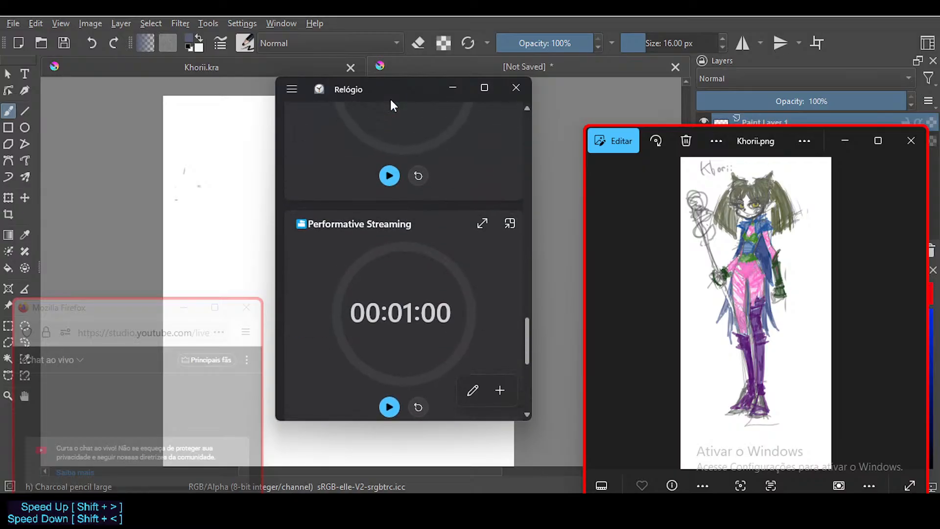
{"action": "scroll", "coordinate": [391, 99], "scroll_direction": "down", "scroll_amount": 1}
{"action": "key", "text": "Return"}
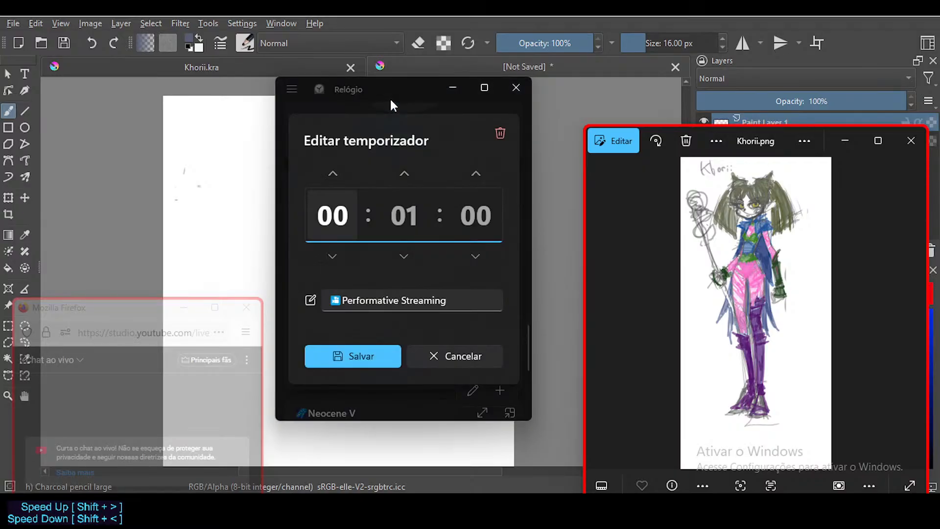
{"action": "key", "text": "Tab"}
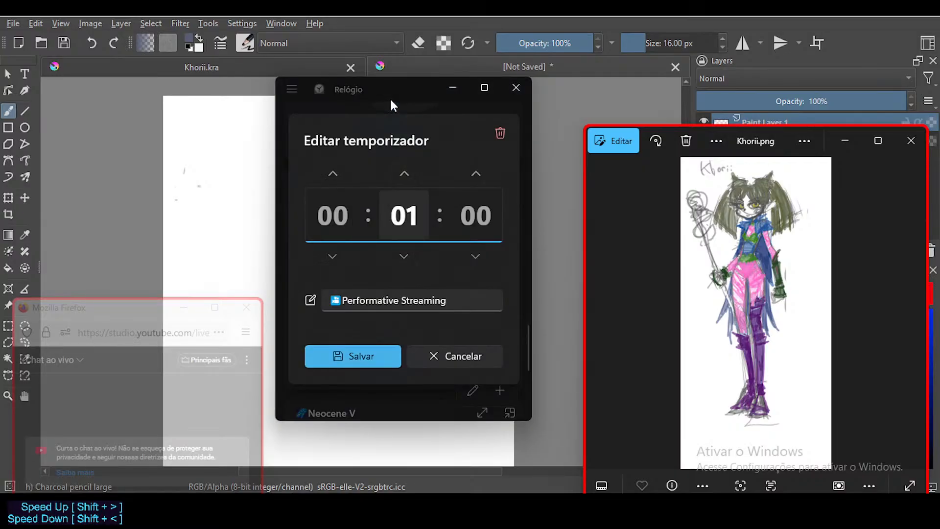
{"action": "key", "text": "Return"}
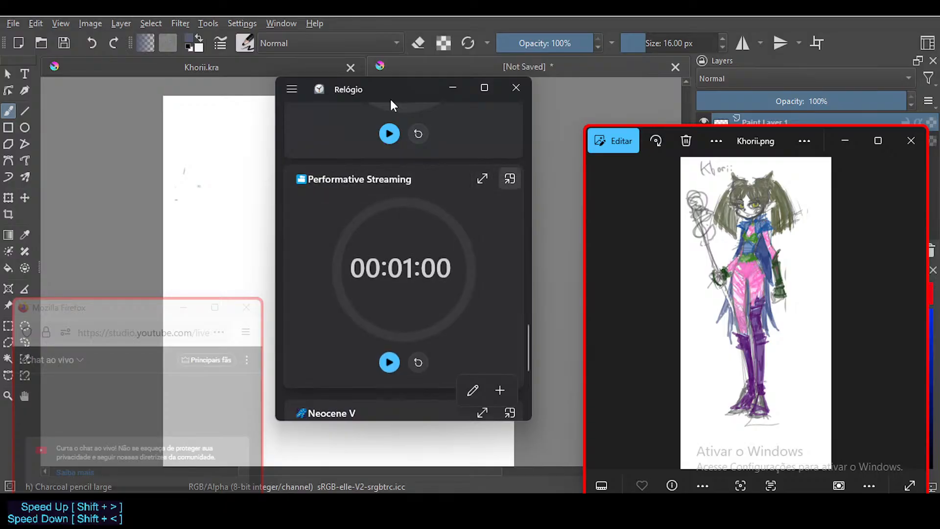
Switch the Performative Streaming timer to its compact floating view, start it and place it above the Khorii.png reference window.
{"action": "left_click", "coordinate": [510, 179]}
{"action": "left_click", "coordinate": [848, 104]}
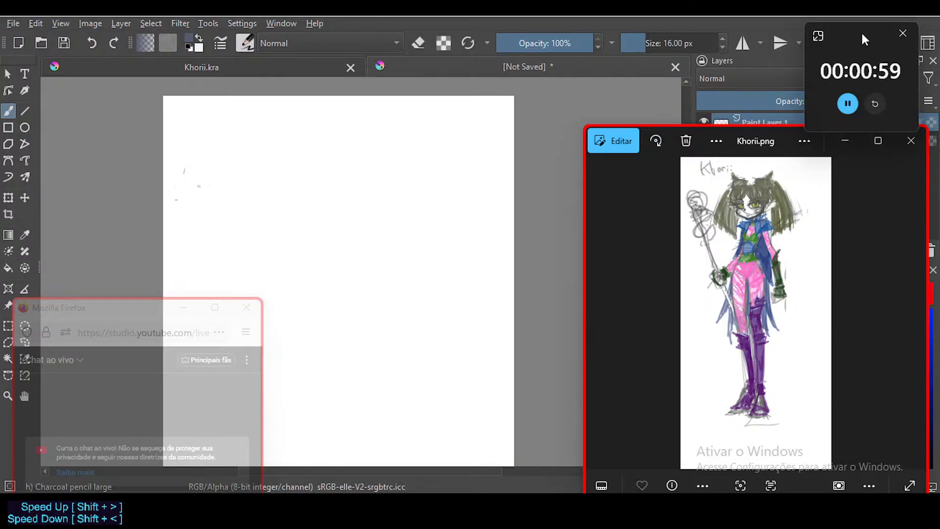
{"action": "left_click_drag", "start_coordinate": [865, 39], "coordinate": [743, 49]}
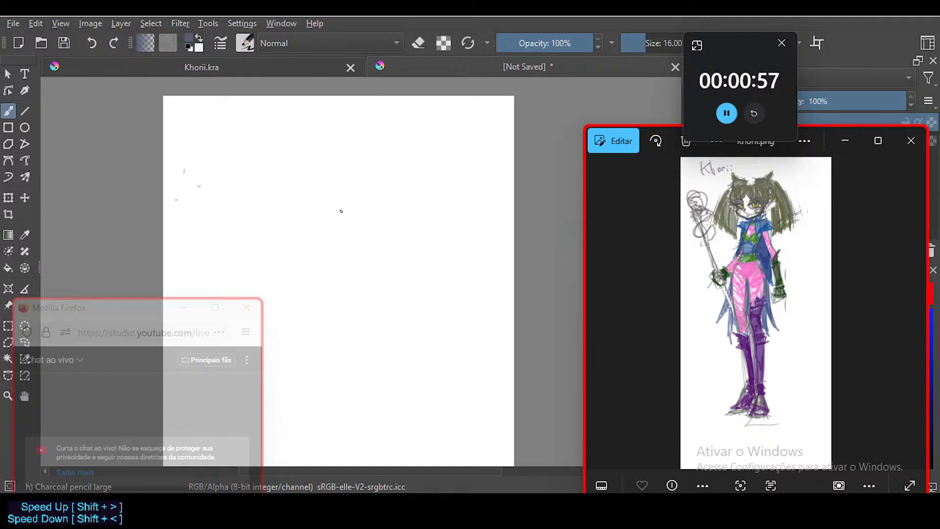
Sketch a round head and a loose, forward-leaning torso with shoulder lines in the upper middle of the canvas.
{"action": "mouse_move", "coordinate": [324, 156]}
{"action": "left_mouse_down"}
{"action": "mouse_move", "coordinate": [347, 196]}
{"action": "mouse_move", "coordinate": [344, 186]}
{"action": "left_mouse_up"}
{"action": "mouse_move", "coordinate": [380, 151]}
{"action": "left_mouse_down"}
{"action": "mouse_move", "coordinate": [400, 253]}
{"action": "mouse_move", "coordinate": [407, 159]}
{"action": "mouse_move", "coordinate": [388, 260]}
{"action": "left_mouse_up"}
{"action": "left_click_drag", "start_coordinate": [408, 159], "coordinate": [385, 263]}
{"action": "left_click_drag", "start_coordinate": [352, 195], "coordinate": [413, 267]}
{"action": "mouse_move", "coordinate": [401, 179]}
{"action": "left_mouse_down"}
{"action": "mouse_move", "coordinate": [370, 185]}
{"action": "mouse_move", "coordinate": [322, 267]}
{"action": "mouse_move", "coordinate": [372, 192]}
{"action": "mouse_move", "coordinate": [345, 238]}
{"action": "left_mouse_up"}
{"action": "mouse_move", "coordinate": [454, 164]}
{"action": "left_mouse_down"}
{"action": "mouse_move", "coordinate": [464, 193]}
{"action": "mouse_move", "coordinate": [414, 172]}
{"action": "mouse_move", "coordinate": [433, 217]}
{"action": "left_mouse_up"}
{"action": "left_click_drag", "start_coordinate": [394, 244], "coordinate": [366, 259]}
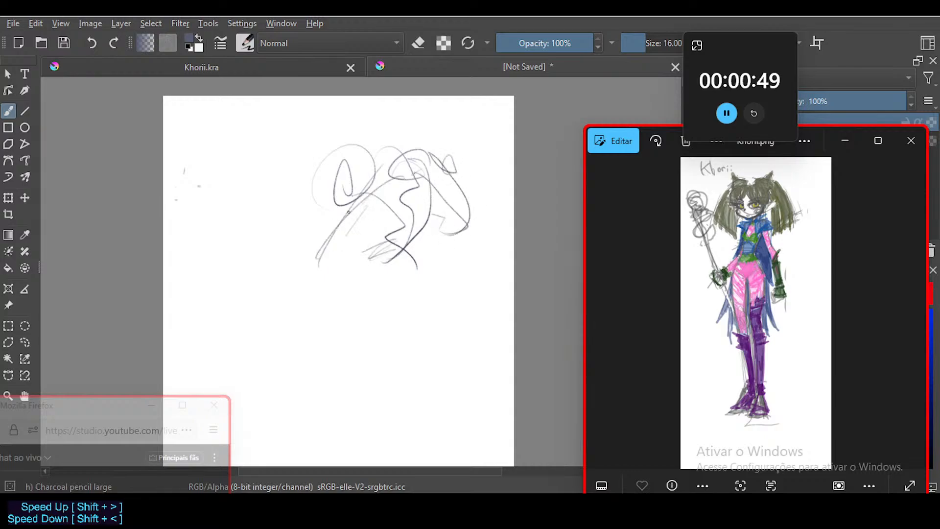
Sketch one long arm reaching down to a rough hand and the other raised and bent, ending in a hand.
{"action": "left_click_drag", "start_coordinate": [360, 209], "coordinate": [304, 335]}
{"action": "left_click_drag", "start_coordinate": [317, 250], "coordinate": [292, 356]}
{"action": "mouse_move", "coordinate": [305, 301]}
{"action": "left_mouse_down"}
{"action": "mouse_move", "coordinate": [297, 330]}
{"action": "mouse_move", "coordinate": [328, 343]}
{"action": "mouse_move", "coordinate": [311, 342]}
{"action": "mouse_move", "coordinate": [332, 361]}
{"action": "mouse_move", "coordinate": [309, 367]}
{"action": "mouse_move", "coordinate": [295, 352]}
{"action": "left_mouse_up"}
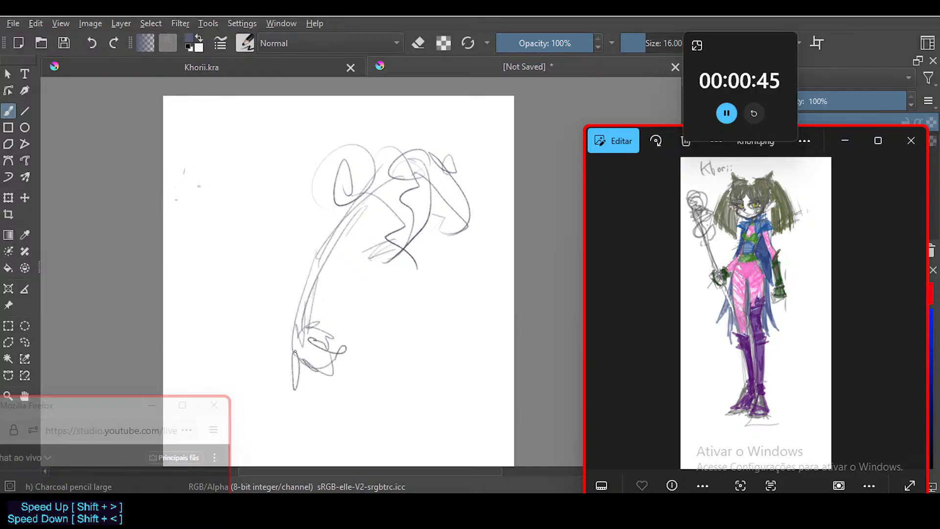
{"action": "left_click_drag", "start_coordinate": [396, 156], "coordinate": [449, 102]}
{"action": "key", "text": "ctrl+z"}
{"action": "left_click_drag", "start_coordinate": [394, 114], "coordinate": [392, 164]}
{"action": "mouse_move", "coordinate": [406, 121]}
{"action": "left_mouse_down"}
{"action": "mouse_move", "coordinate": [427, 171]}
{"action": "mouse_move", "coordinate": [472, 120]}
{"action": "mouse_move", "coordinate": [503, 136]}
{"action": "mouse_move", "coordinate": [478, 159]}
{"action": "left_mouse_up"}
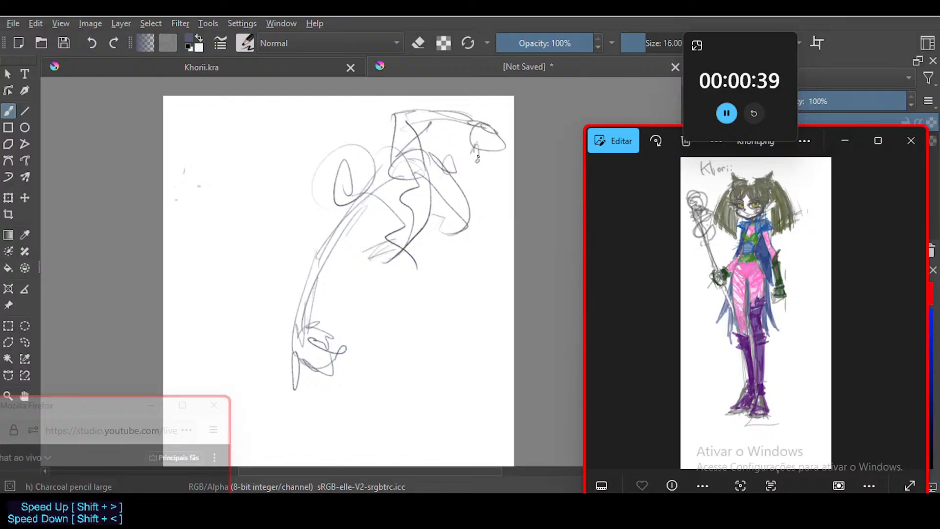
{"action": "left_click_drag", "start_coordinate": [495, 126], "coordinate": [503, 153]}
Rough in the hips and a leg stretched out behind the lowered arm with long curved strokes.
{"action": "left_click_drag", "start_coordinate": [431, 145], "coordinate": [434, 269]}
{"action": "mouse_move", "coordinate": [443, 225]}
{"action": "left_mouse_down"}
{"action": "mouse_move", "coordinate": [421, 252]}
{"action": "mouse_move", "coordinate": [250, 260]}
{"action": "left_mouse_up"}
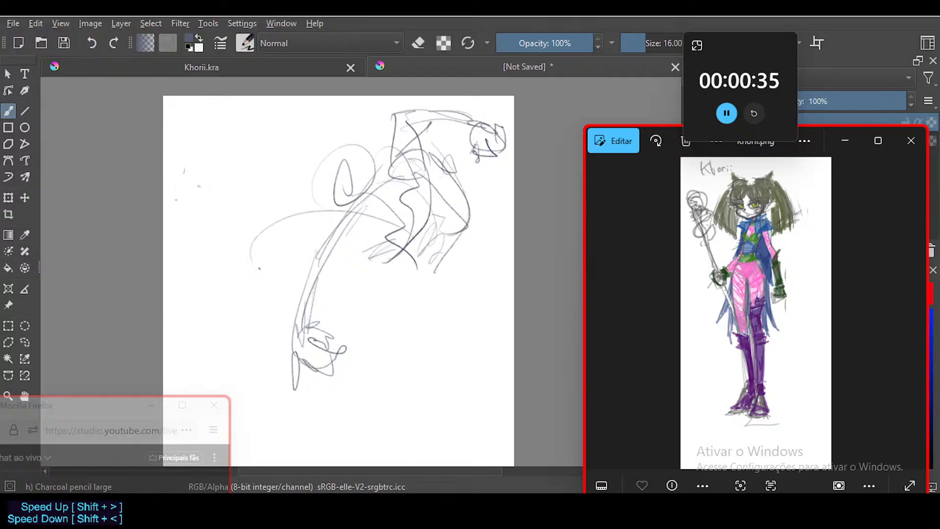
{"action": "left_click_drag", "start_coordinate": [387, 224], "coordinate": [280, 263]}
{"action": "mouse_move", "coordinate": [433, 253]}
{"action": "left_mouse_down"}
{"action": "mouse_move", "coordinate": [454, 229]}
{"action": "mouse_move", "coordinate": [453, 260]}
{"action": "left_mouse_up"}
Sketch the other leg bent at the knee below the hips and add a foot to the stretched leg.
{"action": "left_click_drag", "start_coordinate": [453, 230], "coordinate": [397, 342]}
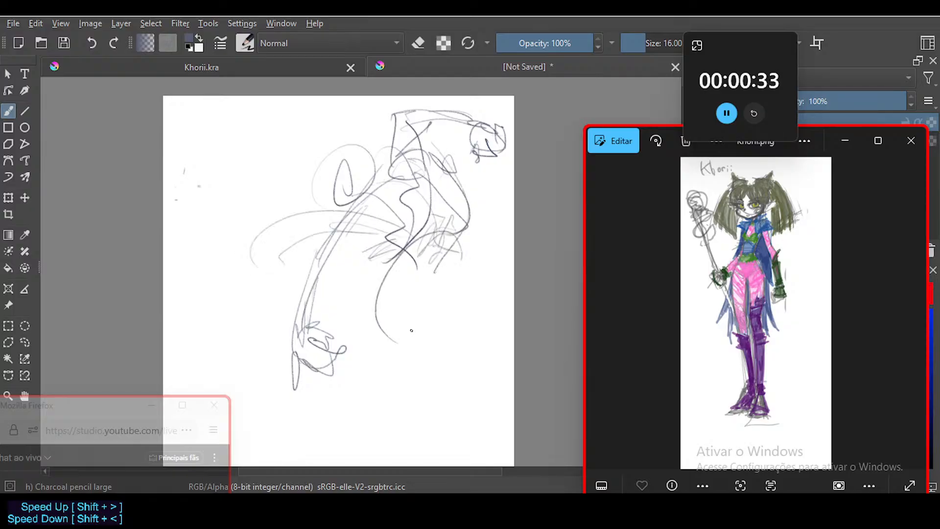
{"action": "left_click_drag", "start_coordinate": [420, 298], "coordinate": [432, 268]}
{"action": "left_click_drag", "start_coordinate": [397, 314], "coordinate": [434, 254]}
{"action": "mouse_move", "coordinate": [405, 296]}
{"action": "left_mouse_down"}
{"action": "mouse_move", "coordinate": [467, 309]}
{"action": "mouse_move", "coordinate": [379, 317]}
{"action": "left_mouse_up"}
{"action": "mouse_move", "coordinate": [455, 287]}
{"action": "left_mouse_down"}
{"action": "mouse_move", "coordinate": [465, 318]}
{"action": "mouse_move", "coordinate": [444, 319]}
{"action": "left_mouse_up"}
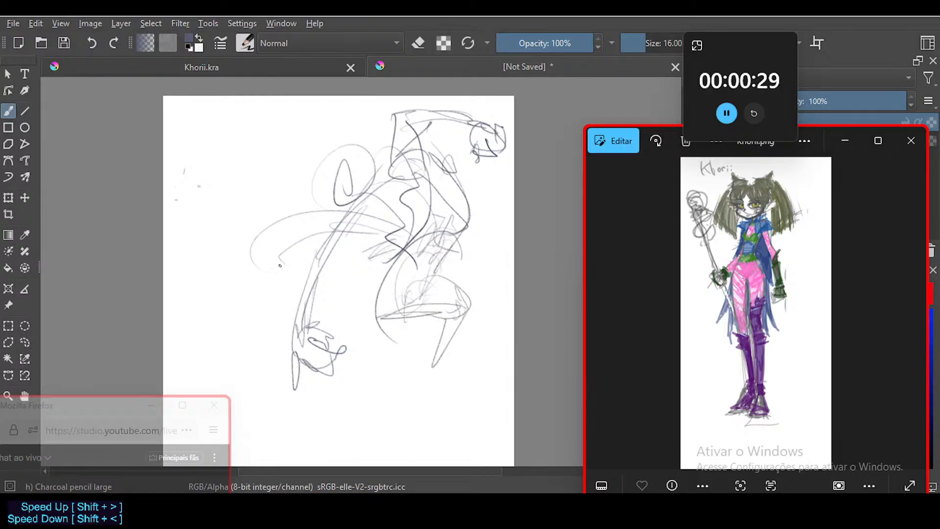
{"action": "mouse_move", "coordinate": [268, 255]}
{"action": "left_mouse_down"}
{"action": "mouse_move", "coordinate": [301, 271]}
{"action": "mouse_move", "coordinate": [277, 285]}
{"action": "mouse_move", "coordinate": [310, 285]}
{"action": "mouse_move", "coordinate": [296, 270]}
{"action": "mouse_move", "coordinate": [286, 295]}
{"action": "left_mouse_up"}
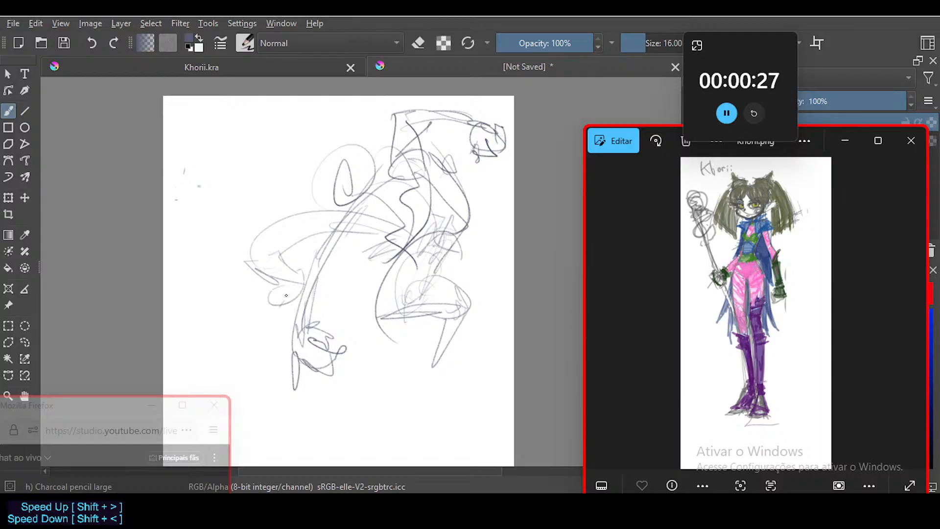
Undo the stray head stroke, redraw the head contour and reinforce the outlines of the torso, hips and bent leg.
{"action": "mouse_move", "coordinate": [385, 200]}
{"action": "left_mouse_down"}
{"action": "mouse_move", "coordinate": [367, 150]}
{"action": "mouse_move", "coordinate": [403, 192]}
{"action": "left_mouse_up"}
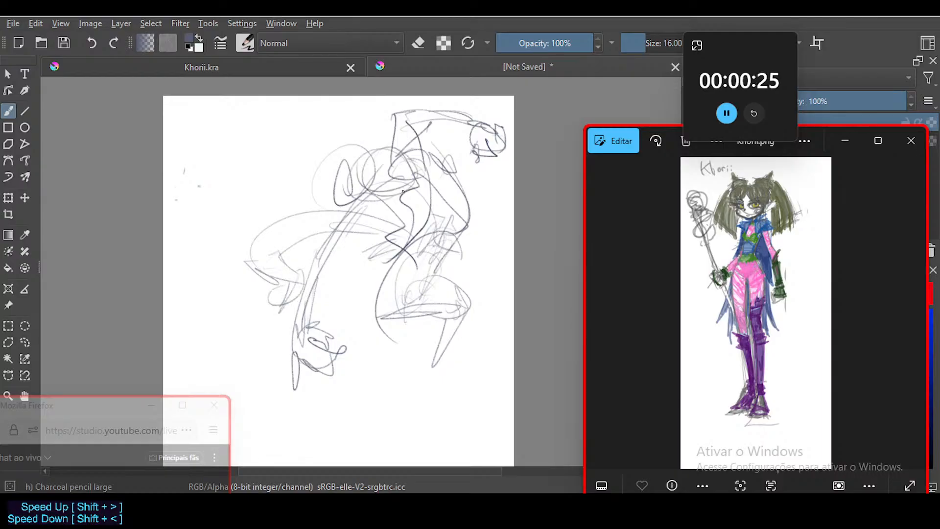
{"action": "key", "text": "ctrl+z"}
{"action": "mouse_move", "coordinate": [368, 151]}
{"action": "left_mouse_down"}
{"action": "mouse_move", "coordinate": [390, 191]}
{"action": "mouse_move", "coordinate": [359, 210]}
{"action": "mouse_move", "coordinate": [383, 205]}
{"action": "left_mouse_up"}
{"action": "left_click_drag", "start_coordinate": [450, 180], "coordinate": [460, 250]}
{"action": "mouse_move", "coordinate": [406, 230]}
{"action": "left_mouse_down"}
{"action": "mouse_move", "coordinate": [433, 225]}
{"action": "mouse_move", "coordinate": [390, 333]}
{"action": "left_mouse_up"}
{"action": "mouse_move", "coordinate": [460, 230]}
{"action": "left_mouse_down"}
{"action": "mouse_move", "coordinate": [426, 287]}
{"action": "mouse_move", "coordinate": [473, 310]}
{"action": "left_mouse_up"}
{"action": "left_click_drag", "start_coordinate": [408, 291], "coordinate": [430, 254]}
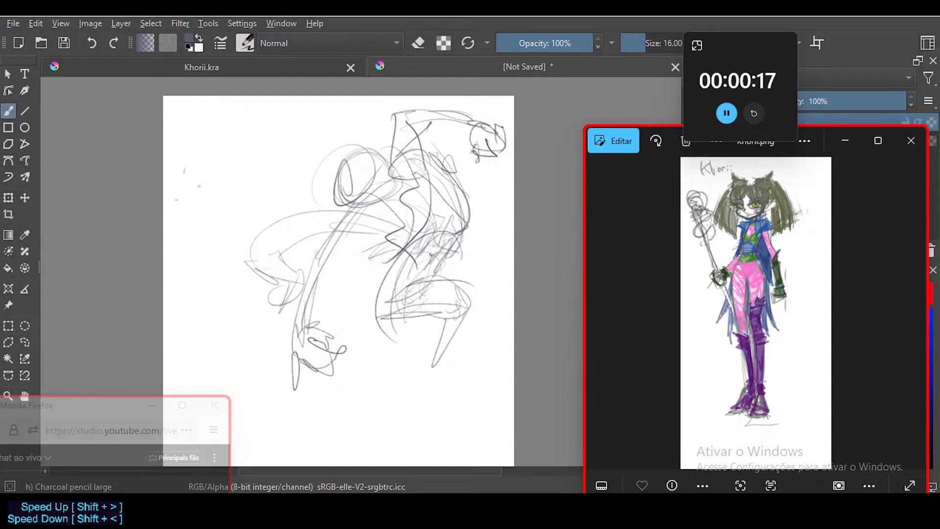
Draw large sweeping arcs from the lowered hand around the figure up to the canvas's upper edge.
{"action": "left_click_drag", "start_coordinate": [327, 208], "coordinate": [300, 274]}
{"action": "mouse_move", "coordinate": [318, 362]}
{"action": "left_mouse_down"}
{"action": "mouse_move", "coordinate": [243, 136]}
{"action": "mouse_move", "coordinate": [294, 96]}
{"action": "left_mouse_up"}
{"action": "left_click_drag", "start_coordinate": [279, 96], "coordinate": [290, 354]}
{"action": "left_click_drag", "start_coordinate": [340, 373], "coordinate": [277, 103]}
{"action": "left_click_drag", "start_coordinate": [358, 270], "coordinate": [327, 112]}
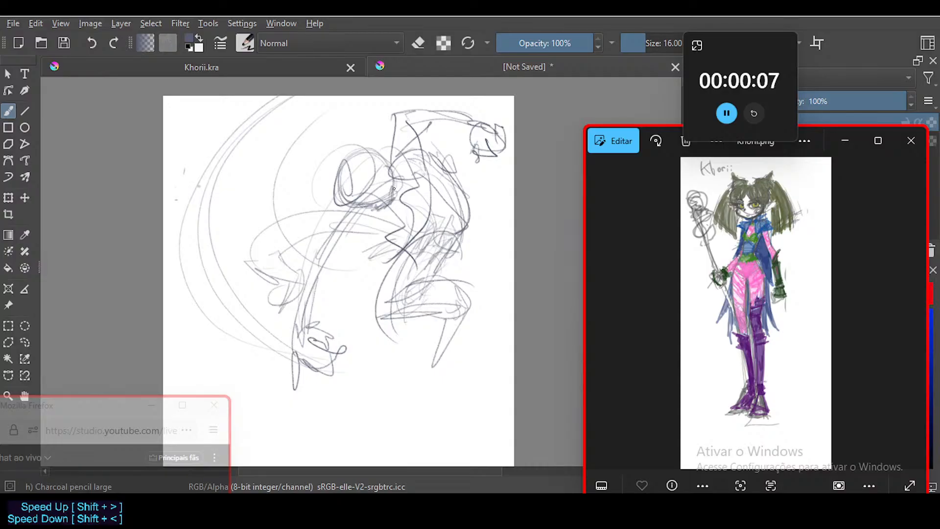
Add dark detail strokes to the face and dismiss the finished-timer notification.
{"action": "mouse_move", "coordinate": [387, 167]}
{"action": "left_mouse_down"}
{"action": "mouse_move", "coordinate": [398, 177]}
{"action": "mouse_move", "coordinate": [375, 202]}
{"action": "mouse_move", "coordinate": [374, 188]}
{"action": "mouse_move", "coordinate": [381, 197]}
{"action": "left_mouse_up"}
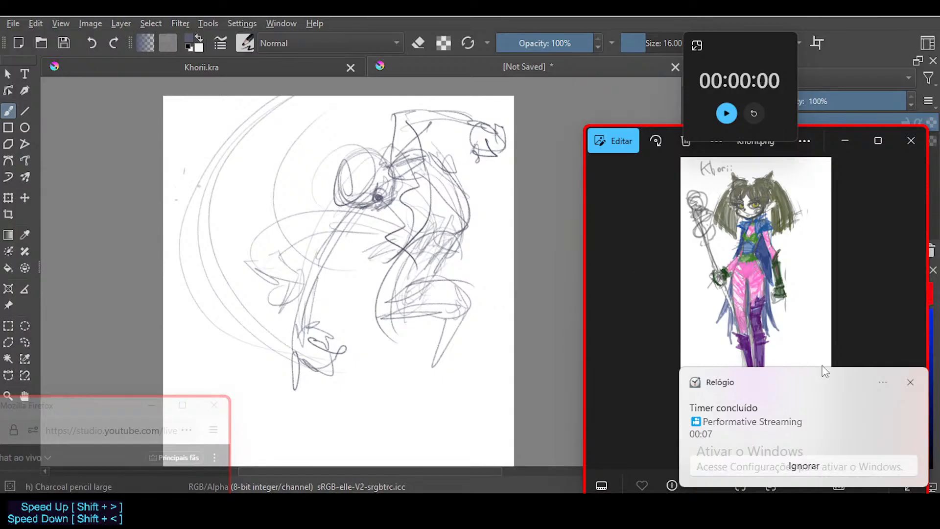
{"action": "left_click", "coordinate": [909, 382]}
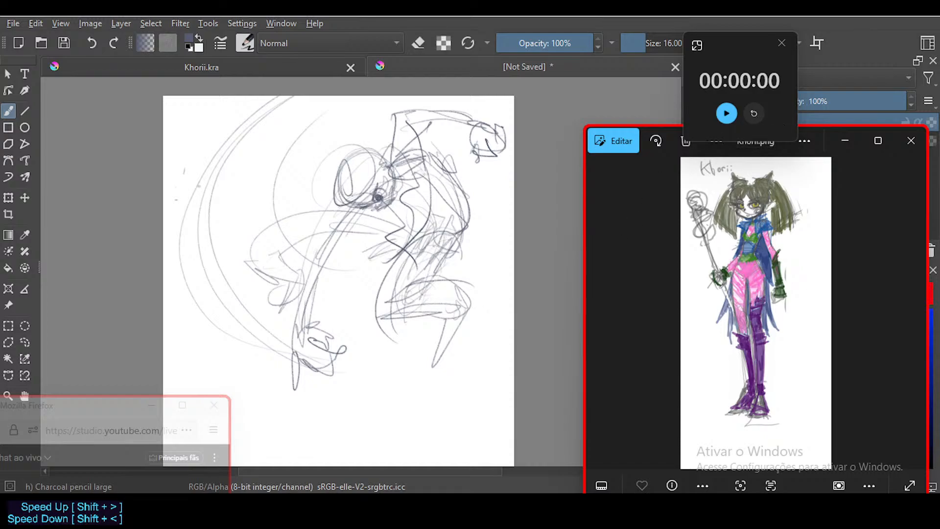
Switch to Firefox to close the leftover Pinterest and character reference tabs, return to Krita and reset the timer to one minute.
{"action": "mouse_move", "coordinate": [565, 506]}
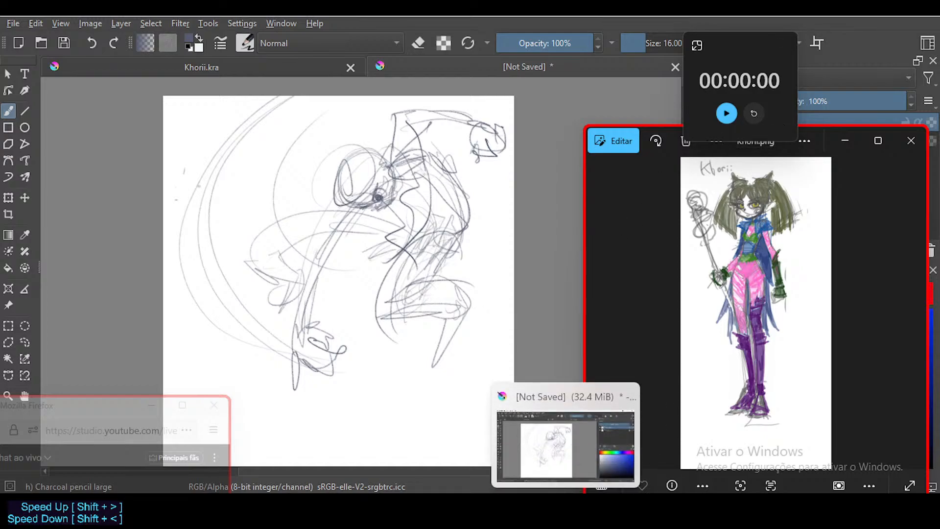
{"action": "mouse_move", "coordinate": [524, 506]}
{"action": "left_click", "coordinate": [460, 426]}
{"action": "left_click", "coordinate": [334, 18]}
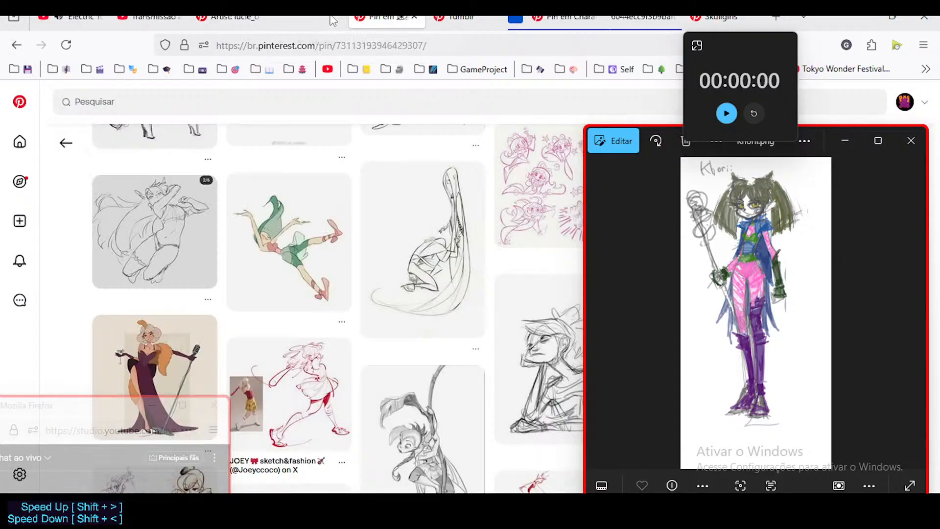
{"action": "left_click", "coordinate": [334, 19]}
{"action": "left_click", "coordinate": [333, 18]}
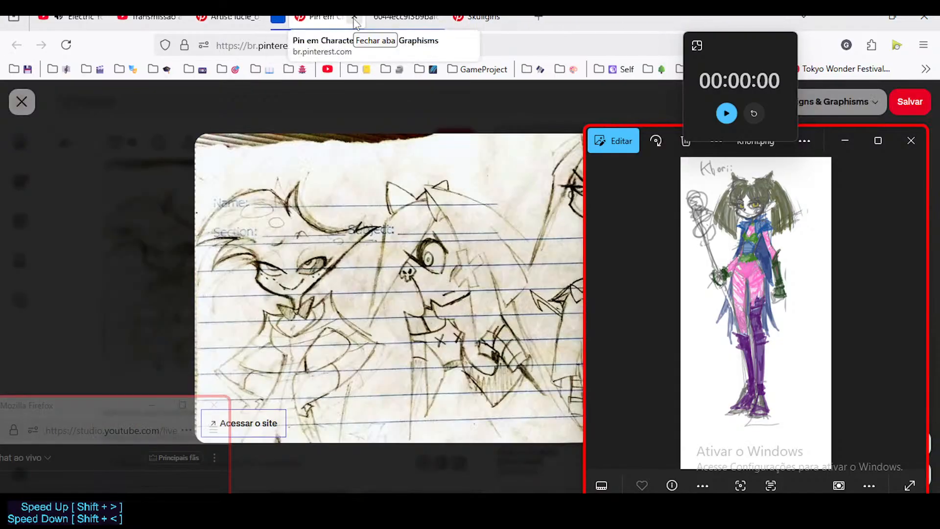
{"action": "left_click", "coordinate": [354, 18]}
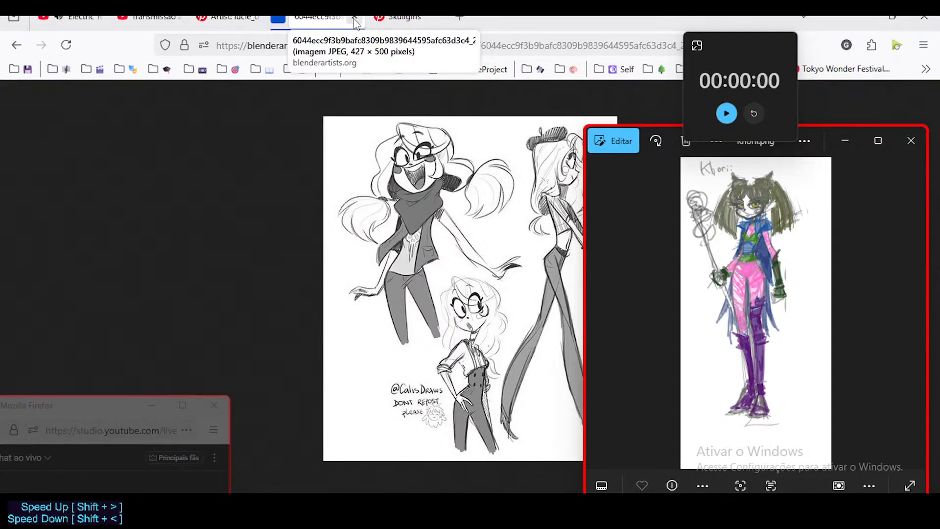
{"action": "left_click", "coordinate": [353, 18]}
{"action": "left_click", "coordinate": [345, 18]}
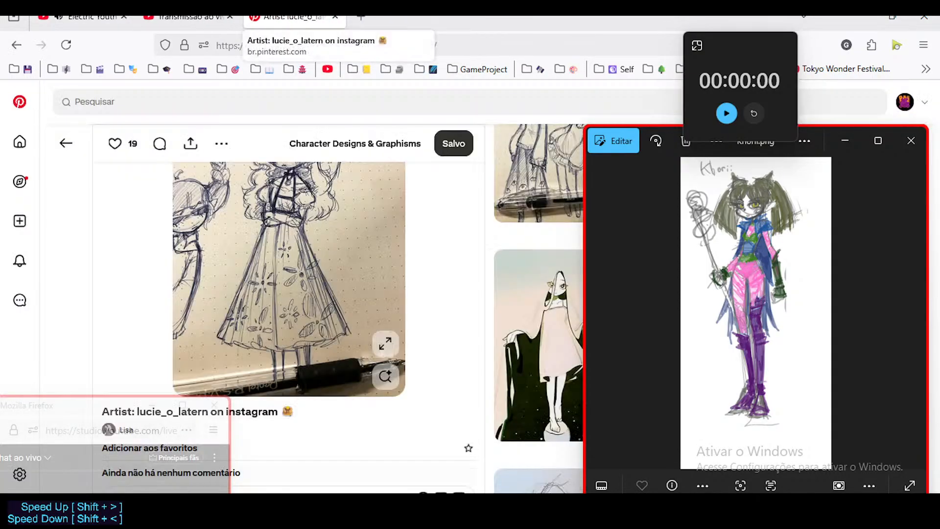
{"action": "left_click", "coordinate": [338, 18]}
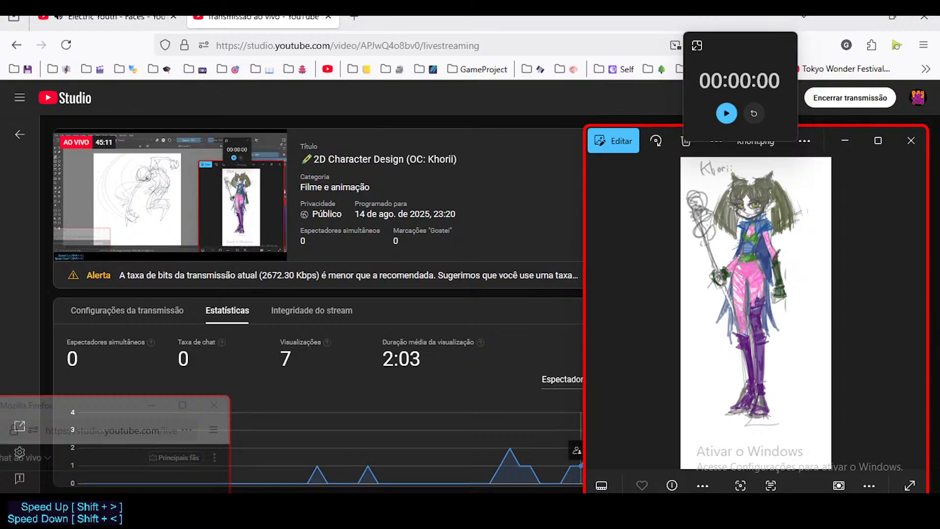
{"action": "left_click", "coordinate": [566, 506]}
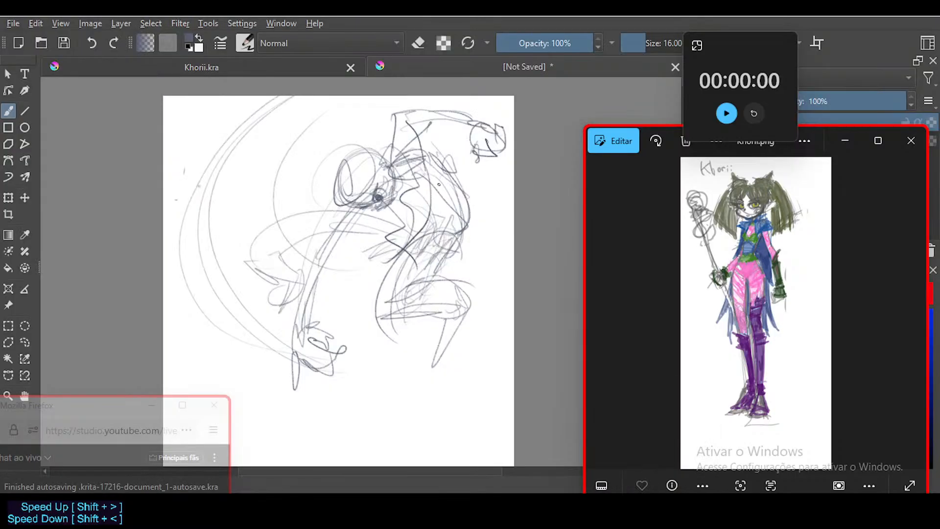
{"action": "left_click", "coordinate": [760, 112]}
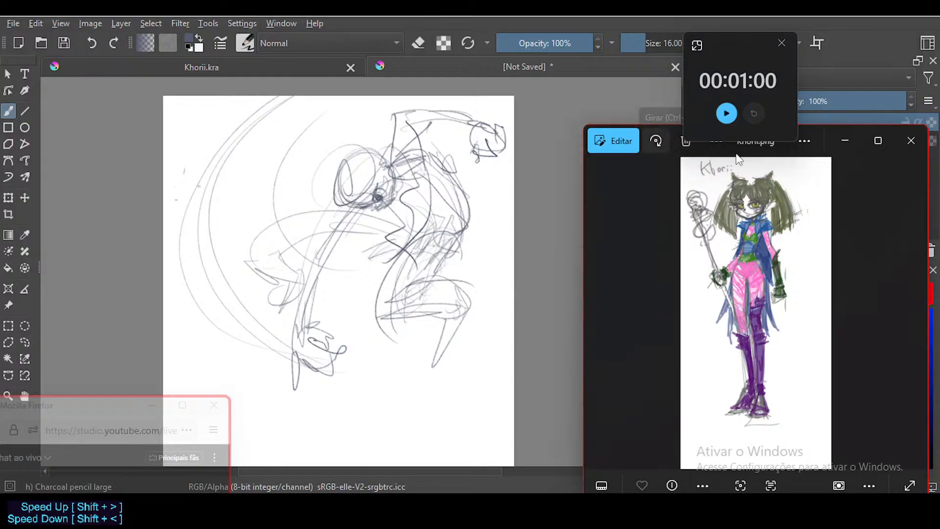
{"action": "key", "text": "ctrl+r"}
{"action": "key", "text": "ctrl+r"}
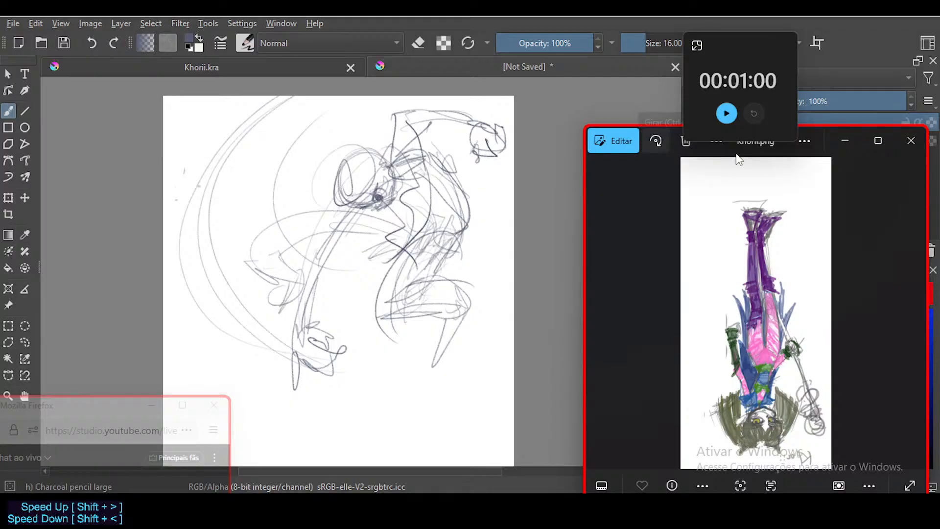
{"action": "key", "text": "ctrl+r"}
{"action": "key", "text": "ctrl+r"}
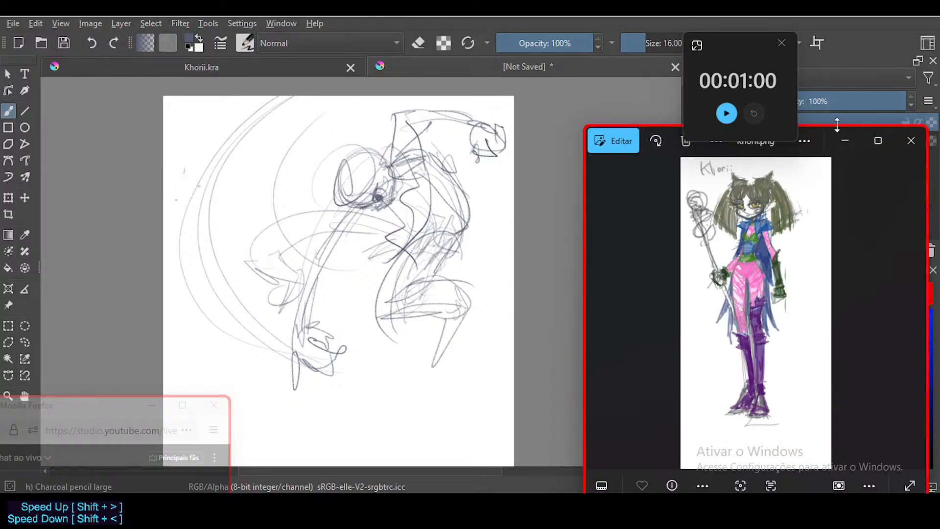
Move the timer and the Khorii.png reference window clear of the layer list.
{"action": "left_click_drag", "start_coordinate": [837, 124], "coordinate": [830, 105]}
{"action": "left_click_drag", "start_coordinate": [723, 52], "coordinate": [132, 288]}
{"action": "left_click_drag", "start_coordinate": [762, 119], "coordinate": [715, 285]}
Add a new paint layer, hide Paint Layer 1 and start the one-minute timer.
{"action": "left_click", "coordinate": [706, 249]}
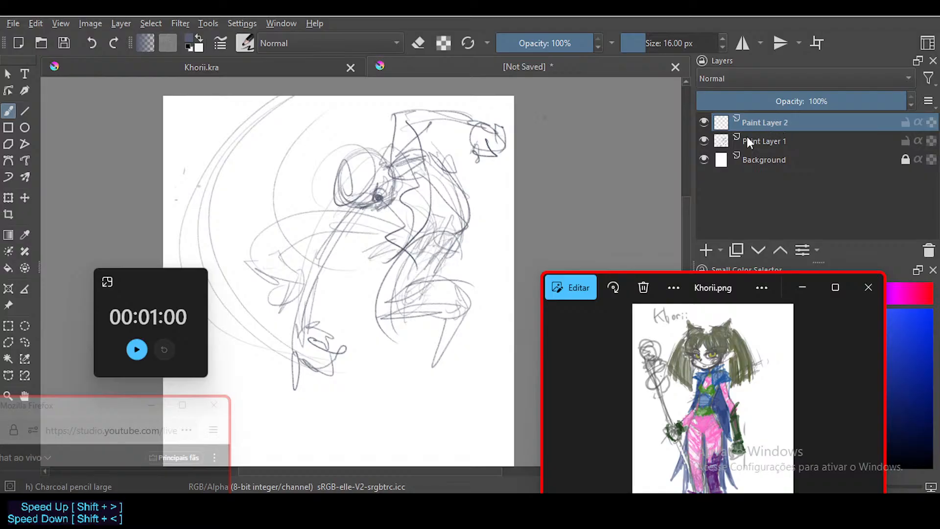
{"action": "left_click", "coordinate": [704, 141]}
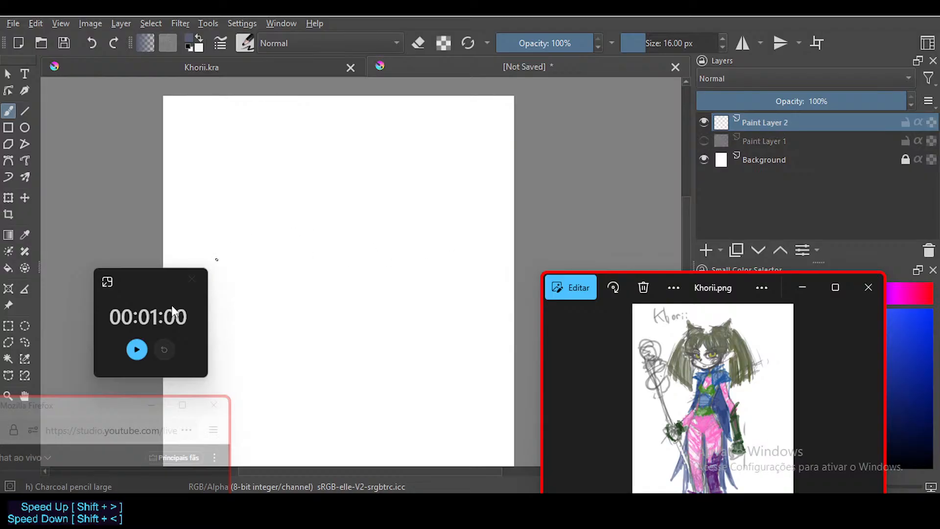
{"action": "left_click", "coordinate": [137, 349]}
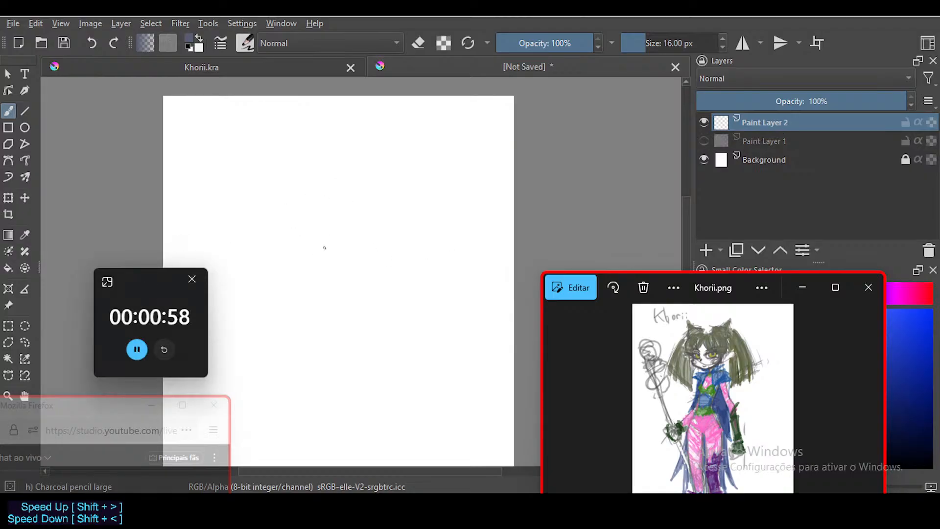
Sketch the thigh of the forward leg near mid-canvas and the other leg stretched back diagonally downward.
{"action": "mouse_move", "coordinate": [350, 233]}
{"action": "left_mouse_down"}
{"action": "mouse_move", "coordinate": [261, 285]}
{"action": "mouse_move", "coordinate": [368, 254]}
{"action": "left_mouse_up"}
{"action": "left_click_drag", "start_coordinate": [375, 242], "coordinate": [404, 251]}
{"action": "left_click_drag", "start_coordinate": [401, 250], "coordinate": [411, 335]}
{"action": "left_click_drag", "start_coordinate": [364, 261], "coordinate": [429, 323]}
{"action": "mouse_move", "coordinate": [399, 300]}
{"action": "left_mouse_down"}
{"action": "mouse_move", "coordinate": [411, 315]}
{"action": "mouse_move", "coordinate": [422, 308]}
{"action": "mouse_move", "coordinate": [503, 380]}
{"action": "left_mouse_up"}
{"action": "mouse_move", "coordinate": [428, 335]}
{"action": "left_mouse_down"}
{"action": "mouse_move", "coordinate": [490, 368]}
{"action": "mouse_move", "coordinate": [489, 382]}
{"action": "left_mouse_up"}
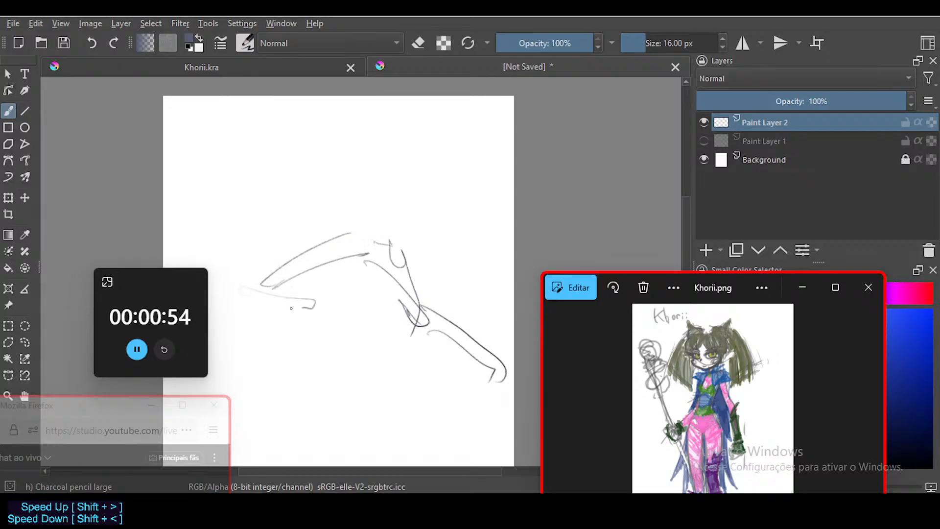
Sketch the forward leg's folded lower part below the thigh, ending in a small foot.
{"action": "mouse_move", "coordinate": [248, 299]}
{"action": "left_mouse_down"}
{"action": "mouse_move", "coordinate": [321, 334]}
{"action": "mouse_move", "coordinate": [322, 324]}
{"action": "left_mouse_up"}
{"action": "left_click_drag", "start_coordinate": [285, 291], "coordinate": [324, 322]}
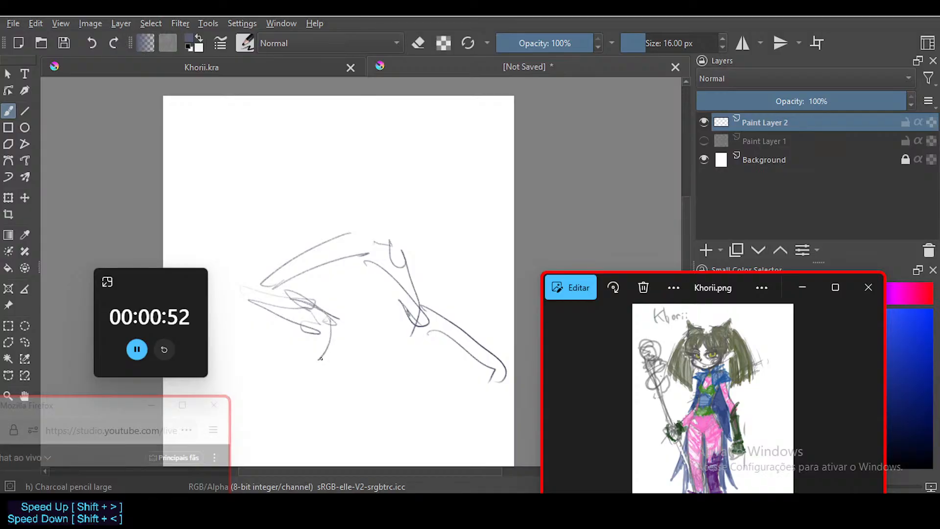
{"action": "left_click_drag", "start_coordinate": [320, 358], "coordinate": [343, 333]}
{"action": "left_click_drag", "start_coordinate": [339, 314], "coordinate": [337, 337]}
Sketch the torso leaning forward from the hips, a round head and an arm reaching down below the chest.
{"action": "left_click_drag", "start_coordinate": [374, 227], "coordinate": [345, 246]}
{"action": "left_click_drag", "start_coordinate": [289, 248], "coordinate": [362, 255]}
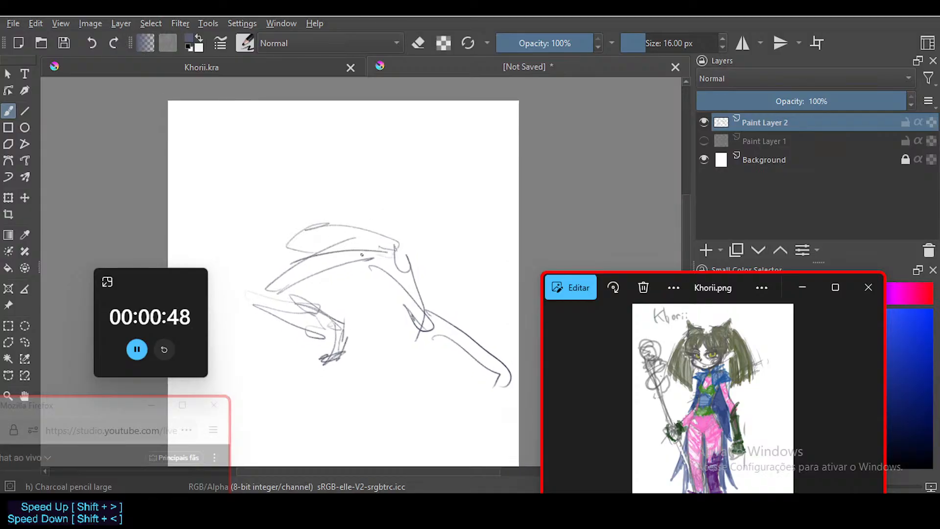
{"action": "mouse_move", "coordinate": [294, 231]}
{"action": "left_mouse_down"}
{"action": "mouse_move", "coordinate": [334, 240]}
{"action": "mouse_move", "coordinate": [382, 347]}
{"action": "left_mouse_up"}
{"action": "left_click_drag", "start_coordinate": [341, 262], "coordinate": [359, 285]}
{"action": "mouse_move", "coordinate": [359, 295]}
{"action": "left_mouse_down"}
{"action": "mouse_move", "coordinate": [369, 302]}
{"action": "mouse_move", "coordinate": [368, 367]}
{"action": "left_mouse_up"}
{"action": "left_click_drag", "start_coordinate": [384, 301], "coordinate": [381, 349]}
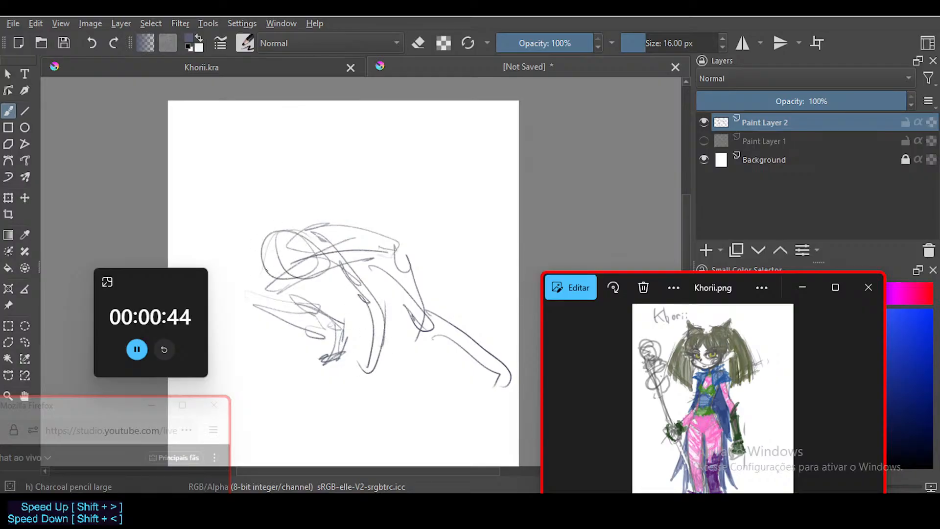
Undo the stray strokes and sketch the other arm raised above the head toward the canvas's upper corner, with an open hand.
{"action": "mouse_move", "coordinate": [275, 274]}
{"action": "left_mouse_down"}
{"action": "mouse_move", "coordinate": [275, 333]}
{"action": "mouse_move", "coordinate": [301, 397]}
{"action": "left_mouse_up"}
{"action": "key", "text": "ctrl+z"}
{"action": "mouse_move", "coordinate": [289, 226]}
{"action": "left_mouse_down"}
{"action": "mouse_move", "coordinate": [244, 155]}
{"action": "mouse_move", "coordinate": [279, 209]}
{"action": "left_mouse_up"}
{"action": "mouse_move", "coordinate": [270, 222]}
{"action": "left_mouse_down"}
{"action": "mouse_move", "coordinate": [234, 178]}
{"action": "mouse_move", "coordinate": [247, 178]}
{"action": "mouse_move", "coordinate": [240, 151]}
{"action": "mouse_move", "coordinate": [244, 158]}
{"action": "mouse_move", "coordinate": [221, 126]}
{"action": "mouse_move", "coordinate": [184, 124]}
{"action": "left_mouse_up"}
{"action": "key", "text": "ctrl+z"}
{"action": "key", "text": "ctrl+z"}
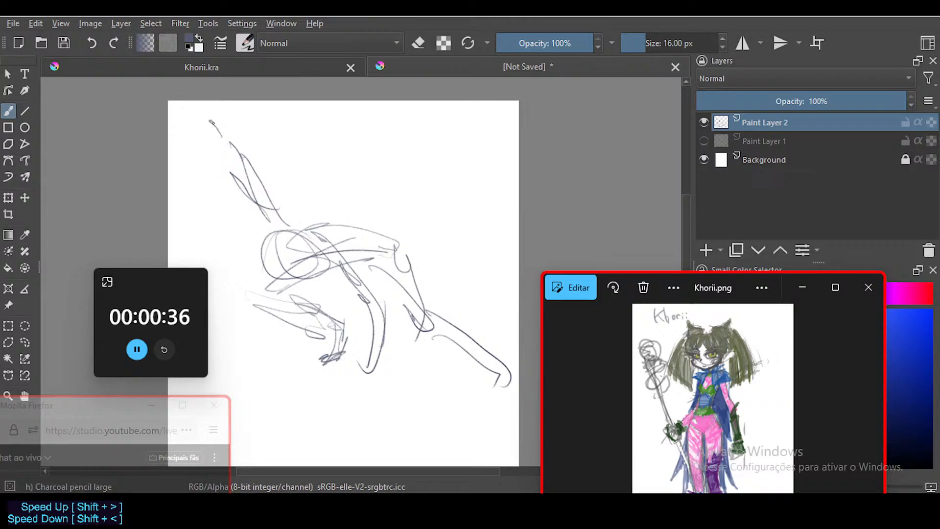
{"action": "mouse_move", "coordinate": [234, 147]}
{"action": "left_mouse_down"}
{"action": "mouse_move", "coordinate": [255, 107]}
{"action": "mouse_move", "coordinate": [286, 118]}
{"action": "mouse_move", "coordinate": [252, 138]}
{"action": "mouse_move", "coordinate": [228, 115]}
{"action": "left_mouse_up"}
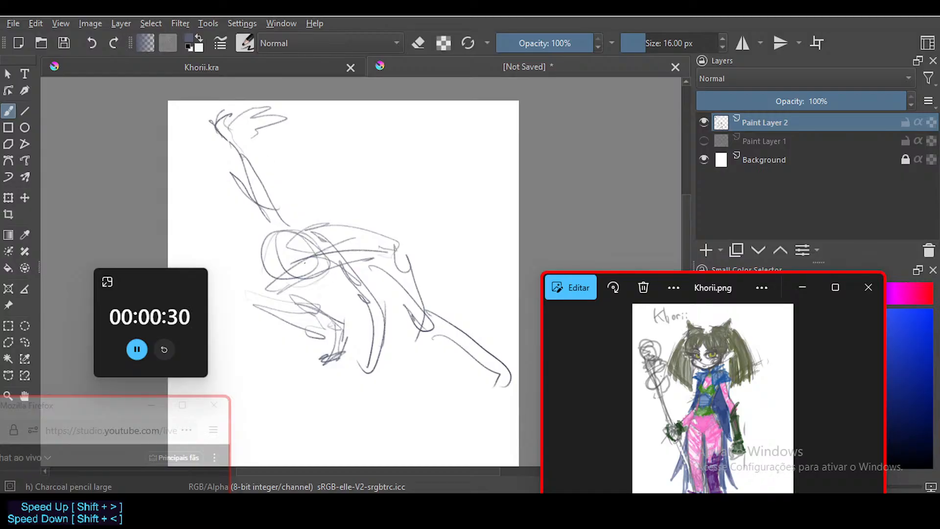
Reinforce the back and torso lines and add a foot to the stretched leg and a fist to the lowered arm.
{"action": "mouse_move", "coordinate": [336, 230]}
{"action": "left_mouse_down"}
{"action": "mouse_move", "coordinate": [359, 224]}
{"action": "mouse_move", "coordinate": [413, 258]}
{"action": "left_mouse_up"}
{"action": "mouse_move", "coordinate": [502, 385]}
{"action": "left_mouse_down"}
{"action": "mouse_move", "coordinate": [515, 395]}
{"action": "mouse_move", "coordinate": [497, 389]}
{"action": "left_mouse_up"}
{"action": "mouse_move", "coordinate": [498, 374]}
{"action": "left_mouse_down"}
{"action": "mouse_move", "coordinate": [492, 395]}
{"action": "mouse_move", "coordinate": [519, 390]}
{"action": "left_mouse_up"}
{"action": "left_click_drag", "start_coordinate": [506, 362], "coordinate": [518, 394]}
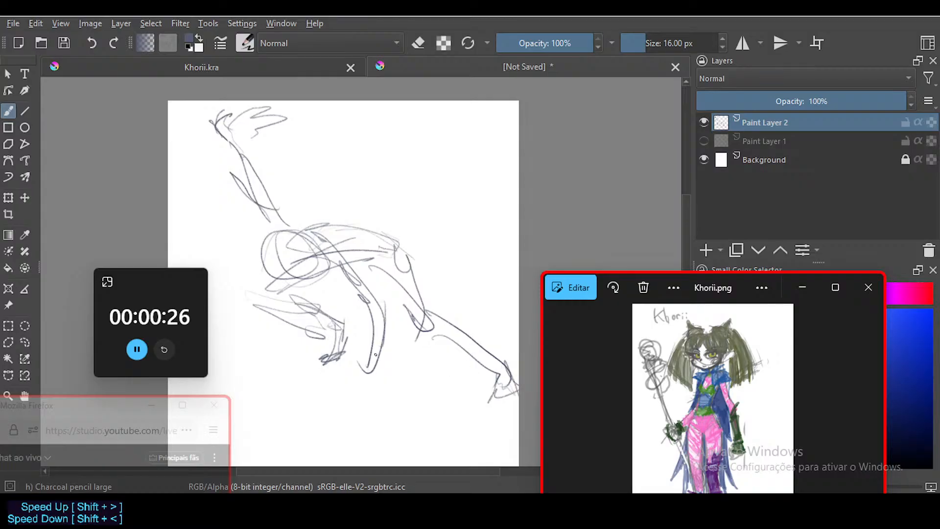
{"action": "mouse_move", "coordinate": [371, 363]}
{"action": "left_mouse_down"}
{"action": "mouse_move", "coordinate": [340, 376]}
{"action": "mouse_move", "coordinate": [357, 396]}
{"action": "mouse_move", "coordinate": [349, 383]}
{"action": "mouse_move", "coordinate": [362, 379]}
{"action": "mouse_move", "coordinate": [355, 389]}
{"action": "mouse_move", "coordinate": [365, 387]}
{"action": "mouse_move", "coordinate": [376, 373]}
{"action": "mouse_move", "coordinate": [354, 385]}
{"action": "mouse_move", "coordinate": [378, 374]}
{"action": "left_mouse_up"}
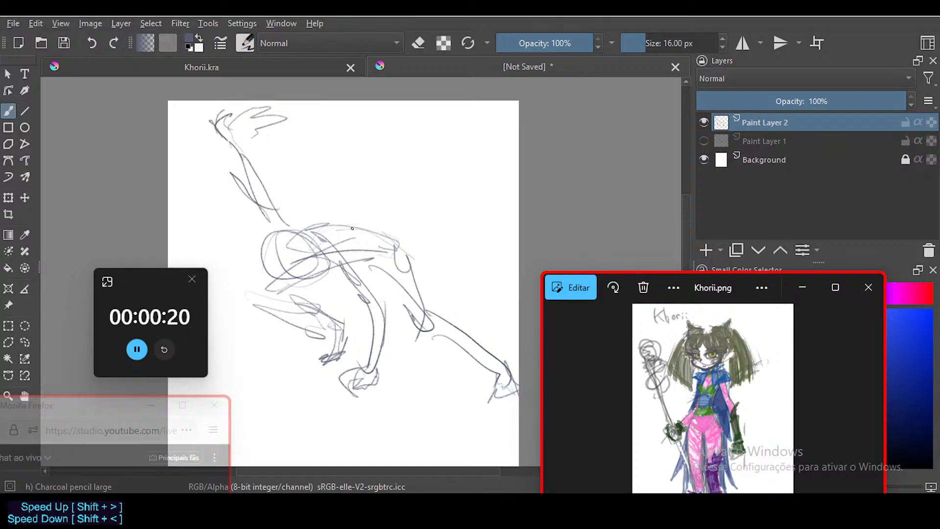
{"action": "mouse_move", "coordinate": [303, 228]}
{"action": "left_mouse_down"}
{"action": "mouse_move", "coordinate": [333, 236]}
{"action": "mouse_move", "coordinate": [319, 238]}
{"action": "mouse_move", "coordinate": [343, 259]}
{"action": "mouse_move", "coordinate": [367, 251]}
{"action": "mouse_move", "coordinate": [387, 266]}
{"action": "mouse_move", "coordinate": [362, 281]}
{"action": "mouse_move", "coordinate": [346, 256]}
{"action": "left_mouse_up"}
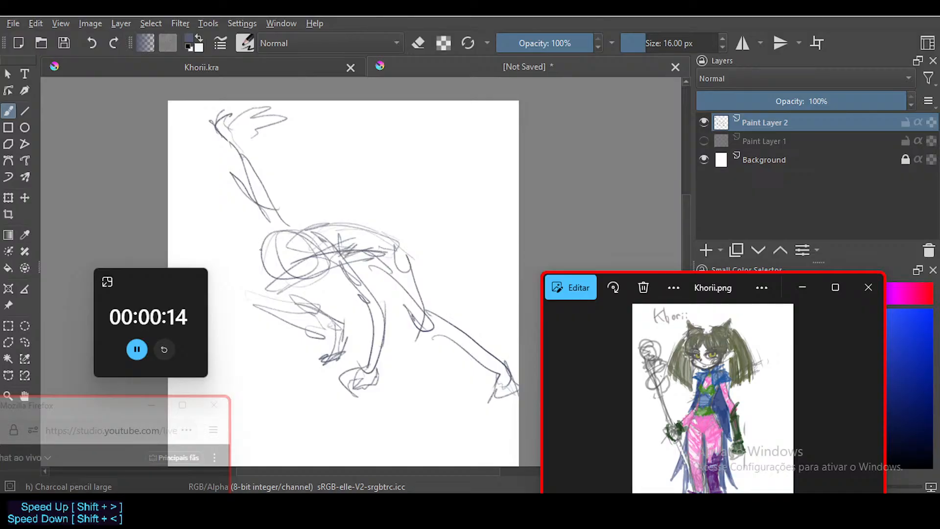
Draw two large sweeping hair shapes from the head, one upward and one trailing over the back.
{"action": "left_click_drag", "start_coordinate": [250, 243], "coordinate": [348, 166]}
{"action": "mouse_move", "coordinate": [316, 262]}
{"action": "left_mouse_down"}
{"action": "mouse_move", "coordinate": [308, 232]}
{"action": "mouse_move", "coordinate": [419, 242]}
{"action": "mouse_move", "coordinate": [419, 287]}
{"action": "left_mouse_up"}
{"action": "mouse_move", "coordinate": [316, 267]}
{"action": "left_mouse_down"}
{"action": "mouse_move", "coordinate": [335, 252]}
{"action": "mouse_move", "coordinate": [436, 285]}
{"action": "left_mouse_up"}
Add hair ties, fringe and facial detail strokes around the head, and dismiss the finished-timer notification.
{"action": "mouse_move", "coordinate": [267, 236]}
{"action": "left_mouse_down"}
{"action": "mouse_move", "coordinate": [302, 193]}
{"action": "mouse_move", "coordinate": [300, 207]}
{"action": "left_mouse_up"}
{"action": "left_click_drag", "start_coordinate": [263, 259], "coordinate": [244, 223]}
{"action": "left_click_drag", "start_coordinate": [317, 239], "coordinate": [322, 240]}
{"action": "mouse_move", "coordinate": [314, 228]}
{"action": "left_mouse_down"}
{"action": "mouse_move", "coordinate": [294, 249]}
{"action": "mouse_move", "coordinate": [316, 266]}
{"action": "left_mouse_up"}
{"action": "mouse_move", "coordinate": [254, 228]}
{"action": "left_mouse_down"}
{"action": "mouse_move", "coordinate": [277, 236]}
{"action": "mouse_move", "coordinate": [254, 261]}
{"action": "left_mouse_up"}
{"action": "mouse_move", "coordinate": [254, 259]}
{"action": "left_mouse_down"}
{"action": "mouse_move", "coordinate": [263, 252]}
{"action": "mouse_move", "coordinate": [265, 282]}
{"action": "left_mouse_up"}
{"action": "mouse_move", "coordinate": [267, 264]}
{"action": "left_mouse_down"}
{"action": "mouse_move", "coordinate": [283, 289]}
{"action": "mouse_move", "coordinate": [308, 259]}
{"action": "mouse_move", "coordinate": [328, 271]}
{"action": "mouse_move", "coordinate": [291, 294]}
{"action": "left_mouse_up"}
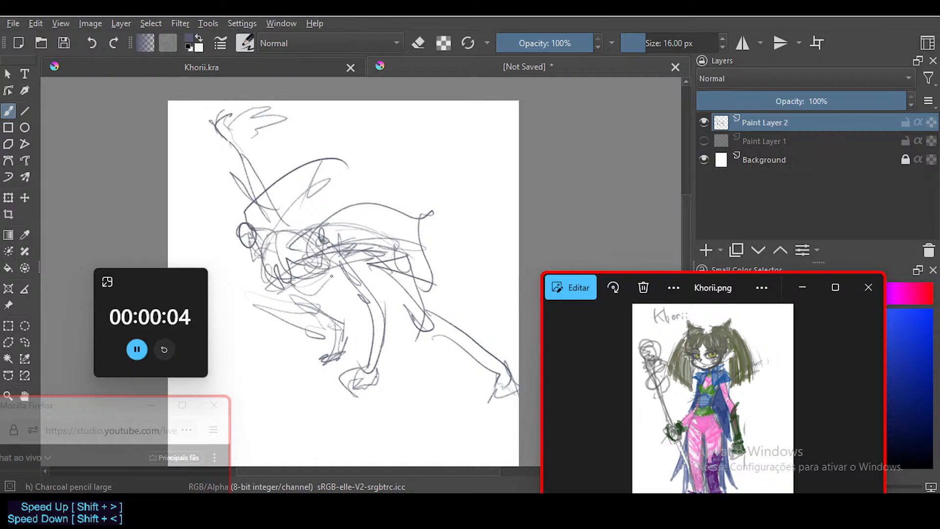
{"action": "mouse_move", "coordinate": [332, 257]}
{"action": "left_mouse_down"}
{"action": "mouse_move", "coordinate": [283, 277]}
{"action": "mouse_move", "coordinate": [322, 287]}
{"action": "mouse_move", "coordinate": [326, 254]}
{"action": "mouse_move", "coordinate": [321, 286]}
{"action": "mouse_move", "coordinate": [304, 287]}
{"action": "mouse_move", "coordinate": [331, 284]}
{"action": "left_mouse_up"}
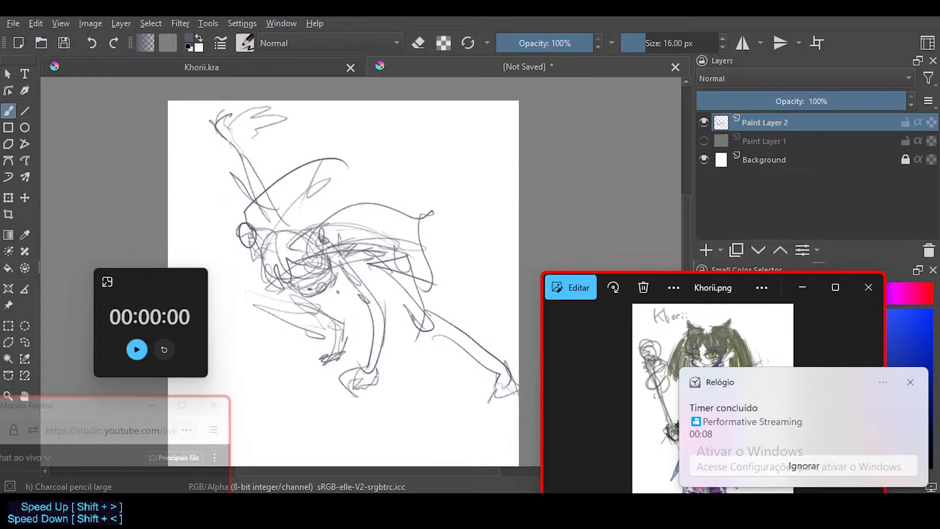
{"action": "left_click", "coordinate": [910, 382]}
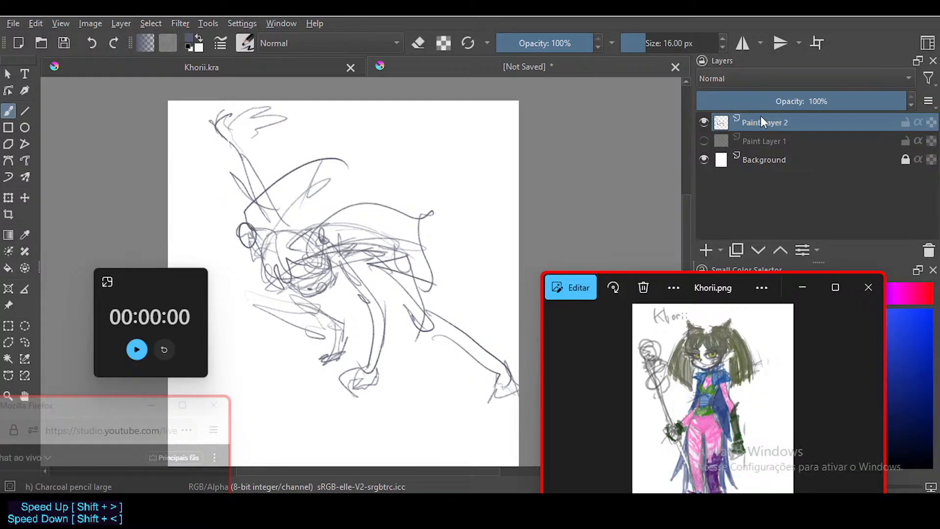
Add another paint layer, hide Paint Layer 2 and restart the one-minute timer.
{"action": "left_click", "coordinate": [706, 251]}
{"action": "left_click", "coordinate": [703, 141]}
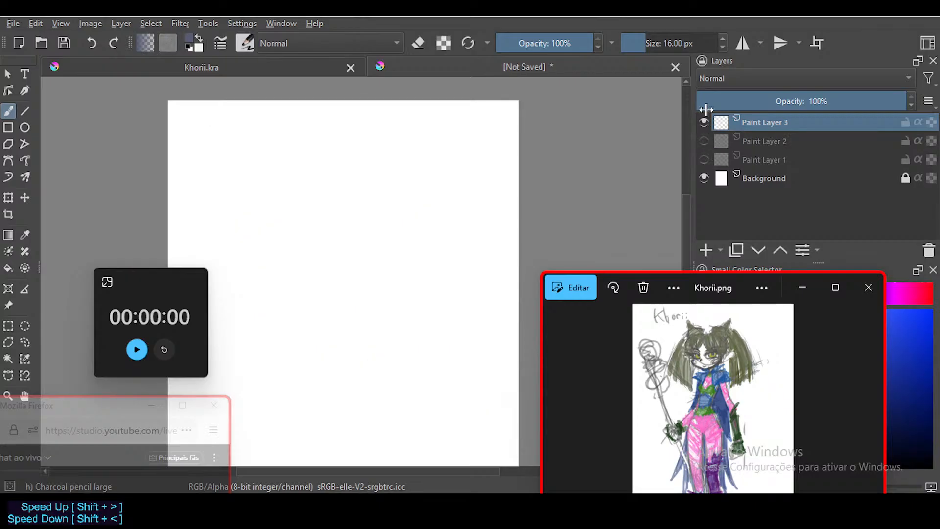
{"action": "left_click", "coordinate": [169, 344]}
{"action": "left_click", "coordinate": [136, 349]}
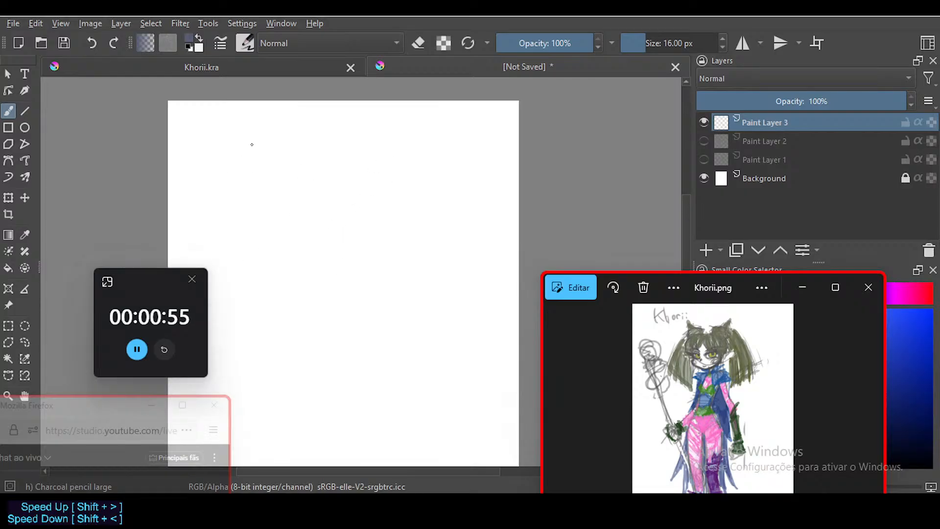
Sketch the two raised legs of an upside-down figure with feet near the canvas's upper edge.
{"action": "left_click_drag", "start_coordinate": [228, 172], "coordinate": [268, 130]}
{"action": "mouse_move", "coordinate": [291, 131]}
{"action": "left_mouse_down"}
{"action": "mouse_move", "coordinate": [272, 146]}
{"action": "mouse_move", "coordinate": [279, 274]}
{"action": "mouse_move", "coordinate": [308, 301]}
{"action": "left_mouse_up"}
{"action": "mouse_move", "coordinate": [249, 169]}
{"action": "left_mouse_down"}
{"action": "mouse_move", "coordinate": [300, 279]}
{"action": "mouse_move", "coordinate": [286, 296]}
{"action": "left_mouse_up"}
{"action": "left_click_drag", "start_coordinate": [308, 148], "coordinate": [381, 145]}
{"action": "mouse_move", "coordinate": [345, 145]}
{"action": "left_mouse_down"}
{"action": "mouse_move", "coordinate": [381, 145]}
{"action": "mouse_move", "coordinate": [340, 162]}
{"action": "left_mouse_up"}
{"action": "mouse_move", "coordinate": [327, 144]}
{"action": "left_mouse_down"}
{"action": "mouse_move", "coordinate": [354, 262]}
{"action": "mouse_move", "coordinate": [335, 280]}
{"action": "left_mouse_up"}
{"action": "left_click_drag", "start_coordinate": [303, 159], "coordinate": [331, 283]}
Sketch the hips beneath the raised legs and the torso slanting down from them.
{"action": "left_click_drag", "start_coordinate": [361, 221], "coordinate": [295, 307]}
{"action": "mouse_move", "coordinate": [303, 280]}
{"action": "left_mouse_down"}
{"action": "mouse_move", "coordinate": [285, 311]}
{"action": "mouse_move", "coordinate": [290, 300]}
{"action": "left_mouse_up"}
{"action": "left_click_drag", "start_coordinate": [307, 279], "coordinate": [285, 355]}
{"action": "left_click_drag", "start_coordinate": [357, 264], "coordinate": [306, 317]}
{"action": "left_click_drag", "start_coordinate": [316, 235], "coordinate": [338, 261]}
{"action": "left_click_drag", "start_coordinate": [317, 237], "coordinate": [280, 305]}
{"action": "mouse_move", "coordinate": [370, 258]}
{"action": "left_mouse_down"}
{"action": "mouse_move", "coordinate": [322, 299]}
{"action": "mouse_move", "coordinate": [311, 323]}
{"action": "mouse_move", "coordinate": [306, 297]}
{"action": "mouse_move", "coordinate": [362, 380]}
{"action": "left_mouse_up"}
{"action": "left_click_drag", "start_coordinate": [279, 327], "coordinate": [370, 392]}
{"action": "left_click_drag", "start_coordinate": [360, 343], "coordinate": [374, 287]}
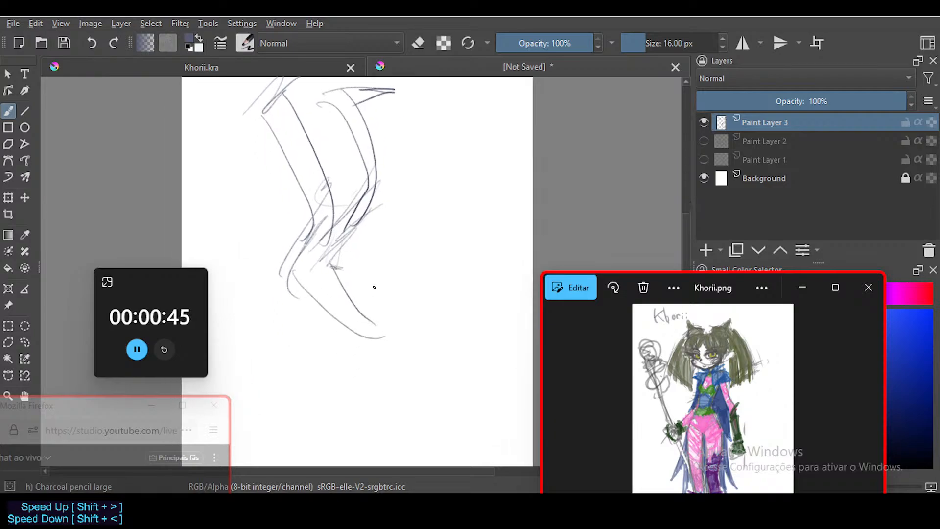
Refine the lower torso and sketch the shoulders and a round upside-down head beneath them.
{"action": "left_click_drag", "start_coordinate": [317, 293], "coordinate": [361, 348]}
{"action": "left_click_drag", "start_coordinate": [290, 272], "coordinate": [299, 375]}
{"action": "mouse_move", "coordinate": [319, 268]}
{"action": "left_mouse_down"}
{"action": "mouse_move", "coordinate": [343, 340]}
{"action": "mouse_move", "coordinate": [331, 364]}
{"action": "mouse_move", "coordinate": [385, 321]}
{"action": "left_mouse_up"}
{"action": "mouse_move", "coordinate": [375, 338]}
{"action": "left_mouse_down"}
{"action": "mouse_move", "coordinate": [315, 299]}
{"action": "mouse_move", "coordinate": [276, 372]}
{"action": "left_mouse_up"}
{"action": "mouse_move", "coordinate": [351, 346]}
{"action": "left_mouse_down"}
{"action": "mouse_move", "coordinate": [325, 405]}
{"action": "mouse_move", "coordinate": [363, 349]}
{"action": "mouse_move", "coordinate": [350, 348]}
{"action": "mouse_move", "coordinate": [394, 362]}
{"action": "mouse_move", "coordinate": [392, 399]}
{"action": "mouse_move", "coordinate": [365, 405]}
{"action": "mouse_move", "coordinate": [346, 373]}
{"action": "left_mouse_up"}
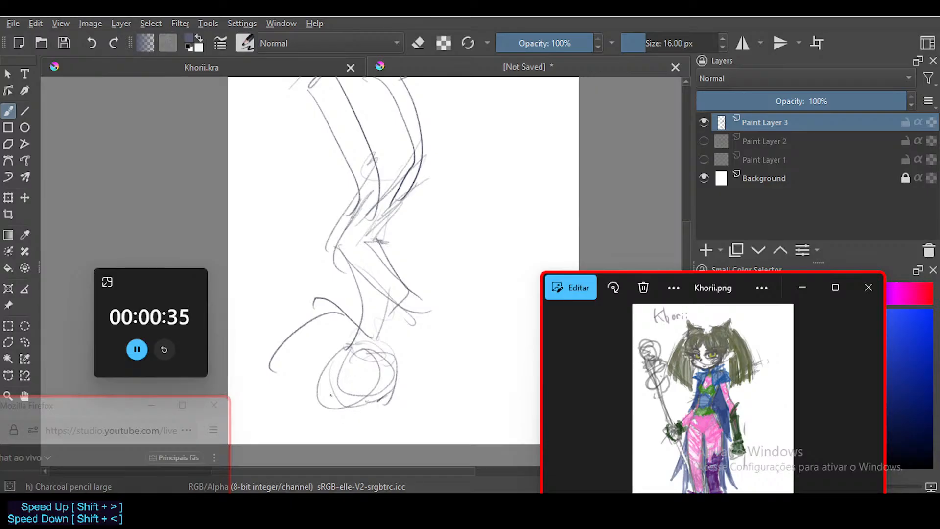
{"action": "left_click_drag", "start_coordinate": [390, 400], "coordinate": [415, 376]}
{"action": "left_click_drag", "start_coordinate": [395, 385], "coordinate": [381, 401]}
{"action": "left_click_drag", "start_coordinate": [342, 316], "coordinate": [347, 312]}
Sketch a bent supporting arm beside the upside-down head and the other arm stretched out to the opposite side.
{"action": "mouse_move", "coordinate": [398, 251]}
{"action": "left_mouse_down"}
{"action": "mouse_move", "coordinate": [365, 310]}
{"action": "mouse_move", "coordinate": [378, 275]}
{"action": "mouse_move", "coordinate": [358, 366]}
{"action": "left_mouse_up"}
{"action": "mouse_move", "coordinate": [364, 283]}
{"action": "left_mouse_down"}
{"action": "mouse_move", "coordinate": [357, 366]}
{"action": "mouse_move", "coordinate": [374, 302]}
{"action": "mouse_move", "coordinate": [289, 274]}
{"action": "mouse_move", "coordinate": [301, 377]}
{"action": "left_mouse_up"}
{"action": "left_click_drag", "start_coordinate": [332, 296], "coordinate": [313, 389]}
{"action": "mouse_move", "coordinate": [345, 309]}
{"action": "left_mouse_down"}
{"action": "mouse_move", "coordinate": [360, 316]}
{"action": "mouse_move", "coordinate": [440, 272]}
{"action": "left_mouse_up"}
{"action": "mouse_move", "coordinate": [392, 325]}
{"action": "left_mouse_down"}
{"action": "mouse_move", "coordinate": [409, 320]}
{"action": "mouse_move", "coordinate": [380, 302]}
{"action": "mouse_move", "coordinate": [391, 317]}
{"action": "mouse_move", "coordinate": [485, 308]}
{"action": "mouse_move", "coordinate": [455, 315]}
{"action": "mouse_move", "coordinate": [525, 366]}
{"action": "mouse_move", "coordinate": [439, 353]}
{"action": "mouse_move", "coordinate": [491, 375]}
{"action": "mouse_move", "coordinate": [438, 370]}
{"action": "mouse_move", "coordinate": [551, 326]}
{"action": "left_mouse_up"}
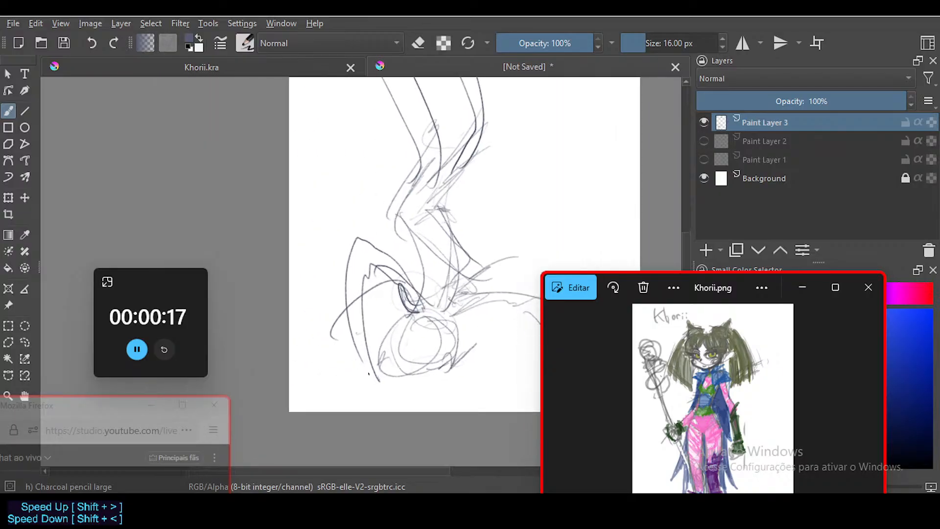
Add the supporting hand and facial strokes to the upside-down figure, and dismiss the finished-timer notification.
{"action": "mouse_move", "coordinate": [359, 375]}
{"action": "left_mouse_down"}
{"action": "mouse_move", "coordinate": [370, 381]}
{"action": "mouse_move", "coordinate": [345, 390]}
{"action": "mouse_move", "coordinate": [373, 370]}
{"action": "mouse_move", "coordinate": [379, 379]}
{"action": "mouse_move", "coordinate": [367, 384]}
{"action": "mouse_move", "coordinate": [392, 390]}
{"action": "mouse_move", "coordinate": [336, 392]}
{"action": "left_mouse_up"}
{"action": "mouse_move", "coordinate": [437, 336]}
{"action": "left_mouse_down"}
{"action": "mouse_move", "coordinate": [392, 351]}
{"action": "mouse_move", "coordinate": [387, 337]}
{"action": "mouse_move", "coordinate": [378, 365]}
{"action": "mouse_move", "coordinate": [398, 364]}
{"action": "left_mouse_up"}
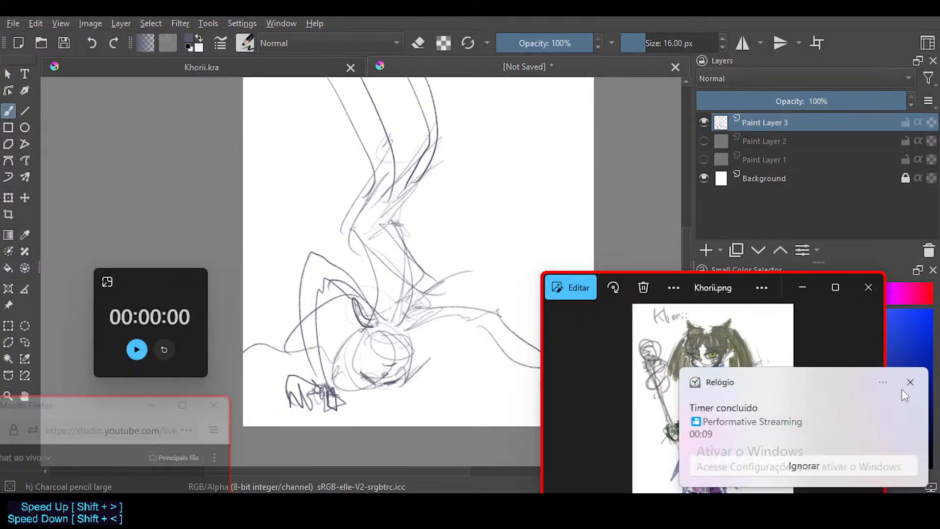
{"action": "left_click", "coordinate": [871, 462]}
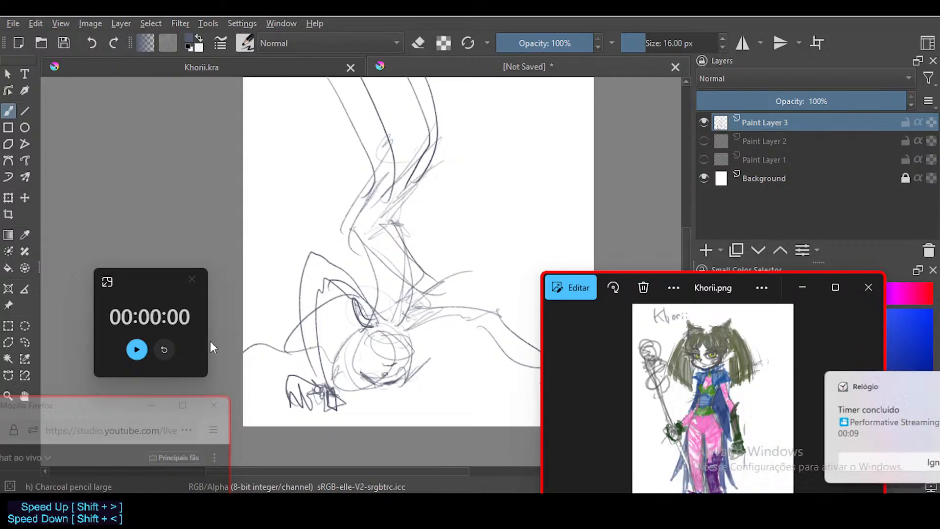
Add a new paint layer, hide Paint Layer 3 and start the one-minute timer again.
{"action": "left_click", "coordinate": [705, 249]}
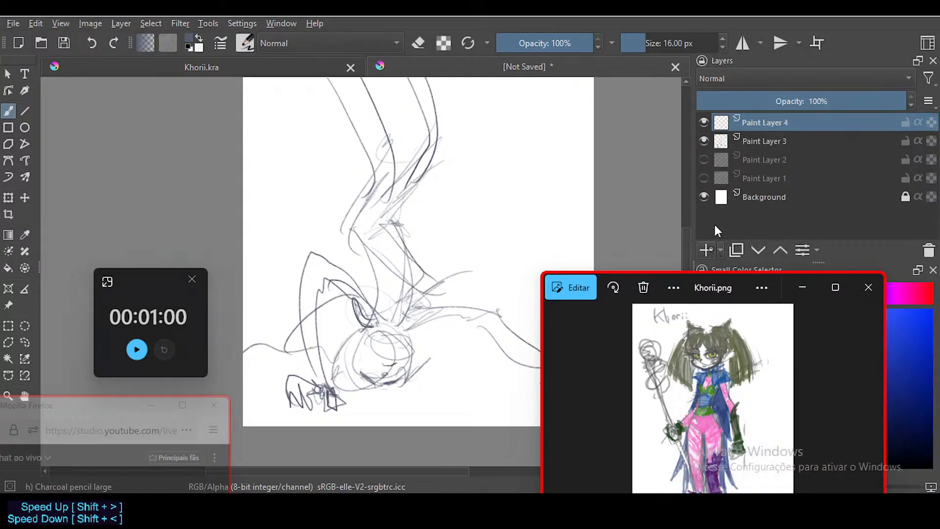
{"action": "left_click", "coordinate": [703, 139]}
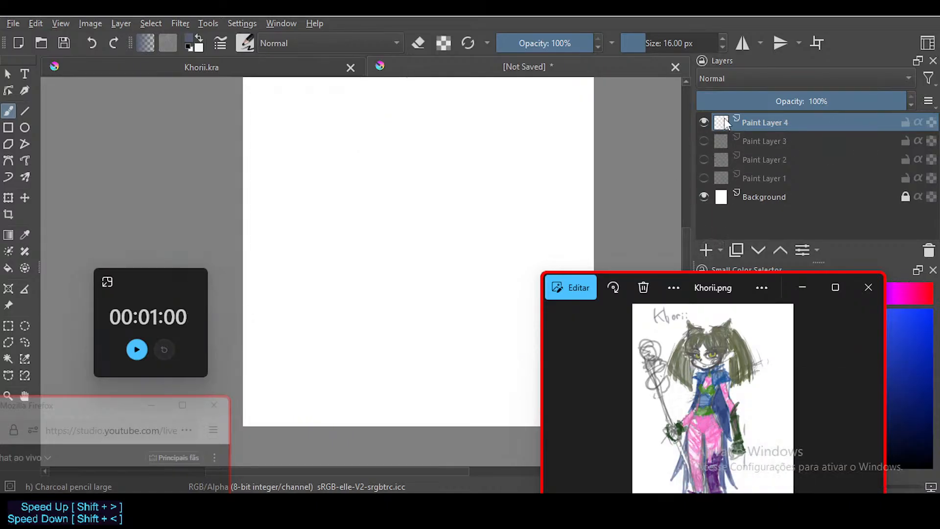
{"action": "left_click", "coordinate": [137, 349]}
Sketch a long outstretched leg with its foot and the bent thigh of a lunging figure.
{"action": "mouse_move", "coordinate": [307, 255]}
{"action": "left_mouse_down"}
{"action": "mouse_move", "coordinate": [280, 321]}
{"action": "mouse_move", "coordinate": [335, 248]}
{"action": "mouse_move", "coordinate": [481, 314]}
{"action": "mouse_move", "coordinate": [426, 277]}
{"action": "mouse_move", "coordinate": [512, 318]}
{"action": "mouse_move", "coordinate": [515, 310]}
{"action": "left_mouse_up"}
{"action": "mouse_move", "coordinate": [467, 302]}
{"action": "left_mouse_down"}
{"action": "mouse_move", "coordinate": [451, 296]}
{"action": "mouse_move", "coordinate": [524, 346]}
{"action": "mouse_move", "coordinate": [511, 323]}
{"action": "left_mouse_up"}
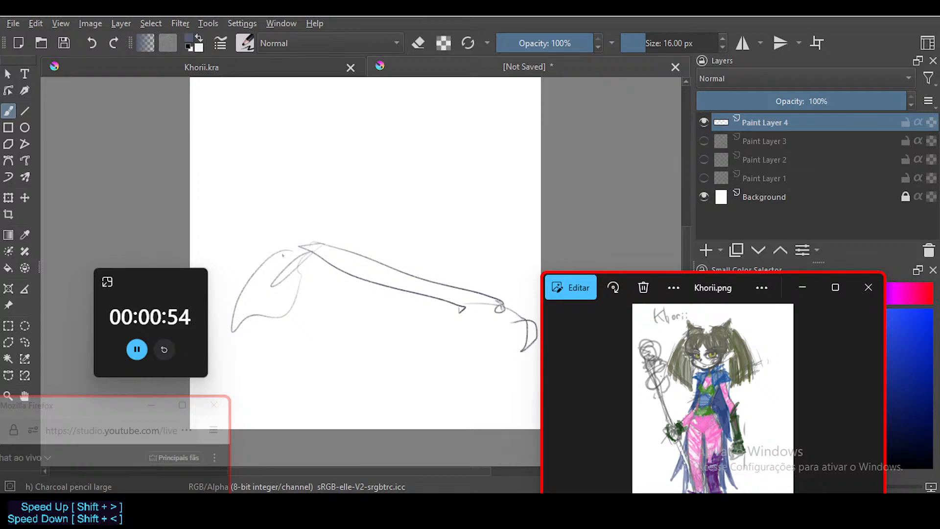
{"action": "mouse_move", "coordinate": [283, 255]}
{"action": "left_mouse_down"}
{"action": "mouse_move", "coordinate": [293, 255]}
{"action": "mouse_move", "coordinate": [291, 230]}
{"action": "mouse_move", "coordinate": [250, 344]}
{"action": "left_mouse_up"}
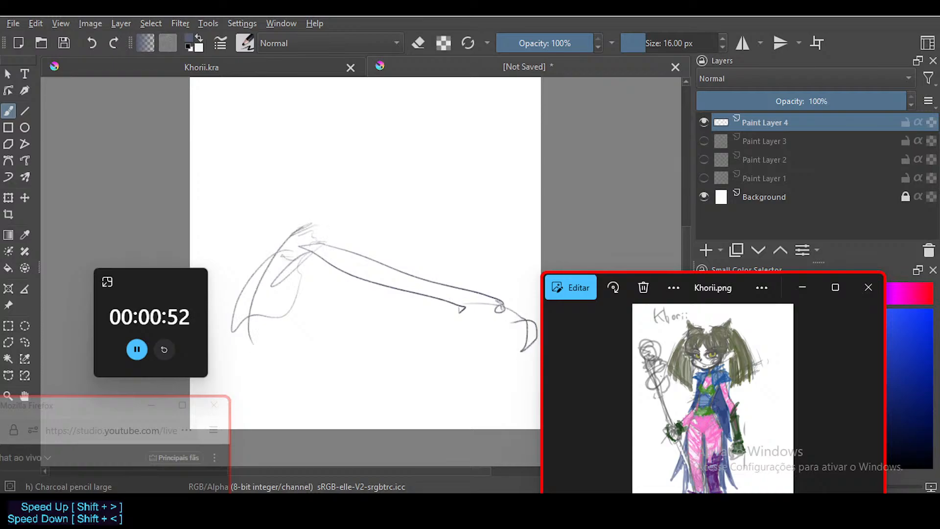
Sketch the arched torso and shoulder above the lunging legs and reinforce the bent thigh.
{"action": "left_click_drag", "start_coordinate": [321, 236], "coordinate": [282, 156]}
{"action": "mouse_move", "coordinate": [291, 256]}
{"action": "left_mouse_down"}
{"action": "mouse_move", "coordinate": [251, 243]}
{"action": "mouse_move", "coordinate": [244, 176]}
{"action": "left_mouse_up"}
{"action": "mouse_move", "coordinate": [246, 189]}
{"action": "left_mouse_down"}
{"action": "mouse_move", "coordinate": [262, 161]}
{"action": "mouse_move", "coordinate": [245, 239]}
{"action": "mouse_move", "coordinate": [248, 228]}
{"action": "left_mouse_up"}
{"action": "mouse_move", "coordinate": [270, 179]}
{"action": "left_mouse_down"}
{"action": "mouse_move", "coordinate": [276, 207]}
{"action": "mouse_move", "coordinate": [298, 229]}
{"action": "left_mouse_up"}
{"action": "mouse_move", "coordinate": [272, 237]}
{"action": "left_mouse_down"}
{"action": "mouse_move", "coordinate": [278, 252]}
{"action": "mouse_move", "coordinate": [245, 328]}
{"action": "left_mouse_up"}
{"action": "left_click_drag", "start_coordinate": [306, 247], "coordinate": [250, 316]}
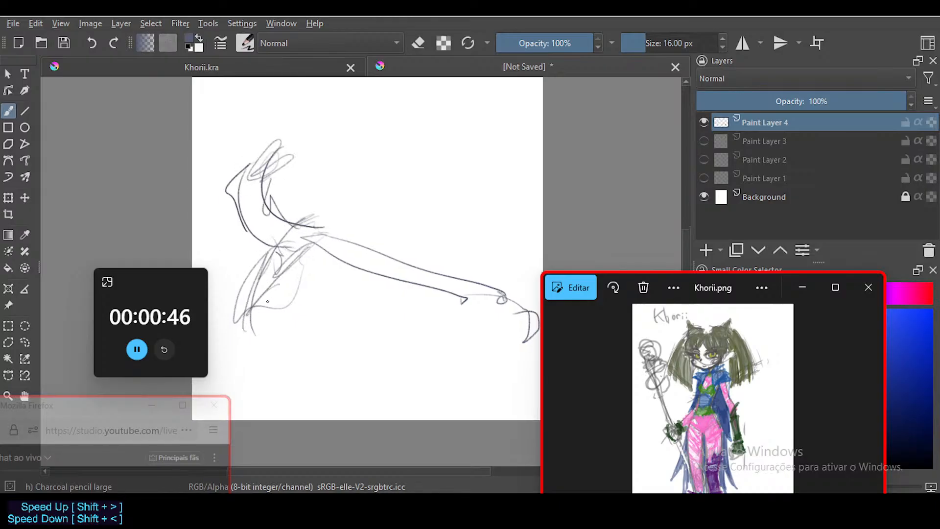
Draw the lunging figure's bent knee with the lower leg and foot tucked beneath the outstretched leg.
{"action": "mouse_move", "coordinate": [279, 287]}
{"action": "left_mouse_down"}
{"action": "mouse_move", "coordinate": [238, 343]}
{"action": "mouse_move", "coordinate": [333, 269]}
{"action": "mouse_move", "coordinate": [372, 278]}
{"action": "left_mouse_up"}
{"action": "left_click_drag", "start_coordinate": [355, 274], "coordinate": [358, 308]}
{"action": "left_click_drag", "start_coordinate": [341, 280], "coordinate": [352, 309]}
{"action": "left_click_drag", "start_coordinate": [356, 310], "coordinate": [336, 320]}
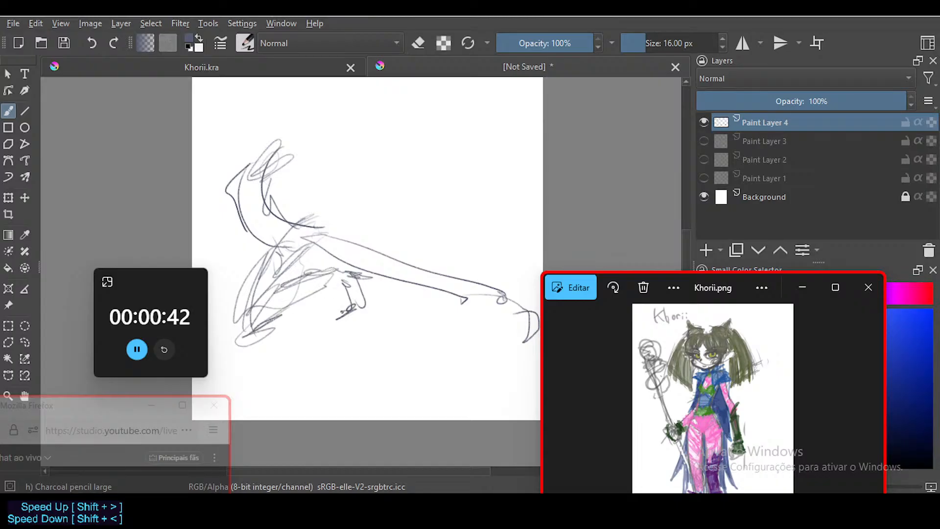
{"action": "left_click_drag", "start_coordinate": [360, 284], "coordinate": [343, 313]}
{"action": "mouse_move", "coordinate": [353, 274]}
{"action": "left_mouse_down"}
{"action": "mouse_move", "coordinate": [361, 290]}
{"action": "mouse_move", "coordinate": [359, 273]}
{"action": "mouse_move", "coordinate": [267, 305]}
{"action": "left_mouse_up"}
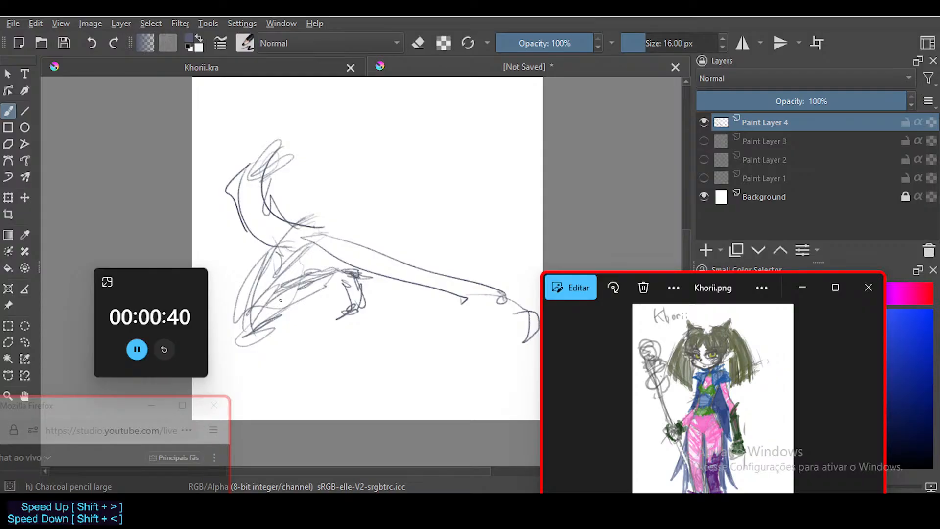
Reinforce the thigh and hip, and draw a long curve sweeping from the shoulder down to the outstretched leg.
{"action": "left_click_drag", "start_coordinate": [301, 256], "coordinate": [254, 327]}
{"action": "left_click_drag", "start_coordinate": [279, 240], "coordinate": [314, 218]}
{"action": "left_click_drag", "start_coordinate": [306, 128], "coordinate": [416, 254]}
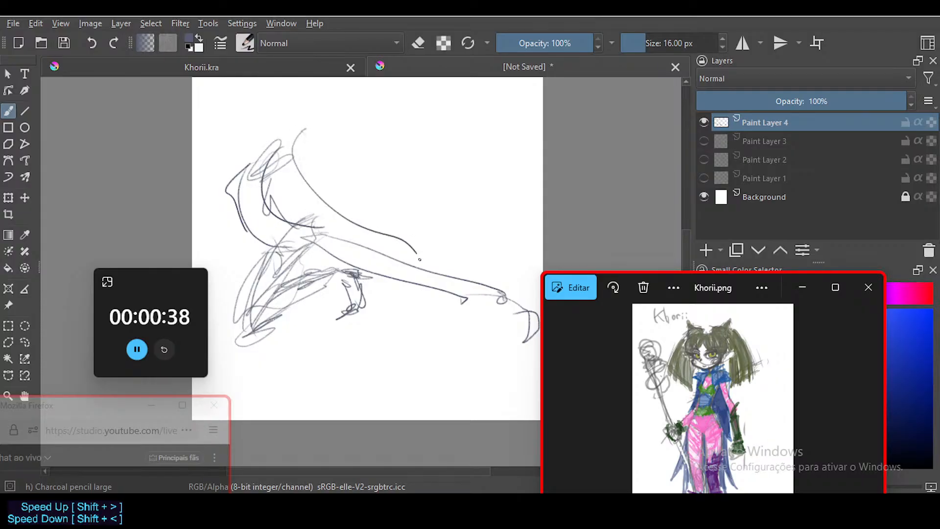
{"action": "left_click_drag", "start_coordinate": [357, 227], "coordinate": [421, 269]}
{"action": "left_click_drag", "start_coordinate": [227, 212], "coordinate": [240, 247]}
{"action": "left_click_drag", "start_coordinate": [247, 231], "coordinate": [252, 309]}
{"action": "left_click_drag", "start_coordinate": [276, 147], "coordinate": [326, 152]}
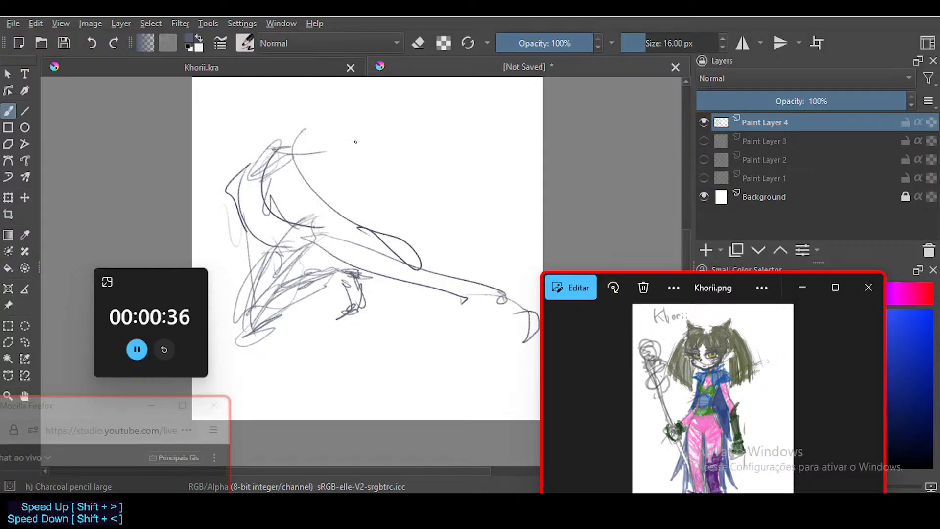
Add contour strokes on the upper part of the outstretched leg and darken the waist.
{"action": "left_click_drag", "start_coordinate": [396, 273], "coordinate": [374, 253]}
{"action": "mouse_move", "coordinate": [345, 267]}
{"action": "left_mouse_down"}
{"action": "mouse_move", "coordinate": [351, 227]}
{"action": "mouse_move", "coordinate": [347, 264]}
{"action": "left_mouse_up"}
{"action": "left_click_drag", "start_coordinate": [361, 246], "coordinate": [357, 265]}
{"action": "left_click_drag", "start_coordinate": [339, 226], "coordinate": [380, 254]}
{"action": "mouse_move", "coordinate": [337, 226]}
{"action": "left_mouse_down"}
{"action": "mouse_move", "coordinate": [288, 245]}
{"action": "mouse_move", "coordinate": [316, 240]}
{"action": "mouse_move", "coordinate": [309, 227]}
{"action": "left_mouse_up"}
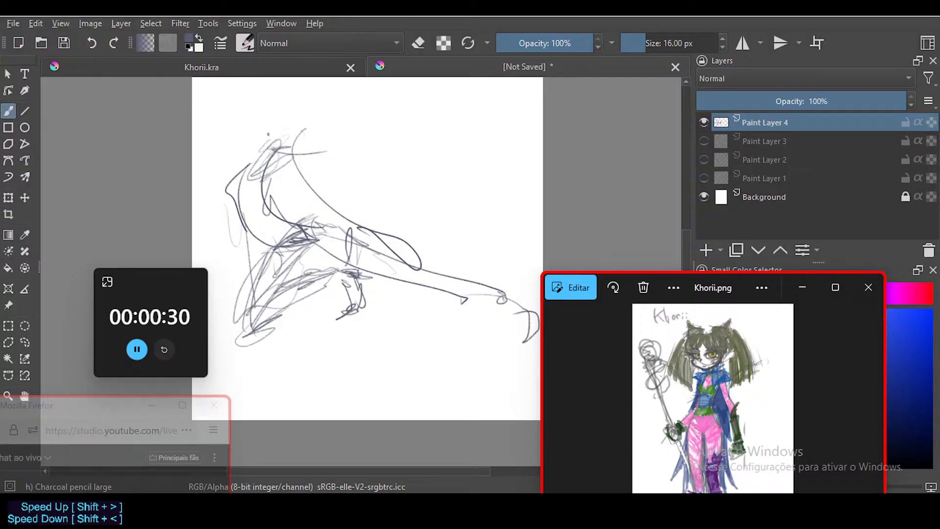
Sketch a round head and both arms of the lunging figure, one stretched forward with an open hand.
{"action": "mouse_move", "coordinate": [268, 134]}
{"action": "left_mouse_down"}
{"action": "mouse_move", "coordinate": [313, 128]}
{"action": "mouse_move", "coordinate": [289, 149]}
{"action": "mouse_move", "coordinate": [381, 130]}
{"action": "left_mouse_up"}
{"action": "mouse_move", "coordinate": [275, 179]}
{"action": "left_mouse_down"}
{"action": "mouse_move", "coordinate": [420, 109]}
{"action": "mouse_move", "coordinate": [434, 90]}
{"action": "mouse_move", "coordinate": [470, 114]}
{"action": "mouse_move", "coordinate": [463, 139]}
{"action": "mouse_move", "coordinate": [423, 118]}
{"action": "mouse_move", "coordinate": [455, 112]}
{"action": "mouse_move", "coordinate": [441, 138]}
{"action": "left_mouse_up"}
{"action": "mouse_move", "coordinate": [443, 132]}
{"action": "left_mouse_down"}
{"action": "mouse_move", "coordinate": [411, 131]}
{"action": "mouse_move", "coordinate": [319, 167]}
{"action": "left_mouse_up"}
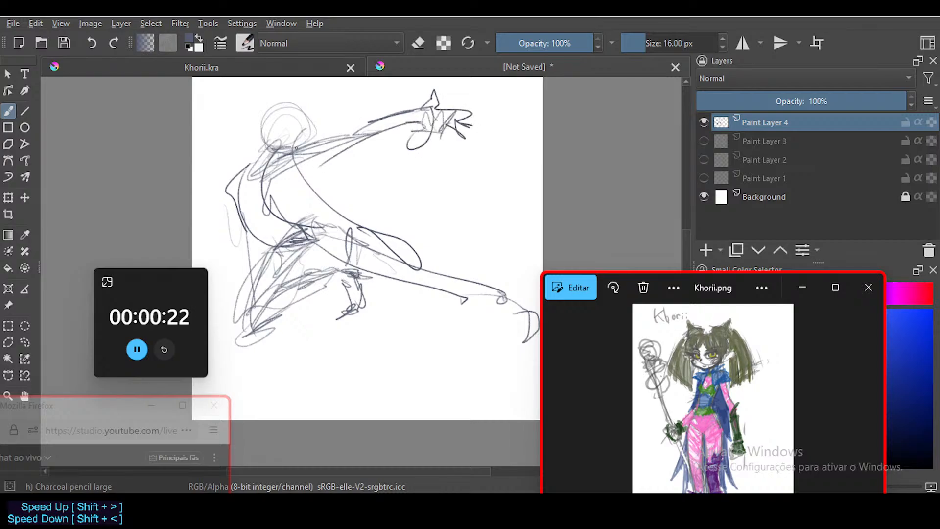
{"action": "mouse_move", "coordinate": [216, 203]}
{"action": "left_mouse_down"}
{"action": "mouse_move", "coordinate": [258, 159]}
{"action": "mouse_move", "coordinate": [279, 153]}
{"action": "mouse_move", "coordinate": [225, 181]}
{"action": "left_mouse_up"}
{"action": "mouse_move", "coordinate": [247, 159]}
{"action": "left_mouse_down"}
{"action": "mouse_move", "coordinate": [227, 180]}
{"action": "mouse_move", "coordinate": [240, 174]}
{"action": "mouse_move", "coordinate": [233, 185]}
{"action": "left_mouse_up"}
{"action": "left_click_drag", "start_coordinate": [239, 181], "coordinate": [215, 232]}
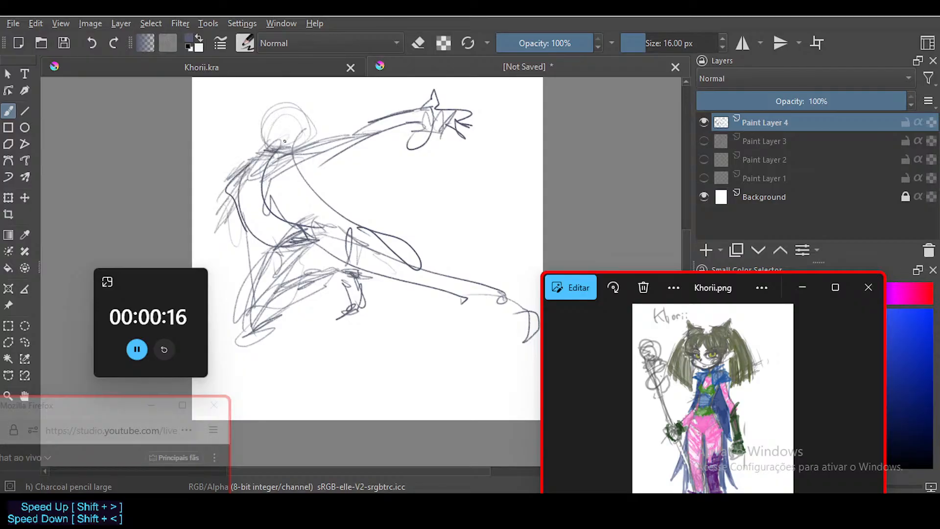
Draw the lunging figure's jaw, eyes and mouth, and outline a hair tail flowing behind the head.
{"action": "mouse_move", "coordinate": [272, 146]}
{"action": "left_mouse_down"}
{"action": "mouse_move", "coordinate": [301, 106]}
{"action": "mouse_move", "coordinate": [310, 139]}
{"action": "left_mouse_up"}
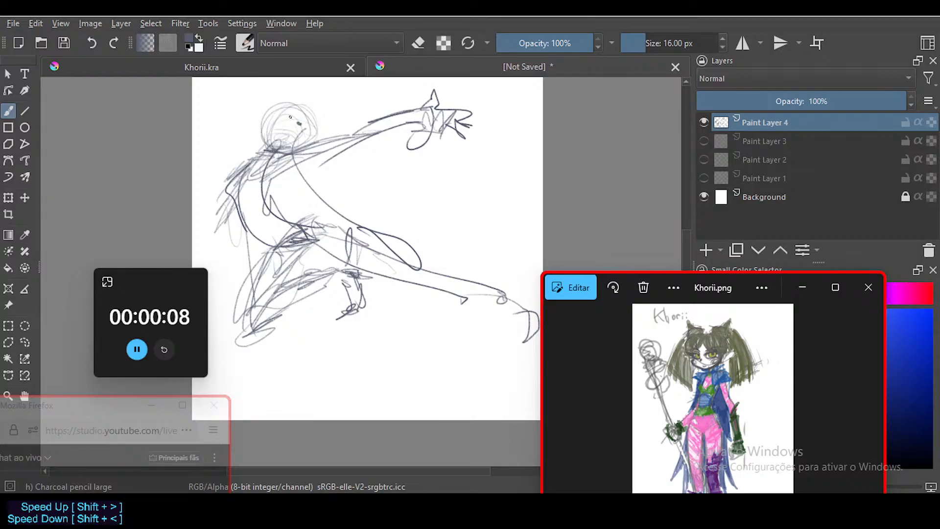
{"action": "mouse_move", "coordinate": [290, 117]}
{"action": "left_mouse_down"}
{"action": "mouse_move", "coordinate": [280, 113]}
{"action": "mouse_move", "coordinate": [313, 117]}
{"action": "mouse_move", "coordinate": [309, 128]}
{"action": "left_mouse_up"}
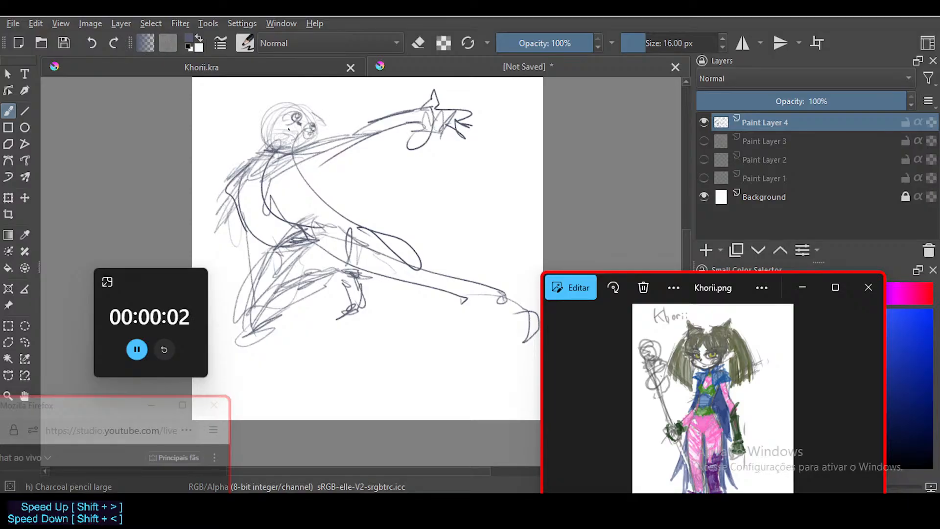
{"action": "mouse_move", "coordinate": [296, 133]}
{"action": "left_mouse_down"}
{"action": "mouse_move", "coordinate": [285, 129]}
{"action": "mouse_move", "coordinate": [287, 136]}
{"action": "left_mouse_up"}
{"action": "mouse_move", "coordinate": [272, 103]}
{"action": "left_mouse_down"}
{"action": "mouse_move", "coordinate": [296, 116]}
{"action": "mouse_move", "coordinate": [203, 174]}
{"action": "mouse_move", "coordinate": [253, 128]}
{"action": "left_mouse_up"}
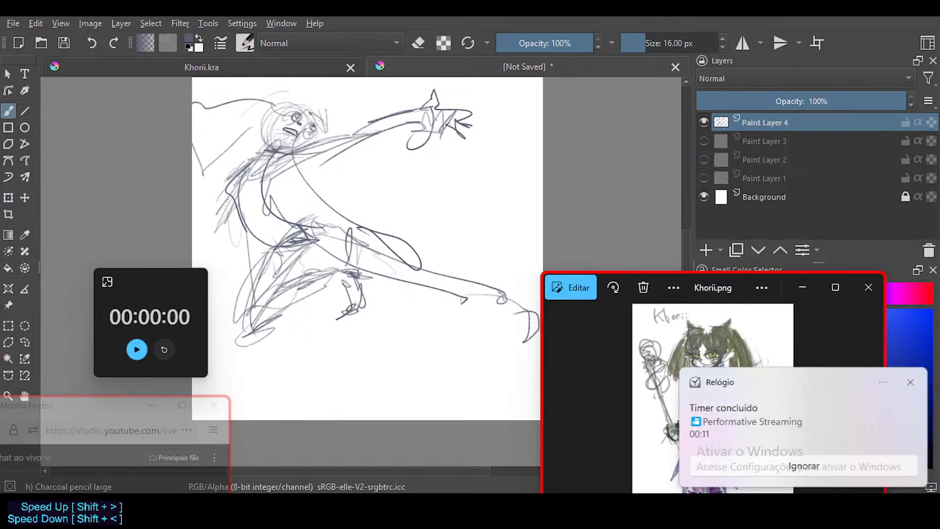
Add hair around the face and strokes on the rear arm, and dismiss the finished-timer notification.
{"action": "mouse_move", "coordinate": [321, 106]}
{"action": "left_mouse_down"}
{"action": "mouse_move", "coordinate": [327, 128]}
{"action": "mouse_move", "coordinate": [304, 105]}
{"action": "mouse_move", "coordinate": [268, 114]}
{"action": "mouse_move", "coordinate": [280, 127]}
{"action": "mouse_move", "coordinate": [268, 143]}
{"action": "mouse_move", "coordinate": [273, 116]}
{"action": "mouse_move", "coordinate": [264, 144]}
{"action": "mouse_move", "coordinate": [317, 150]}
{"action": "left_mouse_up"}
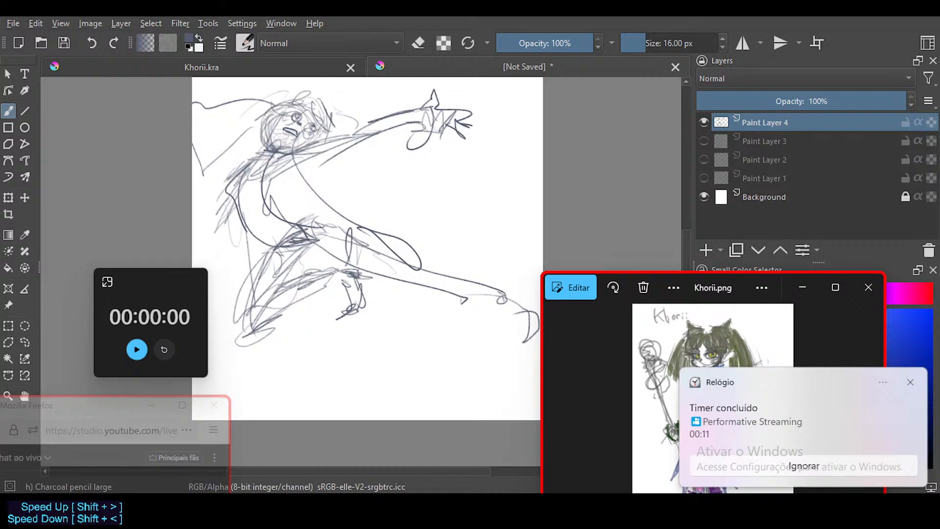
{"action": "mouse_move", "coordinate": [311, 112]}
{"action": "left_mouse_down"}
{"action": "mouse_move", "coordinate": [282, 111]}
{"action": "mouse_move", "coordinate": [272, 147]}
{"action": "mouse_move", "coordinate": [287, 153]}
{"action": "left_mouse_up"}
{"action": "left_click", "coordinate": [910, 382]}
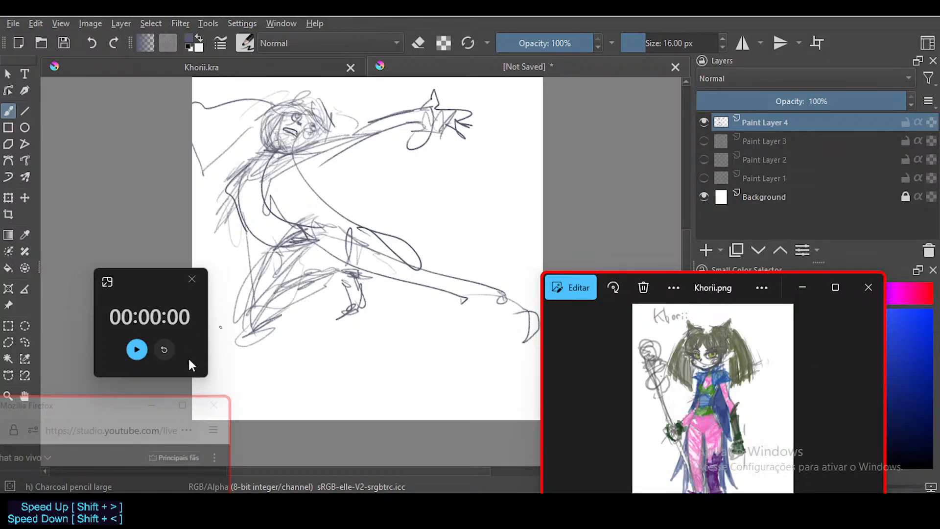
{"action": "mouse_move", "coordinate": [276, 177]}
{"action": "left_mouse_down"}
{"action": "mouse_move", "coordinate": [294, 206]}
{"action": "mouse_move", "coordinate": [270, 203]}
{"action": "mouse_move", "coordinate": [229, 237]}
{"action": "mouse_move", "coordinate": [238, 238]}
{"action": "left_mouse_up"}
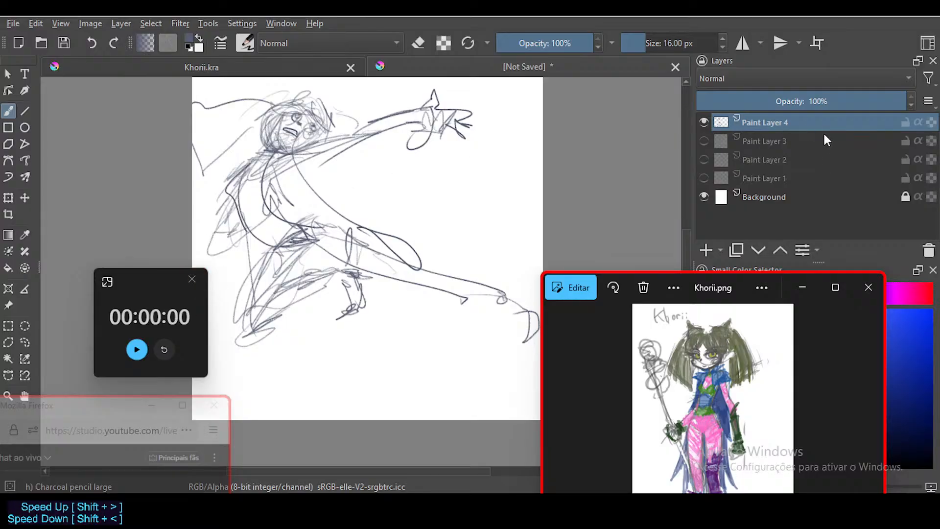
Add a new paint layer, hide Paint Layer 4 and start the one-minute timer again.
{"action": "left_click", "coordinate": [700, 250]}
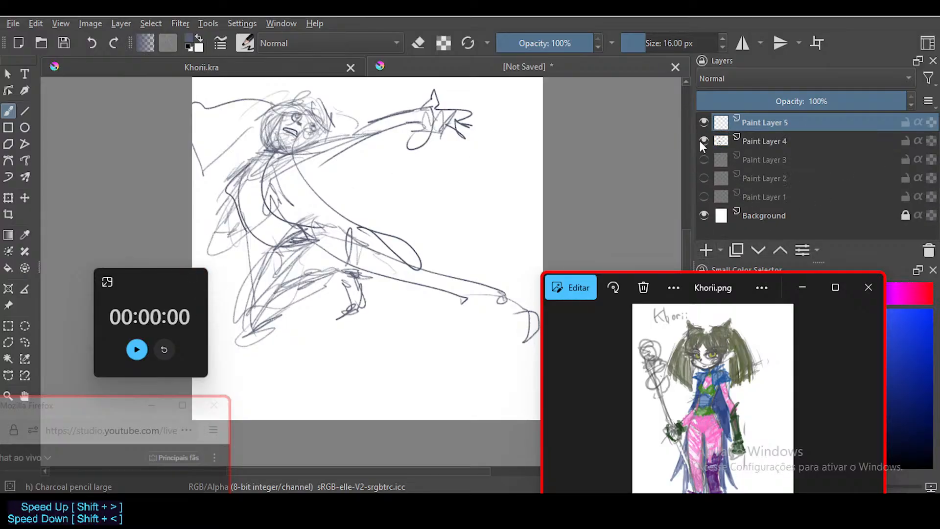
{"action": "left_click", "coordinate": [703, 141]}
{"action": "left_click", "coordinate": [137, 349]}
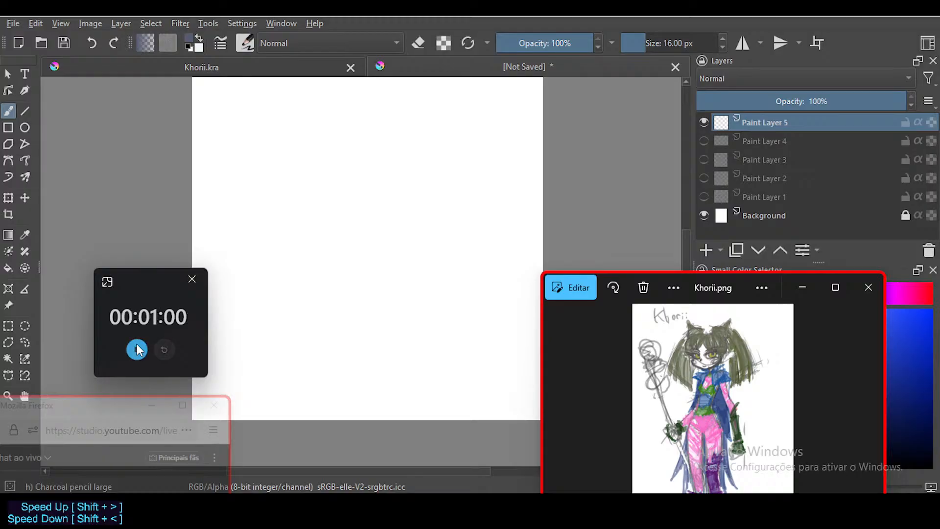
Sketch the folded legs and the rear foot of a kneeling figure.
{"action": "mouse_move", "coordinate": [372, 239]}
{"action": "left_mouse_down"}
{"action": "mouse_move", "coordinate": [318, 277]}
{"action": "mouse_move", "coordinate": [266, 283]}
{"action": "left_mouse_up"}
{"action": "left_click_drag", "start_coordinate": [382, 259], "coordinate": [280, 288]}
{"action": "left_click_drag", "start_coordinate": [264, 295], "coordinate": [365, 303]}
{"action": "mouse_move", "coordinate": [391, 251]}
{"action": "left_mouse_down"}
{"action": "mouse_move", "coordinate": [420, 241]}
{"action": "mouse_move", "coordinate": [340, 350]}
{"action": "mouse_move", "coordinate": [365, 351]}
{"action": "left_mouse_up"}
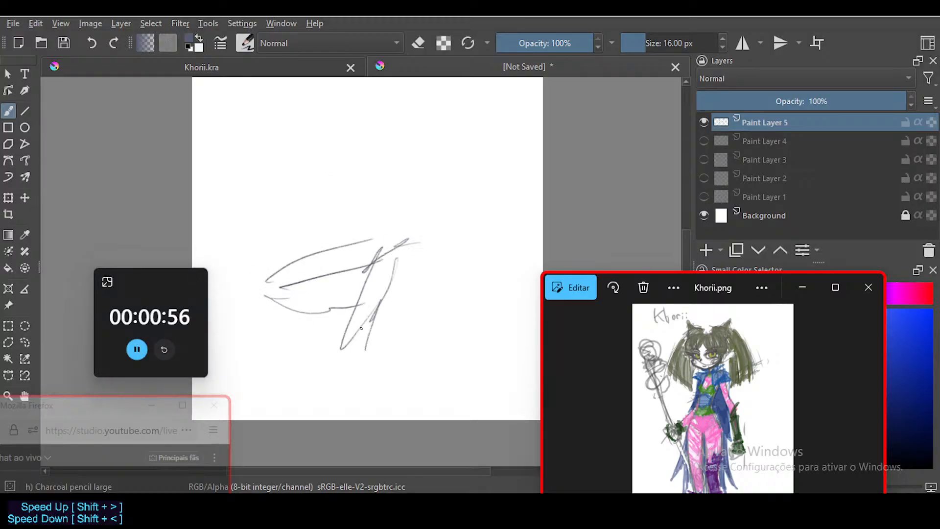
{"action": "mouse_move", "coordinate": [369, 319]}
{"action": "left_mouse_down"}
{"action": "mouse_move", "coordinate": [387, 311]}
{"action": "mouse_move", "coordinate": [380, 333]}
{"action": "mouse_move", "coordinate": [412, 284]}
{"action": "mouse_move", "coordinate": [425, 301]}
{"action": "mouse_move", "coordinate": [396, 328]}
{"action": "left_mouse_up"}
{"action": "mouse_move", "coordinate": [361, 284]}
{"action": "left_mouse_down"}
{"action": "mouse_move", "coordinate": [296, 289]}
{"action": "mouse_move", "coordinate": [366, 293]}
{"action": "left_mouse_up"}
{"action": "left_click_drag", "start_coordinate": [392, 288], "coordinate": [377, 288]}
Sketch the kneeling figure's curved torso rising from the hips, with front and back contours.
{"action": "mouse_move", "coordinate": [379, 239]}
{"action": "left_mouse_down"}
{"action": "mouse_move", "coordinate": [394, 252]}
{"action": "mouse_move", "coordinate": [391, 239]}
{"action": "mouse_move", "coordinate": [362, 250]}
{"action": "left_mouse_up"}
{"action": "left_click_drag", "start_coordinate": [347, 181], "coordinate": [369, 243]}
{"action": "left_click_drag", "start_coordinate": [409, 252], "coordinate": [401, 259]}
{"action": "left_click_drag", "start_coordinate": [365, 168], "coordinate": [400, 255]}
{"action": "mouse_move", "coordinate": [337, 186]}
{"action": "left_mouse_down"}
{"action": "mouse_move", "coordinate": [345, 206]}
{"action": "mouse_move", "coordinate": [376, 215]}
{"action": "mouse_move", "coordinate": [374, 242]}
{"action": "left_mouse_up"}
{"action": "left_click_drag", "start_coordinate": [337, 160], "coordinate": [371, 220]}
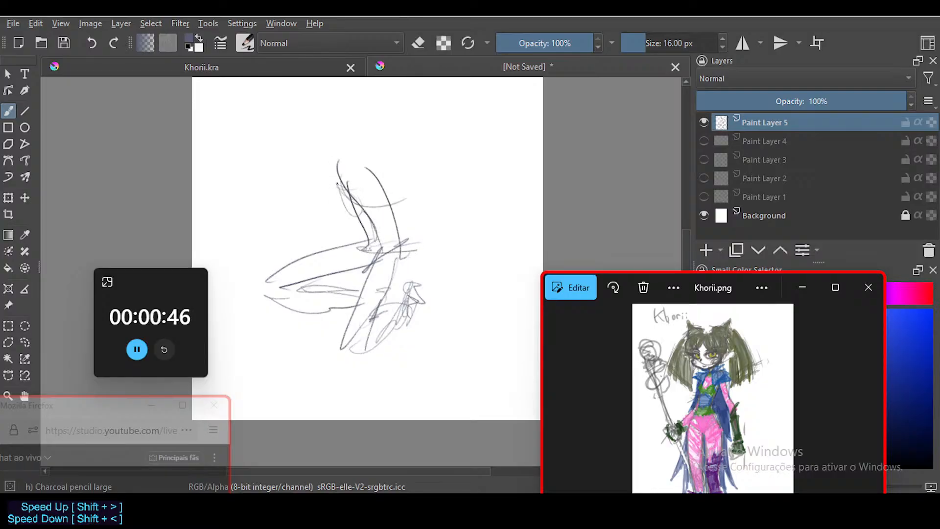
Draw one straight arm reaching down to the kneeling figure's thigh and the other arm swept out behind.
{"action": "mouse_move", "coordinate": [337, 185]}
{"action": "left_mouse_down"}
{"action": "mouse_move", "coordinate": [384, 183]}
{"action": "mouse_move", "coordinate": [369, 175]}
{"action": "mouse_move", "coordinate": [364, 185]}
{"action": "mouse_move", "coordinate": [360, 173]}
{"action": "mouse_move", "coordinate": [372, 187]}
{"action": "mouse_move", "coordinate": [388, 177]}
{"action": "mouse_move", "coordinate": [375, 172]}
{"action": "mouse_move", "coordinate": [376, 146]}
{"action": "mouse_move", "coordinate": [338, 194]}
{"action": "mouse_move", "coordinate": [327, 178]}
{"action": "mouse_move", "coordinate": [340, 249]}
{"action": "mouse_move", "coordinate": [346, 173]}
{"action": "mouse_move", "coordinate": [354, 281]}
{"action": "left_mouse_up"}
{"action": "left_click_drag", "start_coordinate": [339, 185], "coordinate": [351, 295]}
{"action": "mouse_move", "coordinate": [337, 260]}
{"action": "left_mouse_down"}
{"action": "mouse_move", "coordinate": [354, 323]}
{"action": "mouse_move", "coordinate": [345, 329]}
{"action": "left_mouse_up"}
{"action": "left_click_drag", "start_coordinate": [373, 148], "coordinate": [377, 164]}
{"action": "mouse_move", "coordinate": [376, 157]}
{"action": "left_mouse_down"}
{"action": "mouse_move", "coordinate": [385, 175]}
{"action": "mouse_move", "coordinate": [428, 177]}
{"action": "left_mouse_up"}
{"action": "left_click_drag", "start_coordinate": [375, 191], "coordinate": [416, 194]}
{"action": "left_click_drag", "start_coordinate": [398, 184], "coordinate": [439, 187]}
Add strokes along the kneeling figure's waist, and sketch the shoulder line with a round head above it.
{"action": "mouse_move", "coordinate": [367, 197]}
{"action": "left_mouse_down"}
{"action": "mouse_move", "coordinate": [360, 213]}
{"action": "mouse_move", "coordinate": [377, 247]}
{"action": "left_mouse_up"}
{"action": "mouse_move", "coordinate": [373, 229]}
{"action": "left_mouse_down"}
{"action": "mouse_move", "coordinate": [354, 240]}
{"action": "mouse_move", "coordinate": [395, 272]}
{"action": "left_mouse_up"}
{"action": "left_click_drag", "start_coordinate": [381, 205], "coordinate": [402, 263]}
{"action": "mouse_move", "coordinate": [342, 161]}
{"action": "left_mouse_down"}
{"action": "mouse_move", "coordinate": [365, 120]}
{"action": "mouse_move", "coordinate": [389, 154]}
{"action": "left_mouse_up"}
{"action": "left_click_drag", "start_coordinate": [372, 98], "coordinate": [376, 145]}
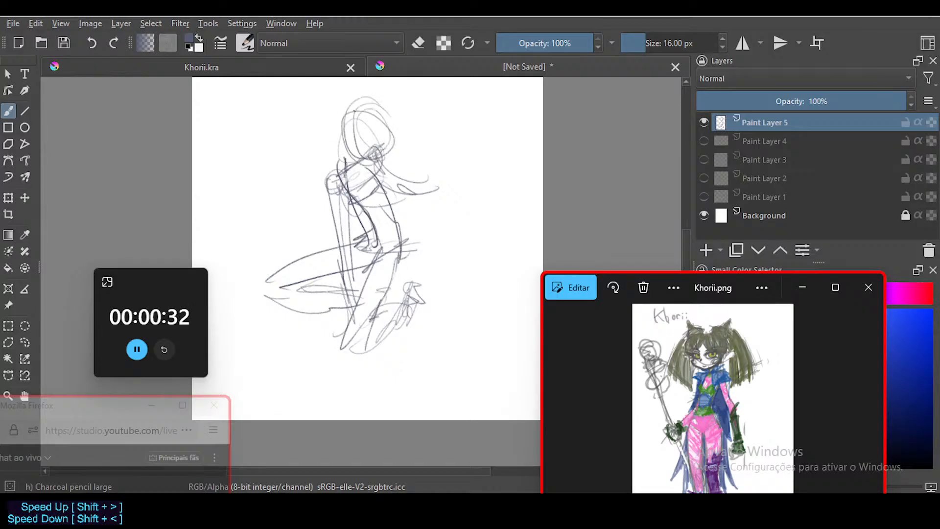
{"action": "mouse_move", "coordinate": [368, 108]}
{"action": "left_mouse_down"}
{"action": "mouse_move", "coordinate": [361, 138]}
{"action": "mouse_move", "coordinate": [341, 115]}
{"action": "mouse_move", "coordinate": [345, 105]}
{"action": "mouse_move", "coordinate": [380, 119]}
{"action": "mouse_move", "coordinate": [385, 153]}
{"action": "mouse_move", "coordinate": [360, 158]}
{"action": "left_mouse_up"}
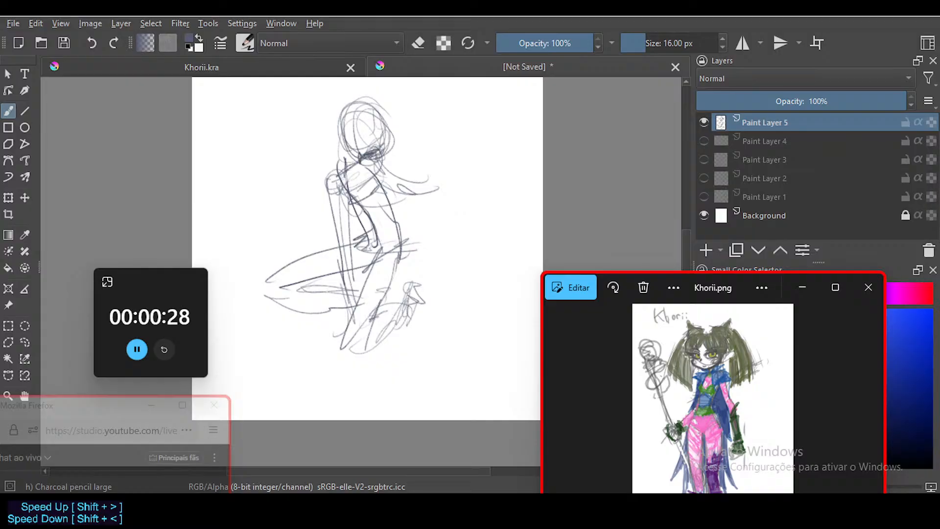
Add the kneeling figure's facial features, and darken the contours of the torso, rear arm and hip.
{"action": "mouse_move", "coordinate": [364, 111]}
{"action": "left_mouse_down"}
{"action": "mouse_move", "coordinate": [376, 147]}
{"action": "mouse_move", "coordinate": [381, 129]}
{"action": "mouse_move", "coordinate": [355, 100]}
{"action": "mouse_move", "coordinate": [338, 142]}
{"action": "mouse_move", "coordinate": [365, 130]}
{"action": "mouse_move", "coordinate": [355, 142]}
{"action": "mouse_move", "coordinate": [365, 122]}
{"action": "mouse_move", "coordinate": [354, 126]}
{"action": "left_mouse_up"}
{"action": "mouse_move", "coordinate": [363, 126]}
{"action": "left_mouse_down"}
{"action": "mouse_move", "coordinate": [363, 136]}
{"action": "mouse_move", "coordinate": [379, 123]}
{"action": "mouse_move", "coordinate": [381, 152]}
{"action": "mouse_move", "coordinate": [367, 152]}
{"action": "mouse_move", "coordinate": [368, 174]}
{"action": "mouse_move", "coordinate": [364, 155]}
{"action": "mouse_move", "coordinate": [342, 176]}
{"action": "mouse_move", "coordinate": [360, 242]}
{"action": "left_mouse_up"}
{"action": "mouse_move", "coordinate": [343, 163]}
{"action": "left_mouse_down"}
{"action": "mouse_move", "coordinate": [338, 188]}
{"action": "mouse_move", "coordinate": [352, 241]}
{"action": "left_mouse_up"}
{"action": "mouse_move", "coordinate": [375, 167]}
{"action": "left_mouse_down"}
{"action": "mouse_move", "coordinate": [355, 200]}
{"action": "mouse_move", "coordinate": [358, 180]}
{"action": "mouse_move", "coordinate": [371, 187]}
{"action": "mouse_move", "coordinate": [438, 177]}
{"action": "left_mouse_up"}
{"action": "left_click_drag", "start_coordinate": [389, 195], "coordinate": [404, 234]}
{"action": "mouse_move", "coordinate": [400, 214]}
{"action": "left_mouse_down"}
{"action": "mouse_move", "coordinate": [411, 238]}
{"action": "mouse_move", "coordinate": [390, 284]}
{"action": "left_mouse_up"}
Sketch a belt around the kneeling figure's waist and add hair strokes beside the face.
{"action": "left_click_drag", "start_coordinate": [362, 243], "coordinate": [411, 240]}
{"action": "mouse_move", "coordinate": [377, 247]}
{"action": "left_mouse_down"}
{"action": "mouse_move", "coordinate": [400, 239]}
{"action": "mouse_move", "coordinate": [407, 224]}
{"action": "left_mouse_up"}
{"action": "left_click_drag", "start_coordinate": [376, 228], "coordinate": [394, 222]}
{"action": "left_click_drag", "start_coordinate": [398, 215], "coordinate": [409, 226]}
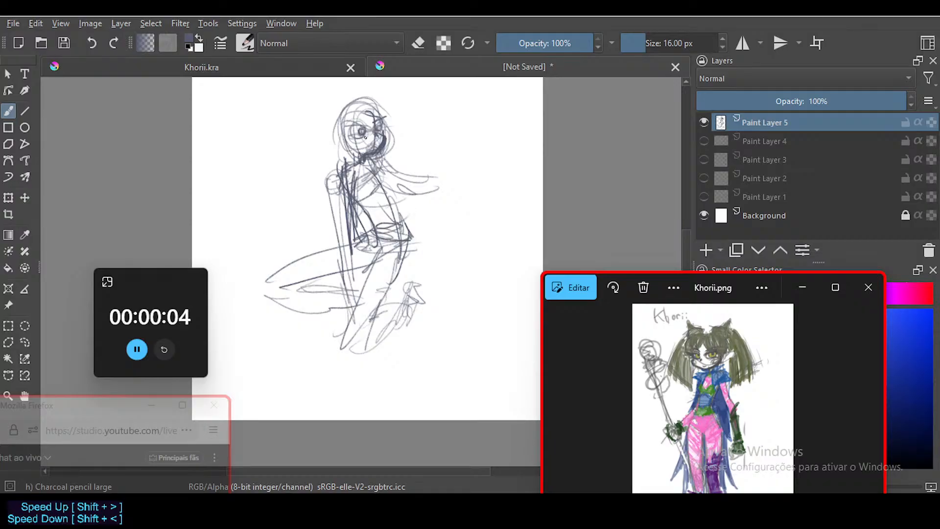
{"action": "mouse_move", "coordinate": [341, 136]}
{"action": "left_mouse_down"}
{"action": "mouse_move", "coordinate": [346, 165]}
{"action": "mouse_move", "coordinate": [338, 160]}
{"action": "left_mouse_up"}
{"action": "left_click_drag", "start_coordinate": [336, 155], "coordinate": [345, 108]}
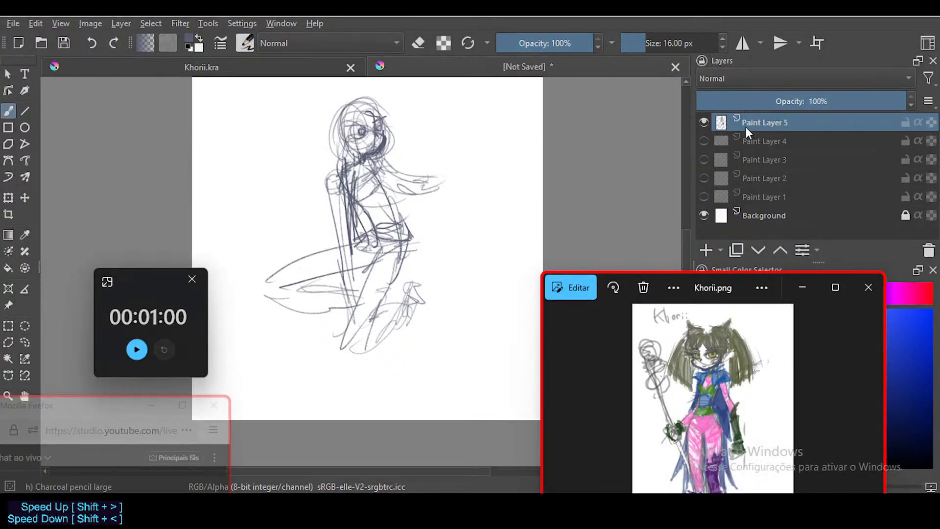
Add a new paint layer, hide Paint Layer 5 and restart the one-minute timer.
{"action": "key", "text": "Insert"}
{"action": "left_click", "coordinate": [704, 141]}
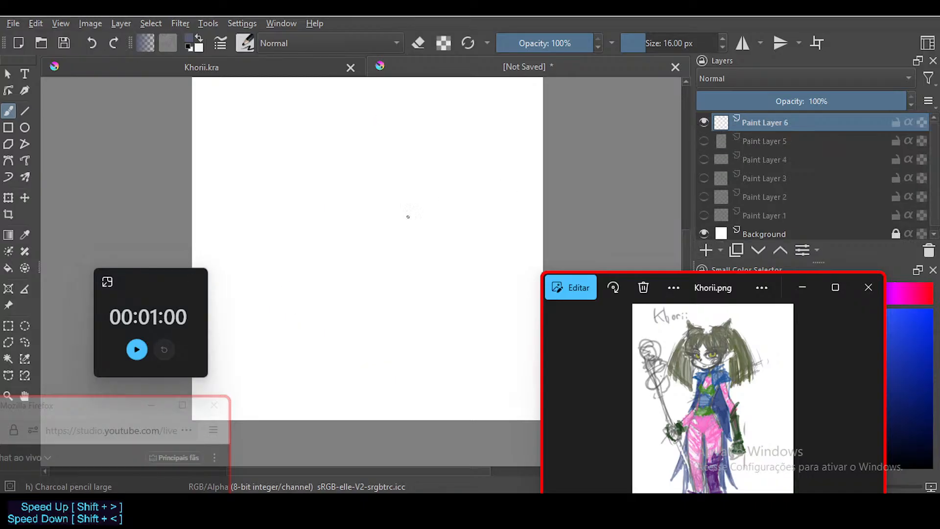
{"action": "left_click", "coordinate": [137, 349]}
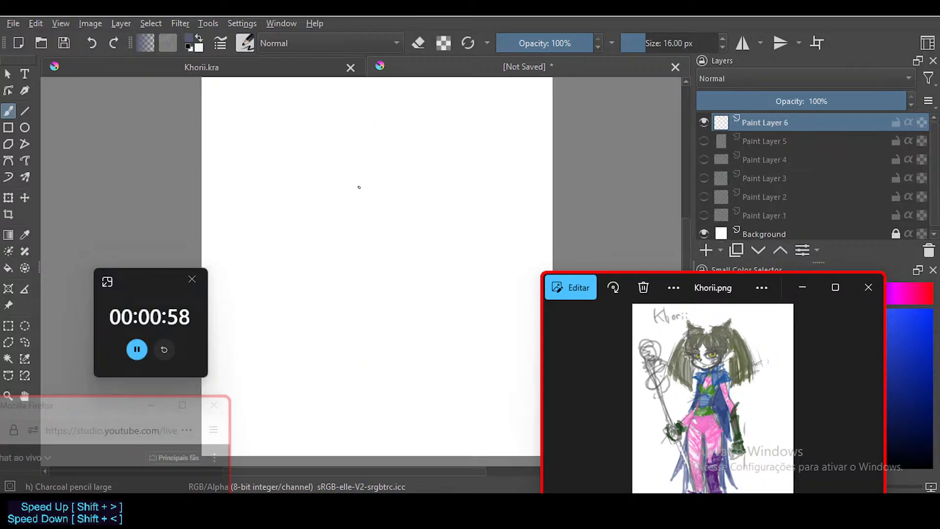
Sketch the first long contours of the torso and legs for a leaning standing figure.
{"action": "scroll", "coordinate": [359, 187], "scroll_direction": "down", "scroll_amount": 1}
{"action": "left_click_drag", "start_coordinate": [351, 155], "coordinate": [336, 235]}
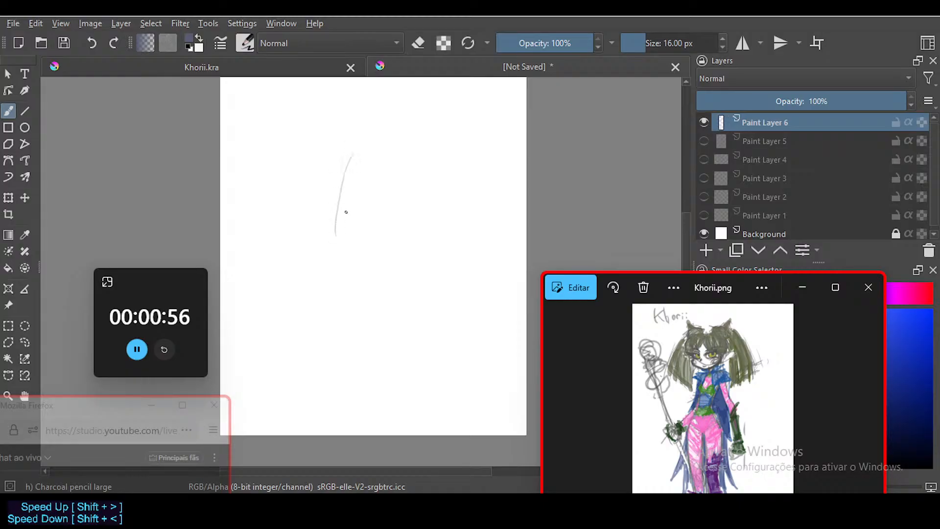
{"action": "left_click_drag", "start_coordinate": [352, 185], "coordinate": [343, 262]}
{"action": "left_click_drag", "start_coordinate": [370, 194], "coordinate": [454, 321]}
{"action": "left_click_drag", "start_coordinate": [373, 226], "coordinate": [421, 296]}
{"action": "mouse_move", "coordinate": [338, 189]}
{"action": "left_mouse_down"}
{"action": "mouse_move", "coordinate": [348, 281]}
{"action": "mouse_move", "coordinate": [377, 323]}
{"action": "left_mouse_up"}
{"action": "left_click_drag", "start_coordinate": [360, 208], "coordinate": [384, 320]}
Refine the leaning figure's supporting leg and draw its foot.
{"action": "left_click_drag", "start_coordinate": [352, 246], "coordinate": [376, 329]}
{"action": "left_click_drag", "start_coordinate": [361, 265], "coordinate": [387, 328]}
{"action": "left_click_drag", "start_coordinate": [351, 288], "coordinate": [389, 384]}
{"action": "mouse_move", "coordinate": [362, 319]}
{"action": "left_mouse_down"}
{"action": "mouse_move", "coordinate": [393, 396]}
{"action": "mouse_move", "coordinate": [422, 404]}
{"action": "left_mouse_up"}
{"action": "left_click_drag", "start_coordinate": [397, 358], "coordinate": [389, 387]}
Draw the leaning figure's other leg extended diagonally outward with a pointed foot.
{"action": "left_click_drag", "start_coordinate": [385, 234], "coordinate": [411, 294]}
{"action": "left_click_drag", "start_coordinate": [403, 270], "coordinate": [464, 341]}
{"action": "mouse_move", "coordinate": [452, 320]}
{"action": "left_mouse_down"}
{"action": "mouse_move", "coordinate": [483, 365]}
{"action": "mouse_move", "coordinate": [453, 348]}
{"action": "left_mouse_up"}
{"action": "left_click_drag", "start_coordinate": [394, 322], "coordinate": [407, 374]}
Sketch the leaning figure's upper torso and shoulder lines above the hips.
{"action": "mouse_move", "coordinate": [346, 260]}
{"action": "left_mouse_down"}
{"action": "mouse_move", "coordinate": [395, 217]}
{"action": "mouse_move", "coordinate": [404, 192]}
{"action": "left_mouse_up"}
{"action": "mouse_move", "coordinate": [414, 221]}
{"action": "left_mouse_down"}
{"action": "mouse_move", "coordinate": [403, 256]}
{"action": "mouse_move", "coordinate": [422, 208]}
{"action": "left_mouse_up"}
{"action": "mouse_move", "coordinate": [393, 240]}
{"action": "left_mouse_down"}
{"action": "mouse_move", "coordinate": [432, 152]}
{"action": "mouse_move", "coordinate": [477, 189]}
{"action": "left_mouse_up"}
{"action": "mouse_move", "coordinate": [420, 211]}
{"action": "left_mouse_down"}
{"action": "mouse_move", "coordinate": [454, 191]}
{"action": "mouse_move", "coordinate": [376, 201]}
{"action": "mouse_move", "coordinate": [408, 184]}
{"action": "mouse_move", "coordinate": [373, 162]}
{"action": "mouse_move", "coordinate": [405, 188]}
{"action": "mouse_move", "coordinate": [361, 170]}
{"action": "mouse_move", "coordinate": [365, 258]}
{"action": "left_mouse_up"}
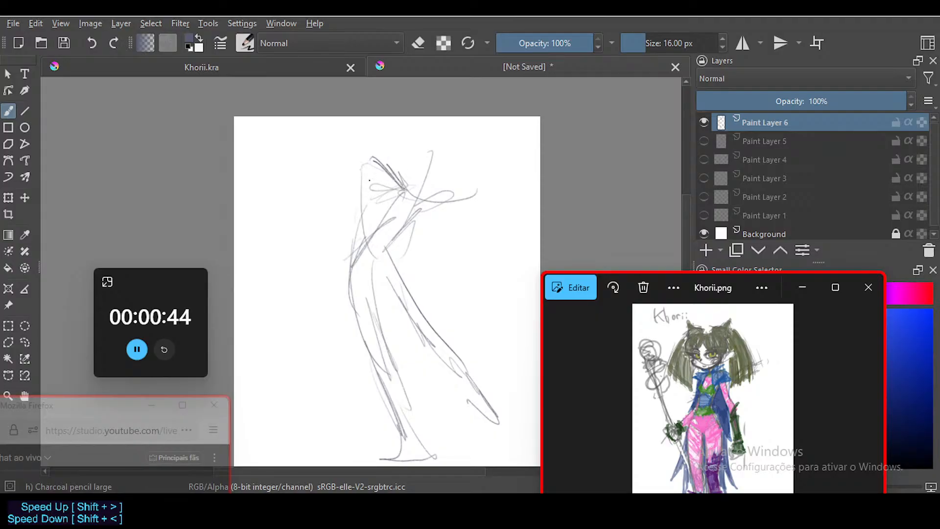
Draw one arm bent with the hand at the waist and the other hanging down with its hand.
{"action": "mouse_move", "coordinate": [365, 155]}
{"action": "left_mouse_down"}
{"action": "mouse_move", "coordinate": [384, 227]}
{"action": "mouse_move", "coordinate": [375, 167]}
{"action": "mouse_move", "coordinate": [407, 189]}
{"action": "mouse_move", "coordinate": [374, 226]}
{"action": "mouse_move", "coordinate": [353, 234]}
{"action": "mouse_move", "coordinate": [364, 241]}
{"action": "left_mouse_up"}
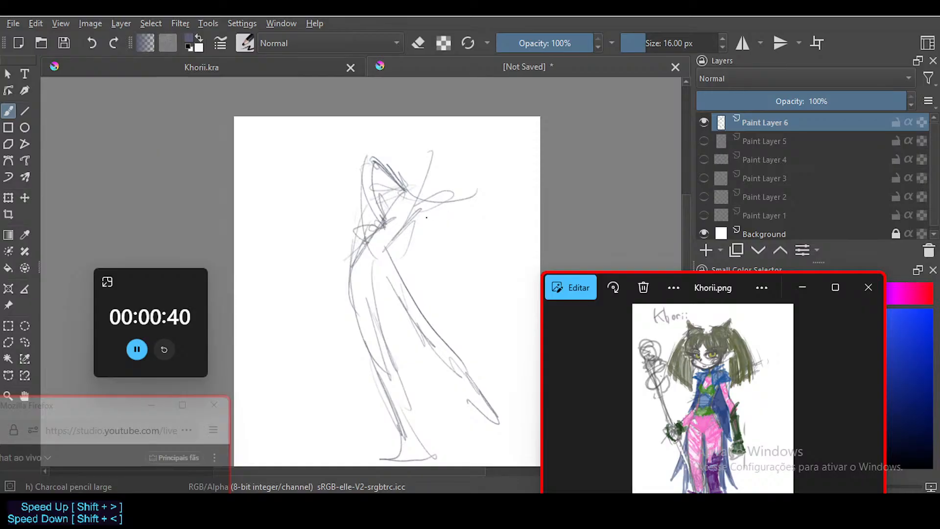
{"action": "left_click_drag", "start_coordinate": [432, 207], "coordinate": [418, 288]}
{"action": "mouse_move", "coordinate": [421, 202]}
{"action": "left_mouse_down"}
{"action": "mouse_move", "coordinate": [420, 289]}
{"action": "mouse_move", "coordinate": [429, 296]}
{"action": "left_mouse_up"}
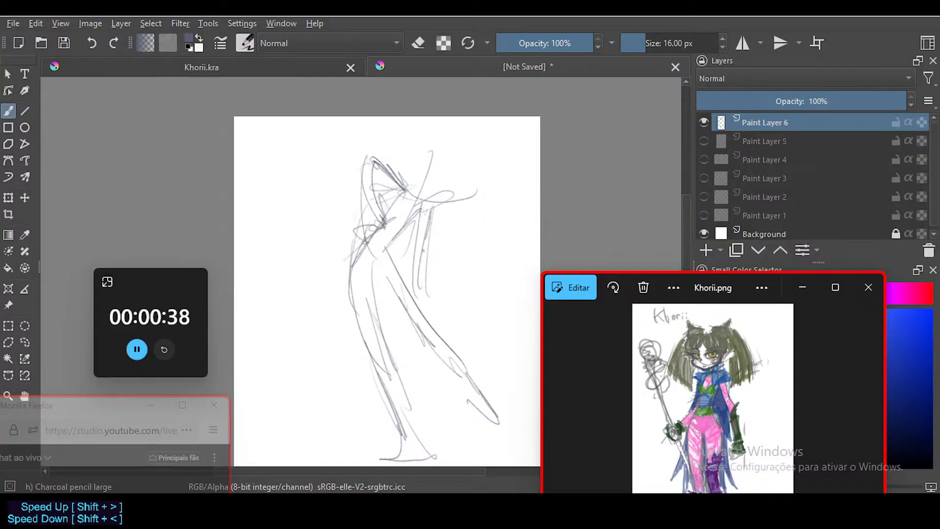
{"action": "left_click_drag", "start_coordinate": [423, 259], "coordinate": [434, 344]}
{"action": "left_click_drag", "start_coordinate": [430, 312], "coordinate": [443, 365]}
Sketch the leaning figure's neck and round head with facial guide strokes.
{"action": "mouse_move", "coordinate": [409, 177]}
{"action": "left_mouse_down"}
{"action": "mouse_move", "coordinate": [421, 188]}
{"action": "mouse_move", "coordinate": [411, 169]}
{"action": "mouse_move", "coordinate": [416, 201]}
{"action": "left_mouse_up"}
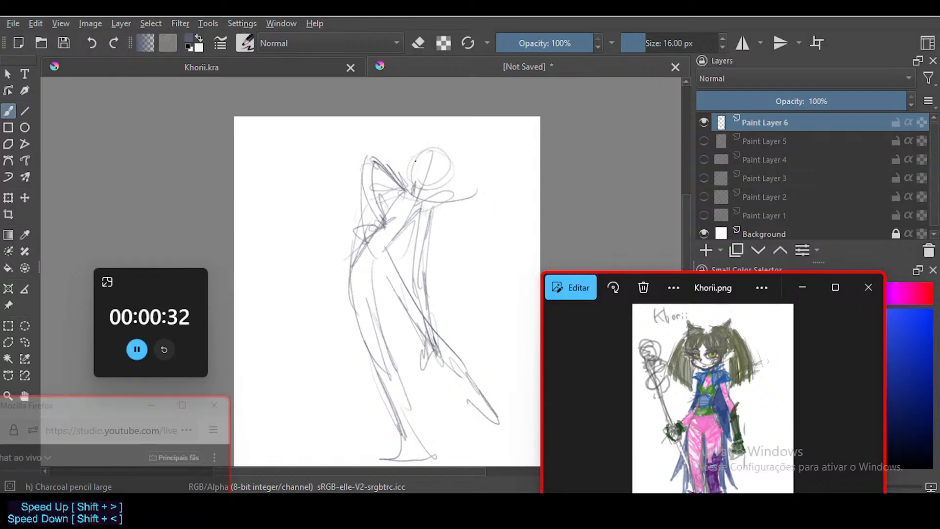
{"action": "left_click_drag", "start_coordinate": [415, 160], "coordinate": [435, 134]}
{"action": "mouse_move", "coordinate": [420, 191]}
{"action": "left_mouse_down"}
{"action": "mouse_move", "coordinate": [448, 177]}
{"action": "mouse_move", "coordinate": [435, 151]}
{"action": "left_mouse_up"}
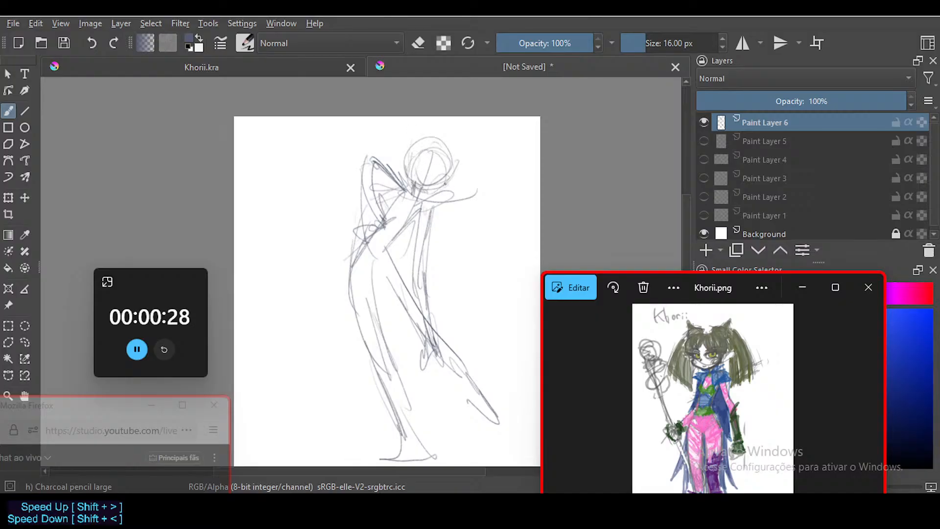
{"action": "mouse_move", "coordinate": [445, 184]}
{"action": "left_mouse_down"}
{"action": "mouse_move", "coordinate": [434, 153]}
{"action": "mouse_move", "coordinate": [436, 178]}
{"action": "mouse_move", "coordinate": [453, 193]}
{"action": "left_mouse_up"}
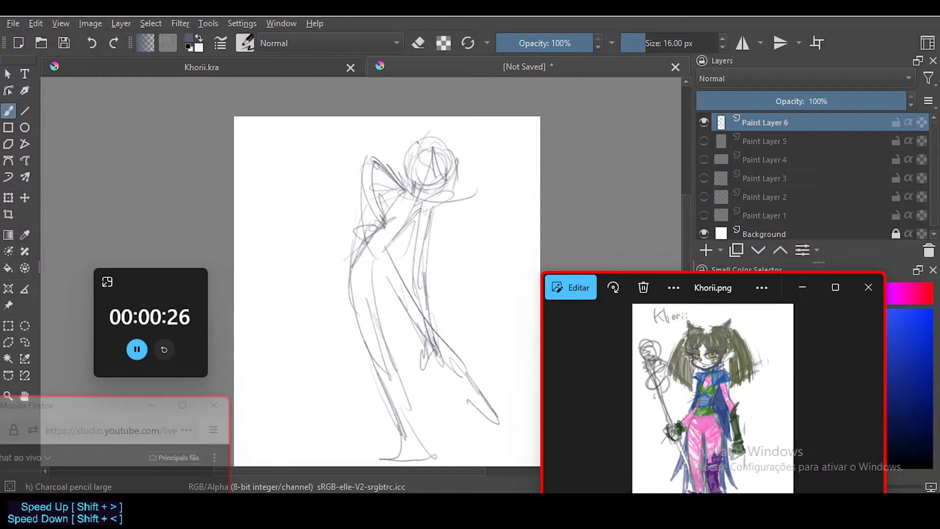
Outline the leaning figure's hair with a long pigtail hanging beside the head.
{"action": "left_click_drag", "start_coordinate": [421, 142], "coordinate": [374, 189]}
{"action": "left_click_drag", "start_coordinate": [452, 144], "coordinate": [480, 255]}
{"action": "left_click_drag", "start_coordinate": [469, 185], "coordinate": [463, 269]}
{"action": "left_click_drag", "start_coordinate": [454, 211], "coordinate": [457, 262]}
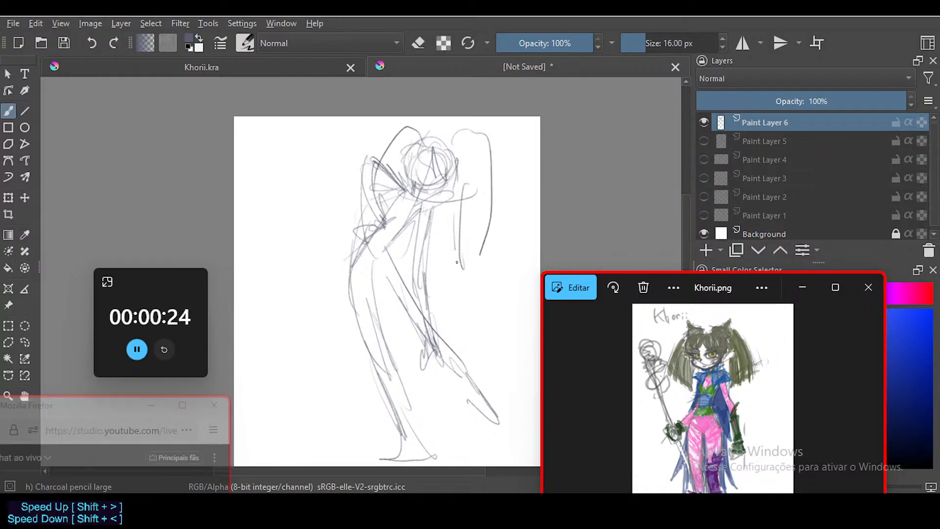
{"action": "left_click_drag", "start_coordinate": [483, 229], "coordinate": [460, 268]}
Add more hair and facial detail to the leaning figure, and draw belt strokes across the waist.
{"action": "mouse_move", "coordinate": [416, 120]}
{"action": "left_mouse_down"}
{"action": "mouse_move", "coordinate": [360, 172]}
{"action": "mouse_move", "coordinate": [348, 216]}
{"action": "mouse_move", "coordinate": [399, 219]}
{"action": "left_mouse_up"}
{"action": "left_click_drag", "start_coordinate": [369, 250], "coordinate": [345, 256]}
{"action": "left_click_drag", "start_coordinate": [364, 240], "coordinate": [392, 249]}
{"action": "mouse_move", "coordinate": [378, 252]}
{"action": "left_mouse_down"}
{"action": "mouse_move", "coordinate": [361, 256]}
{"action": "mouse_move", "coordinate": [367, 270]}
{"action": "mouse_move", "coordinate": [352, 285]}
{"action": "left_mouse_up"}
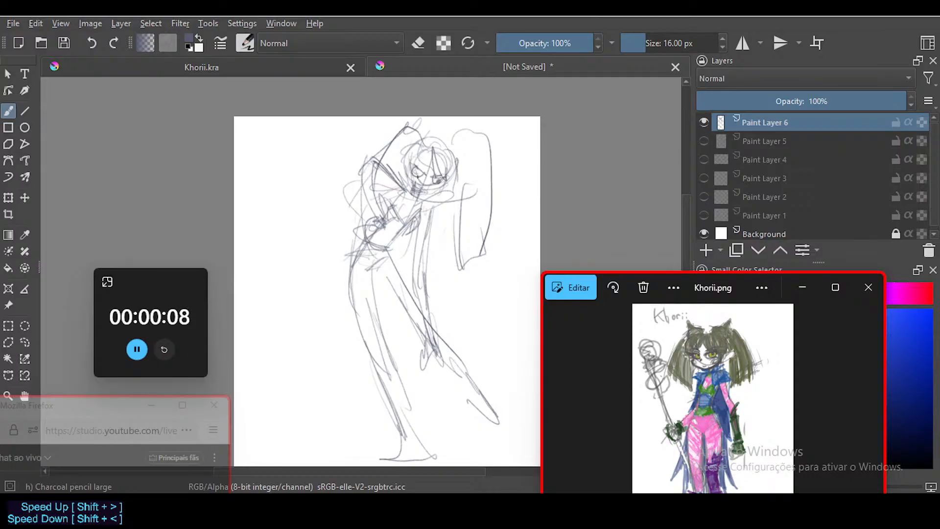
Darken the leaning figure's face and belt strokes, and reset the finished timer to one minute.
{"action": "mouse_move", "coordinate": [417, 177]}
{"action": "left_mouse_down"}
{"action": "mouse_move", "coordinate": [432, 194]}
{"action": "mouse_move", "coordinate": [451, 167]}
{"action": "mouse_move", "coordinate": [408, 202]}
{"action": "left_mouse_up"}
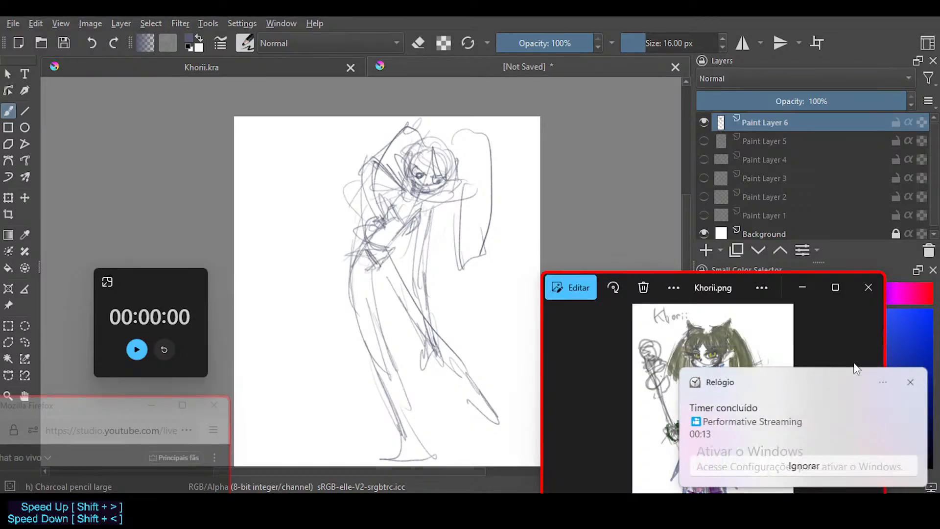
{"action": "left_click", "coordinate": [910, 382]}
{"action": "left_click", "coordinate": [164, 349]}
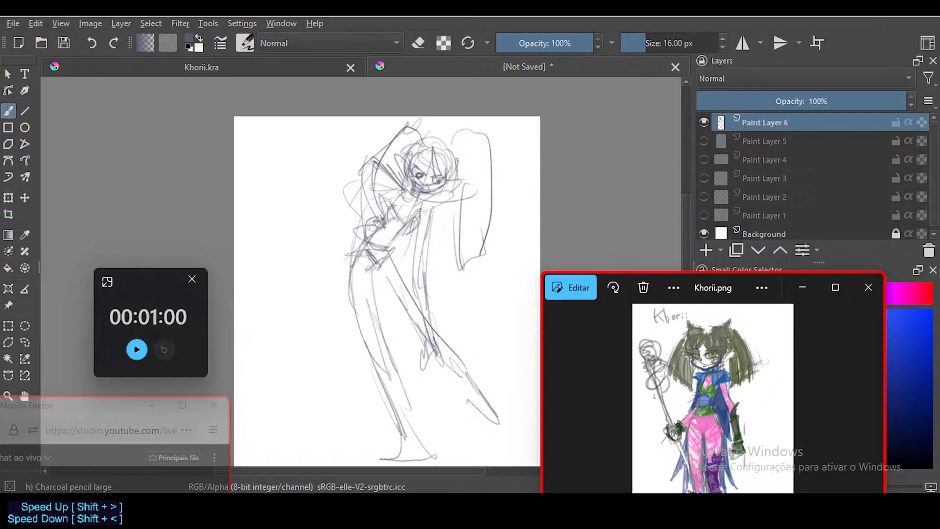
Add a new paint layer with Paint Layer 6 hidden, and start the one-minute timer.
{"action": "left_click", "coordinate": [706, 249]}
{"action": "left_click", "coordinate": [704, 141]}
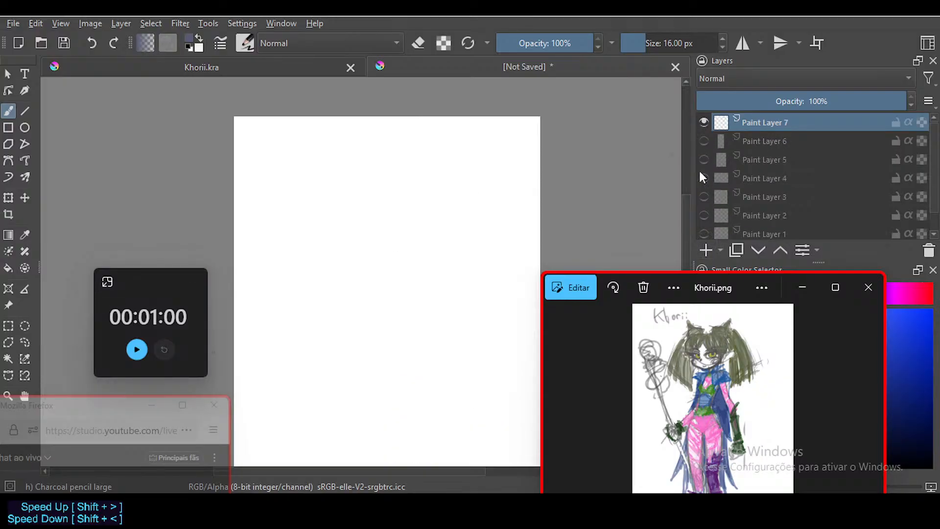
{"action": "left_click", "coordinate": [137, 349]}
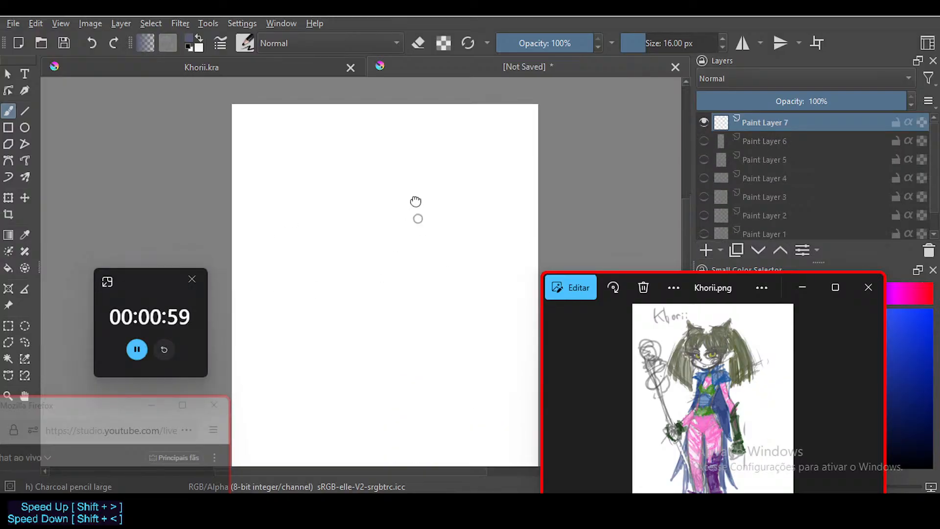
Sketch the new pose's curved torso with loose ovals for the ribcage and shoulder.
{"action": "mouse_move", "coordinate": [405, 152]}
{"action": "left_mouse_down"}
{"action": "mouse_move", "coordinate": [434, 185]}
{"action": "mouse_move", "coordinate": [392, 280]}
{"action": "left_mouse_up"}
{"action": "left_click_drag", "start_coordinate": [414, 195], "coordinate": [379, 287]}
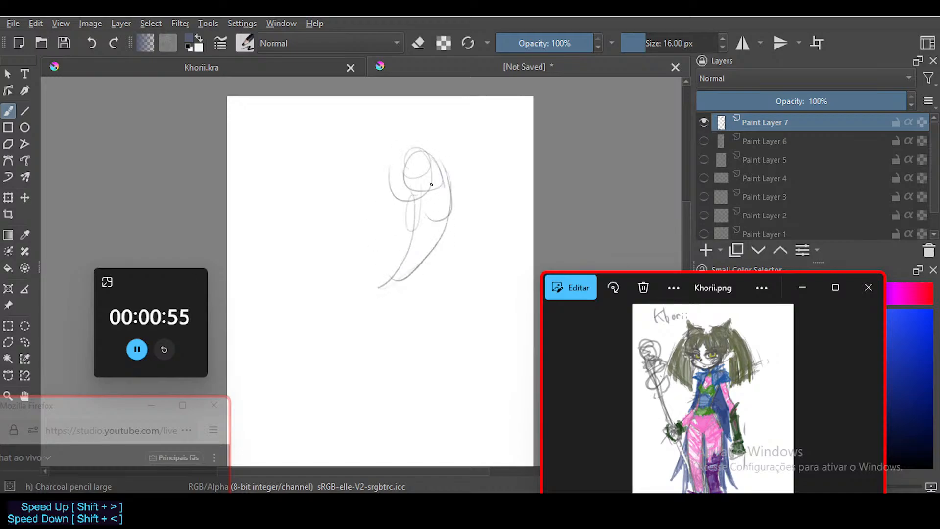
{"action": "mouse_move", "coordinate": [432, 174]}
{"action": "left_mouse_down"}
{"action": "mouse_move", "coordinate": [436, 163]}
{"action": "mouse_move", "coordinate": [503, 177]}
{"action": "mouse_move", "coordinate": [485, 177]}
{"action": "mouse_move", "coordinate": [400, 246]}
{"action": "left_mouse_up"}
Draw one arm bent sharply outward from the shoulder with its angular elbow, and add a round head.
{"action": "mouse_move", "coordinate": [497, 185]}
{"action": "left_mouse_down"}
{"action": "mouse_move", "coordinate": [424, 221]}
{"action": "mouse_move", "coordinate": [430, 227]}
{"action": "left_mouse_up"}
{"action": "mouse_move", "coordinate": [434, 226]}
{"action": "left_mouse_down"}
{"action": "mouse_move", "coordinate": [390, 227]}
{"action": "mouse_move", "coordinate": [449, 278]}
{"action": "left_mouse_up"}
{"action": "mouse_move", "coordinate": [449, 278]}
{"action": "left_mouse_down"}
{"action": "mouse_move", "coordinate": [476, 236]}
{"action": "mouse_move", "coordinate": [483, 186]}
{"action": "mouse_move", "coordinate": [470, 249]}
{"action": "left_mouse_up"}
{"action": "left_click_drag", "start_coordinate": [468, 208], "coordinate": [498, 180]}
{"action": "mouse_move", "coordinate": [497, 174]}
{"action": "left_mouse_down"}
{"action": "mouse_move", "coordinate": [471, 194]}
{"action": "mouse_move", "coordinate": [475, 185]}
{"action": "left_mouse_up"}
{"action": "left_click_drag", "start_coordinate": [472, 176], "coordinate": [460, 192]}
{"action": "mouse_move", "coordinate": [409, 144]}
{"action": "left_mouse_down"}
{"action": "mouse_move", "coordinate": [372, 183]}
{"action": "mouse_move", "coordinate": [411, 142]}
{"action": "left_mouse_up"}
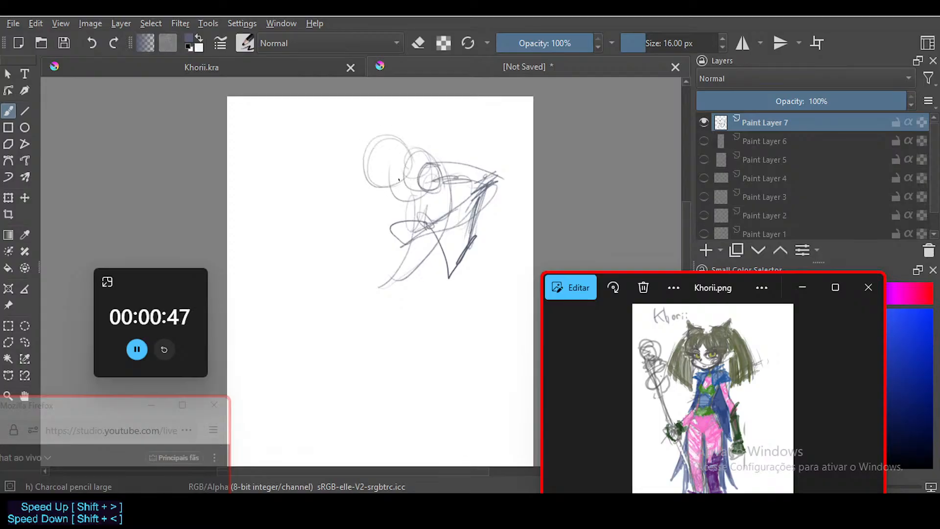
Shape the waist and sketch both legs in a wide lunge with the knees bent and feet apart.
{"action": "left_click_drag", "start_coordinate": [414, 177], "coordinate": [407, 210]}
{"action": "left_click_drag", "start_coordinate": [442, 184], "coordinate": [448, 258]}
{"action": "mouse_move", "coordinate": [441, 222]}
{"action": "left_mouse_down"}
{"action": "mouse_move", "coordinate": [403, 292]}
{"action": "mouse_move", "coordinate": [406, 266]}
{"action": "left_mouse_up"}
{"action": "mouse_move", "coordinate": [405, 270]}
{"action": "left_mouse_down"}
{"action": "mouse_move", "coordinate": [451, 252]}
{"action": "mouse_move", "coordinate": [385, 268]}
{"action": "mouse_move", "coordinate": [299, 349]}
{"action": "mouse_move", "coordinate": [433, 296]}
{"action": "mouse_move", "coordinate": [383, 381]}
{"action": "mouse_move", "coordinate": [461, 393]}
{"action": "mouse_move", "coordinate": [469, 412]}
{"action": "left_mouse_up"}
{"action": "mouse_move", "coordinate": [386, 363]}
{"action": "left_mouse_down"}
{"action": "mouse_move", "coordinate": [470, 428]}
{"action": "mouse_move", "coordinate": [462, 436]}
{"action": "mouse_move", "coordinate": [492, 431]}
{"action": "left_mouse_up"}
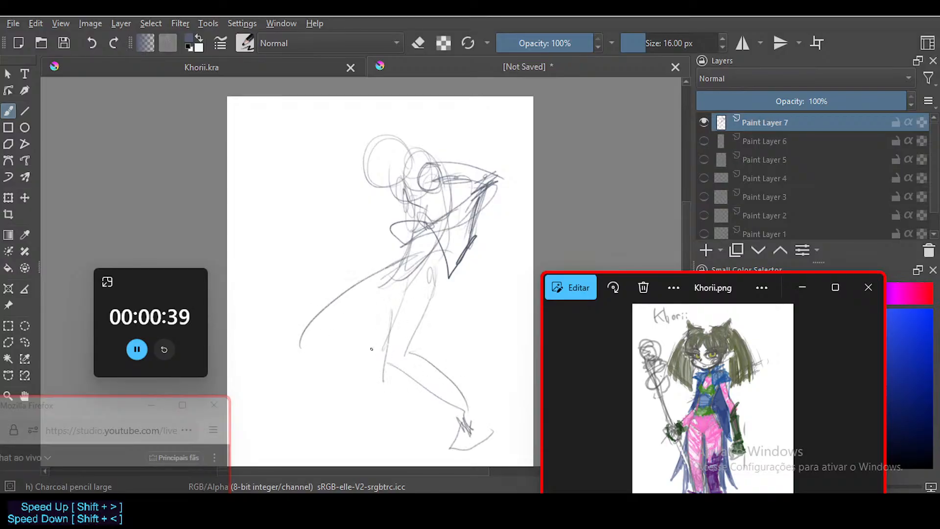
{"action": "mouse_move", "coordinate": [400, 282]}
{"action": "left_mouse_down"}
{"action": "mouse_move", "coordinate": [297, 344]}
{"action": "mouse_move", "coordinate": [320, 325]}
{"action": "mouse_move", "coordinate": [328, 347]}
{"action": "left_mouse_up"}
{"action": "mouse_move", "coordinate": [325, 326]}
{"action": "left_mouse_down"}
{"action": "mouse_move", "coordinate": [346, 370]}
{"action": "mouse_move", "coordinate": [322, 337]}
{"action": "mouse_move", "coordinate": [261, 428]}
{"action": "mouse_move", "coordinate": [278, 426]}
{"action": "left_mouse_up"}
Refine the head outline and sketch the other arm reaching forward with a raised, open-fingered hand.
{"action": "mouse_move", "coordinate": [402, 144]}
{"action": "left_mouse_down"}
{"action": "mouse_move", "coordinate": [365, 179]}
{"action": "mouse_move", "coordinate": [405, 169]}
{"action": "mouse_move", "coordinate": [374, 240]}
{"action": "left_mouse_up"}
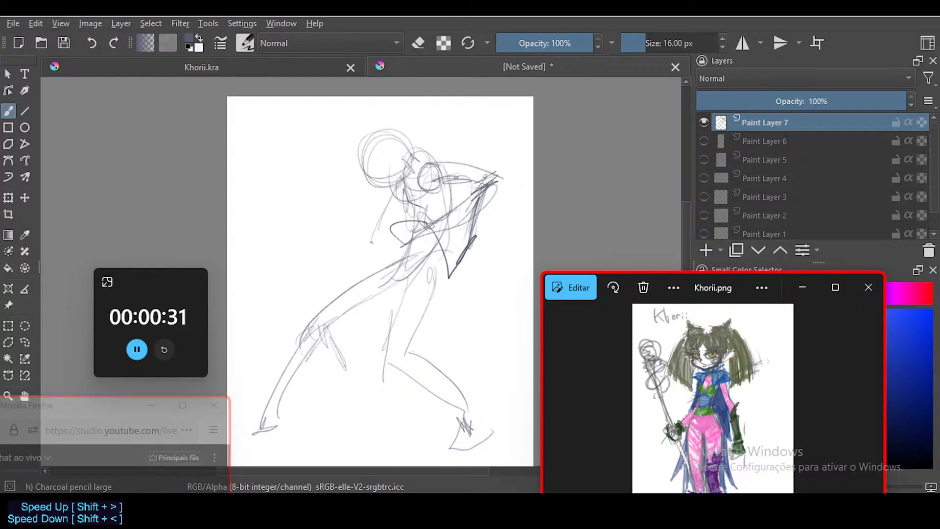
{"action": "left_click_drag", "start_coordinate": [409, 168], "coordinate": [298, 206]}
{"action": "mouse_move", "coordinate": [386, 190]}
{"action": "left_mouse_down"}
{"action": "mouse_move", "coordinate": [298, 205]}
{"action": "mouse_move", "coordinate": [335, 188]}
{"action": "mouse_move", "coordinate": [341, 208]}
{"action": "mouse_move", "coordinate": [318, 168]}
{"action": "mouse_move", "coordinate": [345, 159]}
{"action": "mouse_move", "coordinate": [302, 160]}
{"action": "mouse_move", "coordinate": [323, 199]}
{"action": "left_mouse_up"}
{"action": "mouse_move", "coordinate": [313, 197]}
{"action": "left_mouse_down"}
{"action": "mouse_move", "coordinate": [333, 173]}
{"action": "mouse_move", "coordinate": [304, 194]}
{"action": "left_mouse_up"}
{"action": "left_click_drag", "start_coordinate": [343, 166], "coordinate": [322, 205]}
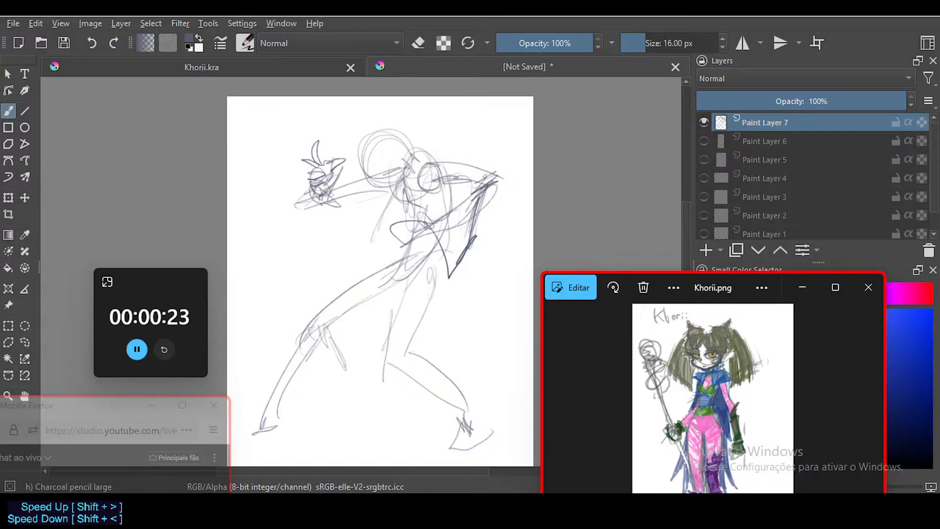
Sketch the lunging figure's facial features, jaw and long pointed ear.
{"action": "mouse_move", "coordinate": [412, 153]}
{"action": "left_mouse_down"}
{"action": "mouse_move", "coordinate": [373, 179]}
{"action": "mouse_move", "coordinate": [399, 158]}
{"action": "mouse_move", "coordinate": [409, 171]}
{"action": "mouse_move", "coordinate": [371, 172]}
{"action": "mouse_move", "coordinate": [406, 152]}
{"action": "mouse_move", "coordinate": [405, 182]}
{"action": "mouse_move", "coordinate": [375, 142]}
{"action": "mouse_move", "coordinate": [383, 165]}
{"action": "mouse_move", "coordinate": [389, 150]}
{"action": "left_mouse_up"}
{"action": "mouse_move", "coordinate": [406, 148]}
{"action": "left_mouse_down"}
{"action": "mouse_move", "coordinate": [423, 153]}
{"action": "mouse_move", "coordinate": [406, 134]}
{"action": "left_mouse_up"}
{"action": "left_click_drag", "start_coordinate": [406, 133], "coordinate": [434, 138]}
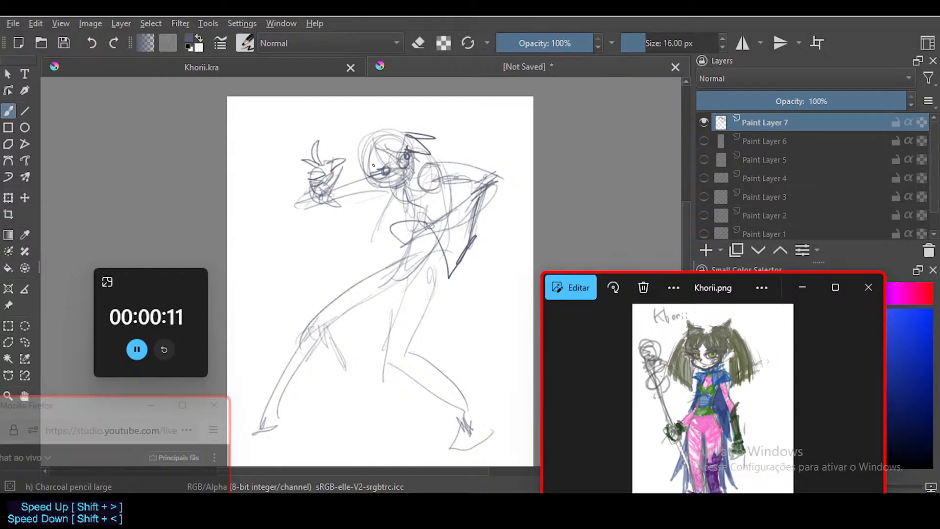
{"action": "left_click_drag", "start_coordinate": [381, 155], "coordinate": [375, 191]}
{"action": "mouse_move", "coordinate": [371, 187]}
{"action": "left_mouse_down"}
{"action": "mouse_move", "coordinate": [355, 154]}
{"action": "mouse_move", "coordinate": [374, 147]}
{"action": "left_mouse_up"}
Draw the lunging figure's hair with pointed tufts on top, one pigtail flying back and another hanging in front.
{"action": "mouse_move", "coordinate": [380, 132]}
{"action": "left_mouse_down"}
{"action": "mouse_move", "coordinate": [397, 123]}
{"action": "mouse_move", "coordinate": [490, 130]}
{"action": "mouse_move", "coordinate": [456, 144]}
{"action": "left_mouse_up"}
{"action": "mouse_move", "coordinate": [473, 121]}
{"action": "left_mouse_down"}
{"action": "mouse_move", "coordinate": [461, 160]}
{"action": "mouse_move", "coordinate": [420, 133]}
{"action": "left_mouse_up"}
{"action": "mouse_move", "coordinate": [354, 133]}
{"action": "left_mouse_down"}
{"action": "mouse_move", "coordinate": [365, 142]}
{"action": "mouse_move", "coordinate": [393, 129]}
{"action": "left_mouse_up"}
{"action": "left_click_drag", "start_coordinate": [340, 153], "coordinate": [357, 141]}
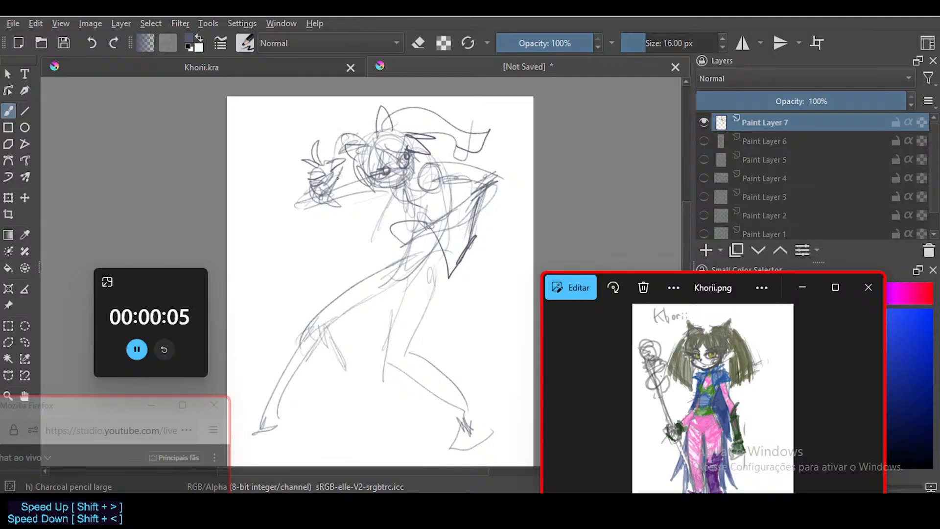
{"action": "left_click_drag", "start_coordinate": [337, 178], "coordinate": [345, 250]}
{"action": "left_click_drag", "start_coordinate": [336, 144], "coordinate": [344, 167]}
{"action": "mouse_move", "coordinate": [352, 199]}
{"action": "left_mouse_down"}
{"action": "mouse_move", "coordinate": [377, 217]}
{"action": "mouse_move", "coordinate": [376, 193]}
{"action": "left_mouse_up"}
{"action": "left_click_drag", "start_coordinate": [391, 194], "coordinate": [394, 218]}
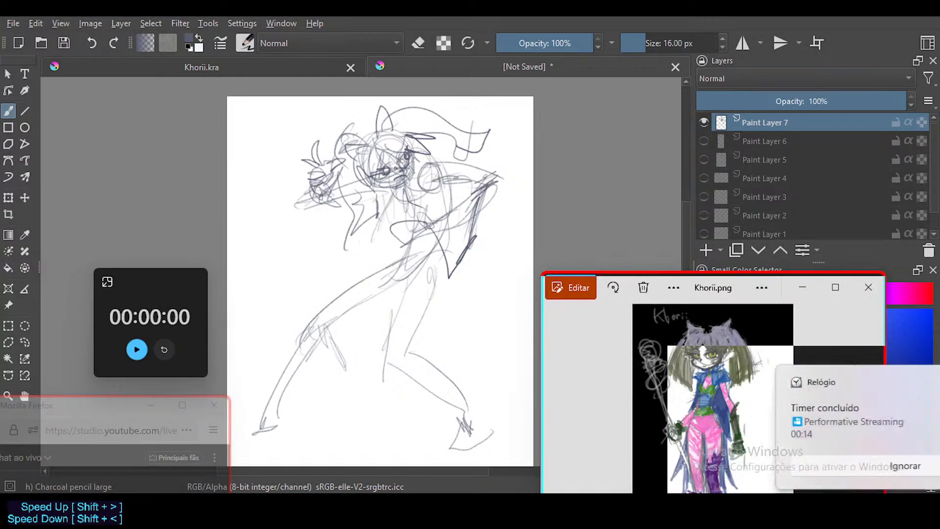
Dismiss the timer alert and move the live chat window clear of the timer, which is reset and closed.
{"action": "left_click", "coordinate": [910, 382]}
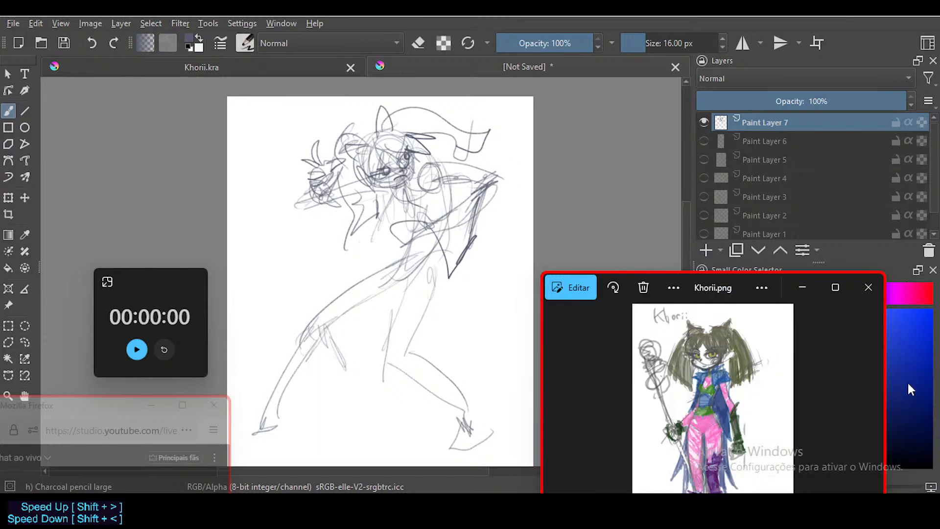
{"action": "scroll", "coordinate": [380, 280], "scroll_direction": "down", "scroll_amount": 1}
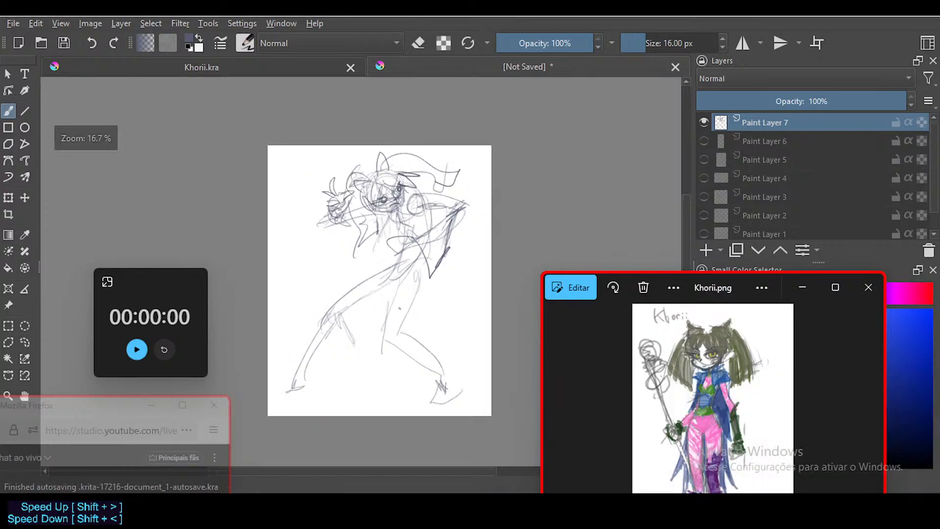
{"action": "scroll", "coordinate": [380, 280], "scroll_direction": "up", "scroll_amount": 1}
{"action": "left_click_drag", "start_coordinate": [377, 242], "coordinate": [380, 249]}
{"action": "key", "text": "plus"}
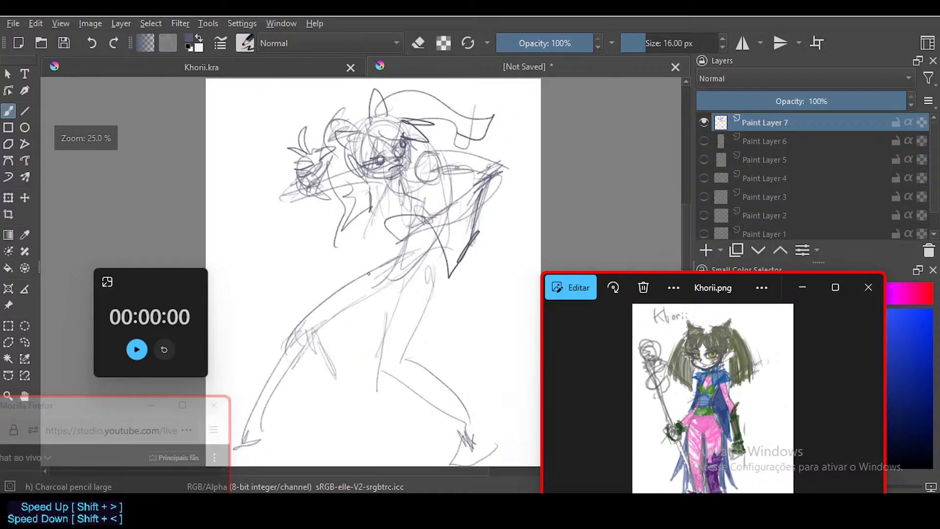
{"action": "scroll", "coordinate": [364, 286], "scroll_direction": "up", "scroll_amount": 1}
{"action": "scroll", "coordinate": [321, 210], "scroll_direction": "down", "scroll_amount": 2}
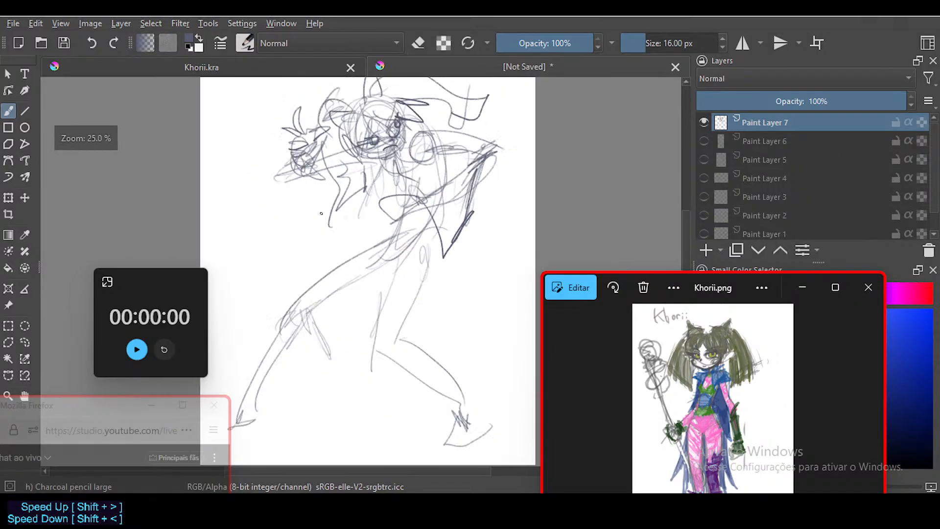
{"action": "left_click_drag", "start_coordinate": [107, 405], "coordinate": [136, 318]}
{"action": "left_click", "coordinate": [163, 349]}
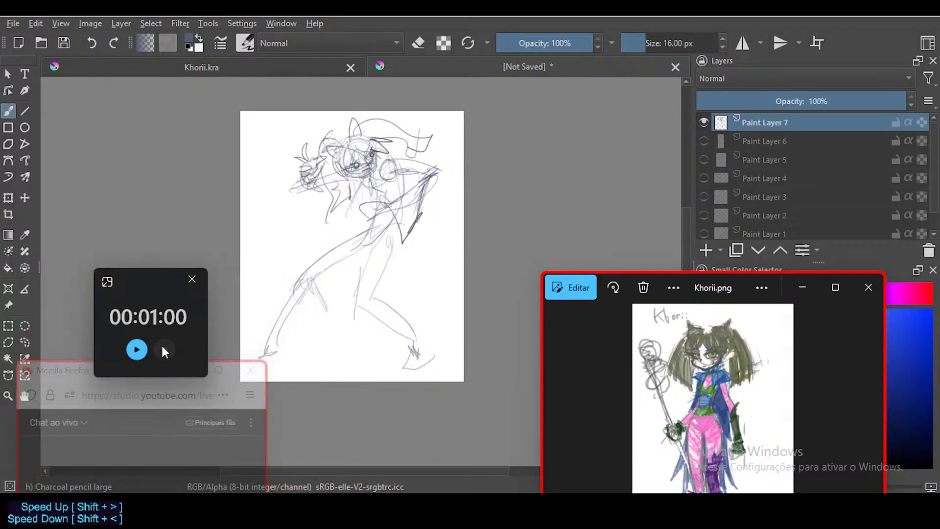
{"action": "left_click", "coordinate": [194, 277]}
Hide Paint Layer 7 and review the crouching pose on Paint Layer 1 by toggling its visibility.
{"action": "left_click", "coordinate": [705, 122]}
{"action": "scroll", "coordinate": [711, 181], "scroll_direction": "down", "scroll_amount": 1}
{"action": "left_click", "coordinate": [704, 211]}
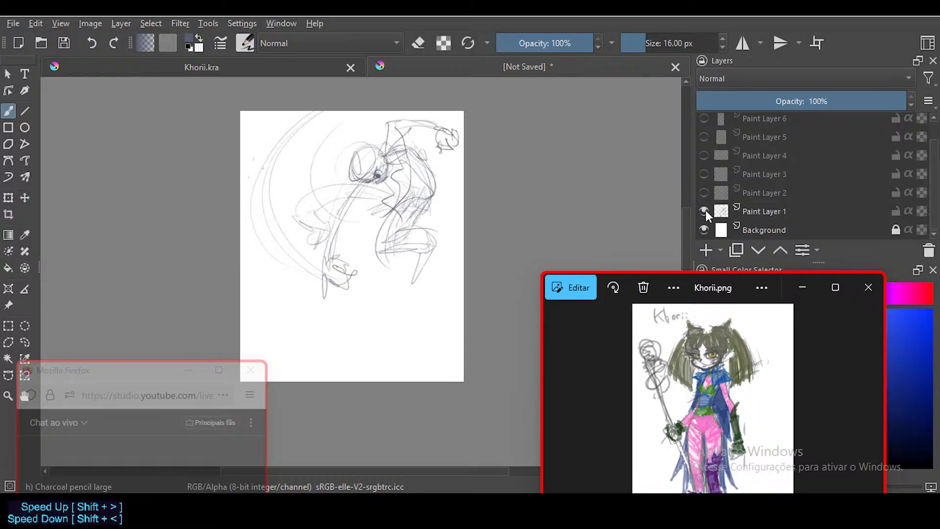
{"action": "left_click", "coordinate": [704, 211]}
{"action": "left_click", "coordinate": [705, 211]}
{"action": "left_click", "coordinate": [705, 211]}
{"action": "left_click", "coordinate": [703, 211]}
{"action": "left_click", "coordinate": [703, 211]}
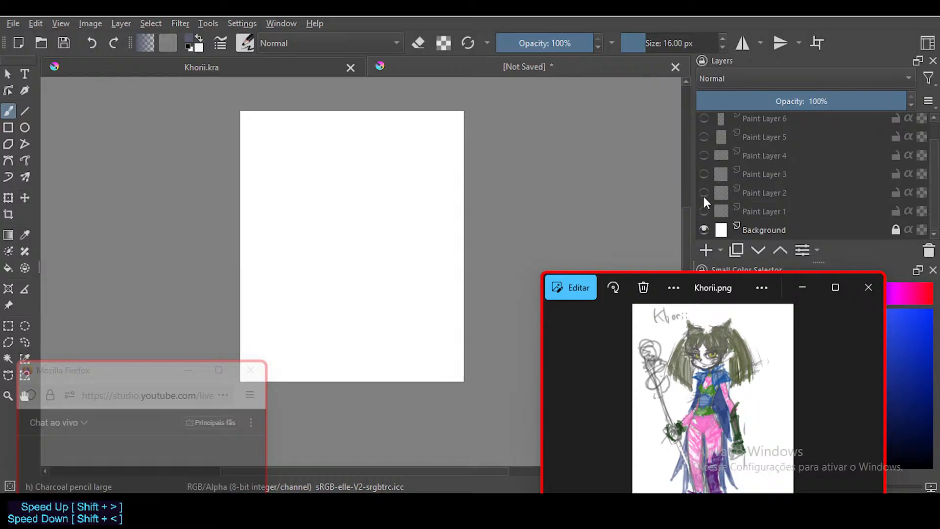
Review the poses on Paint Layers 2, 3 and 4 by showing and hiding them.
{"action": "left_click", "coordinate": [703, 193]}
{"action": "left_click", "coordinate": [703, 193]}
{"action": "left_click", "coordinate": [704, 155]}
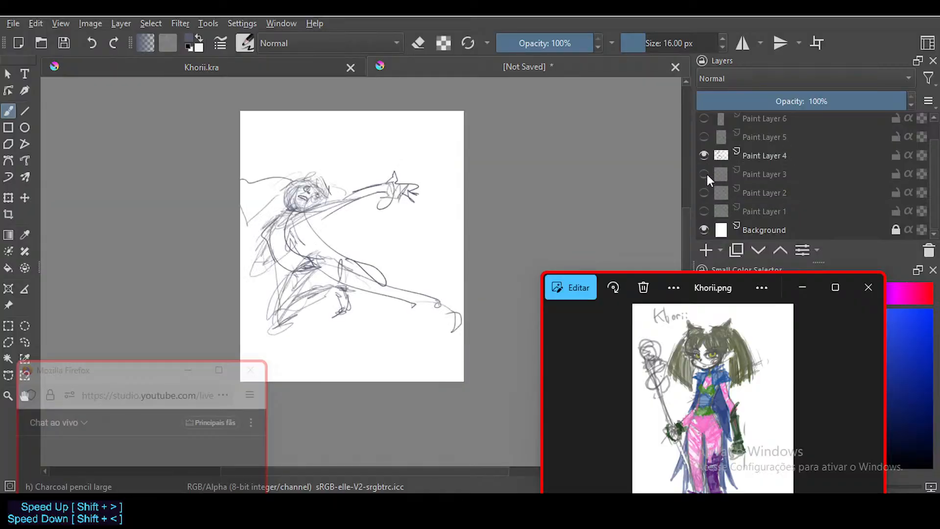
{"action": "left_click", "coordinate": [705, 175]}
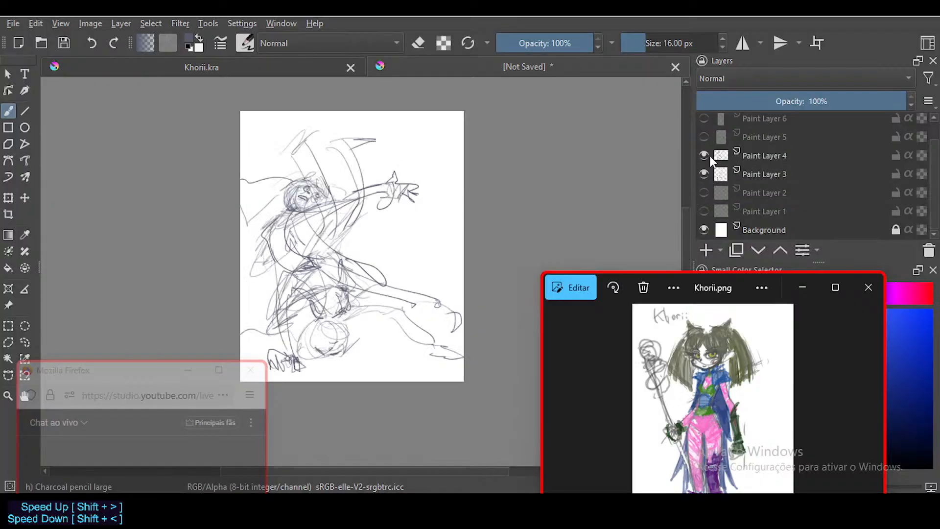
{"action": "left_click", "coordinate": [705, 156]}
{"action": "left_click", "coordinate": [707, 154]}
{"action": "left_click", "coordinate": [704, 155]}
{"action": "left_click", "coordinate": [703, 173]}
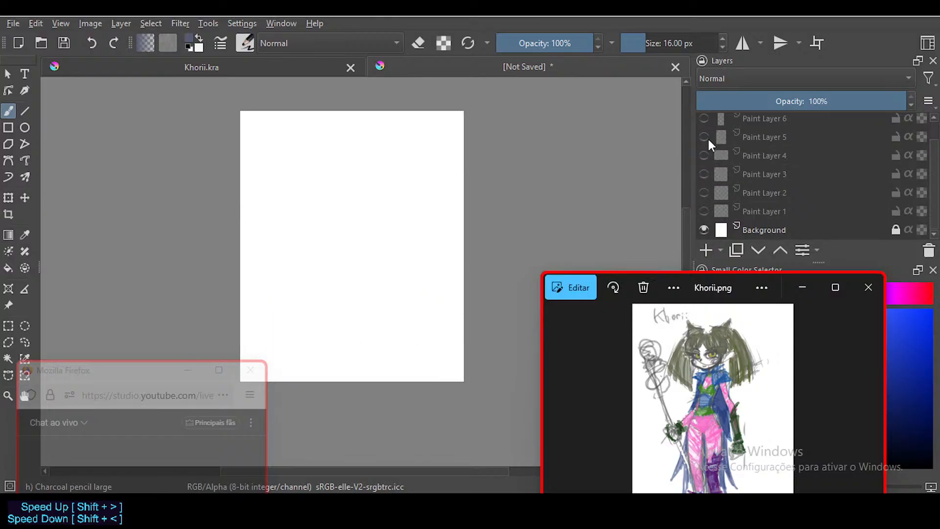
Check the poses on Paint Layers 5, 6 and 4 by showing each one and hiding it again.
{"action": "left_click", "coordinate": [704, 137]}
{"action": "scroll", "coordinate": [699, 176], "scroll_direction": "up", "scroll_amount": 1}
{"action": "left_click", "coordinate": [704, 160]}
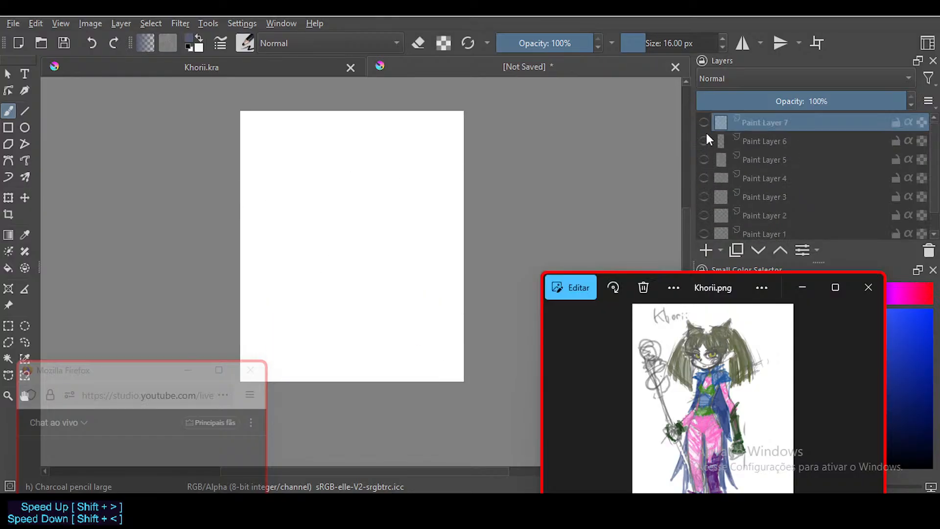
{"action": "left_click", "coordinate": [704, 141]}
{"action": "left_click", "coordinate": [703, 143]}
{"action": "left_click", "coordinate": [702, 180]}
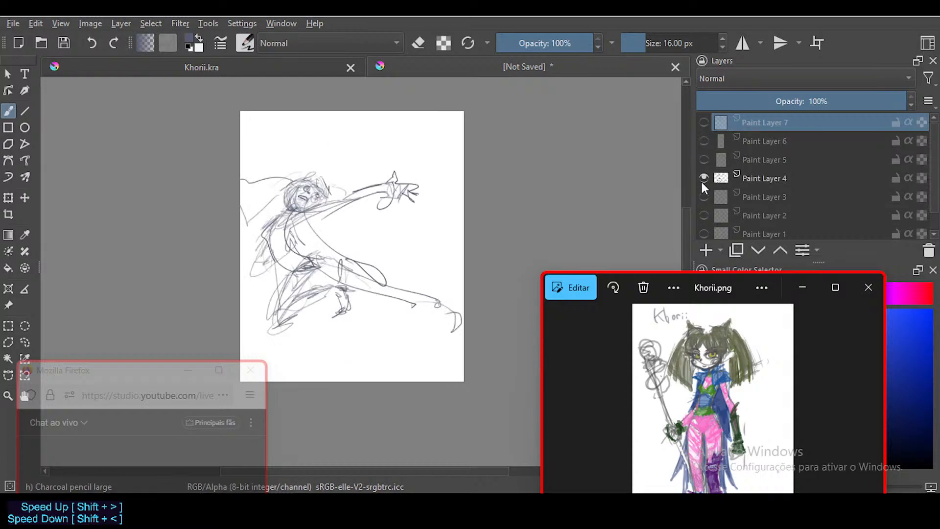
{"action": "left_click", "coordinate": [701, 181]}
Show the upside-down pose on Paint Layer 3, check it in a mirrored view, and hide it again.
{"action": "left_click", "coordinate": [704, 196]}
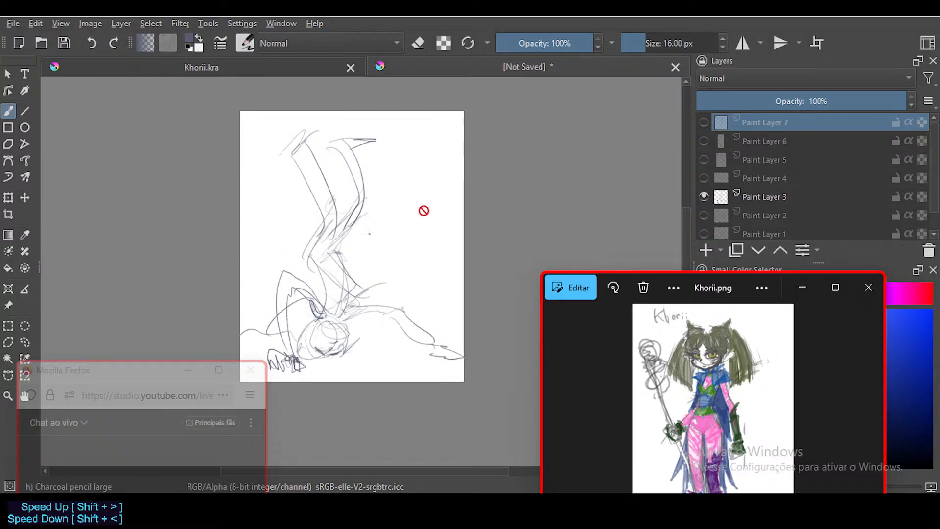
{"action": "key", "text": "m"}
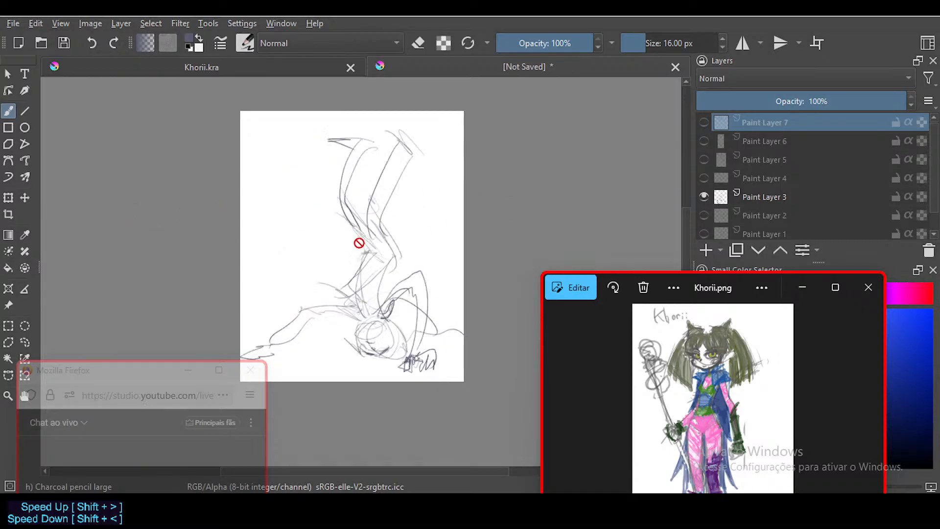
{"action": "key", "text": "m"}
{"action": "left_click", "coordinate": [705, 196]}
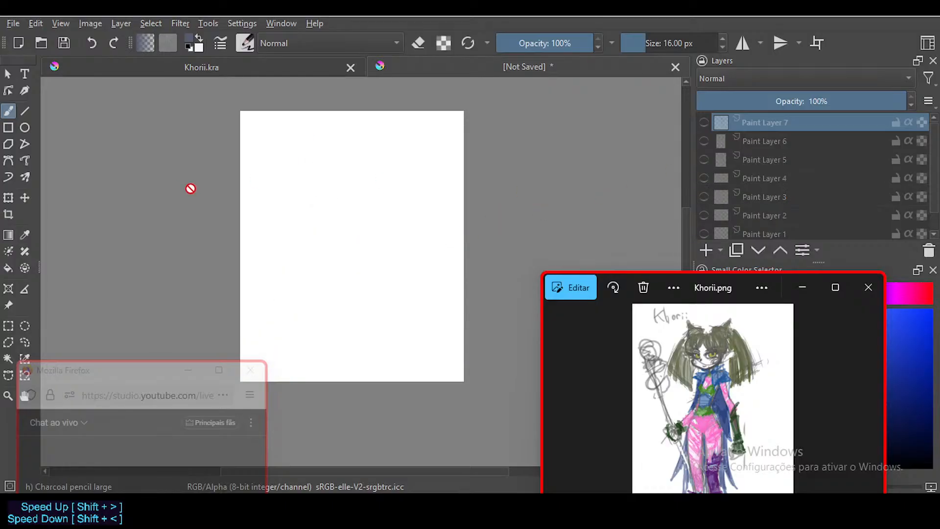
Review the poses on Paint Layers 4 through 7 one at a time, leaving every sketch layer hidden.
{"action": "left_click", "coordinate": [704, 178]}
{"action": "left_click", "coordinate": [703, 178]}
{"action": "left_click", "coordinate": [704, 142]}
{"action": "left_click", "coordinate": [703, 143]}
{"action": "left_click", "coordinate": [704, 157]}
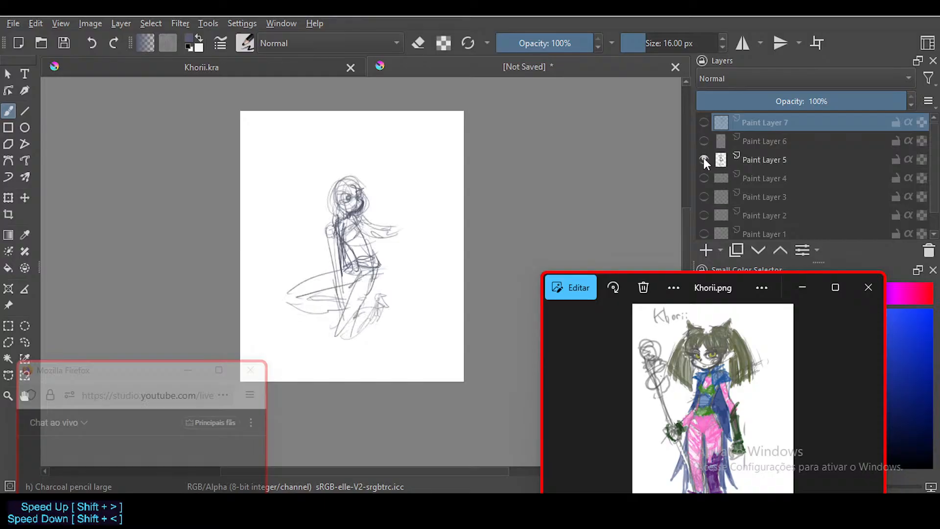
{"action": "left_click", "coordinate": [704, 158]}
{"action": "left_click", "coordinate": [703, 142]}
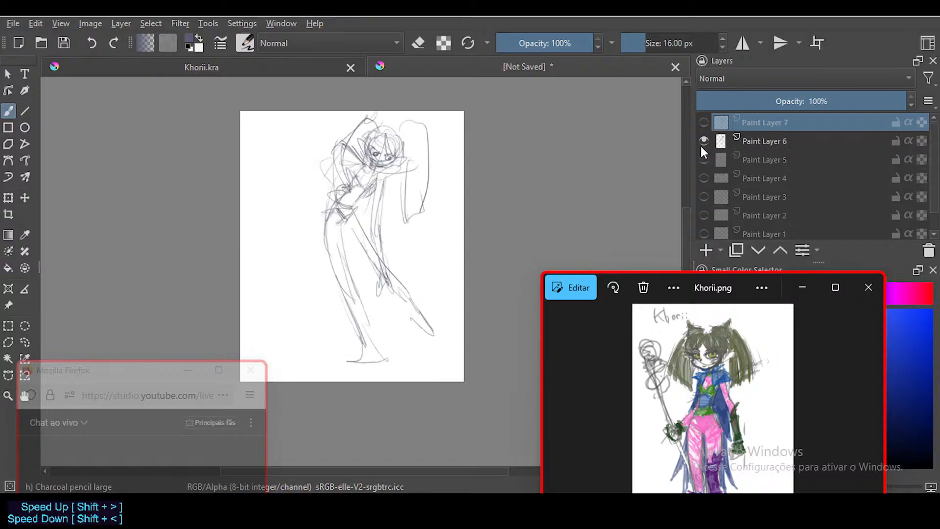
{"action": "left_click", "coordinate": [701, 144]}
{"action": "left_click", "coordinate": [699, 120]}
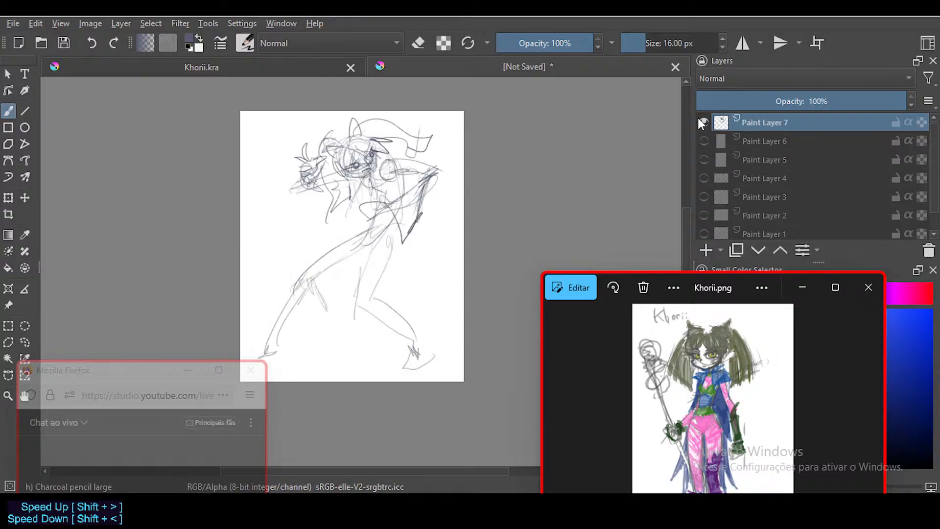
{"action": "mouse_move", "coordinate": [698, 118]}
{"action": "left_click", "coordinate": [702, 122]}
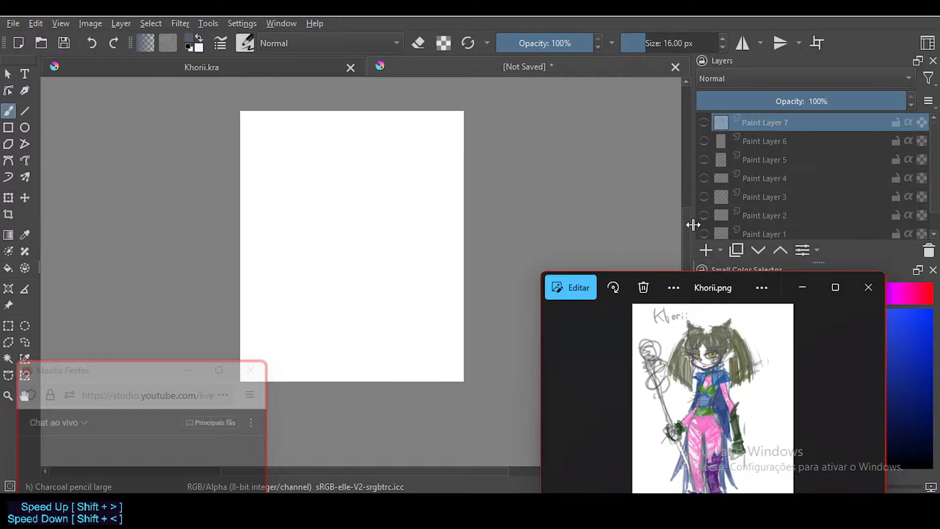
Move the Khorii reference window up to show the full figure, and raise the live chat window as well.
{"action": "left_click_drag", "start_coordinate": [710, 301], "coordinate": [713, 178]}
{"action": "left_click_drag", "start_coordinate": [149, 376], "coordinate": [180, 262]}
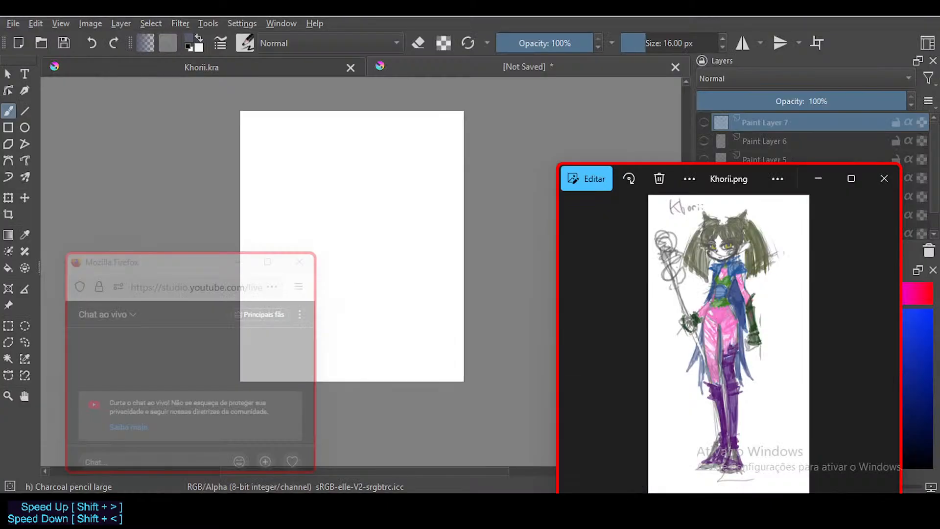
Switch to the browser to resume the paused music video, and return to Krita with the chat window shifted off the canvas.
{"action": "left_click", "coordinate": [497, 449]}
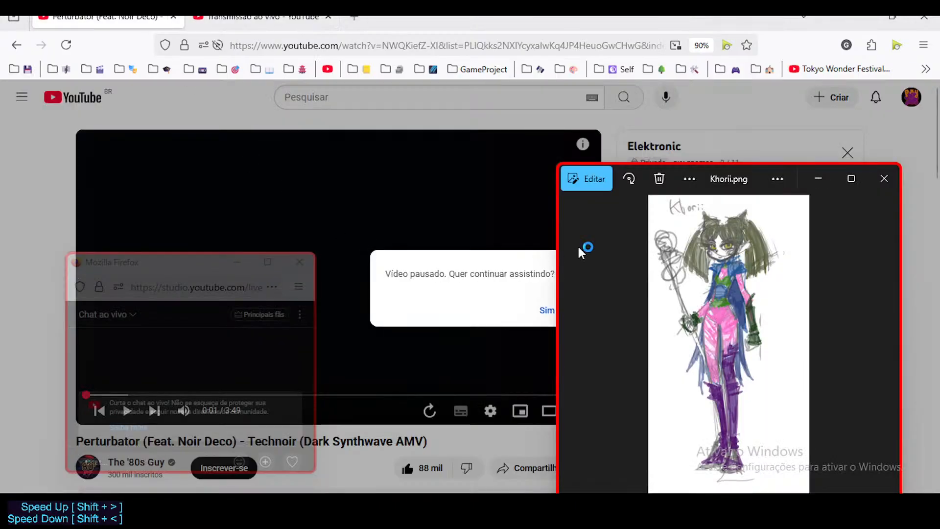
{"action": "left_click", "coordinate": [544, 310]}
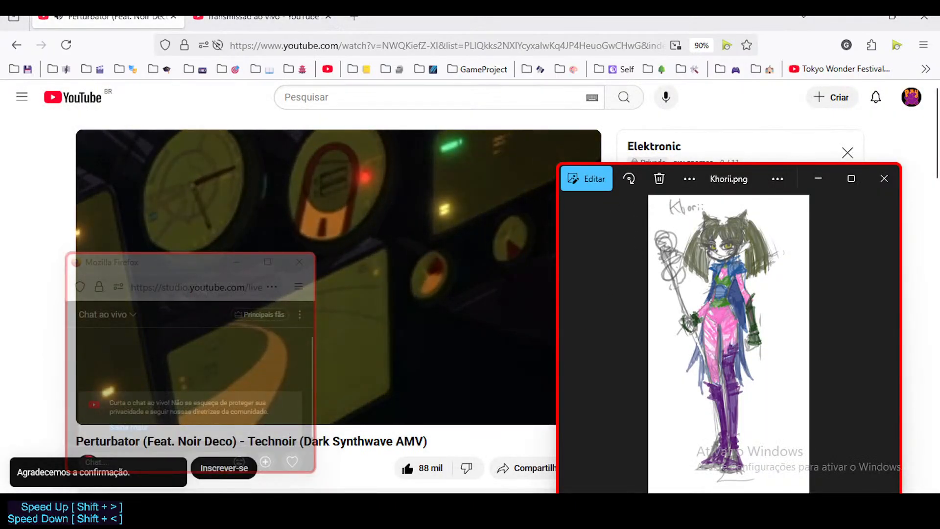
{"action": "key", "text": "alt+Tab"}
{"action": "left_click_drag", "start_coordinate": [189, 262], "coordinate": [163, 250]}
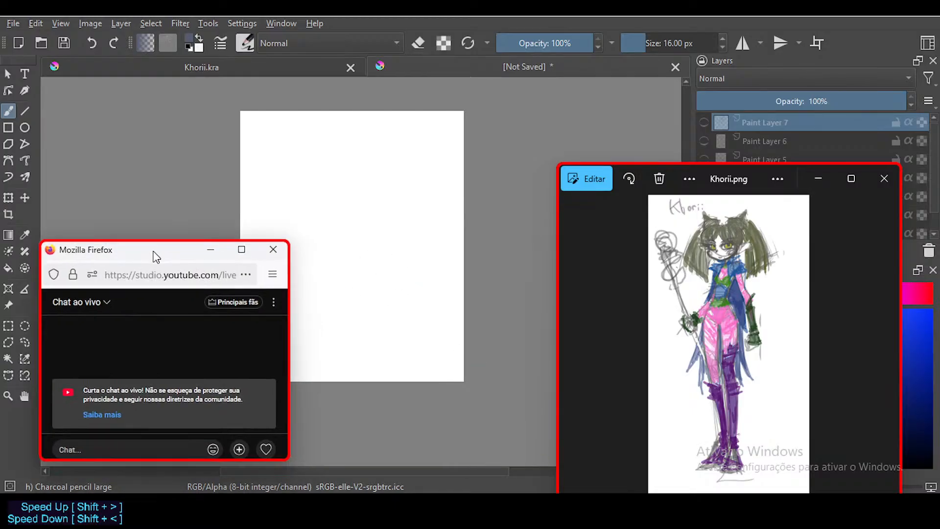
Narrow the live chat window and close the Khorii.png reference window.
{"action": "left_click_drag", "start_coordinate": [288, 342], "coordinate": [228, 338]}
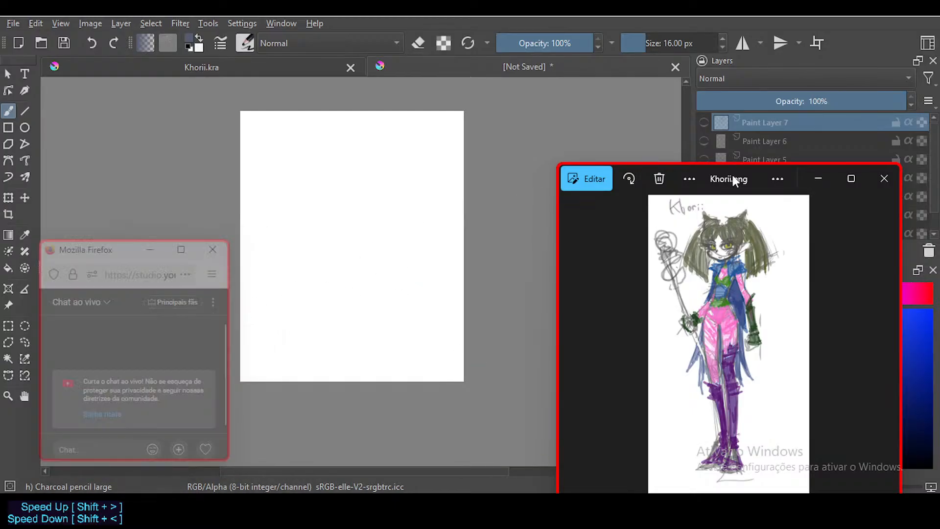
{"action": "left_click_drag", "start_coordinate": [732, 173], "coordinate": [743, 155]}
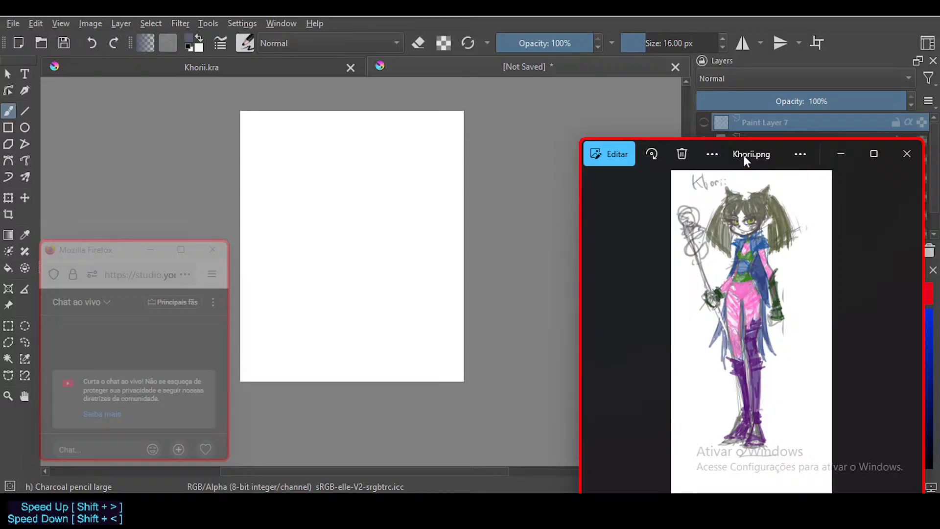
{"action": "left_click", "coordinate": [352, 225]}
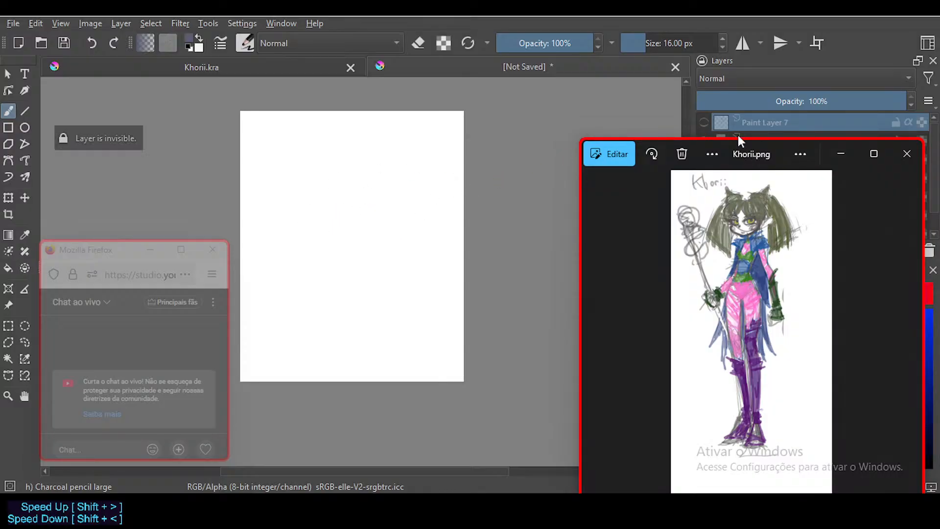
{"action": "left_click_drag", "start_coordinate": [739, 155], "coordinate": [622, 166]}
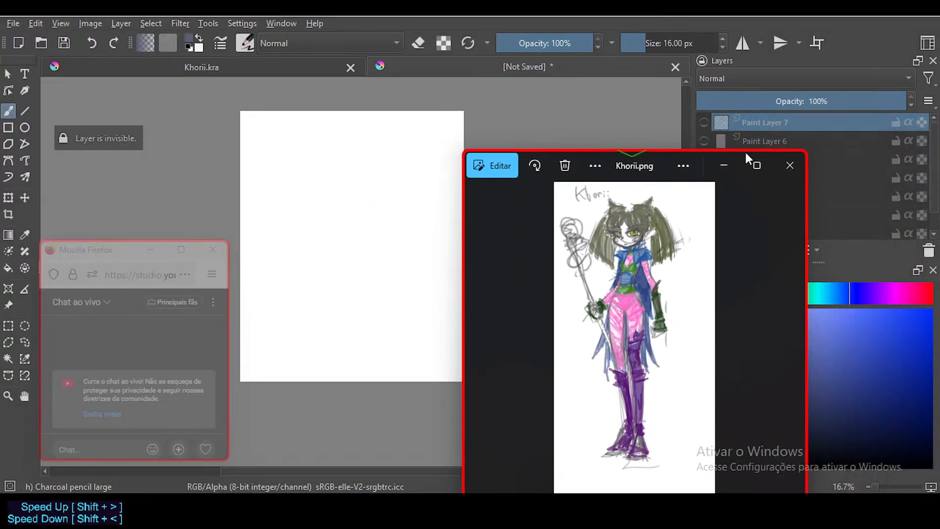
{"action": "left_click", "coordinate": [781, 169]}
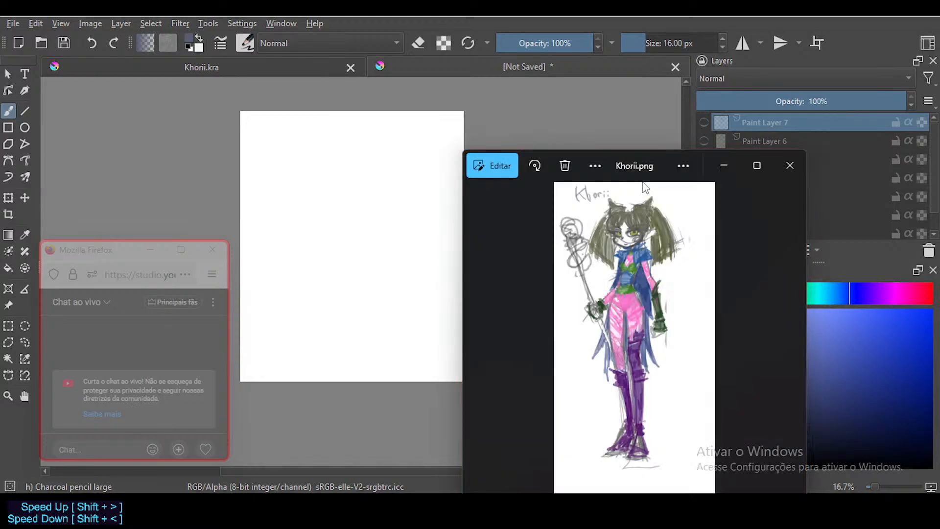
{"action": "left_click", "coordinate": [789, 165]}
Close the unsaved gesture-sketch document without saving it, after a brief check of Khorii.kra.
{"action": "scroll", "coordinate": [761, 214], "scroll_direction": "down", "scroll_amount": 1}
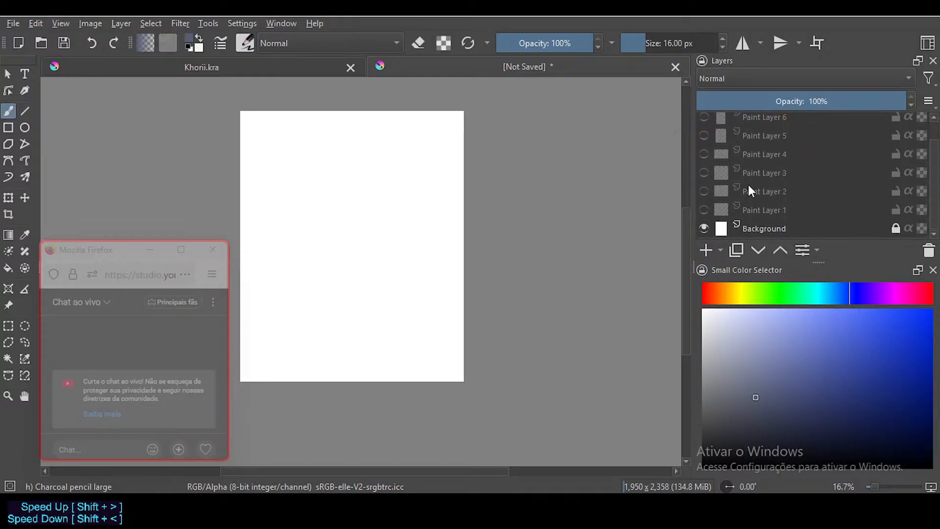
{"action": "left_click", "coordinate": [762, 228]}
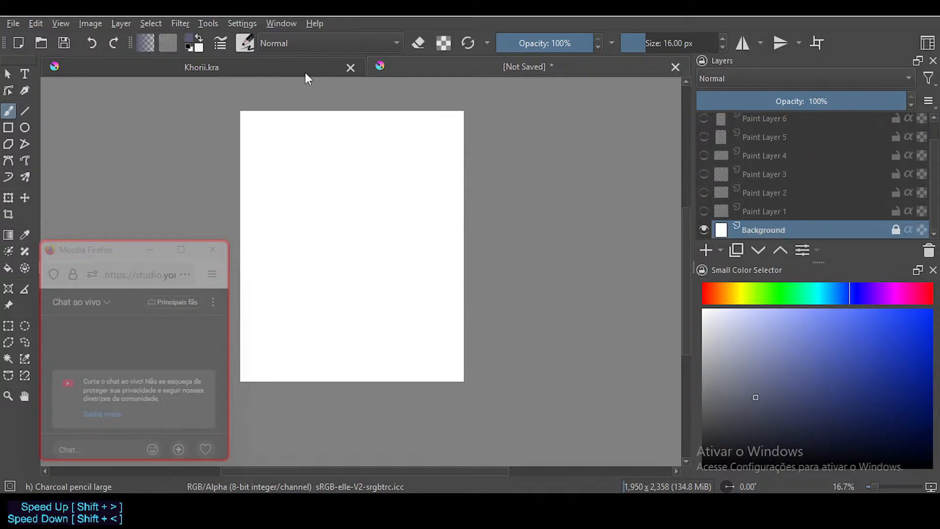
{"action": "left_click", "coordinate": [281, 66]}
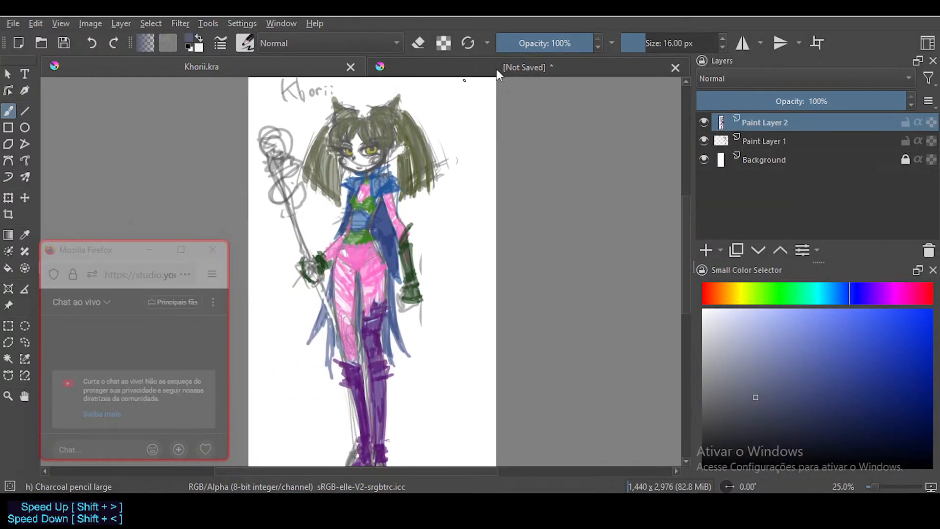
{"action": "left_click", "coordinate": [501, 68]}
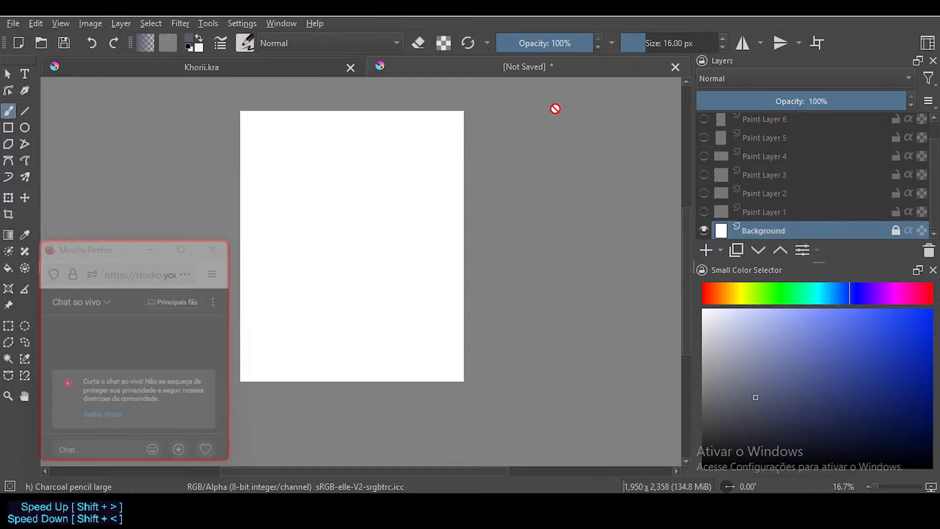
{"action": "left_click", "coordinate": [674, 67]}
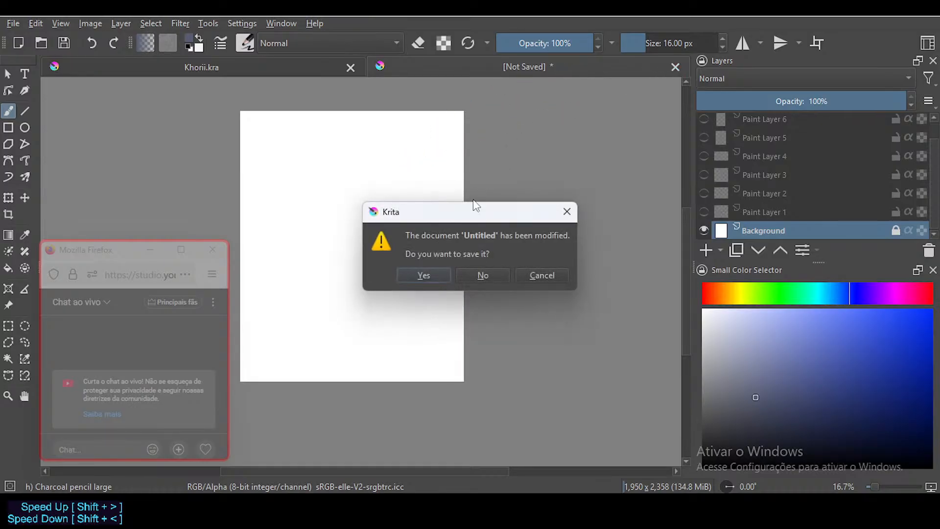
{"action": "left_click", "coordinate": [482, 275]}
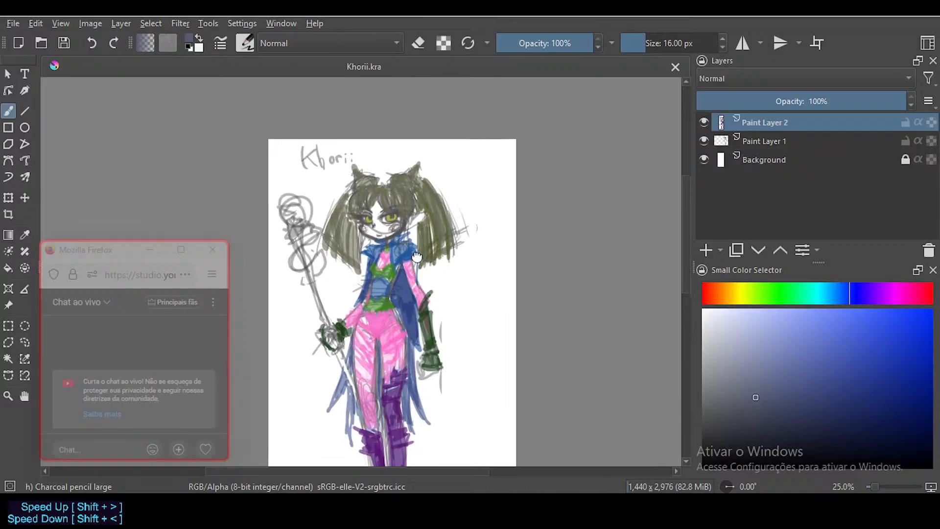
Examine the coloured Khorii design both as a full figure and close up on the head and torso.
{"action": "scroll", "coordinate": [452, 233], "scroll_direction": "down", "scroll_amount": 4}
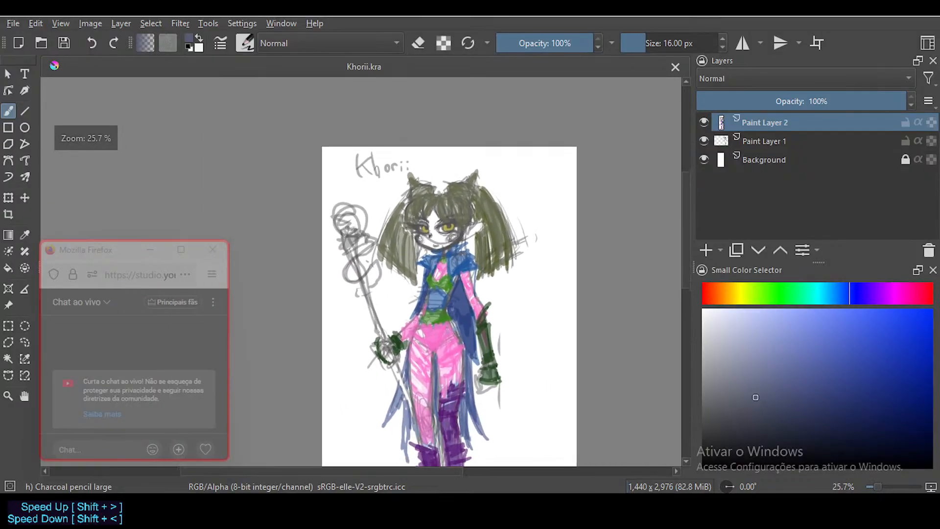
{"action": "scroll", "coordinate": [452, 233], "scroll_direction": "up", "scroll_amount": 3}
{"action": "scroll", "coordinate": [451, 232], "scroll_direction": "down", "scroll_amount": 3}
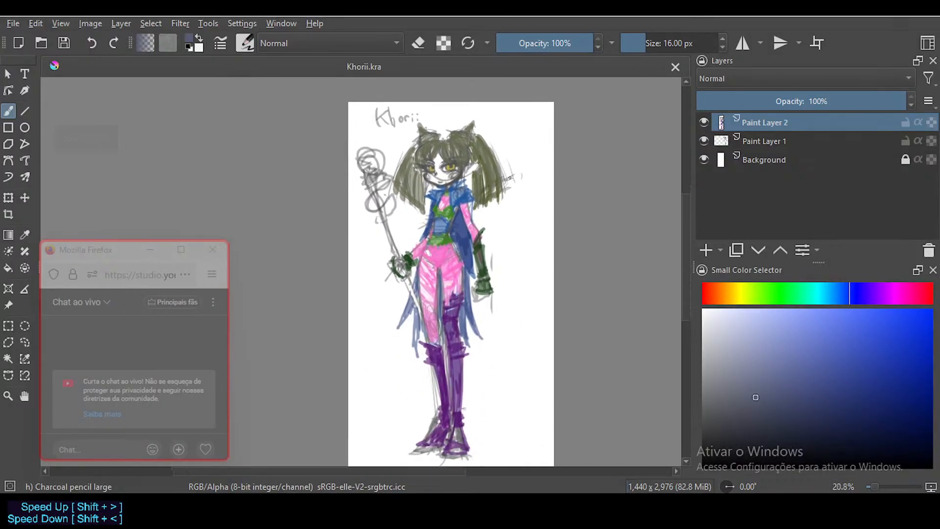
{"action": "mouse_move", "coordinate": [488, 210]}
{"action": "left_mouse_down"}
{"action": "mouse_move", "coordinate": [536, 223]}
{"action": "mouse_move", "coordinate": [520, 269]}
{"action": "left_mouse_up"}
{"action": "key", "text": "ctrl+z"}
{"action": "key", "text": "ctrl+z"}
{"action": "scroll", "coordinate": [503, 239], "scroll_direction": "up", "scroll_amount": 2}
{"action": "mouse_move", "coordinate": [524, 175]}
{"action": "left_mouse_down"}
{"action": "mouse_move", "coordinate": [532, 254]}
{"action": "mouse_move", "coordinate": [515, 247]}
{"action": "mouse_move", "coordinate": [528, 229]}
{"action": "mouse_move", "coordinate": [515, 238]}
{"action": "mouse_move", "coordinate": [513, 273]}
{"action": "left_mouse_up"}
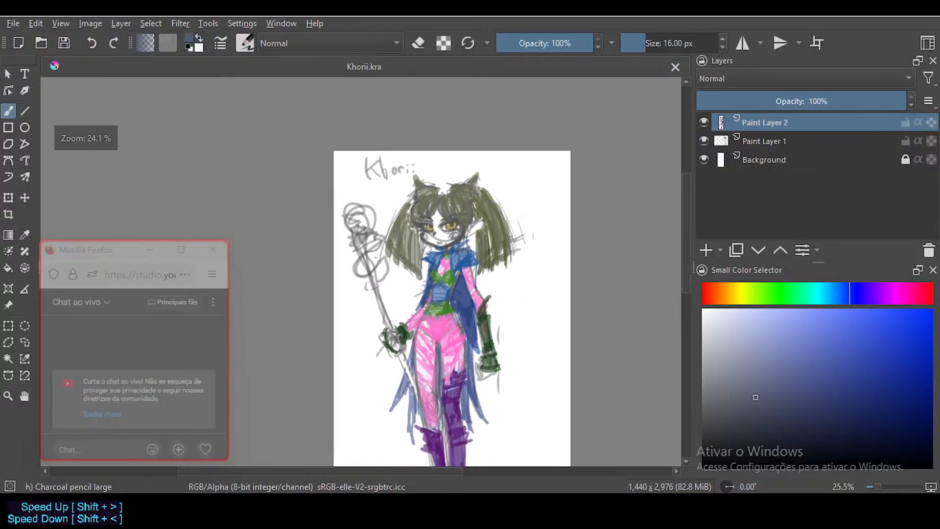
{"action": "left_click_drag", "start_coordinate": [499, 344], "coordinate": [494, 317]}
{"action": "left_click_drag", "start_coordinate": [495, 318], "coordinate": [495, 181]}
{"action": "left_click_drag", "start_coordinate": [494, 178], "coordinate": [512, 250]}
{"action": "left_click_drag", "start_coordinate": [513, 250], "coordinate": [489, 284]}
{"action": "left_click_drag", "start_coordinate": [481, 240], "coordinate": [484, 278]}
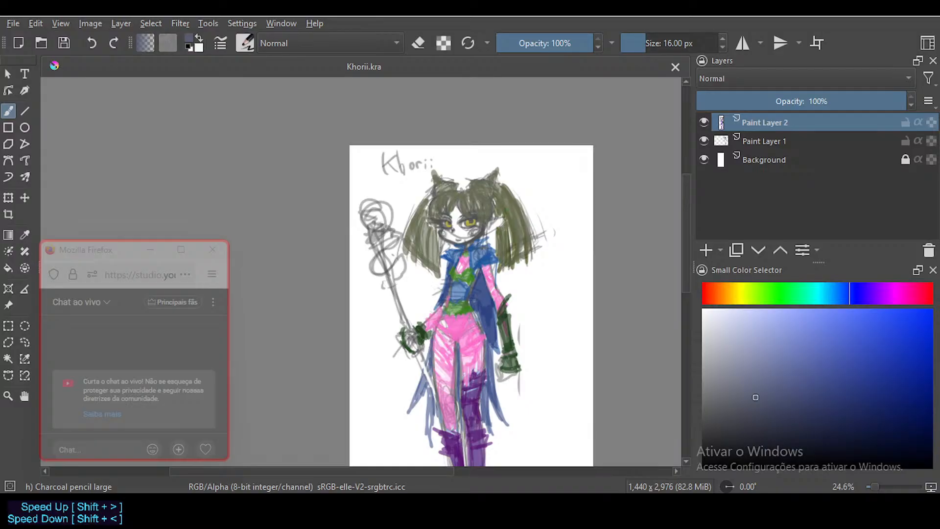
{"action": "mouse_move", "coordinate": [455, 289]}
{"action": "left_mouse_down"}
{"action": "mouse_move", "coordinate": [416, 258]}
{"action": "mouse_move", "coordinate": [473, 226]}
{"action": "left_mouse_up"}
{"action": "left_click_drag", "start_coordinate": [515, 228], "coordinate": [527, 290]}
{"action": "mouse_move", "coordinate": [509, 253]}
{"action": "left_mouse_down"}
{"action": "mouse_move", "coordinate": [509, 210]}
{"action": "mouse_move", "coordinate": [526, 260]}
{"action": "mouse_move", "coordinate": [514, 269]}
{"action": "mouse_move", "coordinate": [517, 218]}
{"action": "left_mouse_up"}
{"action": "key", "text": "ctrl+z"}
{"action": "key", "text": "ctrl+s"}
{"action": "left_click_drag", "start_coordinate": [517, 218], "coordinate": [541, 249]}
{"action": "left_click_drag", "start_coordinate": [541, 249], "coordinate": [537, 306]}
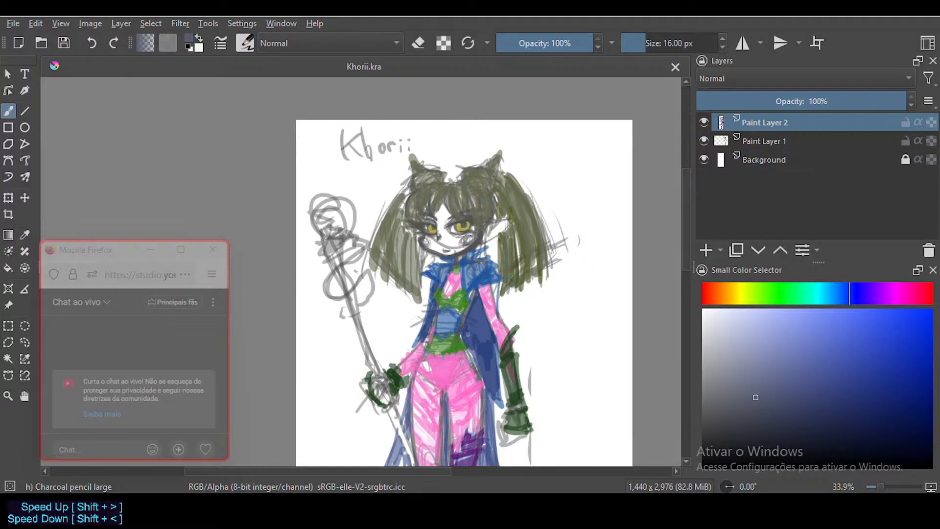
{"action": "left_click_drag", "start_coordinate": [513, 267], "coordinate": [515, 279]}
{"action": "left_click_drag", "start_coordinate": [515, 289], "coordinate": [520, 224]}
{"action": "mouse_move", "coordinate": [522, 222]}
{"action": "left_mouse_down"}
{"action": "mouse_move", "coordinate": [513, 260]}
{"action": "mouse_move", "coordinate": [525, 235]}
{"action": "mouse_move", "coordinate": [527, 248]}
{"action": "left_mouse_up"}
Extend the canvas to 4514 × 3440 px with the Crop tool, adding blank space beside the Khorii figure.
{"action": "mouse_move", "coordinate": [579, 287]}
{"action": "left_mouse_down"}
{"action": "mouse_move", "coordinate": [527, 243]}
{"action": "mouse_move", "coordinate": [520, 353]}
{"action": "left_mouse_up"}
{"action": "left_click_drag", "start_coordinate": [526, 313], "coordinate": [363, 327]}
{"action": "key", "text": "c"}
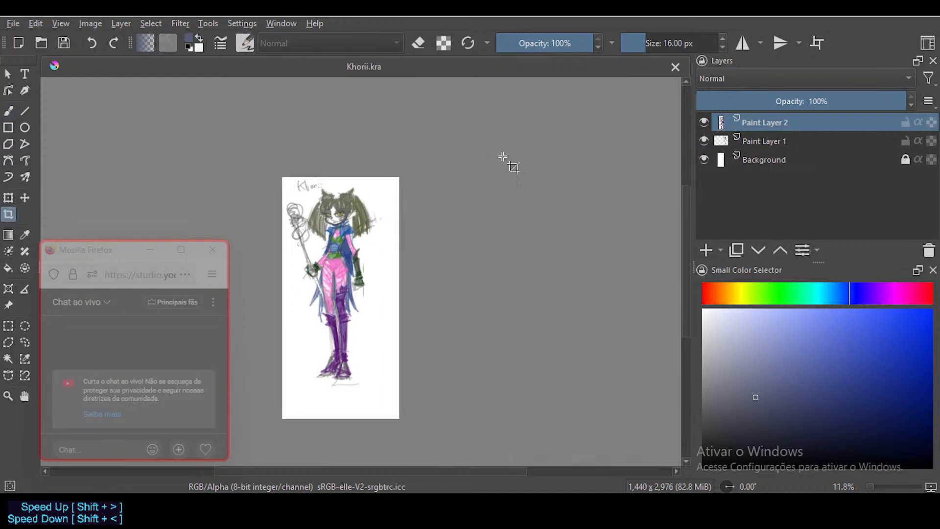
{"action": "mouse_move", "coordinate": [649, 152]}
{"action": "left_mouse_down"}
{"action": "mouse_move", "coordinate": [429, 284]}
{"action": "mouse_move", "coordinate": [282, 431]}
{"action": "left_mouse_up"}
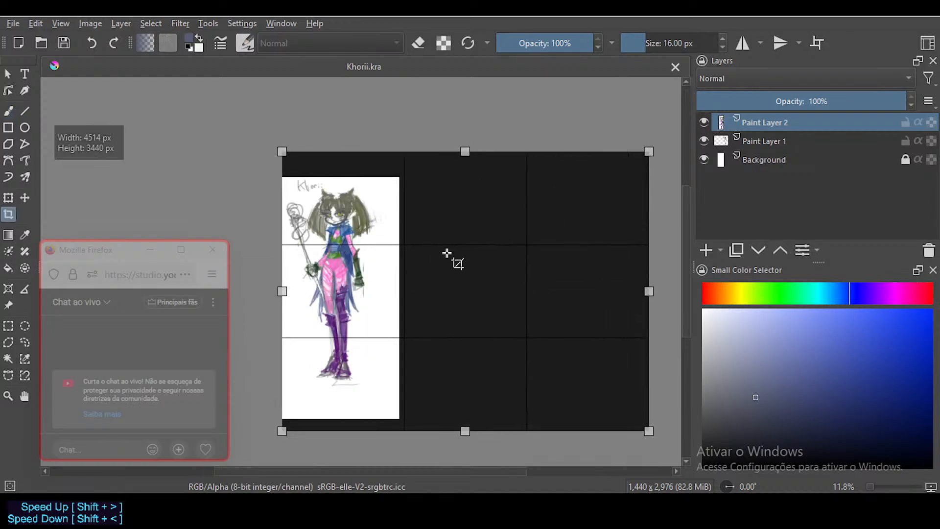
{"action": "key", "text": "Return"}
{"action": "left_click_drag", "start_coordinate": [481, 264], "coordinate": [557, 288]}
Add a new paint layer above the Khorii drawing and lock Paint Layers 1 and 2, saving the file.
{"action": "left_click", "coordinate": [706, 250]}
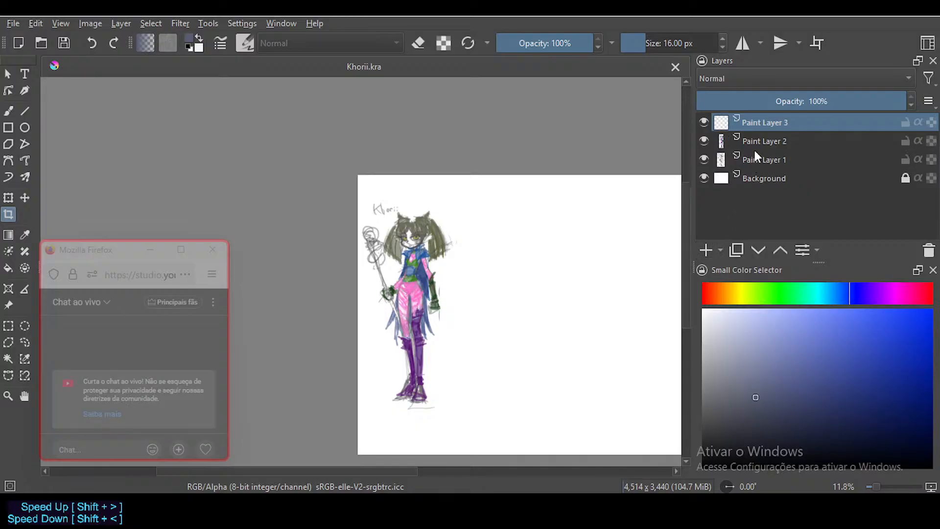
{"action": "scroll", "coordinate": [457, 211], "scroll_direction": "up", "scroll_amount": 3}
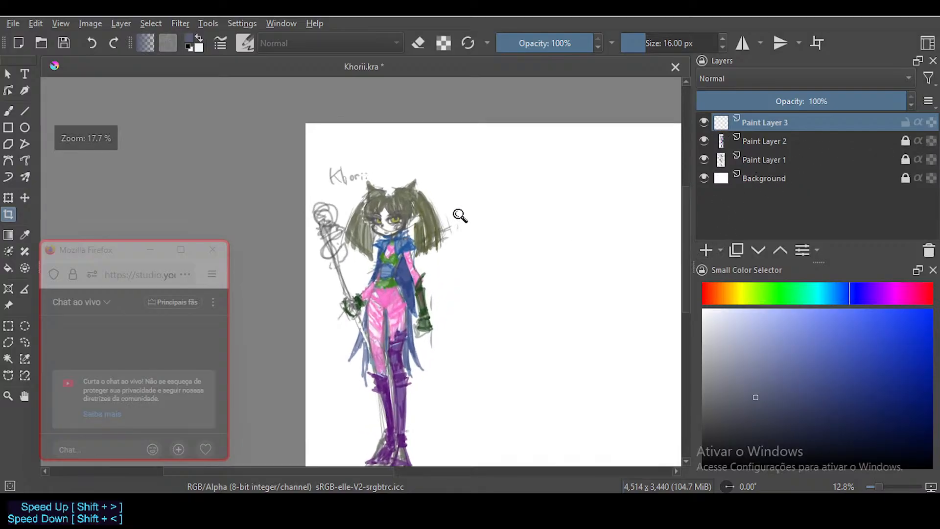
{"action": "key", "text": "ctrl+s"}
Sketch a round head in the blank area beside the character, with a curved face guide and a jawline.
{"action": "key", "text": "b"}
{"action": "mouse_move", "coordinate": [501, 186]}
{"action": "left_mouse_down"}
{"action": "mouse_move", "coordinate": [540, 184]}
{"action": "mouse_move", "coordinate": [555, 208]}
{"action": "left_mouse_up"}
{"action": "key", "text": "ctrl+z"}
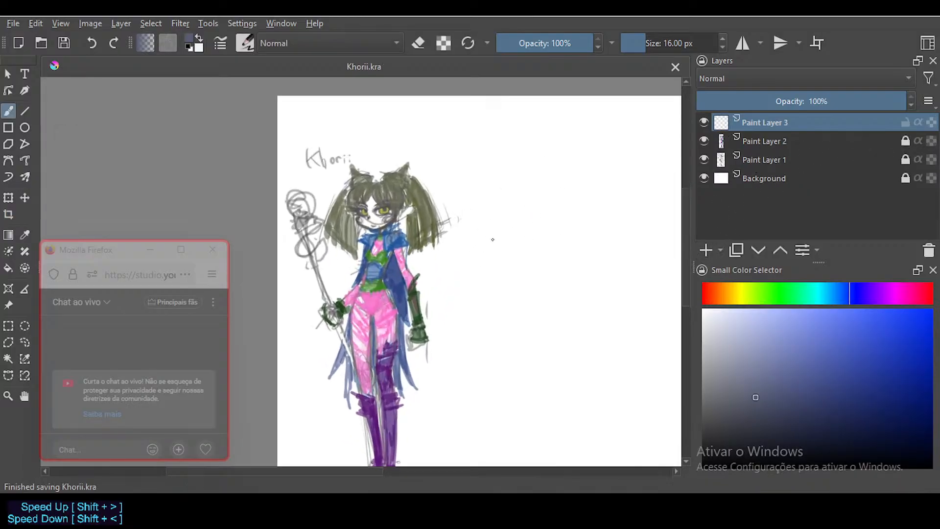
{"action": "scroll", "coordinate": [459, 235], "scroll_direction": "up", "scroll_amount": 3}
{"action": "left_click_drag", "start_coordinate": [475, 201], "coordinate": [471, 208]}
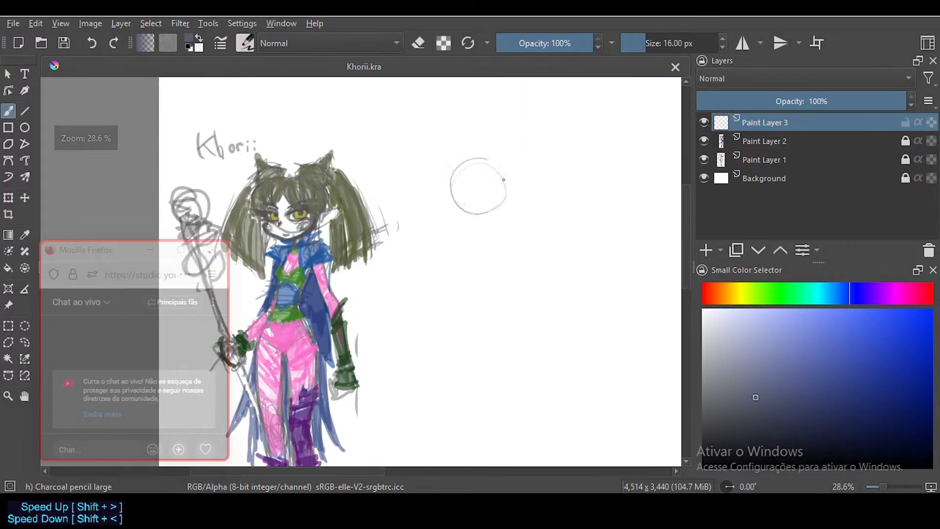
{"action": "scroll", "coordinate": [472, 210], "scroll_direction": "up", "scroll_amount": 2}
{"action": "mouse_move", "coordinate": [445, 177]}
{"action": "left_mouse_down"}
{"action": "mouse_move", "coordinate": [431, 192]}
{"action": "mouse_move", "coordinate": [447, 208]}
{"action": "mouse_move", "coordinate": [469, 210]}
{"action": "mouse_move", "coordinate": [505, 179]}
{"action": "left_mouse_up"}
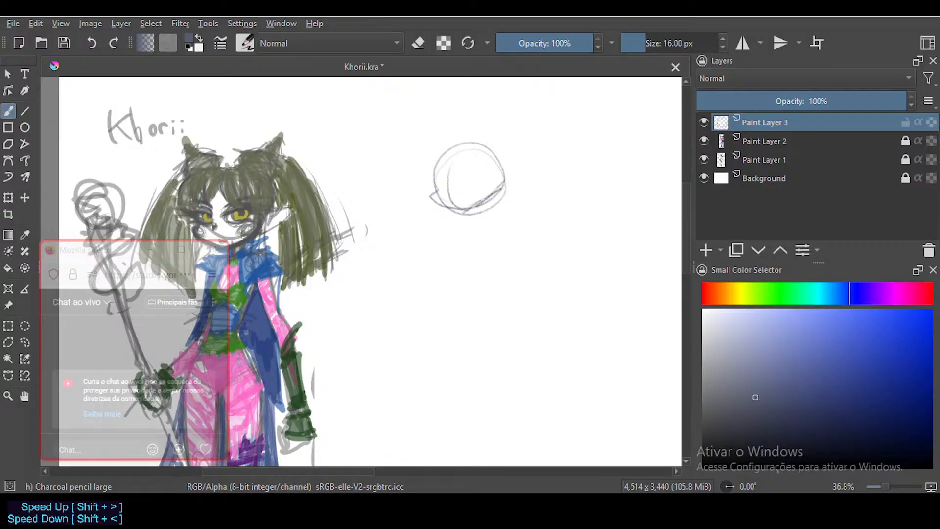
{"action": "mouse_move", "coordinate": [433, 173]}
{"action": "left_mouse_down"}
{"action": "mouse_move", "coordinate": [495, 163]}
{"action": "mouse_move", "coordinate": [509, 175]}
{"action": "mouse_move", "coordinate": [496, 217]}
{"action": "left_mouse_up"}
{"action": "left_click_drag", "start_coordinate": [504, 171], "coordinate": [486, 237]}
{"action": "key", "text": "ctrl+z"}
{"action": "left_click_drag", "start_coordinate": [502, 169], "coordinate": [511, 219]}
{"action": "mouse_move", "coordinate": [510, 167]}
{"action": "left_mouse_down"}
{"action": "mouse_move", "coordinate": [523, 216]}
{"action": "mouse_move", "coordinate": [514, 218]}
{"action": "mouse_move", "coordinate": [504, 173]}
{"action": "mouse_move", "coordinate": [511, 213]}
{"action": "left_mouse_up"}
{"action": "key", "text": "ctrl+z"}
{"action": "key", "text": "ctrl+z"}
{"action": "key", "text": "ctrl+z"}
{"action": "key", "text": "ctrl+z"}
Draw pointed hair locks hanging down both sides of the sketched head.
{"action": "left_click_drag", "start_coordinate": [501, 151], "coordinate": [495, 217]}
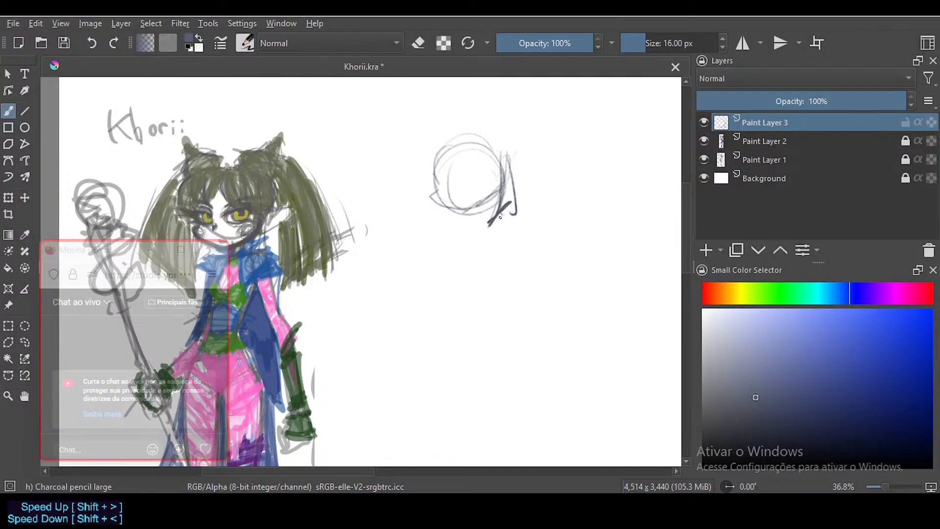
{"action": "mouse_move", "coordinate": [507, 171]}
{"action": "left_mouse_down"}
{"action": "mouse_move", "coordinate": [500, 220]}
{"action": "mouse_move", "coordinate": [517, 194]}
{"action": "left_mouse_up"}
{"action": "mouse_move", "coordinate": [432, 159]}
{"action": "left_mouse_down"}
{"action": "mouse_move", "coordinate": [426, 207]}
{"action": "mouse_move", "coordinate": [435, 201]}
{"action": "mouse_move", "coordinate": [429, 210]}
{"action": "mouse_move", "coordinate": [428, 201]}
{"action": "mouse_move", "coordinate": [443, 216]}
{"action": "mouse_move", "coordinate": [422, 195]}
{"action": "mouse_move", "coordinate": [445, 213]}
{"action": "left_mouse_up"}
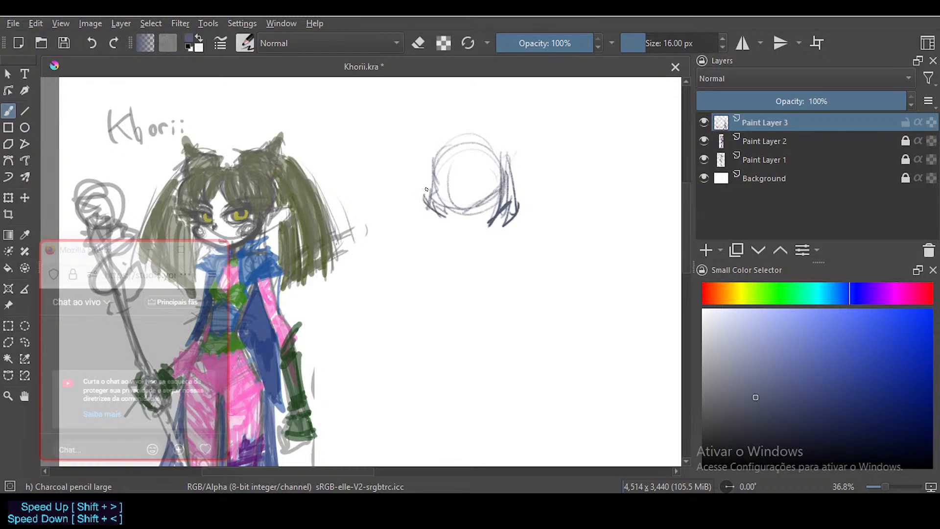
{"action": "left_click_drag", "start_coordinate": [430, 153], "coordinate": [423, 195]}
Sketch the two narrow slanted eyes on the new head, with heavy upper lids and light lower lids.
{"action": "mouse_move", "coordinate": [467, 176]}
{"action": "left_mouse_down"}
{"action": "mouse_move", "coordinate": [487, 172]}
{"action": "mouse_move", "coordinate": [469, 189]}
{"action": "mouse_move", "coordinate": [468, 174]}
{"action": "mouse_move", "coordinate": [496, 176]}
{"action": "mouse_move", "coordinate": [482, 192]}
{"action": "mouse_move", "coordinate": [469, 181]}
{"action": "mouse_move", "coordinate": [491, 175]}
{"action": "mouse_move", "coordinate": [461, 170]}
{"action": "mouse_move", "coordinate": [440, 182]}
{"action": "mouse_move", "coordinate": [442, 191]}
{"action": "mouse_move", "coordinate": [438, 182]}
{"action": "mouse_move", "coordinate": [444, 169]}
{"action": "mouse_move", "coordinate": [448, 190]}
{"action": "mouse_move", "coordinate": [502, 167]}
{"action": "left_mouse_up"}
{"action": "key", "text": "ctrl+z"}
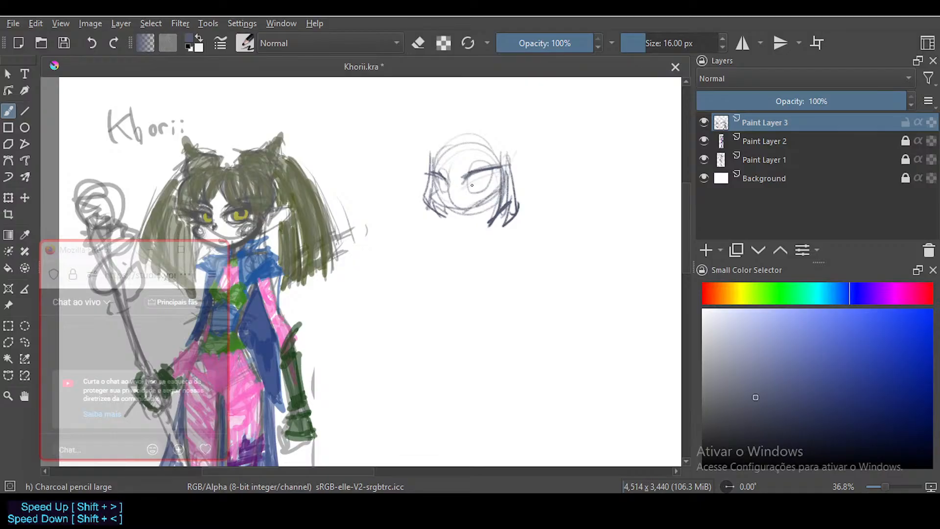
{"action": "left_click_drag", "start_coordinate": [470, 190], "coordinate": [466, 187]}
{"action": "mouse_move", "coordinate": [480, 169]}
{"action": "left_mouse_down"}
{"action": "mouse_move", "coordinate": [515, 171]}
{"action": "mouse_move", "coordinate": [465, 183]}
{"action": "mouse_move", "coordinate": [470, 174]}
{"action": "mouse_move", "coordinate": [424, 172]}
{"action": "mouse_move", "coordinate": [462, 177]}
{"action": "left_mouse_up"}
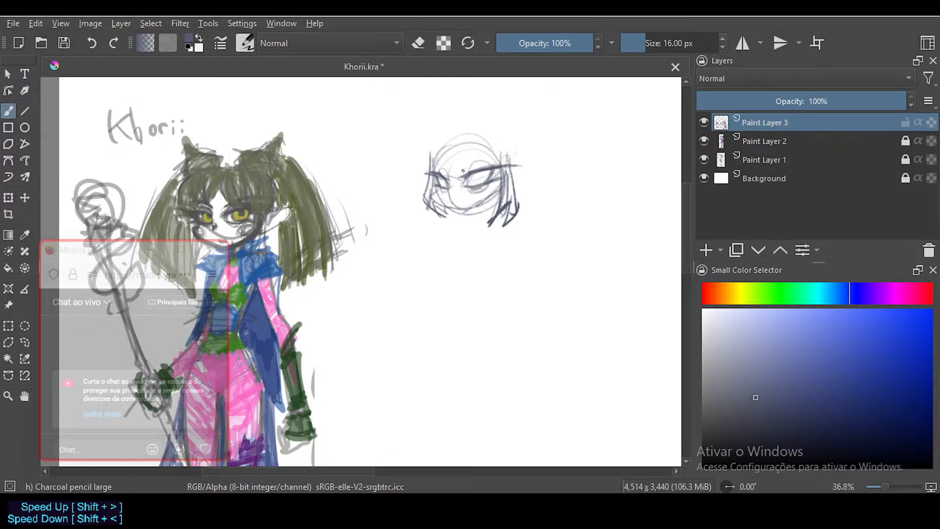
Draw angled frowning eyebrows above both eyes, extending one in a long line past the face outline.
{"action": "left_click_drag", "start_coordinate": [462, 171], "coordinate": [504, 153]}
{"action": "mouse_move", "coordinate": [449, 173]}
{"action": "left_mouse_down"}
{"action": "mouse_move", "coordinate": [424, 158]}
{"action": "mouse_move", "coordinate": [553, 138]}
{"action": "left_mouse_up"}
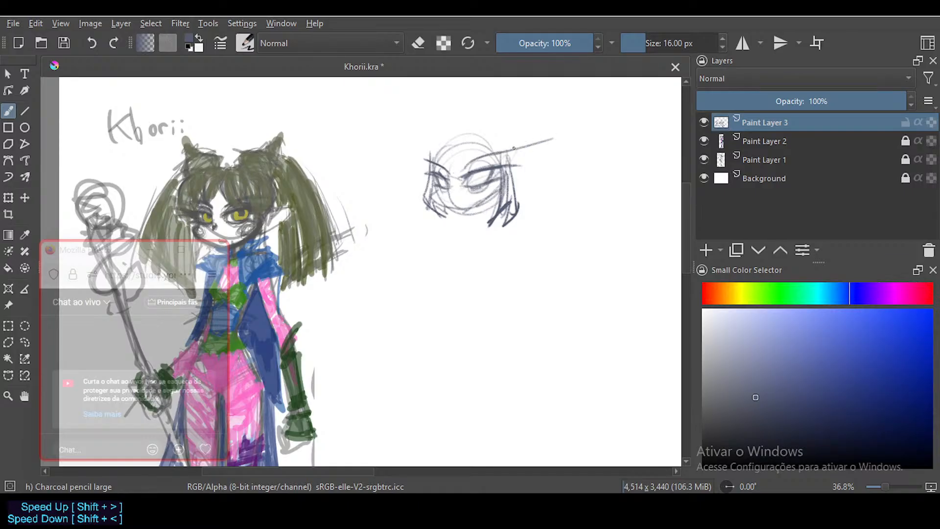
{"action": "mouse_move", "coordinate": [421, 149]}
{"action": "left_mouse_down"}
{"action": "mouse_move", "coordinate": [480, 151]}
{"action": "mouse_move", "coordinate": [482, 175]}
{"action": "left_mouse_up"}
Draw the irises in both eyes and mark the tip of the nose.
{"action": "scroll", "coordinate": [440, 186], "scroll_direction": "up", "scroll_amount": 2}
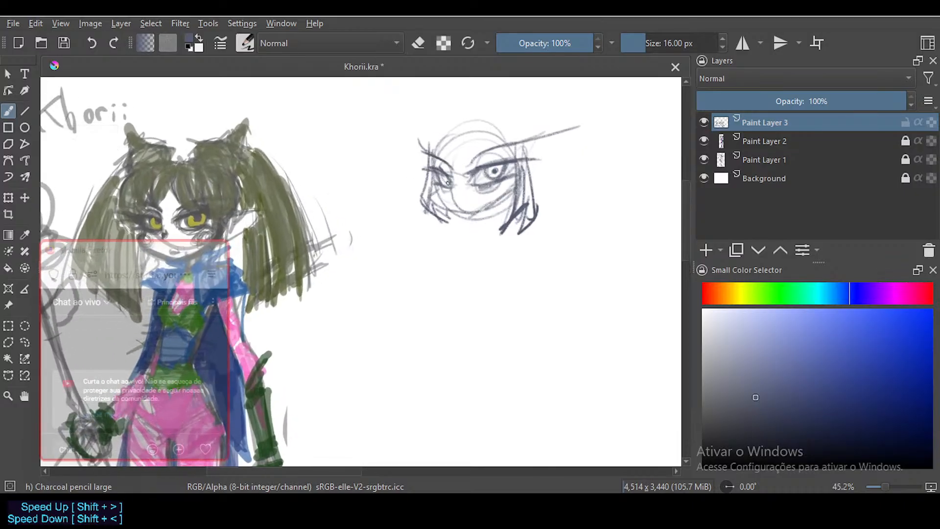
{"action": "left_click_drag", "start_coordinate": [447, 183], "coordinate": [499, 172]}
{"action": "key", "text": "ctrl+z"}
{"action": "scroll", "coordinate": [497, 187], "scroll_direction": "down", "scroll_amount": 1}
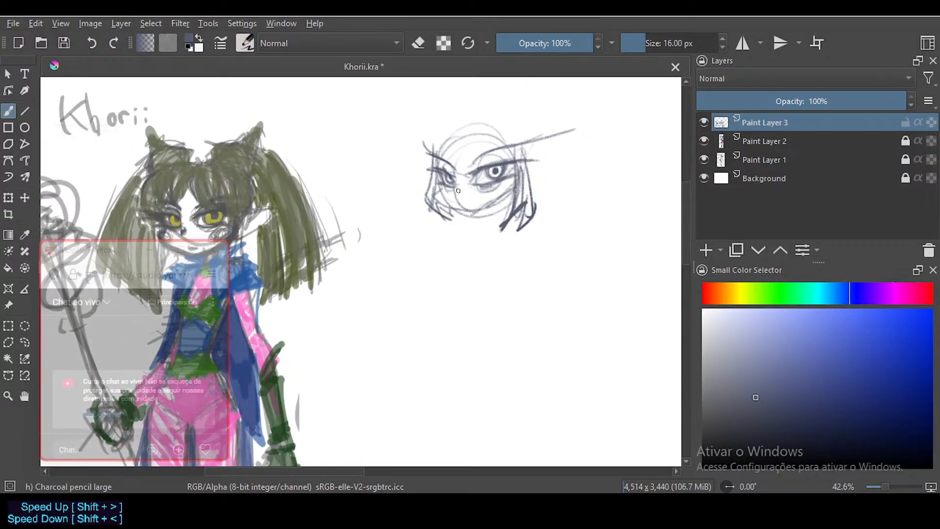
{"action": "left_click_drag", "start_coordinate": [455, 189], "coordinate": [455, 189]}
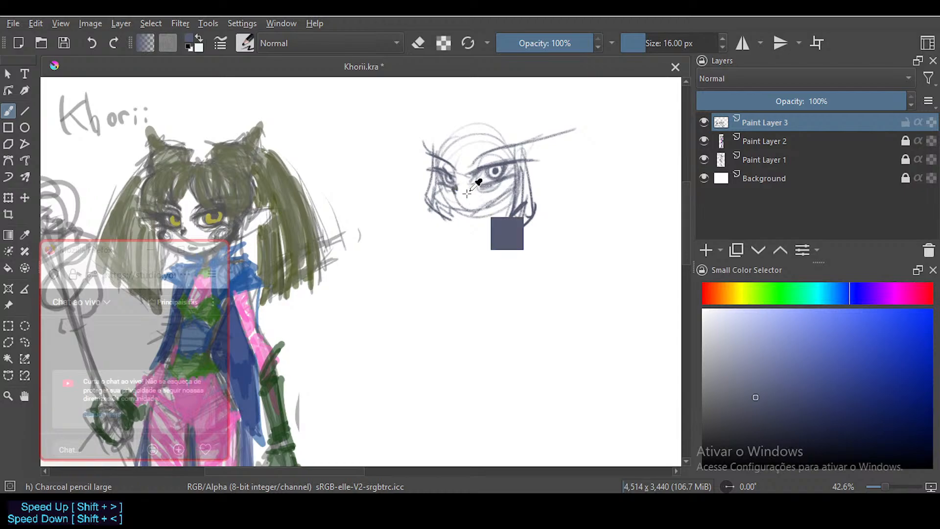
{"action": "key", "text": "ctrl+z"}
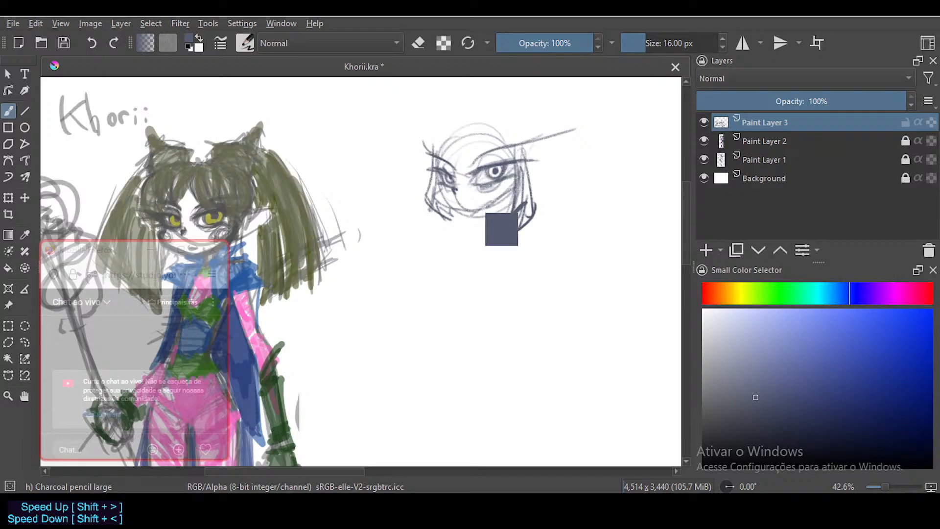
Add round cheek marks and darken the irises on the new face, reinforcing the jawline.
{"action": "mouse_move", "coordinate": [461, 203]}
{"action": "left_mouse_down"}
{"action": "mouse_move", "coordinate": [434, 188]}
{"action": "mouse_move", "coordinate": [438, 201]}
{"action": "mouse_move", "coordinate": [439, 185]}
{"action": "mouse_move", "coordinate": [443, 202]}
{"action": "mouse_move", "coordinate": [476, 208]}
{"action": "mouse_move", "coordinate": [506, 197]}
{"action": "mouse_move", "coordinate": [502, 177]}
{"action": "mouse_move", "coordinate": [508, 182]}
{"action": "mouse_move", "coordinate": [506, 199]}
{"action": "mouse_move", "coordinate": [463, 215]}
{"action": "mouse_move", "coordinate": [514, 185]}
{"action": "mouse_move", "coordinate": [463, 197]}
{"action": "mouse_move", "coordinate": [507, 186]}
{"action": "left_mouse_up"}
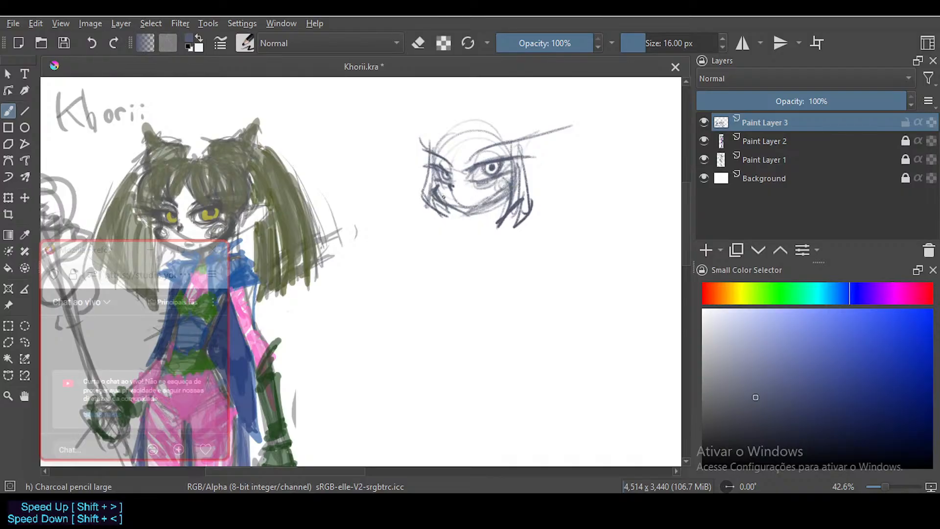
{"action": "left_click_drag", "start_coordinate": [443, 197], "coordinate": [443, 188]}
{"action": "mouse_move", "coordinate": [505, 179]}
{"action": "left_mouse_down"}
{"action": "mouse_move", "coordinate": [499, 186]}
{"action": "mouse_move", "coordinate": [491, 169]}
{"action": "mouse_move", "coordinate": [503, 171]}
{"action": "mouse_move", "coordinate": [503, 161]}
{"action": "left_mouse_up"}
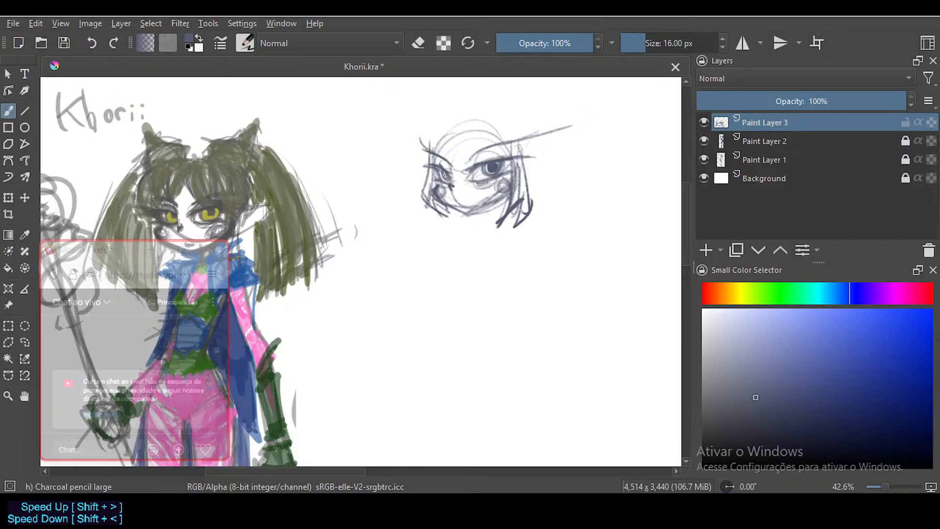
{"action": "mouse_move", "coordinate": [452, 179]}
{"action": "left_mouse_down"}
{"action": "mouse_move", "coordinate": [443, 181]}
{"action": "mouse_move", "coordinate": [523, 155]}
{"action": "mouse_move", "coordinate": [508, 170]}
{"action": "left_mouse_up"}
{"action": "left_click_drag", "start_coordinate": [424, 162], "coordinate": [439, 168]}
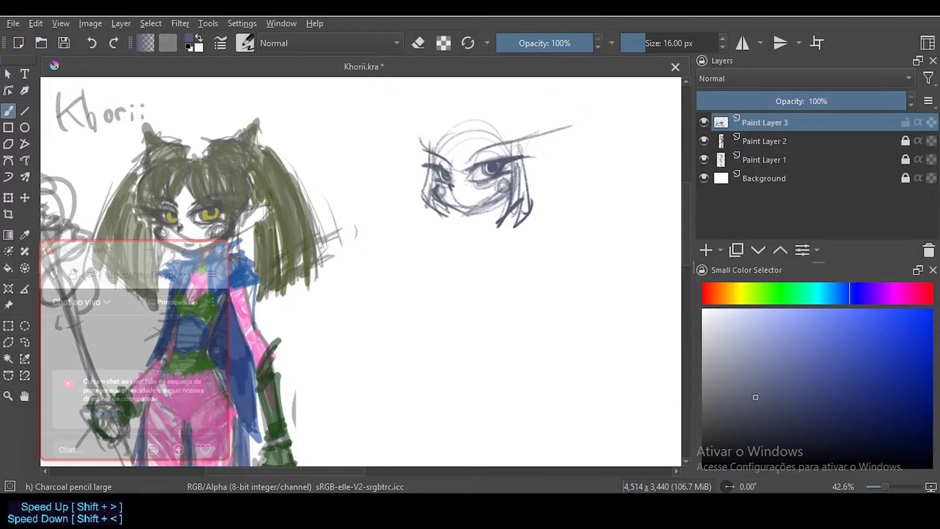
Touch up the eyes, draw the nose and small mouth, and sketch the shaded neck, sloping shoulders and upper torso.
{"action": "left_click_drag", "start_coordinate": [448, 170], "coordinate": [450, 173]}
{"action": "mouse_move", "coordinate": [482, 152]}
{"action": "left_mouse_down"}
{"action": "mouse_move", "coordinate": [473, 163]}
{"action": "mouse_move", "coordinate": [495, 160]}
{"action": "left_mouse_up"}
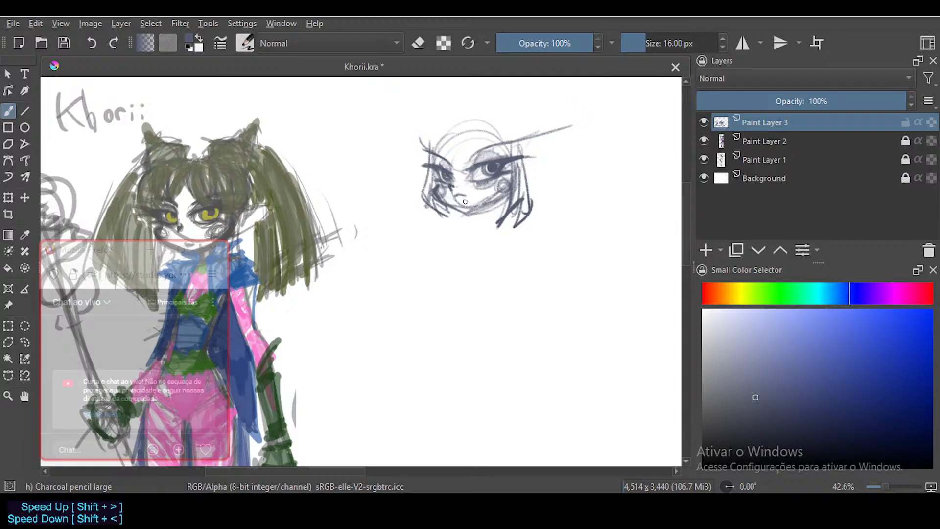
{"action": "mouse_move", "coordinate": [455, 198]}
{"action": "left_mouse_down"}
{"action": "mouse_move", "coordinate": [476, 233]}
{"action": "mouse_move", "coordinate": [474, 223]}
{"action": "mouse_move", "coordinate": [489, 220]}
{"action": "mouse_move", "coordinate": [443, 273]}
{"action": "left_mouse_up"}
{"action": "mouse_move", "coordinate": [516, 213]}
{"action": "left_mouse_down"}
{"action": "mouse_move", "coordinate": [506, 226]}
{"action": "mouse_move", "coordinate": [507, 295]}
{"action": "left_mouse_up"}
{"action": "left_click_drag", "start_coordinate": [496, 250], "coordinate": [502, 279]}
{"action": "mouse_move", "coordinate": [517, 228]}
{"action": "left_mouse_down"}
{"action": "mouse_move", "coordinate": [482, 324]}
{"action": "mouse_move", "coordinate": [496, 227]}
{"action": "mouse_move", "coordinate": [474, 254]}
{"action": "left_mouse_up"}
{"action": "mouse_move", "coordinate": [490, 237]}
{"action": "left_mouse_down"}
{"action": "mouse_move", "coordinate": [470, 256]}
{"action": "mouse_move", "coordinate": [464, 300]}
{"action": "left_mouse_up"}
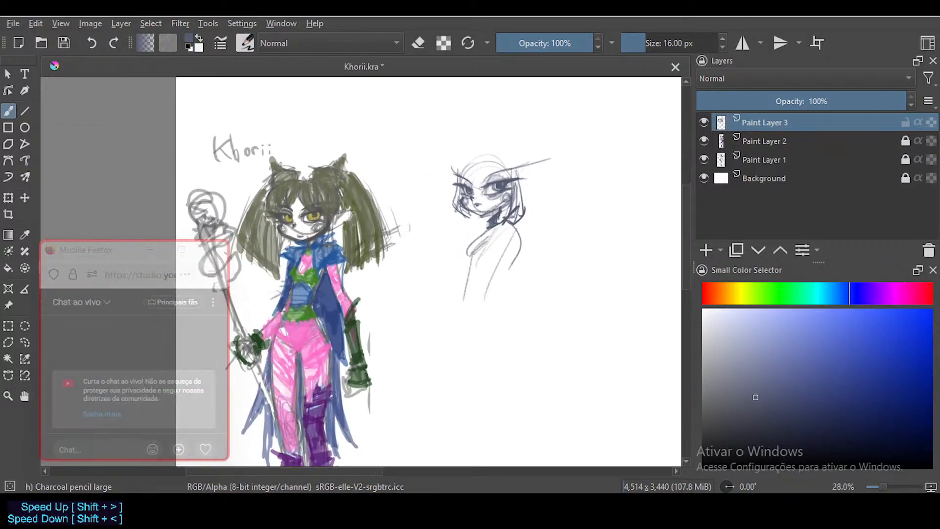
{"action": "mouse_move", "coordinate": [495, 208]}
{"action": "left_mouse_down"}
{"action": "mouse_move", "coordinate": [482, 216]}
{"action": "mouse_move", "coordinate": [489, 221]}
{"action": "left_mouse_up"}
Switch to the YouTube music video in Firefox, skip its advertisement, and return to Krita.
{"action": "mouse_move", "coordinate": [544, 504]}
{"action": "left_click", "coordinate": [504, 440]}
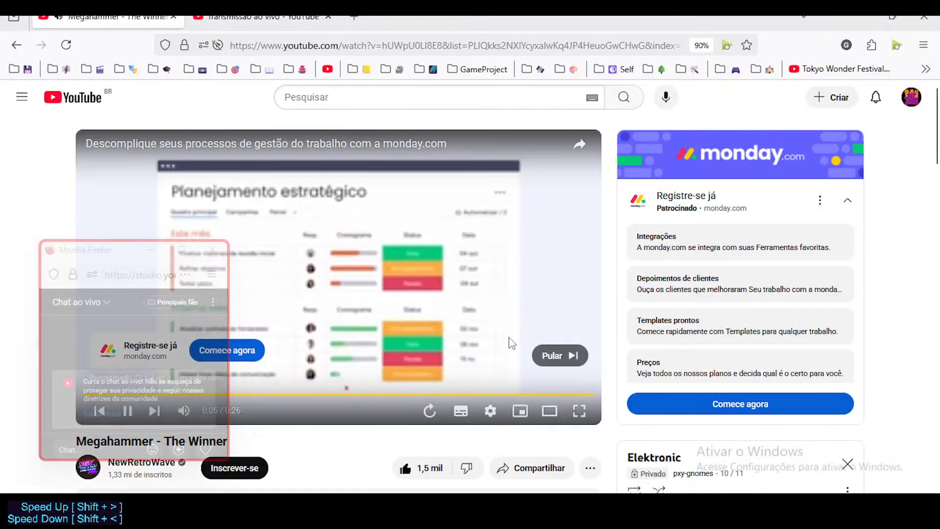
{"action": "left_click", "coordinate": [555, 351]}
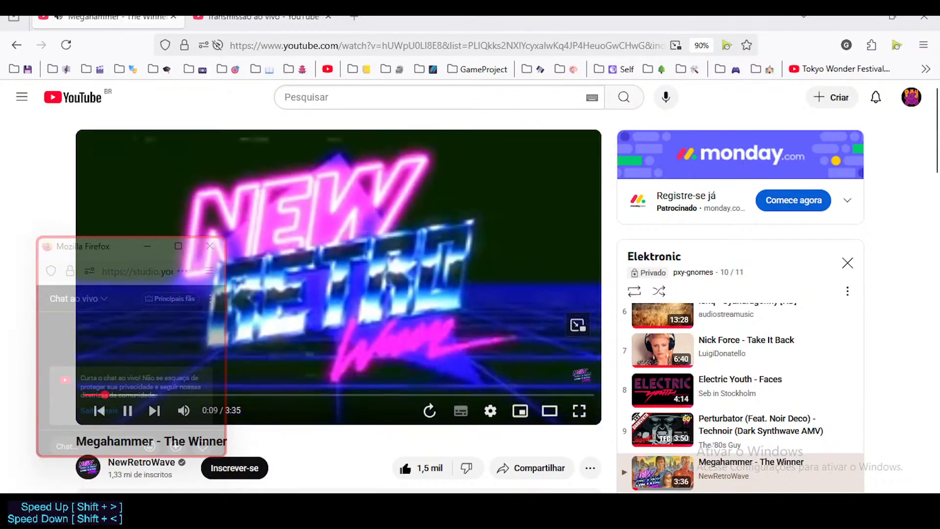
{"action": "key", "text": "alt+Tab"}
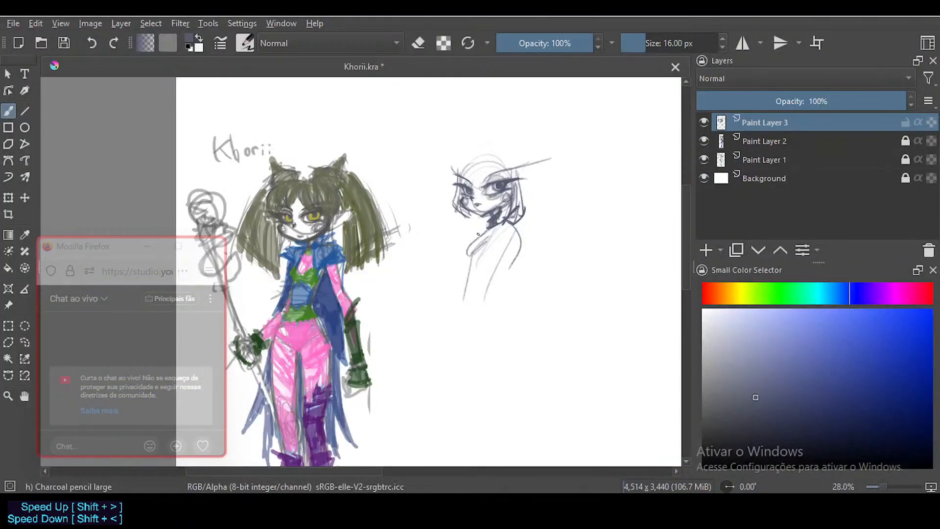
Reinforce the shoulder and torso lines, and draw the star-like ornament and first fringe strokes on the forehead.
{"action": "left_click_drag", "start_coordinate": [477, 242], "coordinate": [466, 260]}
{"action": "mouse_move", "coordinate": [517, 230]}
{"action": "left_mouse_down"}
{"action": "mouse_move", "coordinate": [494, 294]}
{"action": "mouse_move", "coordinate": [469, 279]}
{"action": "left_mouse_up"}
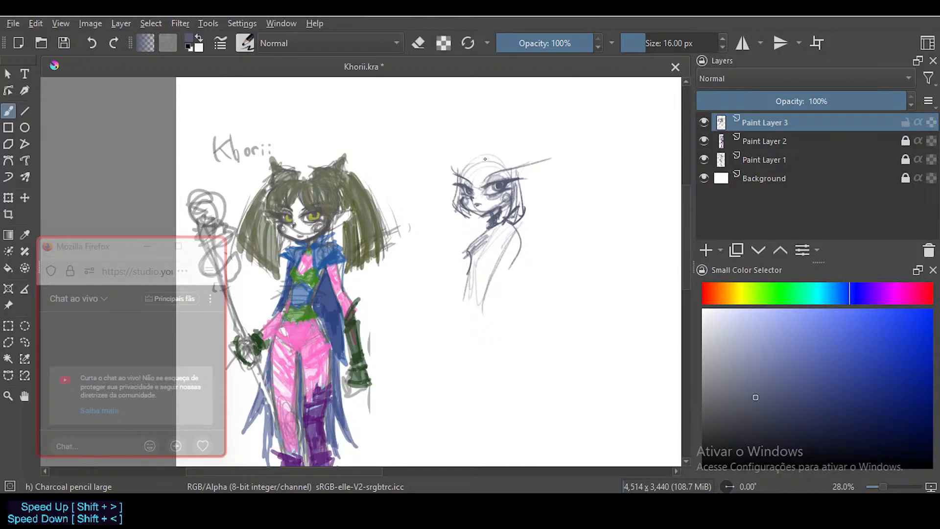
{"action": "mouse_move", "coordinate": [484, 159]}
{"action": "left_mouse_down"}
{"action": "mouse_move", "coordinate": [491, 179]}
{"action": "mouse_move", "coordinate": [502, 172]}
{"action": "mouse_move", "coordinate": [497, 157]}
{"action": "mouse_move", "coordinate": [509, 173]}
{"action": "mouse_move", "coordinate": [496, 173]}
{"action": "mouse_move", "coordinate": [515, 177]}
{"action": "mouse_move", "coordinate": [470, 169]}
{"action": "mouse_move", "coordinate": [475, 162]}
{"action": "mouse_move", "coordinate": [471, 179]}
{"action": "mouse_move", "coordinate": [455, 170]}
{"action": "mouse_move", "coordinate": [468, 158]}
{"action": "mouse_move", "coordinate": [488, 158]}
{"action": "mouse_move", "coordinate": [475, 174]}
{"action": "left_mouse_up"}
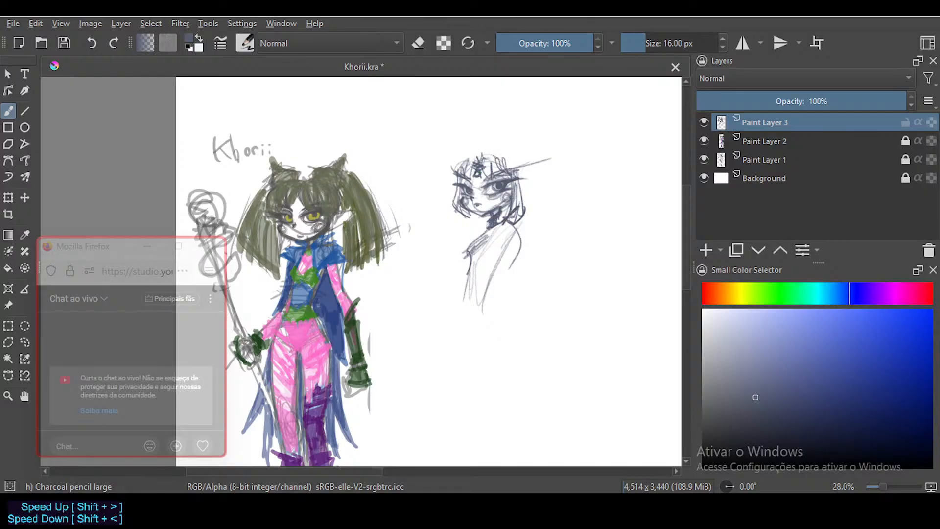
Sketch the fringe and hairline across the head, with side locks framing the face and pointed ears.
{"action": "left_click_drag", "start_coordinate": [482, 155], "coordinate": [506, 156]}
{"action": "mouse_move", "coordinate": [504, 155]}
{"action": "left_mouse_down"}
{"action": "mouse_move", "coordinate": [527, 149]}
{"action": "mouse_move", "coordinate": [502, 161]}
{"action": "mouse_move", "coordinate": [520, 179]}
{"action": "left_mouse_up"}
{"action": "mouse_move", "coordinate": [472, 154]}
{"action": "left_mouse_down"}
{"action": "mouse_move", "coordinate": [449, 155]}
{"action": "mouse_move", "coordinate": [453, 171]}
{"action": "mouse_move", "coordinate": [521, 158]}
{"action": "mouse_move", "coordinate": [515, 172]}
{"action": "mouse_move", "coordinate": [453, 181]}
{"action": "mouse_move", "coordinate": [463, 171]}
{"action": "left_mouse_up"}
{"action": "left_click_drag", "start_coordinate": [461, 162], "coordinate": [468, 179]}
{"action": "left_click_drag", "start_coordinate": [451, 158], "coordinate": [451, 176]}
{"action": "mouse_move", "coordinate": [520, 163]}
{"action": "left_mouse_down"}
{"action": "mouse_move", "coordinate": [519, 178]}
{"action": "mouse_move", "coordinate": [524, 142]}
{"action": "mouse_move", "coordinate": [467, 159]}
{"action": "mouse_move", "coordinate": [514, 155]}
{"action": "mouse_move", "coordinate": [530, 176]}
{"action": "mouse_move", "coordinate": [521, 198]}
{"action": "mouse_move", "coordinate": [525, 161]}
{"action": "mouse_move", "coordinate": [547, 171]}
{"action": "mouse_move", "coordinate": [521, 195]}
{"action": "left_mouse_up"}
{"action": "left_click_drag", "start_coordinate": [457, 185], "coordinate": [444, 178]}
{"action": "left_click_drag", "start_coordinate": [444, 179], "coordinate": [456, 194]}
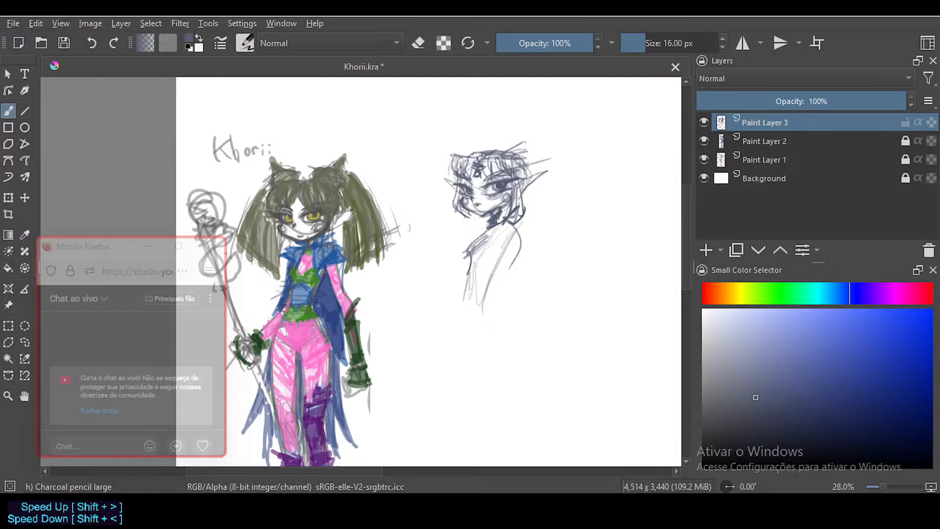
Draw two pointed, horn-like hair tufts on top of the head and shade their bases.
{"action": "mouse_move", "coordinate": [501, 152]}
{"action": "left_mouse_down"}
{"action": "mouse_move", "coordinate": [521, 148]}
{"action": "mouse_move", "coordinate": [516, 166]}
{"action": "mouse_move", "coordinate": [530, 159]}
{"action": "mouse_move", "coordinate": [507, 141]}
{"action": "mouse_move", "coordinate": [520, 135]}
{"action": "mouse_move", "coordinate": [528, 161]}
{"action": "mouse_move", "coordinate": [525, 130]}
{"action": "mouse_move", "coordinate": [483, 146]}
{"action": "mouse_move", "coordinate": [462, 131]}
{"action": "mouse_move", "coordinate": [470, 154]}
{"action": "mouse_move", "coordinate": [462, 131]}
{"action": "mouse_move", "coordinate": [482, 148]}
{"action": "mouse_move", "coordinate": [531, 129]}
{"action": "left_mouse_up"}
{"action": "left_click_drag", "start_coordinate": [531, 129], "coordinate": [524, 150]}
{"action": "mouse_move", "coordinate": [462, 133]}
{"action": "left_mouse_down"}
{"action": "mouse_move", "coordinate": [462, 143]}
{"action": "mouse_move", "coordinate": [531, 128]}
{"action": "mouse_move", "coordinate": [516, 151]}
{"action": "mouse_move", "coordinate": [499, 150]}
{"action": "mouse_move", "coordinate": [531, 153]}
{"action": "mouse_move", "coordinate": [508, 145]}
{"action": "left_mouse_up"}
{"action": "mouse_move", "coordinate": [511, 140]}
{"action": "left_mouse_down"}
{"action": "mouse_move", "coordinate": [471, 148]}
{"action": "mouse_move", "coordinate": [478, 139]}
{"action": "mouse_move", "coordinate": [491, 148]}
{"action": "mouse_move", "coordinate": [470, 145]}
{"action": "mouse_move", "coordinate": [458, 156]}
{"action": "mouse_move", "coordinate": [498, 140]}
{"action": "mouse_move", "coordinate": [520, 157]}
{"action": "left_mouse_up"}
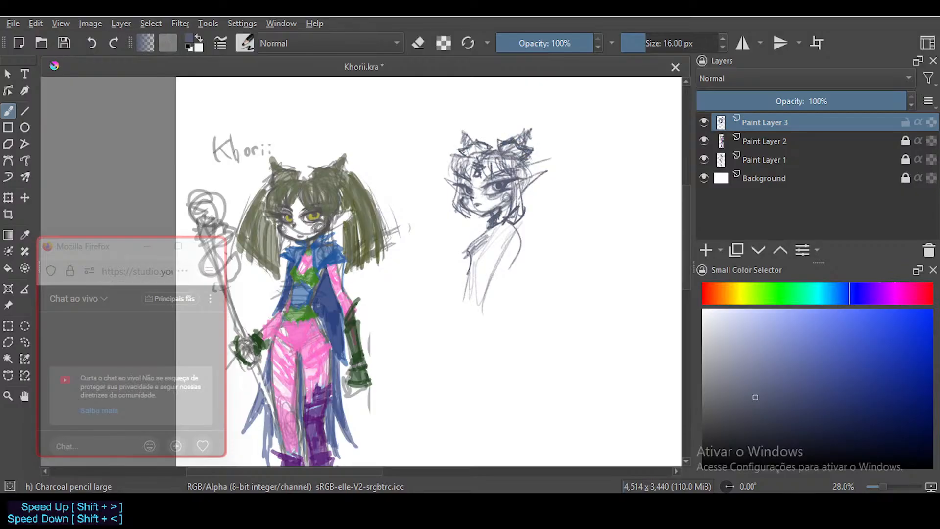
{"action": "mouse_move", "coordinate": [464, 152]}
{"action": "left_mouse_down"}
{"action": "mouse_move", "coordinate": [485, 141]}
{"action": "mouse_move", "coordinate": [504, 154]}
{"action": "mouse_move", "coordinate": [523, 150]}
{"action": "left_mouse_up"}
{"action": "mouse_move", "coordinate": [514, 147]}
{"action": "left_mouse_down"}
{"action": "mouse_move", "coordinate": [517, 157]}
{"action": "mouse_move", "coordinate": [483, 152]}
{"action": "left_mouse_up"}
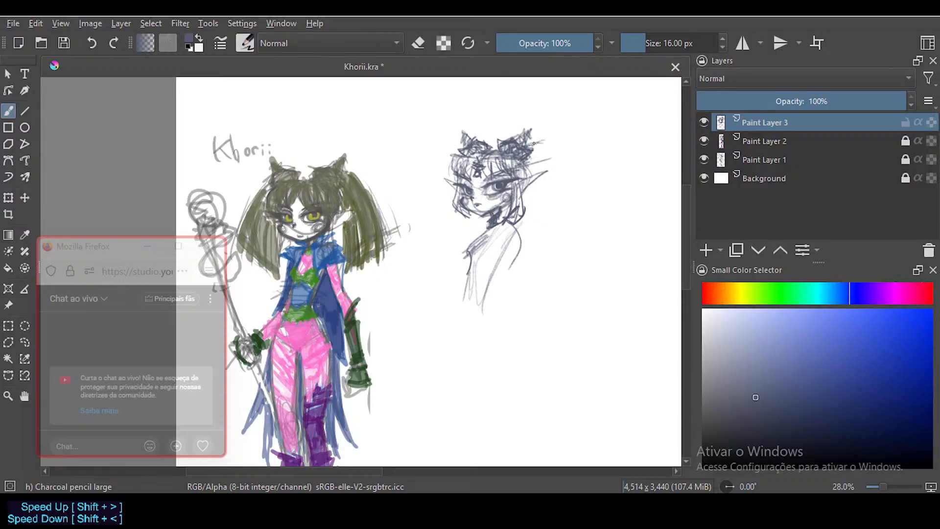
Outline the long outer edge of the pigtail hanging behind the near ear.
{"action": "mouse_move", "coordinate": [531, 144]}
{"action": "left_mouse_down"}
{"action": "mouse_move", "coordinate": [560, 145]}
{"action": "mouse_move", "coordinate": [587, 234]}
{"action": "mouse_move", "coordinate": [539, 140]}
{"action": "mouse_move", "coordinate": [570, 247]}
{"action": "left_mouse_up"}
{"action": "left_click_drag", "start_coordinate": [528, 190], "coordinate": [542, 289]}
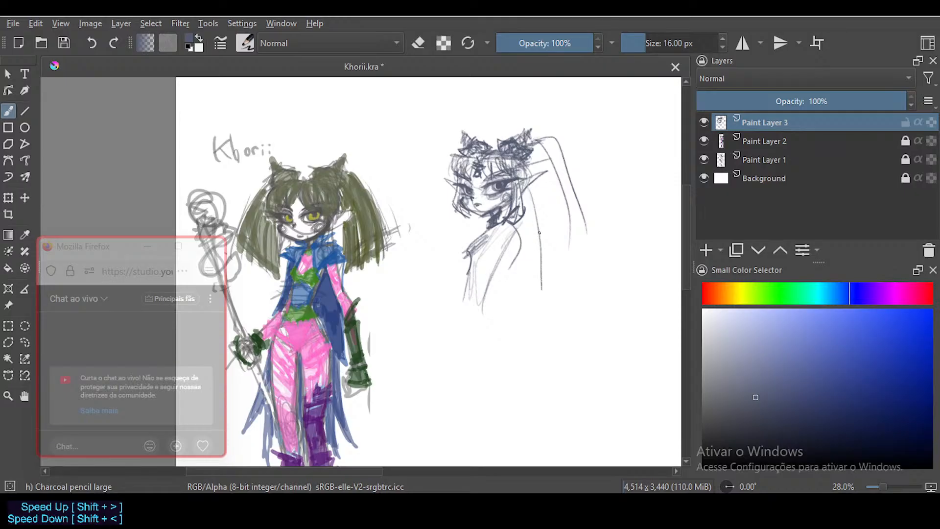
{"action": "mouse_move", "coordinate": [537, 205]}
{"action": "left_mouse_down"}
{"action": "mouse_move", "coordinate": [551, 261]}
{"action": "mouse_move", "coordinate": [564, 231]}
{"action": "left_mouse_up"}
{"action": "key", "text": "ctrl+z"}
{"action": "key", "text": "ctrl+z"}
{"action": "left_click_drag", "start_coordinate": [561, 154], "coordinate": [572, 285]}
{"action": "left_click_drag", "start_coordinate": [533, 188], "coordinate": [531, 234]}
{"action": "mouse_move", "coordinate": [541, 191]}
{"action": "left_mouse_down"}
{"action": "mouse_move", "coordinate": [528, 242]}
{"action": "mouse_move", "coordinate": [573, 284]}
{"action": "left_mouse_up"}
{"action": "left_click_drag", "start_coordinate": [530, 220], "coordinate": [581, 268]}
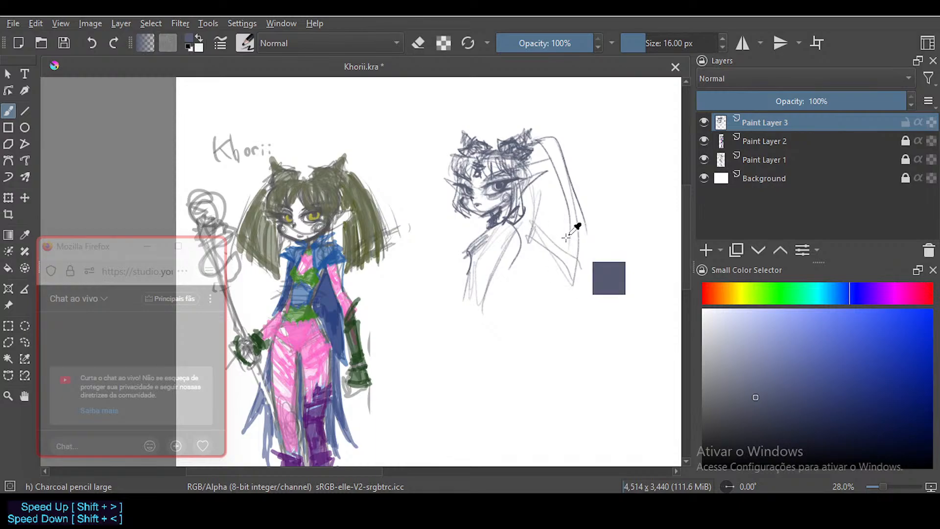
{"action": "key", "text": "ctrl+z"}
{"action": "key", "text": "ctrl+z"}
{"action": "key", "text": "ctrl+z"}
{"action": "key", "text": "ctrl+z"}
Close the pigtail with a slanted lower edge and fill it with long vertical hair strands.
{"action": "left_click_drag", "start_coordinate": [526, 258], "coordinate": [588, 200]}
{"action": "left_click_drag", "start_coordinate": [526, 251], "coordinate": [587, 200]}
{"action": "mouse_move", "coordinate": [534, 235]}
{"action": "left_mouse_down"}
{"action": "mouse_move", "coordinate": [532, 190]}
{"action": "mouse_move", "coordinate": [529, 271]}
{"action": "left_mouse_up"}
{"action": "mouse_move", "coordinate": [532, 249]}
{"action": "left_mouse_down"}
{"action": "mouse_move", "coordinate": [540, 160]}
{"action": "mouse_move", "coordinate": [546, 253]}
{"action": "left_mouse_up"}
{"action": "mouse_move", "coordinate": [537, 135]}
{"action": "left_mouse_down"}
{"action": "mouse_move", "coordinate": [563, 201]}
{"action": "mouse_move", "coordinate": [563, 234]}
{"action": "mouse_move", "coordinate": [534, 157]}
{"action": "mouse_move", "coordinate": [549, 235]}
{"action": "left_mouse_up"}
{"action": "left_click_drag", "start_coordinate": [538, 196], "coordinate": [543, 243]}
{"action": "left_click_drag", "start_coordinate": [534, 175], "coordinate": [540, 239]}
Darken and refine the pointed ears, and erase the stray lines beyond the near ear's tip.
{"action": "mouse_move", "coordinate": [514, 184]}
{"action": "left_mouse_down"}
{"action": "mouse_move", "coordinate": [542, 173]}
{"action": "mouse_move", "coordinate": [521, 195]}
{"action": "left_mouse_up"}
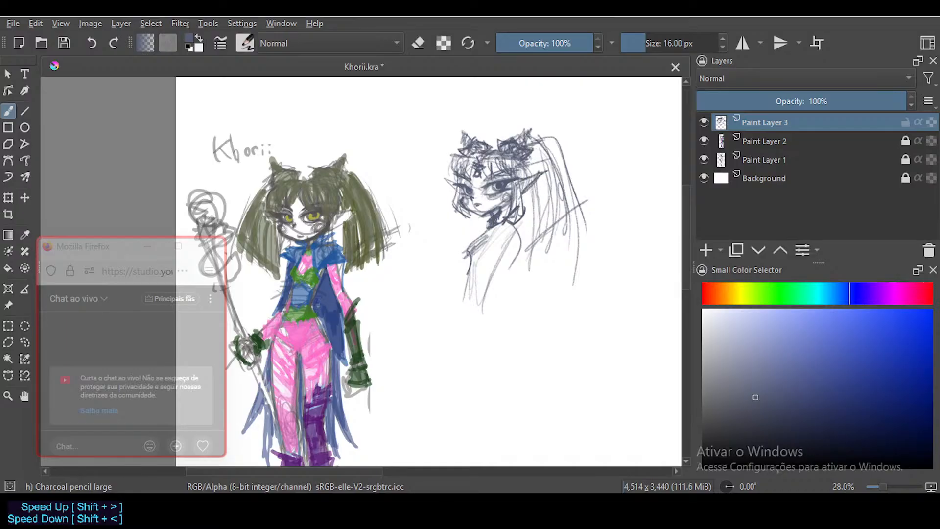
{"action": "mouse_move", "coordinate": [462, 184]}
{"action": "left_mouse_down"}
{"action": "mouse_move", "coordinate": [447, 178]}
{"action": "mouse_move", "coordinate": [462, 198]}
{"action": "left_mouse_up"}
{"action": "mouse_move", "coordinate": [532, 179]}
{"action": "left_mouse_down"}
{"action": "mouse_move", "coordinate": [521, 199]}
{"action": "mouse_move", "coordinate": [542, 173]}
{"action": "left_mouse_up"}
{"action": "key", "text": "e"}
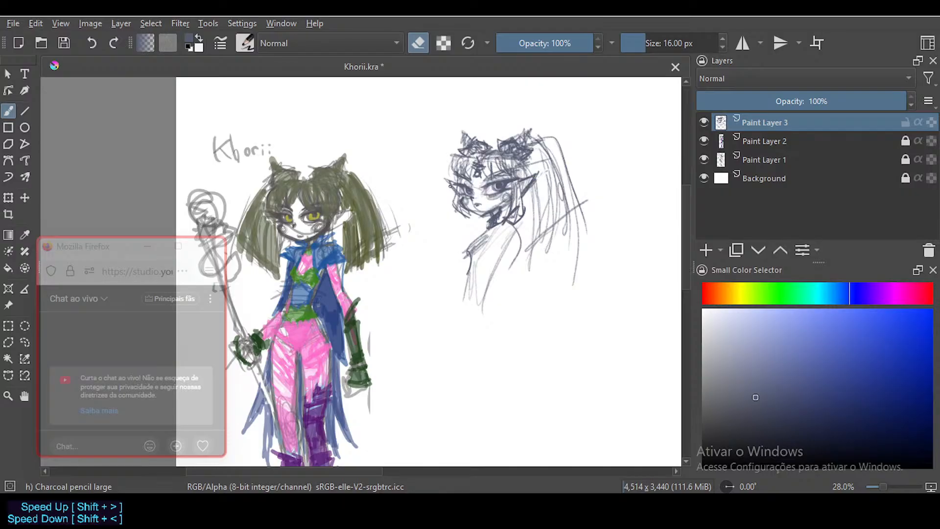
{"action": "key", "text": "e"}
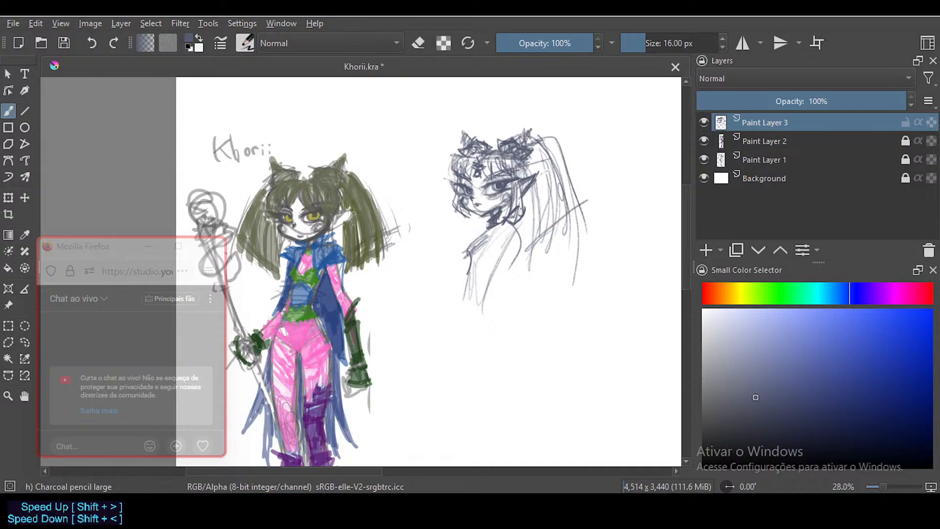
Draw curled side locks beside the jaw and under the chin, cleaning up the neck area with the eraser.
{"action": "mouse_move", "coordinate": [457, 196]}
{"action": "left_mouse_down"}
{"action": "mouse_move", "coordinate": [458, 218]}
{"action": "mouse_move", "coordinate": [470, 223]}
{"action": "mouse_move", "coordinate": [462, 209]}
{"action": "left_mouse_up"}
{"action": "mouse_move", "coordinate": [493, 222]}
{"action": "left_mouse_down"}
{"action": "mouse_move", "coordinate": [508, 210]}
{"action": "mouse_move", "coordinate": [491, 228]}
{"action": "mouse_move", "coordinate": [521, 220]}
{"action": "left_mouse_up"}
{"action": "key", "text": "e"}
{"action": "key", "text": "e"}
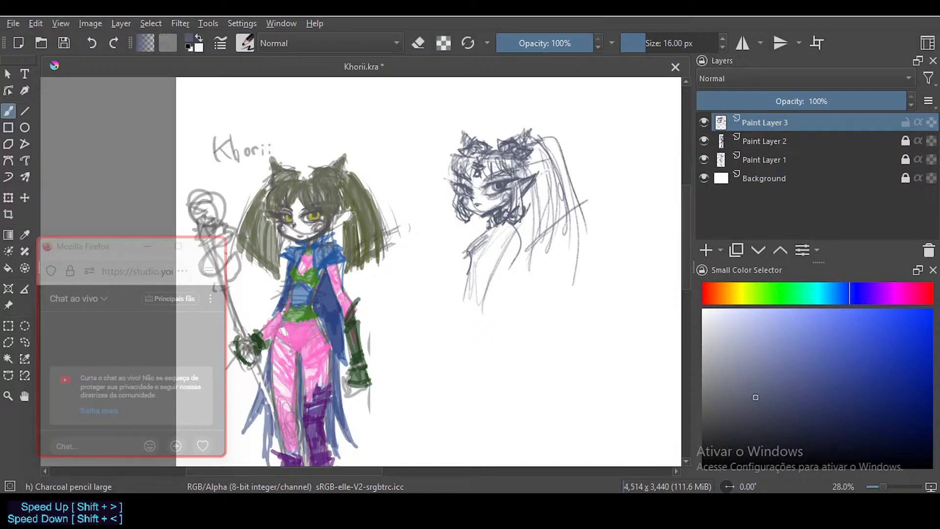
{"action": "mouse_move", "coordinate": [457, 214]}
{"action": "left_mouse_down"}
{"action": "mouse_move", "coordinate": [462, 228]}
{"action": "mouse_move", "coordinate": [475, 214]}
{"action": "mouse_move", "coordinate": [462, 208]}
{"action": "mouse_move", "coordinate": [463, 227]}
{"action": "mouse_move", "coordinate": [475, 218]}
{"action": "mouse_move", "coordinate": [492, 225]}
{"action": "left_mouse_up"}
{"action": "mouse_move", "coordinate": [489, 226]}
{"action": "left_mouse_down"}
{"action": "mouse_move", "coordinate": [476, 229]}
{"action": "mouse_move", "coordinate": [523, 227]}
{"action": "left_mouse_up"}
Sketch the torso with a narrow waist and flared hips, plus the back and upper arm lines.
{"action": "mouse_move", "coordinate": [515, 223]}
{"action": "left_mouse_down"}
{"action": "mouse_move", "coordinate": [520, 236]}
{"action": "mouse_move", "coordinate": [489, 310]}
{"action": "left_mouse_up"}
{"action": "left_click_drag", "start_coordinate": [484, 231], "coordinate": [456, 309]}
{"action": "mouse_move", "coordinate": [525, 230]}
{"action": "left_mouse_down"}
{"action": "mouse_move", "coordinate": [491, 277]}
{"action": "mouse_move", "coordinate": [511, 324]}
{"action": "left_mouse_up"}
{"action": "mouse_move", "coordinate": [454, 289]}
{"action": "left_mouse_down"}
{"action": "mouse_move", "coordinate": [447, 311]}
{"action": "mouse_move", "coordinate": [511, 322]}
{"action": "left_mouse_up"}
{"action": "left_click_drag", "start_coordinate": [514, 271], "coordinate": [526, 239]}
Add angular crossing lines over the chest, waist and hips to block in the outfit.
{"action": "scroll", "coordinate": [524, 235], "scroll_direction": "down", "scroll_amount": 1}
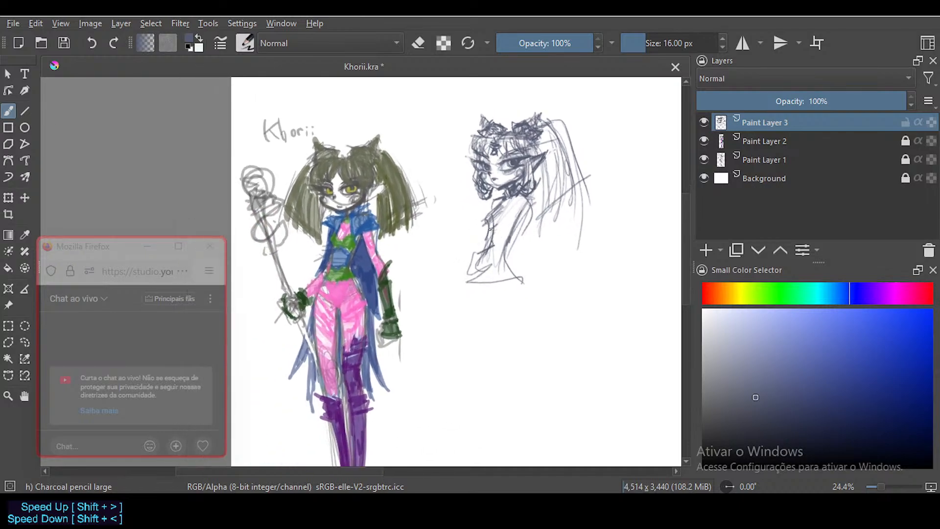
{"action": "mouse_move", "coordinate": [490, 228]}
{"action": "left_mouse_down"}
{"action": "mouse_move", "coordinate": [511, 234]}
{"action": "mouse_move", "coordinate": [495, 251]}
{"action": "mouse_move", "coordinate": [486, 244]}
{"action": "mouse_move", "coordinate": [507, 234]}
{"action": "mouse_move", "coordinate": [489, 252]}
{"action": "mouse_move", "coordinate": [506, 255]}
{"action": "mouse_move", "coordinate": [524, 283]}
{"action": "left_mouse_up"}
{"action": "mouse_move", "coordinate": [481, 253]}
{"action": "left_mouse_down"}
{"action": "mouse_move", "coordinate": [473, 280]}
{"action": "mouse_move", "coordinate": [490, 284]}
{"action": "mouse_move", "coordinate": [518, 259]}
{"action": "mouse_move", "coordinate": [527, 286]}
{"action": "mouse_move", "coordinate": [522, 367]}
{"action": "left_mouse_up"}
{"action": "key", "text": "ctrl+z"}
Outline the tapering thigh and start the lower leg, reinforcing the brief-like garment on the hips.
{"action": "mouse_move", "coordinate": [510, 252]}
{"action": "left_mouse_down"}
{"action": "mouse_move", "coordinate": [522, 288]}
{"action": "mouse_move", "coordinate": [493, 391]}
{"action": "left_mouse_up"}
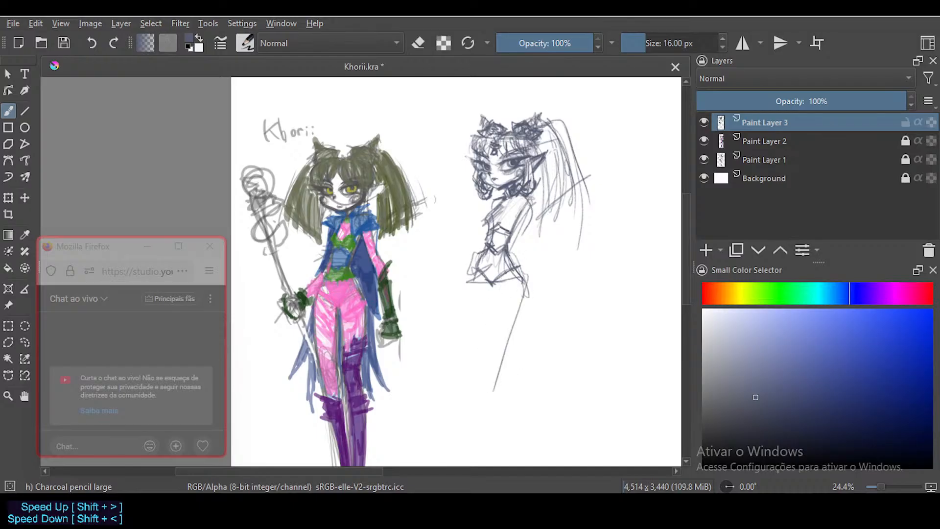
{"action": "mouse_move", "coordinate": [499, 282]}
{"action": "left_mouse_down"}
{"action": "mouse_move", "coordinate": [493, 391]}
{"action": "mouse_move", "coordinate": [486, 330]}
{"action": "mouse_move", "coordinate": [512, 294]}
{"action": "left_mouse_up"}
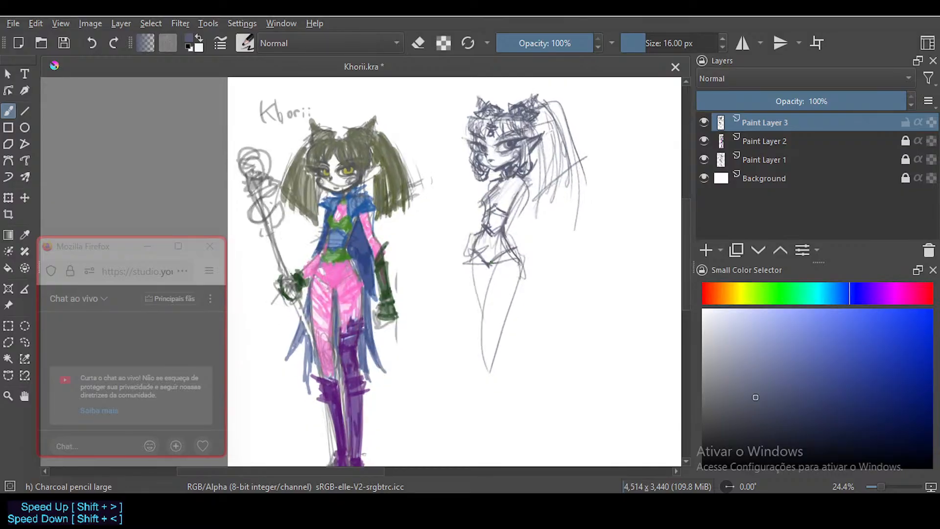
{"action": "left_click_drag", "start_coordinate": [482, 257], "coordinate": [498, 267]}
{"action": "mouse_move", "coordinate": [481, 250]}
{"action": "left_mouse_down"}
{"action": "mouse_move", "coordinate": [493, 258]}
{"action": "mouse_move", "coordinate": [510, 246]}
{"action": "left_mouse_up"}
{"action": "mouse_move", "coordinate": [500, 319]}
{"action": "left_mouse_down"}
{"action": "mouse_move", "coordinate": [513, 280]}
{"action": "mouse_move", "coordinate": [499, 330]}
{"action": "mouse_move", "coordinate": [492, 301]}
{"action": "mouse_move", "coordinate": [484, 410]}
{"action": "mouse_move", "coordinate": [510, 404]}
{"action": "left_mouse_up"}
Sketch both lower legs down to the ankles and block in the front foot.
{"action": "scroll", "coordinate": [500, 303], "scroll_direction": "down", "scroll_amount": 2}
{"action": "left_click_drag", "start_coordinate": [496, 403], "coordinate": [501, 384]}
{"action": "mouse_move", "coordinate": [502, 287]}
{"action": "left_mouse_down"}
{"action": "mouse_move", "coordinate": [514, 309]}
{"action": "mouse_move", "coordinate": [518, 384]}
{"action": "left_mouse_up"}
{"action": "mouse_move", "coordinate": [506, 321]}
{"action": "left_mouse_down"}
{"action": "mouse_move", "coordinate": [514, 381]}
{"action": "mouse_move", "coordinate": [470, 431]}
{"action": "mouse_move", "coordinate": [501, 422]}
{"action": "mouse_move", "coordinate": [497, 381]}
{"action": "mouse_move", "coordinate": [499, 425]}
{"action": "mouse_move", "coordinate": [480, 429]}
{"action": "mouse_move", "coordinate": [499, 426]}
{"action": "left_mouse_up"}
{"action": "left_click_drag", "start_coordinate": [495, 406], "coordinate": [496, 429]}
{"action": "left_click_drag", "start_coordinate": [489, 394], "coordinate": [497, 390]}
{"action": "left_click_drag", "start_coordinate": [489, 391], "coordinate": [500, 384]}
{"action": "mouse_move", "coordinate": [497, 274]}
{"action": "left_mouse_down"}
{"action": "mouse_move", "coordinate": [518, 259]}
{"action": "mouse_move", "coordinate": [510, 268]}
{"action": "left_mouse_up"}
{"action": "left_click_drag", "start_coordinate": [497, 275], "coordinate": [513, 273]}
{"action": "key", "text": "ctrl+z"}
{"action": "key", "text": "ctrl+z"}
{"action": "key", "text": "ctrl+z"}
Draw the front leg's thigh-high boot with a wide cuff, knee folds and dark shading down the shin.
{"action": "mouse_move", "coordinate": [497, 276]}
{"action": "left_mouse_down"}
{"action": "mouse_move", "coordinate": [510, 274]}
{"action": "mouse_move", "coordinate": [511, 284]}
{"action": "left_mouse_up"}
{"action": "mouse_move", "coordinate": [490, 289]}
{"action": "left_mouse_down"}
{"action": "mouse_move", "coordinate": [509, 285]}
{"action": "mouse_move", "coordinate": [495, 279]}
{"action": "mouse_move", "coordinate": [509, 299]}
{"action": "mouse_move", "coordinate": [497, 313]}
{"action": "mouse_move", "coordinate": [498, 352]}
{"action": "left_mouse_up"}
{"action": "left_click_drag", "start_coordinate": [503, 309], "coordinate": [496, 364]}
{"action": "left_click_drag", "start_coordinate": [498, 327], "coordinate": [493, 374]}
{"action": "mouse_move", "coordinate": [500, 303]}
{"action": "left_mouse_down"}
{"action": "mouse_move", "coordinate": [494, 338]}
{"action": "mouse_move", "coordinate": [508, 324]}
{"action": "left_mouse_up"}
{"action": "left_click_drag", "start_coordinate": [507, 327], "coordinate": [505, 336]}
{"action": "mouse_move", "coordinate": [495, 335]}
{"action": "left_mouse_down"}
{"action": "mouse_move", "coordinate": [505, 332]}
{"action": "mouse_move", "coordinate": [500, 346]}
{"action": "left_mouse_up"}
{"action": "mouse_move", "coordinate": [492, 359]}
{"action": "left_mouse_down"}
{"action": "mouse_move", "coordinate": [498, 353]}
{"action": "mouse_move", "coordinate": [503, 382]}
{"action": "left_mouse_up"}
Sketch and shade the front boot's pointed foot, correcting the toe with the eraser.
{"action": "mouse_move", "coordinate": [489, 400]}
{"action": "left_mouse_down"}
{"action": "mouse_move", "coordinate": [498, 391]}
{"action": "mouse_move", "coordinate": [480, 434]}
{"action": "left_mouse_up"}
{"action": "key", "text": "e"}
{"action": "mouse_move", "coordinate": [492, 421]}
{"action": "left_mouse_down"}
{"action": "mouse_move", "coordinate": [502, 425]}
{"action": "mouse_move", "coordinate": [482, 430]}
{"action": "left_mouse_up"}
{"action": "key", "text": "e"}
{"action": "mouse_move", "coordinate": [490, 412]}
{"action": "left_mouse_down"}
{"action": "mouse_move", "coordinate": [484, 431]}
{"action": "mouse_move", "coordinate": [486, 423]}
{"action": "left_mouse_up"}
{"action": "left_click_drag", "start_coordinate": [493, 405], "coordinate": [481, 424]}
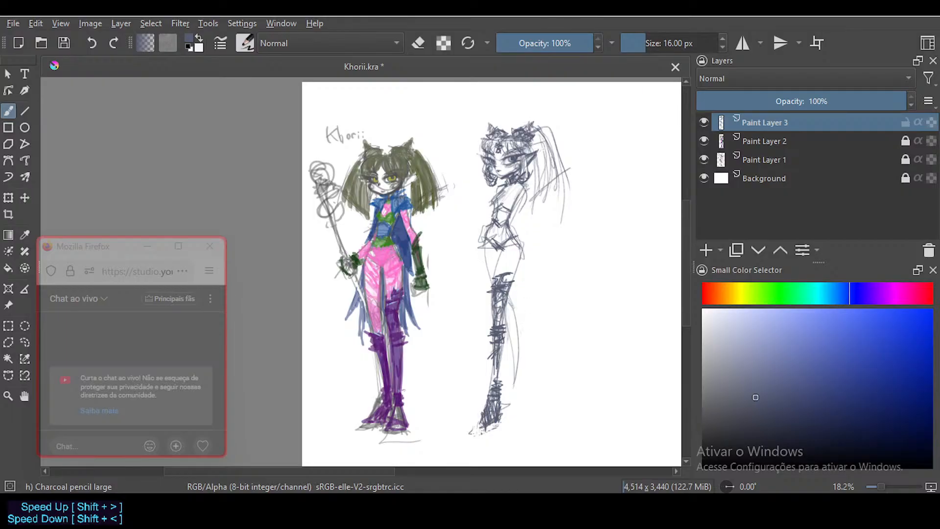
Draw the rear leg's boot with a knee cuff, slim shin and shaded angled foot.
{"action": "mouse_move", "coordinate": [505, 319]}
{"action": "left_mouse_down"}
{"action": "mouse_move", "coordinate": [523, 324]}
{"action": "mouse_move", "coordinate": [519, 335]}
{"action": "mouse_move", "coordinate": [525, 326]}
{"action": "mouse_move", "coordinate": [505, 342]}
{"action": "mouse_move", "coordinate": [516, 330]}
{"action": "mouse_move", "coordinate": [515, 386]}
{"action": "left_mouse_up"}
{"action": "left_click_drag", "start_coordinate": [517, 337], "coordinate": [512, 384]}
{"action": "left_click_drag", "start_coordinate": [515, 336], "coordinate": [516, 392]}
{"action": "mouse_move", "coordinate": [520, 340]}
{"action": "left_mouse_down"}
{"action": "mouse_move", "coordinate": [517, 383]}
{"action": "mouse_move", "coordinate": [500, 412]}
{"action": "mouse_move", "coordinate": [525, 402]}
{"action": "mouse_move", "coordinate": [510, 414]}
{"action": "mouse_move", "coordinate": [502, 407]}
{"action": "left_mouse_up"}
{"action": "left_click_drag", "start_coordinate": [517, 388], "coordinate": [502, 412]}
{"action": "left_click_drag", "start_coordinate": [517, 386], "coordinate": [513, 401]}
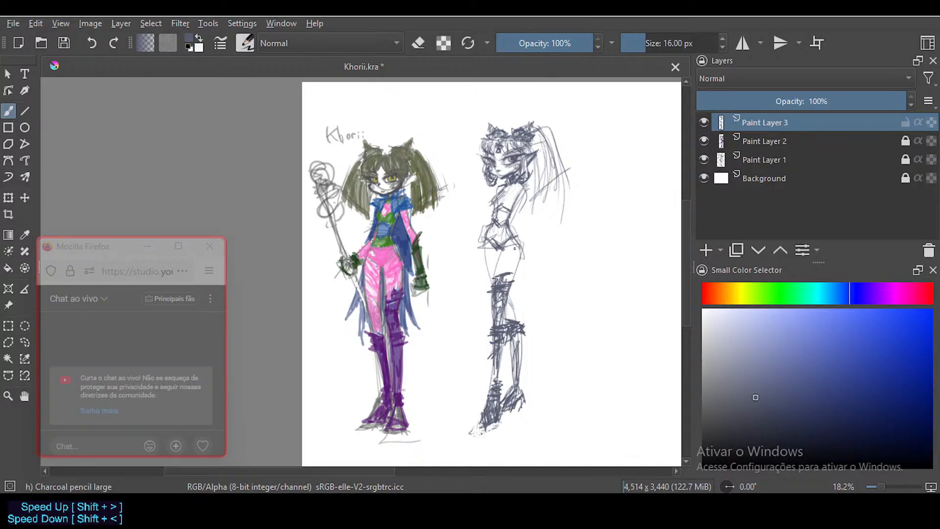
Shade the chest piece of the new figure with dense dark strokes.
{"action": "scroll", "coordinate": [527, 218], "scroll_direction": "up", "scroll_amount": 2}
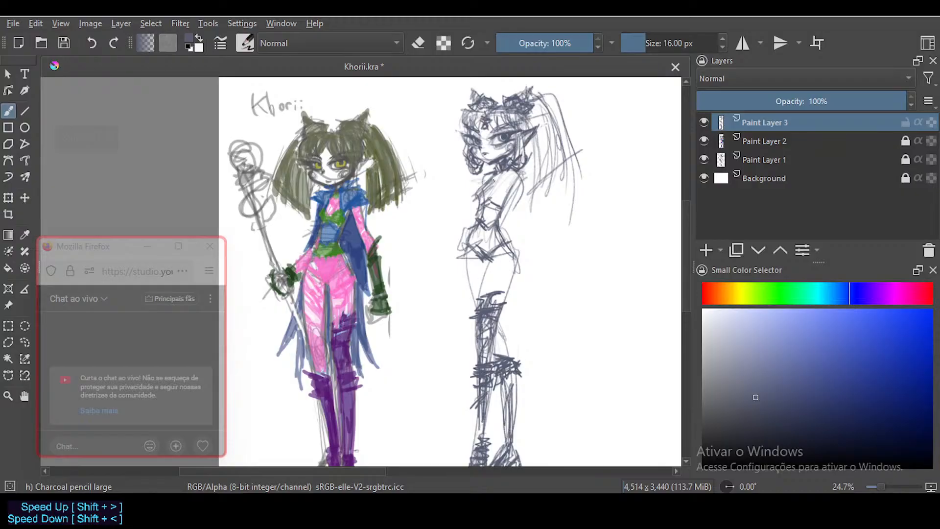
{"action": "mouse_move", "coordinate": [509, 197]}
{"action": "left_mouse_down"}
{"action": "mouse_move", "coordinate": [489, 195]}
{"action": "mouse_move", "coordinate": [499, 185]}
{"action": "mouse_move", "coordinate": [500, 199]}
{"action": "mouse_move", "coordinate": [478, 195]}
{"action": "mouse_move", "coordinate": [504, 197]}
{"action": "mouse_move", "coordinate": [491, 200]}
{"action": "mouse_move", "coordinate": [495, 220]}
{"action": "mouse_move", "coordinate": [485, 204]}
{"action": "mouse_move", "coordinate": [499, 199]}
{"action": "mouse_move", "coordinate": [485, 213]}
{"action": "left_mouse_up"}
{"action": "key", "text": "ctrl+z"}
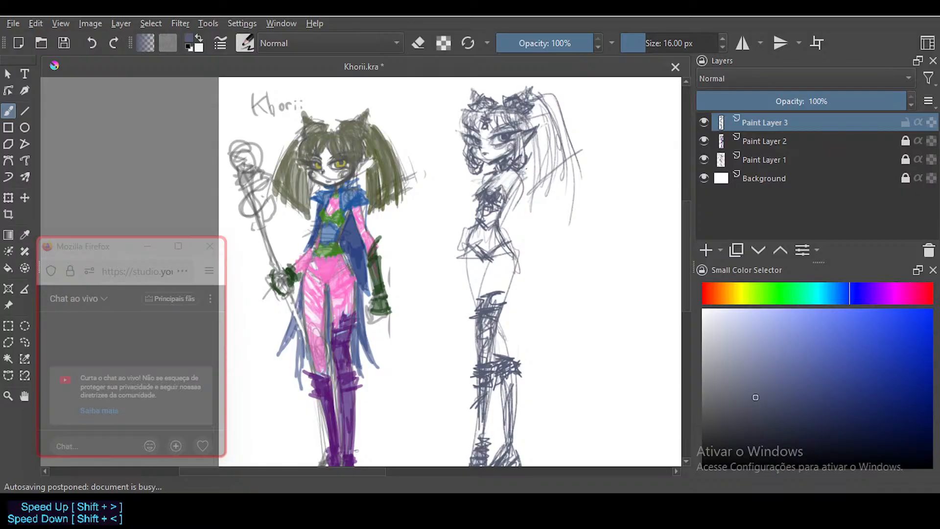
Draw the collar with its pointed shoulder flap and outline the near upper arm.
{"action": "mouse_move", "coordinate": [529, 159]}
{"action": "left_mouse_down"}
{"action": "mouse_move", "coordinate": [510, 186]}
{"action": "mouse_move", "coordinate": [506, 171]}
{"action": "mouse_move", "coordinate": [485, 174]}
{"action": "mouse_move", "coordinate": [489, 182]}
{"action": "mouse_move", "coordinate": [538, 171]}
{"action": "mouse_move", "coordinate": [496, 179]}
{"action": "mouse_move", "coordinate": [540, 215]}
{"action": "mouse_move", "coordinate": [549, 241]}
{"action": "left_mouse_up"}
{"action": "left_click_drag", "start_coordinate": [517, 183], "coordinate": [535, 222]}
{"action": "left_click_drag", "start_coordinate": [534, 216], "coordinate": [542, 230]}
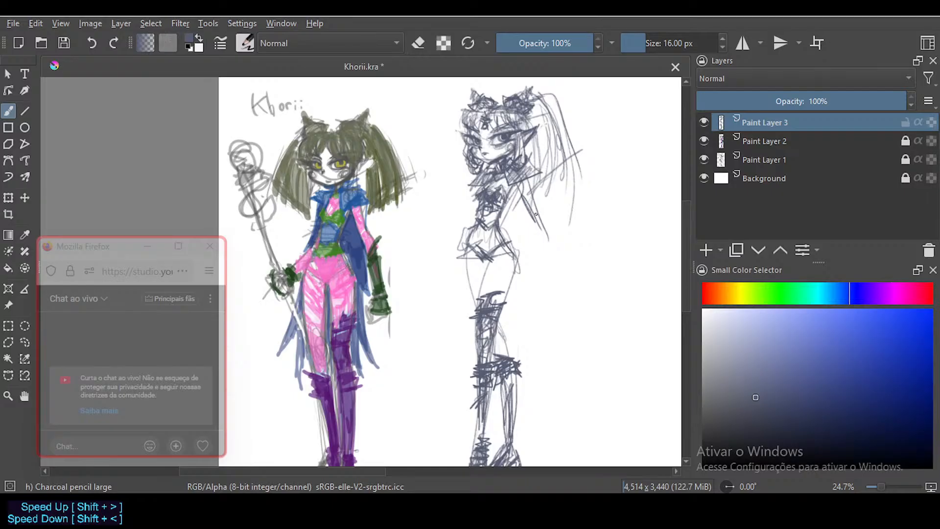
Extend the near arm with a slim forearm and sketch the hand with hanging fingers.
{"action": "left_click_drag", "start_coordinate": [529, 213], "coordinate": [533, 277]}
{"action": "left_click_drag", "start_coordinate": [548, 212], "coordinate": [539, 276]}
{"action": "mouse_move", "coordinate": [540, 269]}
{"action": "left_mouse_down"}
{"action": "mouse_move", "coordinate": [535, 289]}
{"action": "mouse_move", "coordinate": [537, 266]}
{"action": "mouse_move", "coordinate": [543, 273]}
{"action": "left_mouse_up"}
{"action": "mouse_move", "coordinate": [534, 269]}
{"action": "left_mouse_down"}
{"action": "mouse_move", "coordinate": [526, 286]}
{"action": "mouse_move", "coordinate": [543, 279]}
{"action": "left_mouse_up"}
{"action": "mouse_move", "coordinate": [542, 274]}
{"action": "left_mouse_down"}
{"action": "mouse_move", "coordinate": [546, 289]}
{"action": "mouse_move", "coordinate": [517, 289]}
{"action": "mouse_move", "coordinate": [525, 299]}
{"action": "mouse_move", "coordinate": [527, 283]}
{"action": "mouse_move", "coordinate": [531, 305]}
{"action": "left_mouse_up"}
{"action": "mouse_move", "coordinate": [537, 307]}
{"action": "left_mouse_down"}
{"action": "mouse_move", "coordinate": [535, 286]}
{"action": "mouse_move", "coordinate": [545, 277]}
{"action": "left_mouse_up"}
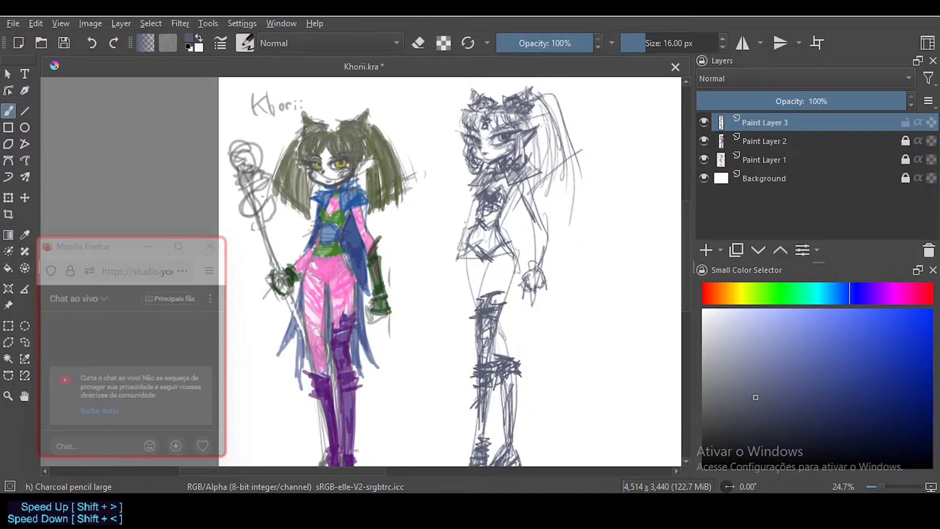
Sketch the far arm reaching down past the hip, ending in a pointed hand.
{"action": "left_click_drag", "start_coordinate": [474, 206], "coordinate": [447, 292]}
{"action": "left_click_drag", "start_coordinate": [463, 256], "coordinate": [450, 281]}
{"action": "mouse_move", "coordinate": [448, 288]}
{"action": "left_mouse_down"}
{"action": "mouse_move", "coordinate": [441, 310]}
{"action": "mouse_move", "coordinate": [460, 295]}
{"action": "mouse_move", "coordinate": [448, 337]}
{"action": "mouse_move", "coordinate": [443, 295]}
{"action": "mouse_move", "coordinate": [435, 322]}
{"action": "mouse_move", "coordinate": [438, 305]}
{"action": "mouse_move", "coordinate": [441, 316]}
{"action": "left_mouse_up"}
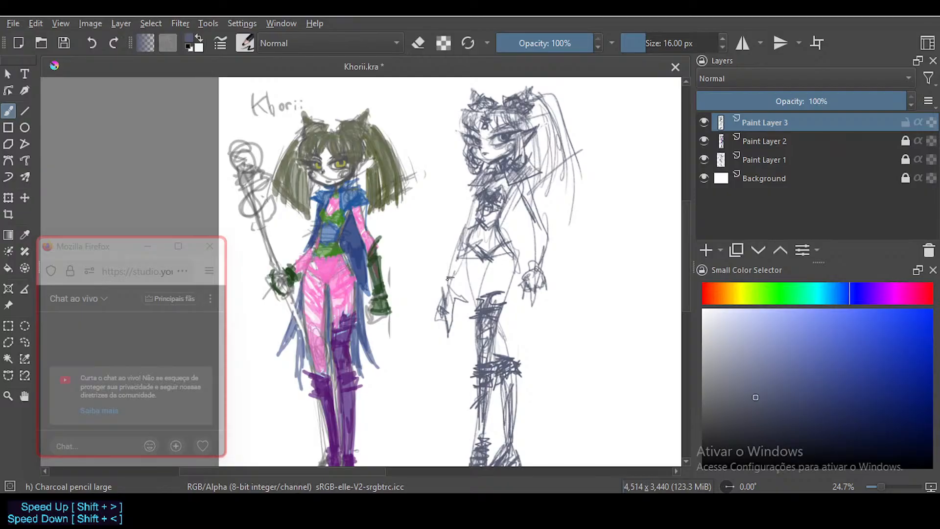
{"action": "mouse_move", "coordinate": [447, 279]}
{"action": "left_mouse_down"}
{"action": "mouse_move", "coordinate": [460, 276]}
{"action": "mouse_move", "coordinate": [454, 284]}
{"action": "left_mouse_up"}
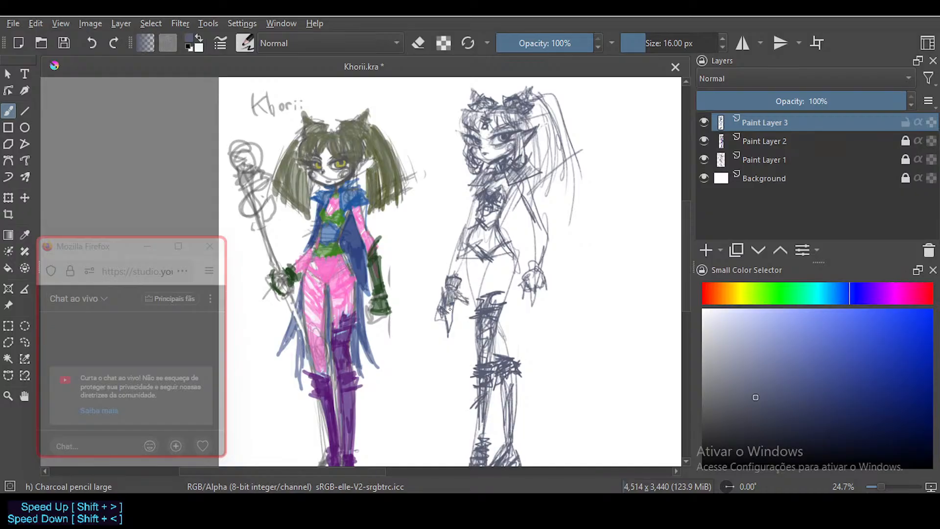
{"action": "left_click_drag", "start_coordinate": [442, 299], "coordinate": [439, 307]}
{"action": "key", "text": "ctrl+z"}
{"action": "key", "text": "ctrl+z"}
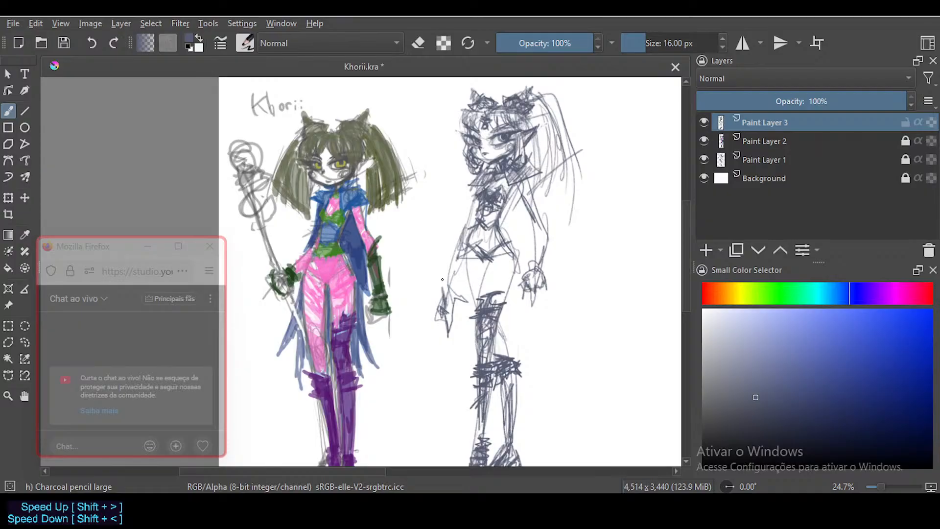
Draw long shaded gloves with cuffs on both forearms of the new figure.
{"action": "mouse_move", "coordinate": [448, 267]}
{"action": "left_mouse_down"}
{"action": "mouse_move", "coordinate": [462, 264]}
{"action": "mouse_move", "coordinate": [440, 292]}
{"action": "mouse_move", "coordinate": [454, 293]}
{"action": "mouse_move", "coordinate": [446, 313]}
{"action": "left_mouse_up"}
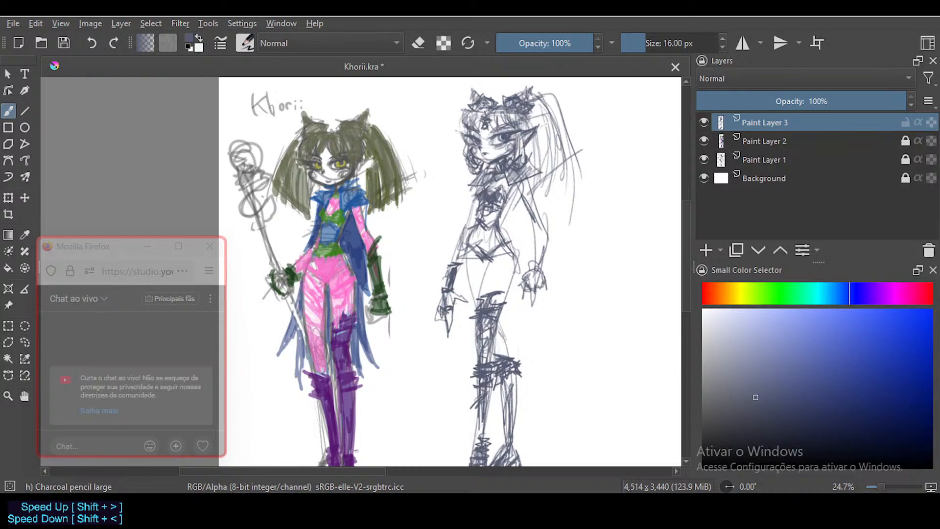
{"action": "mouse_move", "coordinate": [446, 300]}
{"action": "left_mouse_down"}
{"action": "mouse_move", "coordinate": [447, 289]}
{"action": "mouse_move", "coordinate": [452, 302]}
{"action": "mouse_move", "coordinate": [440, 305]}
{"action": "mouse_move", "coordinate": [439, 288]}
{"action": "mouse_move", "coordinate": [450, 308]}
{"action": "left_mouse_up"}
{"action": "mouse_move", "coordinate": [531, 226]}
{"action": "left_mouse_down"}
{"action": "mouse_move", "coordinate": [556, 230]}
{"action": "mouse_move", "coordinate": [541, 236]}
{"action": "mouse_move", "coordinate": [546, 243]}
{"action": "mouse_move", "coordinate": [537, 245]}
{"action": "mouse_move", "coordinate": [551, 236]}
{"action": "mouse_move", "coordinate": [527, 281]}
{"action": "mouse_move", "coordinate": [550, 285]}
{"action": "mouse_move", "coordinate": [569, 272]}
{"action": "mouse_move", "coordinate": [529, 256]}
{"action": "mouse_move", "coordinate": [541, 288]}
{"action": "mouse_move", "coordinate": [555, 280]}
{"action": "mouse_move", "coordinate": [517, 296]}
{"action": "mouse_move", "coordinate": [612, 252]}
{"action": "left_mouse_up"}
{"action": "left_click_drag", "start_coordinate": [549, 279], "coordinate": [639, 238]}
{"action": "mouse_move", "coordinate": [519, 287]}
{"action": "left_mouse_down"}
{"action": "mouse_move", "coordinate": [455, 313]}
{"action": "mouse_move", "coordinate": [669, 238]}
{"action": "mouse_move", "coordinate": [624, 252]}
{"action": "left_mouse_up"}
{"action": "mouse_move", "coordinate": [435, 317]}
{"action": "left_mouse_down"}
{"action": "mouse_move", "coordinate": [406, 331]}
{"action": "mouse_move", "coordinate": [427, 323]}
{"action": "mouse_move", "coordinate": [409, 334]}
{"action": "mouse_move", "coordinate": [417, 341]}
{"action": "mouse_move", "coordinate": [401, 333]}
{"action": "mouse_move", "coordinate": [416, 326]}
{"action": "mouse_move", "coordinate": [407, 352]}
{"action": "mouse_move", "coordinate": [412, 333]}
{"action": "mouse_move", "coordinate": [397, 320]}
{"action": "mouse_move", "coordinate": [414, 349]}
{"action": "mouse_move", "coordinate": [375, 341]}
{"action": "mouse_move", "coordinate": [385, 345]}
{"action": "mouse_move", "coordinate": [387, 331]}
{"action": "mouse_move", "coordinate": [401, 341]}
{"action": "mouse_move", "coordinate": [393, 345]}
{"action": "mouse_move", "coordinate": [414, 333]}
{"action": "mouse_move", "coordinate": [431, 342]}
{"action": "mouse_move", "coordinate": [403, 317]}
{"action": "mouse_move", "coordinate": [420, 314]}
{"action": "mouse_move", "coordinate": [428, 333]}
{"action": "mouse_move", "coordinate": [428, 312]}
{"action": "mouse_move", "coordinate": [409, 343]}
{"action": "mouse_move", "coordinate": [422, 336]}
{"action": "mouse_move", "coordinate": [425, 312]}
{"action": "mouse_move", "coordinate": [429, 321]}
{"action": "mouse_move", "coordinate": [410, 340]}
{"action": "mouse_move", "coordinate": [405, 328]}
{"action": "mouse_move", "coordinate": [397, 332]}
{"action": "mouse_move", "coordinate": [414, 338]}
{"action": "mouse_move", "coordinate": [429, 315]}
{"action": "mouse_move", "coordinate": [435, 327]}
{"action": "mouse_move", "coordinate": [421, 361]}
{"action": "left_mouse_up"}
{"action": "key", "text": "ctrl+z"}
{"action": "key", "text": "ctrl+z"}
{"action": "key", "text": "ctrl+z"}
{"action": "key", "text": "ctrl+z"}
{"action": "key", "text": "ctrl+z"}
{"action": "key", "text": "ctrl+z"}
{"action": "key", "text": "ctrl+z"}
{"action": "key", "text": "ctrl+z"}
Draw the long diagonal staff held in the near hand, with a round ornate head at its lower end.
{"action": "mouse_move", "coordinate": [653, 232]}
{"action": "left_mouse_down"}
{"action": "mouse_move", "coordinate": [634, 246]}
{"action": "mouse_move", "coordinate": [662, 230]}
{"action": "mouse_move", "coordinate": [666, 238]}
{"action": "mouse_move", "coordinate": [563, 275]}
{"action": "mouse_move", "coordinate": [659, 230]}
{"action": "mouse_move", "coordinate": [452, 316]}
{"action": "mouse_move", "coordinate": [521, 282]}
{"action": "mouse_move", "coordinate": [477, 298]}
{"action": "mouse_move", "coordinate": [494, 288]}
{"action": "left_mouse_up"}
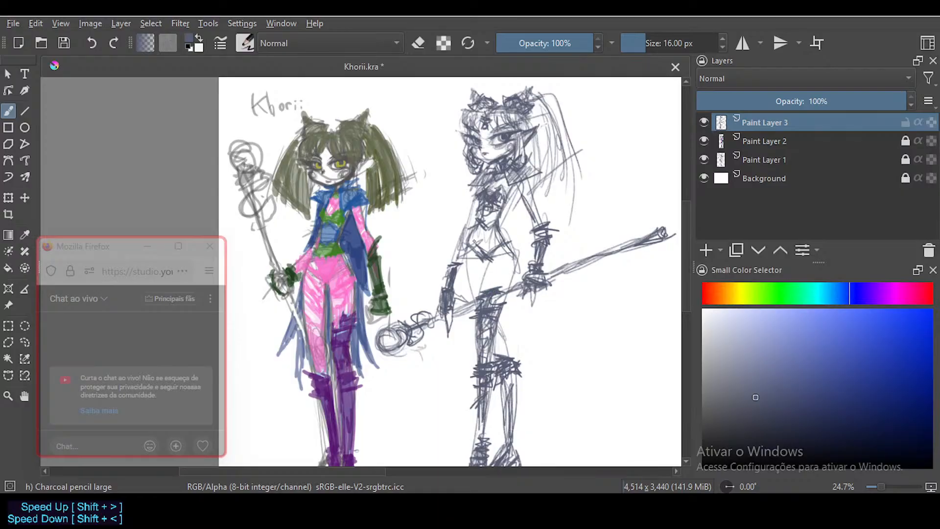
Shade the bodice around the waist and belly with dark strokes, and touch up the chest and shoulder.
{"action": "mouse_move", "coordinate": [474, 241]}
{"action": "left_mouse_down"}
{"action": "mouse_move", "coordinate": [488, 254]}
{"action": "mouse_move", "coordinate": [493, 230]}
{"action": "mouse_move", "coordinate": [484, 245]}
{"action": "mouse_move", "coordinate": [478, 230]}
{"action": "mouse_move", "coordinate": [489, 249]}
{"action": "mouse_move", "coordinate": [495, 233]}
{"action": "mouse_move", "coordinate": [492, 241]}
{"action": "mouse_move", "coordinate": [473, 230]}
{"action": "left_mouse_up"}
{"action": "left_click_drag", "start_coordinate": [501, 236], "coordinate": [471, 240]}
{"action": "left_click_drag", "start_coordinate": [488, 251], "coordinate": [493, 248]}
{"action": "left_click_drag", "start_coordinate": [491, 222], "coordinate": [488, 224]}
{"action": "left_click_drag", "start_coordinate": [510, 186], "coordinate": [507, 198]}
Sketch the second pigtail on the far side of the head with long loose strands.
{"action": "mouse_move", "coordinate": [488, 93]}
{"action": "left_mouse_down"}
{"action": "mouse_move", "coordinate": [467, 99]}
{"action": "mouse_move", "coordinate": [443, 220]}
{"action": "left_mouse_up"}
{"action": "mouse_move", "coordinate": [444, 168]}
{"action": "left_mouse_down"}
{"action": "mouse_move", "coordinate": [437, 193]}
{"action": "mouse_move", "coordinate": [466, 210]}
{"action": "left_mouse_up"}
{"action": "left_click_drag", "start_coordinate": [450, 151], "coordinate": [443, 205]}
{"action": "left_click_drag", "start_coordinate": [453, 132], "coordinate": [455, 203]}
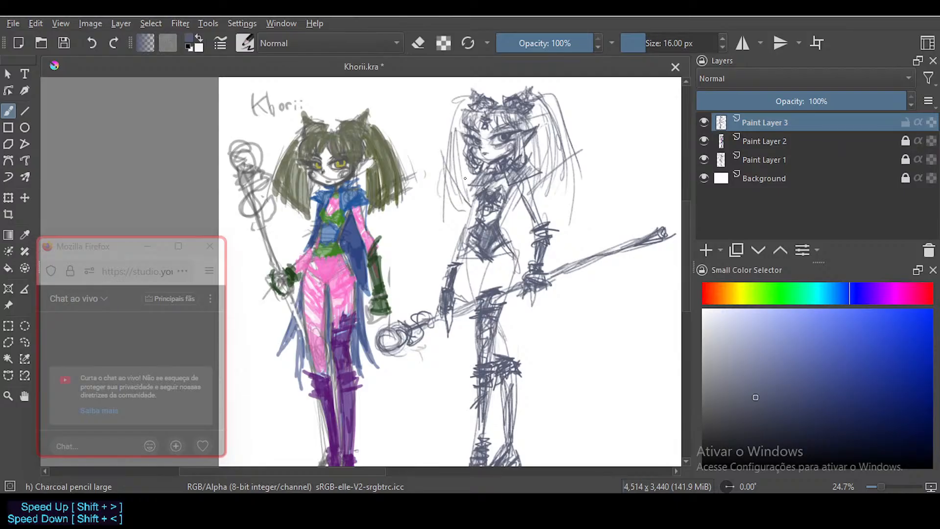
{"action": "left_click_drag", "start_coordinate": [464, 147], "coordinate": [473, 199]}
Add more long strands inside the near pigtail.
{"action": "left_click_drag", "start_coordinate": [551, 186], "coordinate": [536, 203]}
{"action": "left_click_drag", "start_coordinate": [548, 142], "coordinate": [541, 200]}
{"action": "left_click_drag", "start_coordinate": [565, 117], "coordinate": [555, 187]}
Hatch the hips and upper thighs with light diagonal strokes, and reinforce the near upper arm.
{"action": "mouse_move", "coordinate": [575, 148]}
{"action": "left_mouse_down"}
{"action": "mouse_move", "coordinate": [567, 185]}
{"action": "mouse_move", "coordinate": [576, 165]}
{"action": "mouse_move", "coordinate": [528, 207]}
{"action": "mouse_move", "coordinate": [531, 253]}
{"action": "mouse_move", "coordinate": [518, 265]}
{"action": "mouse_move", "coordinate": [533, 234]}
{"action": "mouse_move", "coordinate": [485, 280]}
{"action": "left_mouse_up"}
{"action": "left_click_drag", "start_coordinate": [516, 251], "coordinate": [493, 283]}
{"action": "mouse_move", "coordinate": [523, 254]}
{"action": "left_mouse_down"}
{"action": "mouse_move", "coordinate": [464, 260]}
{"action": "mouse_move", "coordinate": [485, 277]}
{"action": "mouse_move", "coordinate": [479, 289]}
{"action": "mouse_move", "coordinate": [473, 279]}
{"action": "mouse_move", "coordinate": [490, 278]}
{"action": "mouse_move", "coordinate": [471, 258]}
{"action": "mouse_move", "coordinate": [481, 258]}
{"action": "mouse_move", "coordinate": [478, 247]}
{"action": "mouse_move", "coordinate": [517, 269]}
{"action": "mouse_move", "coordinate": [520, 258]}
{"action": "mouse_move", "coordinate": [503, 280]}
{"action": "left_mouse_up"}
{"action": "mouse_move", "coordinate": [519, 256]}
{"action": "left_mouse_down"}
{"action": "mouse_move", "coordinate": [506, 279]}
{"action": "mouse_move", "coordinate": [507, 254]}
{"action": "left_mouse_up"}
{"action": "left_click_drag", "start_coordinate": [519, 243], "coordinate": [494, 269]}
{"action": "mouse_move", "coordinate": [511, 243]}
{"action": "left_mouse_down"}
{"action": "mouse_move", "coordinate": [497, 271]}
{"action": "mouse_move", "coordinate": [480, 252]}
{"action": "left_mouse_up"}
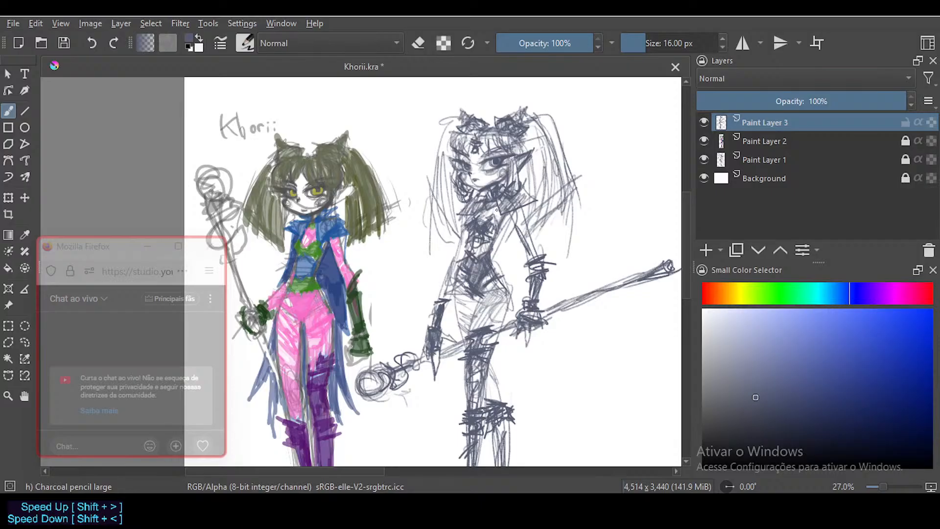
{"action": "mouse_move", "coordinate": [500, 209]}
{"action": "left_mouse_down"}
{"action": "mouse_move", "coordinate": [488, 218]}
{"action": "mouse_move", "coordinate": [530, 224]}
{"action": "mouse_move", "coordinate": [519, 225]}
{"action": "mouse_move", "coordinate": [529, 250]}
{"action": "left_mouse_up"}
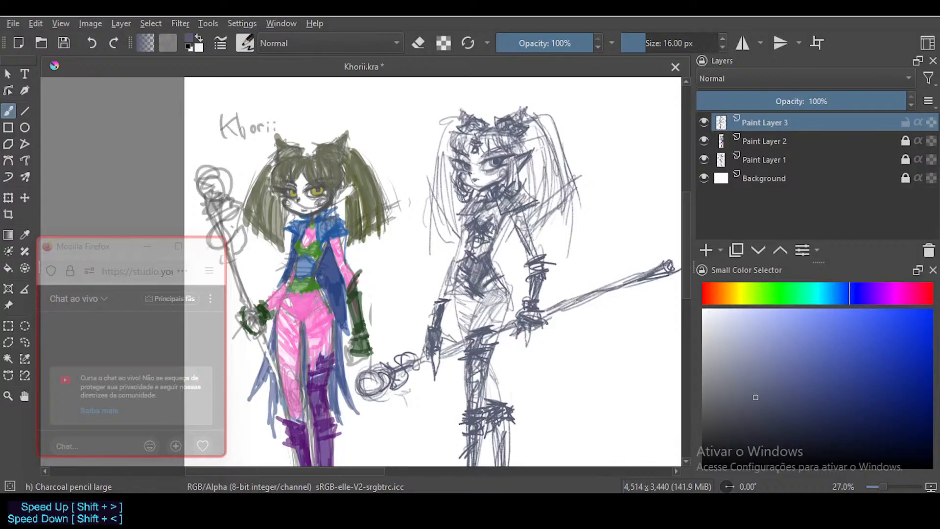
Sketch the cape's edge down the second figure's torso and a long pointed coat tail below the staff hand.
{"action": "scroll", "coordinate": [523, 209], "scroll_direction": "down", "scroll_amount": 2}
{"action": "left_click", "coordinate": [516, 251], "text": "ctrl"}
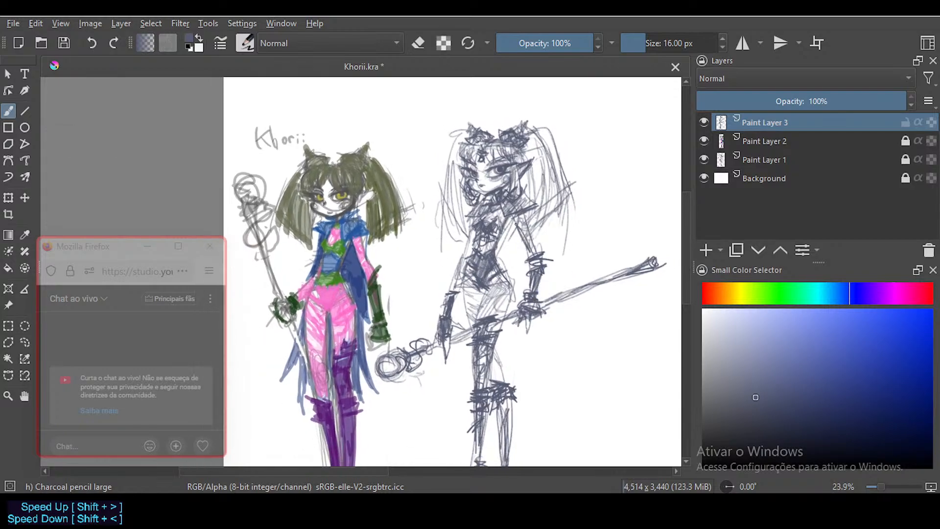
{"action": "left_click_drag", "start_coordinate": [511, 226], "coordinate": [516, 303]}
{"action": "mouse_move", "coordinate": [512, 229]}
{"action": "left_mouse_down"}
{"action": "mouse_move", "coordinate": [524, 297]}
{"action": "mouse_move", "coordinate": [513, 286]}
{"action": "left_mouse_up"}
{"action": "mouse_move", "coordinate": [534, 337]}
{"action": "left_mouse_down"}
{"action": "mouse_move", "coordinate": [559, 393]}
{"action": "mouse_move", "coordinate": [548, 410]}
{"action": "left_mouse_up"}
{"action": "mouse_move", "coordinate": [539, 401]}
{"action": "left_mouse_down"}
{"action": "mouse_move", "coordinate": [569, 384]}
{"action": "mouse_move", "coordinate": [556, 400]}
{"action": "left_mouse_up"}
{"action": "left_click_drag", "start_coordinate": [532, 342], "coordinate": [563, 400]}
{"action": "left_click_drag", "start_coordinate": [507, 244], "coordinate": [516, 298]}
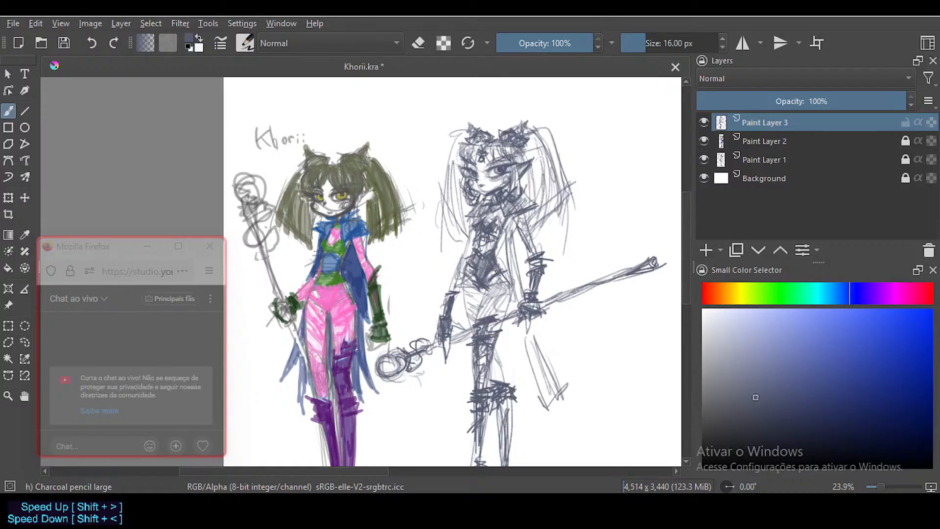
Add shorter coat strips behind the thigh and outline the coat tail hanging on the far side of the legs.
{"action": "mouse_move", "coordinate": [511, 331]}
{"action": "left_mouse_down"}
{"action": "mouse_move", "coordinate": [517, 388]}
{"action": "mouse_move", "coordinate": [533, 358]}
{"action": "mouse_move", "coordinate": [517, 375]}
{"action": "mouse_move", "coordinate": [527, 370]}
{"action": "mouse_move", "coordinate": [507, 365]}
{"action": "mouse_move", "coordinate": [516, 362]}
{"action": "left_mouse_up"}
{"action": "key", "text": "ctrl+z"}
{"action": "left_click_drag", "start_coordinate": [505, 236], "coordinate": [507, 274]}
{"action": "mouse_move", "coordinate": [504, 239]}
{"action": "left_mouse_down"}
{"action": "mouse_move", "coordinate": [509, 275]}
{"action": "mouse_move", "coordinate": [498, 264]}
{"action": "mouse_move", "coordinate": [517, 263]}
{"action": "left_mouse_up"}
{"action": "left_click_drag", "start_coordinate": [512, 334], "coordinate": [501, 371]}
{"action": "left_click_drag", "start_coordinate": [457, 345], "coordinate": [443, 408]}
{"action": "left_click_drag", "start_coordinate": [463, 360], "coordinate": [454, 395]}
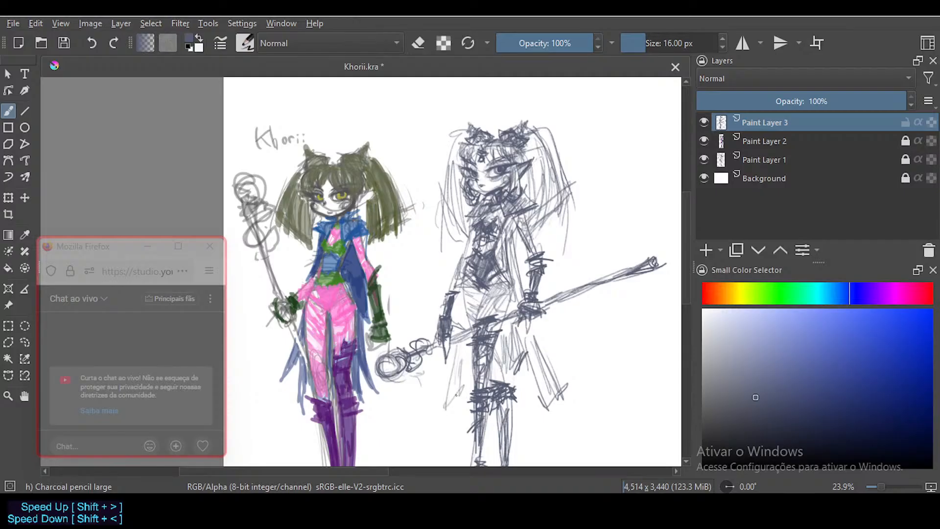
{"action": "mouse_move", "coordinate": [463, 293]}
{"action": "left_mouse_down"}
{"action": "mouse_move", "coordinate": [458, 323]}
{"action": "mouse_move", "coordinate": [459, 311]}
{"action": "left_mouse_up"}
{"action": "mouse_move", "coordinate": [461, 348]}
{"action": "left_mouse_down"}
{"action": "mouse_move", "coordinate": [450, 403]}
{"action": "mouse_move", "coordinate": [465, 377]}
{"action": "left_mouse_up"}
{"action": "left_click_drag", "start_coordinate": [464, 299], "coordinate": [460, 330]}
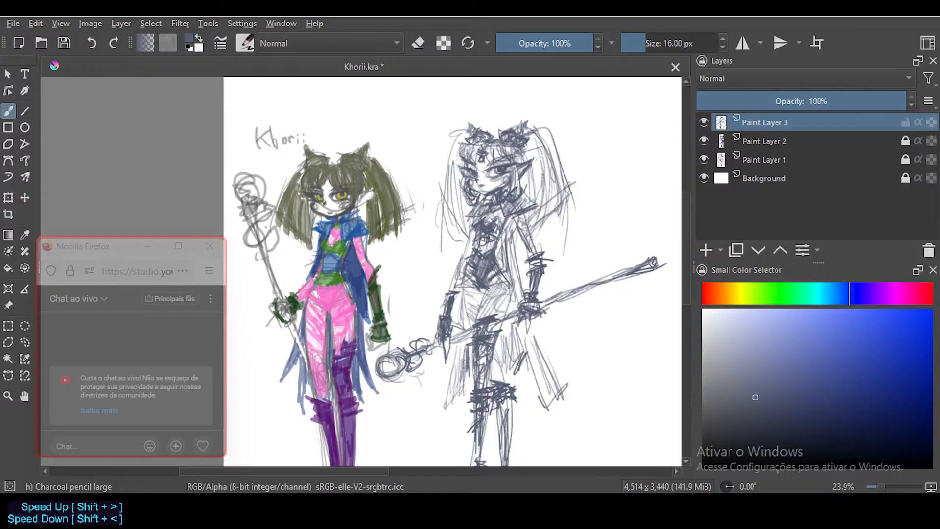
Hatch the coat strips behind the thighs and reinforce the long pointed tail with extra fold lines.
{"action": "left_click_drag", "start_coordinate": [523, 346], "coordinate": [518, 364]}
{"action": "mouse_move", "coordinate": [525, 338]}
{"action": "left_mouse_down"}
{"action": "mouse_move", "coordinate": [525, 371]}
{"action": "mouse_move", "coordinate": [522, 352]}
{"action": "mouse_move", "coordinate": [507, 356]}
{"action": "left_mouse_up"}
{"action": "left_click_drag", "start_coordinate": [516, 359], "coordinate": [512, 371]}
{"action": "mouse_move", "coordinate": [522, 338]}
{"action": "left_mouse_down"}
{"action": "mouse_move", "coordinate": [509, 386]}
{"action": "mouse_move", "coordinate": [499, 365]}
{"action": "left_mouse_up"}
{"action": "left_click_drag", "start_coordinate": [505, 369], "coordinate": [502, 378]}
{"action": "left_click_drag", "start_coordinate": [502, 344], "coordinate": [495, 377]}
{"action": "left_click_drag", "start_coordinate": [466, 293], "coordinate": [462, 334]}
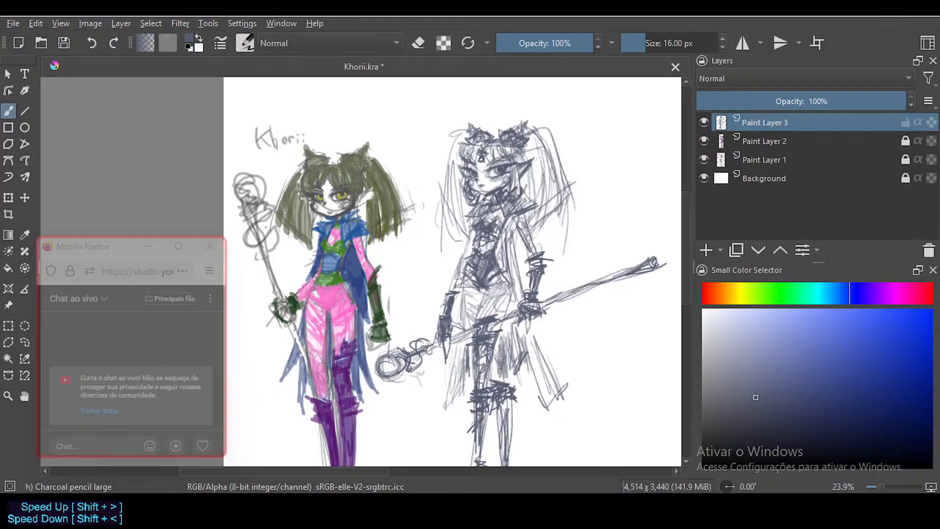
{"action": "mouse_move", "coordinate": [547, 368]}
{"action": "left_mouse_down"}
{"action": "mouse_move", "coordinate": [561, 401]}
{"action": "mouse_move", "coordinate": [549, 409]}
{"action": "left_mouse_up"}
{"action": "left_click_drag", "start_coordinate": [531, 352], "coordinate": [546, 397]}
{"action": "mouse_move", "coordinate": [562, 339]}
{"action": "left_mouse_down"}
{"action": "mouse_move", "coordinate": [563, 392]}
{"action": "mouse_move", "coordinate": [581, 334]}
{"action": "mouse_move", "coordinate": [506, 313]}
{"action": "mouse_move", "coordinate": [442, 265]}
{"action": "left_mouse_up"}
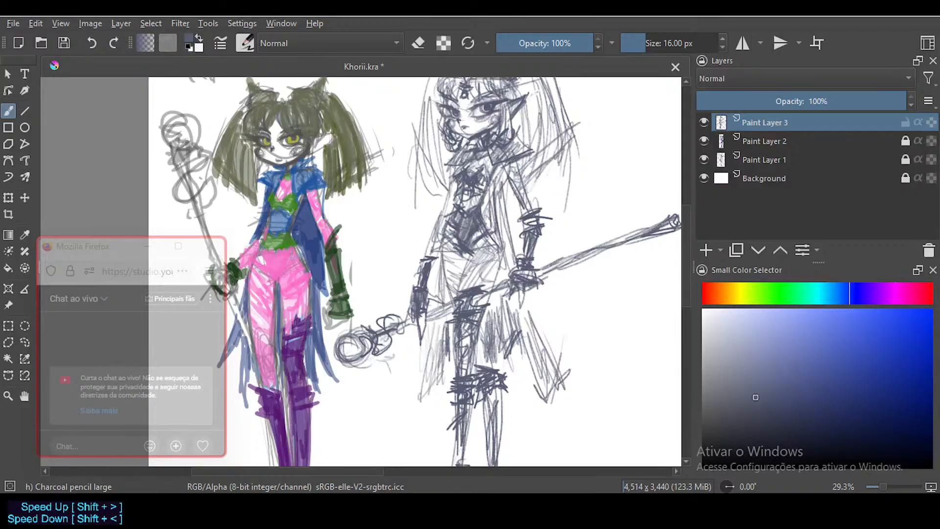
Shade the rear leg with dark hatching along the thigh and down the boot below the knee cuff.
{"action": "left_click_drag", "start_coordinate": [483, 317], "coordinate": [495, 372]}
{"action": "mouse_move", "coordinate": [482, 326]}
{"action": "left_mouse_down"}
{"action": "mouse_move", "coordinate": [497, 370]}
{"action": "mouse_move", "coordinate": [474, 351]}
{"action": "mouse_move", "coordinate": [480, 333]}
{"action": "left_mouse_up"}
{"action": "mouse_move", "coordinate": [481, 368]}
{"action": "left_mouse_down"}
{"action": "mouse_move", "coordinate": [482, 334]}
{"action": "mouse_move", "coordinate": [490, 353]}
{"action": "left_mouse_up"}
{"action": "scroll", "coordinate": [414, 272], "scroll_direction": "down", "scroll_amount": 2}
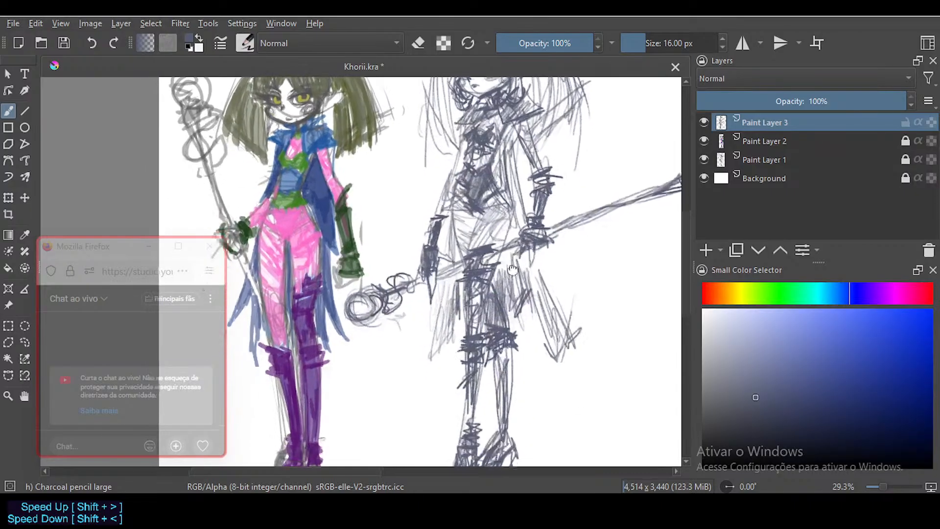
{"action": "left_click_drag", "start_coordinate": [500, 296], "coordinate": [513, 308]}
{"action": "left_click_drag", "start_coordinate": [502, 329], "coordinate": [508, 332]}
{"action": "left_click_drag", "start_coordinate": [507, 345], "coordinate": [520, 329]}
{"action": "mouse_move", "coordinate": [508, 359]}
{"action": "left_mouse_down"}
{"action": "mouse_move", "coordinate": [520, 334]}
{"action": "mouse_move", "coordinate": [518, 343]}
{"action": "left_mouse_up"}
{"action": "mouse_move", "coordinate": [508, 385]}
{"action": "left_mouse_down"}
{"action": "mouse_move", "coordinate": [516, 357]}
{"action": "mouse_move", "coordinate": [517, 365]}
{"action": "left_mouse_up"}
{"action": "mouse_move", "coordinate": [496, 263]}
{"action": "left_mouse_down"}
{"action": "mouse_move", "coordinate": [508, 262]}
{"action": "mouse_move", "coordinate": [491, 225]}
{"action": "mouse_move", "coordinate": [478, 224]}
{"action": "left_mouse_up"}
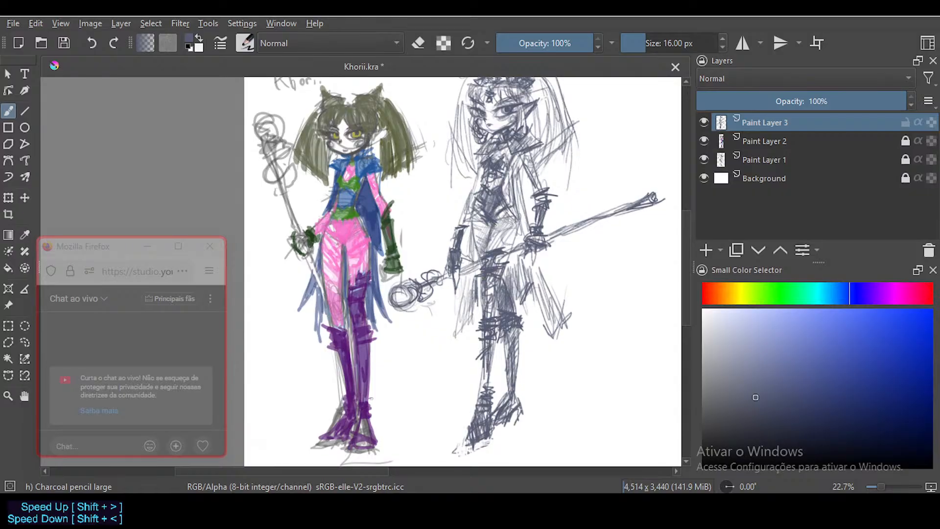
Shade the front leg's thigh-high boot and touch up the knee cuffs with short dark strokes.
{"action": "left_click_drag", "start_coordinate": [494, 224], "coordinate": [491, 261]}
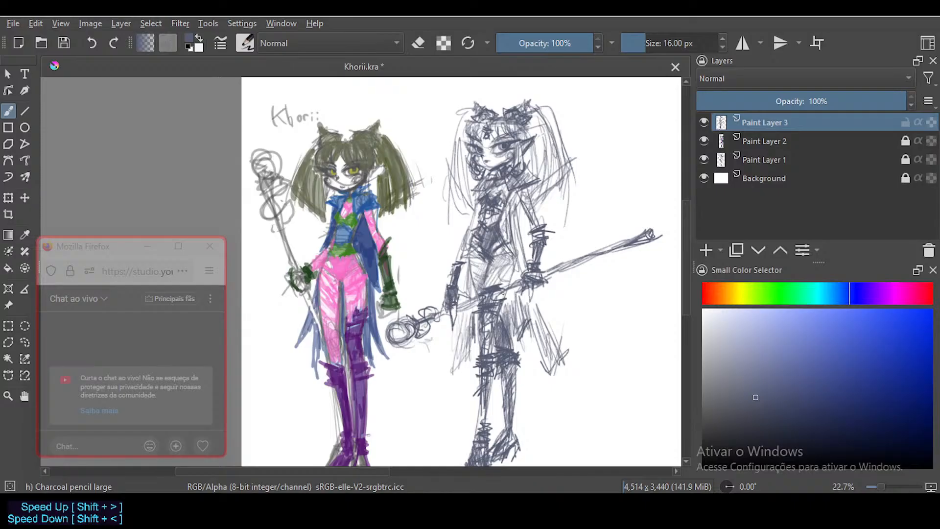
{"action": "scroll", "coordinate": [508, 294], "scroll_direction": "up", "scroll_amount": 2}
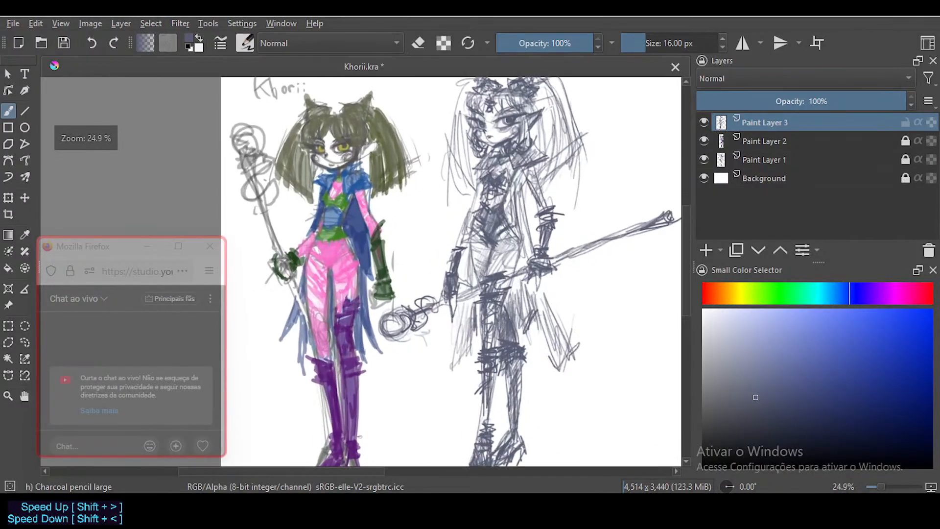
{"action": "left_click_drag", "start_coordinate": [500, 326], "coordinate": [497, 355]}
{"action": "left_click_drag", "start_coordinate": [482, 310], "coordinate": [480, 354]}
{"action": "mouse_move", "coordinate": [483, 345]}
{"action": "left_mouse_down"}
{"action": "mouse_move", "coordinate": [493, 275]}
{"action": "mouse_move", "coordinate": [488, 362]}
{"action": "left_mouse_up"}
{"action": "left_click_drag", "start_coordinate": [492, 321], "coordinate": [488, 362]}
{"action": "mouse_move", "coordinate": [496, 314]}
{"action": "left_mouse_down"}
{"action": "mouse_move", "coordinate": [492, 357]}
{"action": "mouse_move", "coordinate": [481, 370]}
{"action": "left_mouse_up"}
{"action": "left_click_drag", "start_coordinate": [494, 366], "coordinate": [481, 377]}
{"action": "mouse_move", "coordinate": [518, 351]}
{"action": "left_mouse_down"}
{"action": "mouse_move", "coordinate": [534, 336]}
{"action": "mouse_move", "coordinate": [529, 369]}
{"action": "left_mouse_up"}
{"action": "left_click_drag", "start_coordinate": [526, 345], "coordinate": [519, 361]}
Save the drawing with the shaded second figure to Khorii.kra.
{"action": "left_click_drag", "start_coordinate": [416, 220], "coordinate": [402, 300]}
{"action": "scroll", "coordinate": [392, 220], "scroll_direction": "down", "scroll_amount": 1}
{"action": "scroll", "coordinate": [474, 276], "scroll_direction": "up", "scroll_amount": 3}
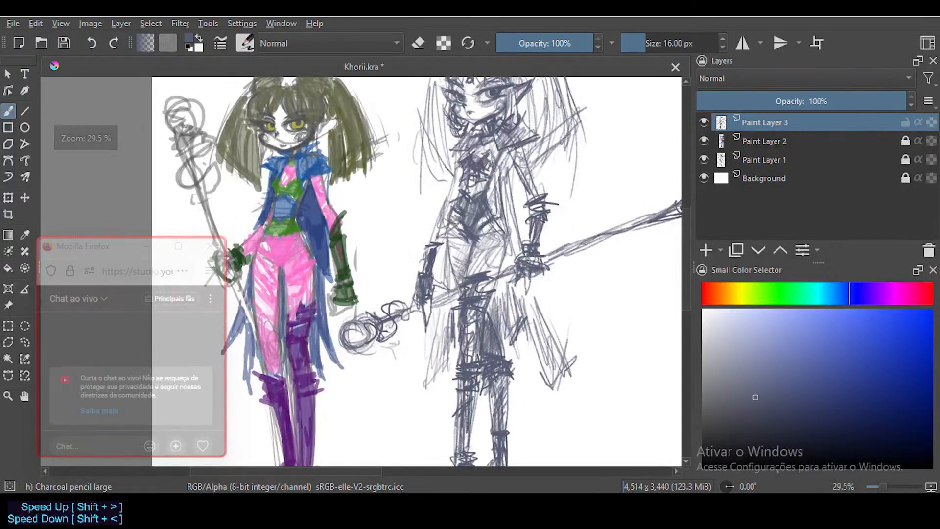
{"action": "scroll", "coordinate": [536, 261], "scroll_direction": "down", "scroll_amount": 2}
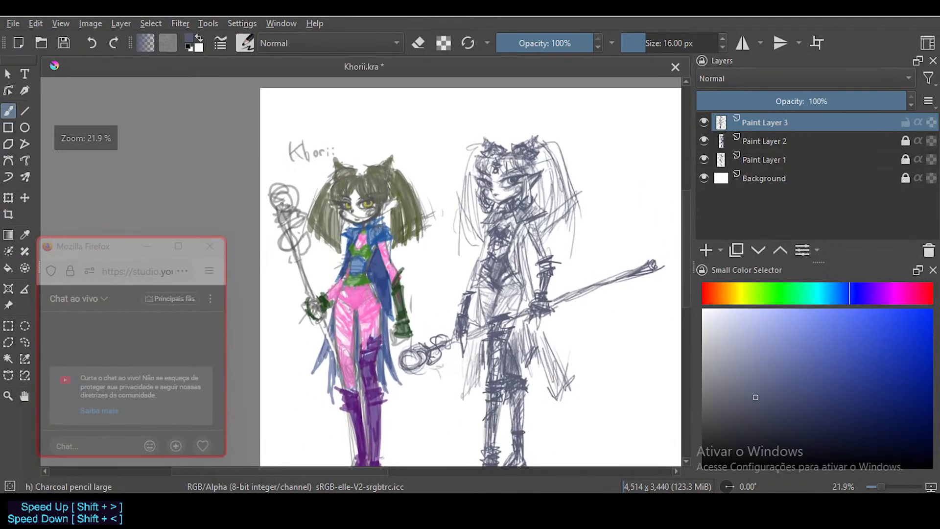
{"action": "left_click_drag", "start_coordinate": [586, 227], "coordinate": [545, 238]}
{"action": "scroll", "coordinate": [576, 274], "scroll_direction": "down", "scroll_amount": 1}
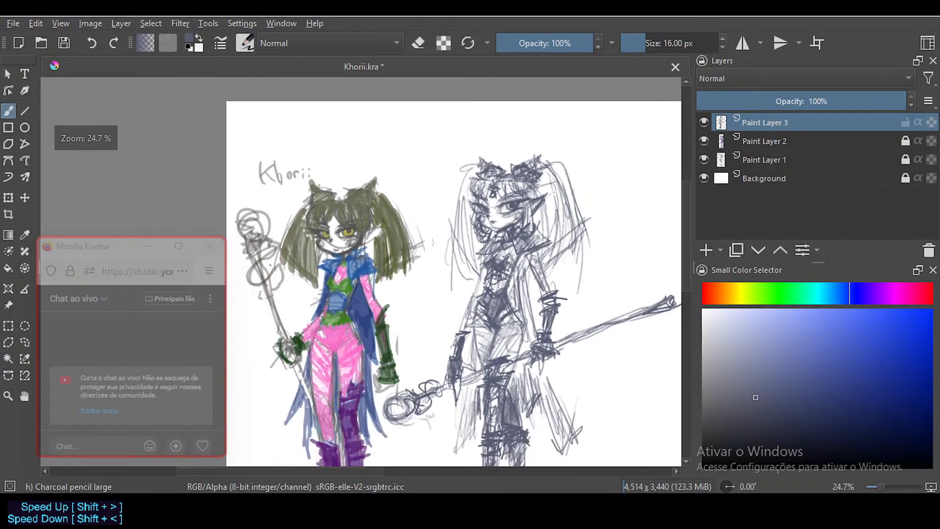
{"action": "key", "text": "ctrl+s"}
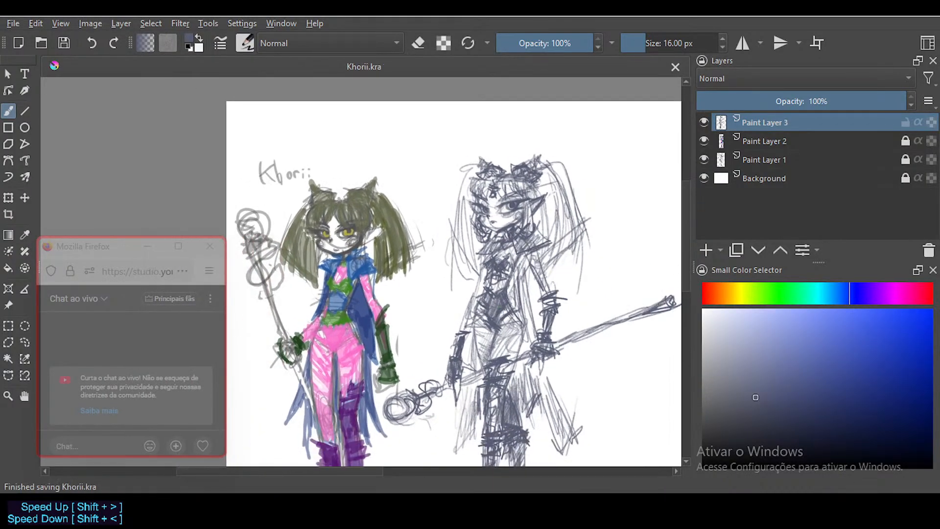
Examine the new sketch's face, outfit and overall proportions against the colored design.
{"action": "scroll", "coordinate": [482, 270], "scroll_direction": "down", "scroll_amount": 1}
{"action": "scroll", "coordinate": [459, 297], "scroll_direction": "up", "scroll_amount": 2}
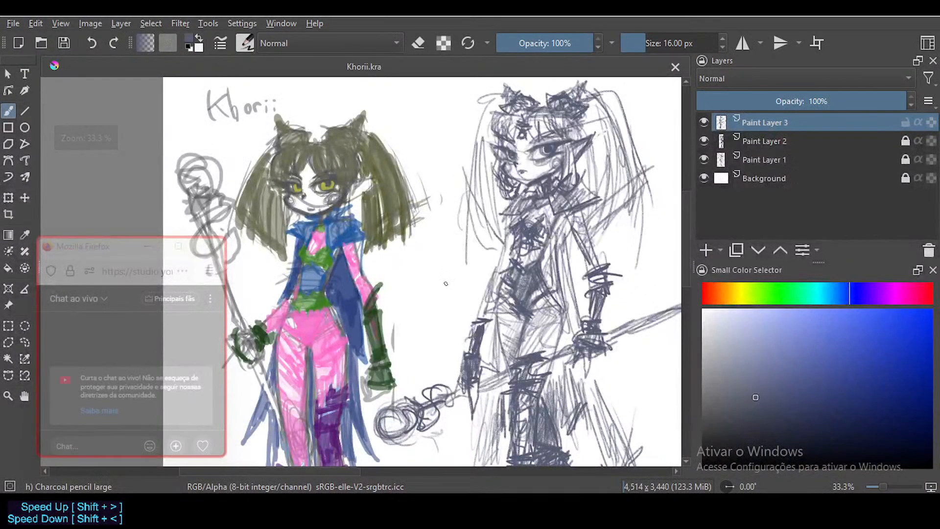
{"action": "left_click_drag", "start_coordinate": [420, 270], "coordinate": [406, 179]}
{"action": "scroll", "coordinate": [408, 179], "scroll_direction": "down", "scroll_amount": 1}
{"action": "left_click_drag", "start_coordinate": [397, 239], "coordinate": [353, 324]}
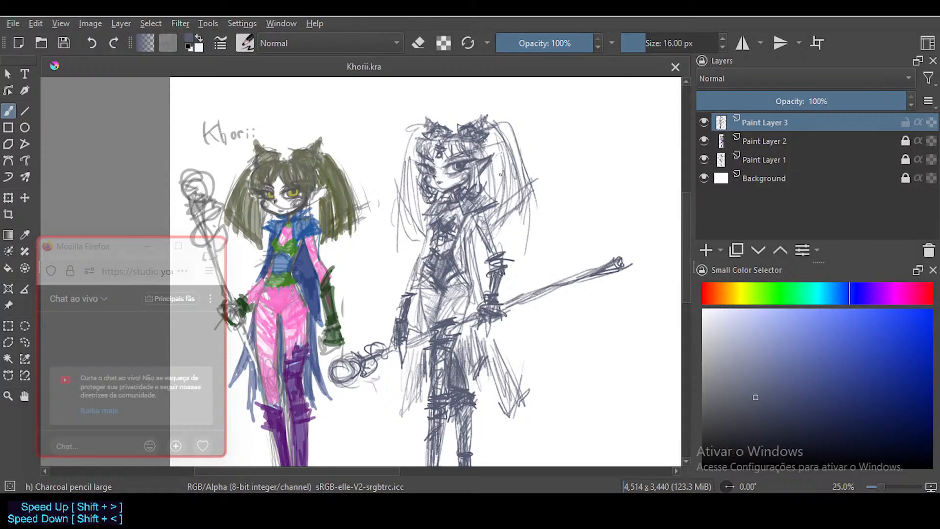
{"action": "scroll", "coordinate": [500, 175], "scroll_direction": "up", "scroll_amount": 4}
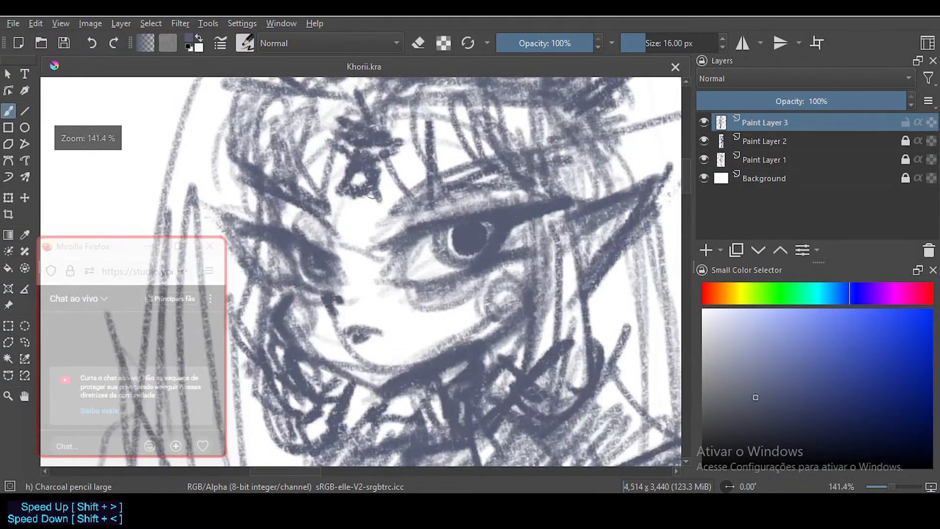
{"action": "left_click_drag", "start_coordinate": [392, 202], "coordinate": [416, 210]}
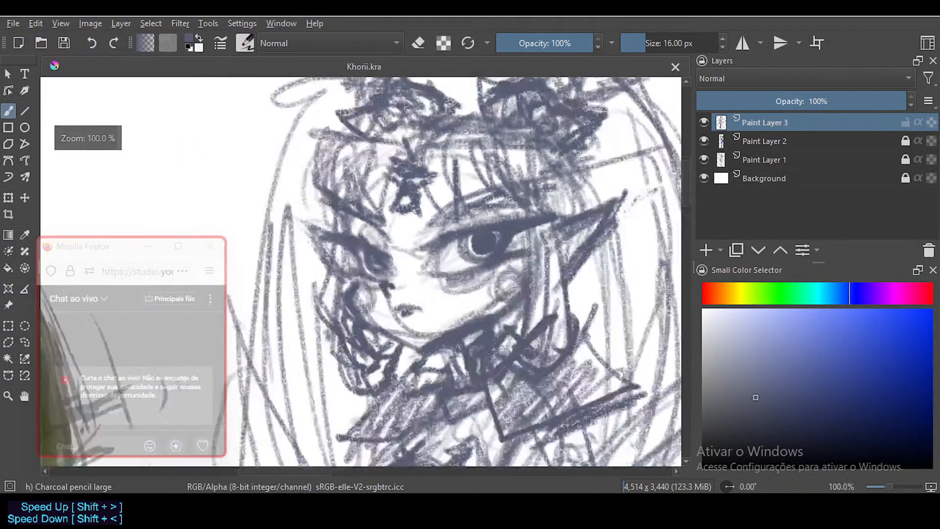
{"action": "scroll", "coordinate": [414, 210], "scroll_direction": "down", "scroll_amount": 3}
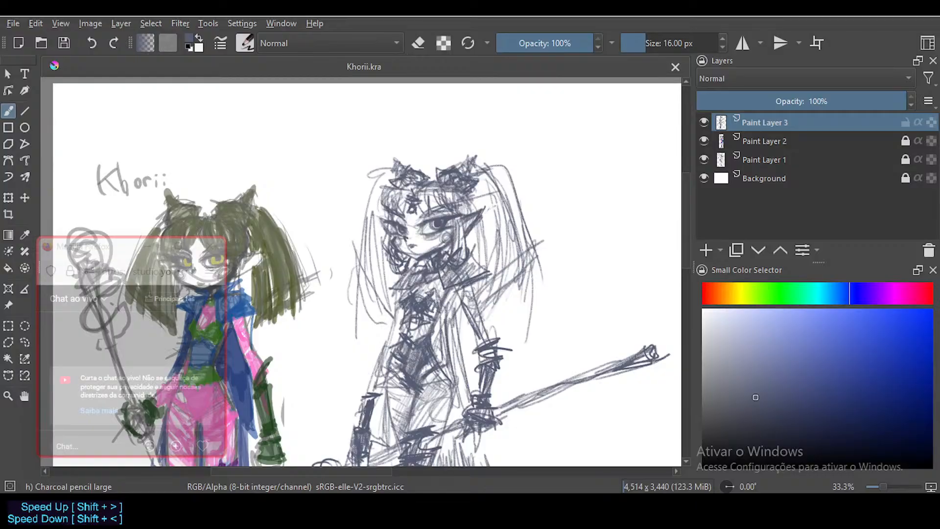
{"action": "scroll", "coordinate": [417, 242], "scroll_direction": "up", "scroll_amount": 1}
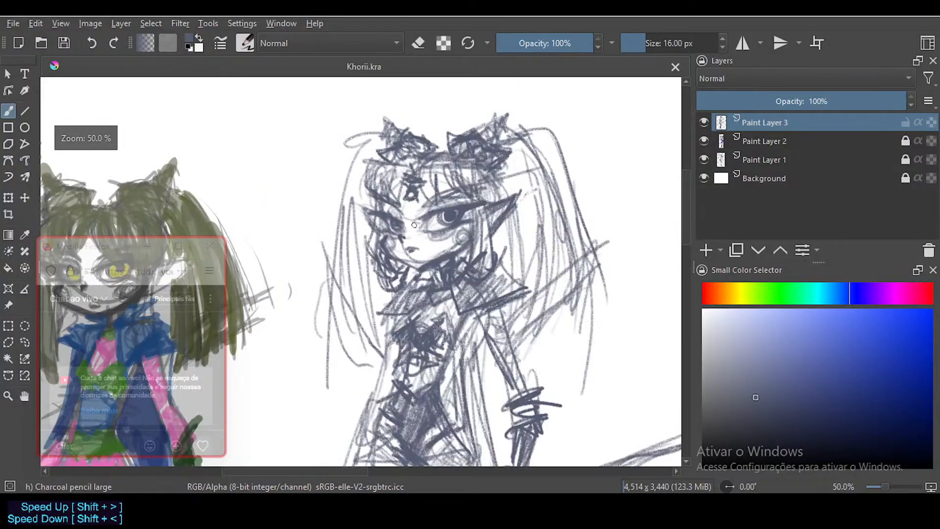
{"action": "scroll", "coordinate": [414, 225], "scroll_direction": "down", "scroll_amount": 1}
{"action": "scroll", "coordinate": [412, 230], "scroll_direction": "up", "scroll_amount": 1}
{"action": "scroll", "coordinate": [410, 255], "scroll_direction": "down", "scroll_amount": 2}
{"action": "scroll", "coordinate": [404, 301], "scroll_direction": "up", "scroll_amount": 2}
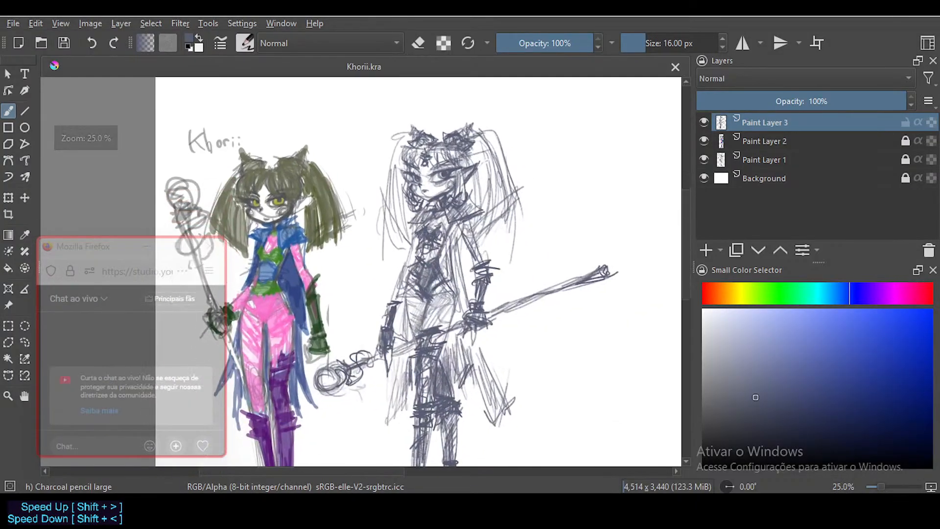
{"action": "scroll", "coordinate": [403, 274], "scroll_direction": "down", "scroll_amount": 3}
{"action": "scroll", "coordinate": [402, 251], "scroll_direction": "up", "scroll_amount": 2}
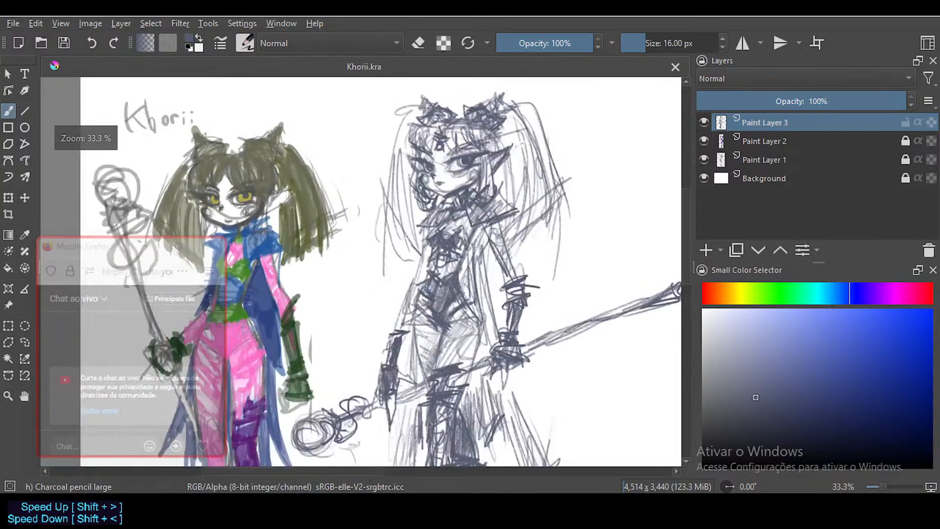
{"action": "scroll", "coordinate": [465, 215], "scroll_direction": "down", "scroll_amount": 2}
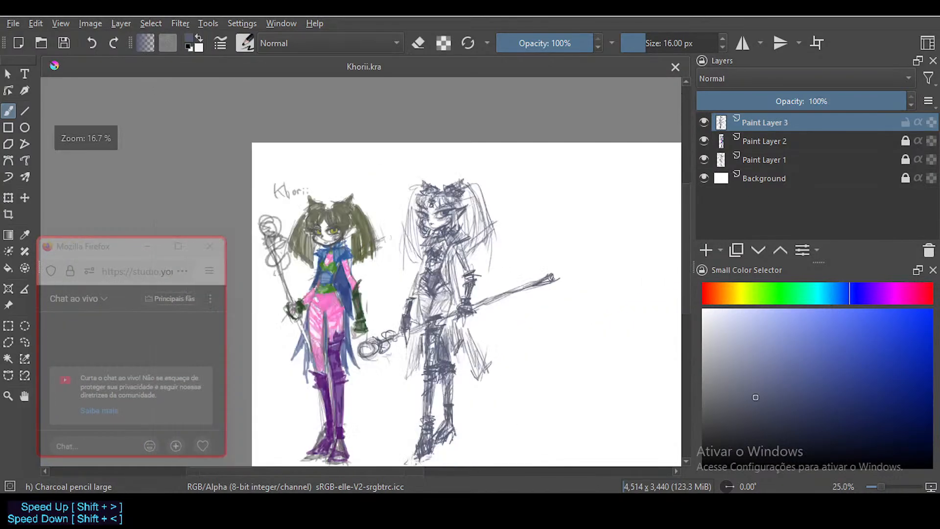
{"action": "scroll", "coordinate": [447, 258], "scroll_direction": "up", "scroll_amount": 2}
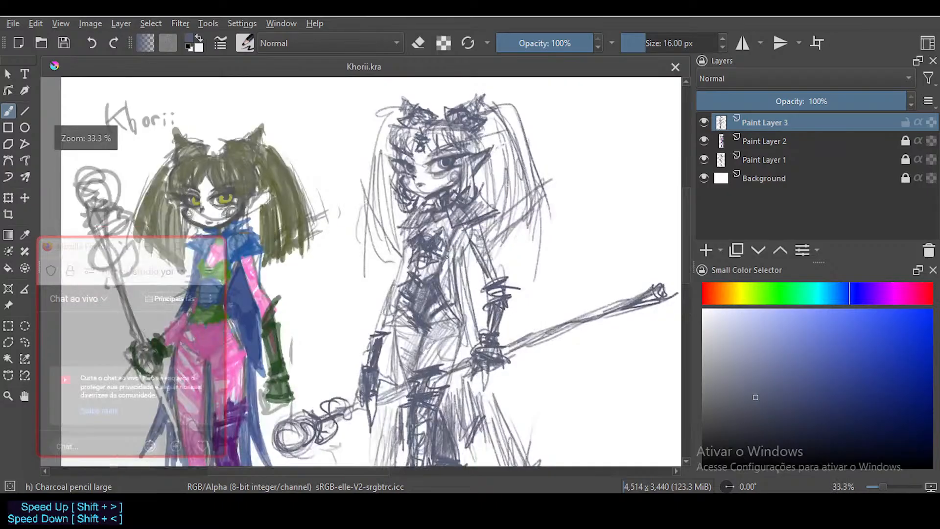
{"action": "scroll", "coordinate": [446, 258], "scroll_direction": "down", "scroll_amount": 2}
{"action": "scroll", "coordinate": [447, 258], "scroll_direction": "up", "scroll_amount": 3}
{"action": "scroll", "coordinate": [446, 257], "scroll_direction": "down", "scroll_amount": 3}
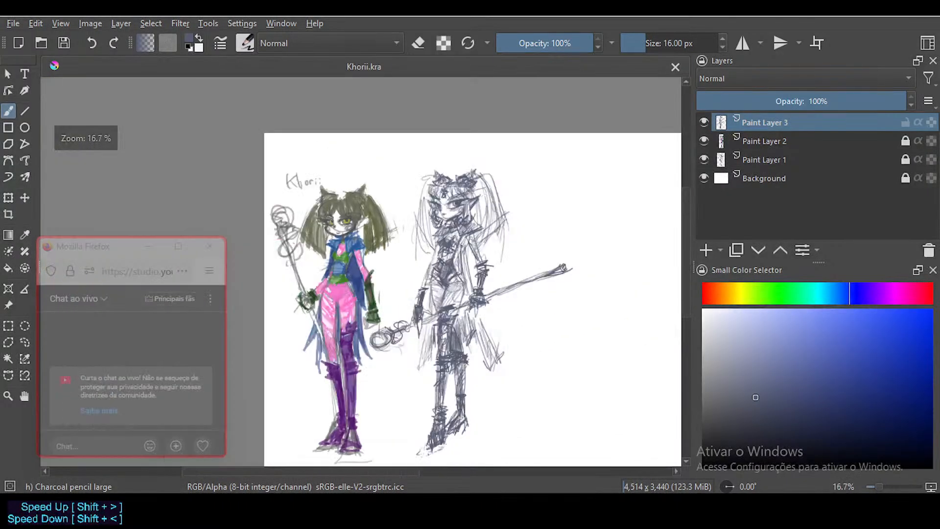
{"action": "scroll", "coordinate": [455, 250], "scroll_direction": "up", "scroll_amount": 2}
{"action": "scroll", "coordinate": [462, 246], "scroll_direction": "down", "scroll_amount": 2}
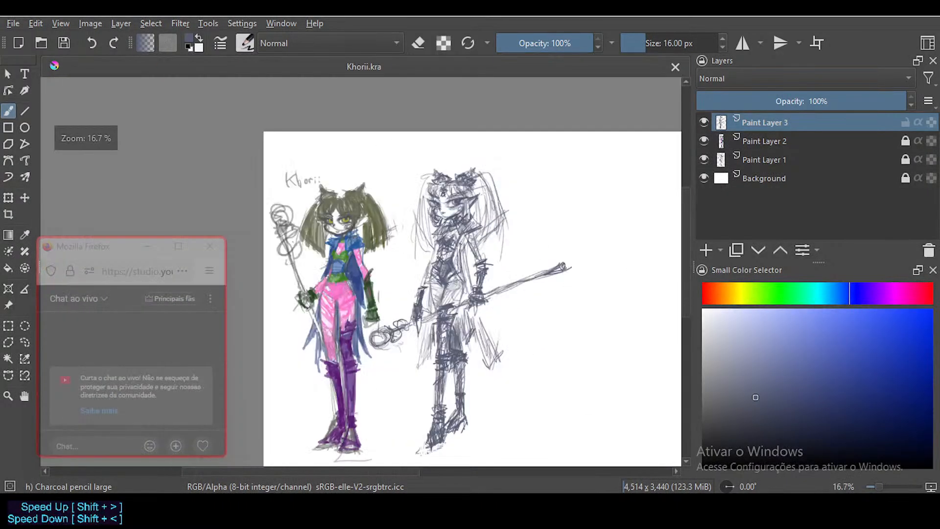
{"action": "scroll", "coordinate": [459, 247], "scroll_direction": "up", "scroll_amount": 2}
{"action": "left_click_drag", "start_coordinate": [477, 232], "coordinate": [481, 300]}
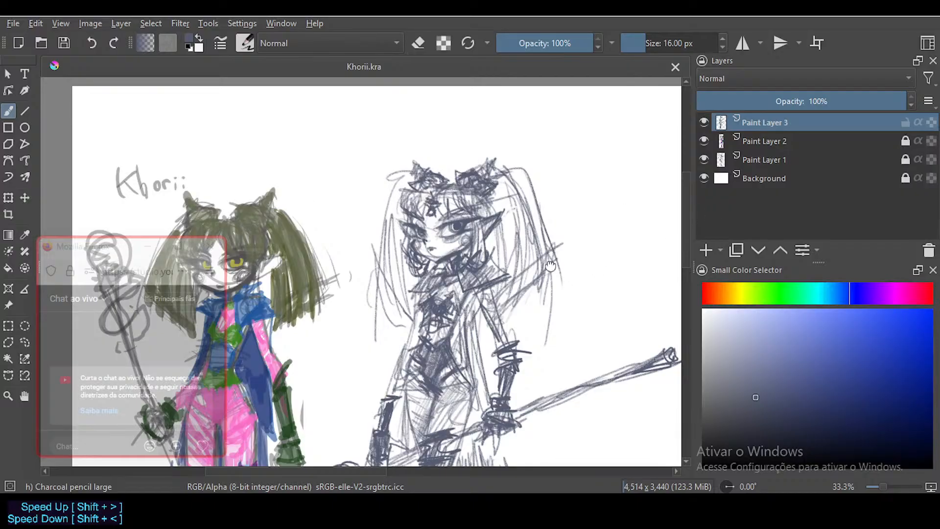
{"action": "scroll", "coordinate": [551, 267], "scroll_direction": "down", "scroll_amount": 1}
{"action": "left_click_drag", "start_coordinate": [472, 192], "coordinate": [482, 223]}
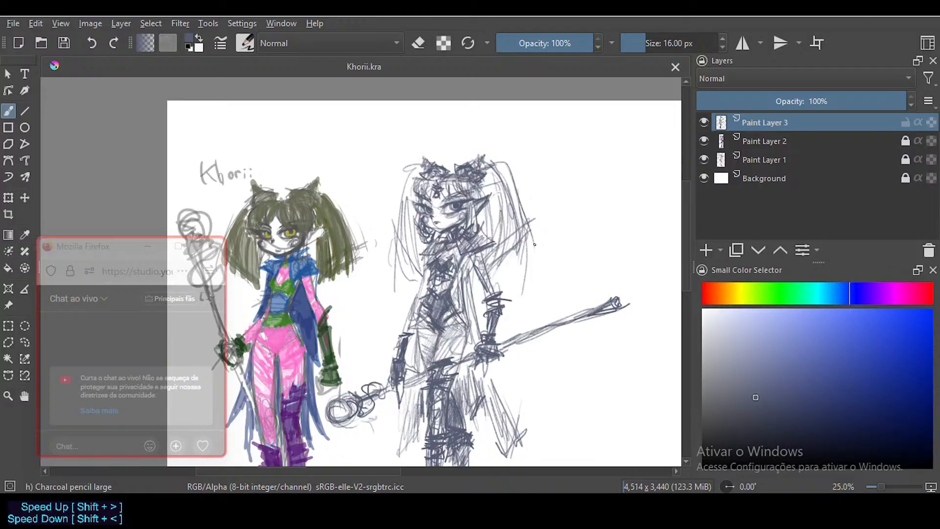
{"action": "scroll", "coordinate": [503, 294], "scroll_direction": "down", "scroll_amount": 2}
{"action": "scroll", "coordinate": [440, 264], "scroll_direction": "up", "scroll_amount": 3}
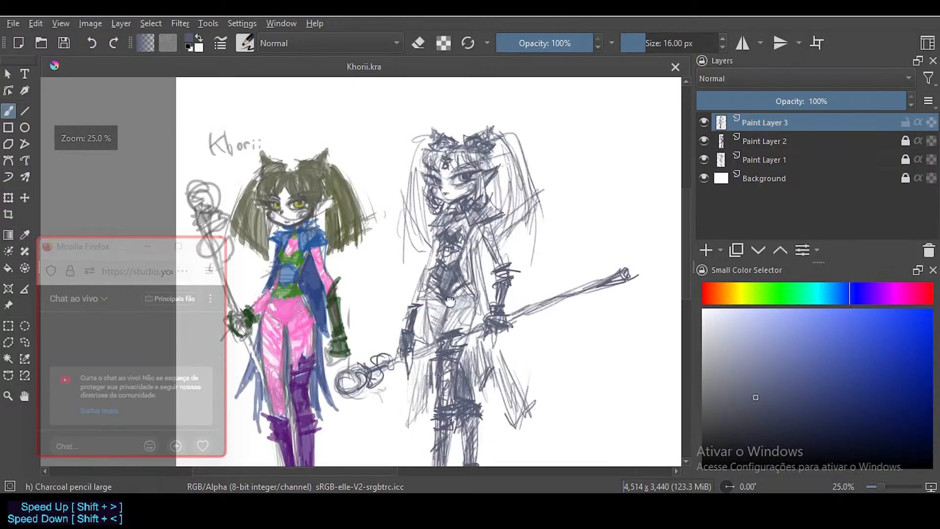
{"action": "scroll", "coordinate": [435, 260], "scroll_direction": "down", "scroll_amount": 3}
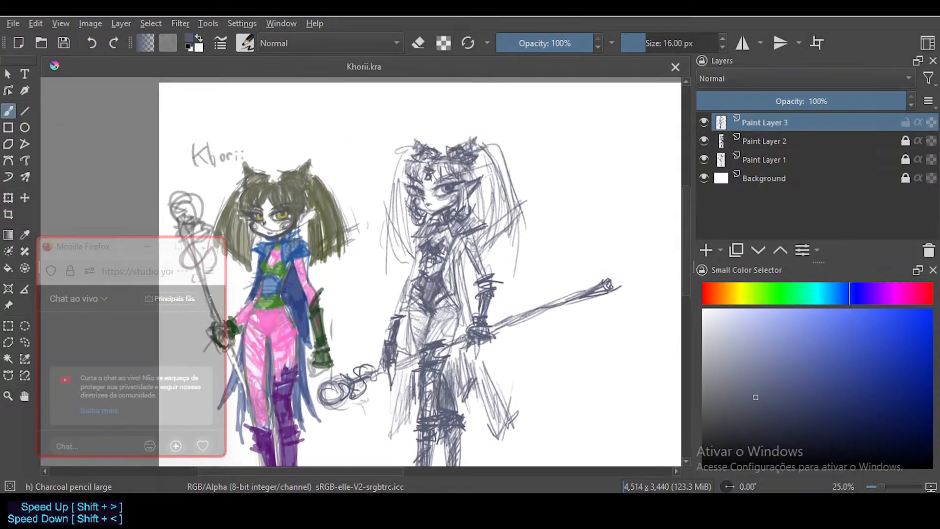
{"action": "scroll", "coordinate": [362, 272], "scroll_direction": "up", "scroll_amount": 4}
{"action": "scroll", "coordinate": [362, 271], "scroll_direction": "down", "scroll_amount": 2}
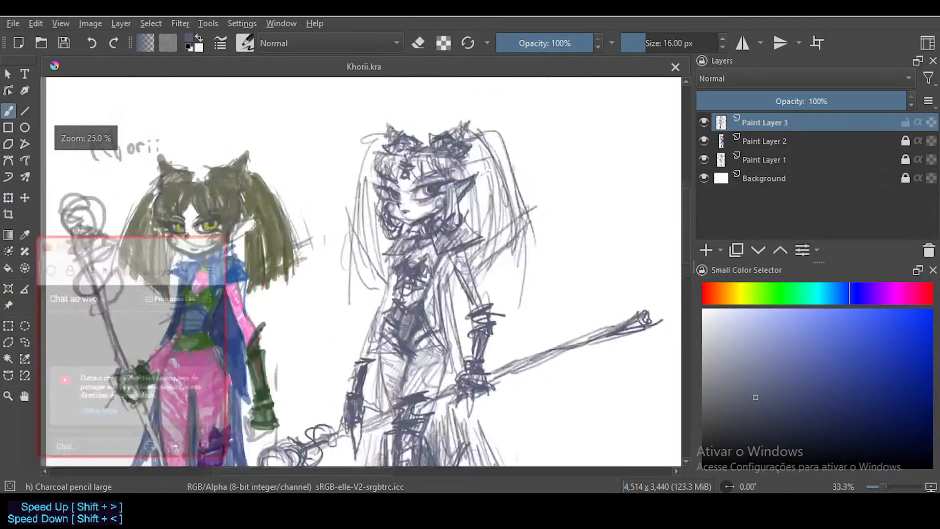
{"action": "scroll", "coordinate": [362, 272], "scroll_direction": "up", "scroll_amount": 1}
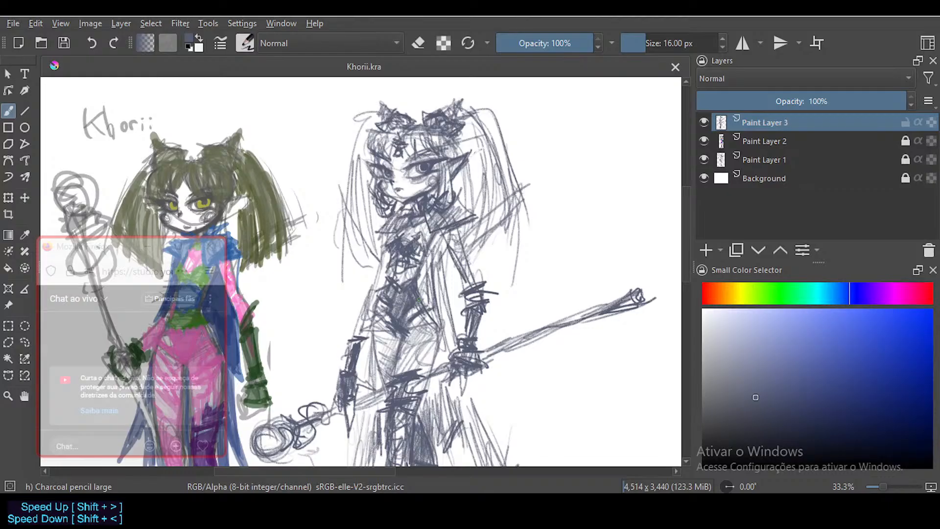
{"action": "scroll", "coordinate": [455, 280], "scroll_direction": "down", "scroll_amount": 2}
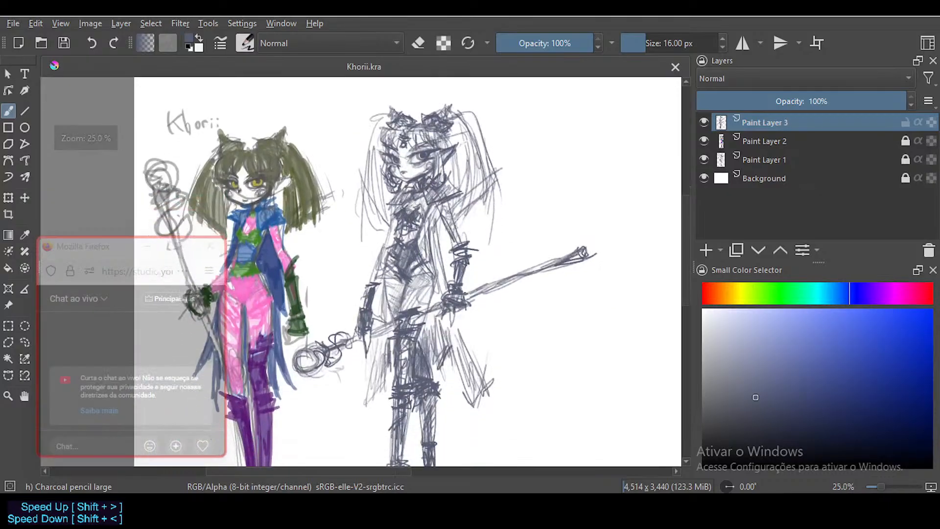
{"action": "scroll", "coordinate": [451, 270], "scroll_direction": "up", "scroll_amount": 1}
{"action": "scroll", "coordinate": [450, 270], "scroll_direction": "down", "scroll_amount": 1}
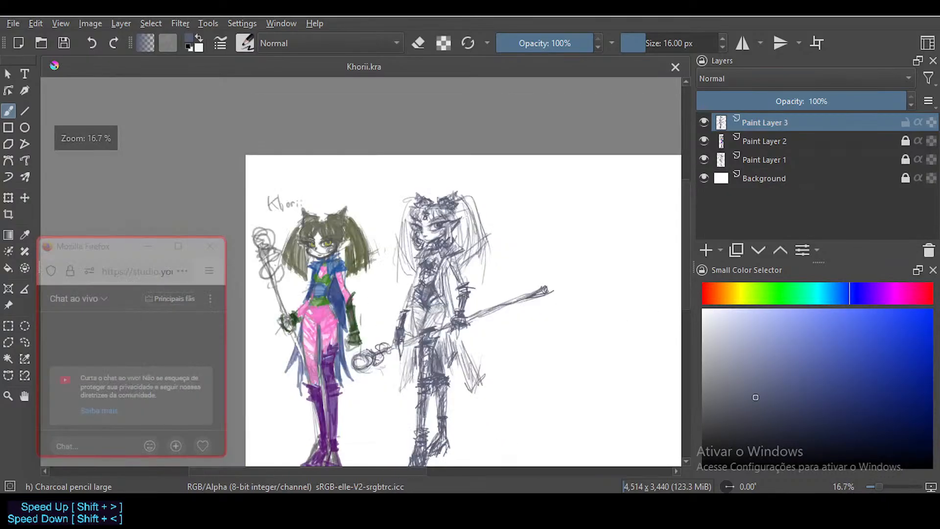
{"action": "scroll", "coordinate": [450, 270], "scroll_direction": "up", "scroll_amount": 1}
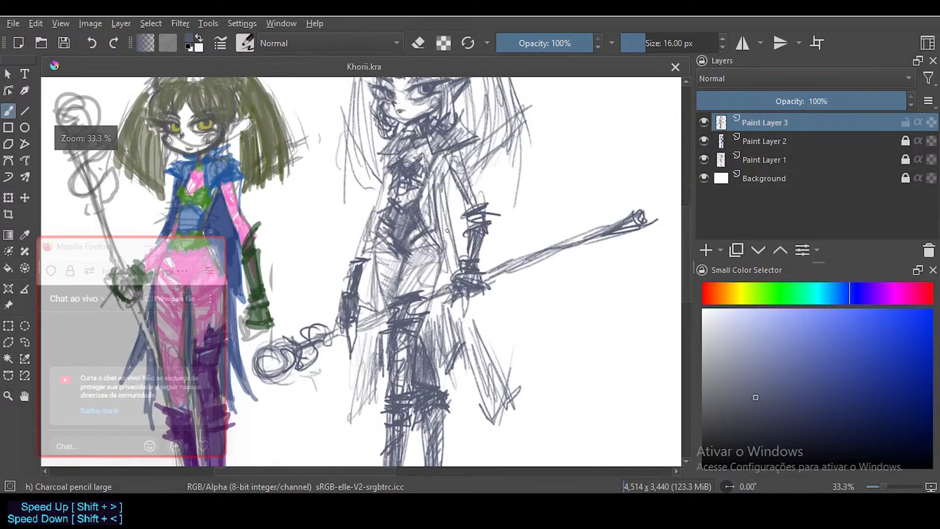
Compare the second sketch's pose, staff and overall proportions with the colored design.
{"action": "scroll", "coordinate": [451, 270], "scroll_direction": "down", "scroll_amount": 1}
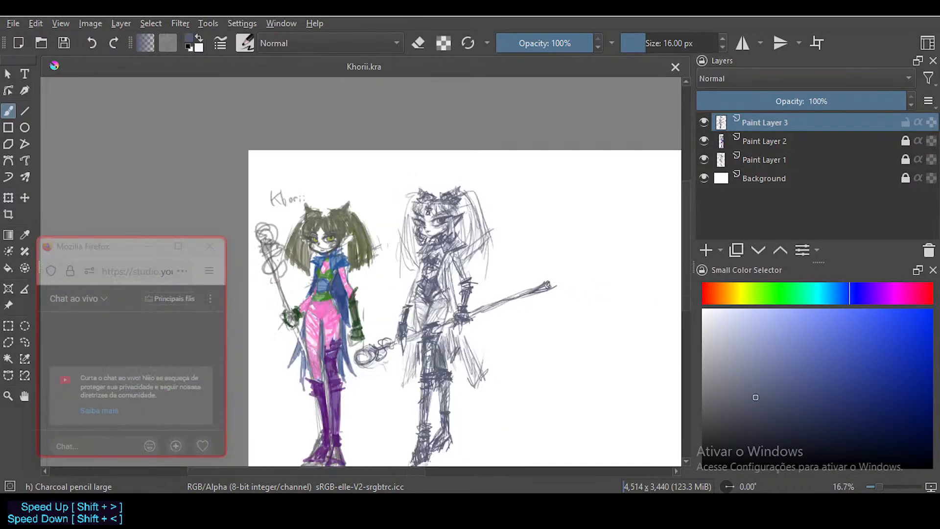
{"action": "scroll", "coordinate": [448, 289], "scroll_direction": "up", "scroll_amount": 1}
{"action": "scroll", "coordinate": [400, 230], "scroll_direction": "down", "scroll_amount": 1}
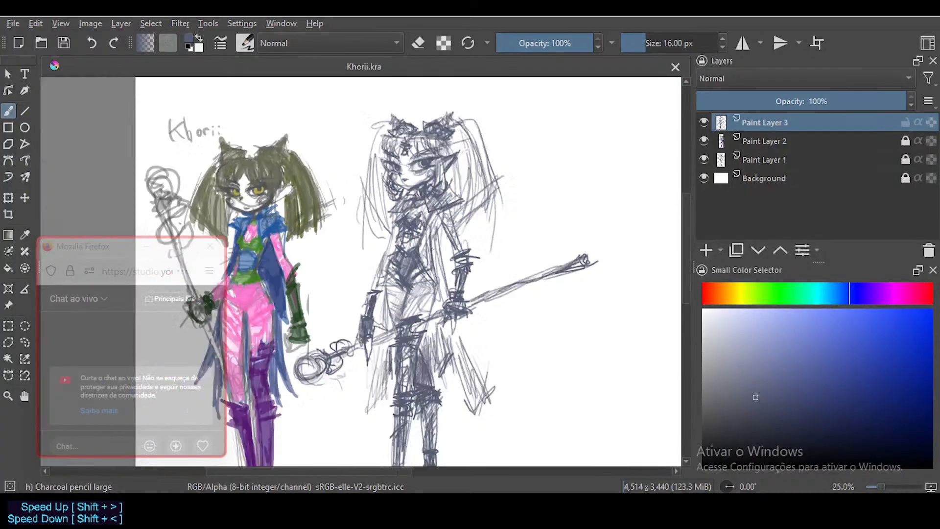
{"action": "scroll", "coordinate": [400, 230], "scroll_direction": "up", "scroll_amount": 1}
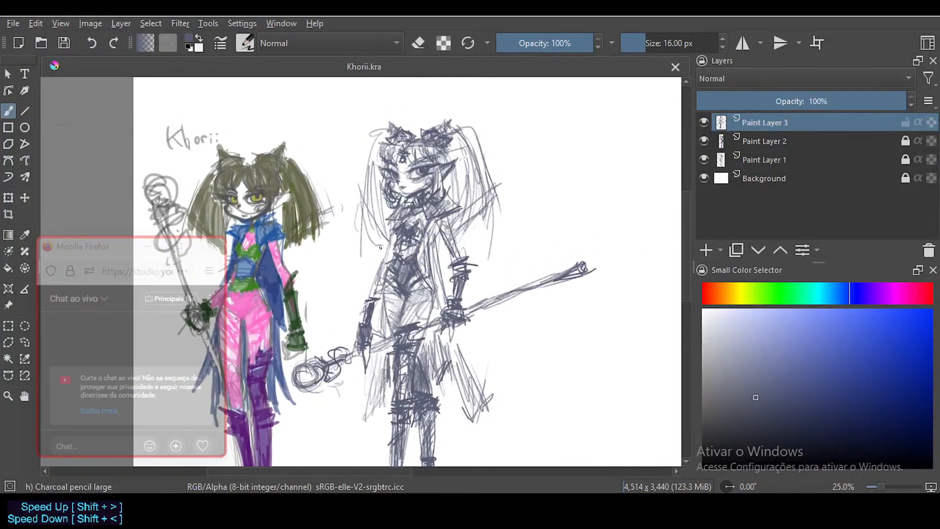
{"action": "scroll", "coordinate": [400, 236], "scroll_direction": "up", "scroll_amount": 1}
{"action": "left_click_drag", "start_coordinate": [400, 236], "coordinate": [409, 254]}
{"action": "scroll", "coordinate": [408, 253], "scroll_direction": "down", "scroll_amount": 1}
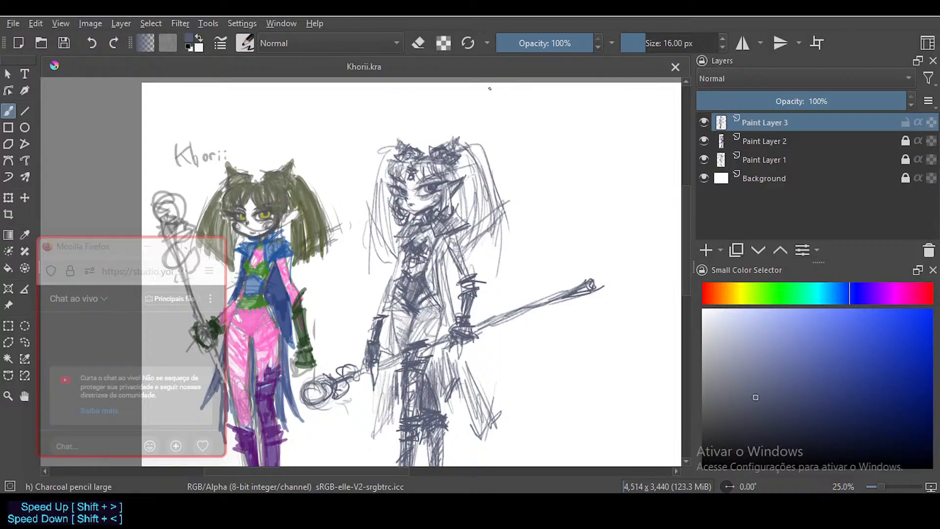
{"action": "scroll", "coordinate": [394, 212], "scroll_direction": "up", "scroll_amount": 2}
{"action": "scroll", "coordinate": [394, 212], "scroll_direction": "down", "scroll_amount": 2}
{"action": "left_click_drag", "start_coordinate": [414, 263], "coordinate": [438, 255]}
{"action": "scroll", "coordinate": [438, 255], "scroll_direction": "down", "scroll_amount": 1}
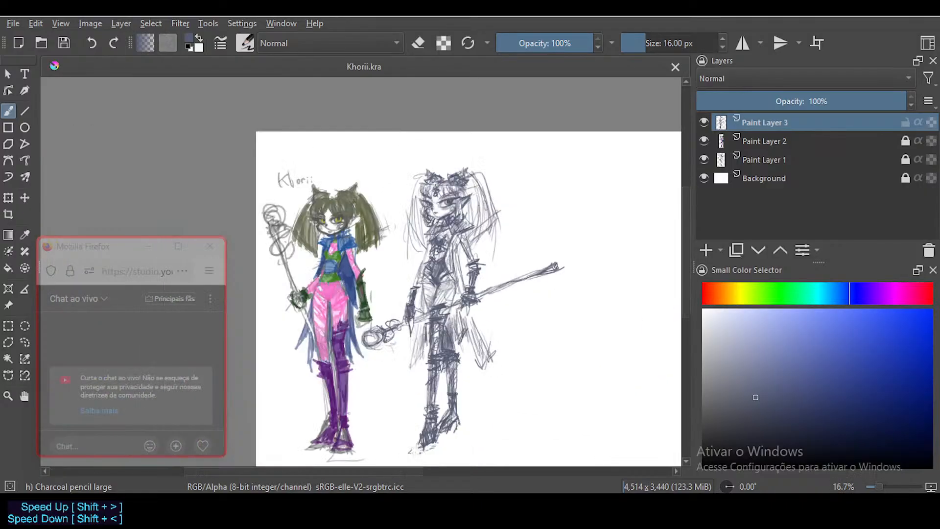
{"action": "scroll", "coordinate": [438, 256], "scroll_direction": "up", "scroll_amount": 3}
{"action": "scroll", "coordinate": [438, 255], "scroll_direction": "down", "scroll_amount": 3}
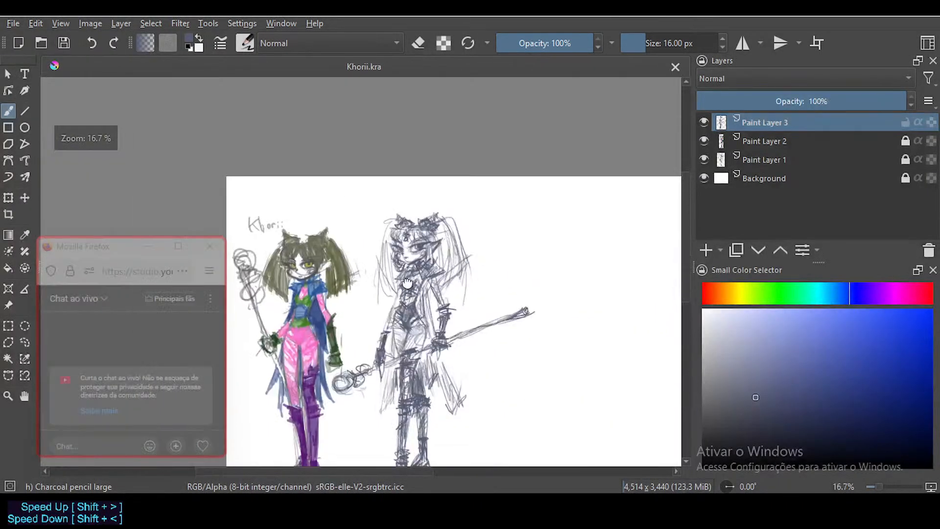
{"action": "scroll", "coordinate": [439, 346], "scroll_direction": "up", "scroll_amount": 2}
{"action": "left_click_drag", "start_coordinate": [392, 218], "coordinate": [353, 270]}
{"action": "scroll", "coordinate": [314, 258], "scroll_direction": "down", "scroll_amount": 2}
{"action": "scroll", "coordinate": [313, 259], "scroll_direction": "up", "scroll_amount": 2}
{"action": "scroll", "coordinate": [343, 206], "scroll_direction": "up", "scroll_amount": 1}
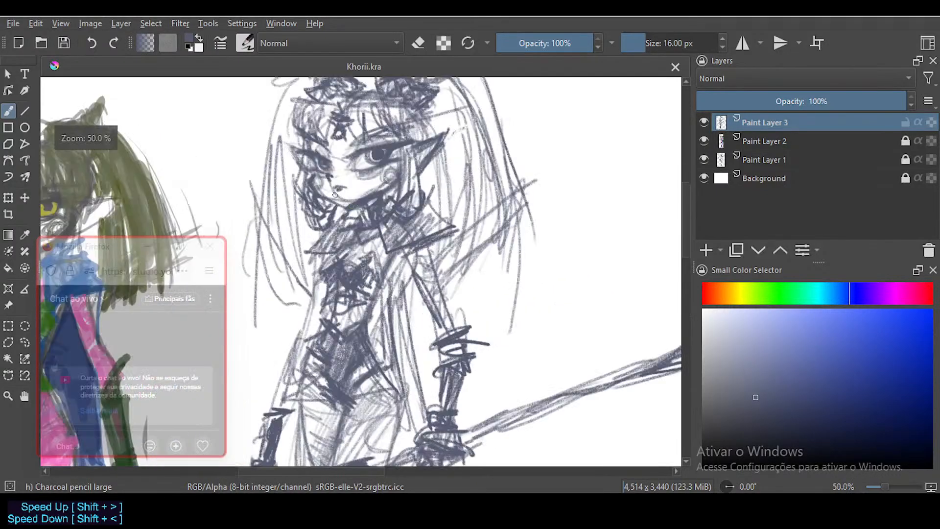
Check the second figure's head, hair and collar, and save the drawing to Khorii.kra.
{"action": "left_click_drag", "start_coordinate": [343, 205], "coordinate": [397, 273]}
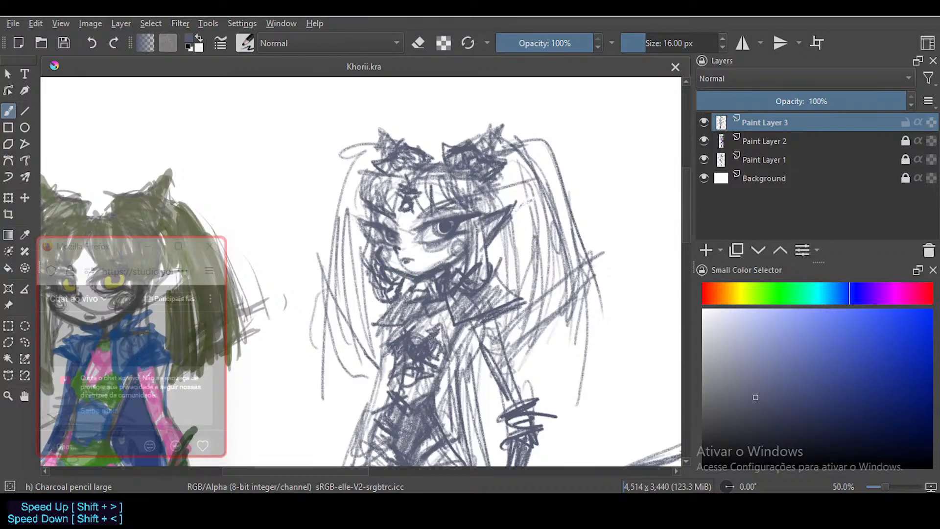
{"action": "left_click_drag", "start_coordinate": [470, 239], "coordinate": [472, 254]}
{"action": "mouse_move", "coordinate": [415, 218]}
{"action": "left_mouse_down"}
{"action": "mouse_move", "coordinate": [428, 209]}
{"action": "mouse_move", "coordinate": [384, 218]}
{"action": "left_mouse_up"}
{"action": "left_click_drag", "start_coordinate": [445, 241], "coordinate": [414, 309]}
{"action": "left_click_drag", "start_coordinate": [414, 309], "coordinate": [407, 273]}
{"action": "key", "text": "ctrl+s"}
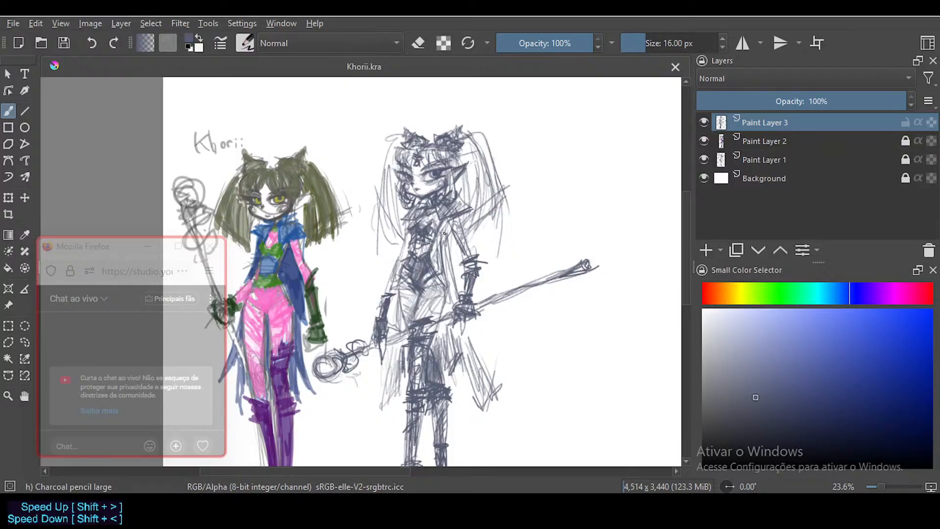
Examine the second figure's face, torso and arms beside the colored design.
{"action": "scroll", "coordinate": [445, 234], "scroll_direction": "up", "scroll_amount": 1}
{"action": "left_click_drag", "start_coordinate": [444, 234], "coordinate": [451, 304]}
{"action": "scroll", "coordinate": [446, 305], "scroll_direction": "up", "scroll_amount": 3}
{"action": "scroll", "coordinate": [430, 313], "scroll_direction": "down", "scroll_amount": 1}
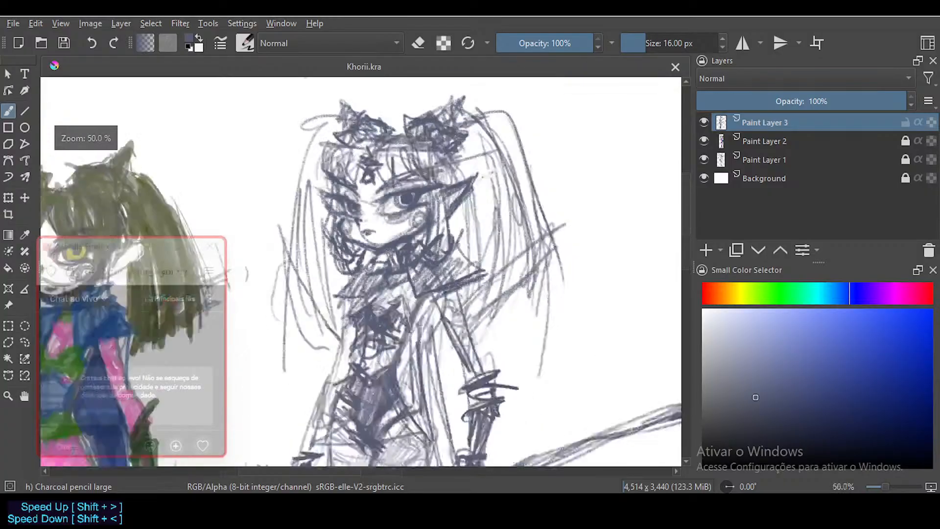
{"action": "scroll", "coordinate": [392, 297], "scroll_direction": "down", "scroll_amount": 3}
{"action": "left_click_drag", "start_coordinate": [389, 298], "coordinate": [399, 232]}
{"action": "scroll", "coordinate": [392, 291], "scroll_direction": "up", "scroll_amount": 2}
{"action": "left_click_drag", "start_coordinate": [392, 291], "coordinate": [392, 345]}
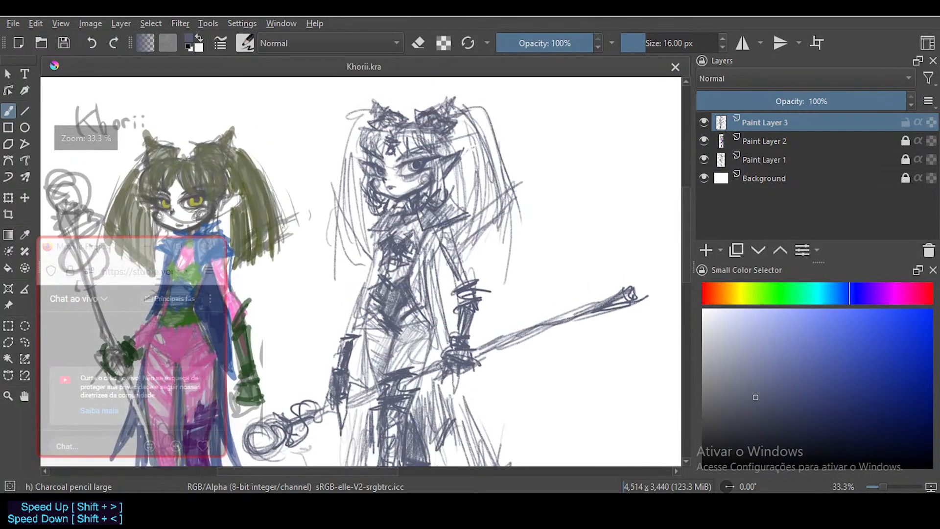
{"action": "scroll", "coordinate": [388, 250], "scroll_direction": "down", "scroll_amount": 2}
{"action": "scroll", "coordinate": [399, 281], "scroll_direction": "up", "scroll_amount": 3}
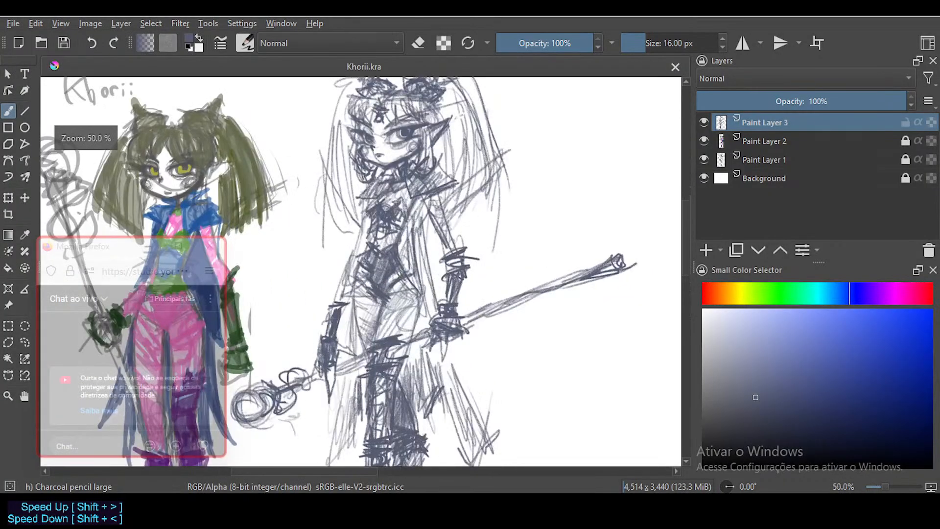
{"action": "scroll", "coordinate": [418, 215], "scroll_direction": "up", "scroll_amount": 2}
{"action": "scroll", "coordinate": [419, 216], "scroll_direction": "down", "scroll_amount": 3}
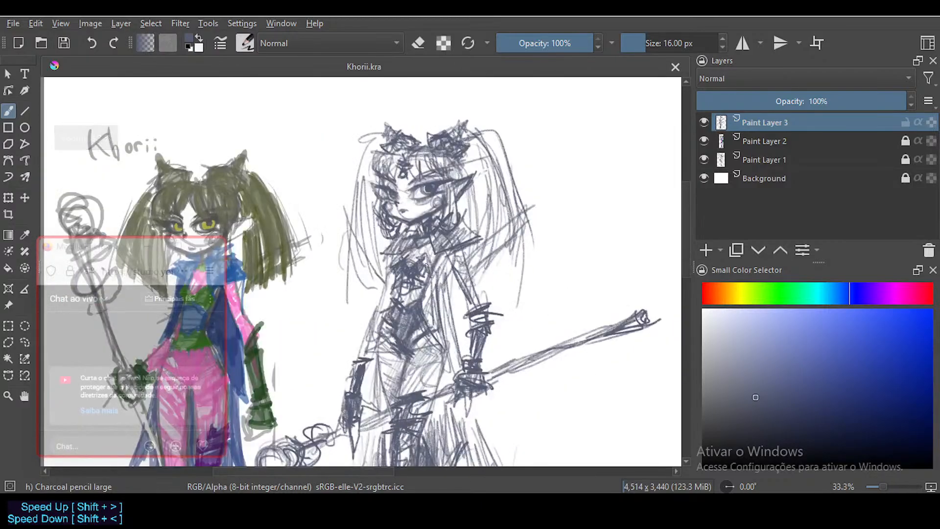
{"action": "scroll", "coordinate": [426, 264], "scroll_direction": "down", "scroll_amount": 2}
{"action": "scroll", "coordinate": [426, 308], "scroll_direction": "up", "scroll_amount": 2}
{"action": "left_click_drag", "start_coordinate": [426, 309], "coordinate": [419, 357]}
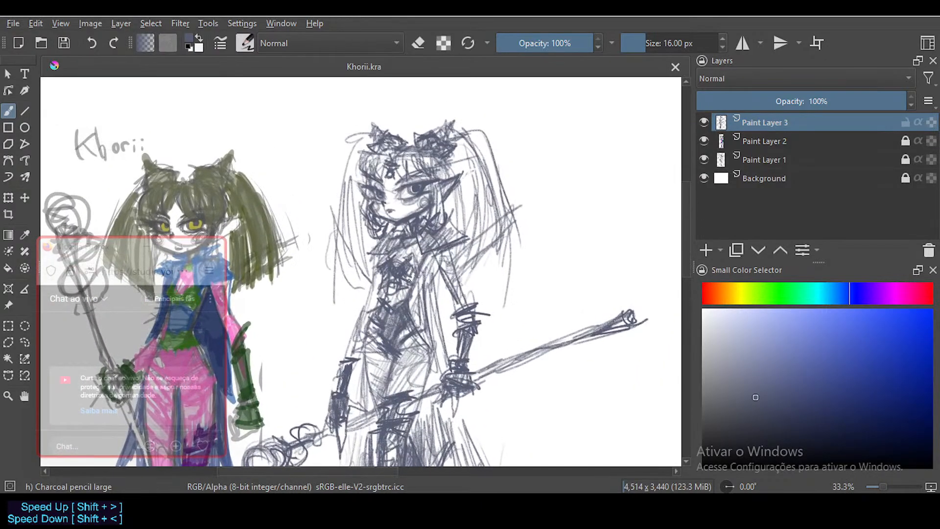
Review both full-body figures side by side, comparing their silhouettes, legs and staff placement.
{"action": "left_click_drag", "start_coordinate": [415, 298], "coordinate": [420, 245]}
{"action": "scroll", "coordinate": [426, 244], "scroll_direction": "down", "scroll_amount": 2}
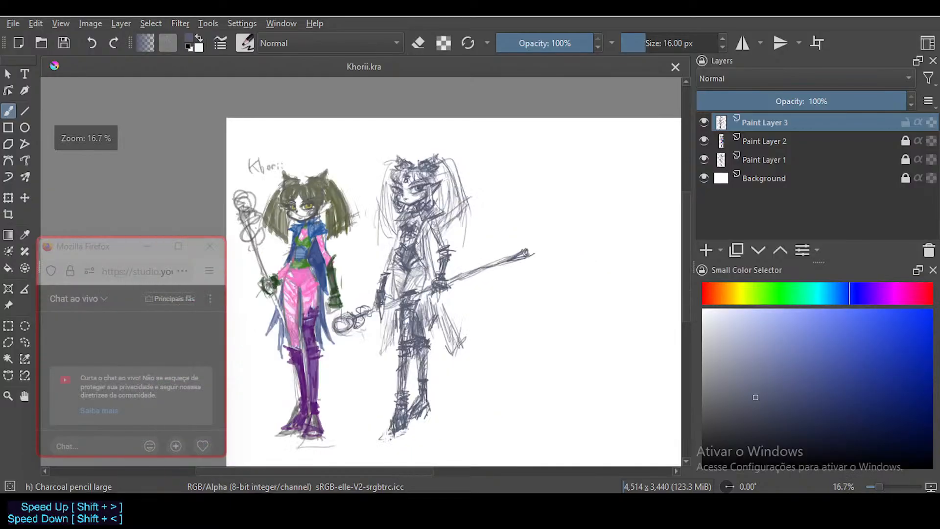
{"action": "scroll", "coordinate": [435, 235], "scroll_direction": "up", "scroll_amount": 1}
{"action": "scroll", "coordinate": [434, 240], "scroll_direction": "down", "scroll_amount": 1}
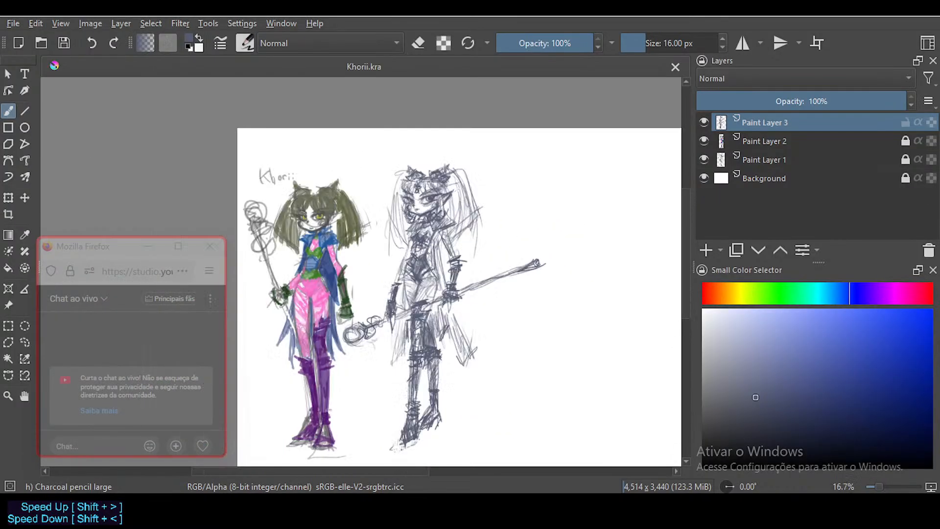
{"action": "scroll", "coordinate": [427, 196], "scroll_direction": "up", "scroll_amount": 1}
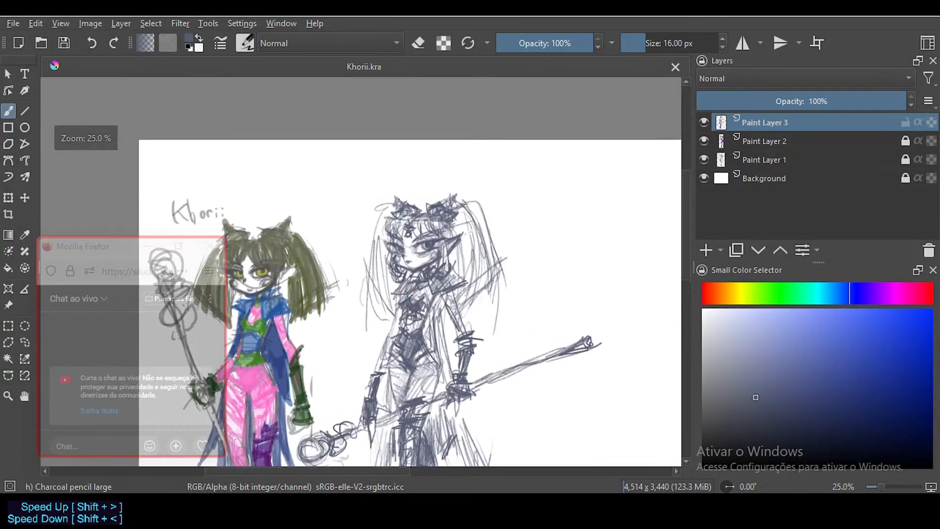
{"action": "scroll", "coordinate": [427, 196], "scroll_direction": "up", "scroll_amount": 1}
{"action": "scroll", "coordinate": [413, 294], "scroll_direction": "down", "scroll_amount": 1}
{"action": "scroll", "coordinate": [414, 294], "scroll_direction": "up", "scroll_amount": 1}
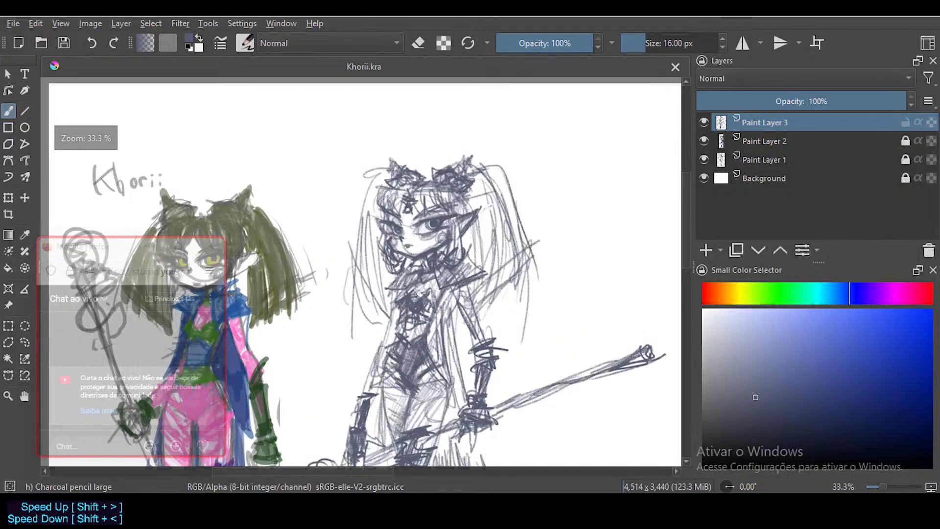
{"action": "scroll", "coordinate": [416, 294], "scroll_direction": "down", "scroll_amount": 1}
{"action": "scroll", "coordinate": [415, 294], "scroll_direction": "down", "scroll_amount": 1}
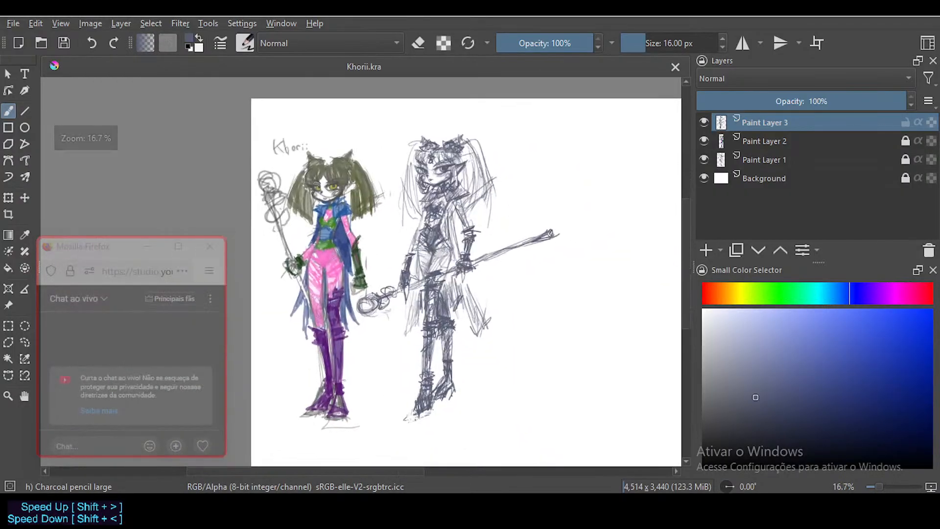
{"action": "scroll", "coordinate": [415, 294], "scroll_direction": "up", "scroll_amount": 1}
{"action": "scroll", "coordinate": [415, 294], "scroll_direction": "down", "scroll_amount": 1}
{"action": "scroll", "coordinate": [425, 245], "scroll_direction": "up", "scroll_amount": 1}
{"action": "left_click_drag", "start_coordinate": [422, 225], "coordinate": [404, 278]}
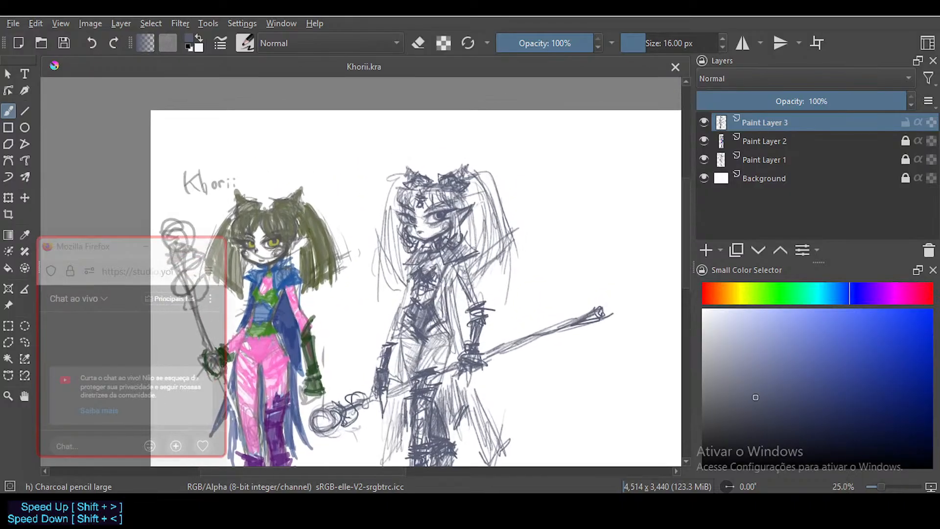
{"action": "left_click_drag", "start_coordinate": [439, 345], "coordinate": [419, 370]}
{"action": "scroll", "coordinate": [441, 267], "scroll_direction": "down", "scroll_amount": 1}
{"action": "scroll", "coordinate": [437, 269], "scroll_direction": "up", "scroll_amount": 2}
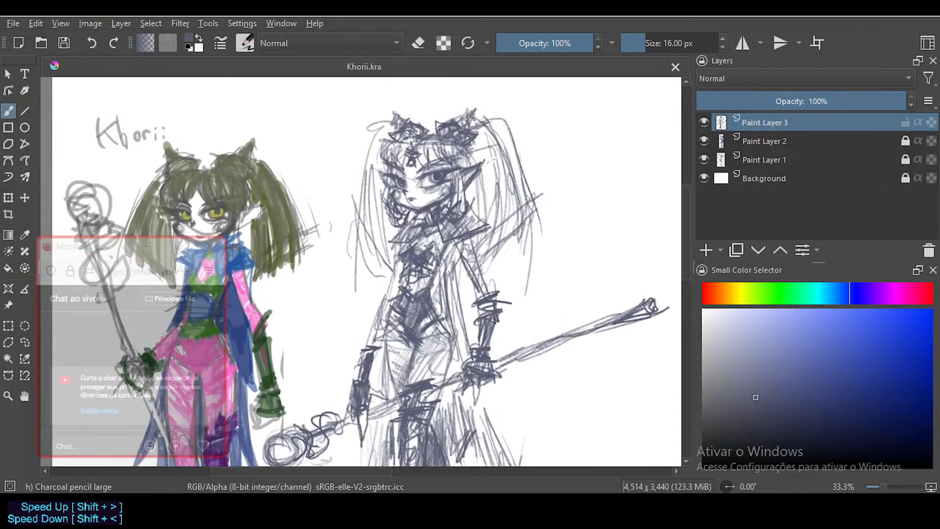
{"action": "scroll", "coordinate": [419, 370], "scroll_direction": "down", "scroll_amount": 1}
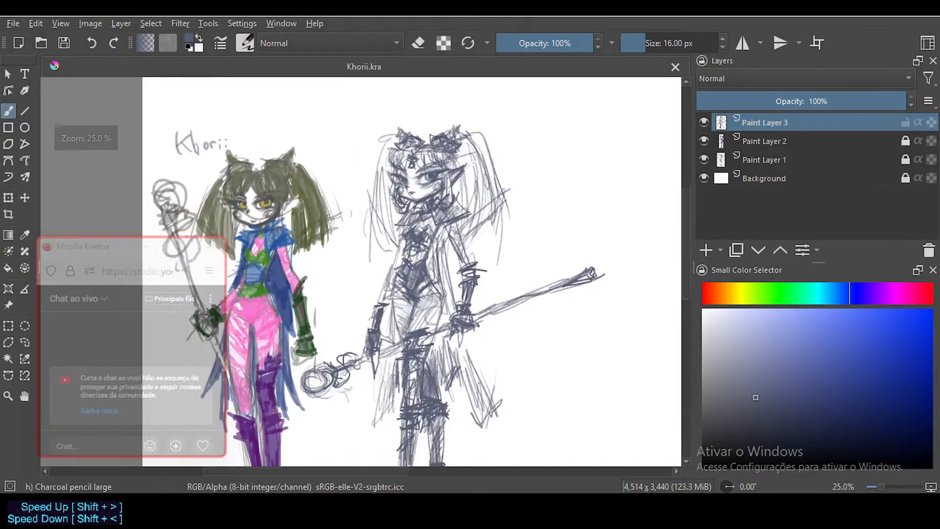
Touch up the second figure's lowered glove beside the staff on Paint Layer 3 and check it against the whole figure.
{"action": "scroll", "coordinate": [433, 318], "scroll_direction": "up", "scroll_amount": 3}
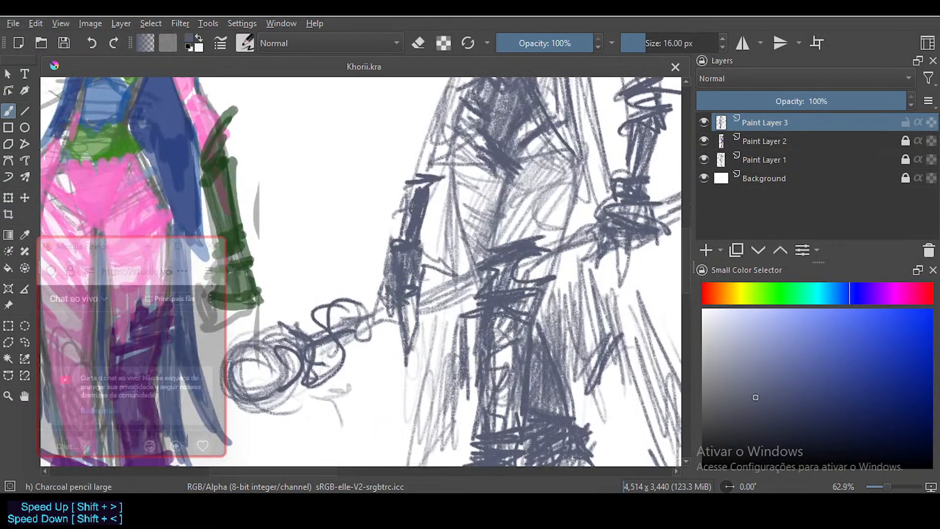
{"action": "mouse_move", "coordinate": [390, 304]}
{"action": "left_mouse_down"}
{"action": "mouse_move", "coordinate": [397, 321]}
{"action": "mouse_move", "coordinate": [377, 294]}
{"action": "mouse_move", "coordinate": [384, 319]}
{"action": "mouse_move", "coordinate": [401, 316]}
{"action": "mouse_move", "coordinate": [361, 337]}
{"action": "mouse_move", "coordinate": [384, 326]}
{"action": "left_mouse_up"}
{"action": "scroll", "coordinate": [499, 199], "scroll_direction": "down", "scroll_amount": 2}
{"action": "mouse_move", "coordinate": [500, 199]}
{"action": "left_mouse_down"}
{"action": "mouse_move", "coordinate": [453, 279]}
{"action": "mouse_move", "coordinate": [445, 313]}
{"action": "left_mouse_up"}
{"action": "scroll", "coordinate": [452, 280], "scroll_direction": "down", "scroll_amount": 1}
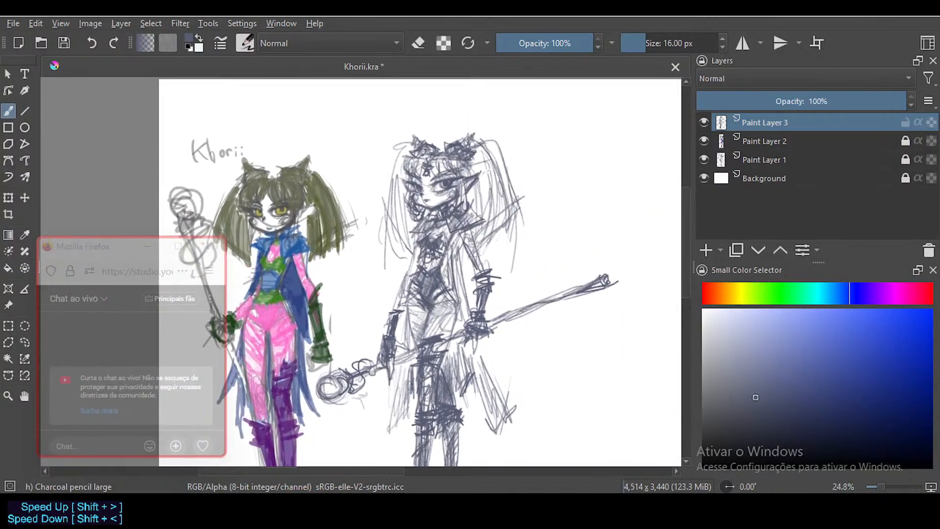
{"action": "scroll", "coordinate": [445, 313], "scroll_direction": "up", "scroll_amount": 1}
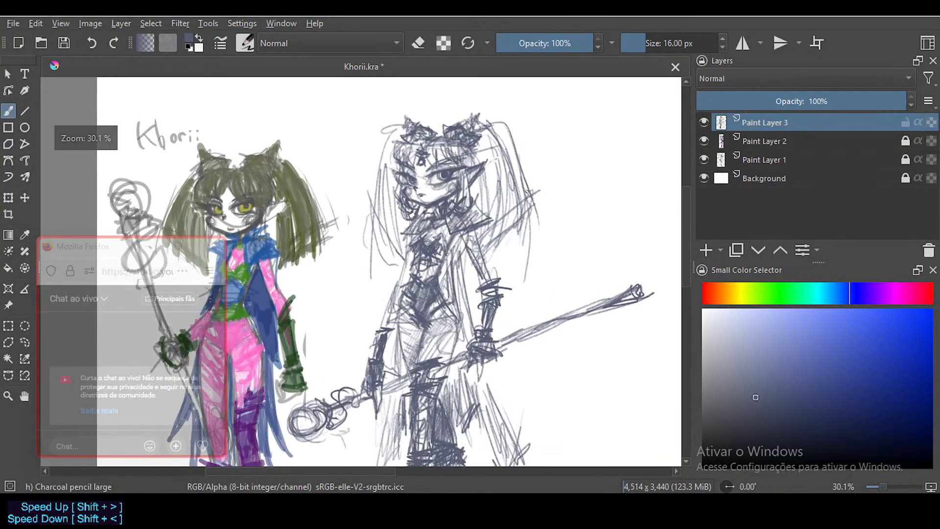
{"action": "scroll", "coordinate": [465, 213], "scroll_direction": "down", "scroll_amount": 1}
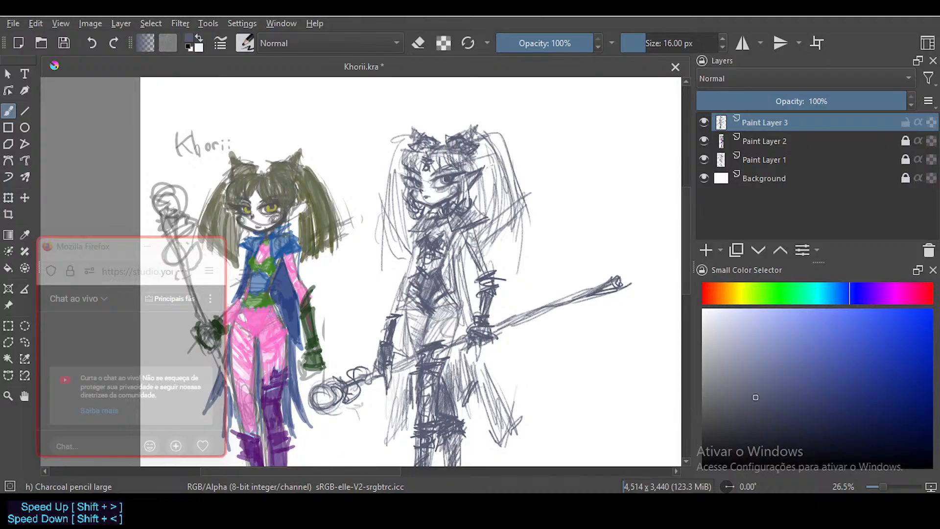
{"action": "scroll", "coordinate": [458, 220], "scroll_direction": "down", "scroll_amount": 1}
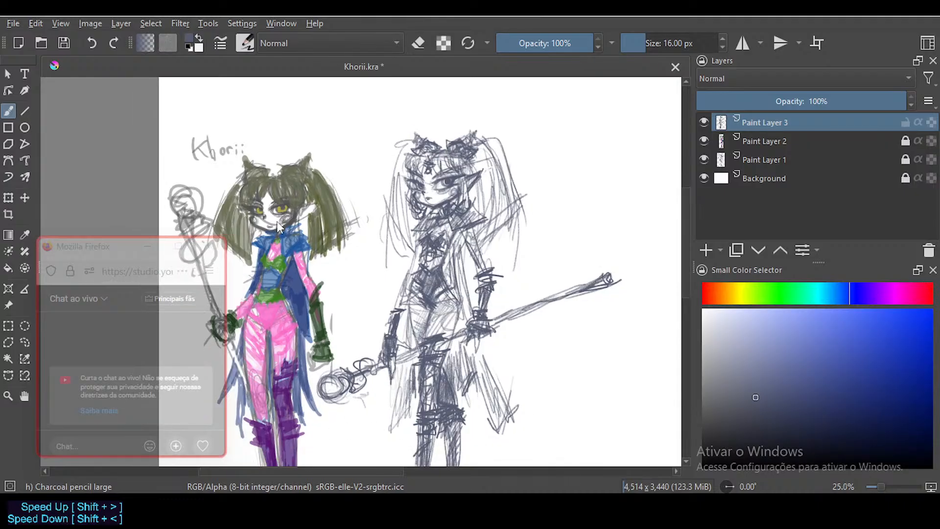
Move the floating live chat window off the canvas and glance at the ExtraStylized folder's files.
{"action": "left_click_drag", "start_coordinate": [105, 251], "coordinate": [732, 152]}
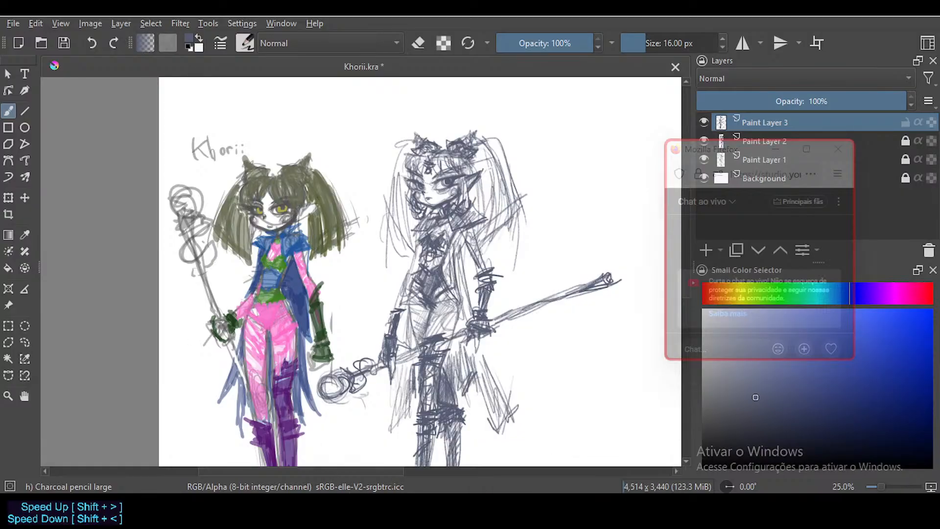
{"action": "key", "text": "alt+Tab"}
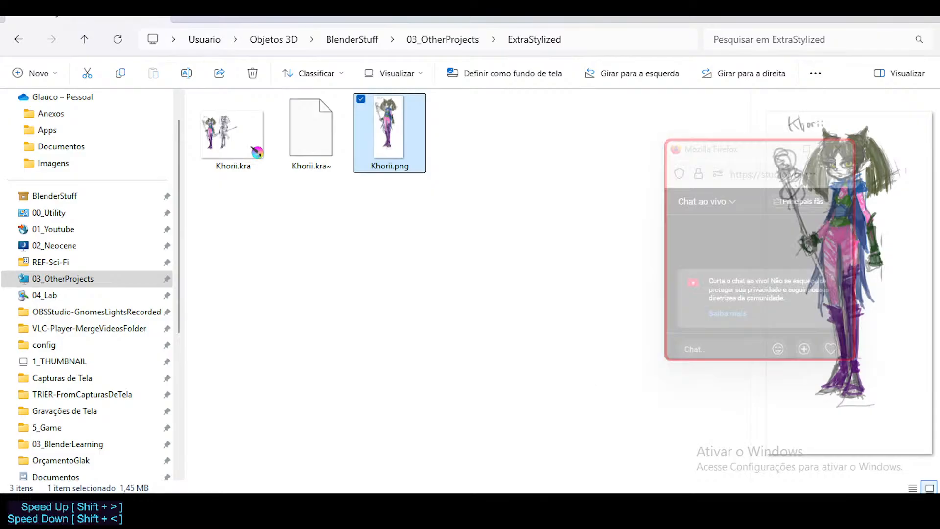
{"action": "key", "text": "alt+Tab"}
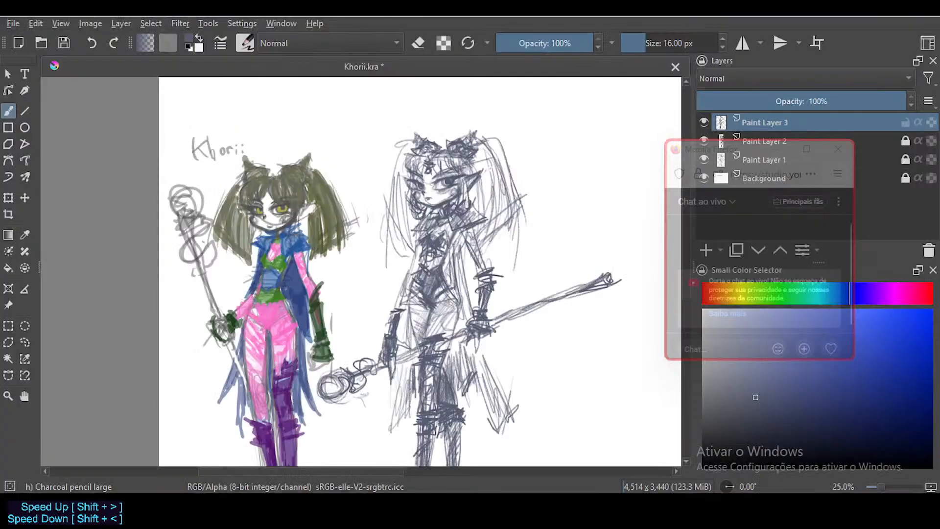
Switch to Firefox, check the live stream's statistics in YouTube Studio and shift the floating chat window slightly upward.
{"action": "mouse_move", "coordinate": [543, 503]}
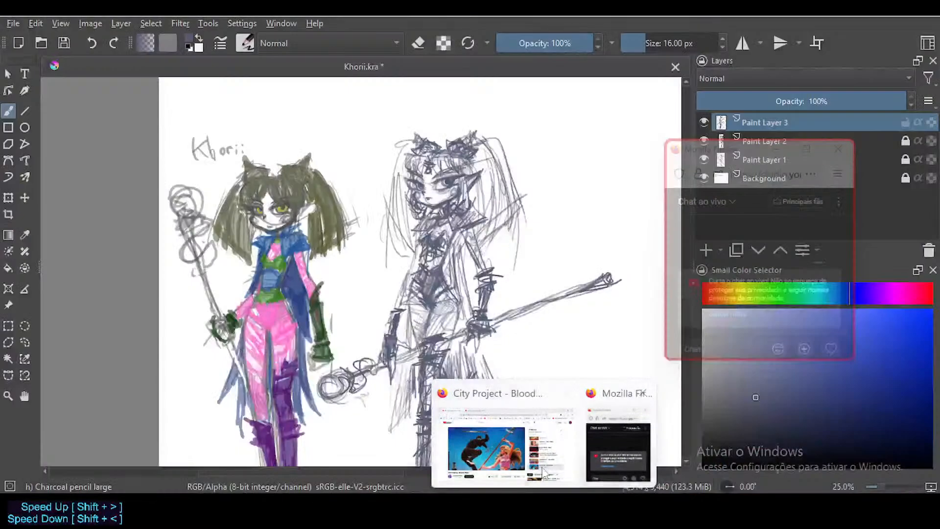
{"action": "left_click", "coordinate": [502, 433]}
{"action": "left_click", "coordinate": [247, 19]}
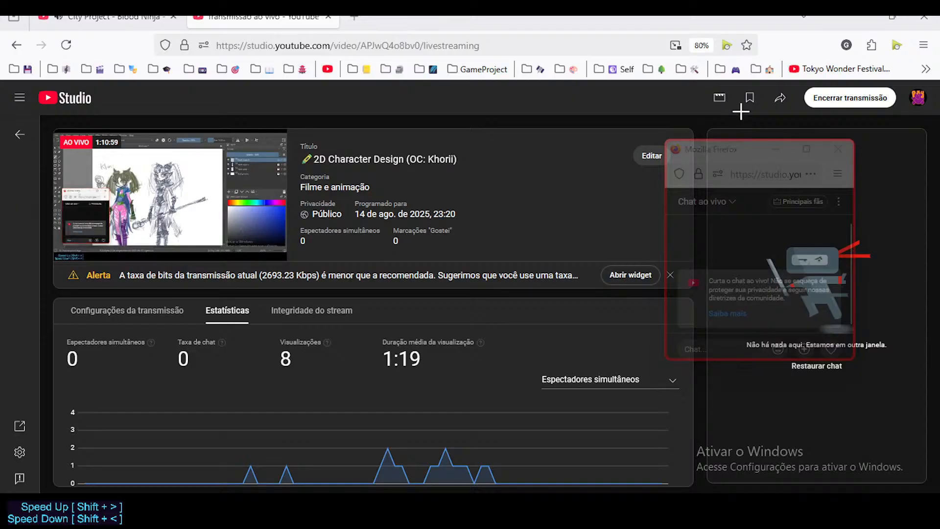
{"action": "left_click_drag", "start_coordinate": [733, 150], "coordinate": [741, 114]}
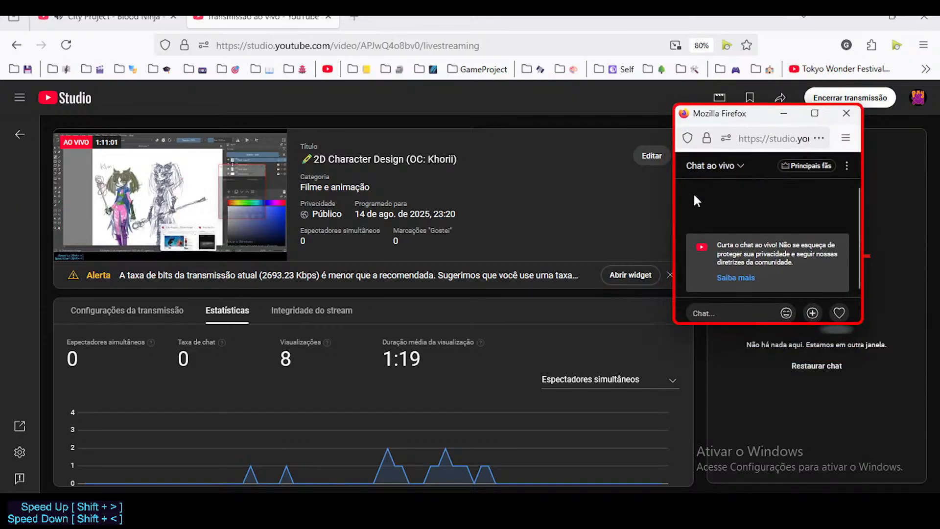
{"action": "mouse_move", "coordinate": [816, 116]}
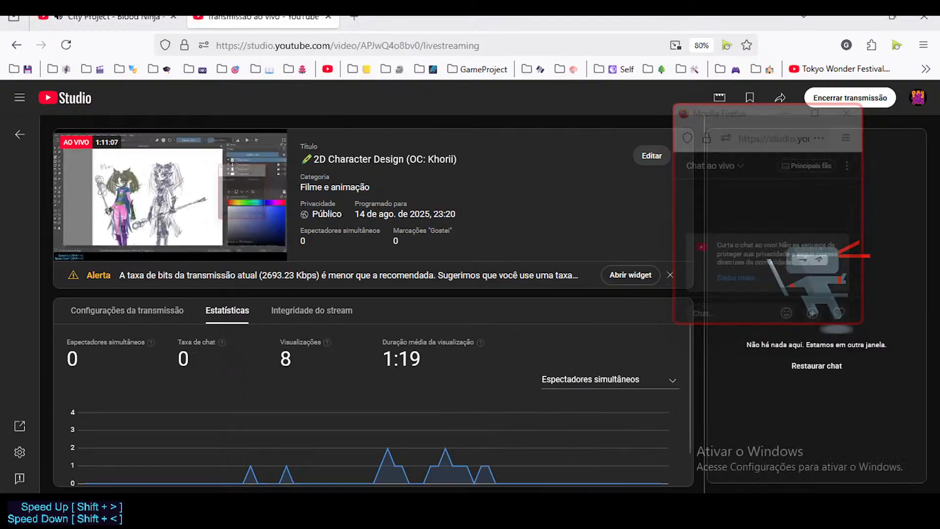
Switch back to Krita and review the second figure's head, torso and staff against the colored design.
{"action": "key", "text": "alt+Tab"}
{"action": "scroll", "coordinate": [330, 175], "scroll_direction": "up", "scroll_amount": 2}
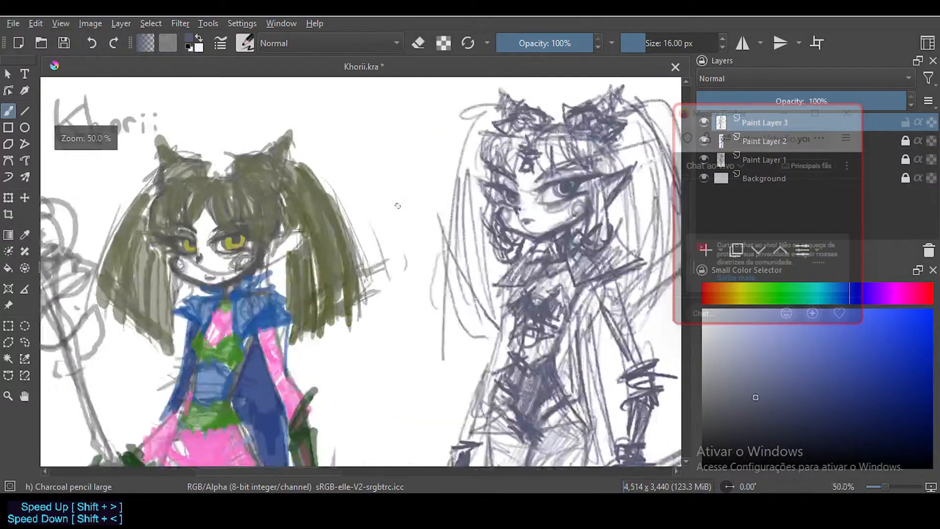
{"action": "left_click_drag", "start_coordinate": [421, 223], "coordinate": [332, 199]}
{"action": "scroll", "coordinate": [331, 199], "scroll_direction": "down", "scroll_amount": 2}
{"action": "scroll", "coordinate": [371, 213], "scroll_direction": "up", "scroll_amount": 2}
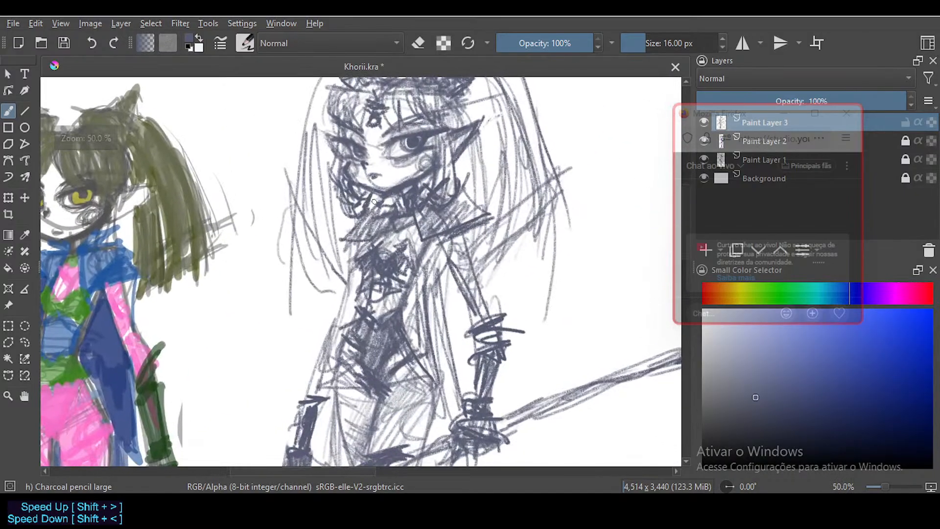
{"action": "scroll", "coordinate": [394, 217], "scroll_direction": "down", "scroll_amount": 1}
{"action": "scroll", "coordinate": [392, 223], "scroll_direction": "up", "scroll_amount": 1}
{"action": "scroll", "coordinate": [391, 229], "scroll_direction": "up", "scroll_amount": 1}
{"action": "scroll", "coordinate": [391, 229], "scroll_direction": "down", "scroll_amount": 3}
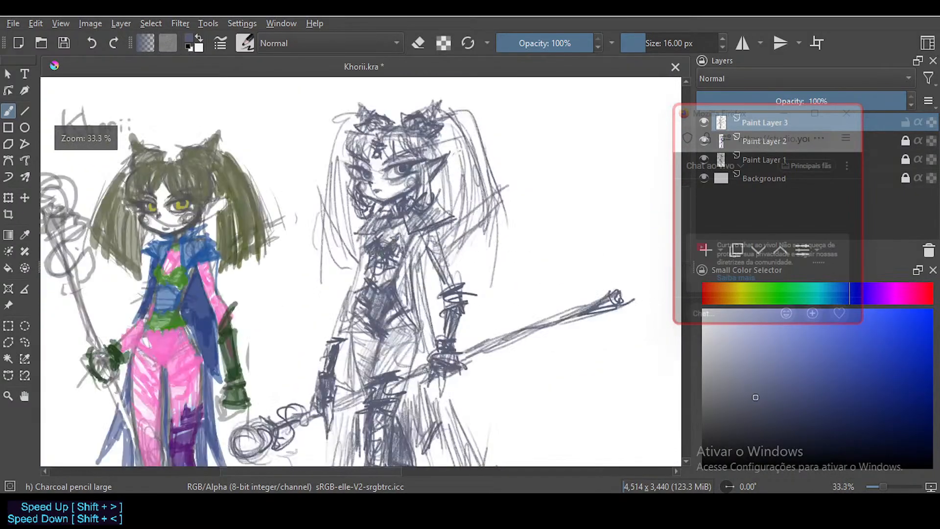
{"action": "left_click_drag", "start_coordinate": [356, 270], "coordinate": [446, 265]}
{"action": "scroll", "coordinate": [446, 265], "scroll_direction": "up", "scroll_amount": 3}
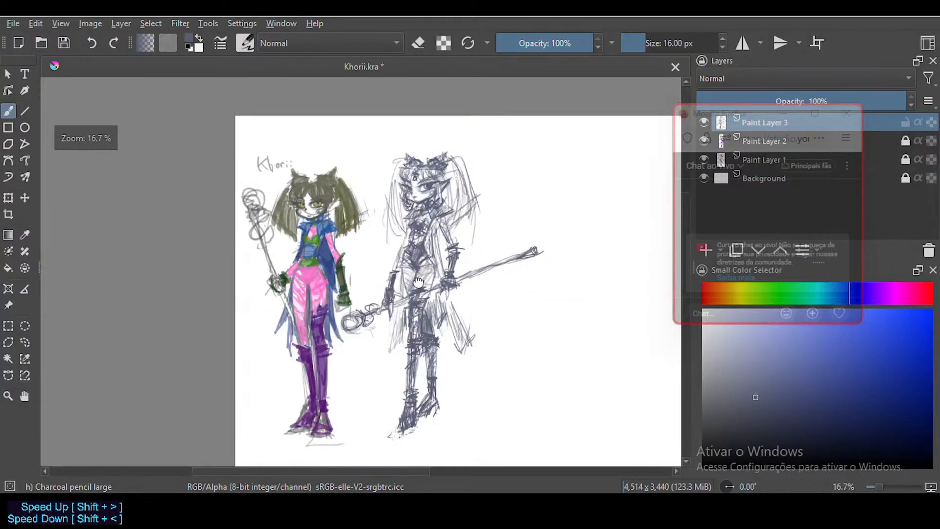
{"action": "scroll", "coordinate": [415, 341], "scroll_direction": "down", "scroll_amount": 1}
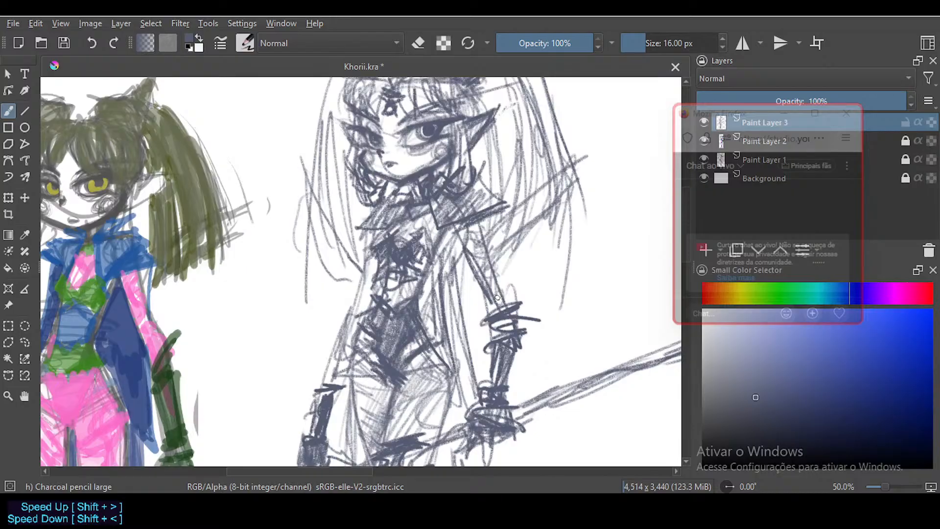
Compare the second figure's upper body with the colored Khorii, both in full view and close up on the chest and collar.
{"action": "scroll", "coordinate": [445, 239], "scroll_direction": "down", "scroll_amount": 1}
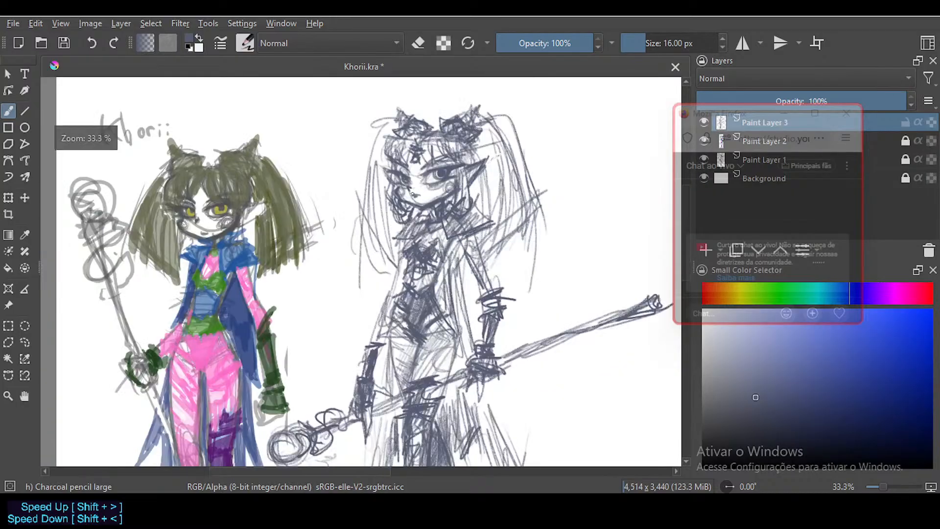
{"action": "scroll", "coordinate": [436, 239], "scroll_direction": "down", "scroll_amount": 1}
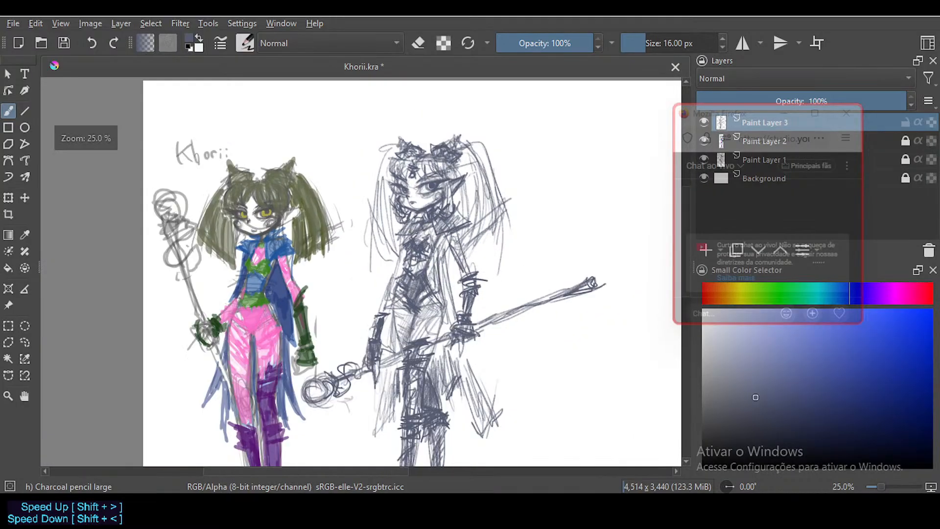
{"action": "scroll", "coordinate": [436, 238], "scroll_direction": "up", "scroll_amount": 2}
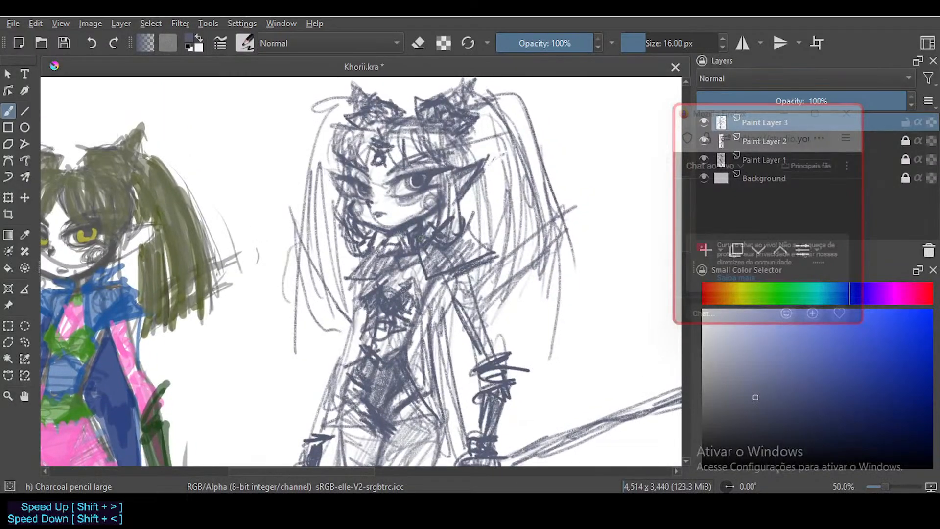
{"action": "scroll", "coordinate": [432, 234], "scroll_direction": "down", "scroll_amount": 1}
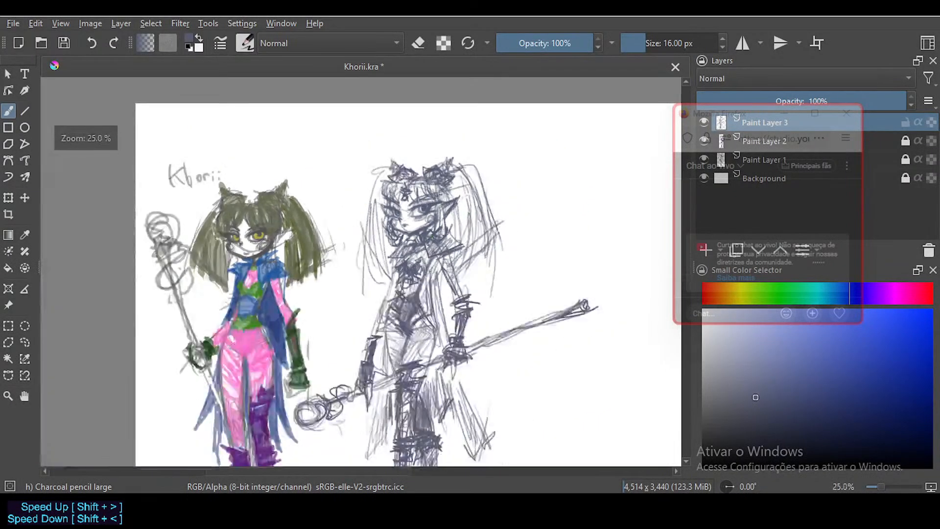
{"action": "scroll", "coordinate": [394, 288], "scroll_direction": "up", "scroll_amount": 2}
{"action": "scroll", "coordinate": [394, 288], "scroll_direction": "down", "scroll_amount": 3}
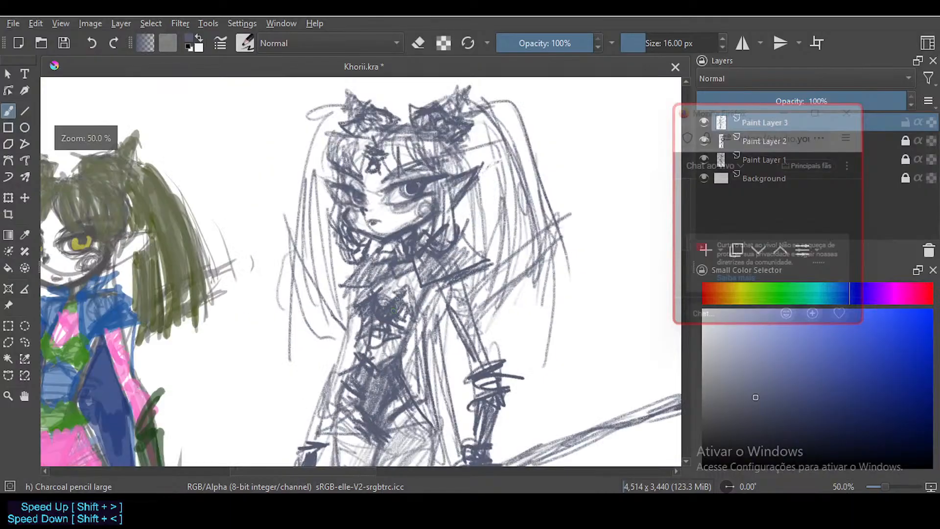
{"action": "scroll", "coordinate": [394, 288], "scroll_direction": "up", "scroll_amount": 3}
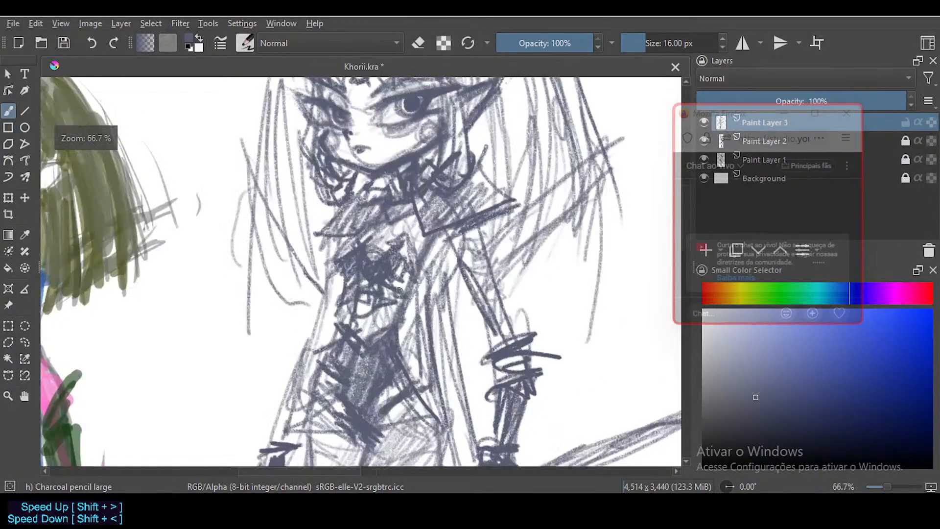
{"action": "scroll", "coordinate": [400, 290], "scroll_direction": "down", "scroll_amount": 1}
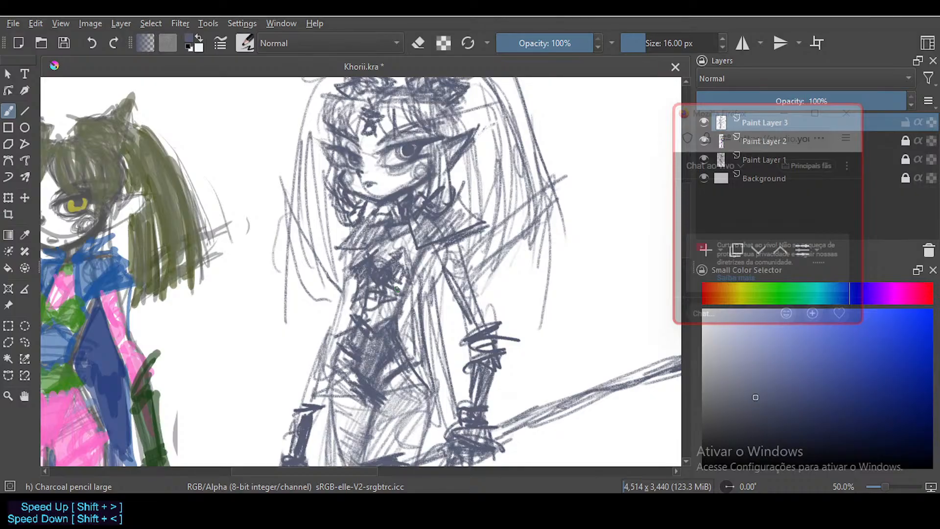
Inspect the second figure from the hair buns down the torso to the gloved hand gripping the staff.
{"action": "left_click_drag", "start_coordinate": [388, 305], "coordinate": [390, 299]}
{"action": "scroll", "coordinate": [406, 279], "scroll_direction": "down", "scroll_amount": 1}
{"action": "scroll", "coordinate": [411, 307], "scroll_direction": "up", "scroll_amount": 1}
{"action": "left_click_drag", "start_coordinate": [405, 221], "coordinate": [402, 258]}
{"action": "left_click_drag", "start_coordinate": [419, 301], "coordinate": [391, 200]}
{"action": "scroll", "coordinate": [398, 297], "scroll_direction": "down", "scroll_amount": 1}
{"action": "left_click_drag", "start_coordinate": [397, 285], "coordinate": [411, 167]}
{"action": "left_click_drag", "start_coordinate": [417, 109], "coordinate": [379, 343]}
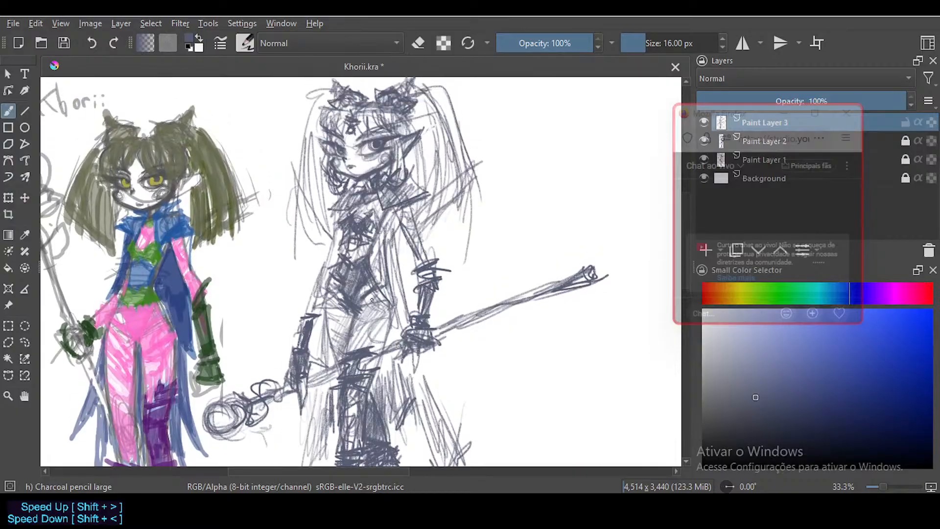
{"action": "scroll", "coordinate": [375, 249], "scroll_direction": "up", "scroll_amount": 1}
{"action": "left_click_drag", "start_coordinate": [370, 253], "coordinate": [365, 310]}
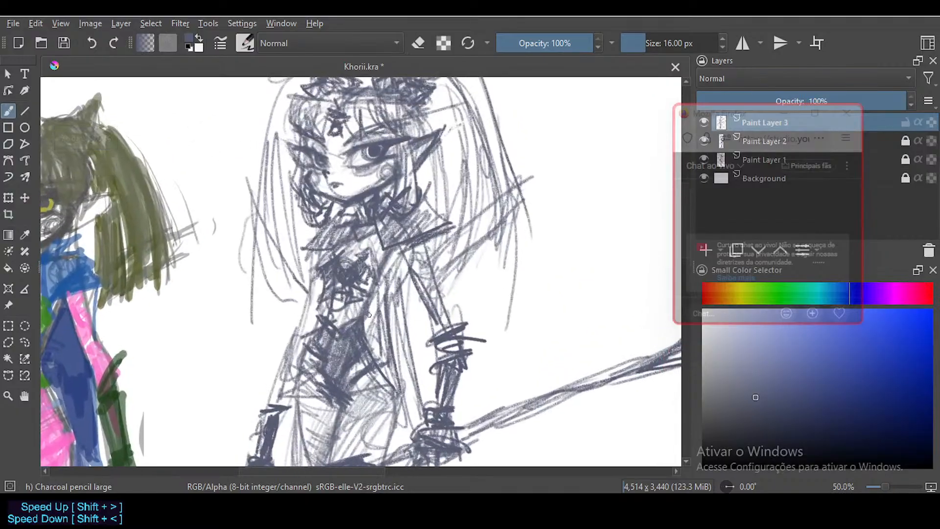
{"action": "scroll", "coordinate": [347, 320], "scroll_direction": "down", "scroll_amount": 1}
{"action": "left_click_drag", "start_coordinate": [393, 363], "coordinate": [395, 313]}
{"action": "scroll", "coordinate": [396, 312], "scroll_direction": "up", "scroll_amount": 1}
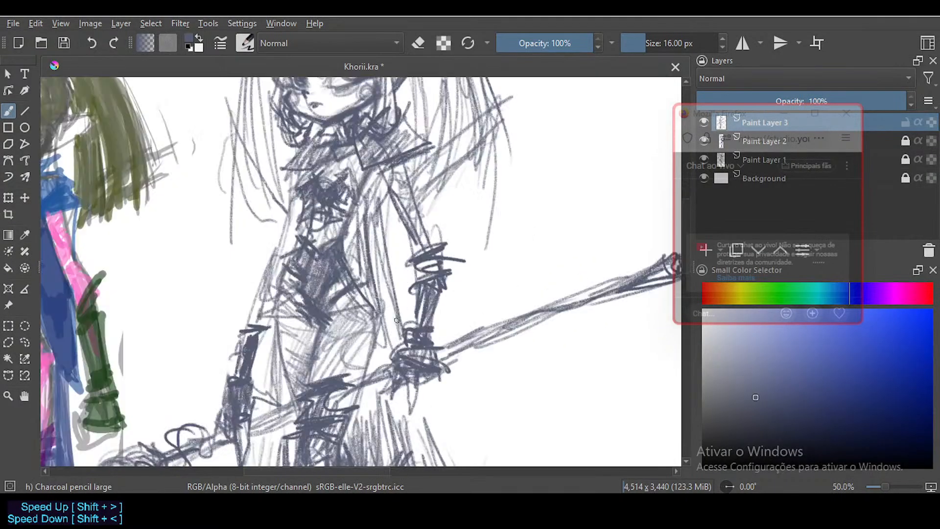
{"action": "left_click_drag", "start_coordinate": [389, 244], "coordinate": [394, 353]}
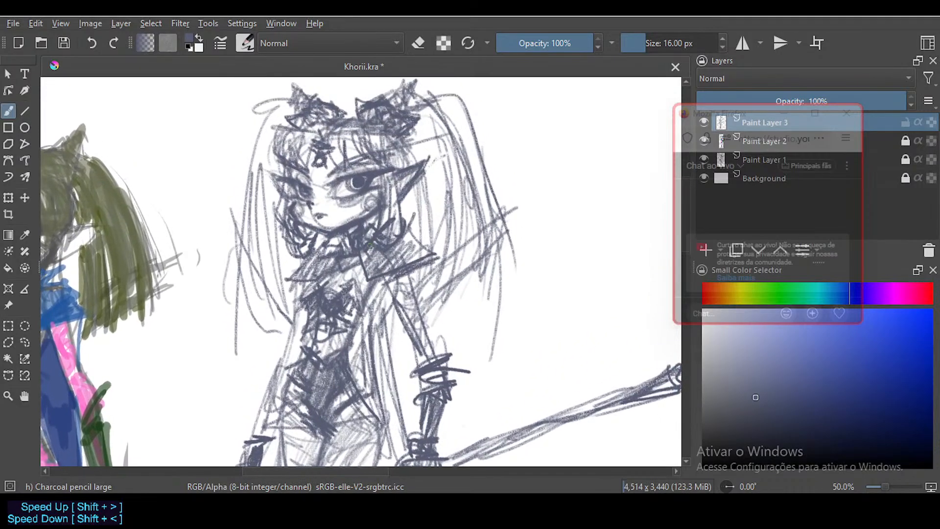
{"action": "left_click_drag", "start_coordinate": [374, 306], "coordinate": [381, 272]}
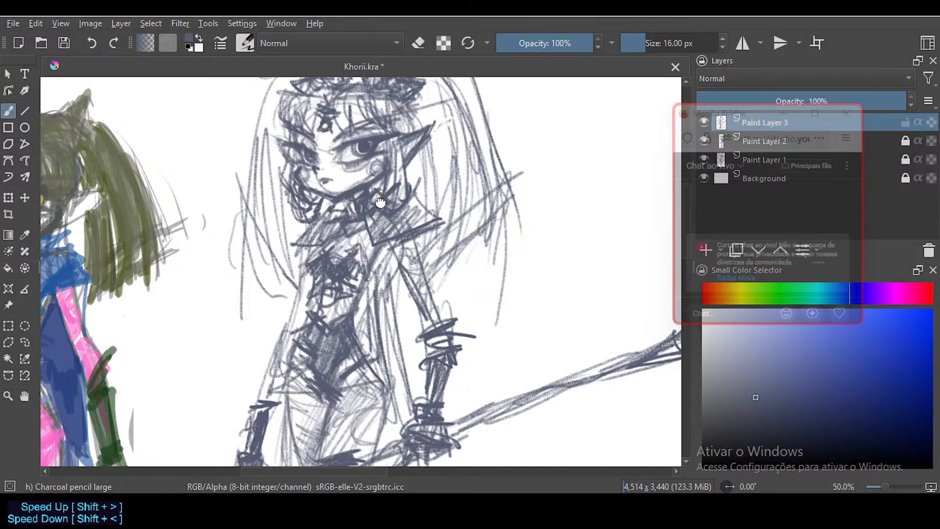
Examine the second figure's face, bangs and pointed ear closely and check them against both whole figures.
{"action": "scroll", "coordinate": [464, 236], "scroll_direction": "up", "scroll_amount": 2}
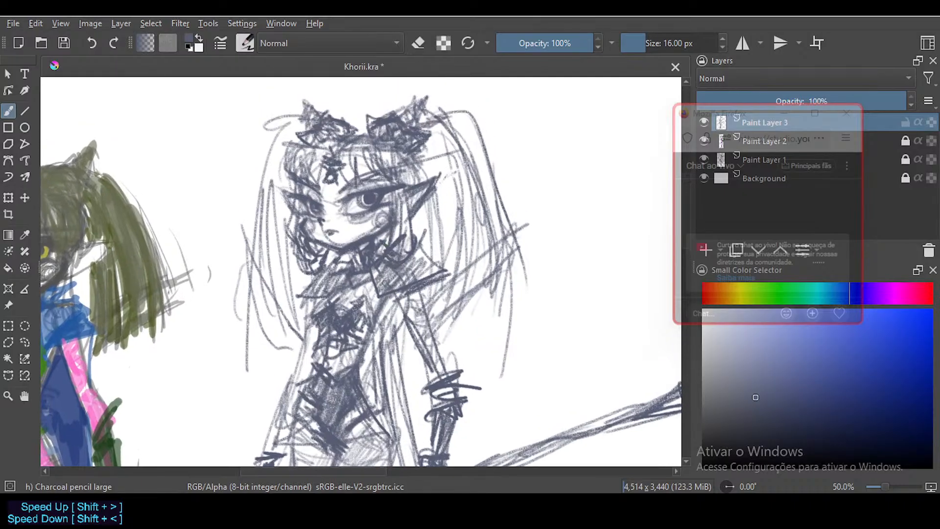
{"action": "scroll", "coordinate": [235, 203], "scroll_direction": "up", "scroll_amount": 2}
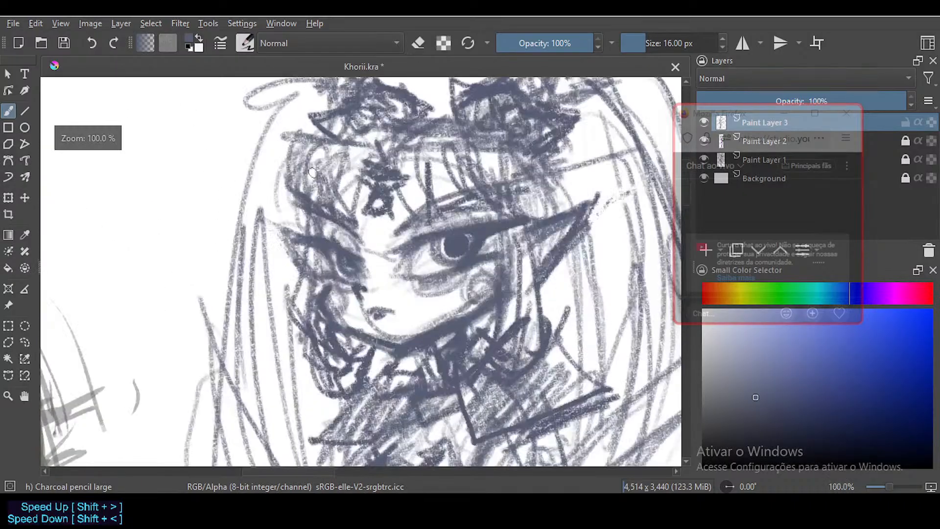
{"action": "scroll", "coordinate": [322, 204], "scroll_direction": "down", "scroll_amount": 3}
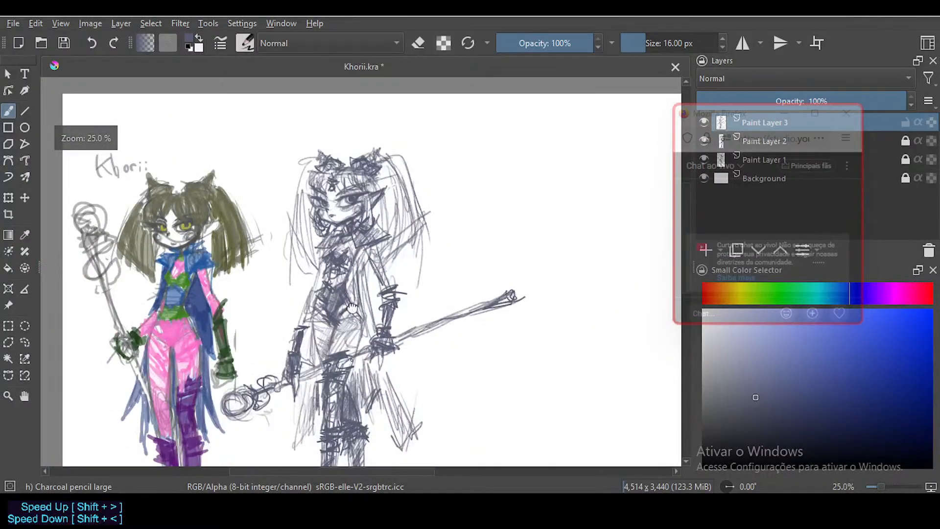
{"action": "left_click_drag", "start_coordinate": [309, 243], "coordinate": [335, 307]}
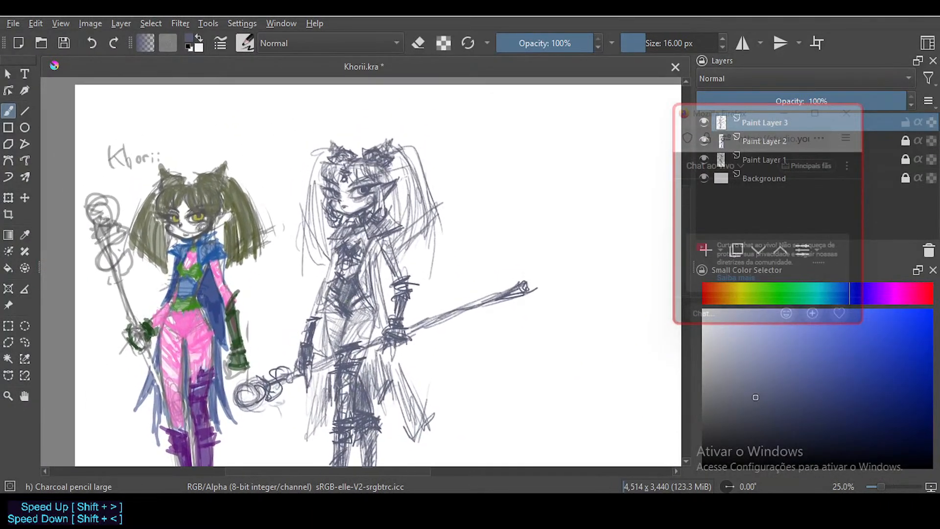
{"action": "scroll", "coordinate": [355, 215], "scroll_direction": "up", "scroll_amount": 3}
{"action": "scroll", "coordinate": [356, 216], "scroll_direction": "down", "scroll_amount": 2}
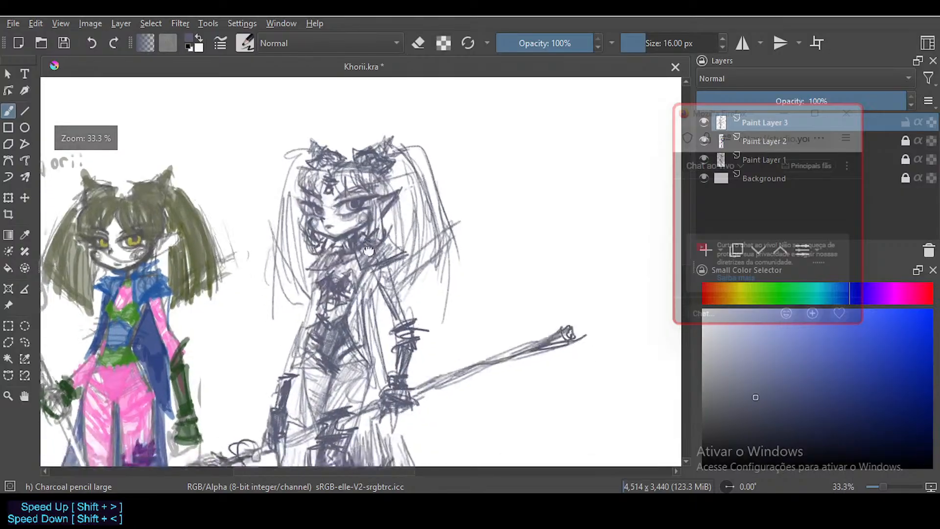
{"action": "scroll", "coordinate": [396, 213], "scroll_direction": "up", "scroll_amount": 2}
{"action": "scroll", "coordinate": [384, 196], "scroll_direction": "down", "scroll_amount": 3}
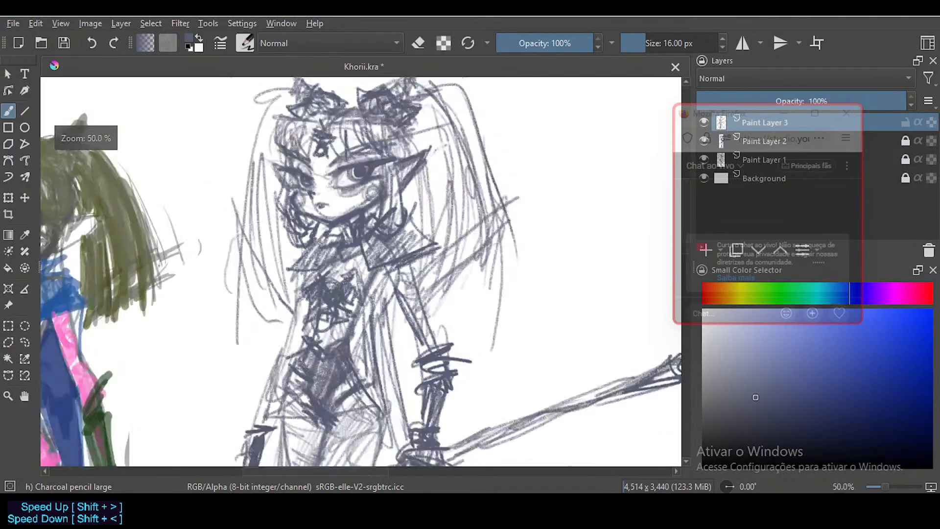
Check the second figure's collar and chest details up close and save Khorii.kra.
{"action": "scroll", "coordinate": [385, 196], "scroll_direction": "up", "scroll_amount": 2}
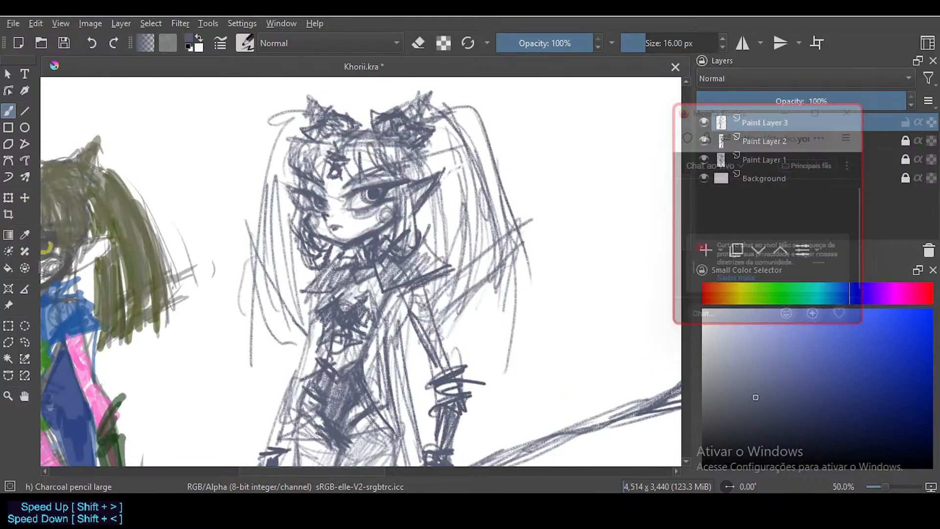
{"action": "scroll", "coordinate": [345, 205], "scroll_direction": "down", "scroll_amount": 1}
{"action": "left_click_drag", "start_coordinate": [352, 239], "coordinate": [363, 215]}
{"action": "scroll", "coordinate": [365, 210], "scroll_direction": "up", "scroll_amount": 2}
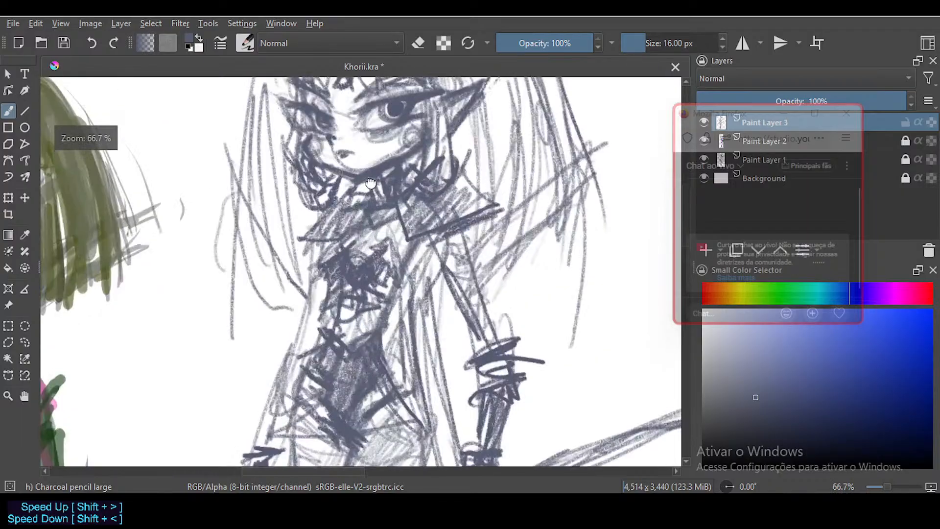
{"action": "key", "text": "ctrl+s"}
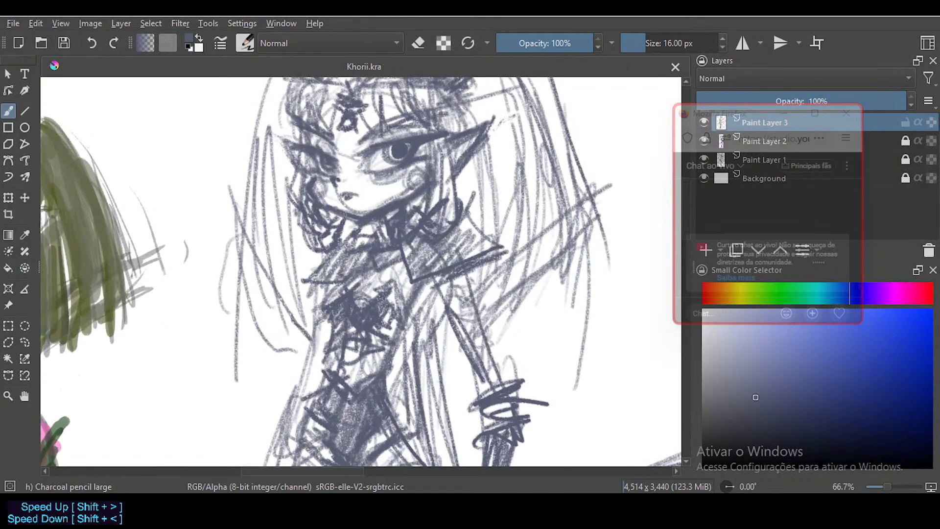
Review the full second sketch beside the colored design, comparing pose, proportions, hair and staff.
{"action": "scroll", "coordinate": [445, 212], "scroll_direction": "down", "scroll_amount": 2}
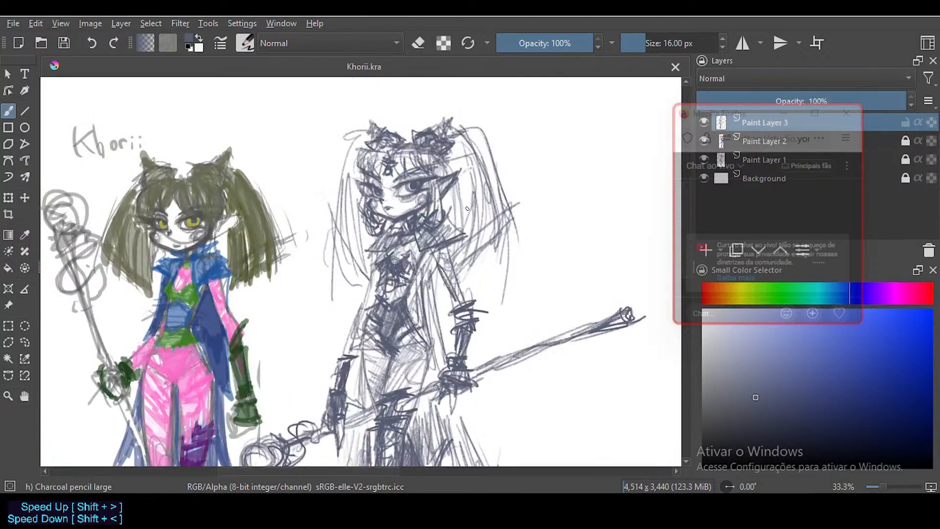
{"action": "scroll", "coordinate": [443, 195], "scroll_direction": "up", "scroll_amount": 1}
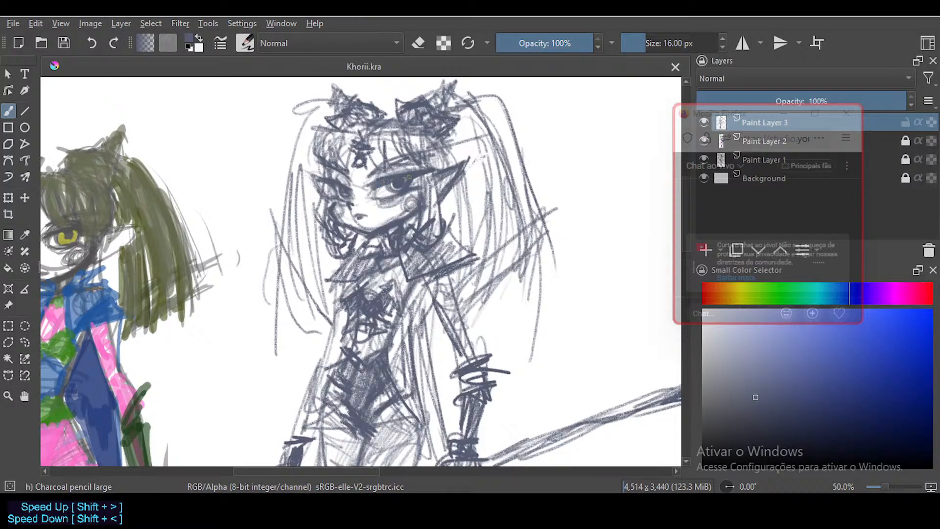
{"action": "left_click_drag", "start_coordinate": [322, 181], "coordinate": [332, 185]}
{"action": "scroll", "coordinate": [454, 129], "scroll_direction": "down", "scroll_amount": 2}
{"action": "left_click_drag", "start_coordinate": [450, 130], "coordinate": [464, 158]}
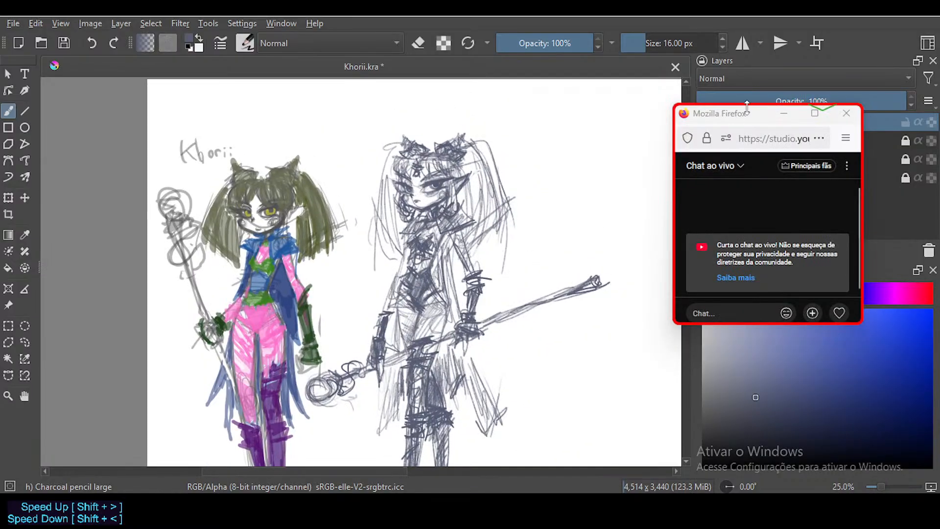
{"action": "scroll", "coordinate": [537, 176], "scroll_direction": "down", "scroll_amount": 2}
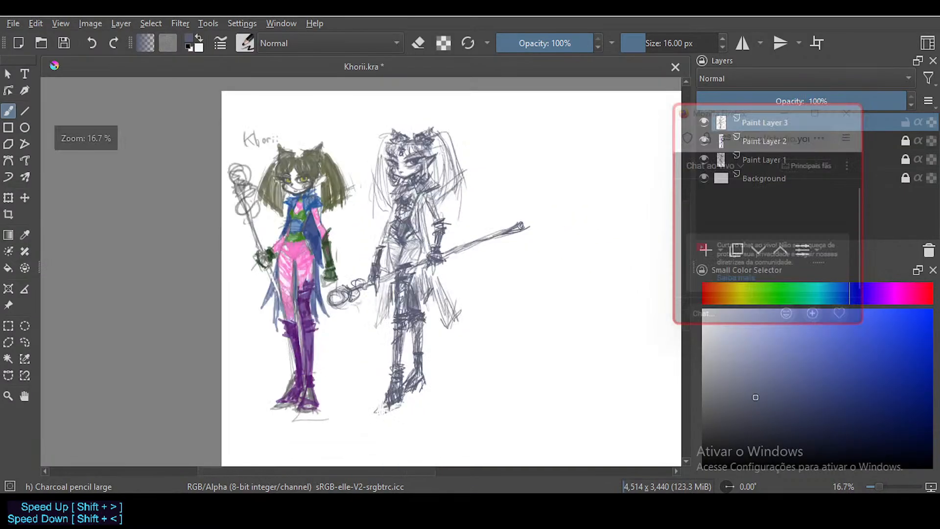
{"action": "scroll", "coordinate": [391, 288], "scroll_direction": "up", "scroll_amount": 4}
{"action": "scroll", "coordinate": [392, 288], "scroll_direction": "down", "scroll_amount": 2}
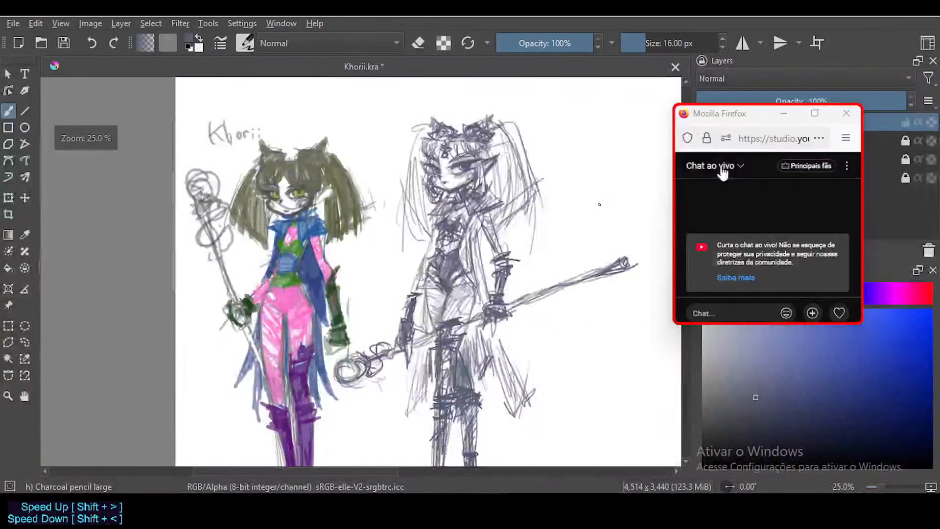